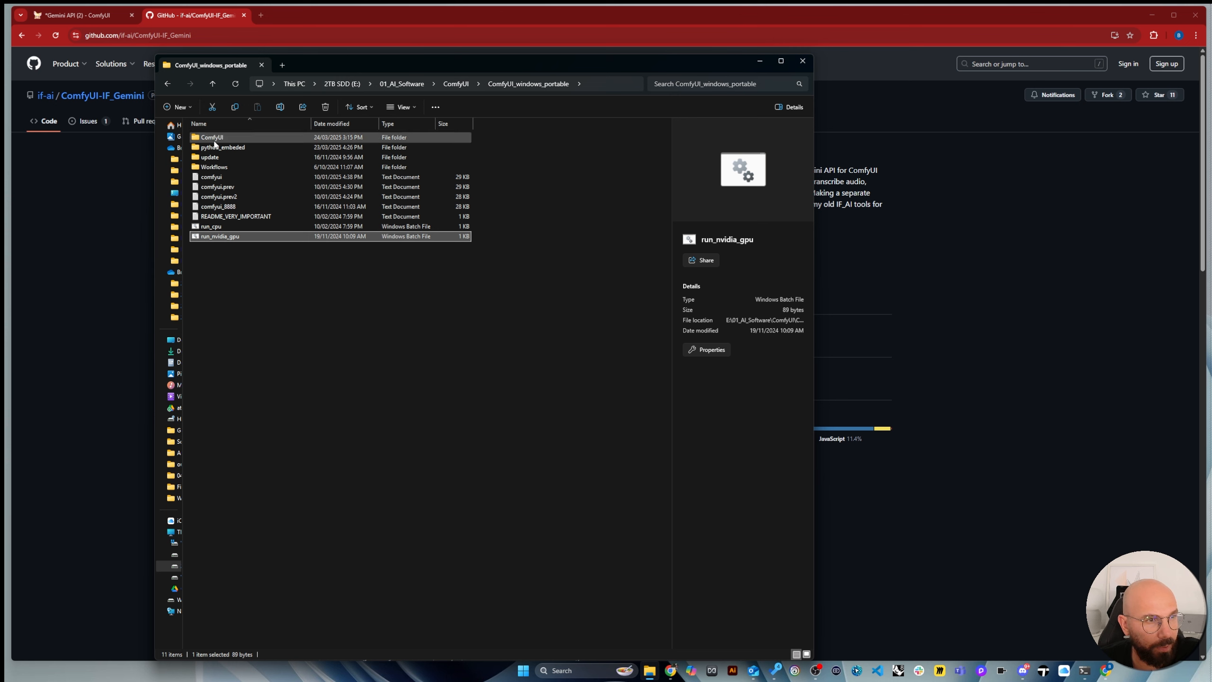
Open the custom_nodes folder inside the ComfyUI folder of ComfyUI_windows_portable
double_click(212, 138)
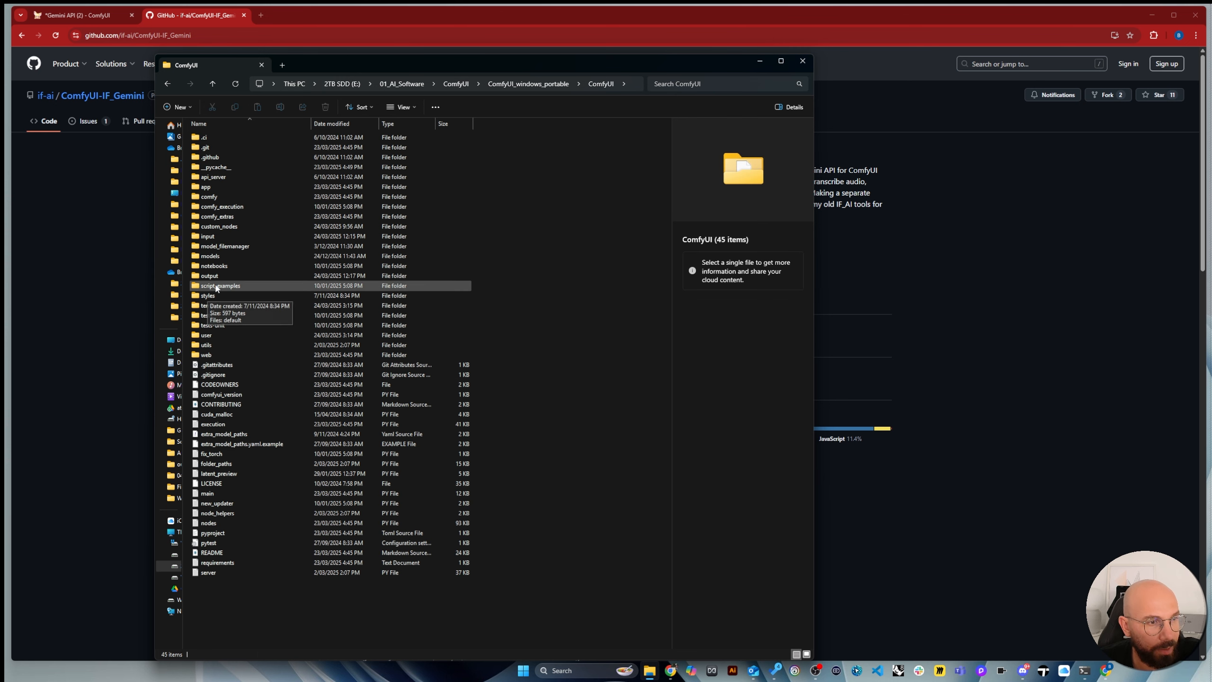
double_click(224, 257)
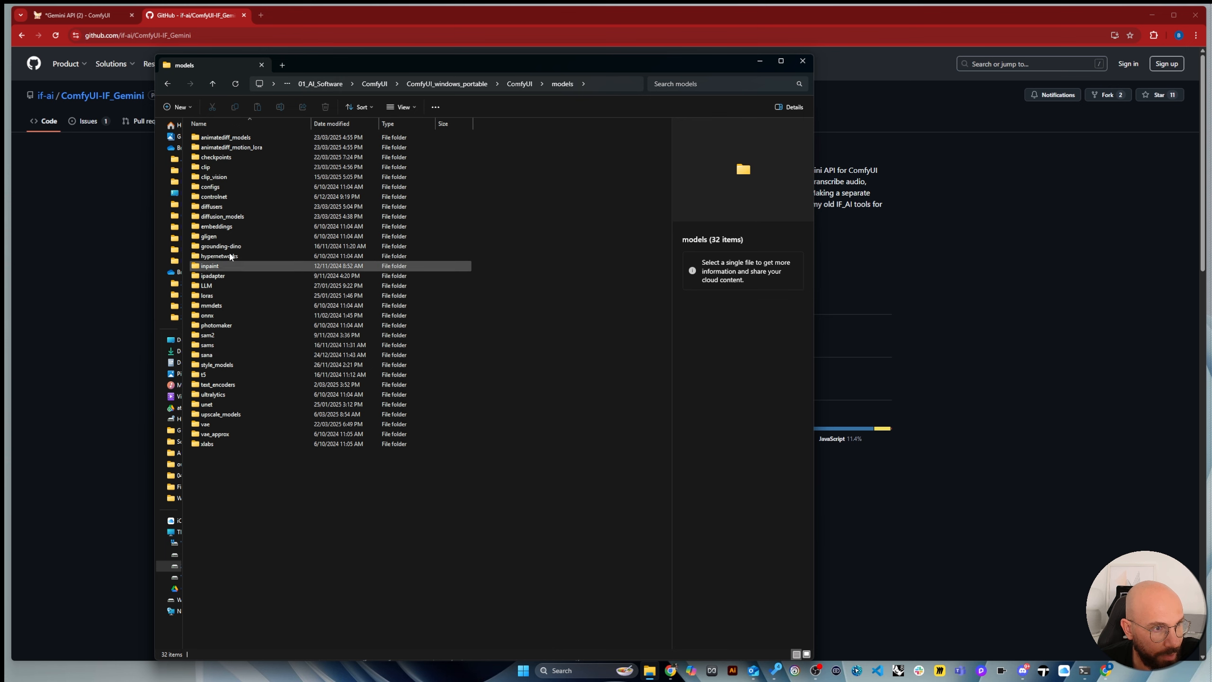
left_click(519, 83)
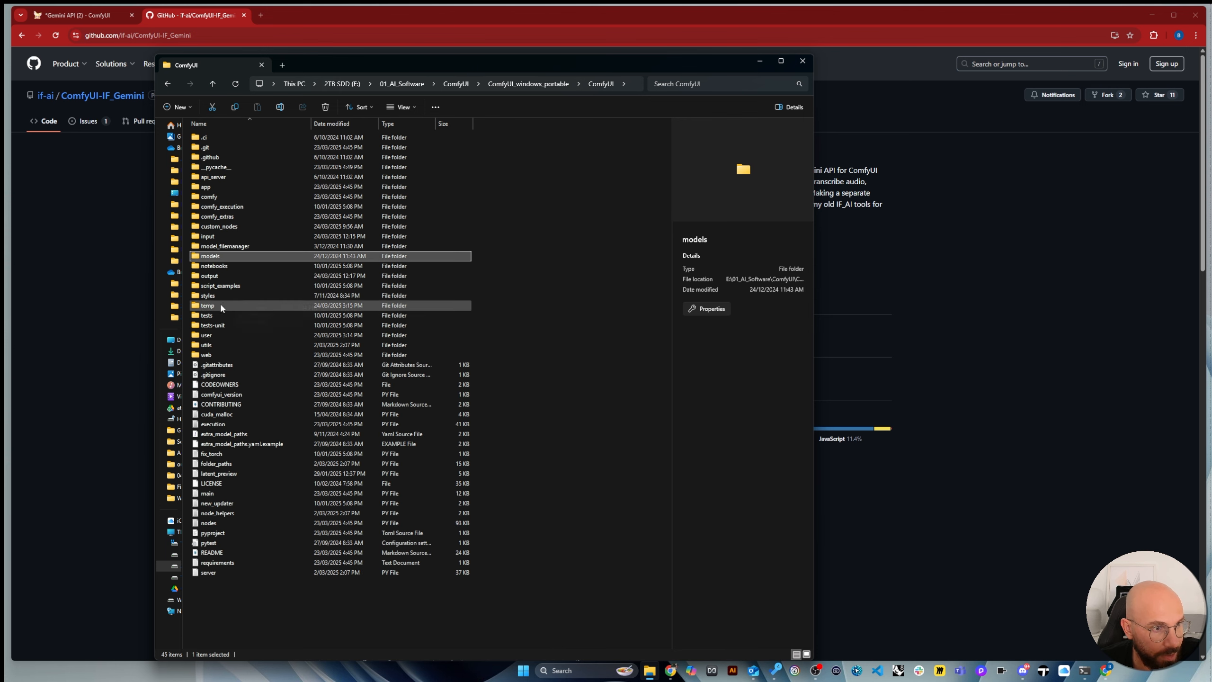
left_click(223, 231)
double_click(223, 227)
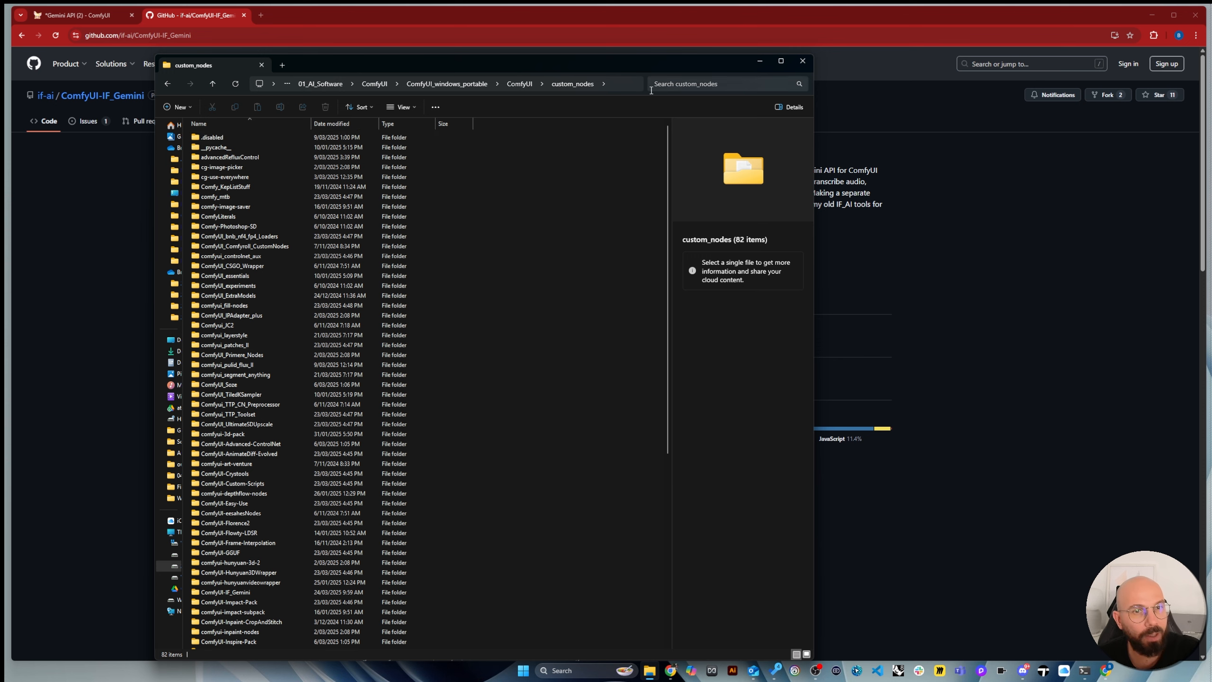
Open a command prompt in the custom_nodes folder using cmd
left_click(610, 85)
type("cm")
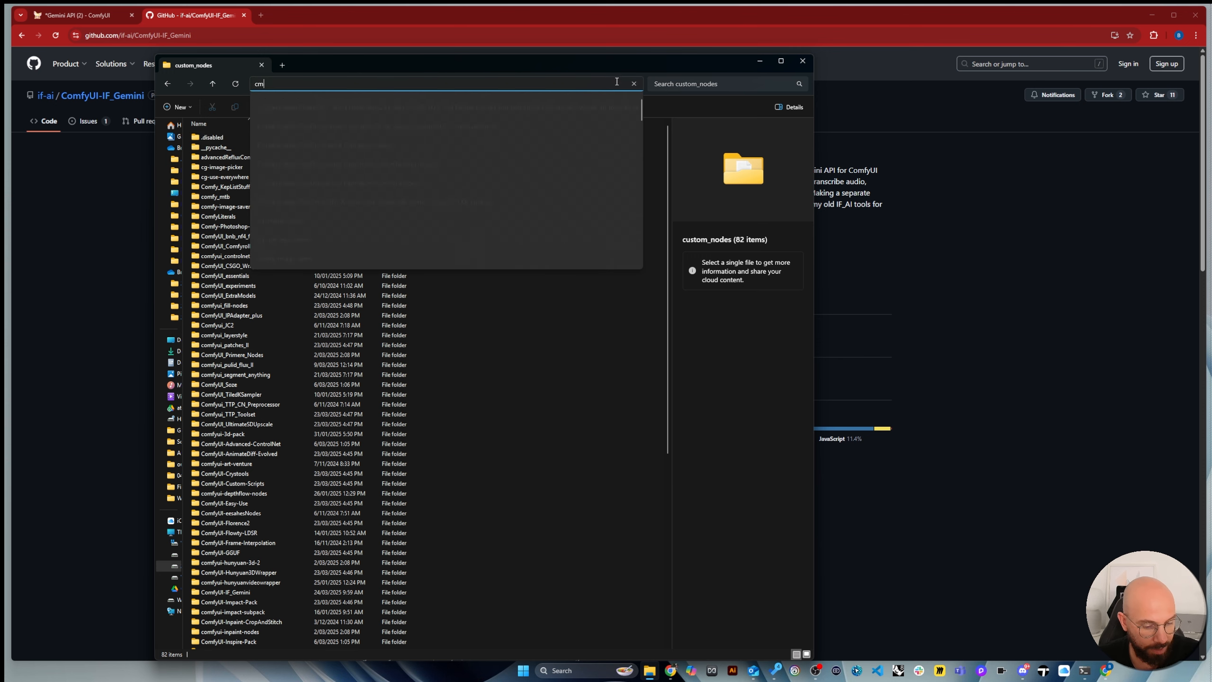
type("d")
key("Return")
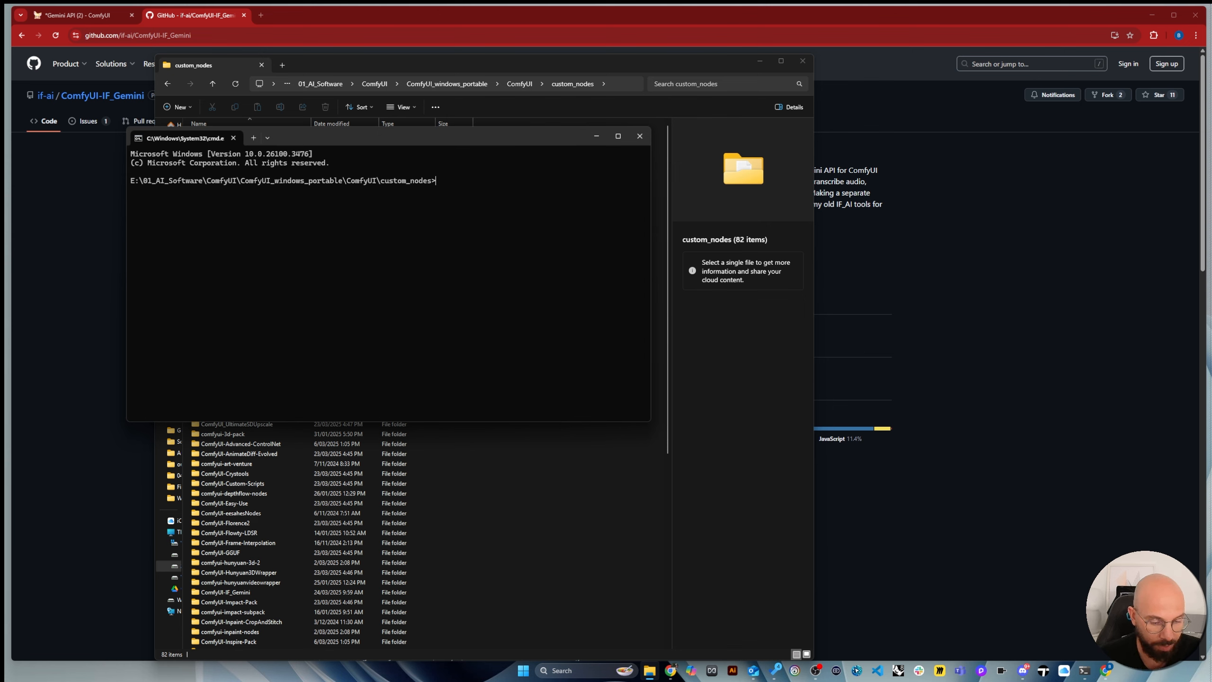
type("git clone")
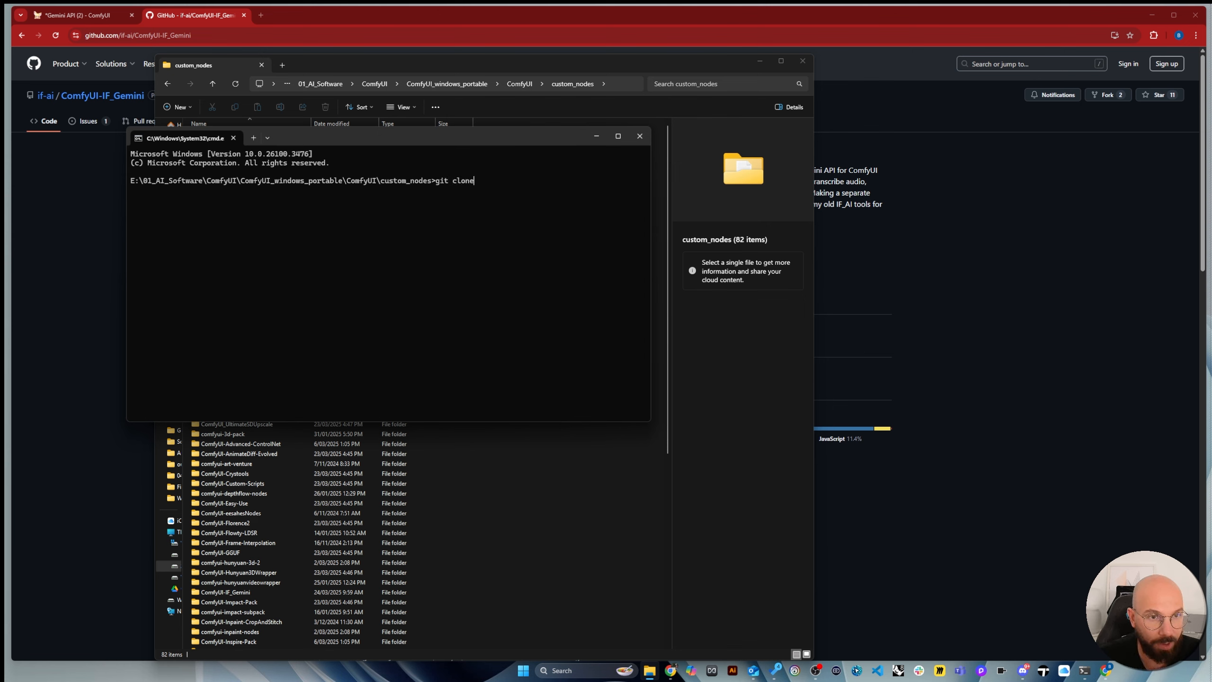
type("https://github.com/if-ai/ComfyUI-IF_Gemini.git")
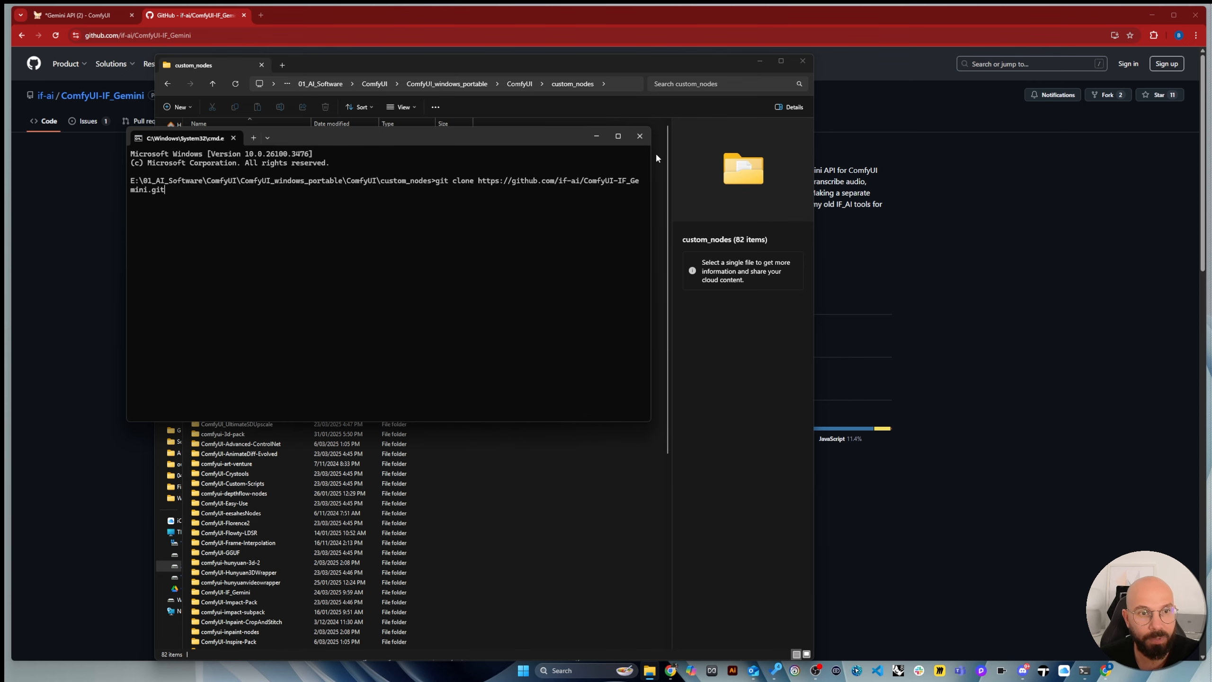
left_click(989, 195)
scroll(432, 462, "down", 5)
scroll(222, 485, "down", 4)
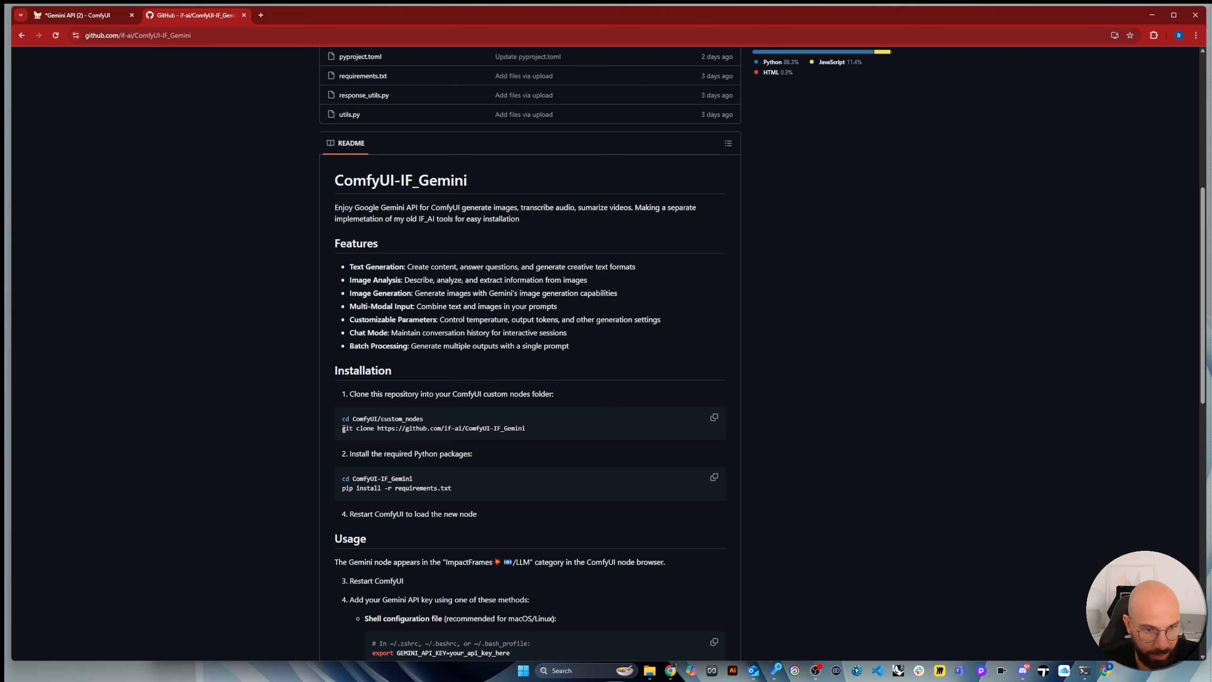
left_click_drag(344, 429, 525, 432)
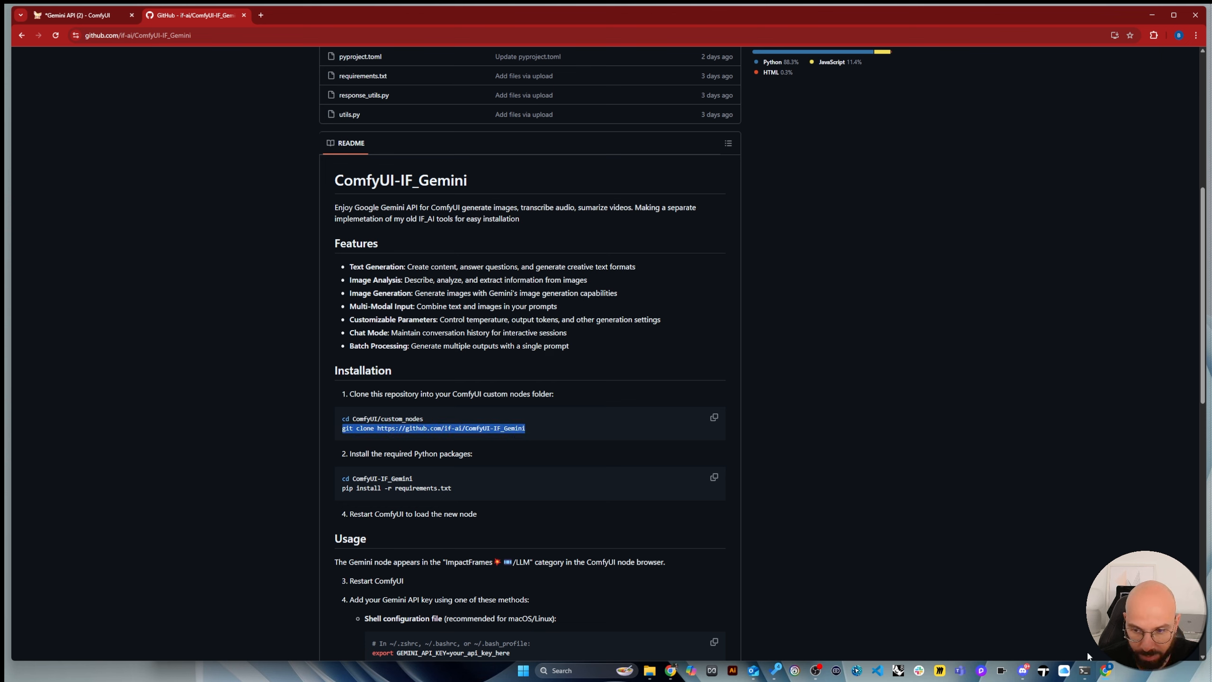
mouse_move(1085, 670)
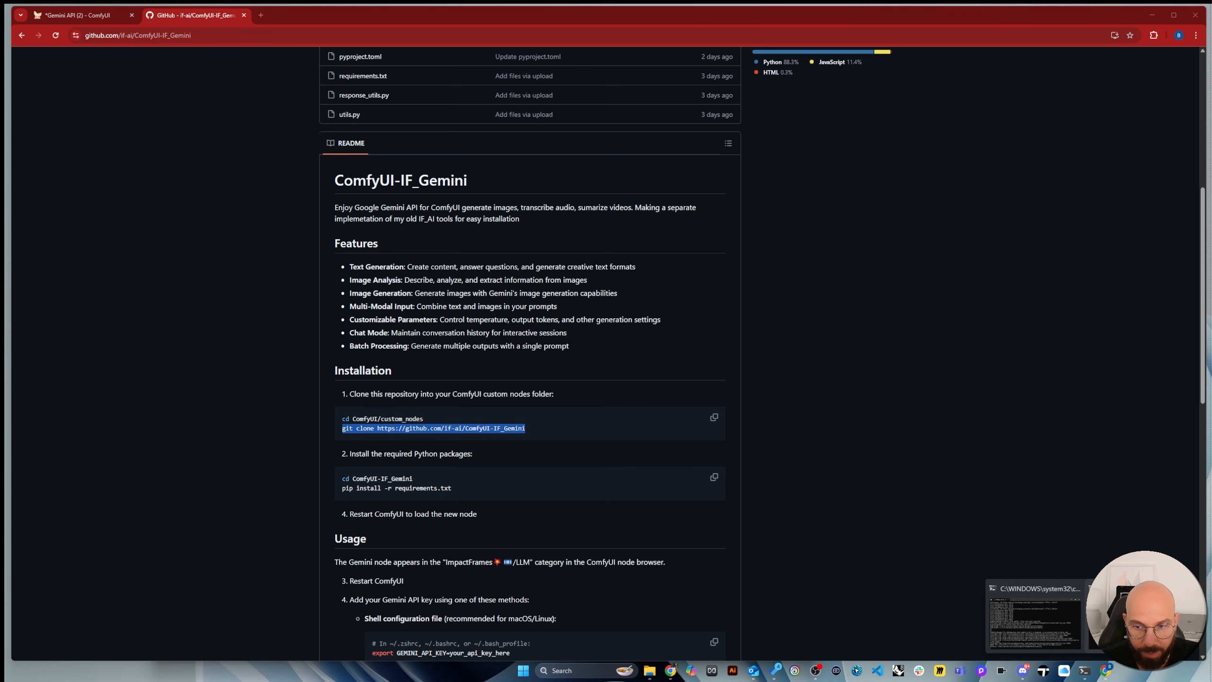
left_click(1044, 620)
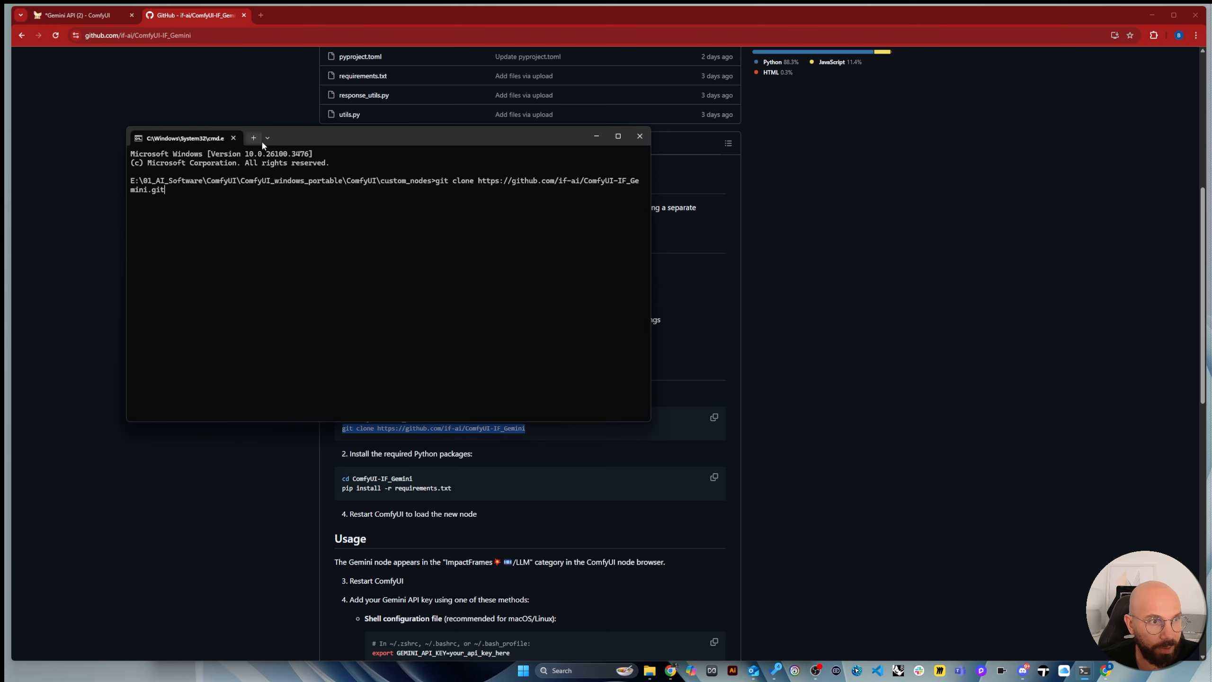
left_click_drag(303, 139, 869, 159)
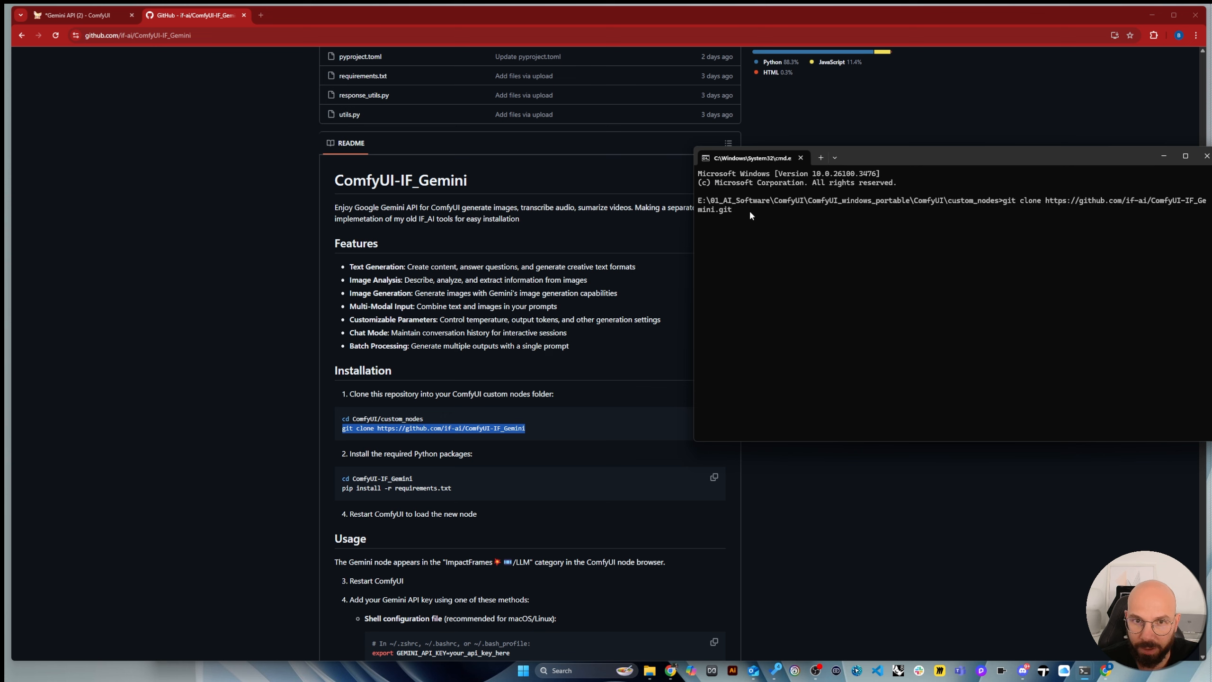
key("Return")
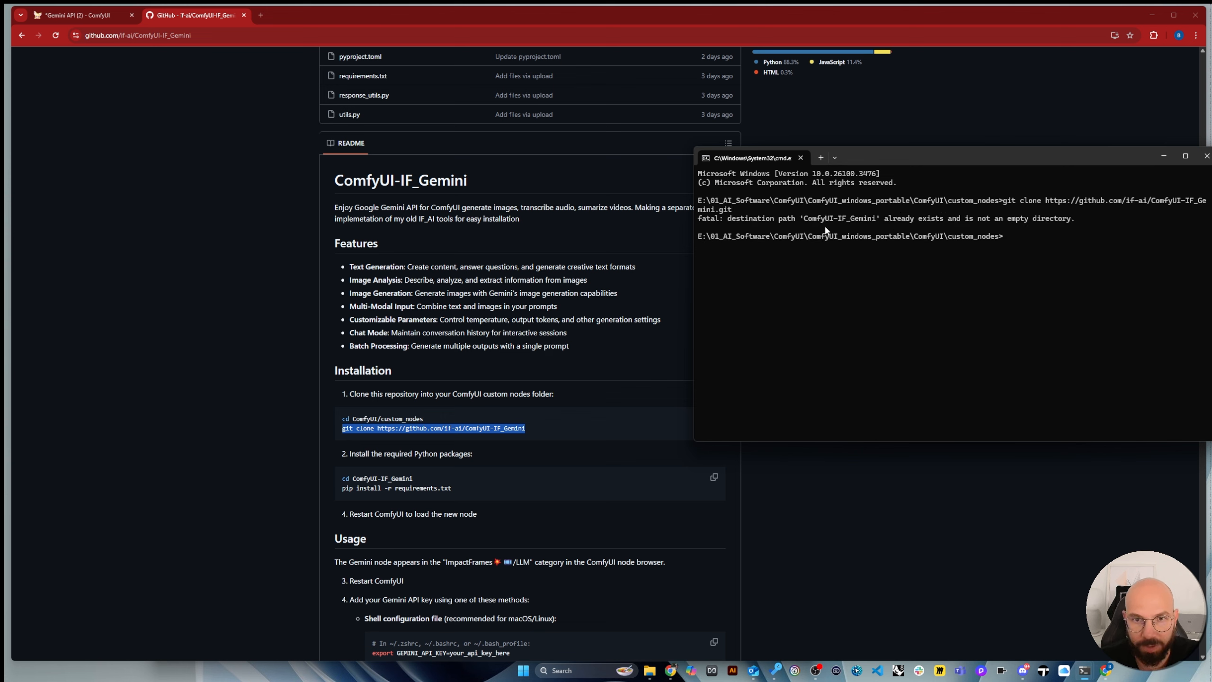
Look up the folder name in the README's package installation instructions and open the ComfyUI-IF_Gemini folder inside custom_nodes
left_click(359, 489)
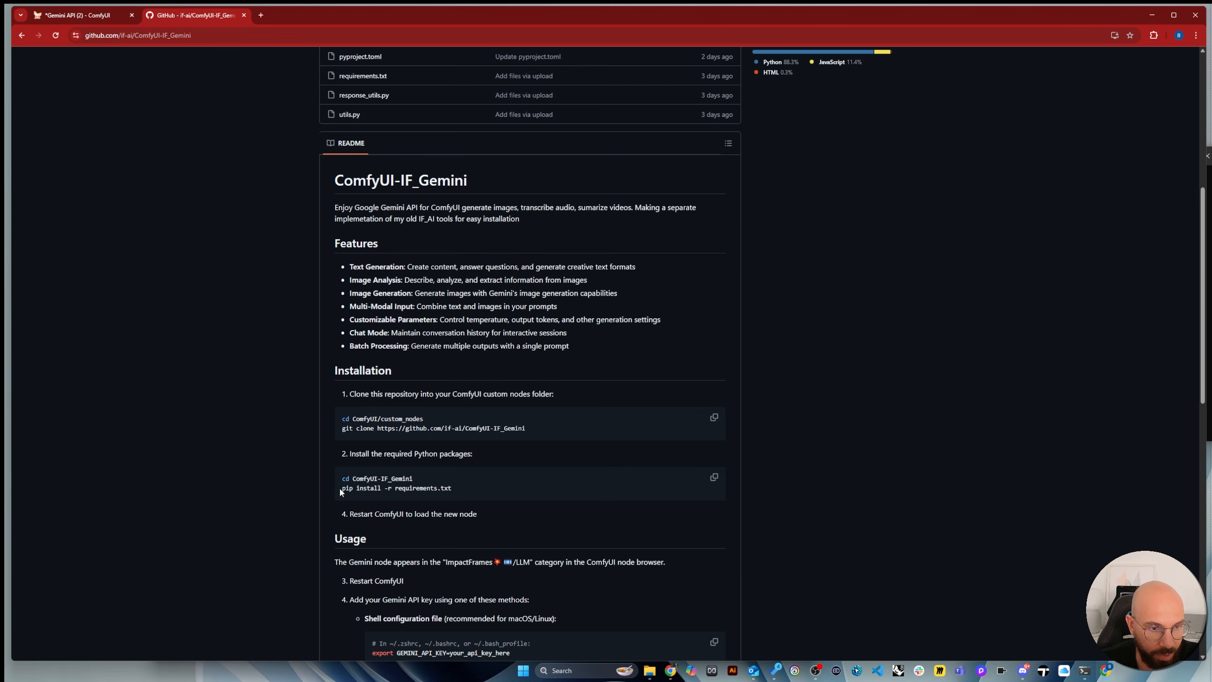
left_click_drag(351, 479, 403, 479)
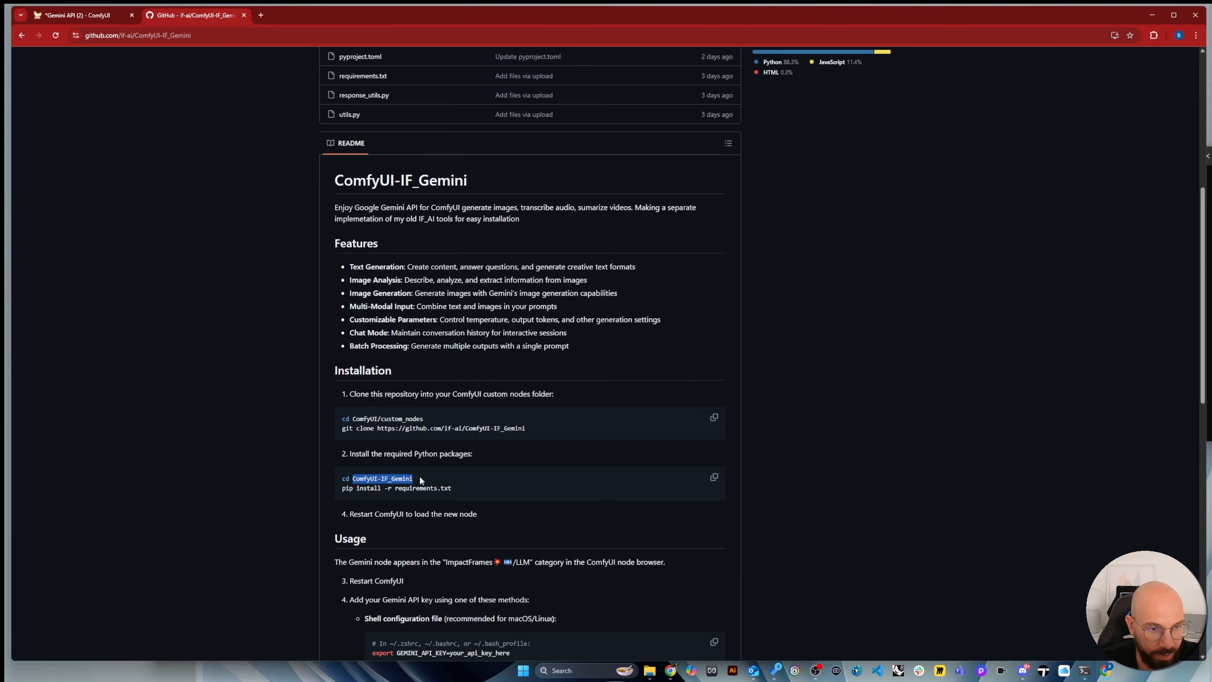
left_click(650, 671)
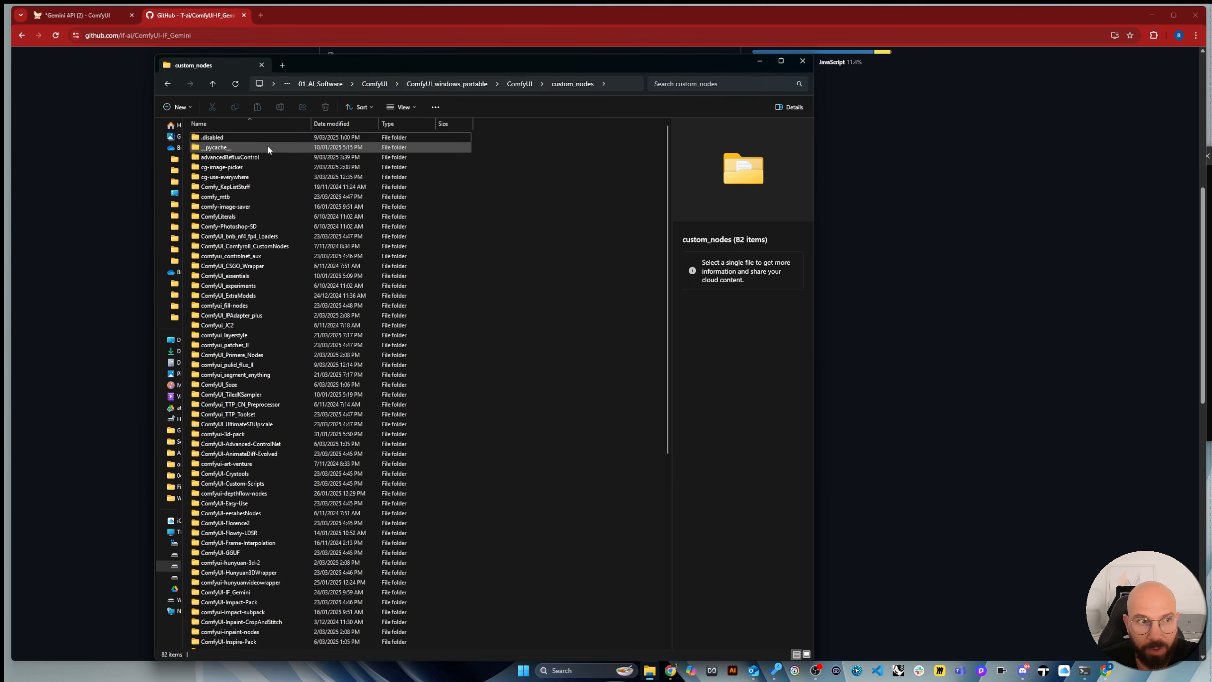
left_click_drag(449, 72, 821, 48)
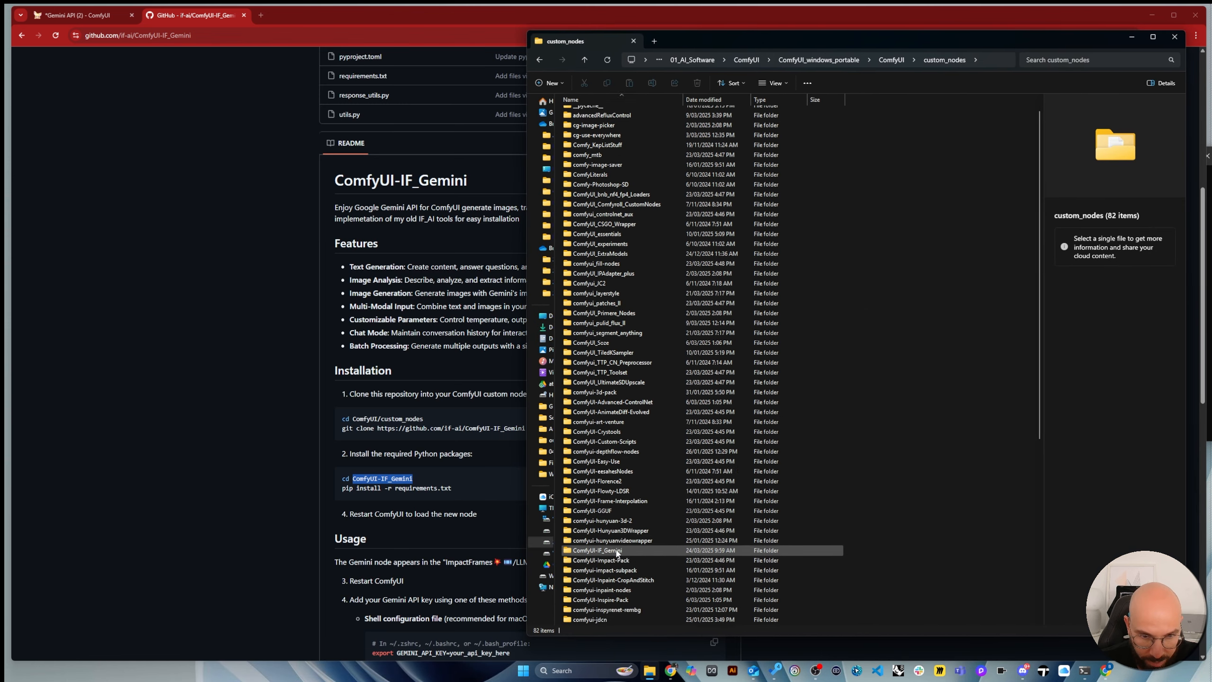
scroll(621, 535, "down", 1)
double_click(616, 533)
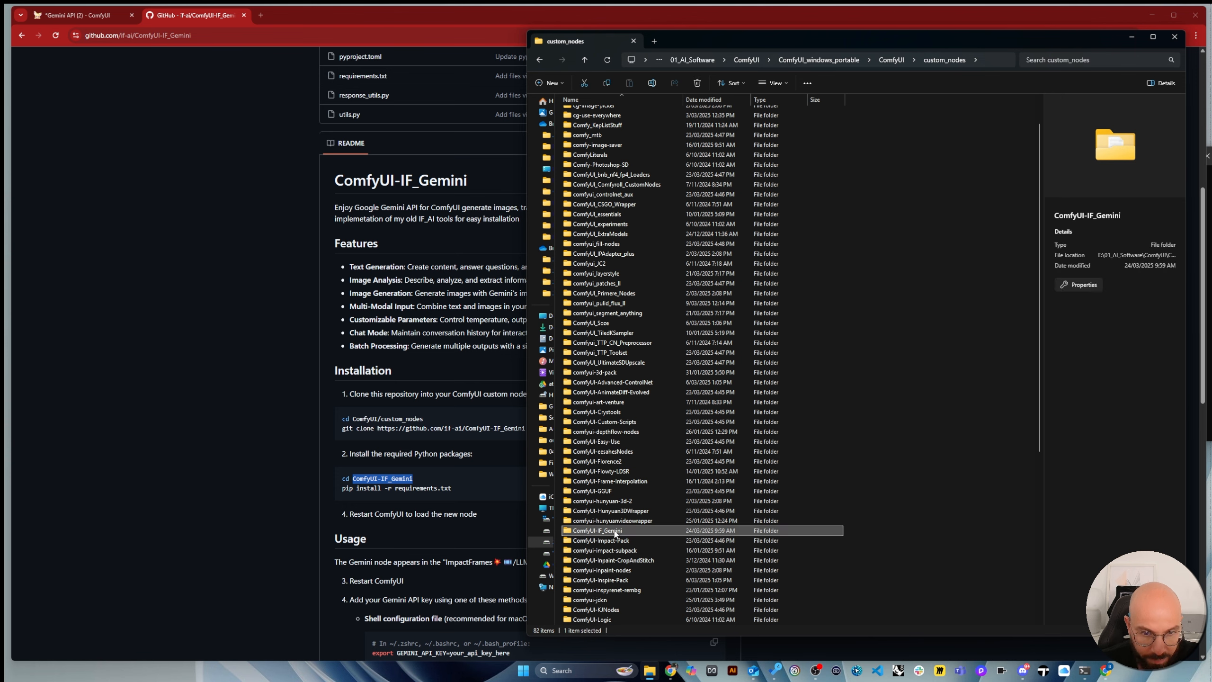
Open a command prompt in the ComfyUI-IF_Gemini folder and move it clear of the README's installation commands
left_click(1003, 60)
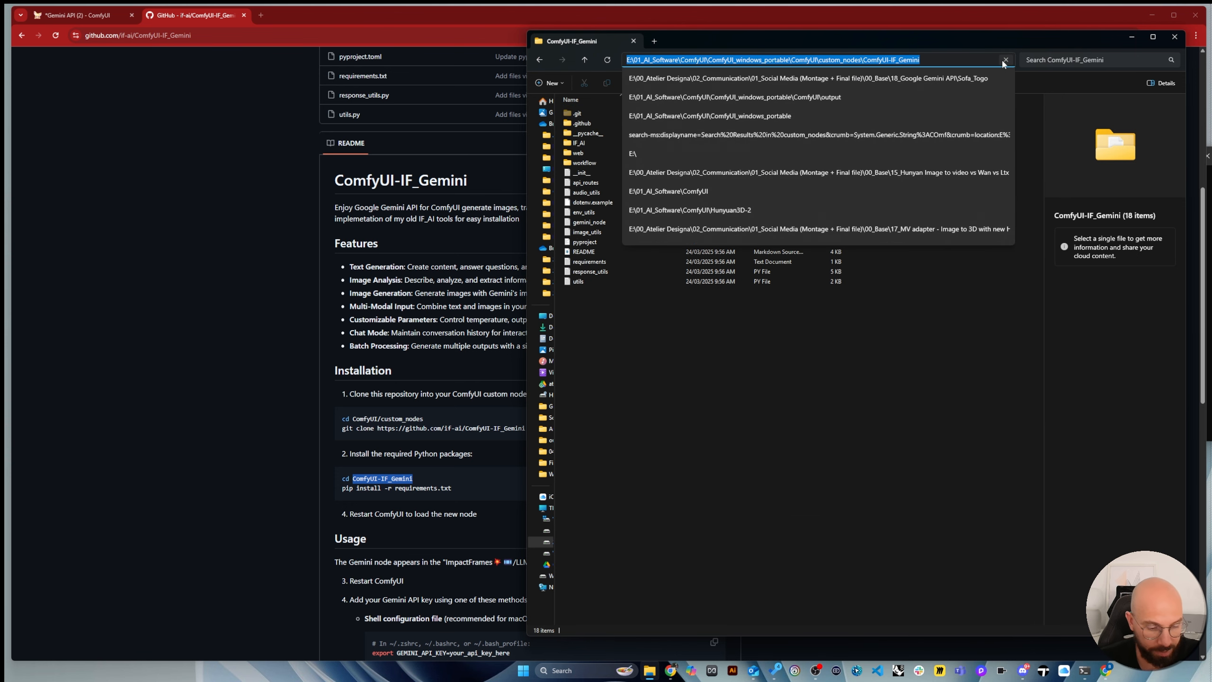
type("cmd")
key("Return")
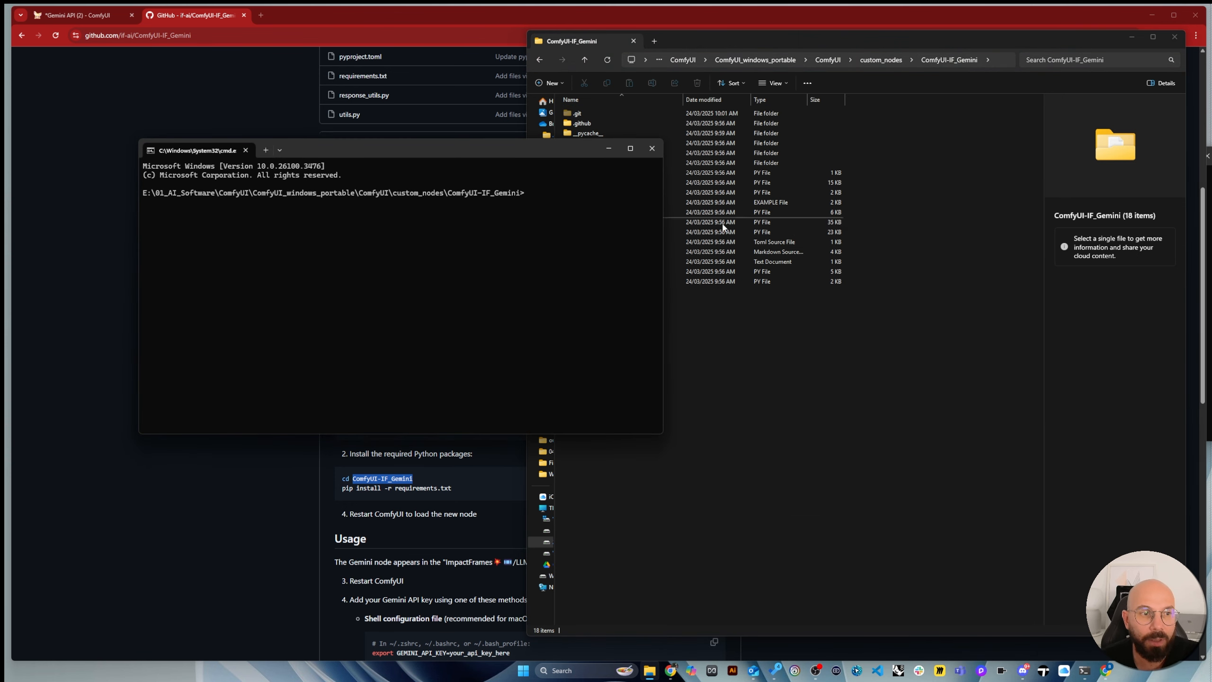
left_click_drag(396, 150, 838, 145)
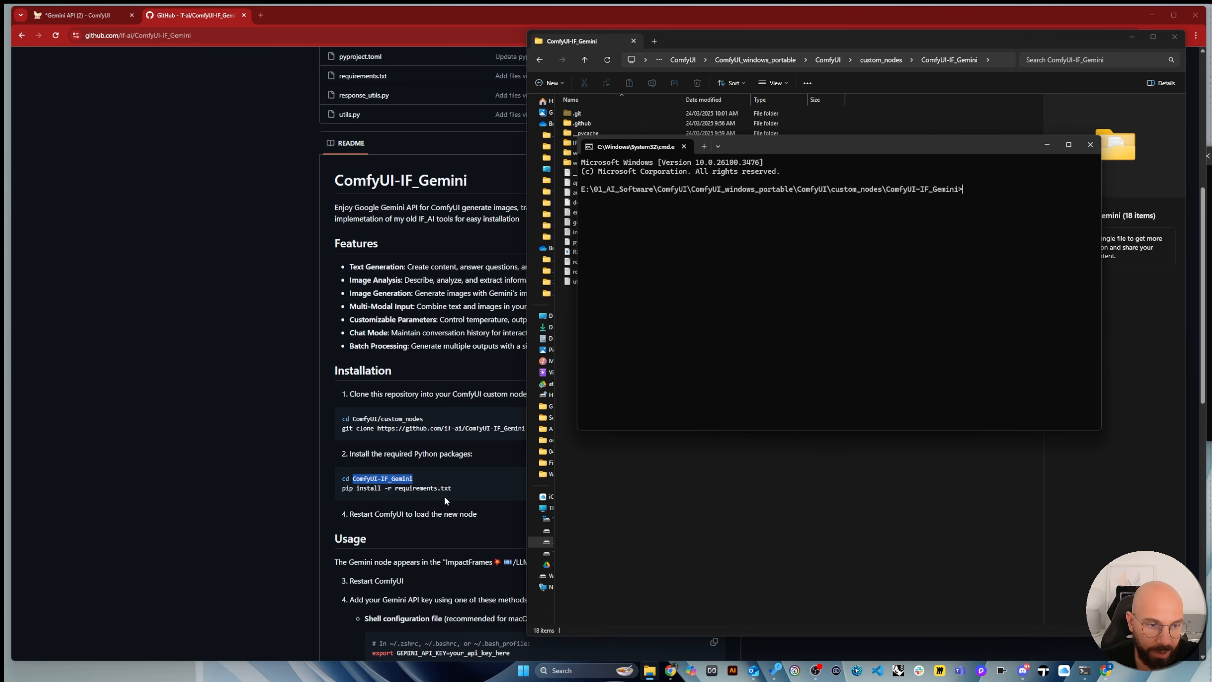
Copy pip install -r requirements.txt from the README, run it in the ComfyUI-IF_Gemini command prompt, review the output and close that window
left_click_drag(440, 488, 436, 488)
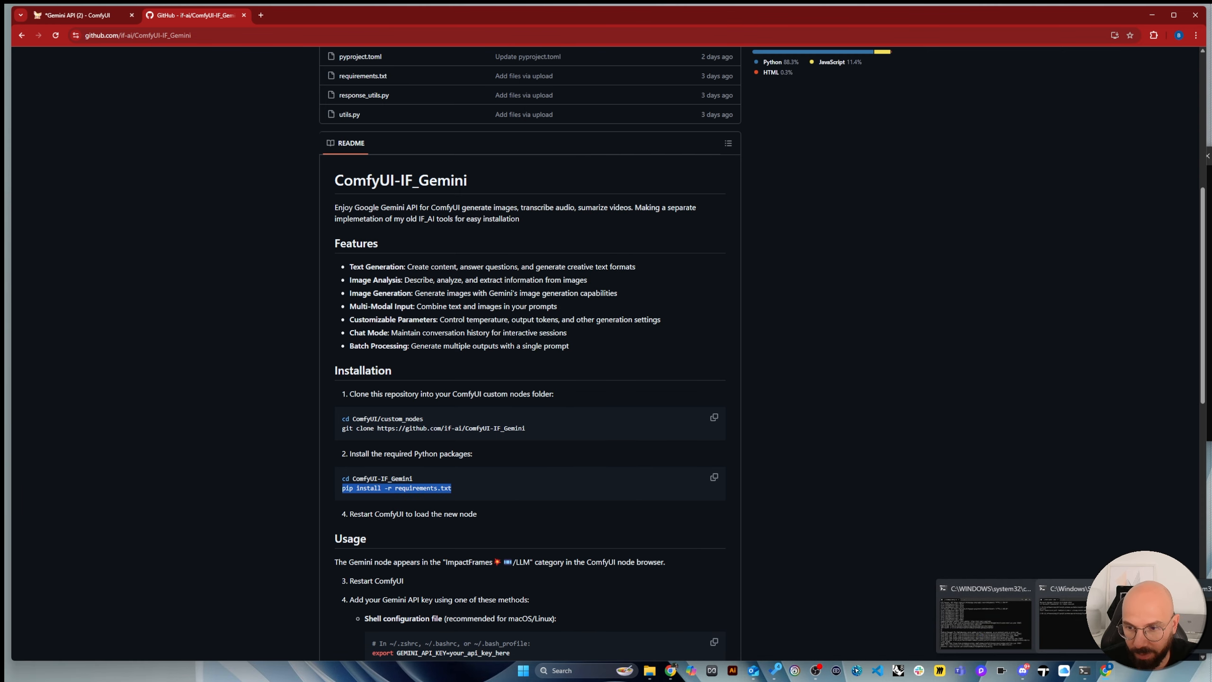
left_click(1064, 616)
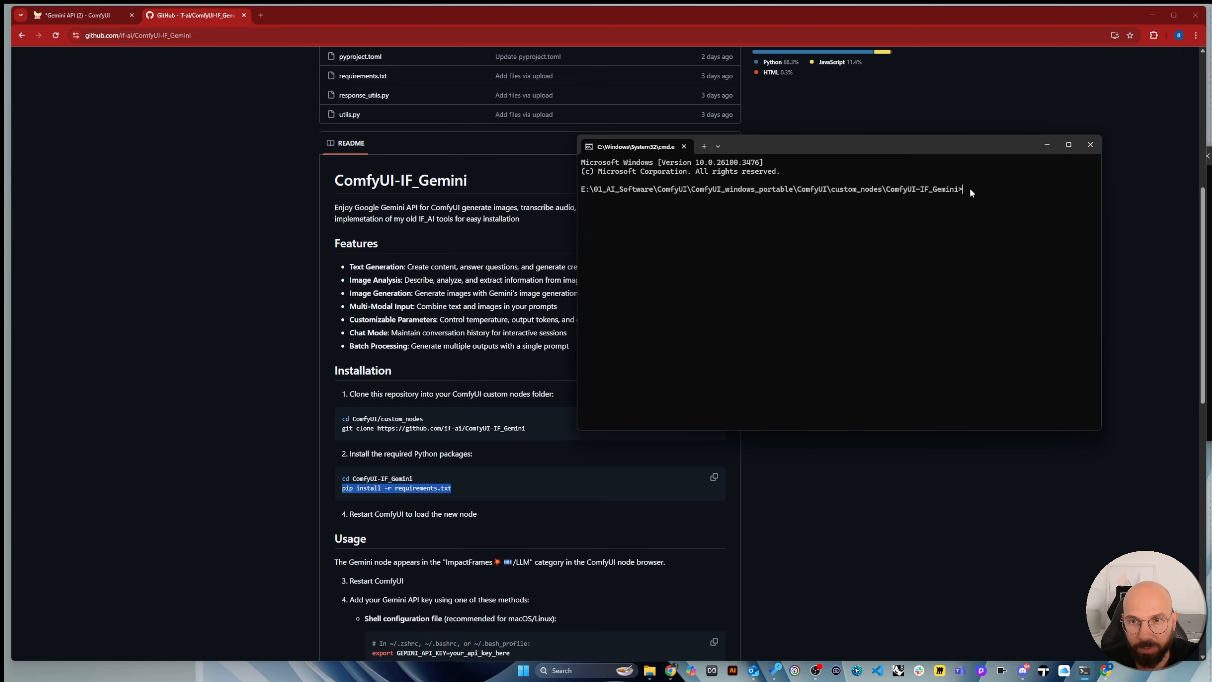
type("pip install -r requirements.txt")
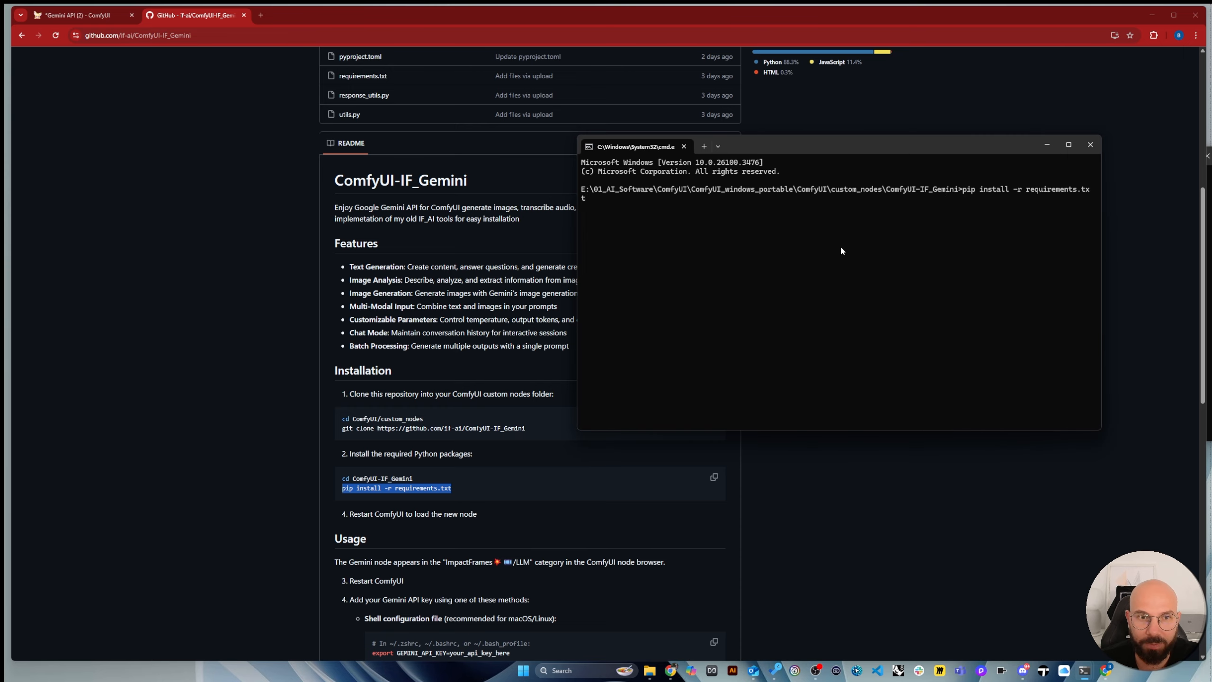
key("Return")
scroll(645, 358, "up", 7)
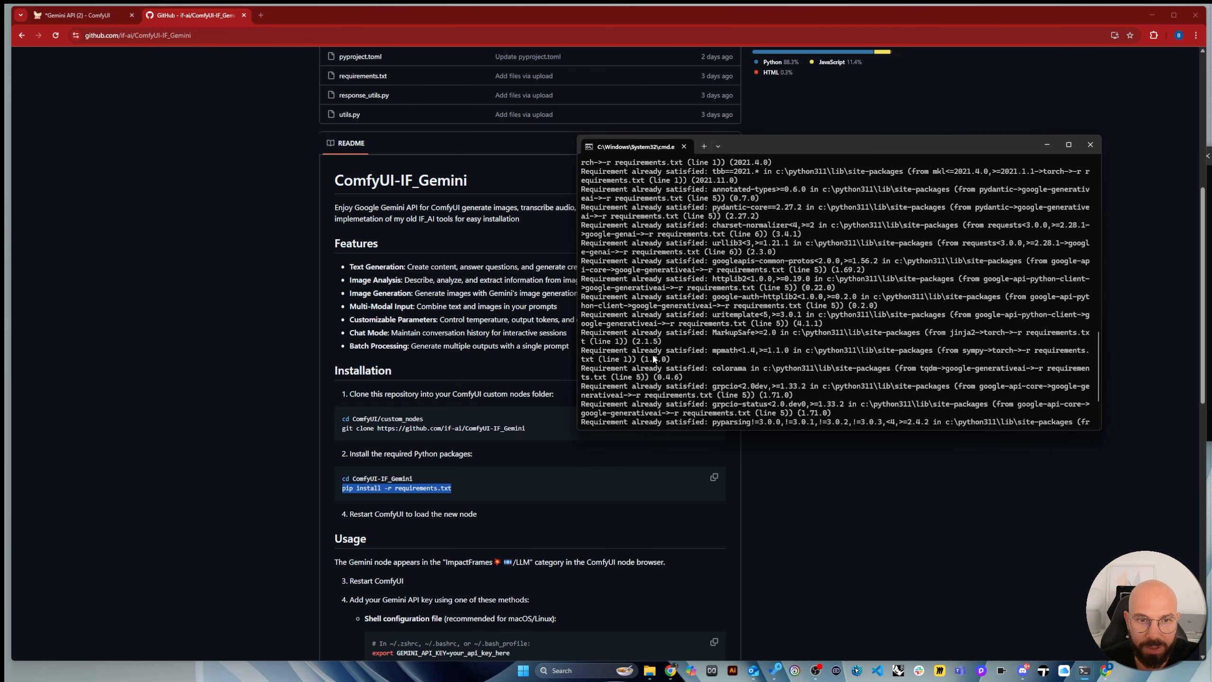
scroll(683, 259, "down", 7)
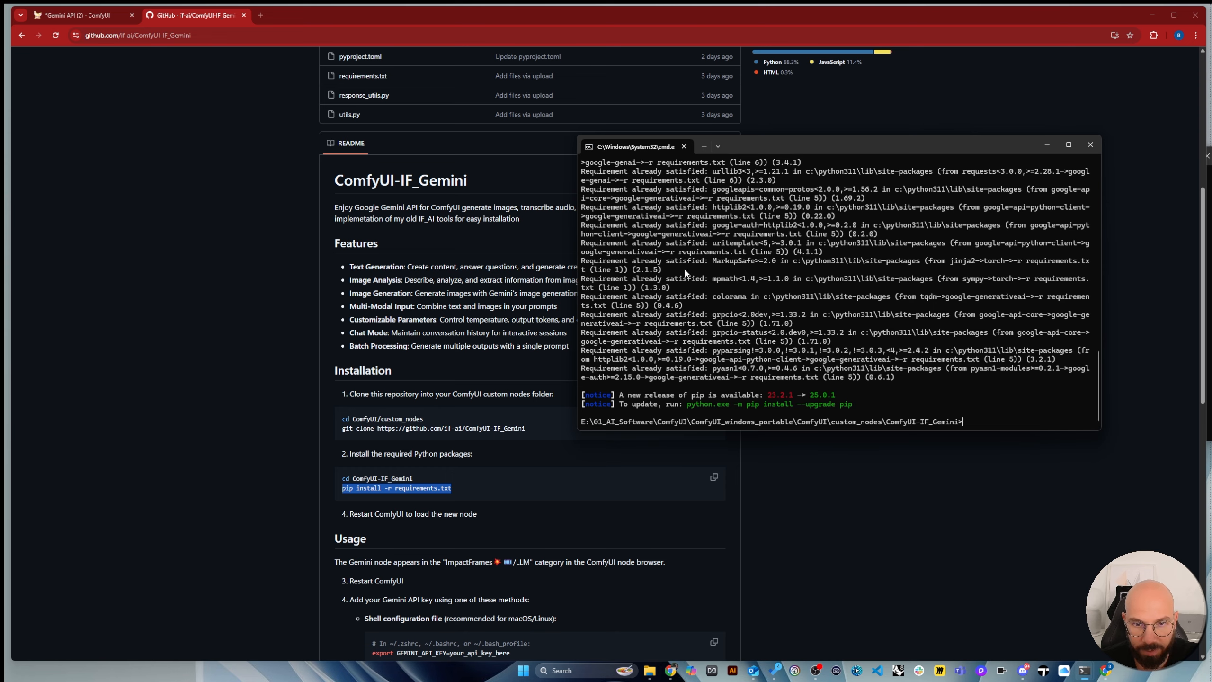
scroll(930, 449, "down", 3)
left_click(1092, 145)
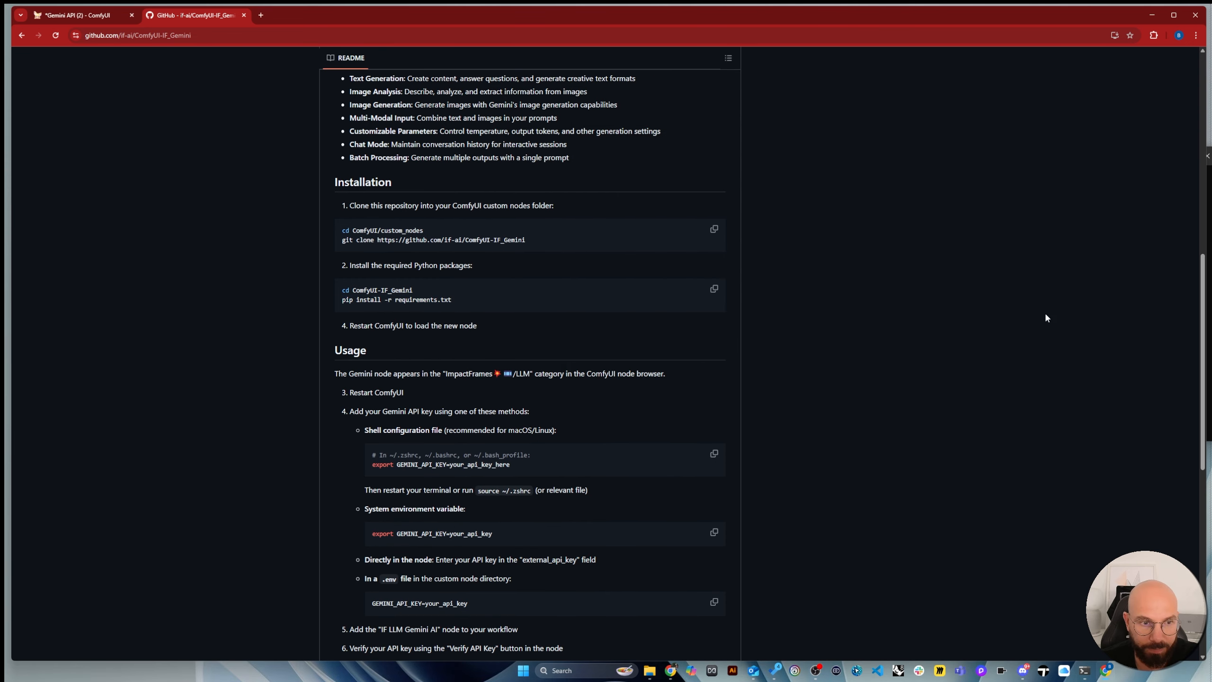
Return from the GitHub README to ComfyUI and create a new blank workflow
scroll(817, 384, "up", 5)
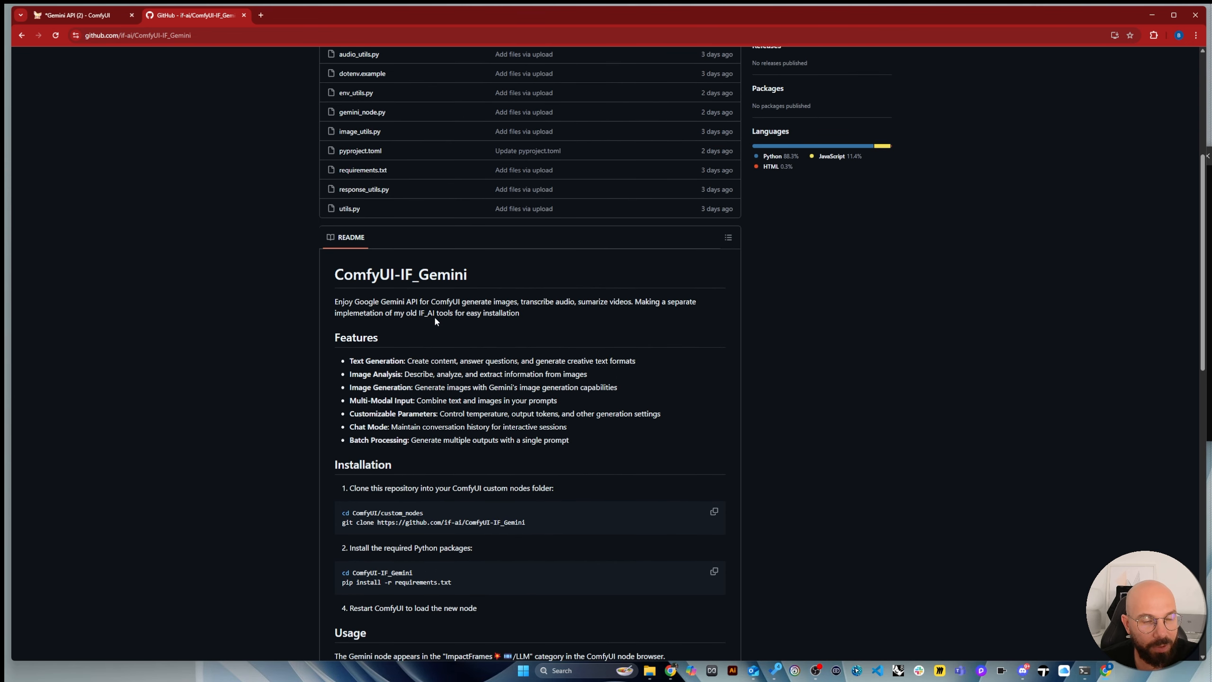
scroll(436, 320, "down", 1)
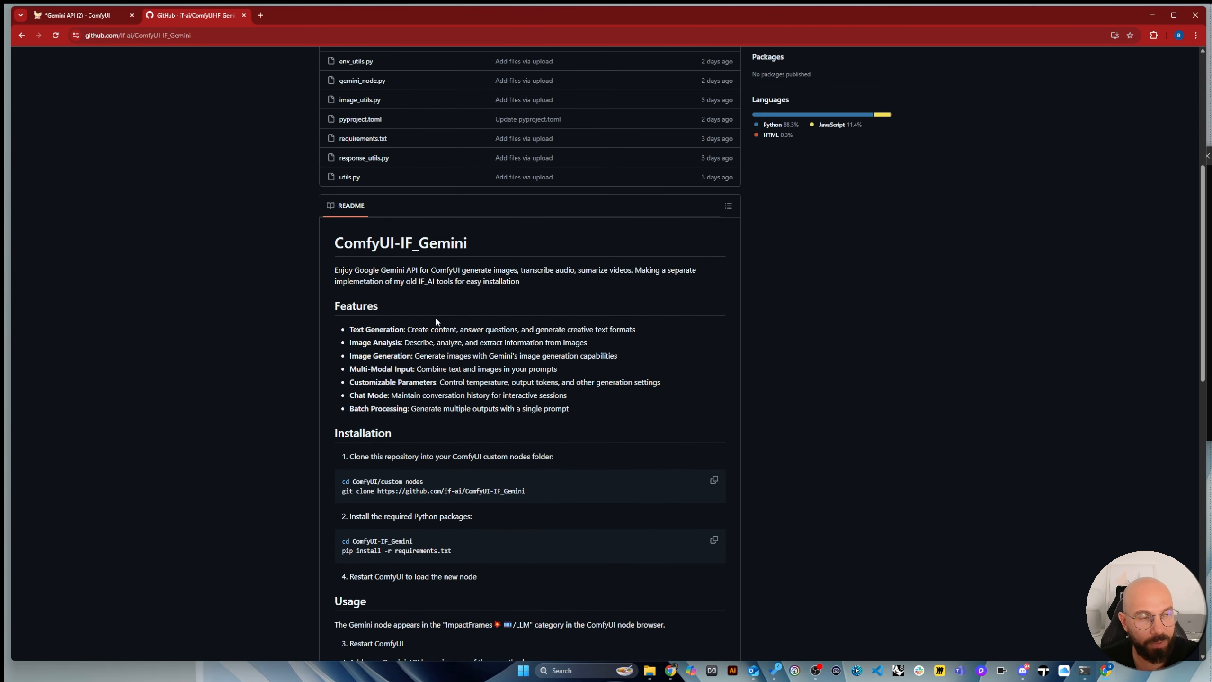
left_click(83, 15)
scroll(914, 235, "down", 5)
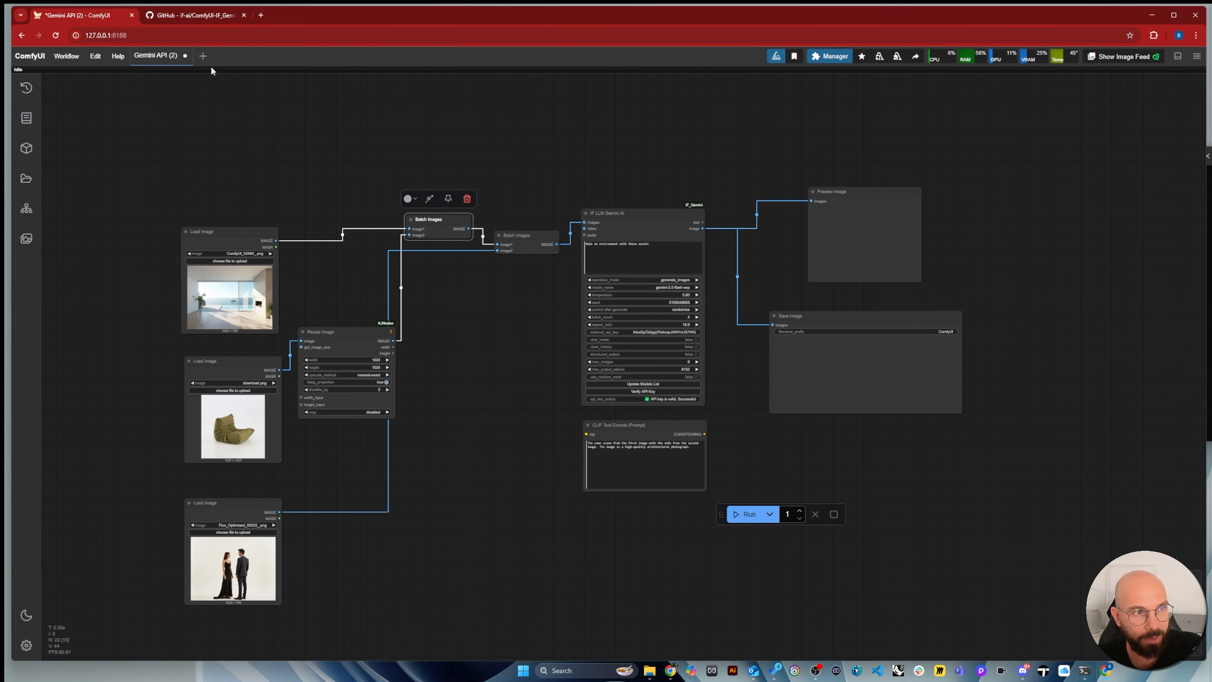
left_click(204, 56)
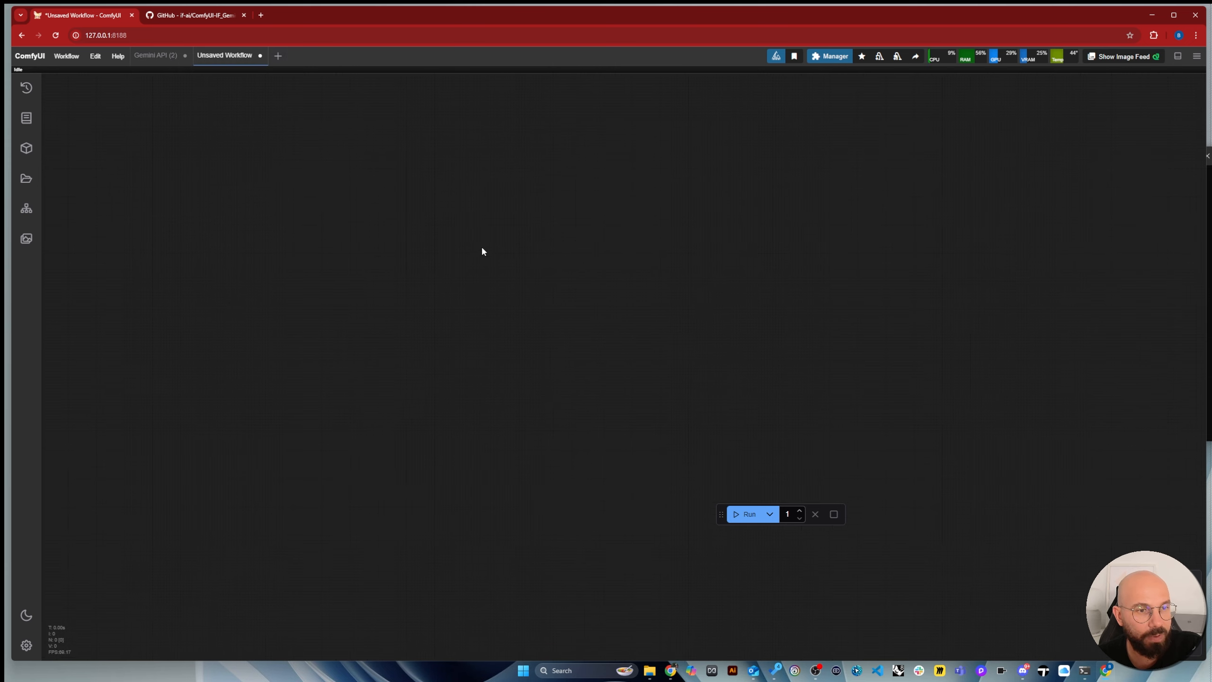
Search the nodes for "load" and add a Load Image node to the blank workflow canvas
double_click(306, 287)
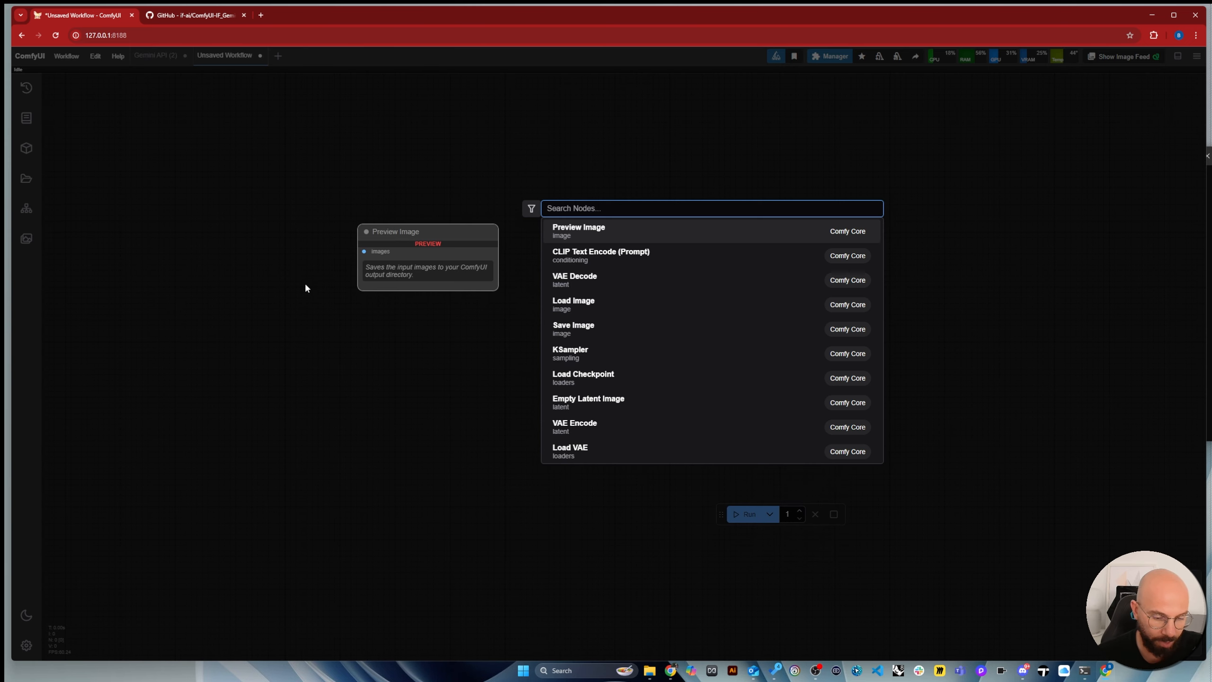
type("load")
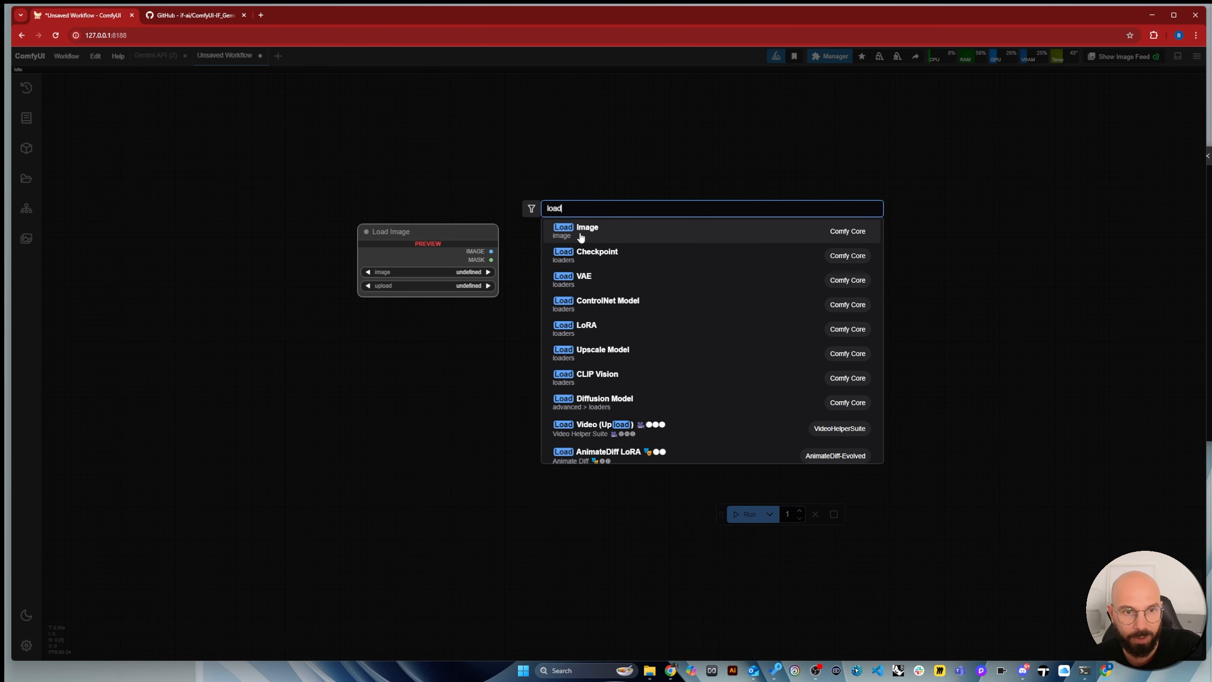
left_click(581, 237)
left_click_drag(377, 274, 296, 191)
scroll(440, 328, "down", 2)
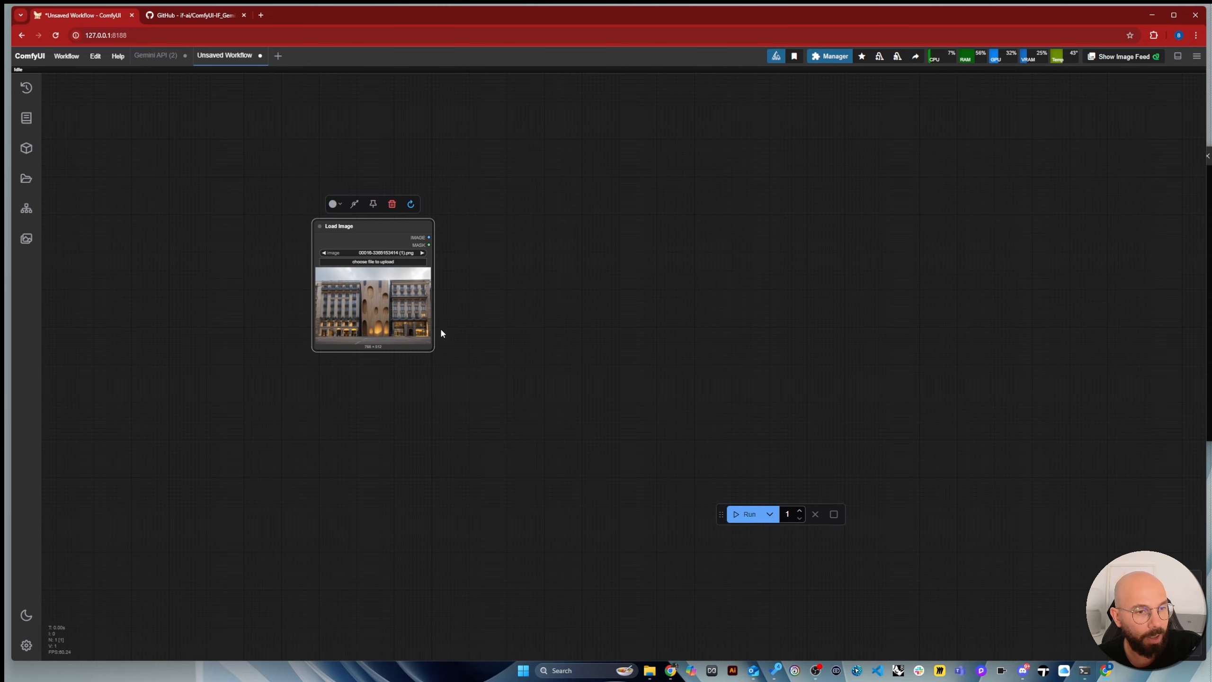
Duplicate the Load Image node twice and stack the three nodes in a vertical column on the canvas
left_click_drag(387, 226, 346, 530)
key("ctrl+c")
key("ctrl+v")
key("ctrl+v")
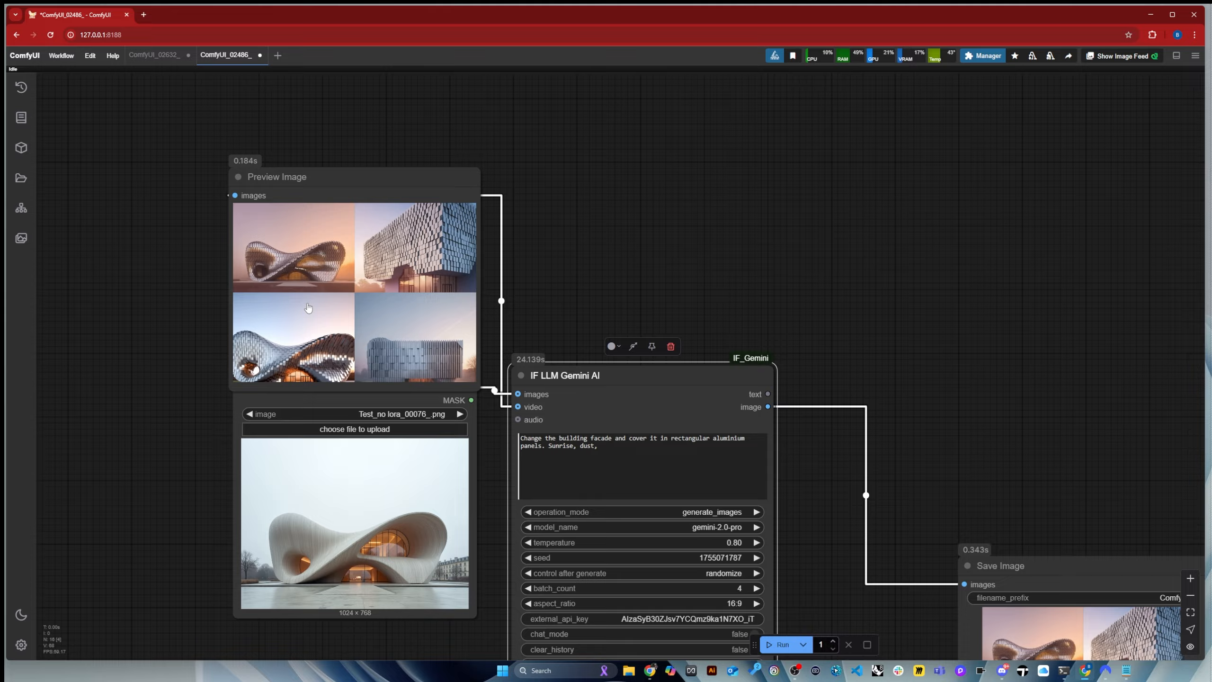
Enlarge the first of the four images in the ComfyUI_02486_ workflow's Preview Image node and inspect the building facade up close
left_click(306, 284)
scroll(306, 284, "up", 3)
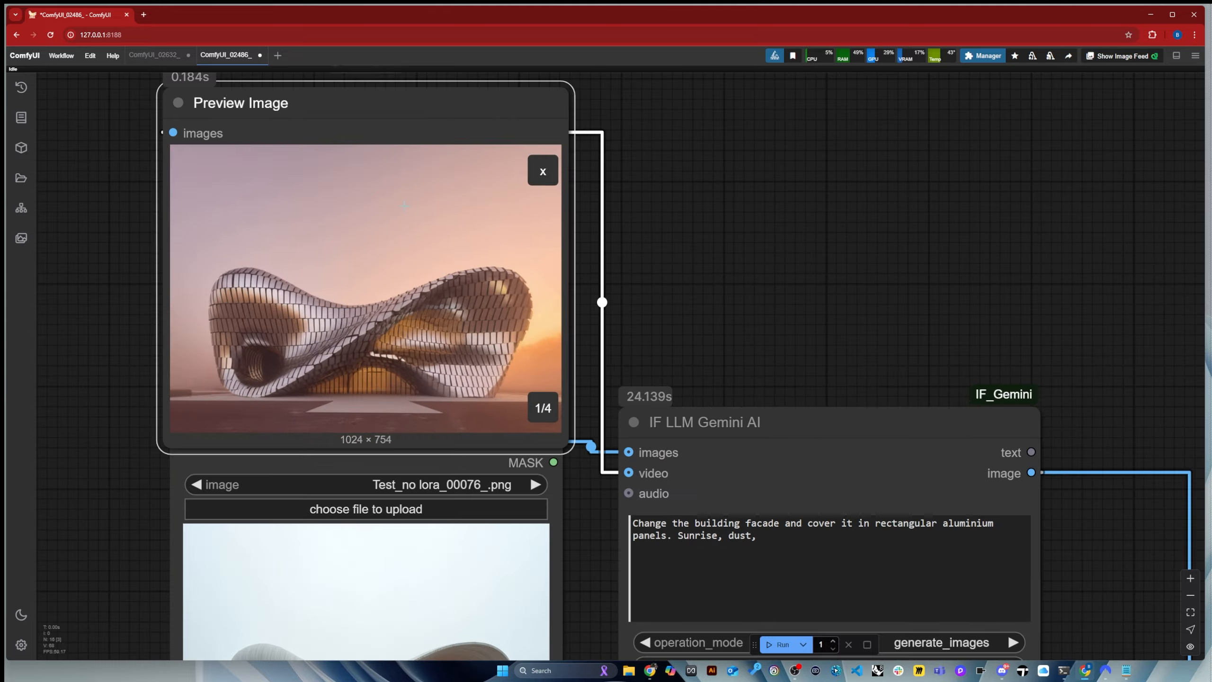
scroll(400, 441, "down", 3)
scroll(430, 334, "up", 3)
scroll(509, 183, "down", 3)
scroll(499, 215, "up", 5)
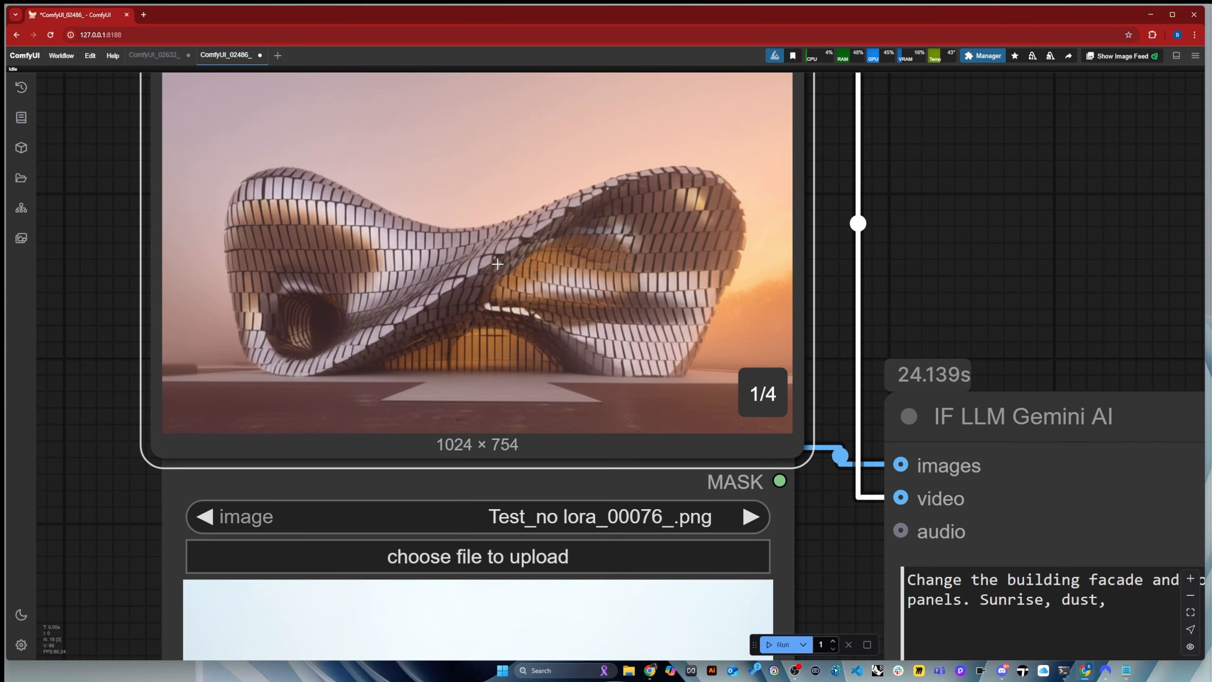
scroll(494, 258, "down", 8)
scroll(692, 598, "up", 4)
left_click_drag(891, 299, 1027, 299)
scroll(1026, 298, "up", 3)
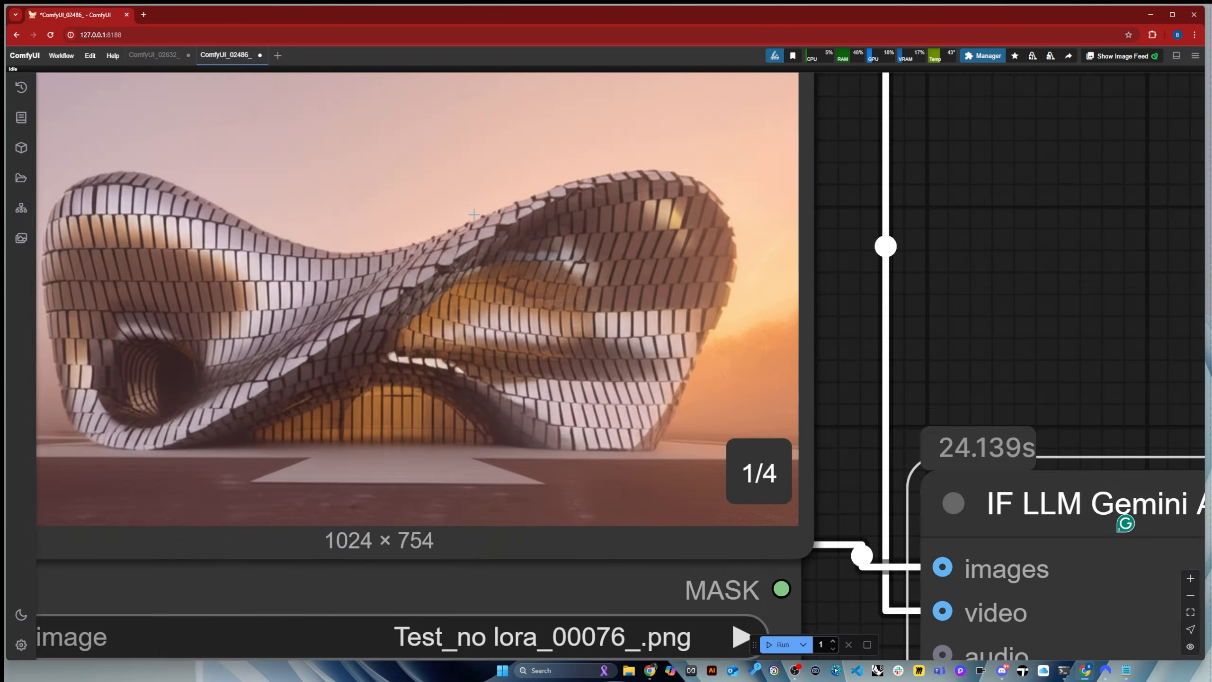
Replace the last words of the IF LLM Gemini AI prompt, after "aluminium panels.", with "Snowy days" and run the workflow
scroll(1027, 298, "down", 4)
left_click(754, 433)
left_click_drag(754, 434, 688, 436)
type("Snowy d")
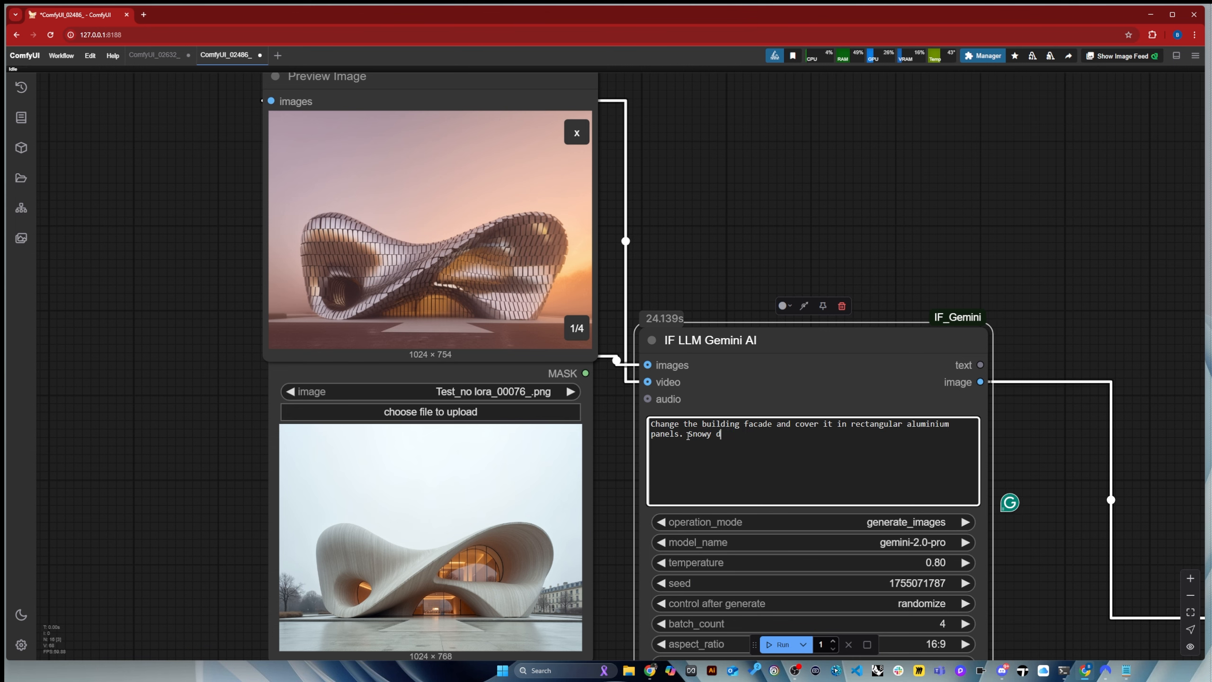
type("ays")
key("ctrl+Return")
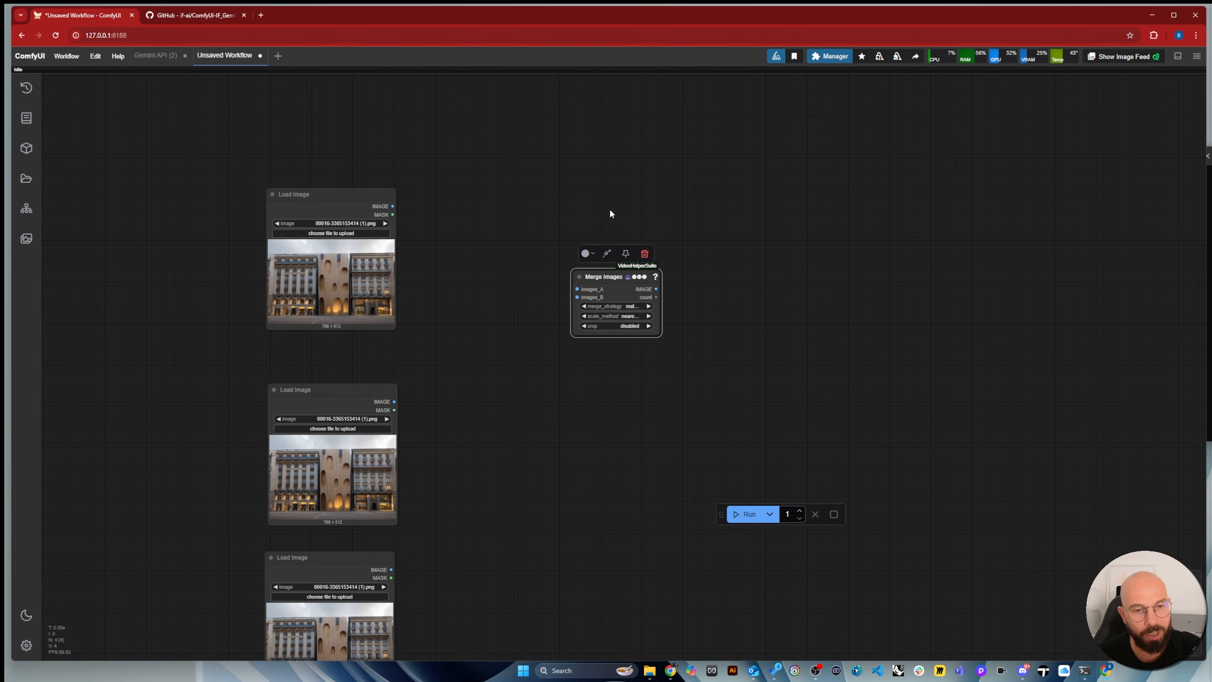
Check how the Gemini API (2) workflow combines its input images, and return to the unsaved workflow
left_click(156, 60)
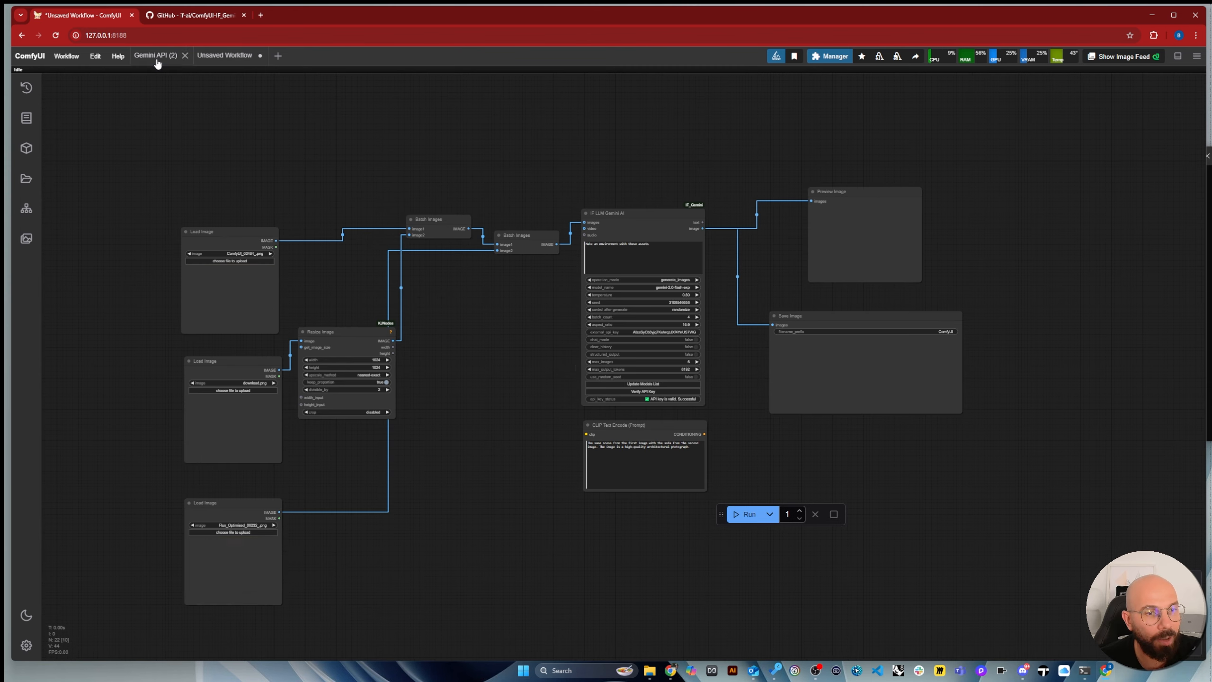
scroll(376, 229, "up", 2)
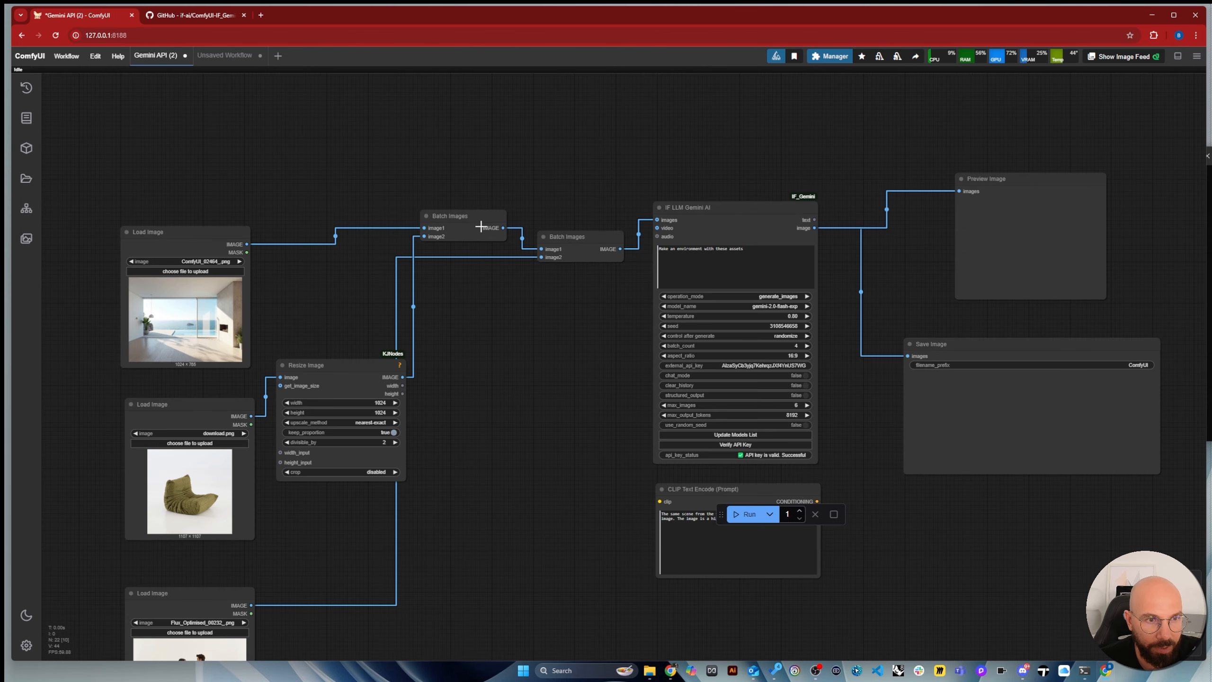
left_click(229, 55)
Replace the Merge Images node with a Batch Images node and connect the first two Load Image nodes to image1 and image2
double_click(522, 295)
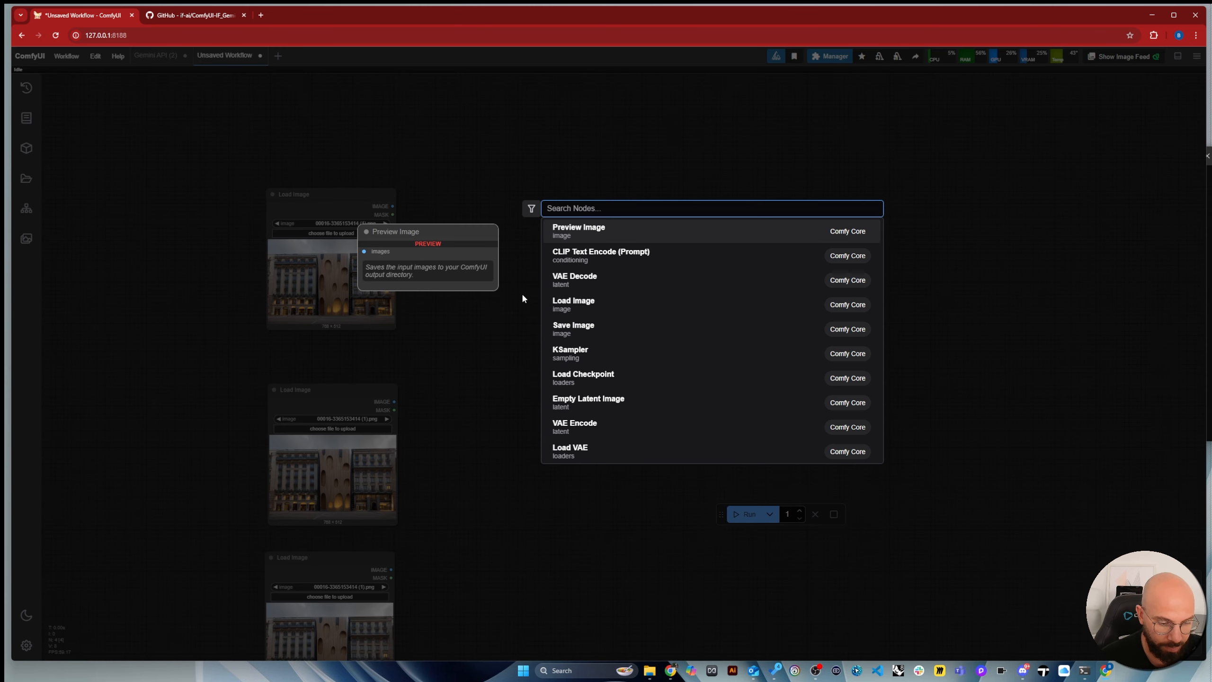
type("batch")
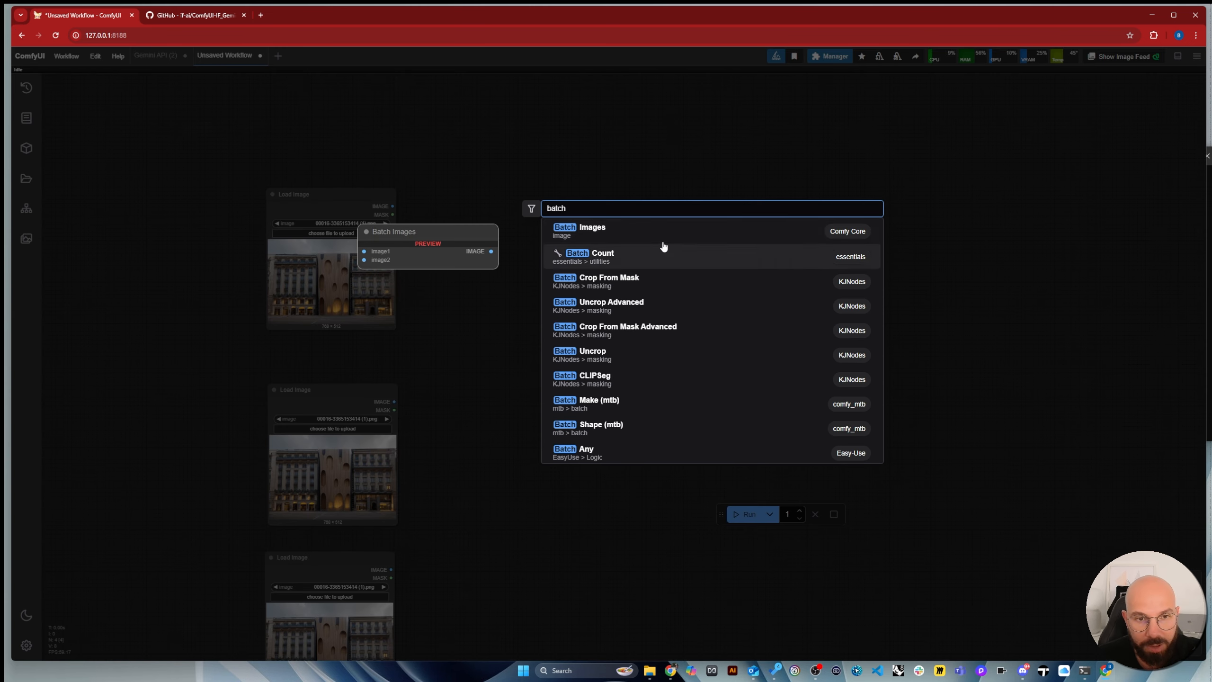
left_click(640, 231)
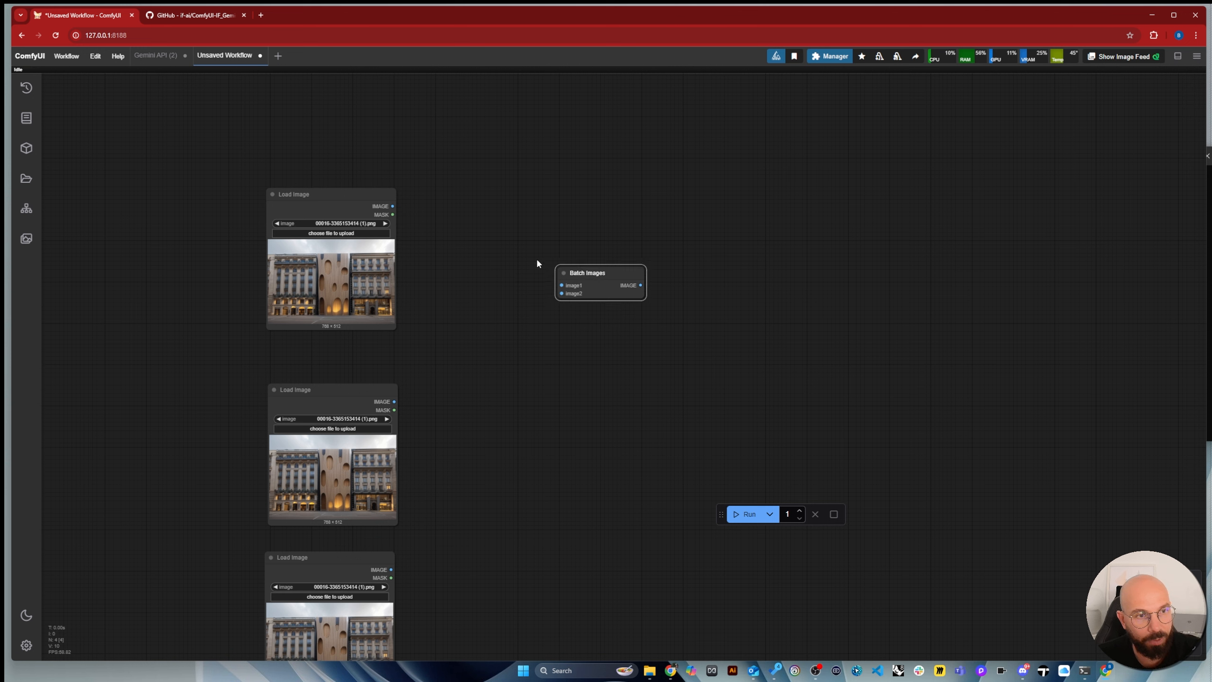
left_click_drag(393, 207, 592, 292)
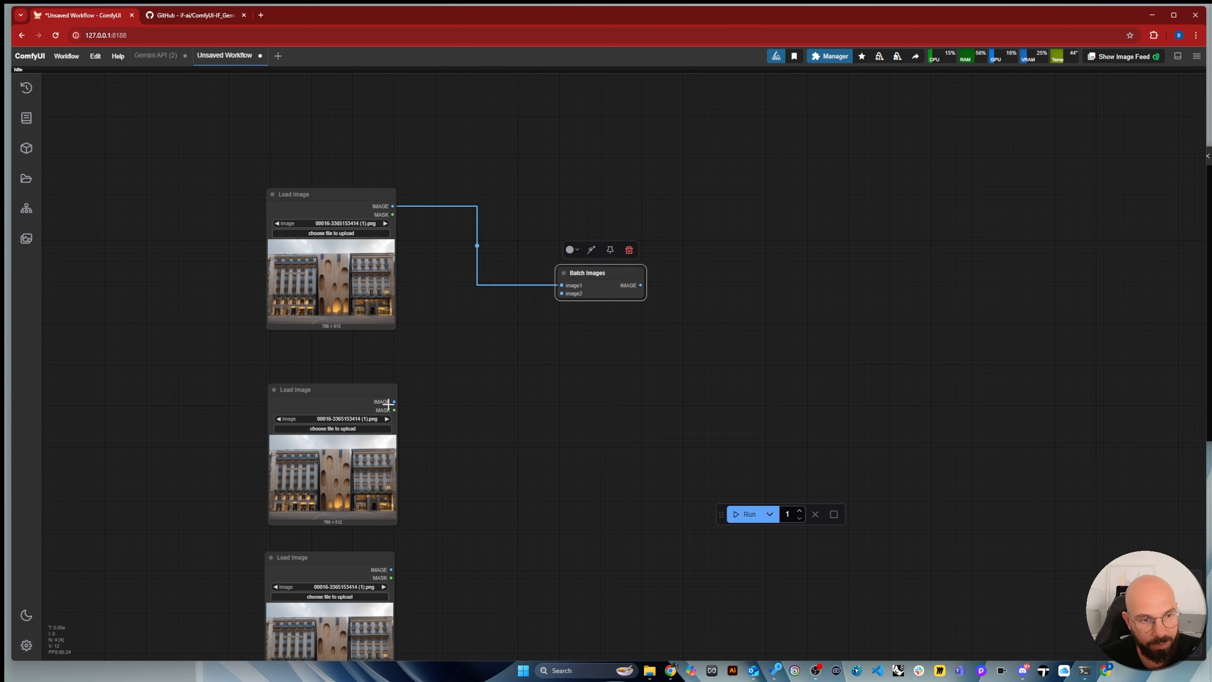
left_click_drag(388, 404, 583, 269)
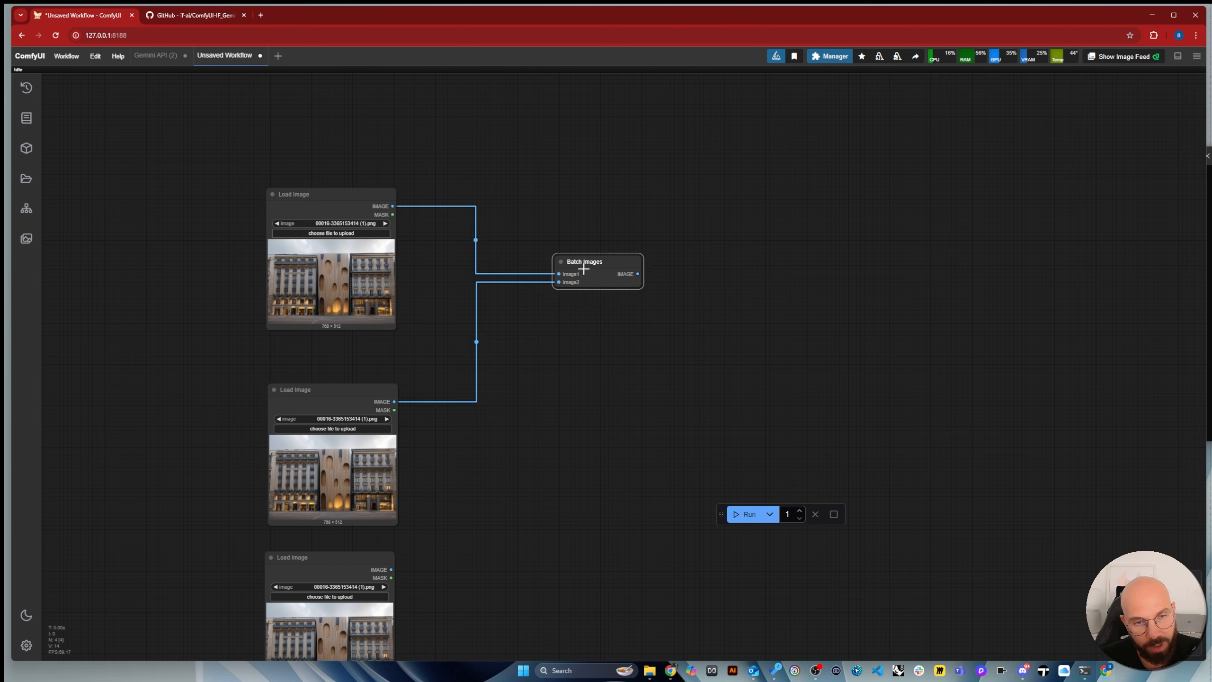
Duplicate the Batch Images node and feed the copy the first batch's output as image1 and the third Load Image as image2
key("ctrl+c")
key("ctrl+v")
left_click_drag(674, 265, 800, 344)
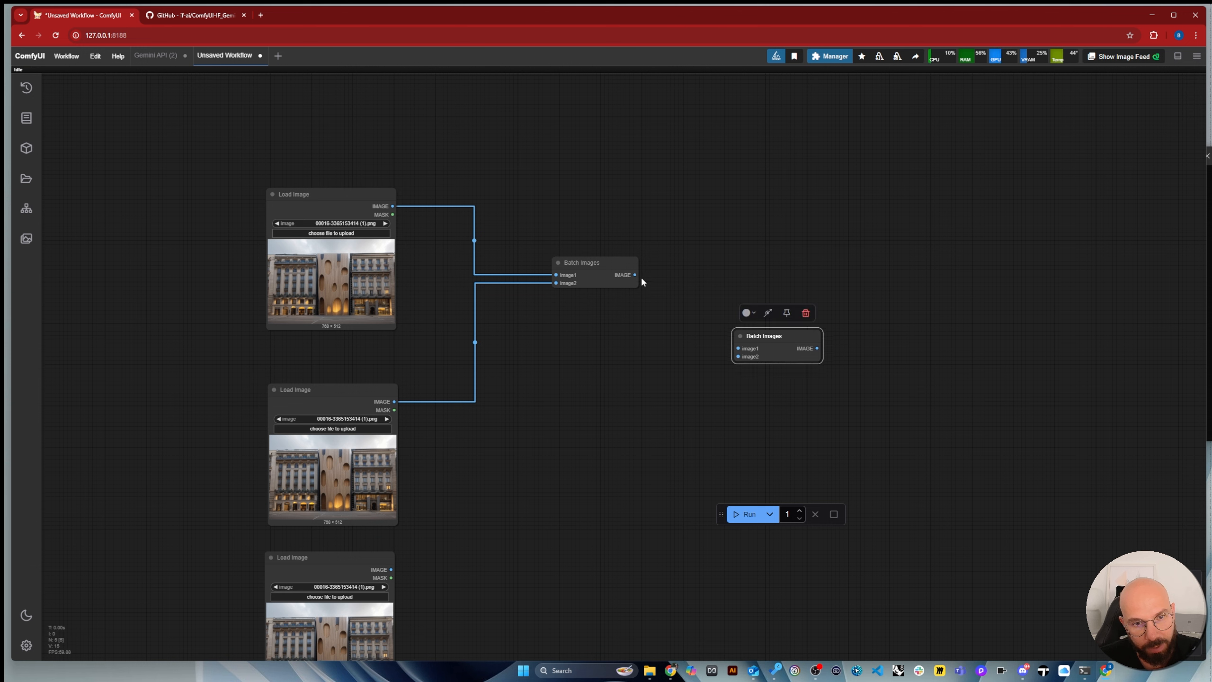
left_click_drag(632, 275, 738, 348)
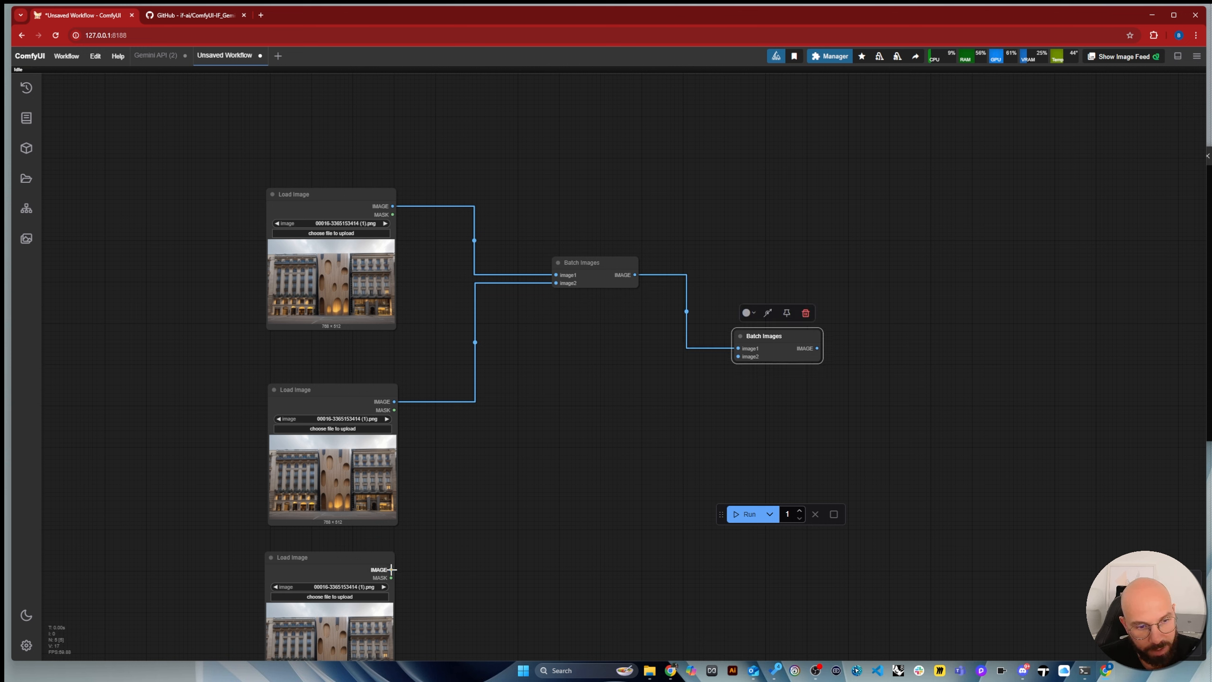
left_click_drag(391, 569, 719, 347)
right_click(438, 329)
left_click(305, 166)
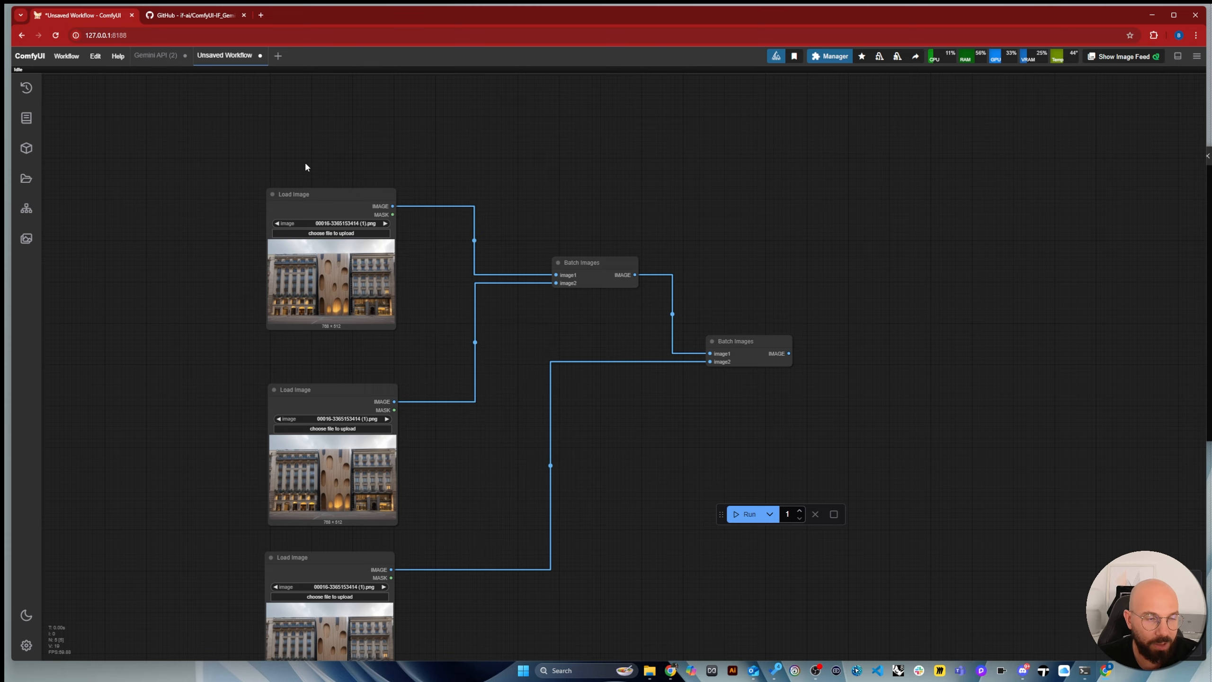
Search the nodes for "resize", add the KJNodes Resize Image node and place it near the first Load Image node
scroll(305, 165, "down", 2)
scroll(478, 173, "up", 2)
double_click(478, 173)
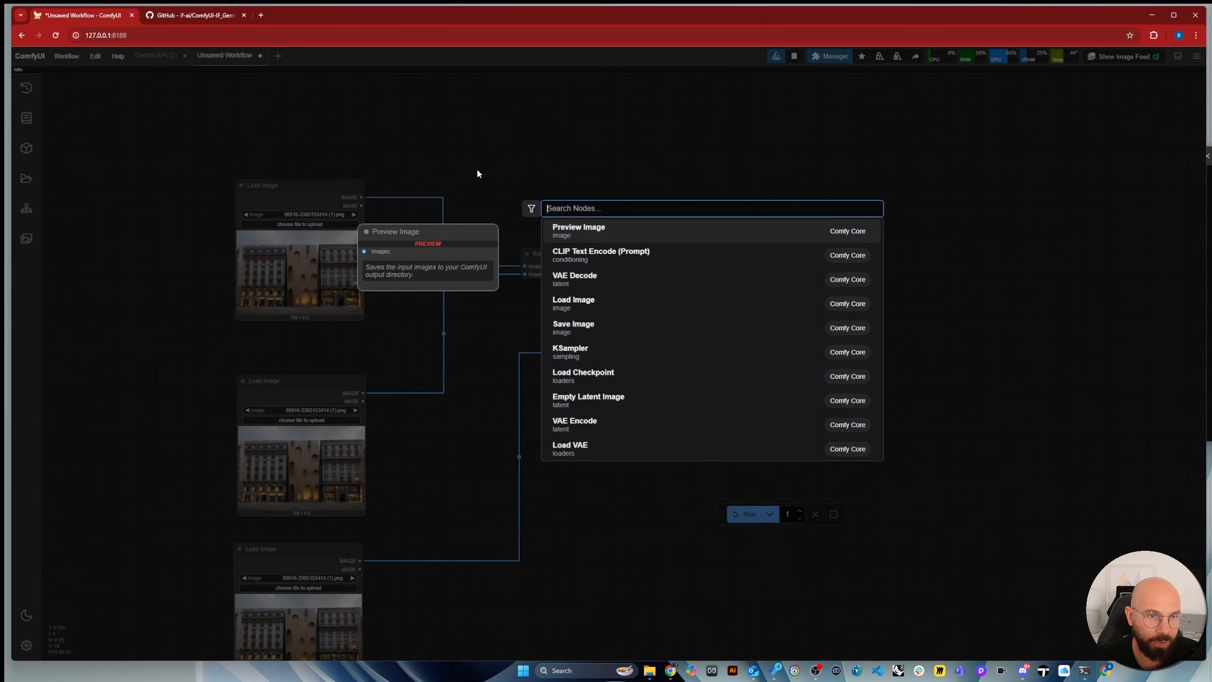
type("resize")
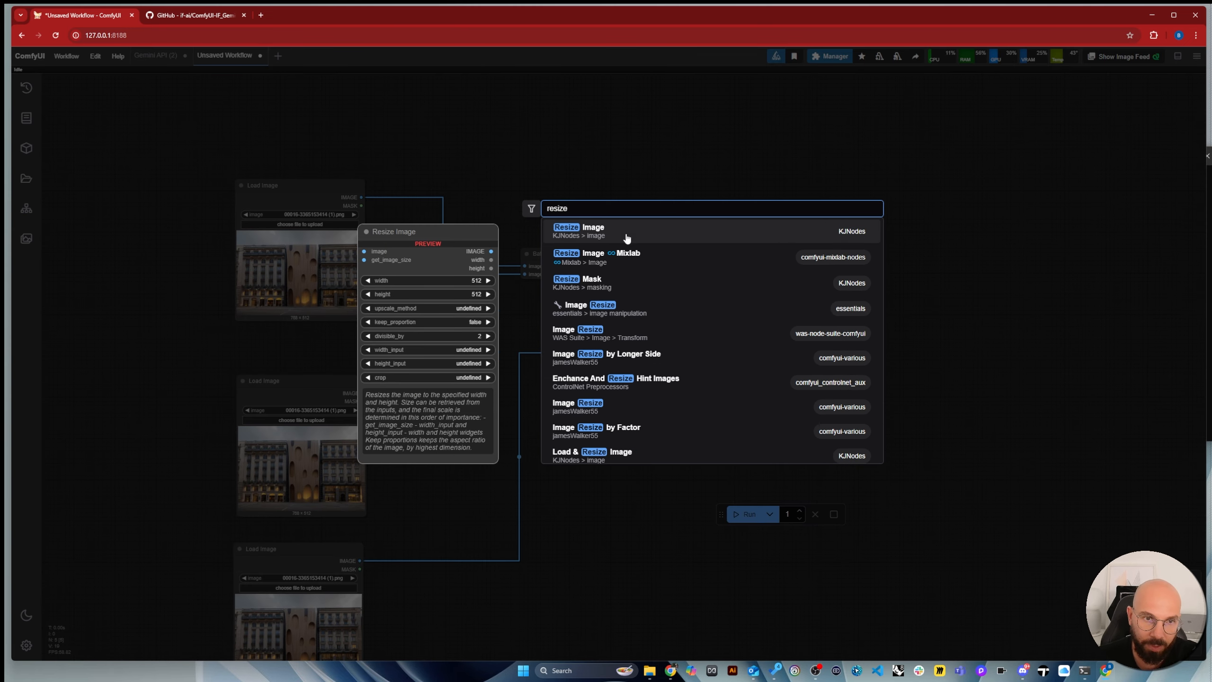
left_click(626, 232)
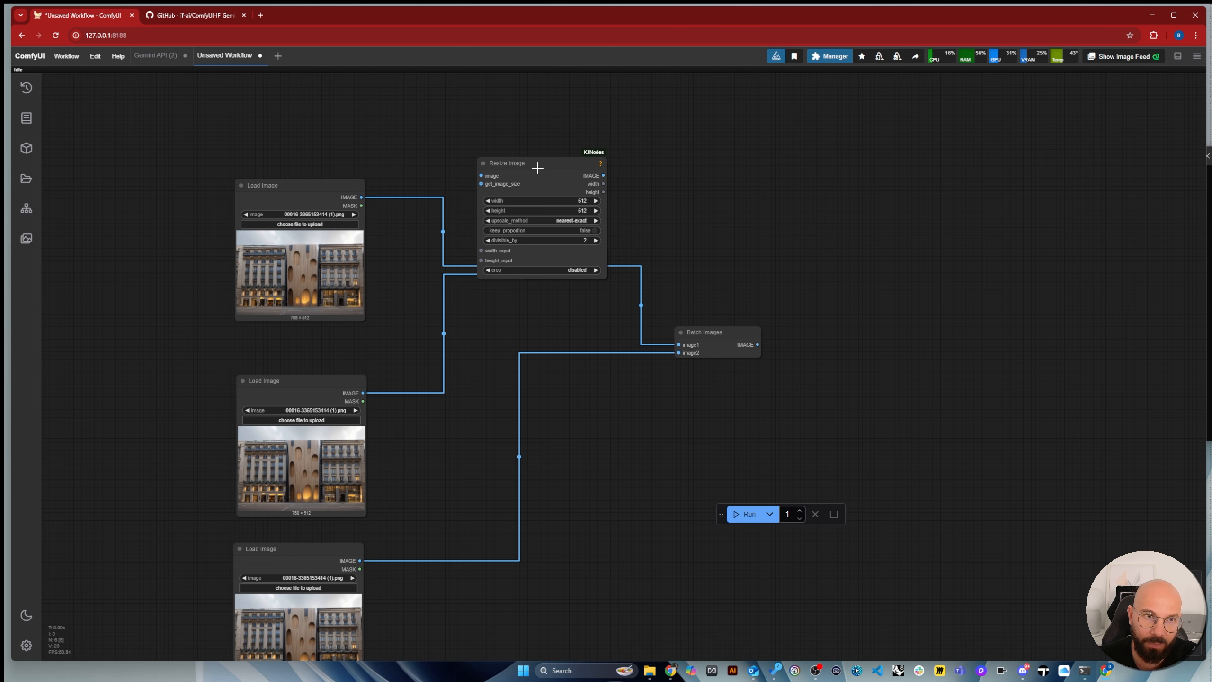
left_click_drag(538, 168, 460, 122)
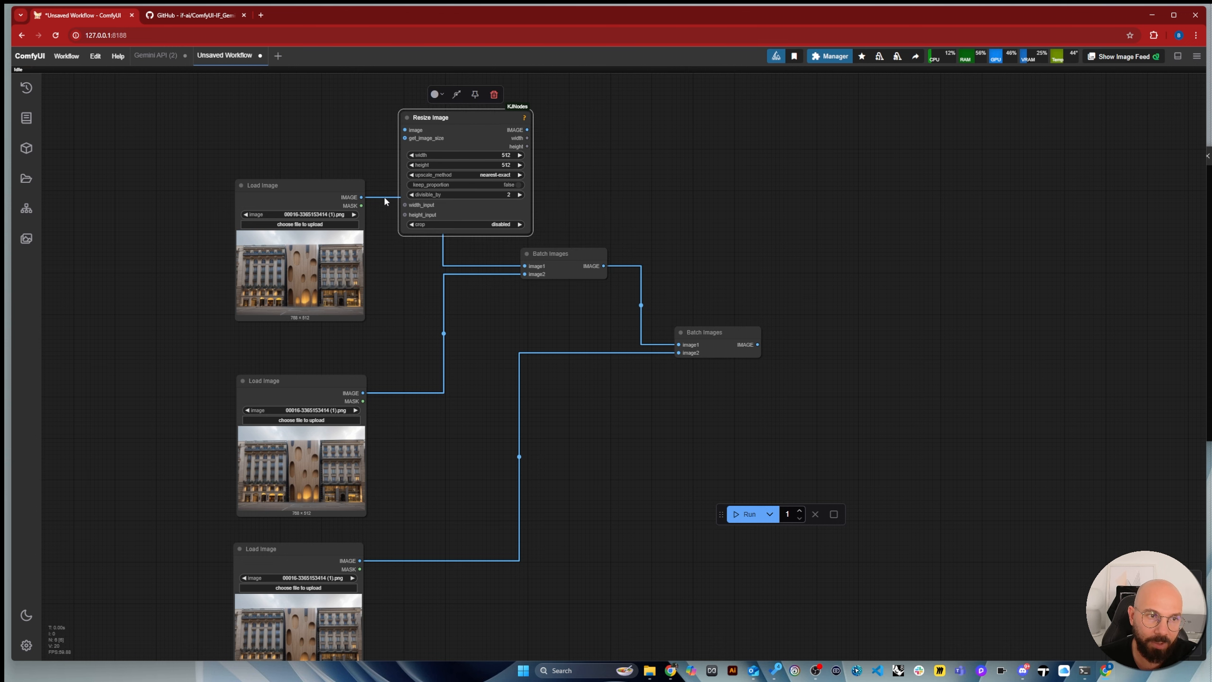
Make room beside the first Load Image node and route its image through Resize Image into image1 of the first Batch Images node
left_click_drag(340, 186, 298, 163)
left_click_drag(474, 119, 435, 118)
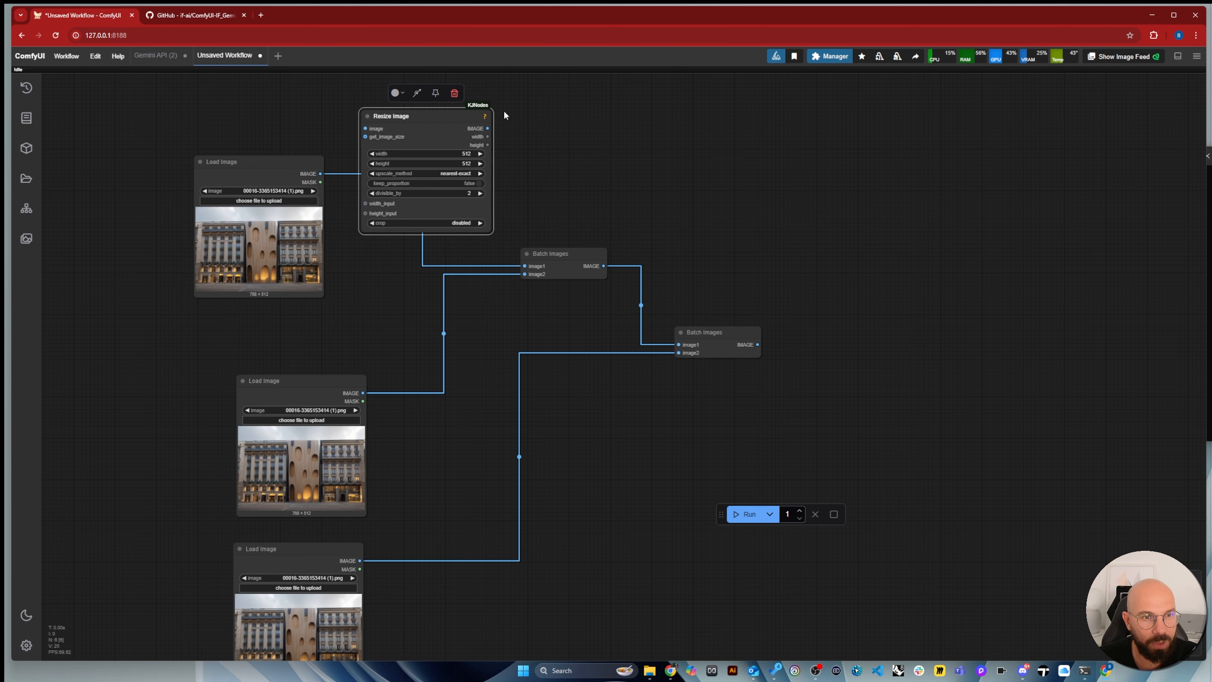
left_click_drag(323, 173, 366, 129)
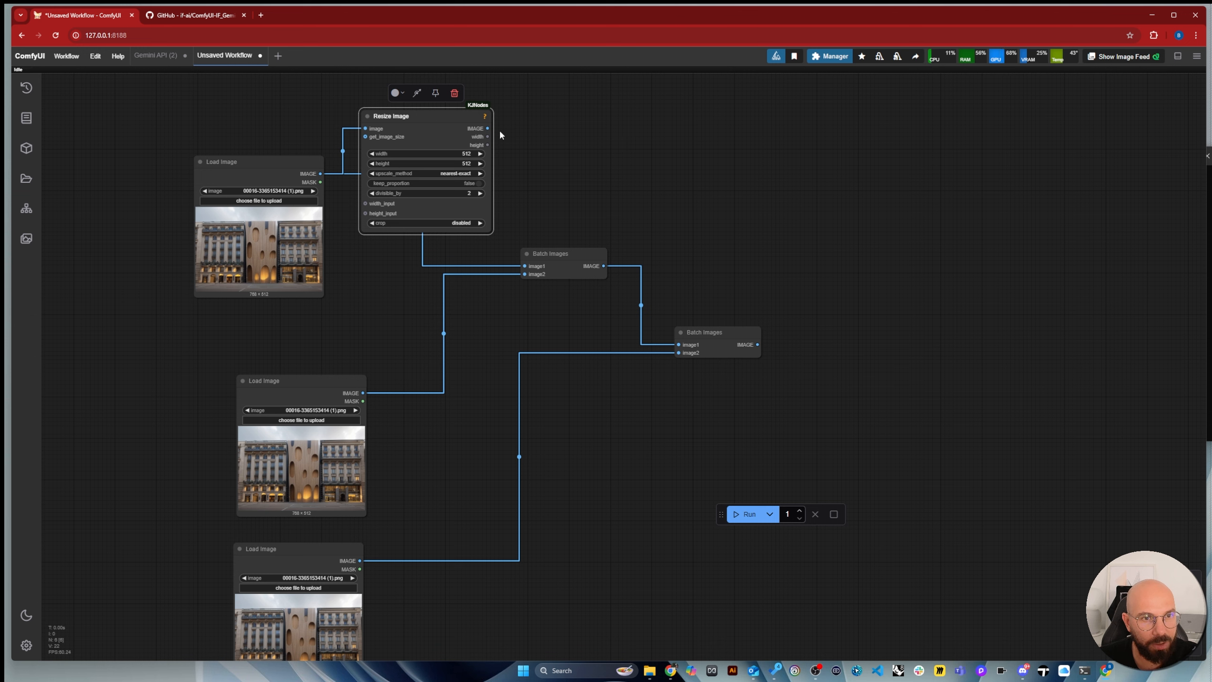
left_click_drag(488, 128, 526, 266)
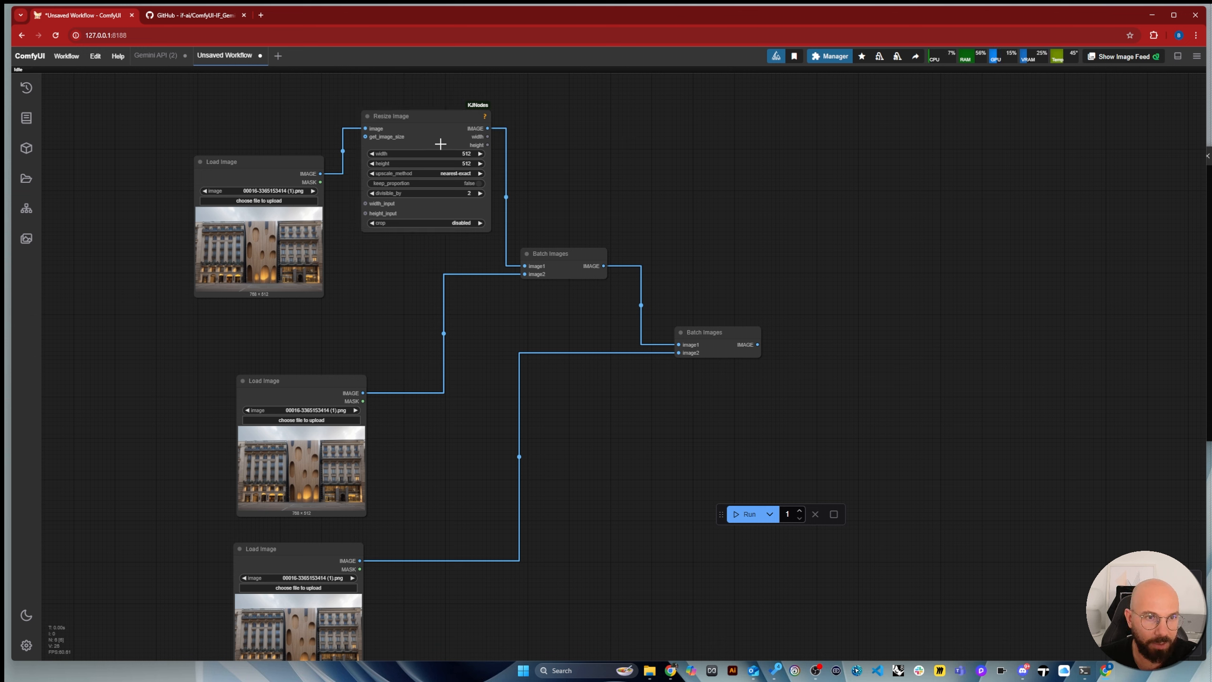
Reconnect the first Load Image node directly to image1 of the first Batch Images node and delete the Resize Image node
left_click_drag(443, 130, 454, 128)
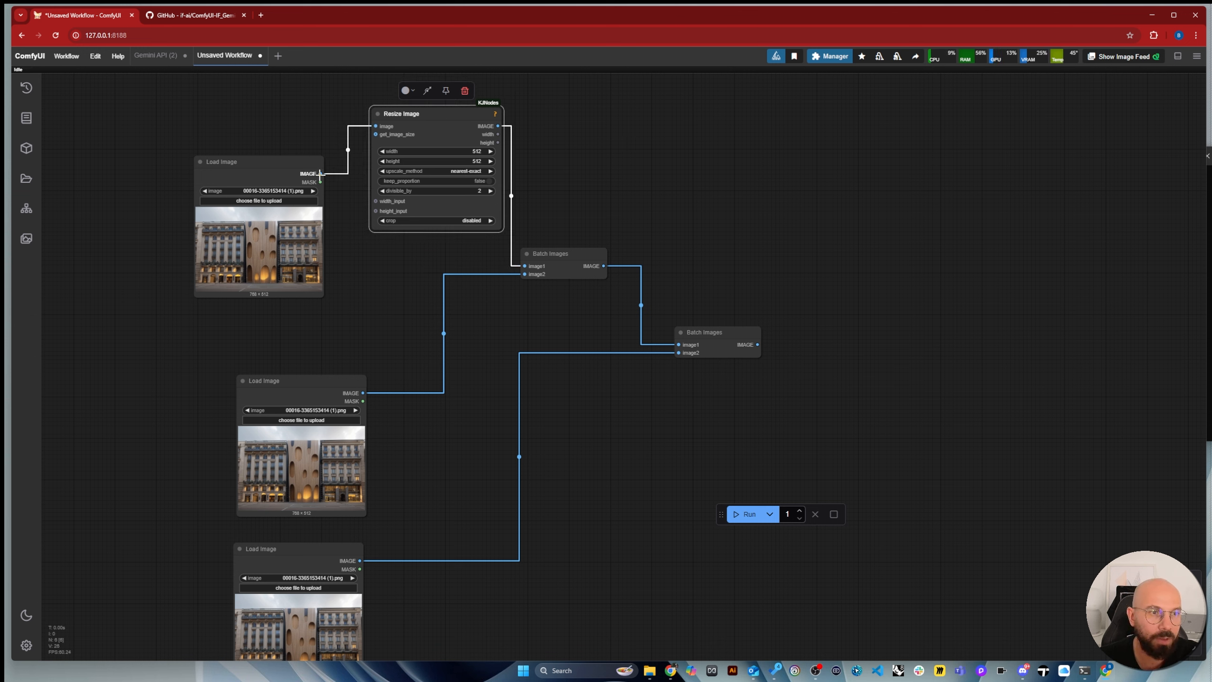
left_click_drag(320, 173, 526, 266)
left_click_drag(444, 116, 532, 107)
key("Delete")
Upload ComfyUI_02464_ from the Base Image folder into the first Load Image node
left_click(287, 201)
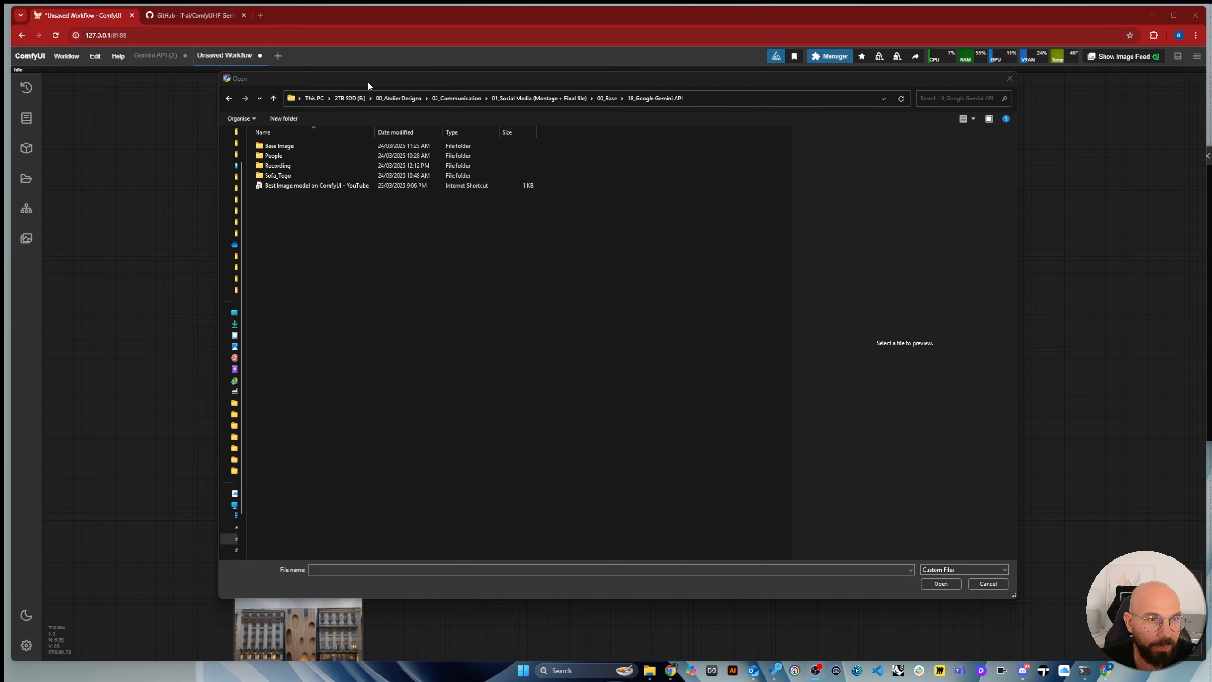
left_click_drag(370, 84, 579, 80)
double_click(490, 140)
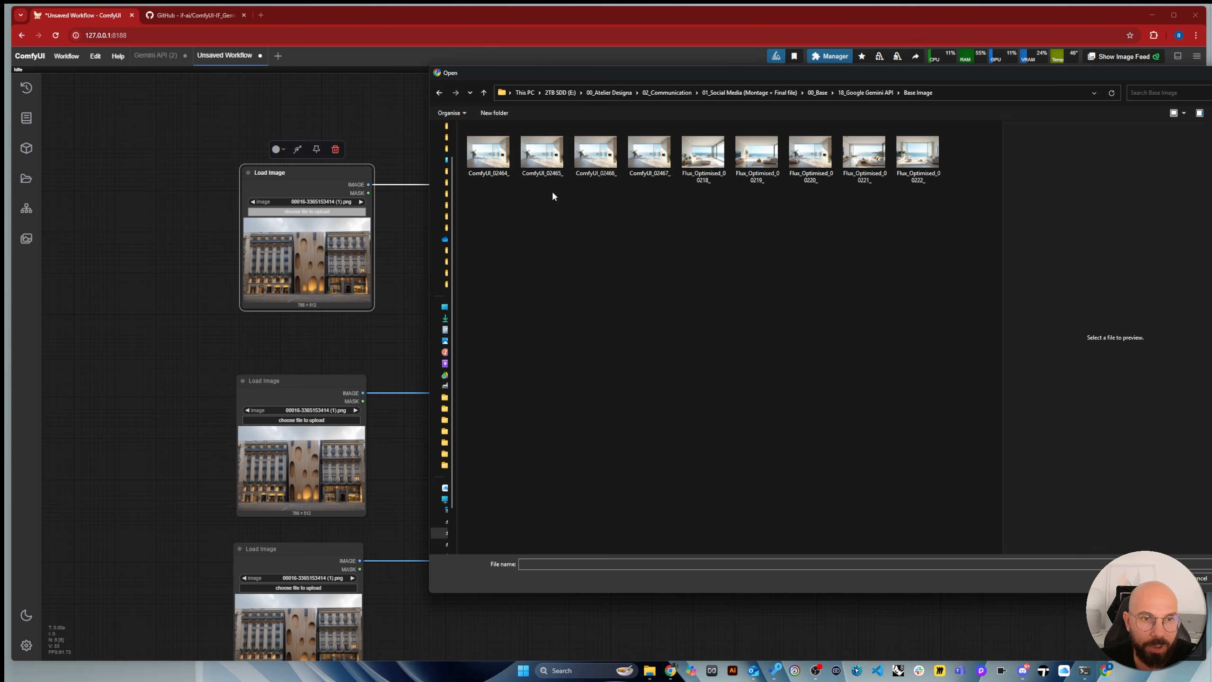
double_click(481, 156)
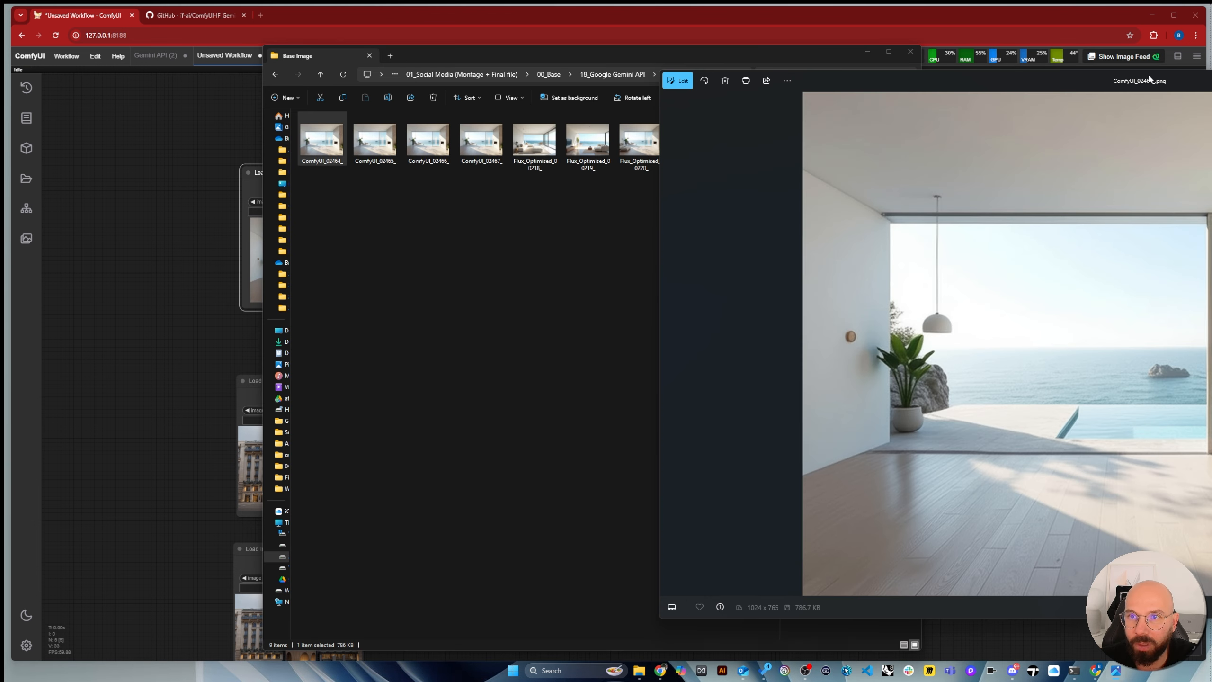
View ComfyUI_02464_.png enlarged, and open its embedded workflow from the Base Image folder in ComfyUI to examine the nodes
left_click_drag(1148, 79, 537, 67)
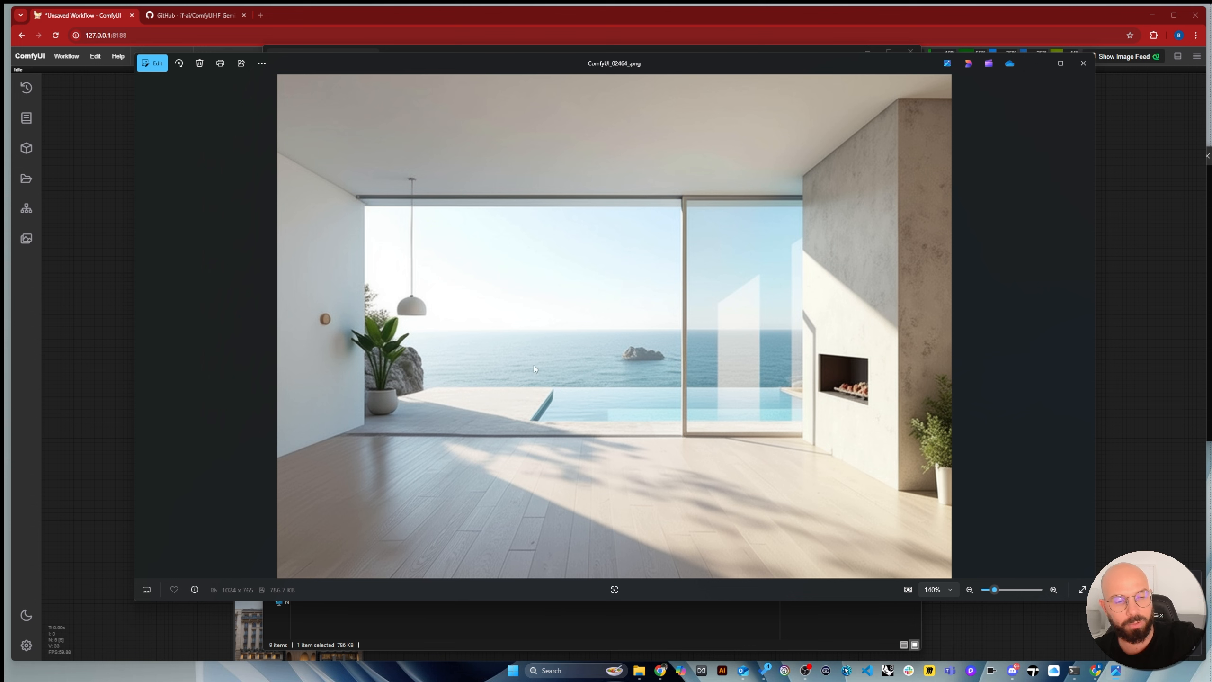
left_click_drag(334, 60, 758, 64)
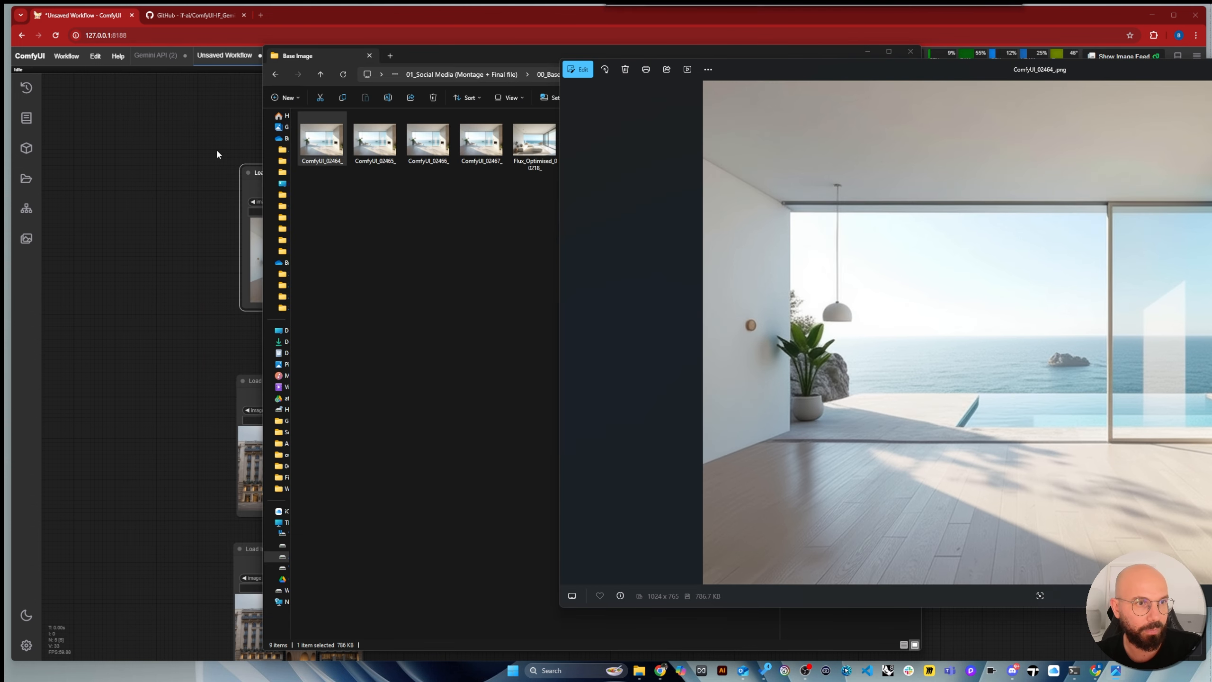
left_click_drag(329, 143, 105, 166)
scroll(194, 192, "down", 2)
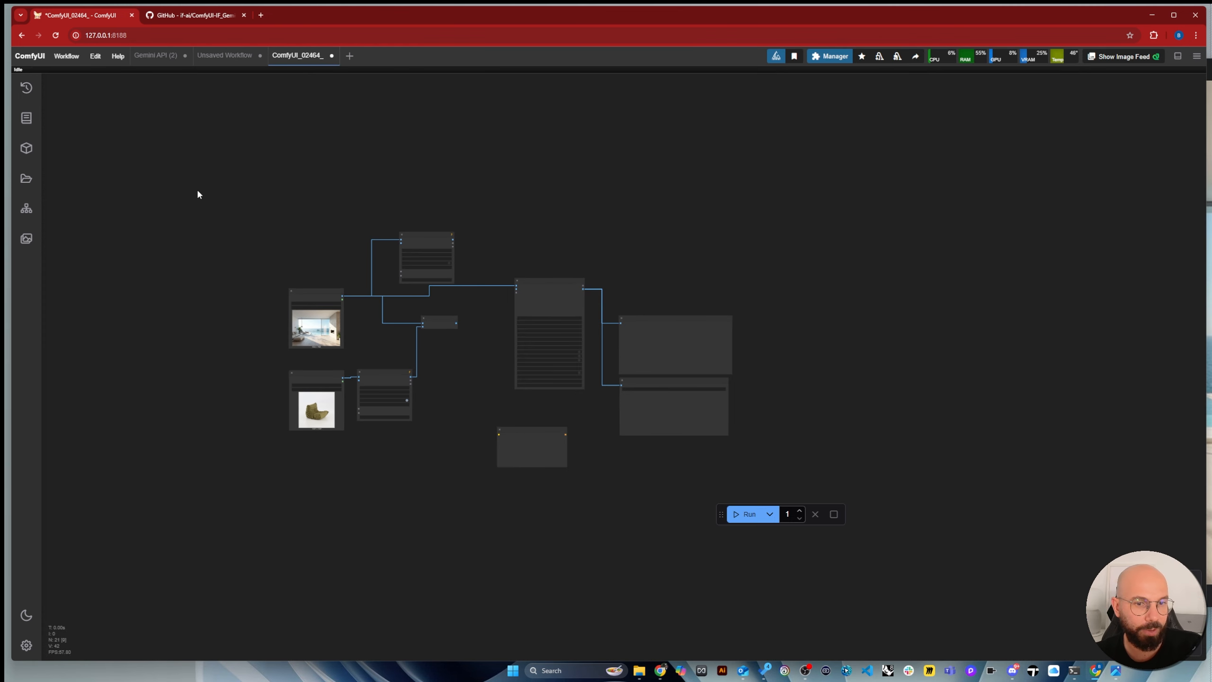
scroll(474, 406, "up", 2)
scroll(304, 252, "up", 3)
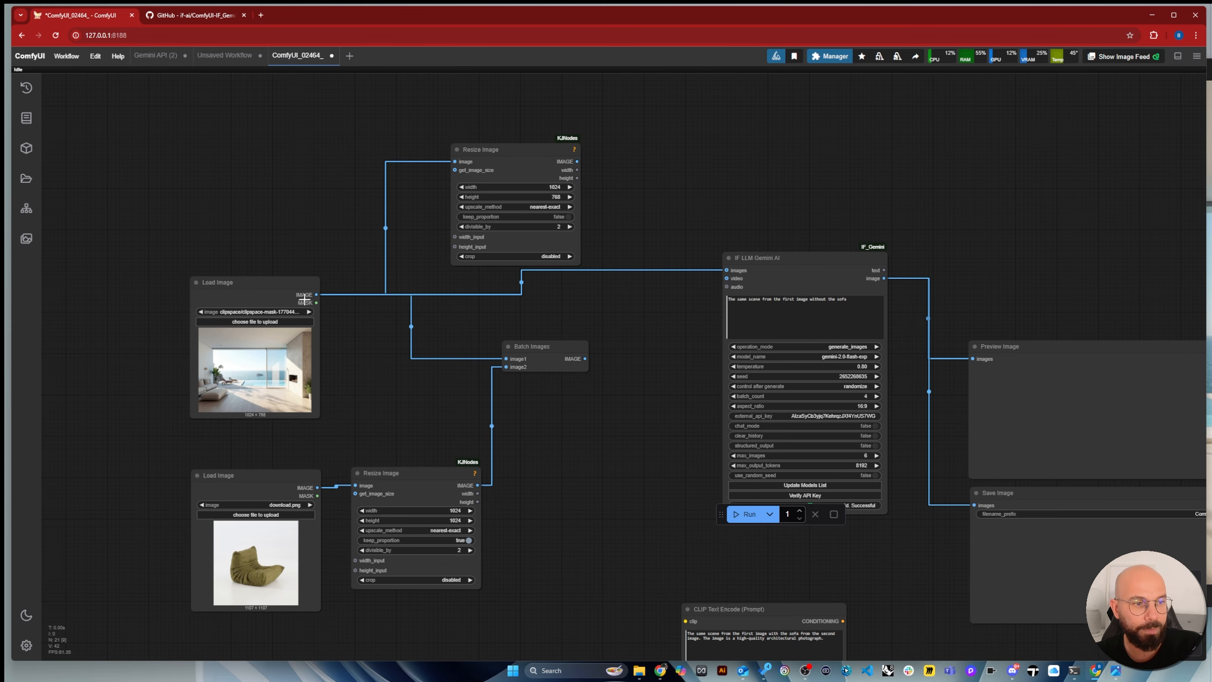
scroll(313, 244, "down", 3)
Open the workflow embedded in the Flux_Optimised_00219_ image from the Base Image folder and examine its CLIP Text Encode prompt
left_click(1210, 228)
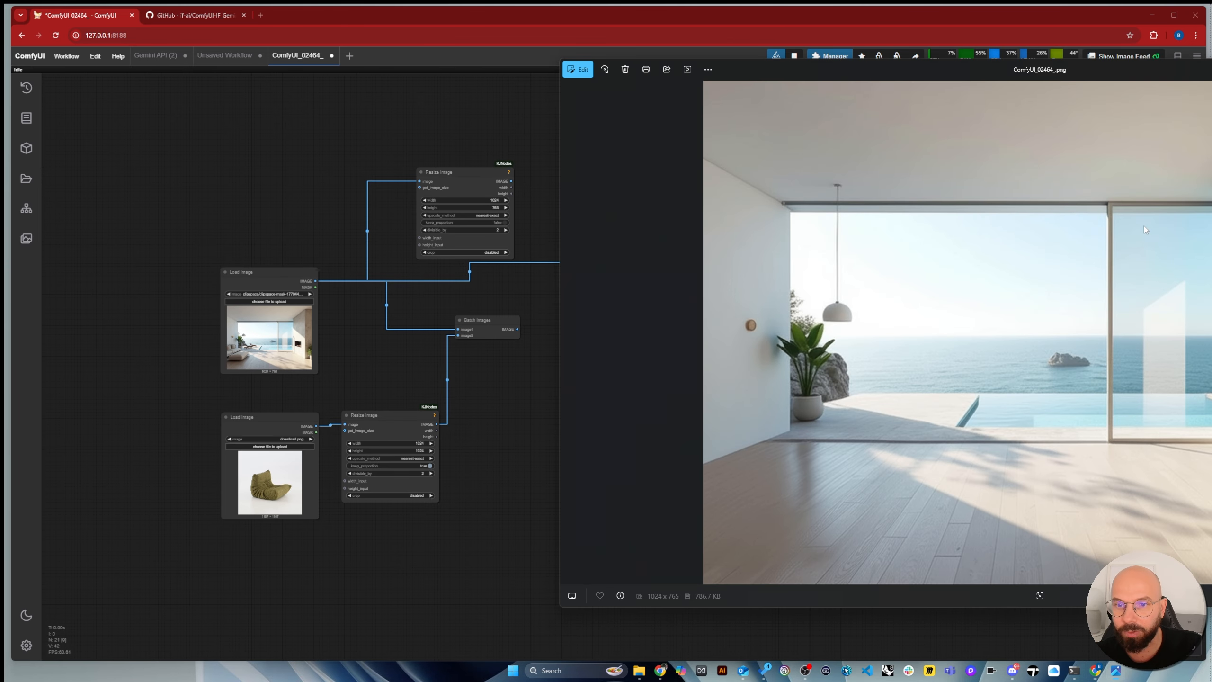
left_click(642, 672)
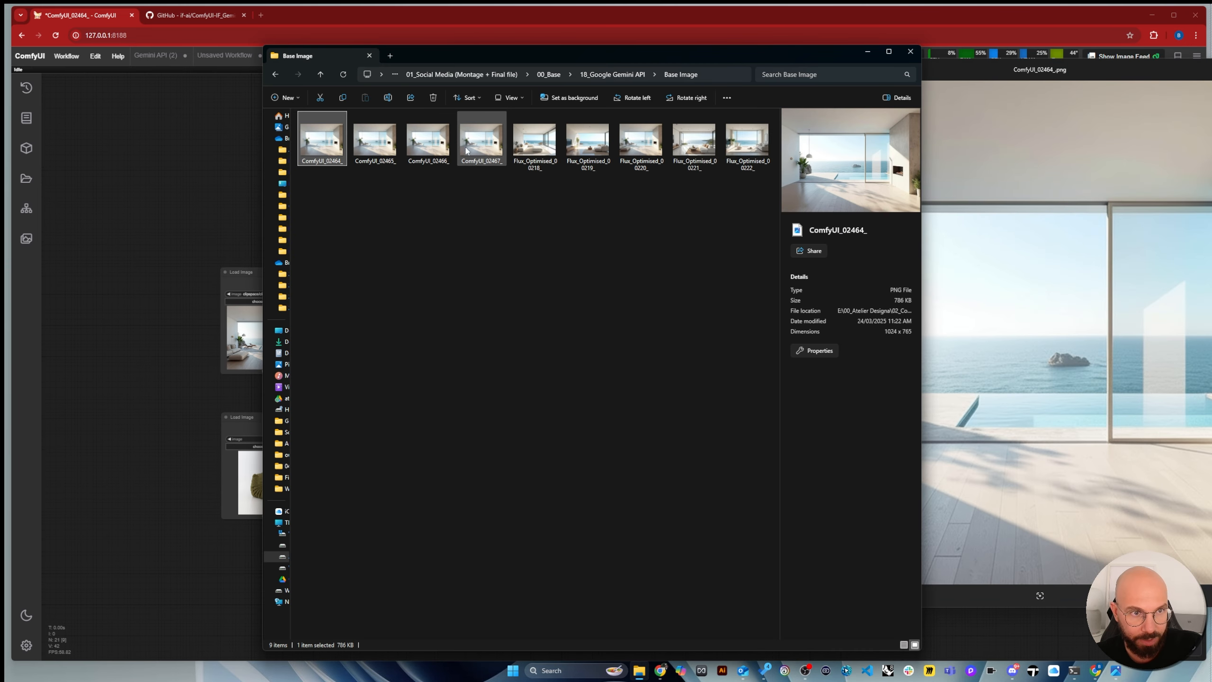
left_click_drag(605, 148, 181, 201)
scroll(628, 370, "up", 5)
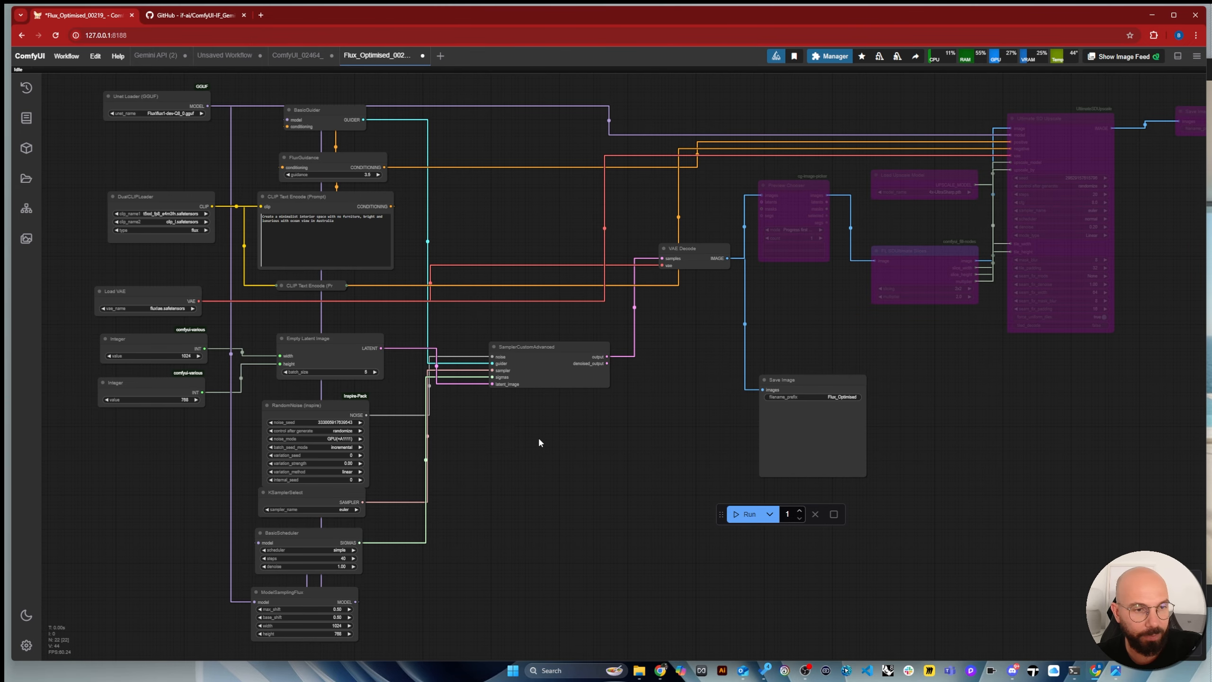
scroll(473, 259, "down", 2)
scroll(473, 259, "up", 5)
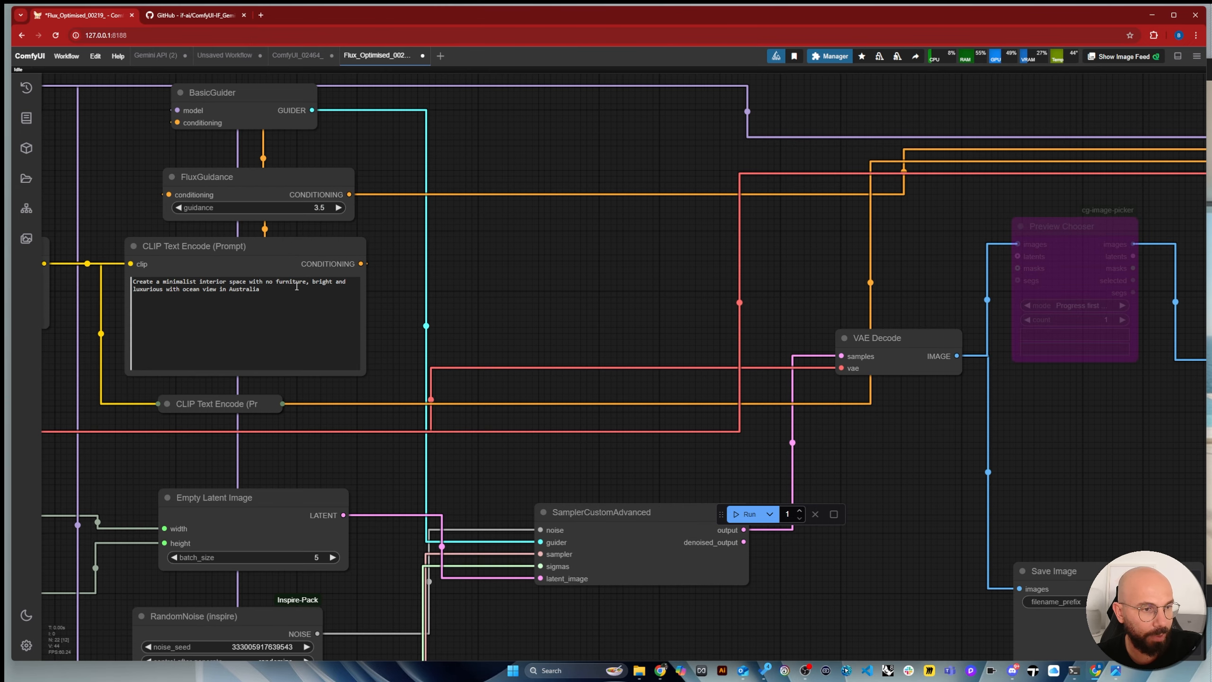
Select the whole prompt text in the CLIP Text Encode node and view the surrounding Flux workflow
left_click(141, 280)
key("ctrl+a")
scroll(572, 288, "down", 4)
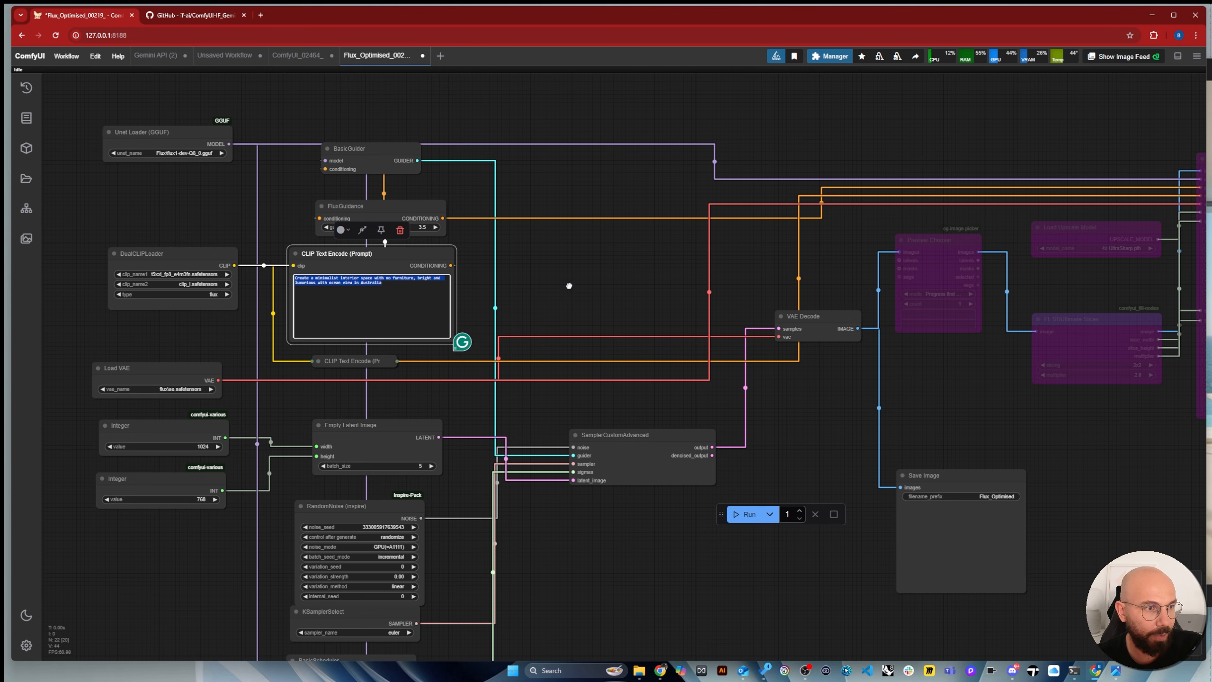
left_click(569, 282)
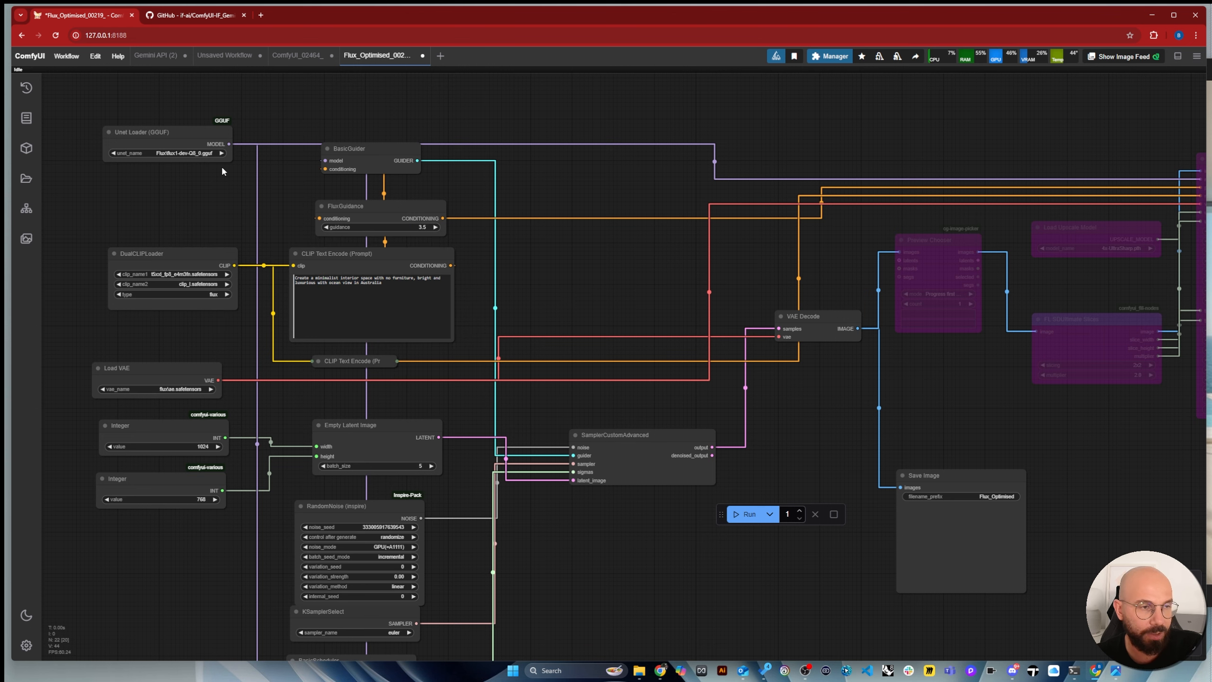
scroll(222, 165, "down", 3)
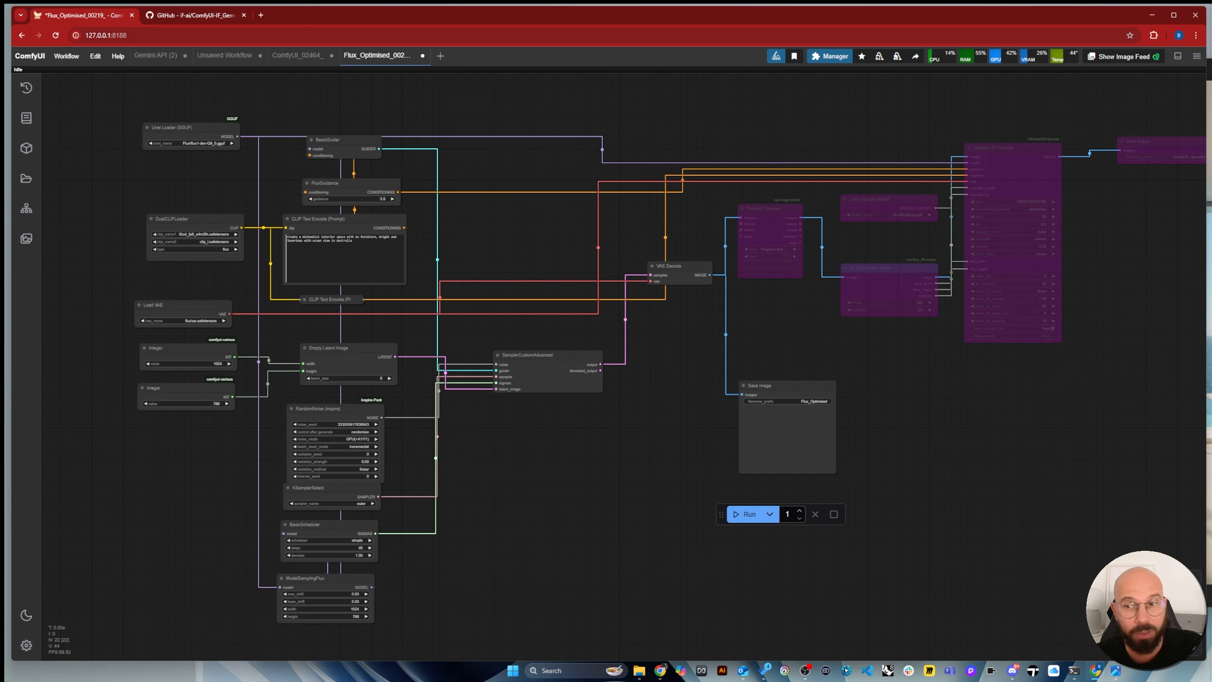
Switch to the image viewer and compare the furnished Flux_Optimised interiors with the emptied ComfyUI_02467_ and ComfyUI_02466_ versions
key("alt+Tab")
left_click_drag(1086, 74, 683, 61)
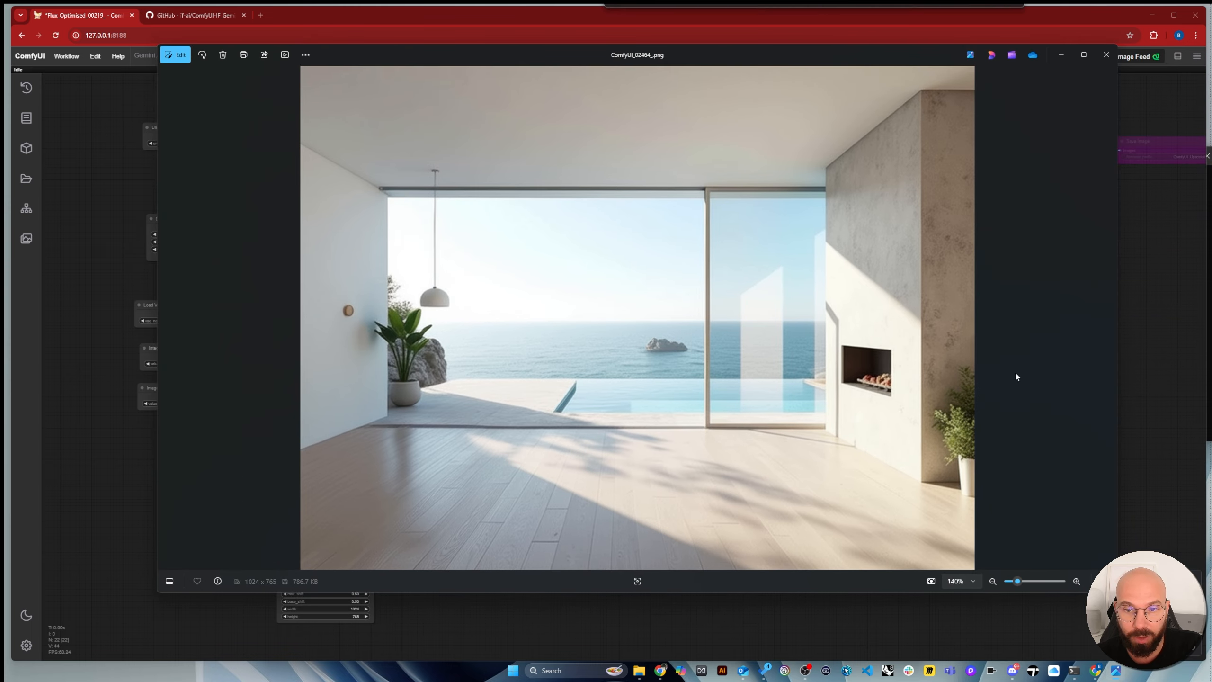
left_click(1108, 319)
left_click(1108, 319)
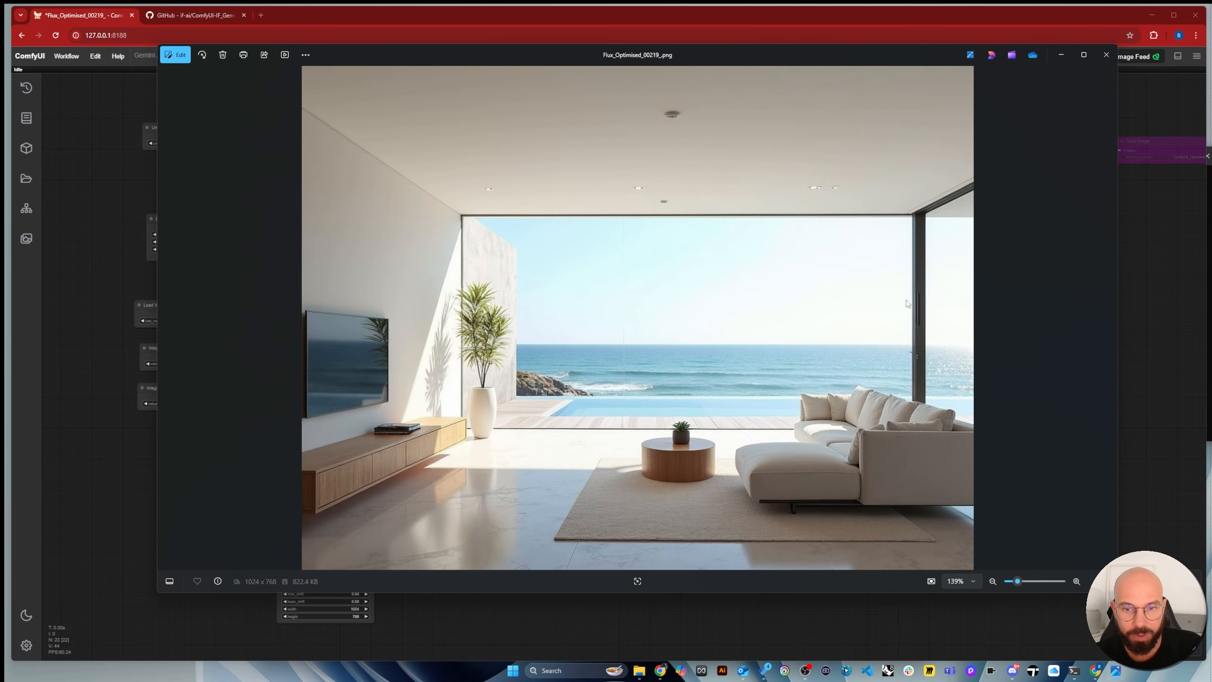
left_click(1109, 319)
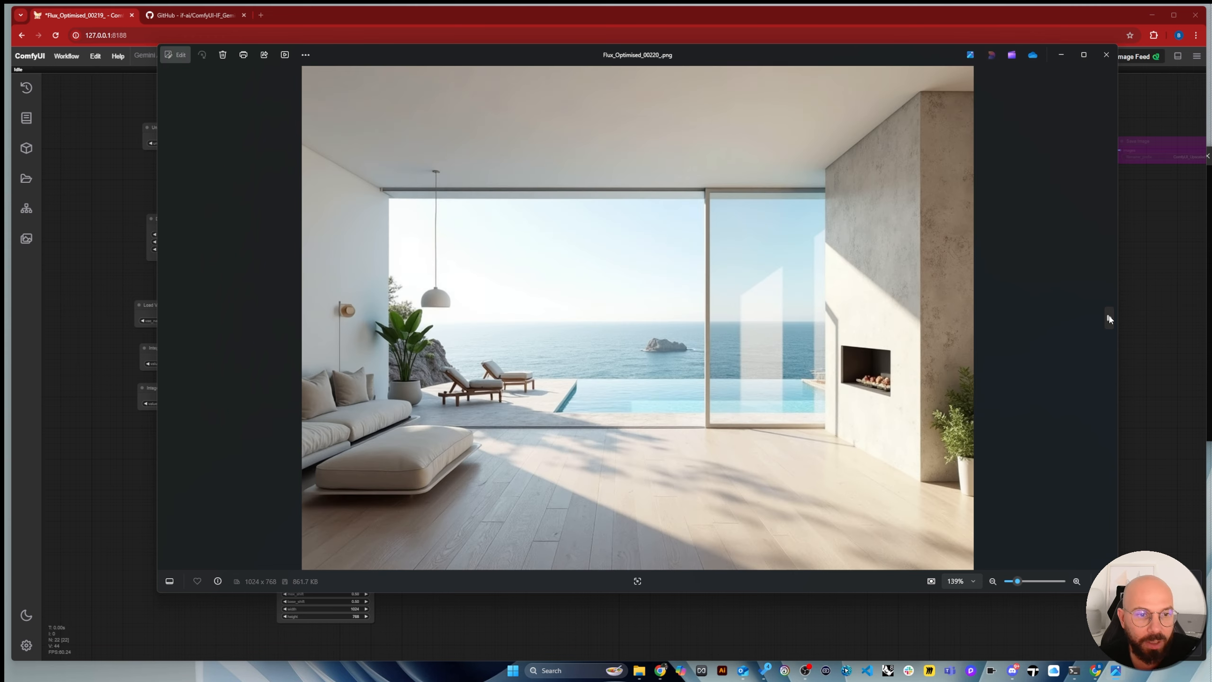
left_click(1108, 319)
left_click(166, 318)
left_click(166, 319)
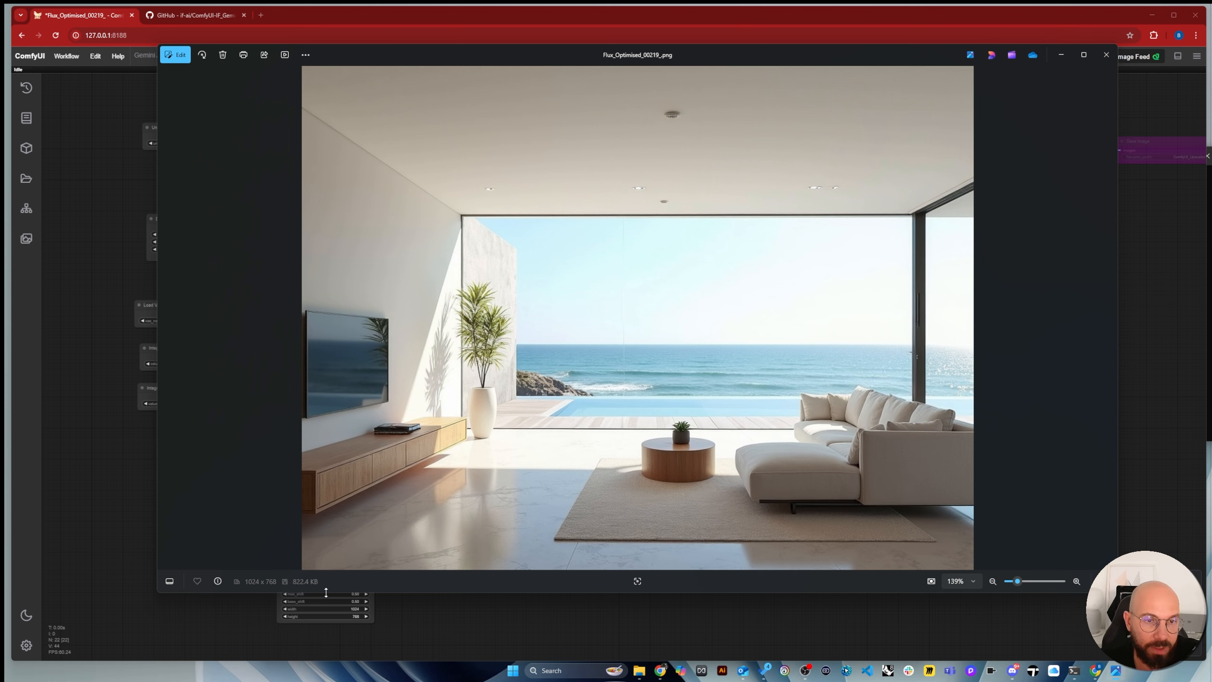
left_click(165, 313)
left_click(165, 314)
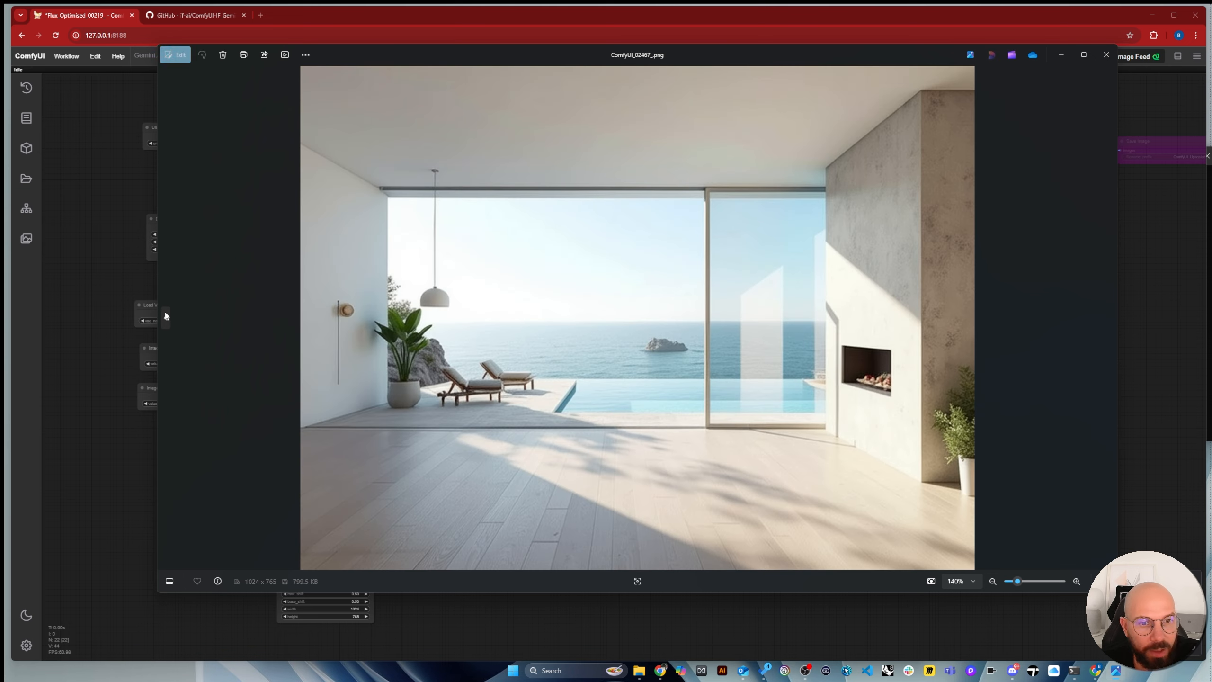
left_click(166, 316)
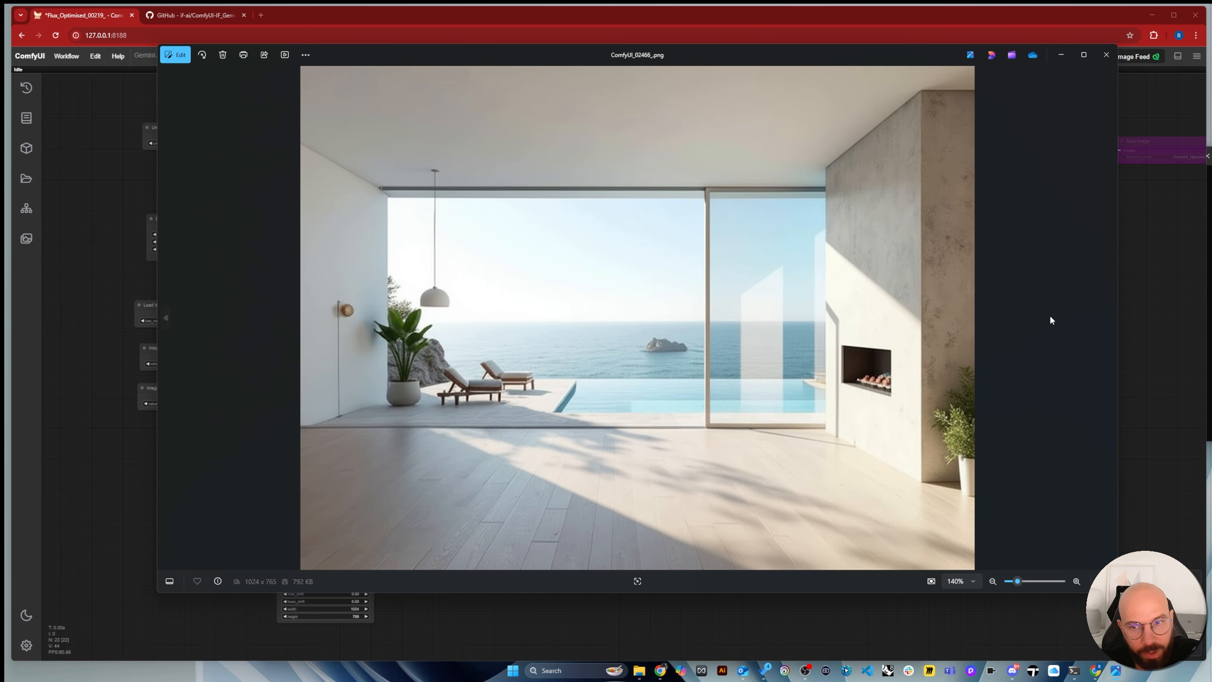
Compare Flux_Optimised_00220_ with Flux_Optimised_00221_ in the image viewer, keeping Flux_Optimised_00221_ in view
left_click(1109, 318)
left_click(1109, 317)
left_click(1109, 318)
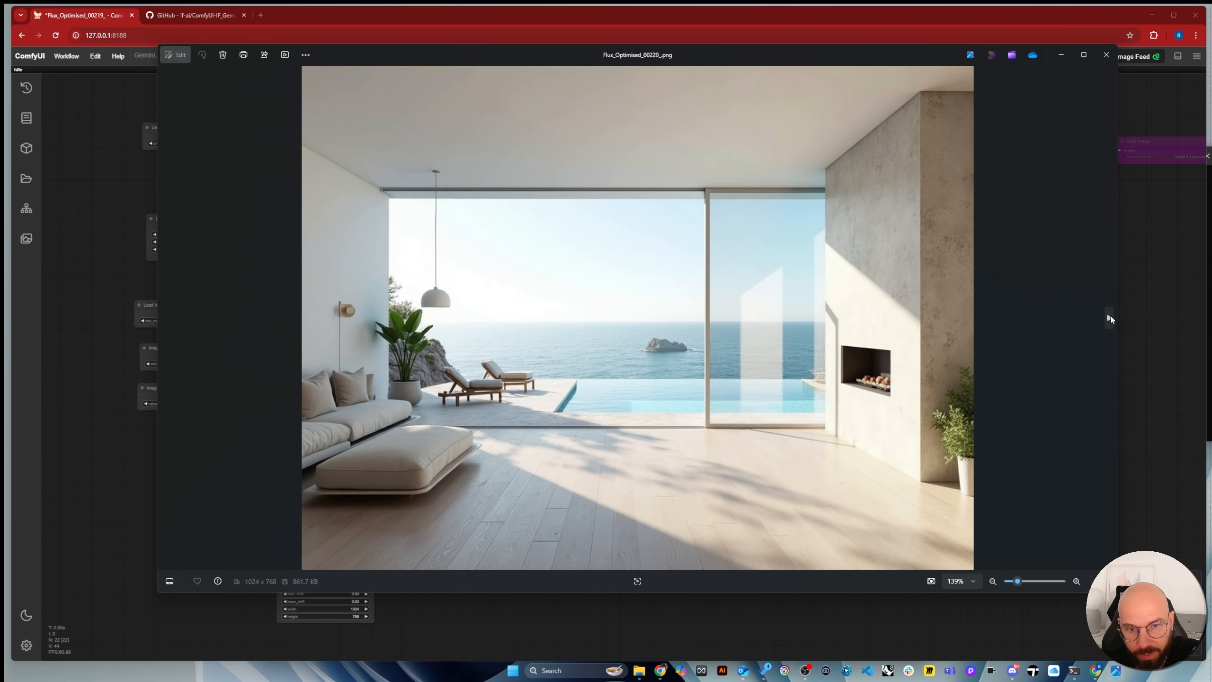
left_click(1109, 318)
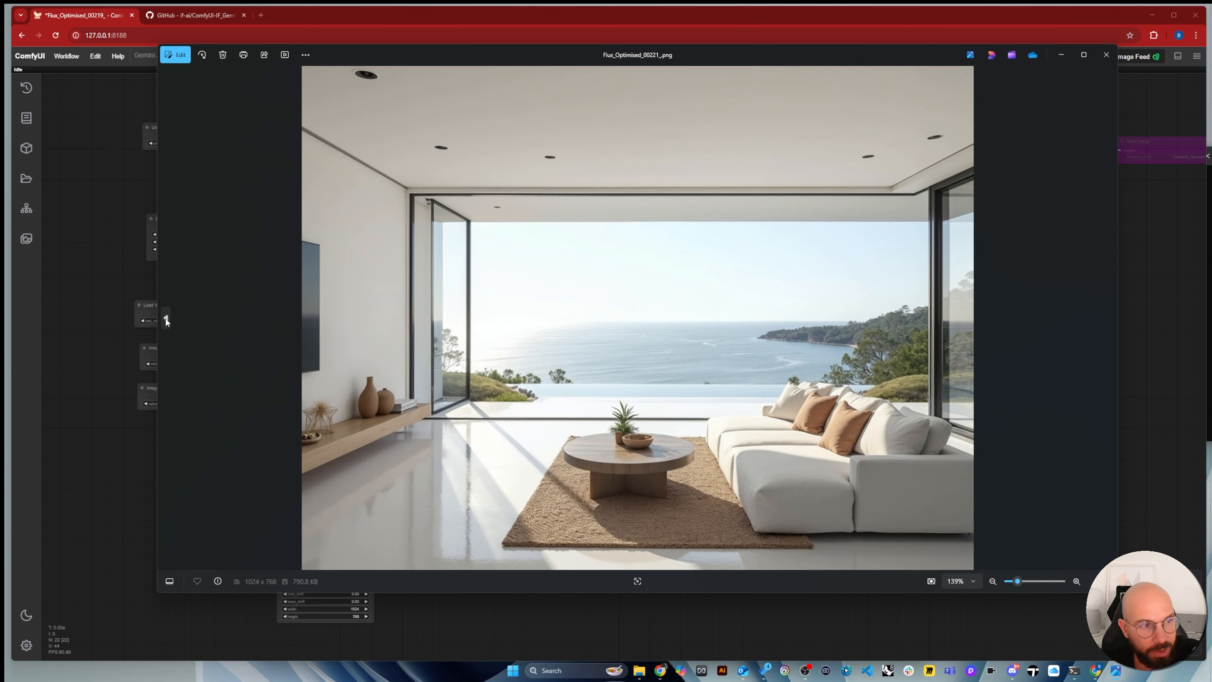
left_click(167, 319)
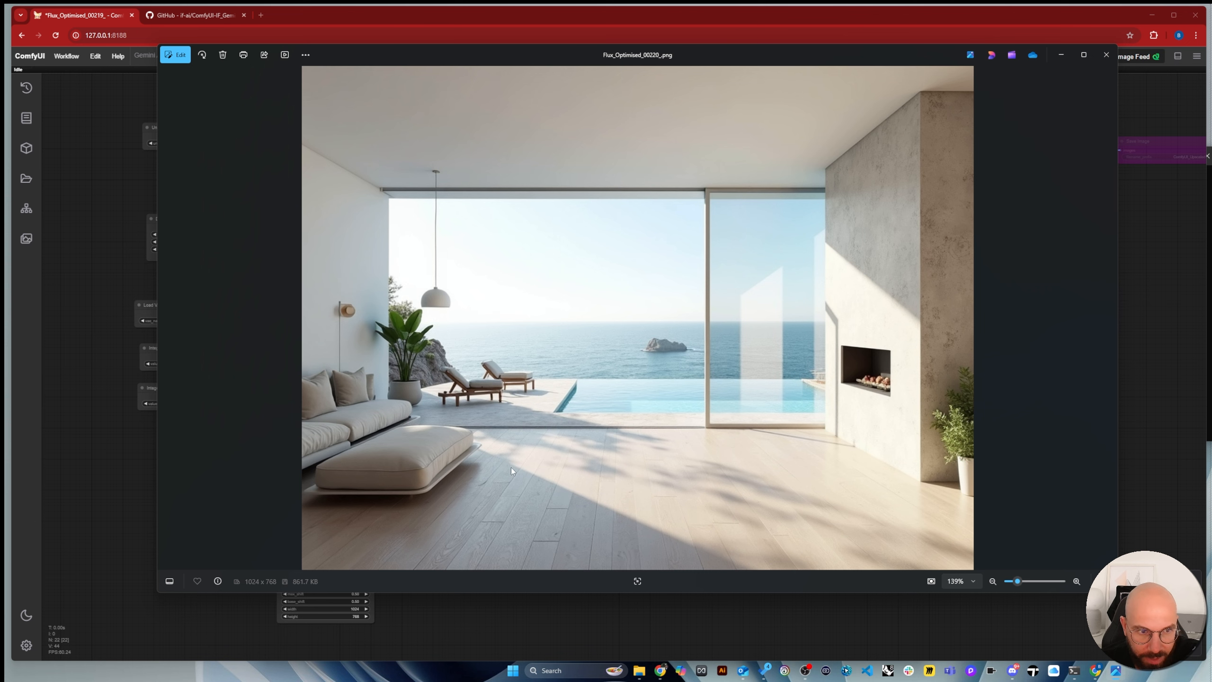
left_click(1109, 319)
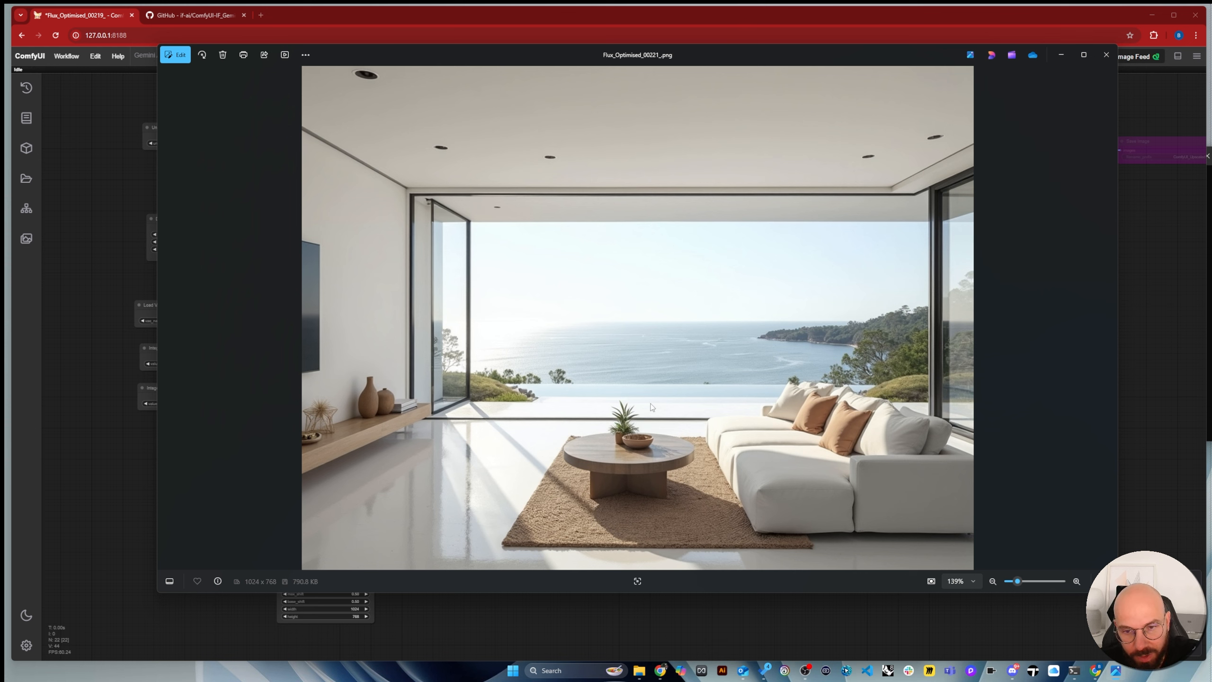
left_click(1083, 55)
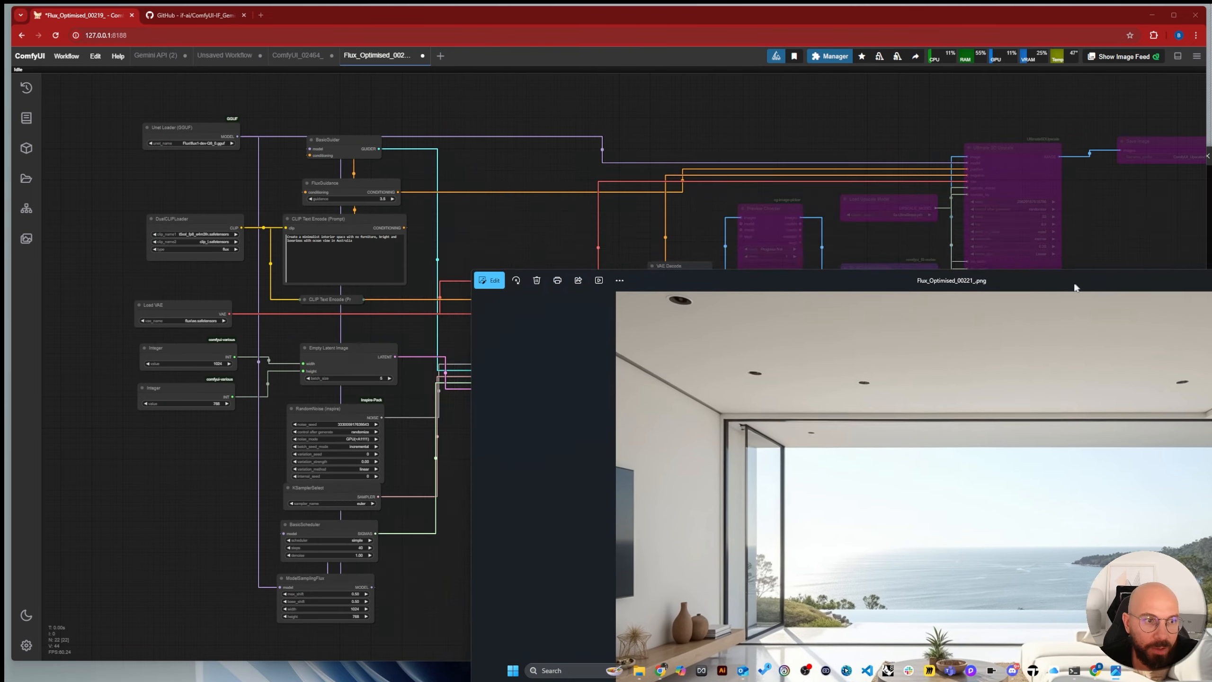
left_click_drag(1166, 286, 757, 98)
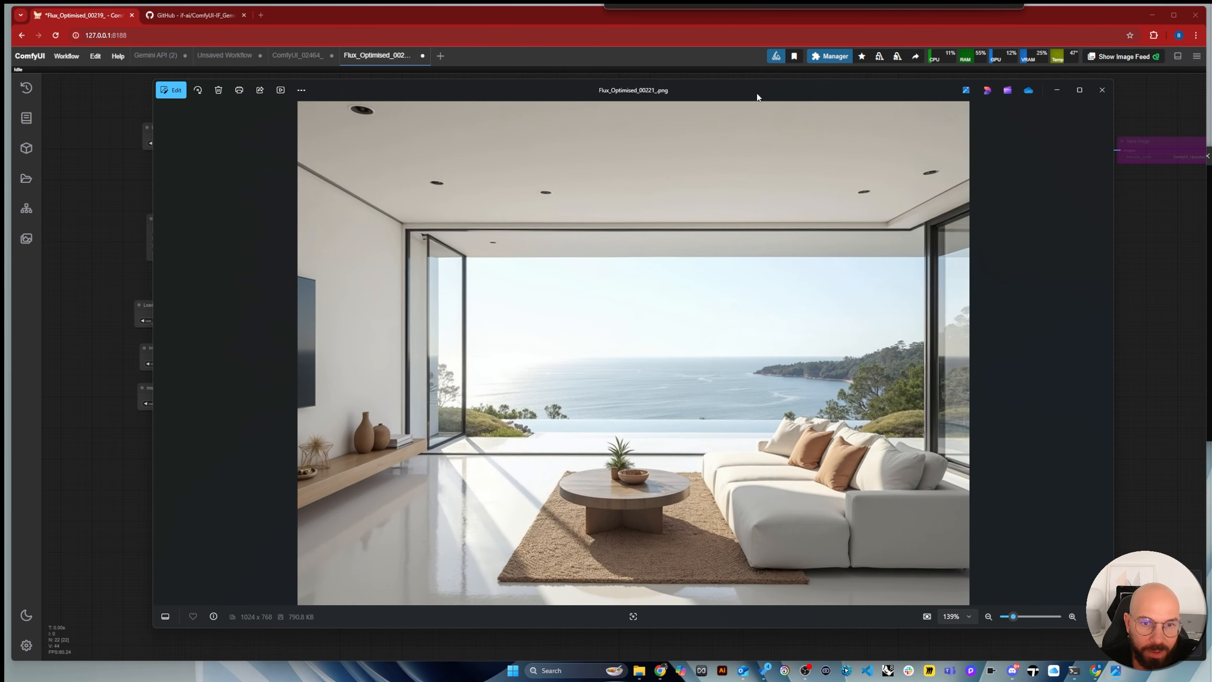
Return to ComfyUI and examine the Load Image, Resize Image and Batch Images nodes in the ComfyUI_02464_ workflow
left_click(296, 56)
left_click(217, 62)
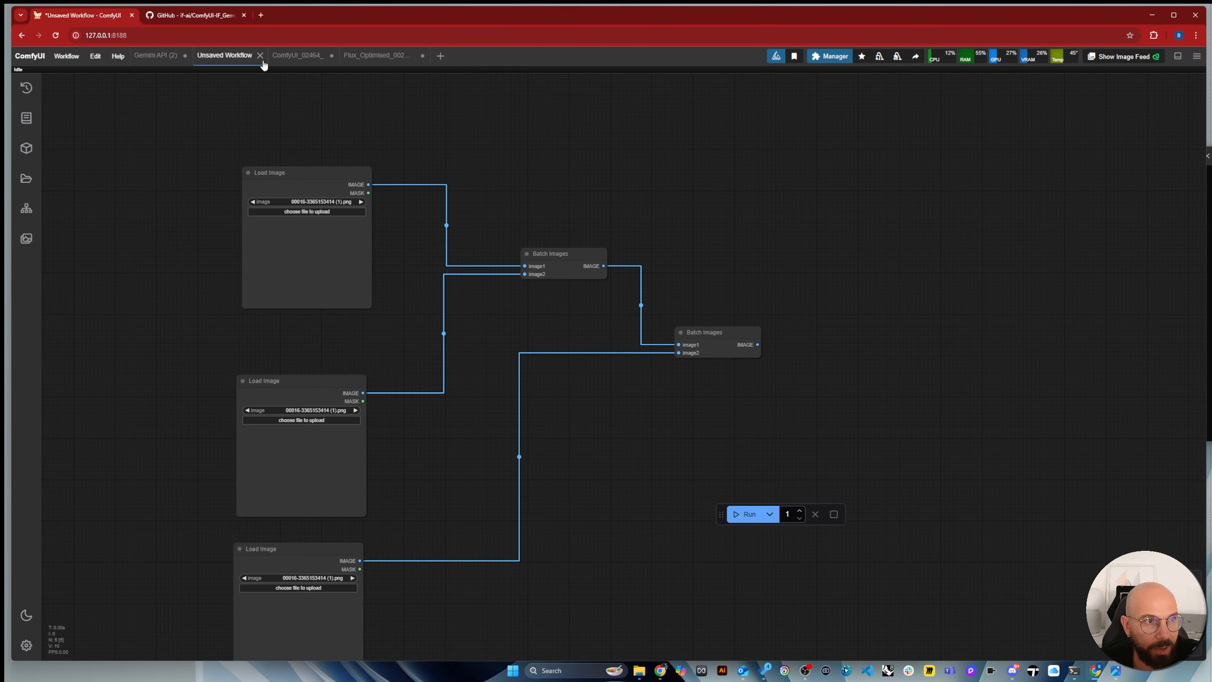
left_click(286, 56)
scroll(343, 379, "up", 5)
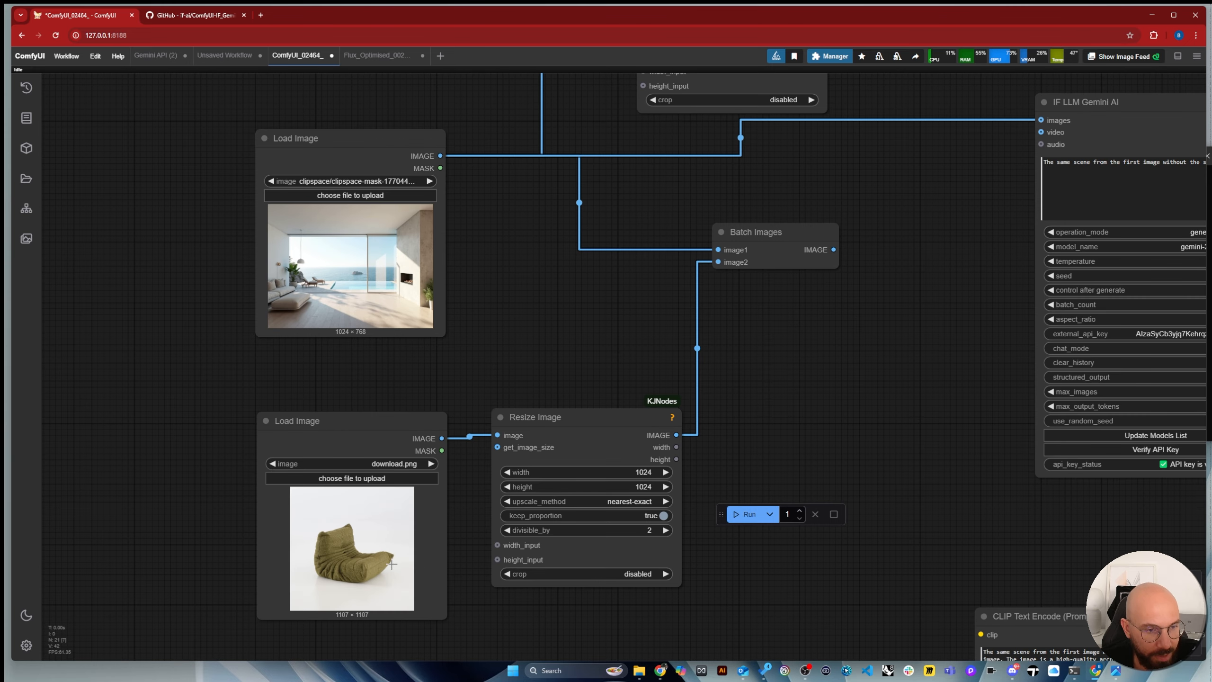
scroll(372, 575, "down", 2)
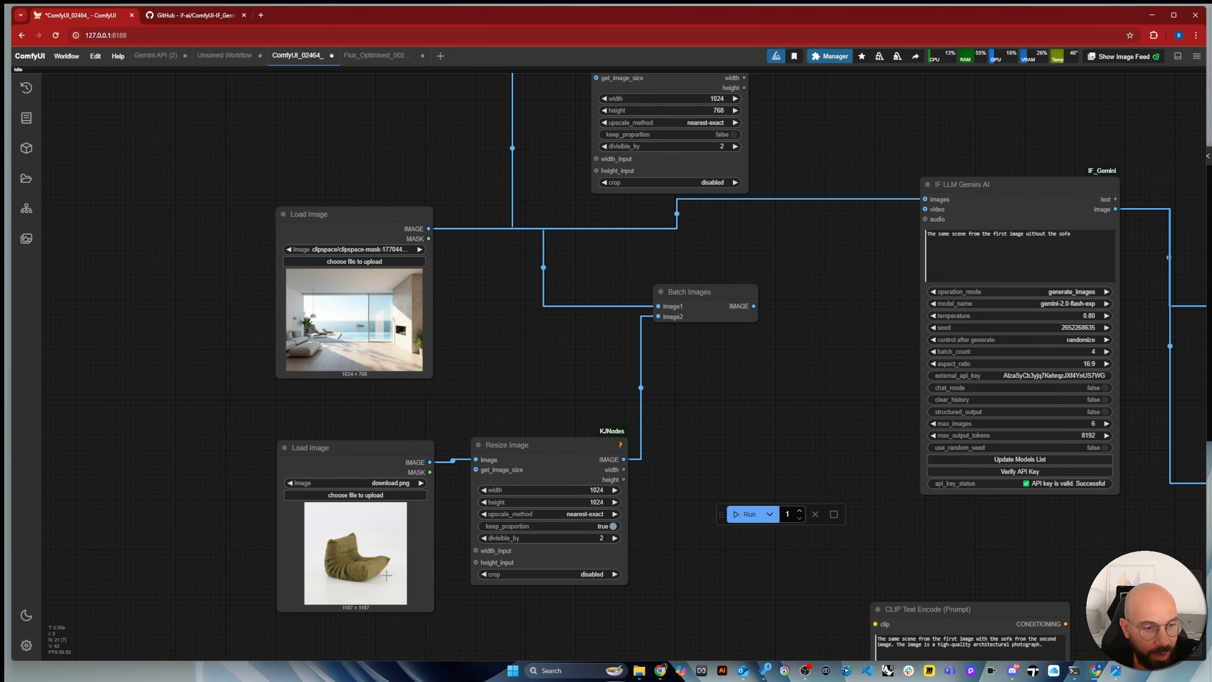
scroll(377, 578, "up", 4)
scroll(386, 576, "down", 1)
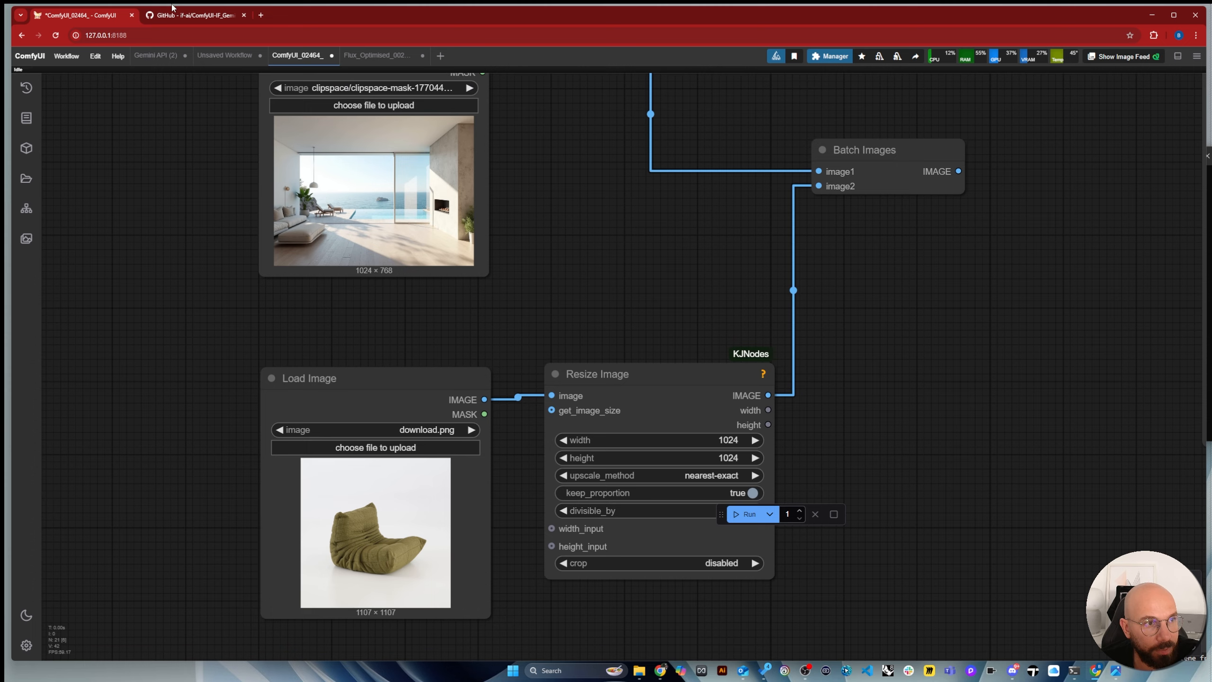
Upload Flux_Optimised_00221_ from the Base Image folder into the first Load Image node of the unsaved workflow
left_click(227, 55)
scroll(363, 186, "down", 2)
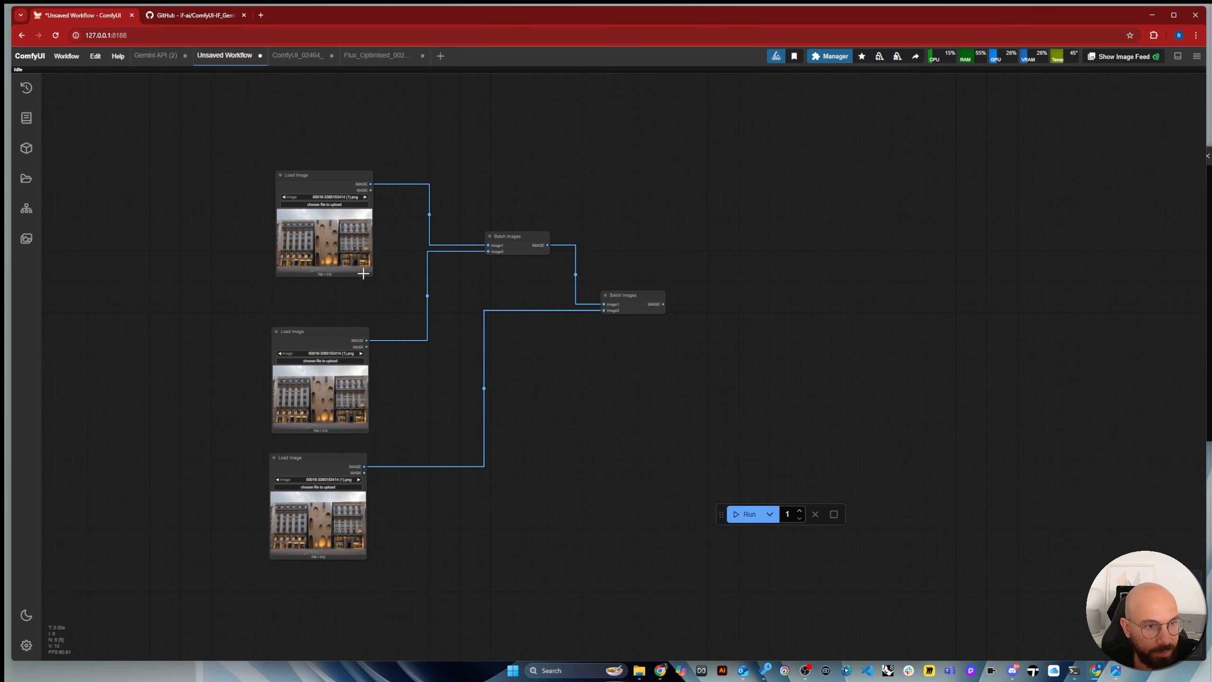
scroll(321, 164, "up", 3)
left_click(313, 172)
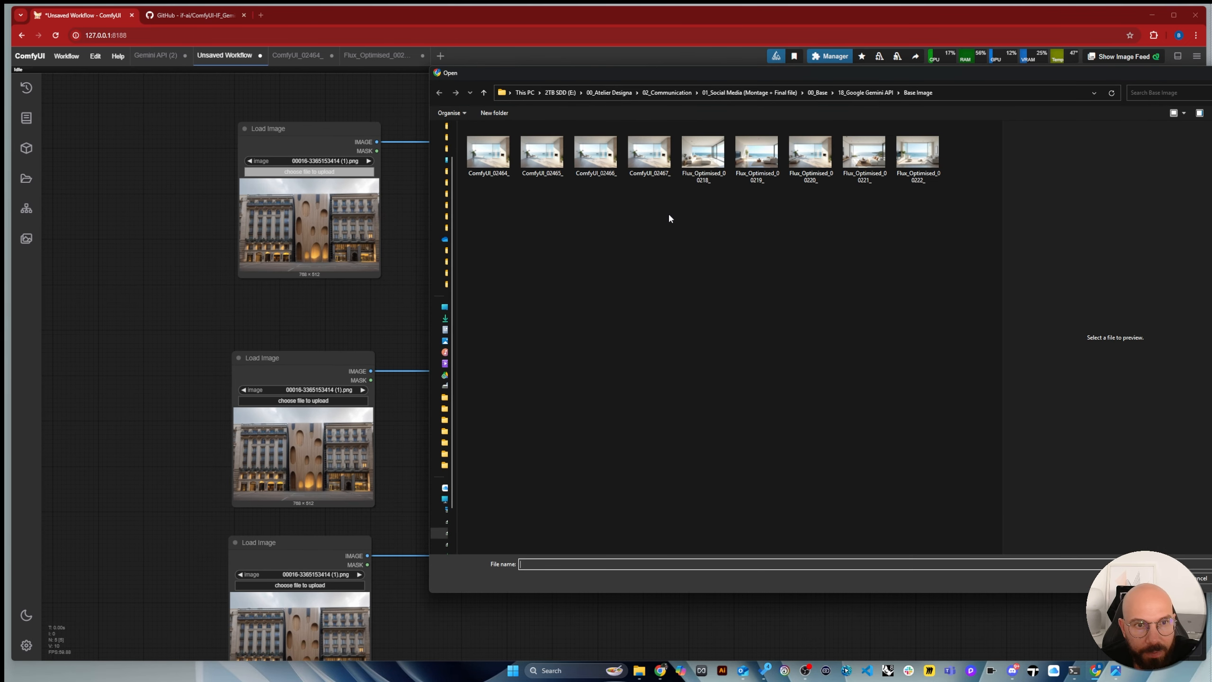
left_click(483, 152)
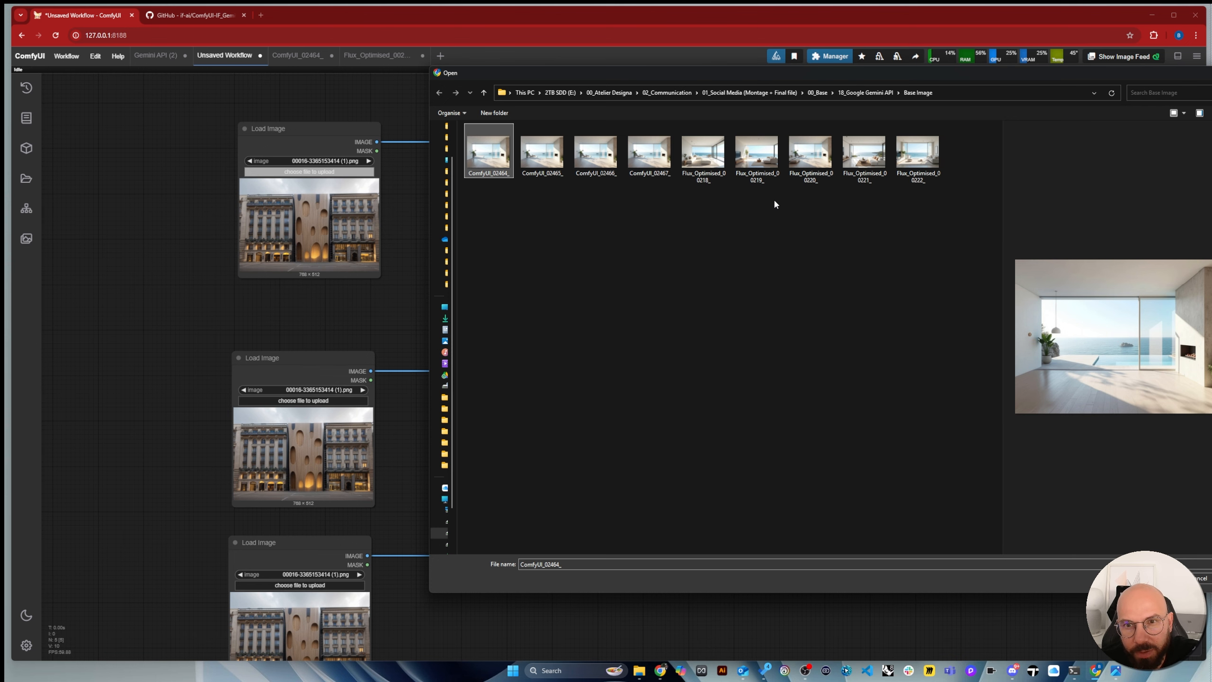
left_click(864, 152)
key("Return")
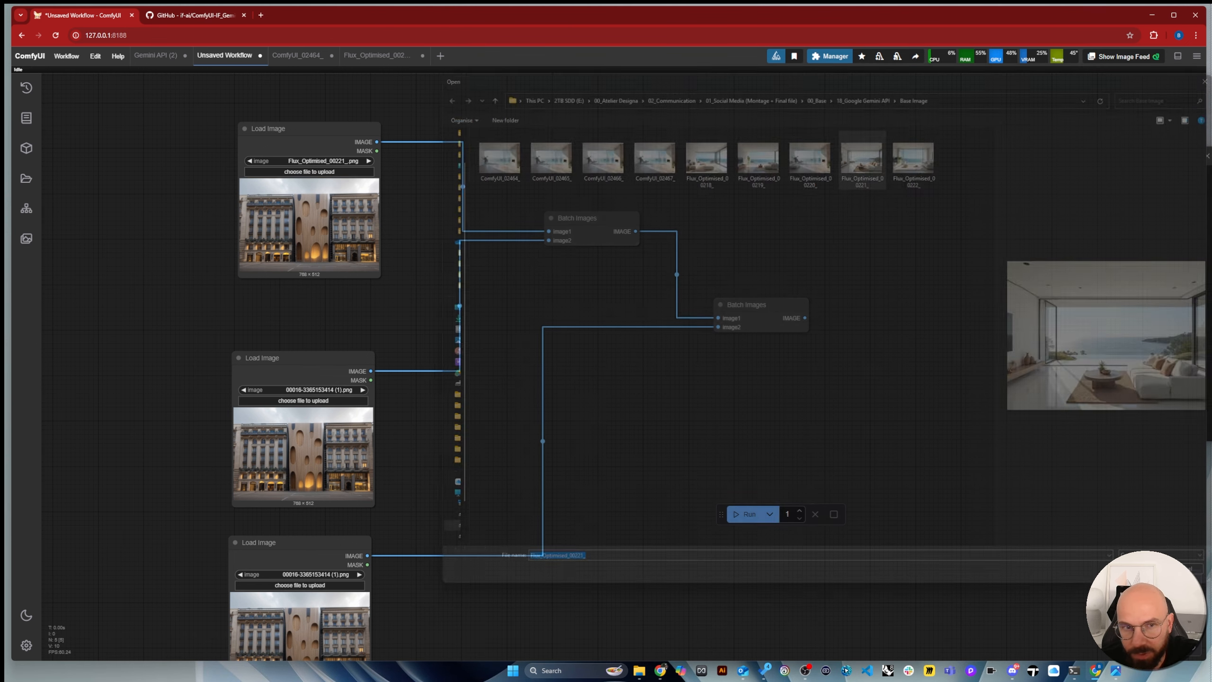
Upload the sofa image named download from the Sofa_Togo folder into the second Load Image node
scroll(351, 305, "up", 5)
scroll(412, 173, "down", 4)
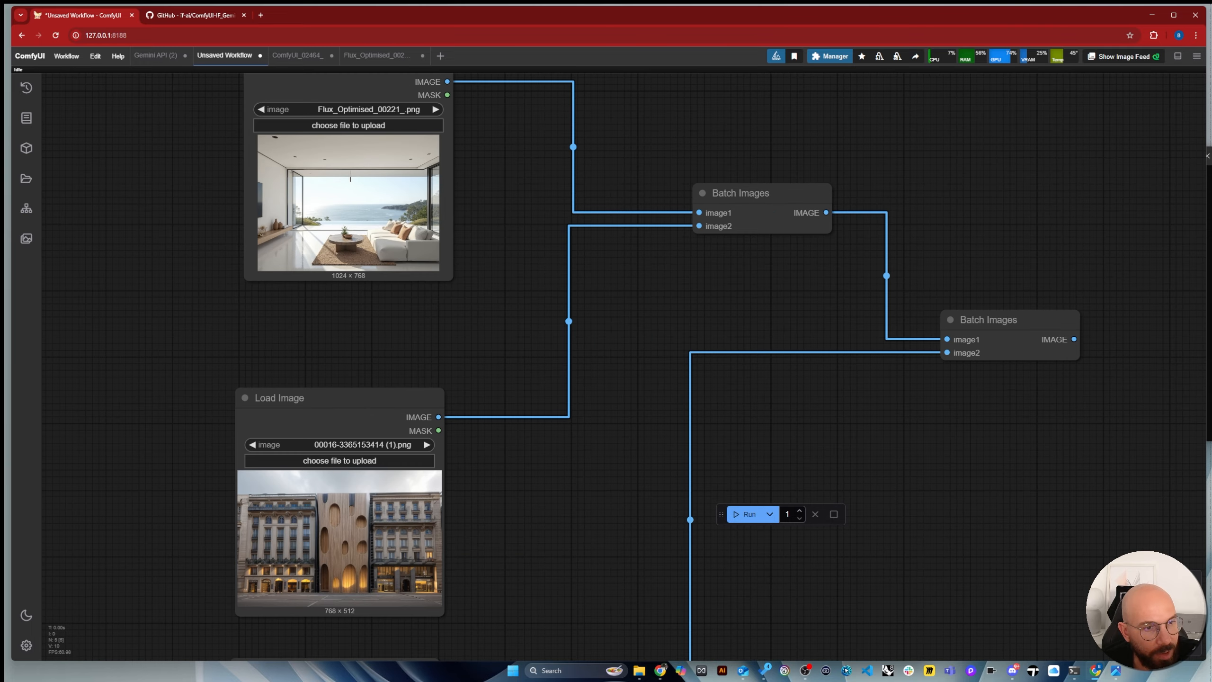
left_click(359, 460)
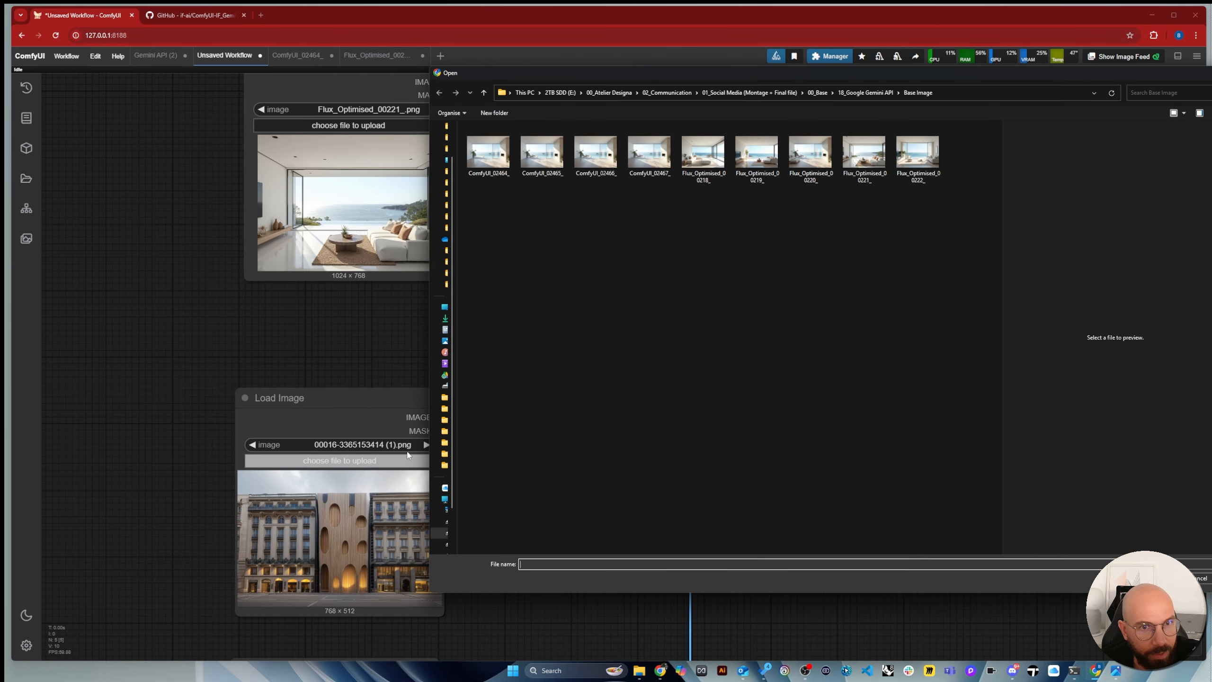
left_click(865, 93)
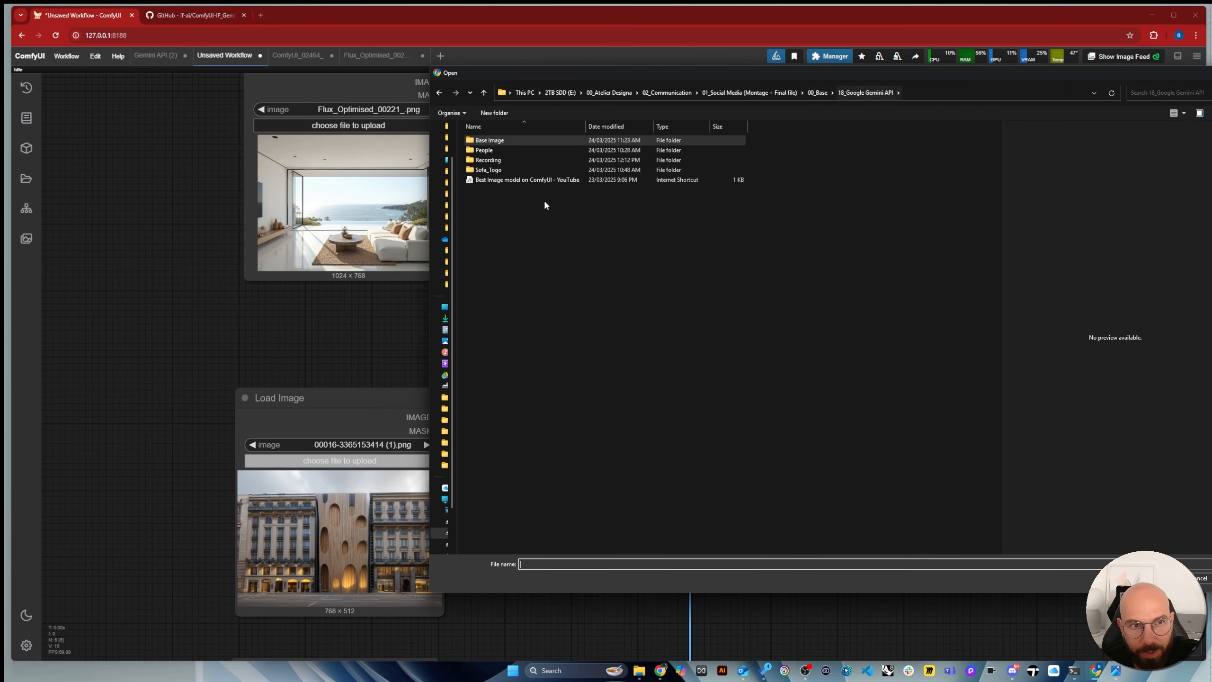
double_click(504, 170)
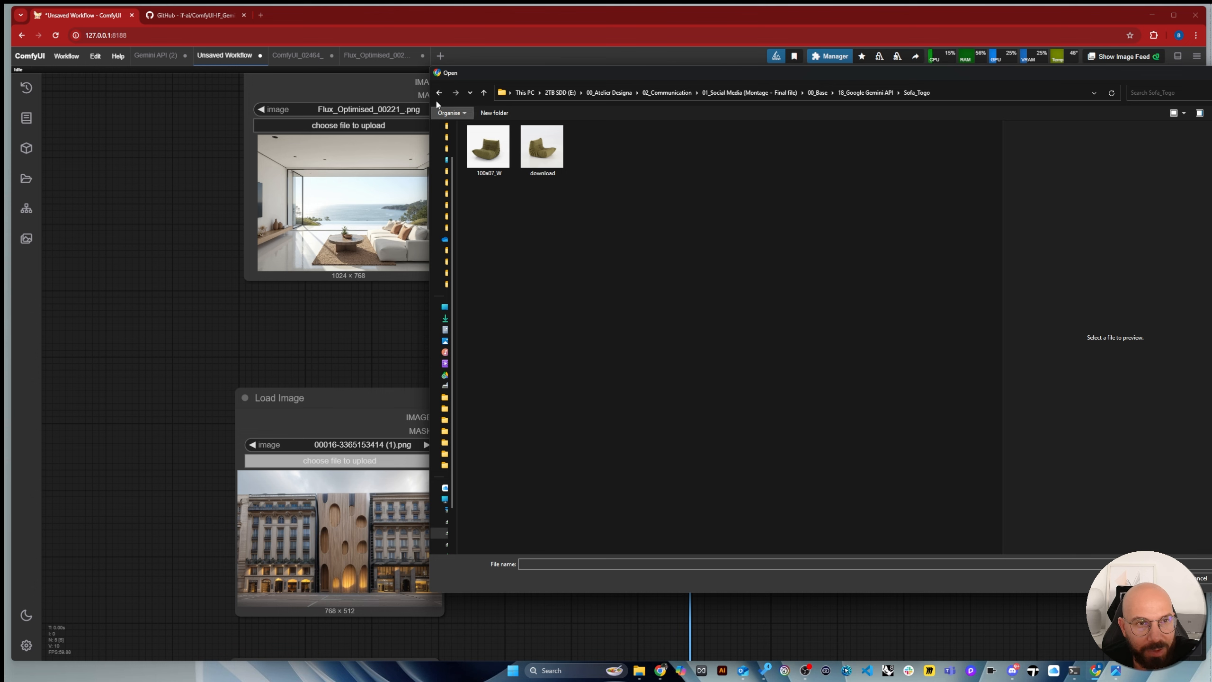
left_click(535, 148)
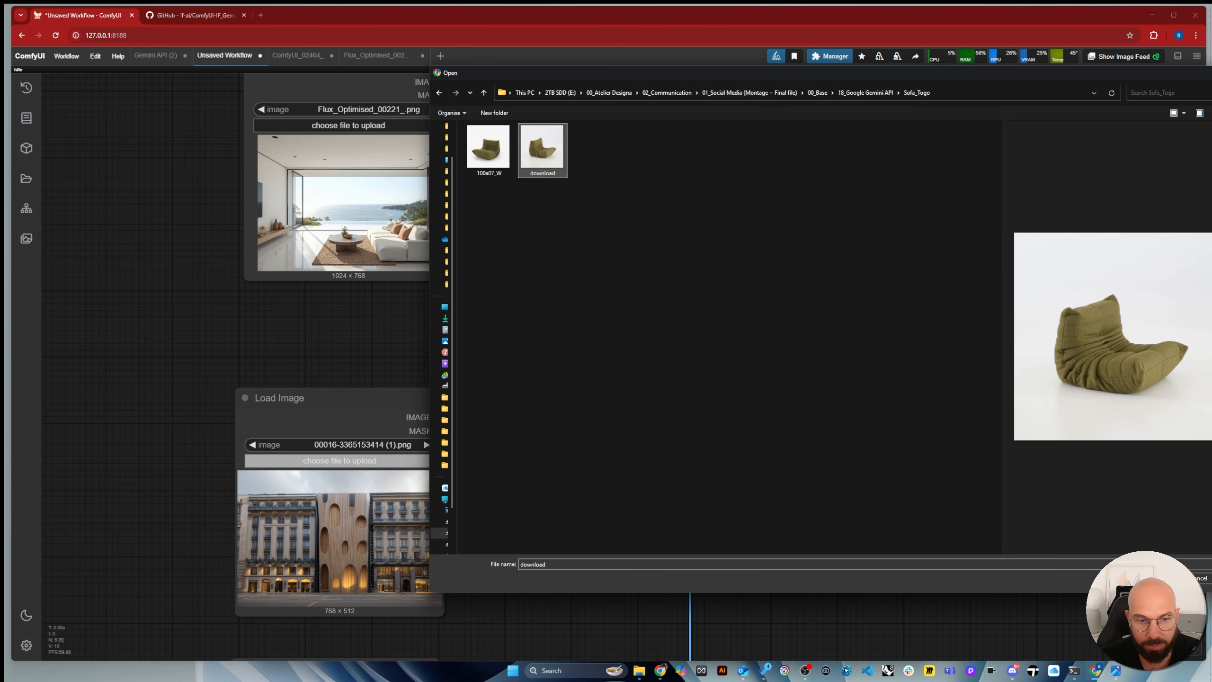
key("Return")
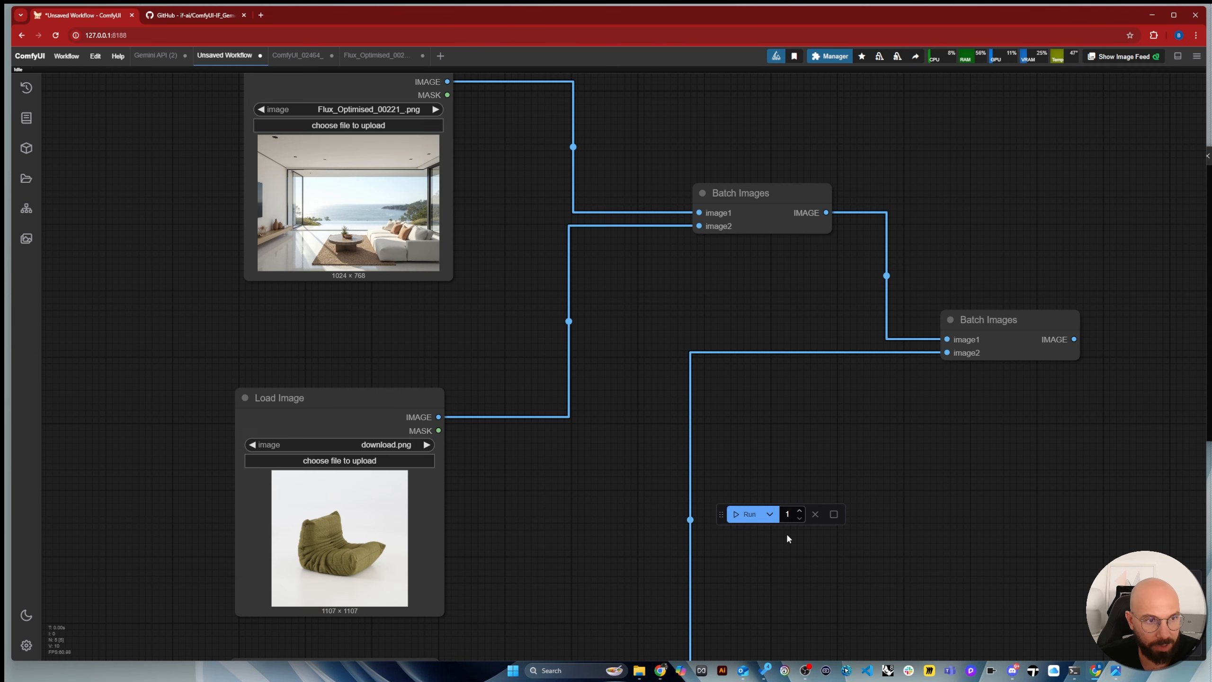
Search Google for "linne roset togo sofa" in a new browser tab and open DOMO's Togo Sofa and Chair Collection page
left_click(261, 14)
type("lin")
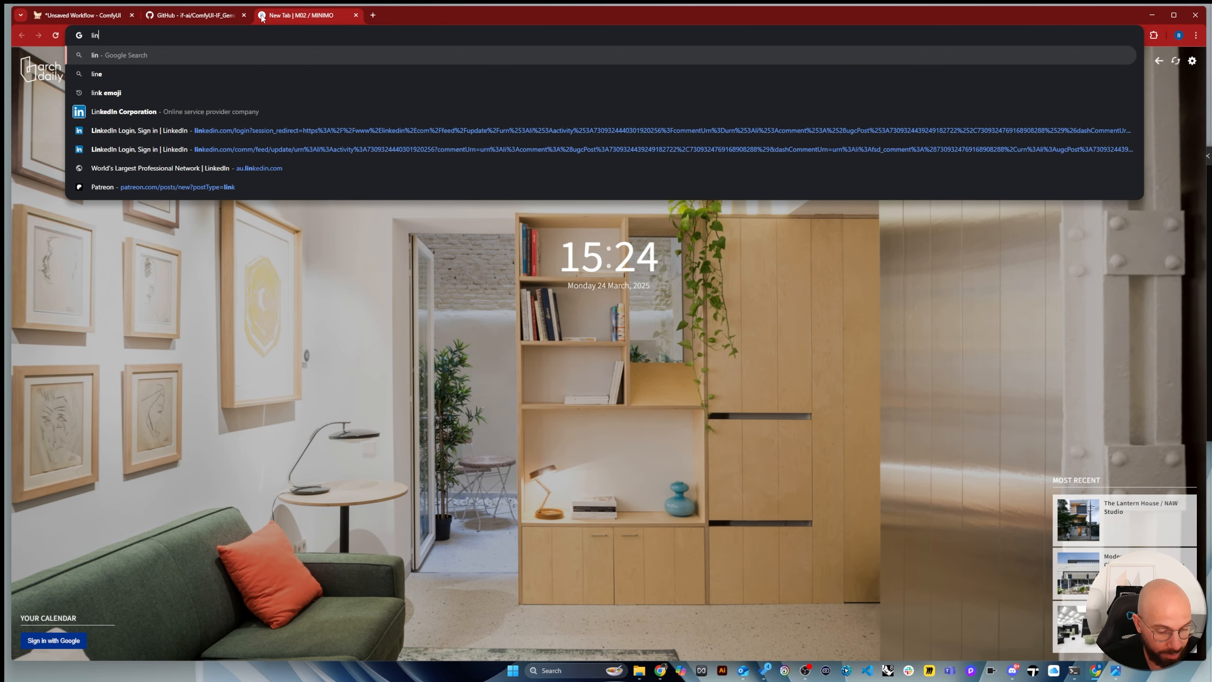
type("ne")
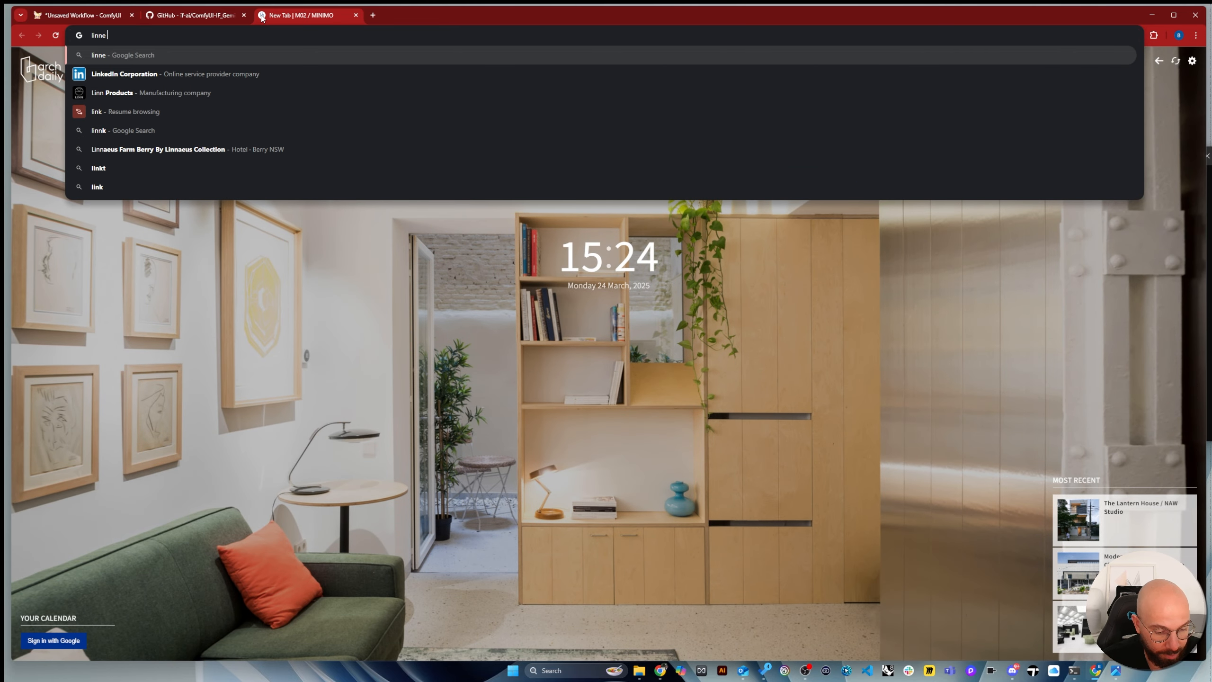
type(" roset to")
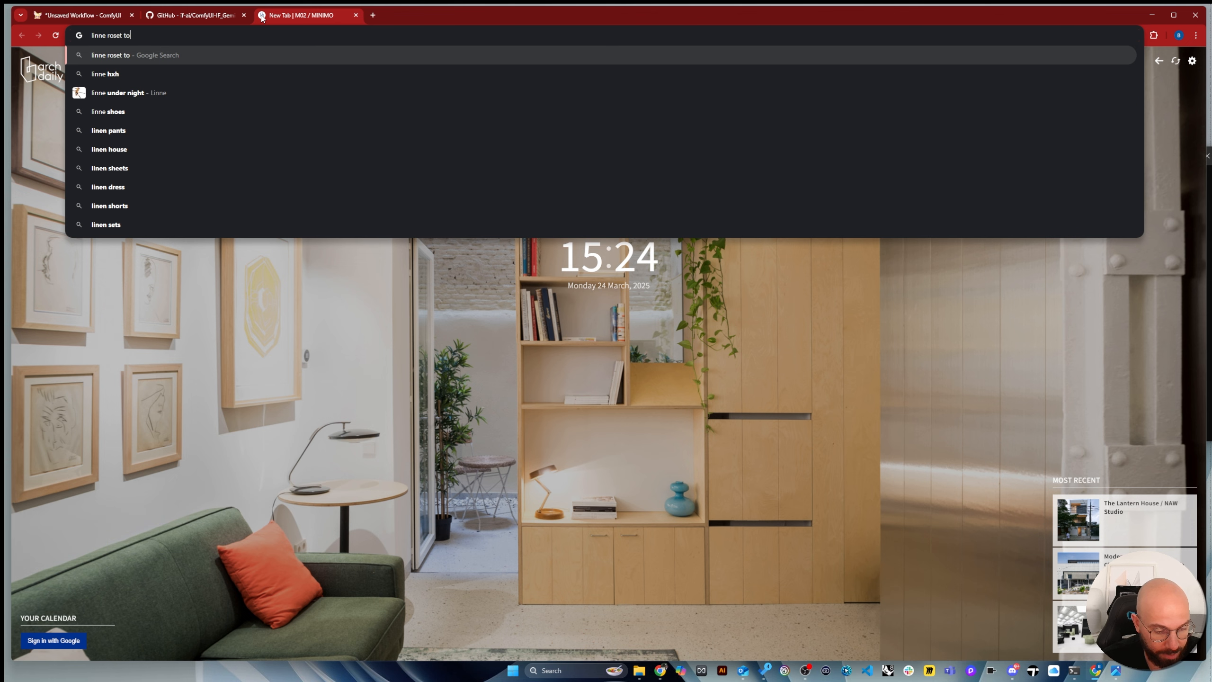
type("go sofa")
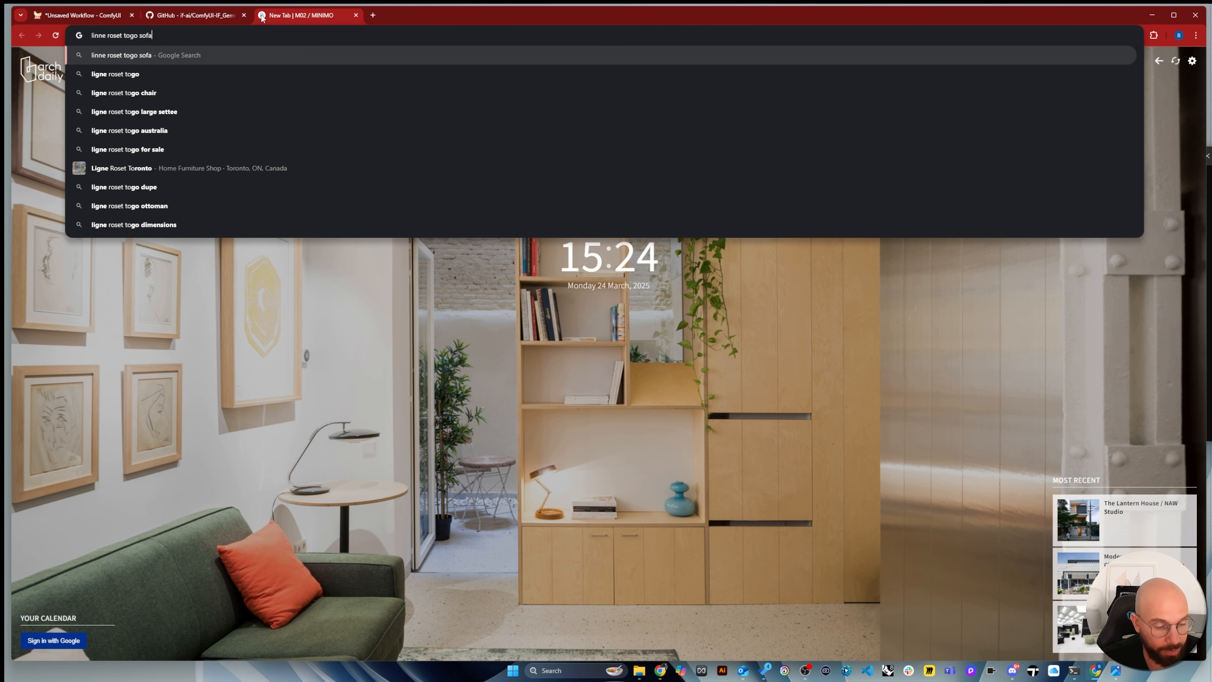
key("Return")
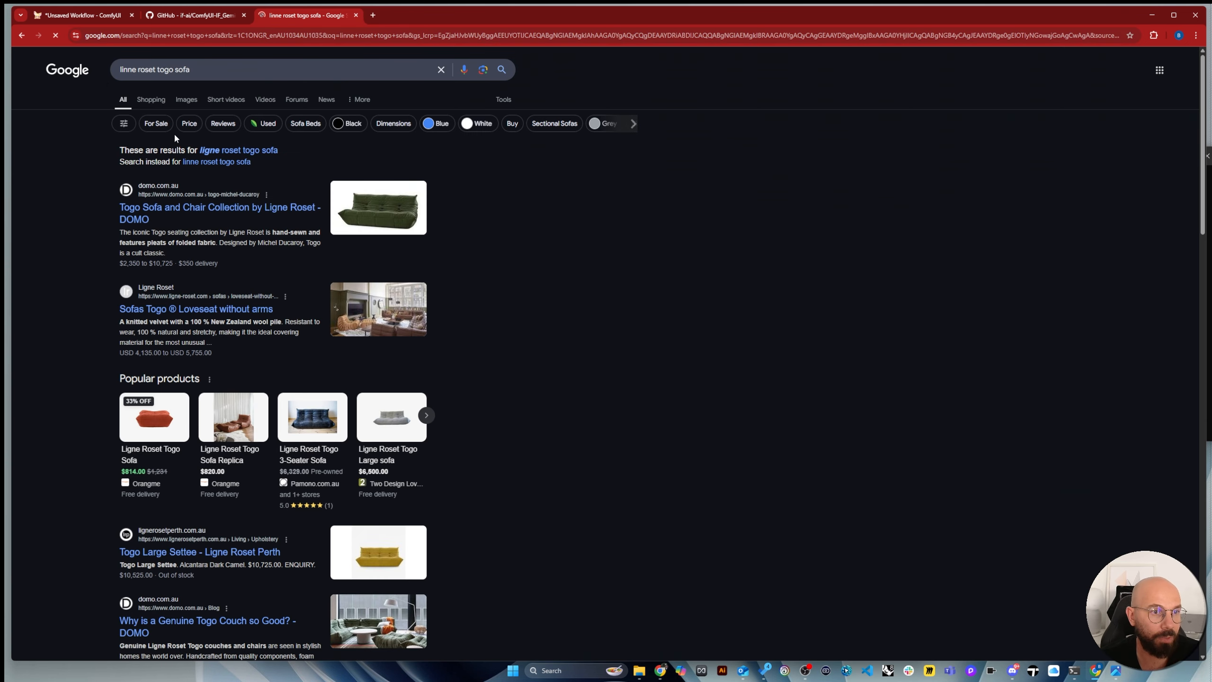
left_click(195, 209)
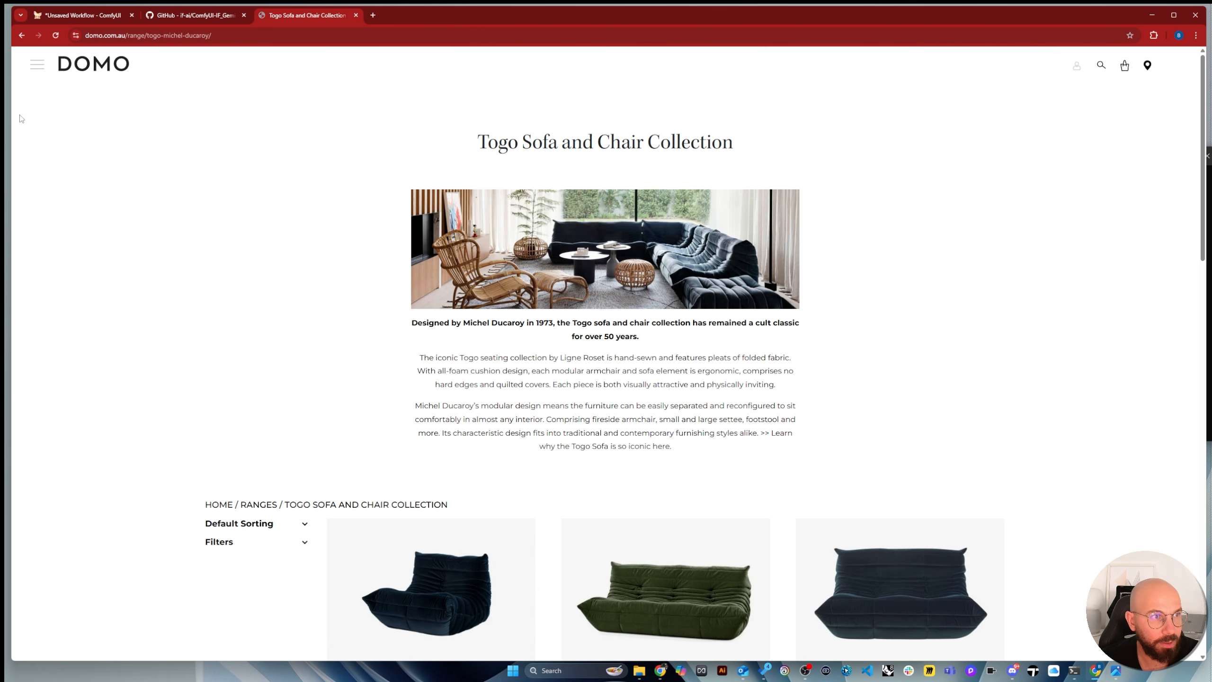
Open Ligne Roset's Togo Loveseat without arms page from the Google results and go to the site's Sofas category
key("alt+Left")
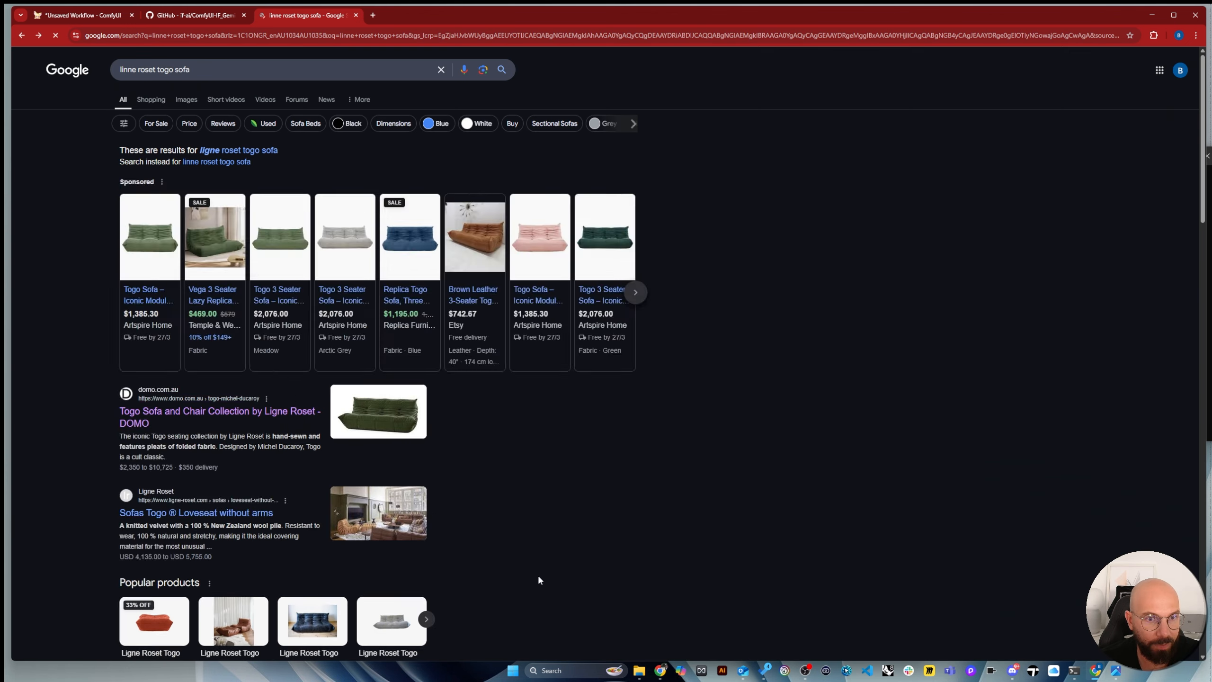
left_click(186, 313)
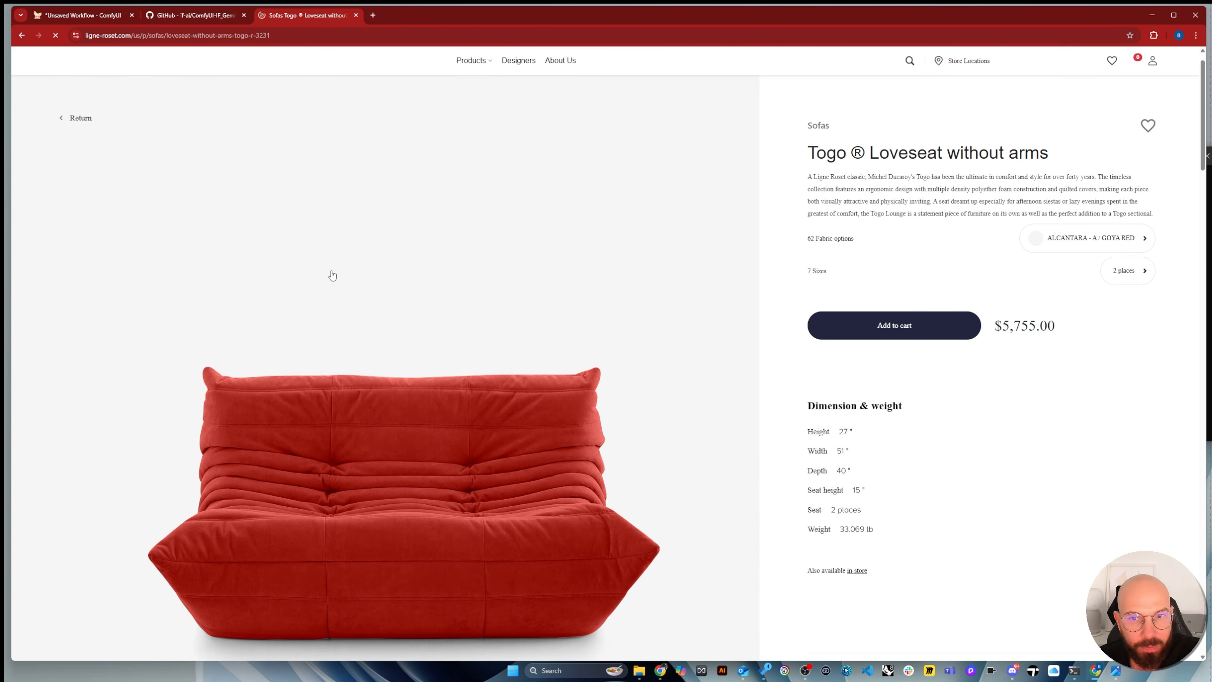
left_click(463, 61)
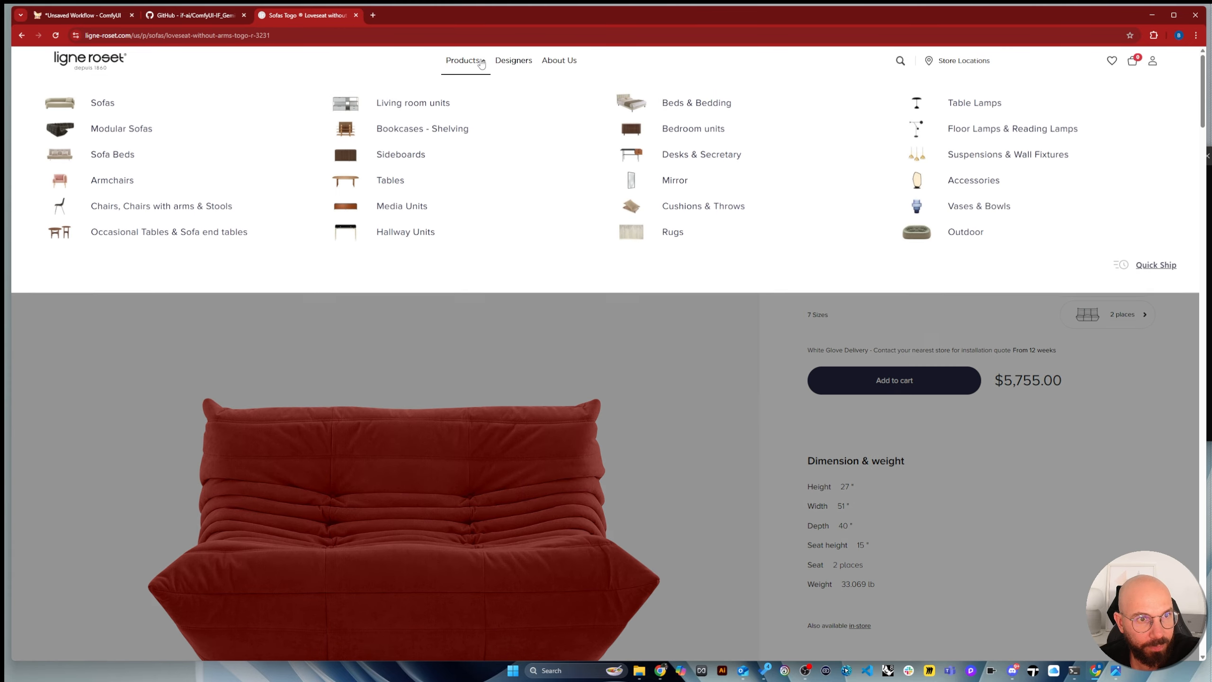
left_click(111, 109)
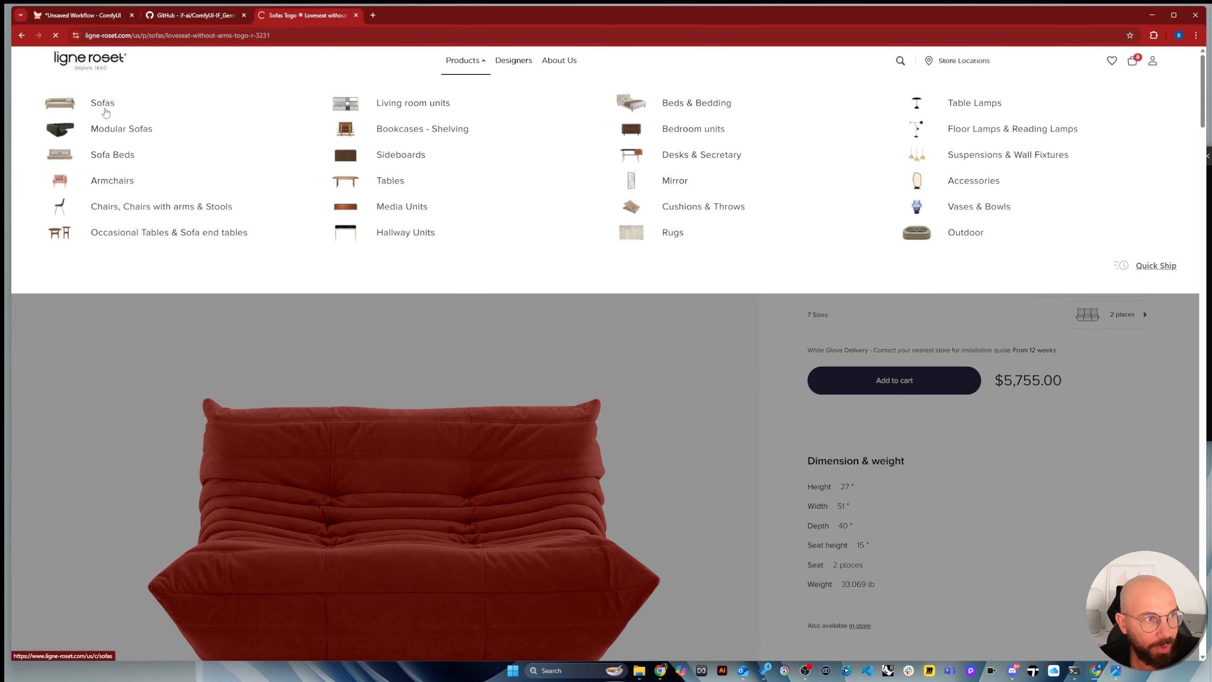
Open Togo Loveseat without arms from the sofa listing and look at its price and product image
scroll(222, 287, "down", 10)
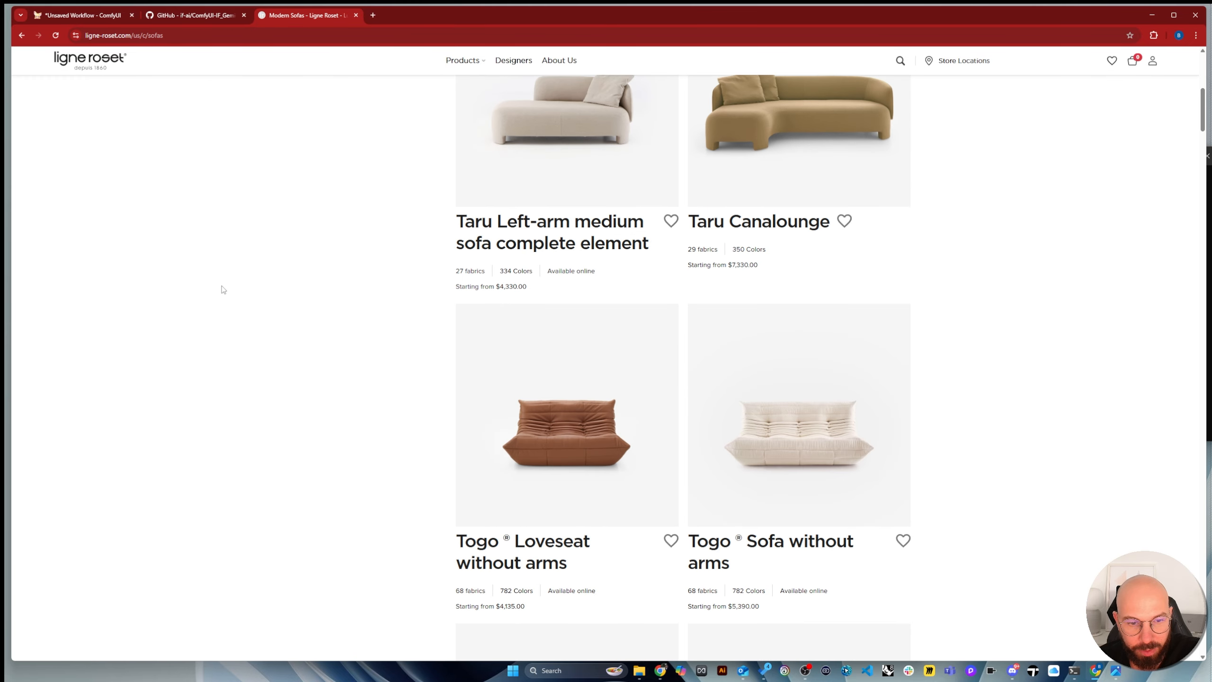
scroll(222, 290, "down", 4)
left_click(584, 277)
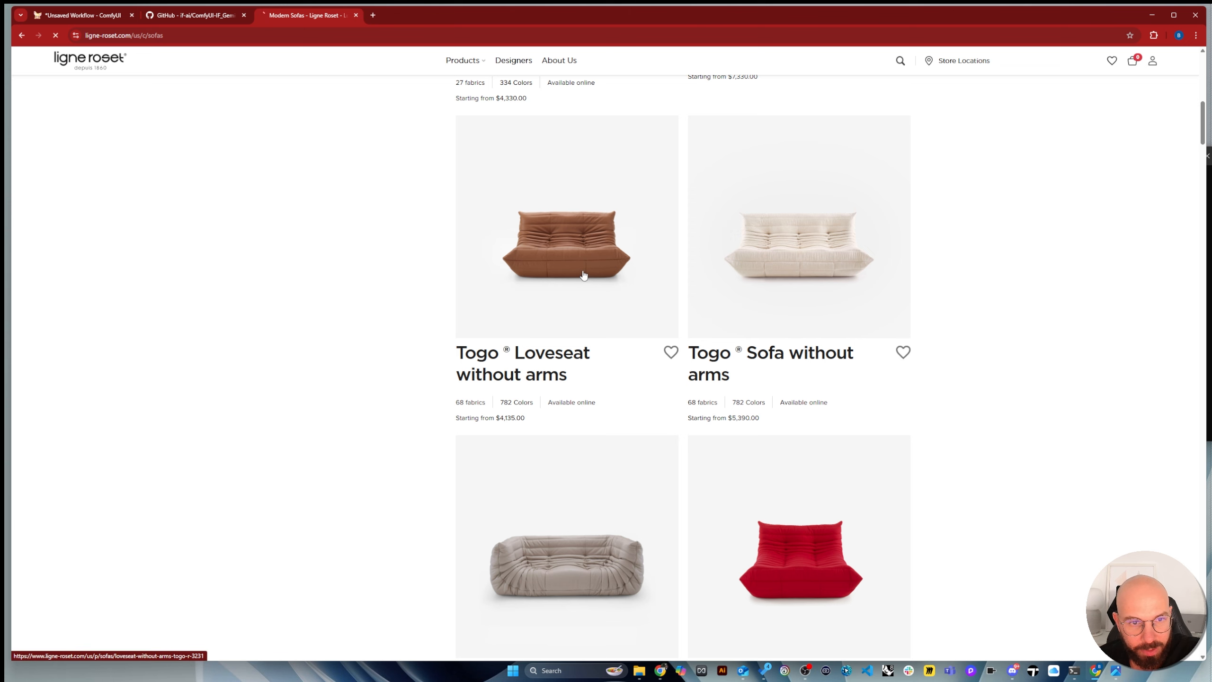
scroll(263, 338, "down", 2)
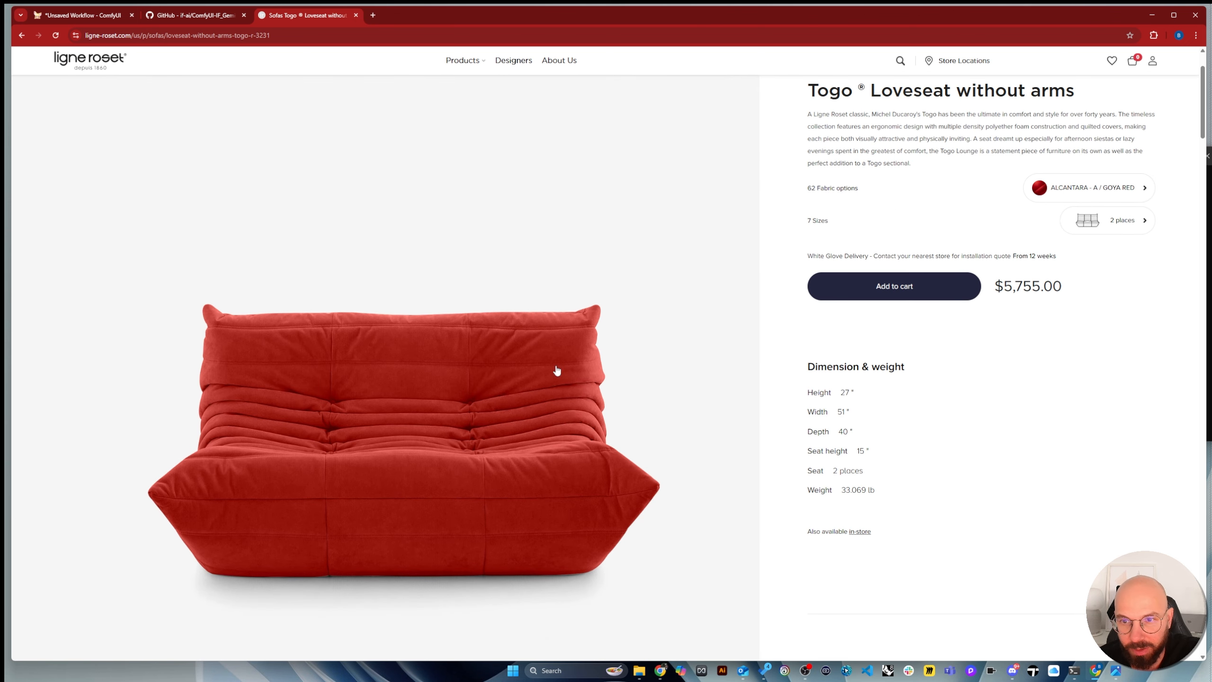
left_click_drag(1003, 286, 1070, 287)
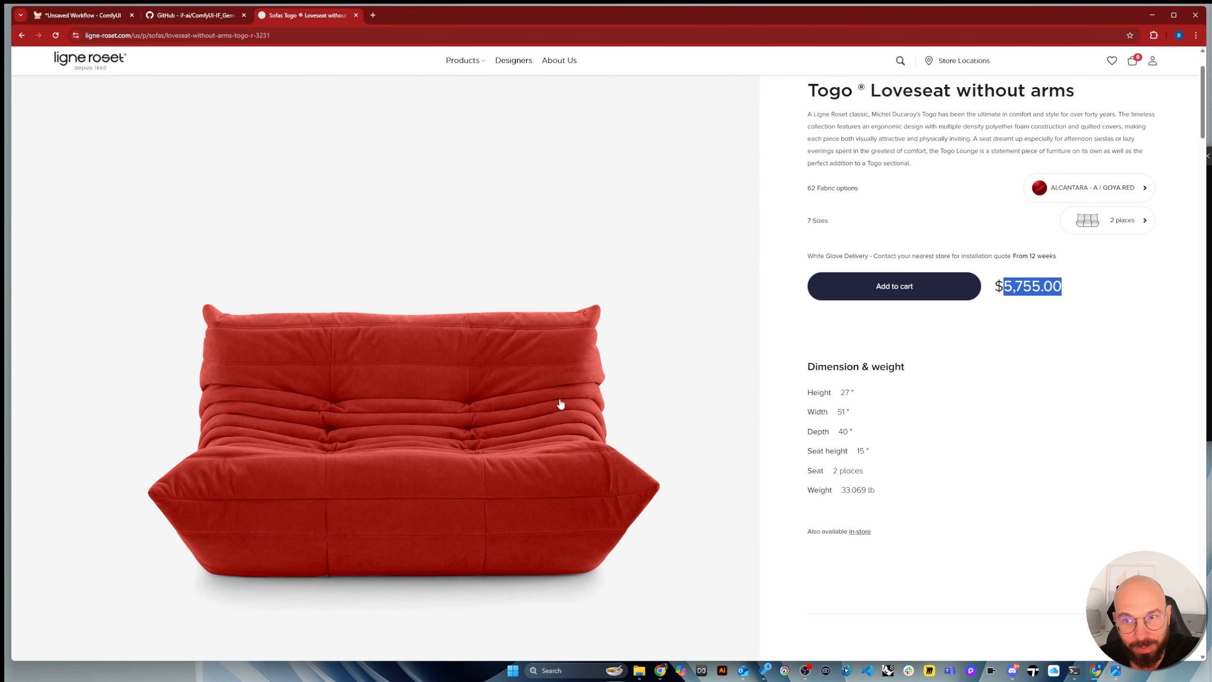
scroll(506, 417, "up", 2)
scroll(600, 406, "down", 1)
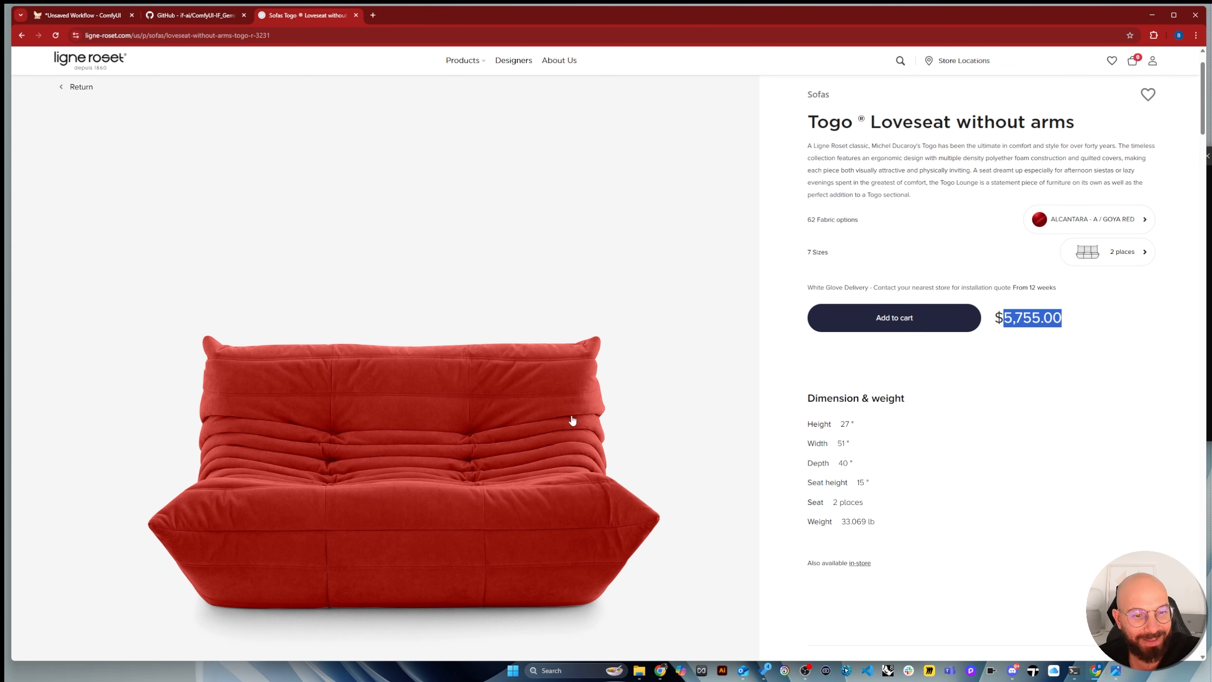
Switch to the 1 place size and examine the green Togo fireside chair's views, interior photos and characteristics
left_click(1129, 252)
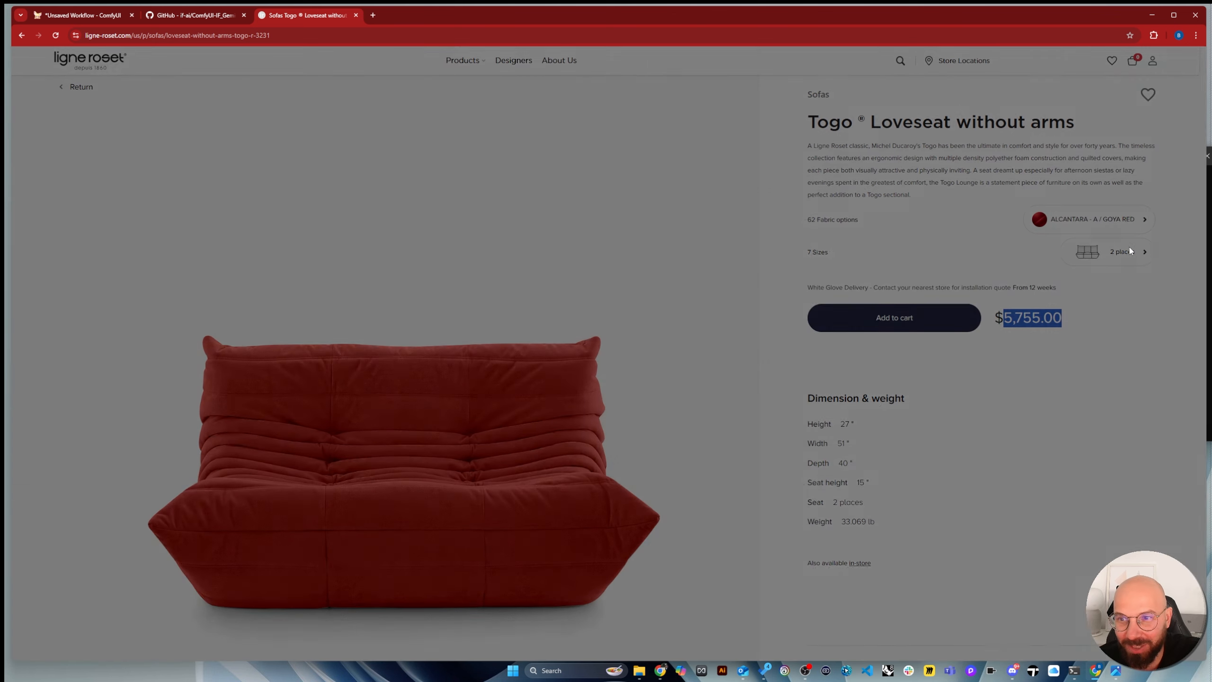
left_click(360, 248)
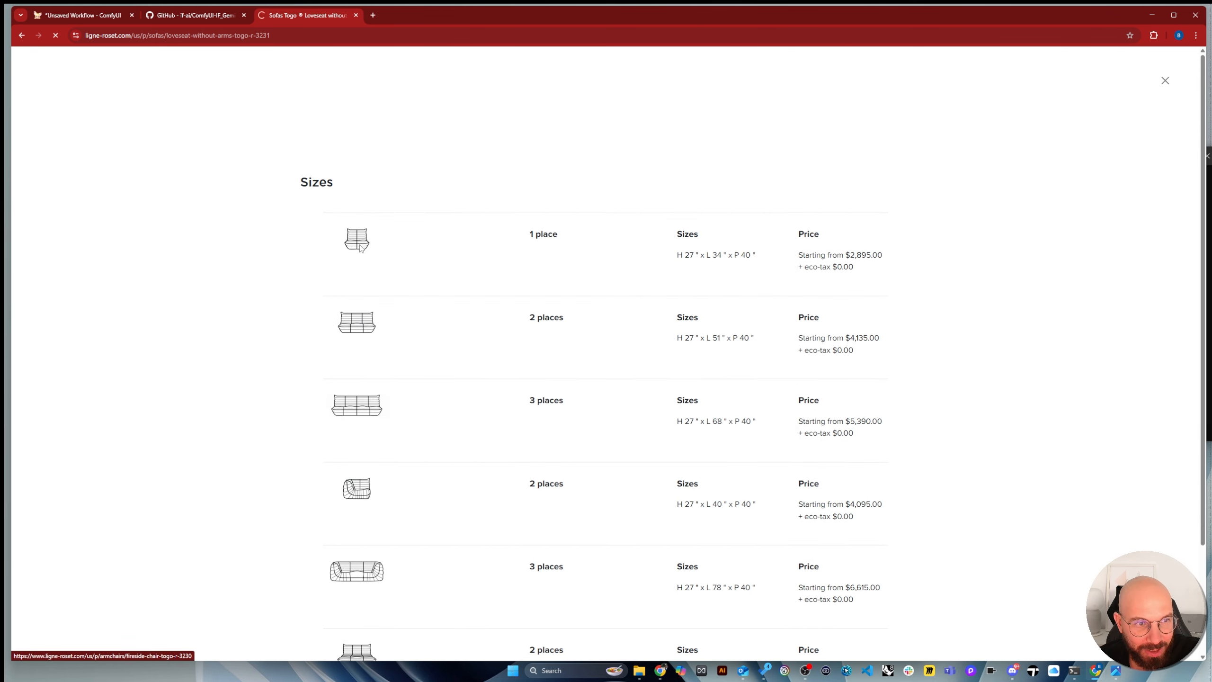
scroll(482, 334, "down", 3)
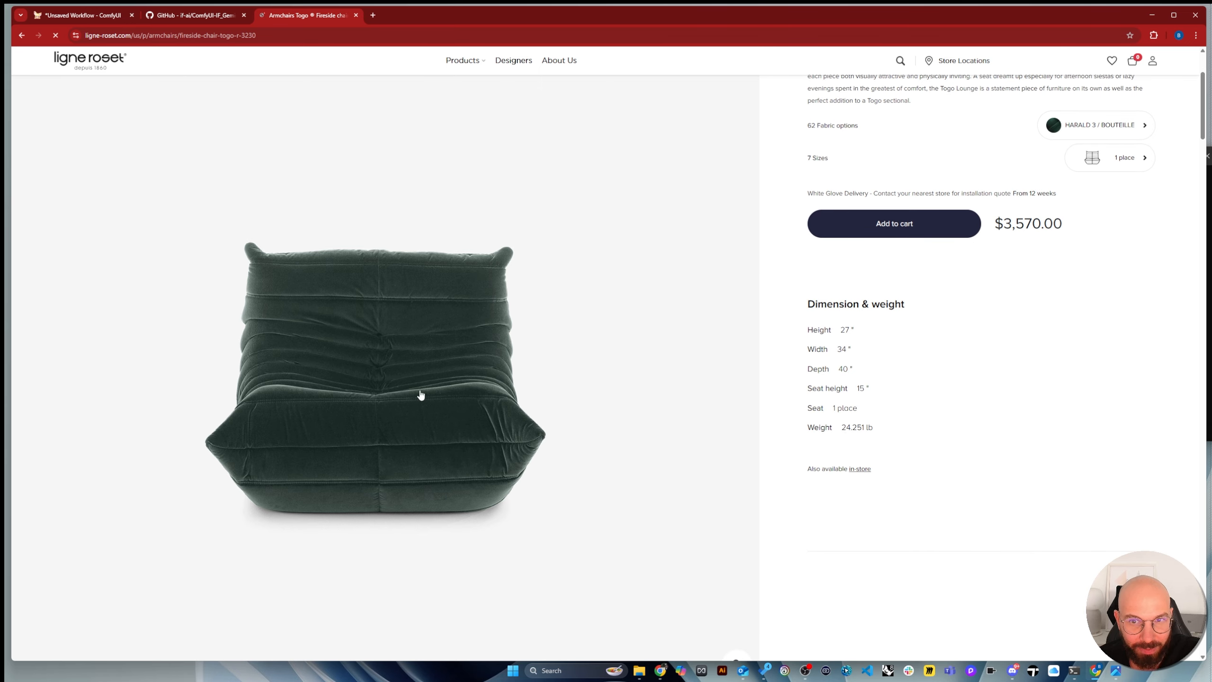
scroll(377, 397, "down", 10)
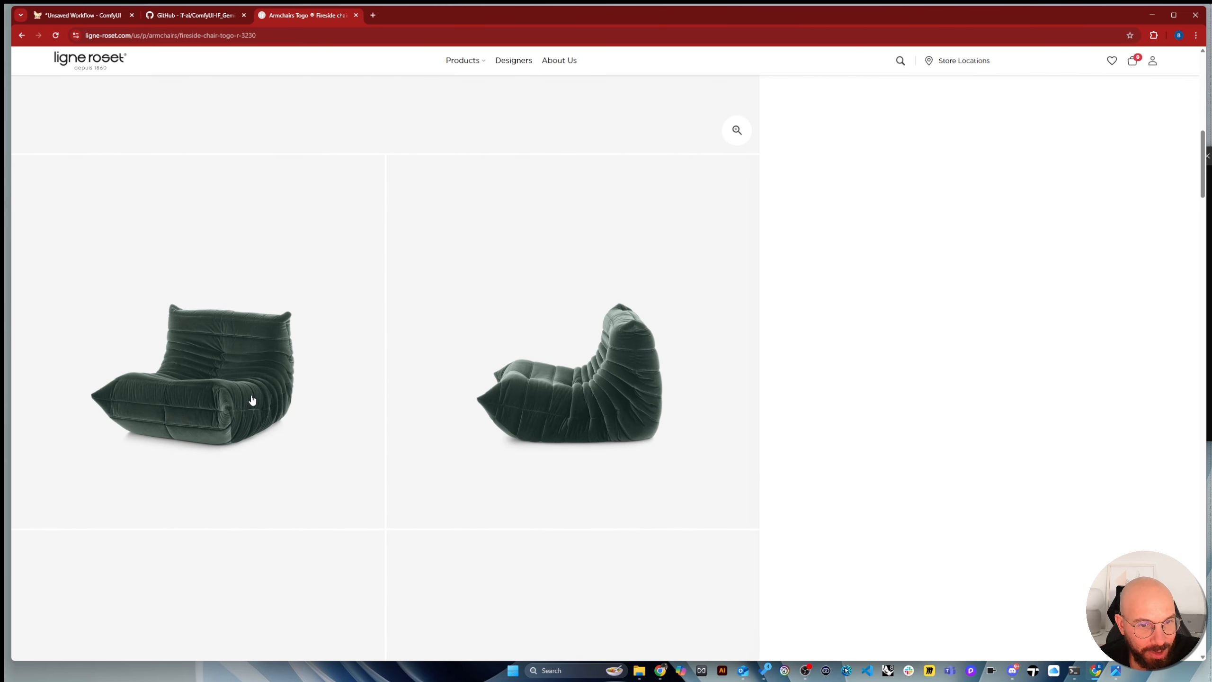
left_click(252, 400)
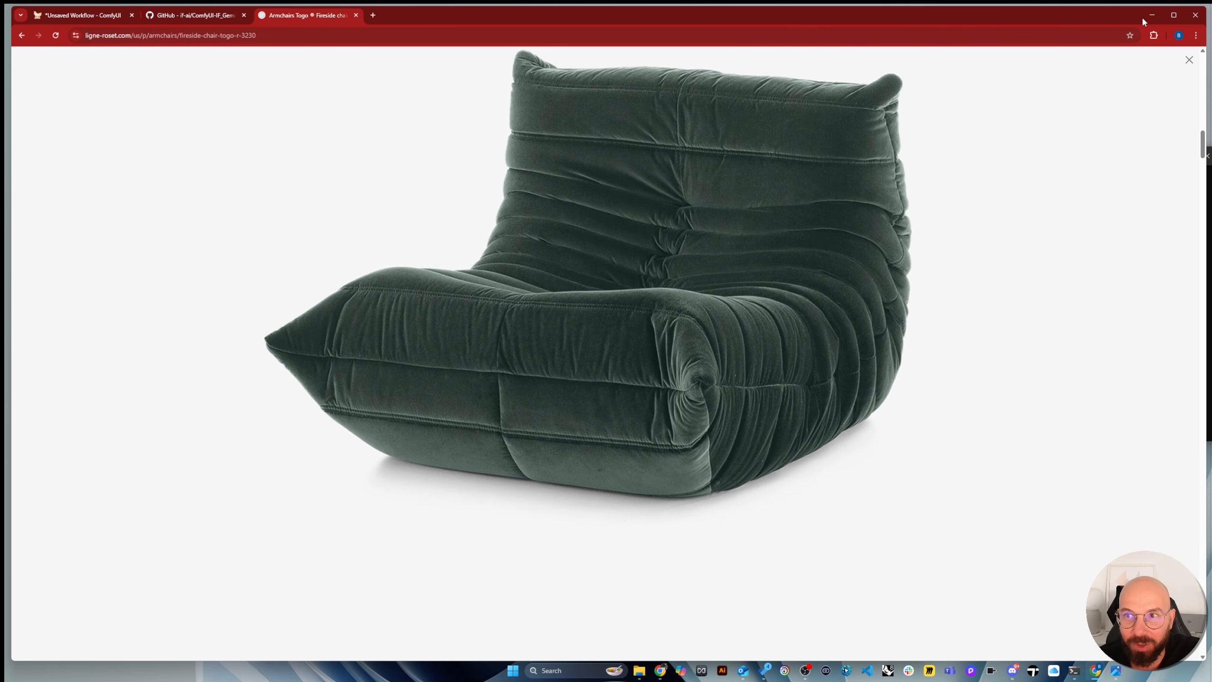
left_click(1188, 61)
scroll(448, 296, "down", 10)
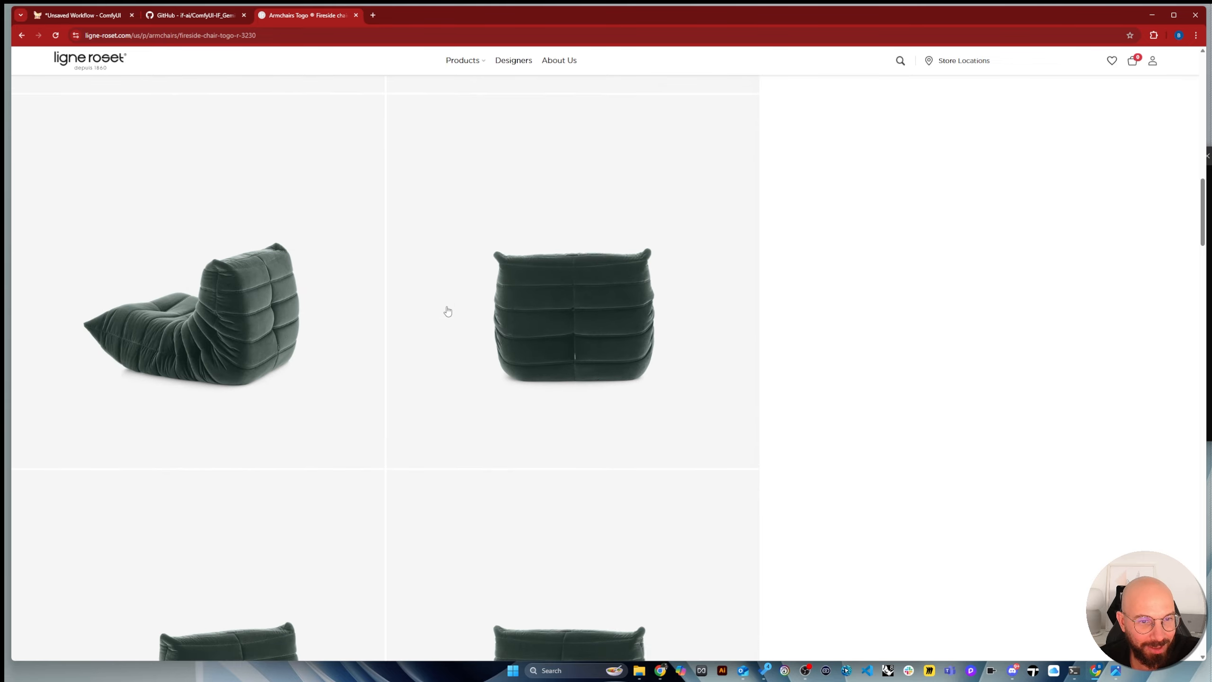
scroll(447, 312, "down", 15)
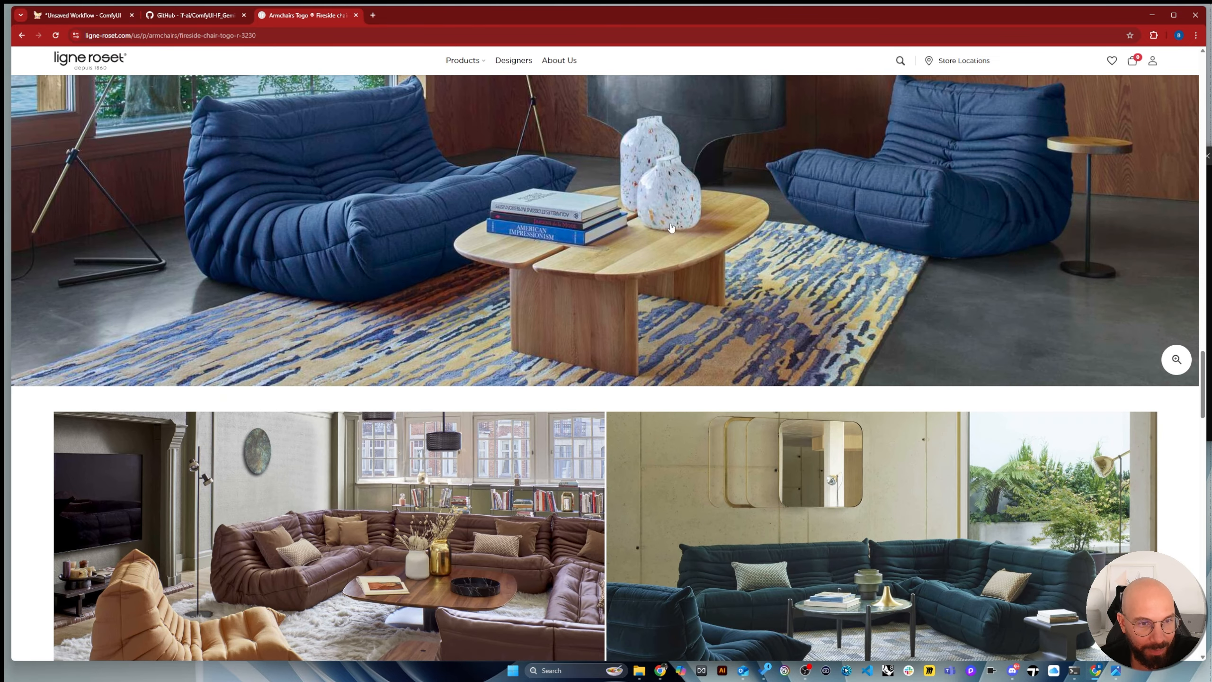
scroll(347, 305, "down", 12)
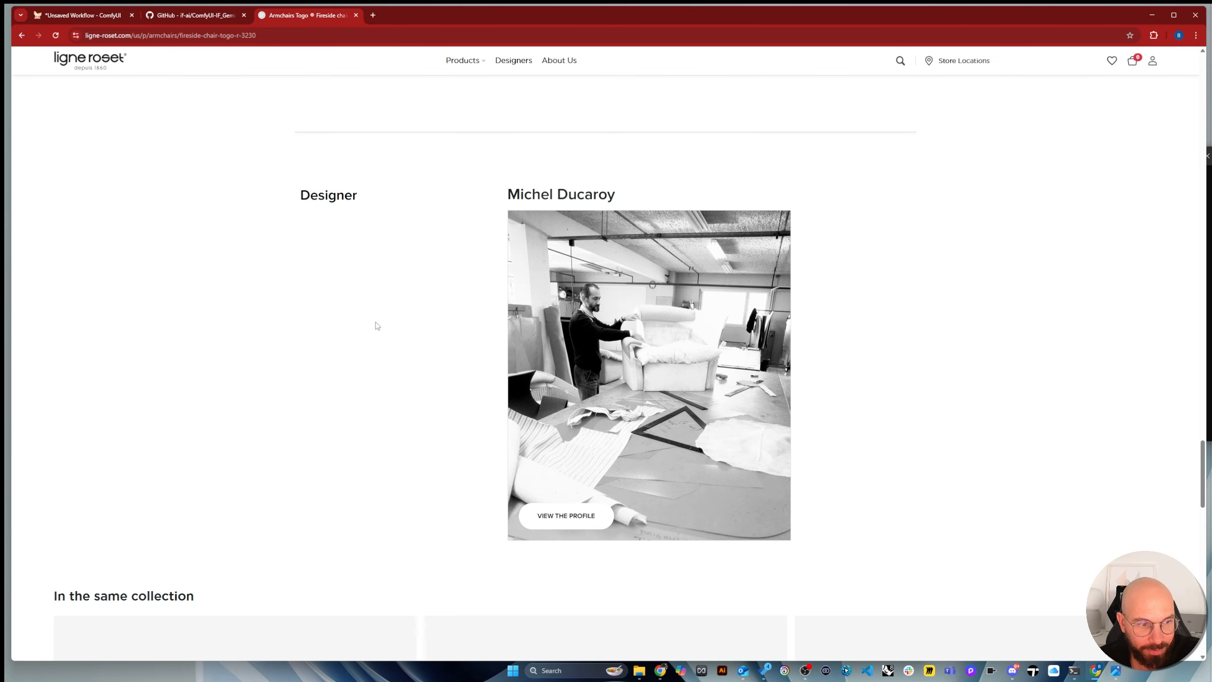
scroll(491, 497, "up", 10)
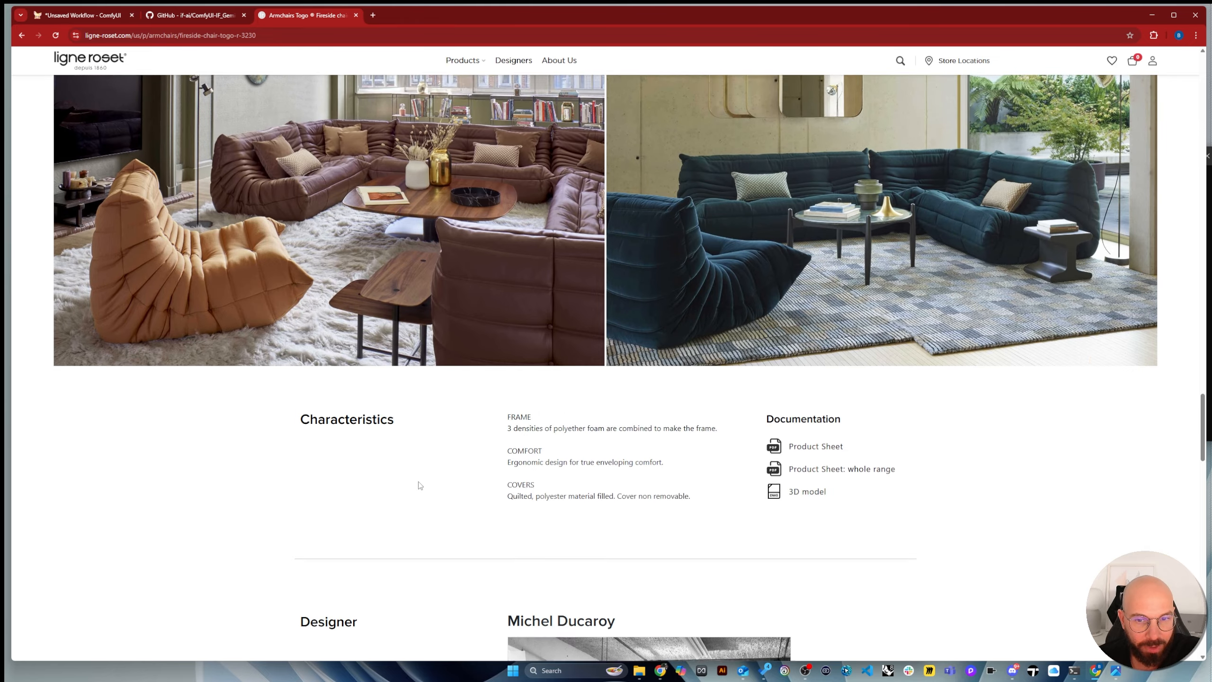
scroll(419, 485, "up", 15)
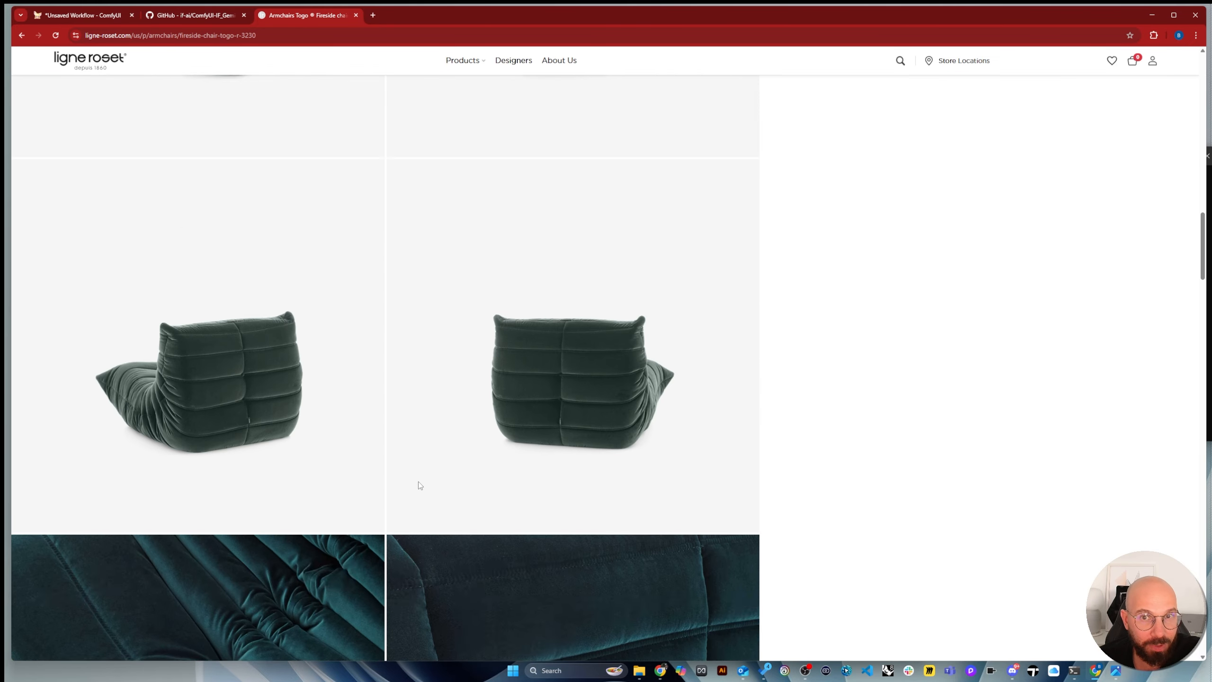
scroll(548, 471, "up", 3)
Go back to the red Togo Loveseat, enlarge its angled view and bring up the dialog for saving the image in Downloads
left_click(652, 560)
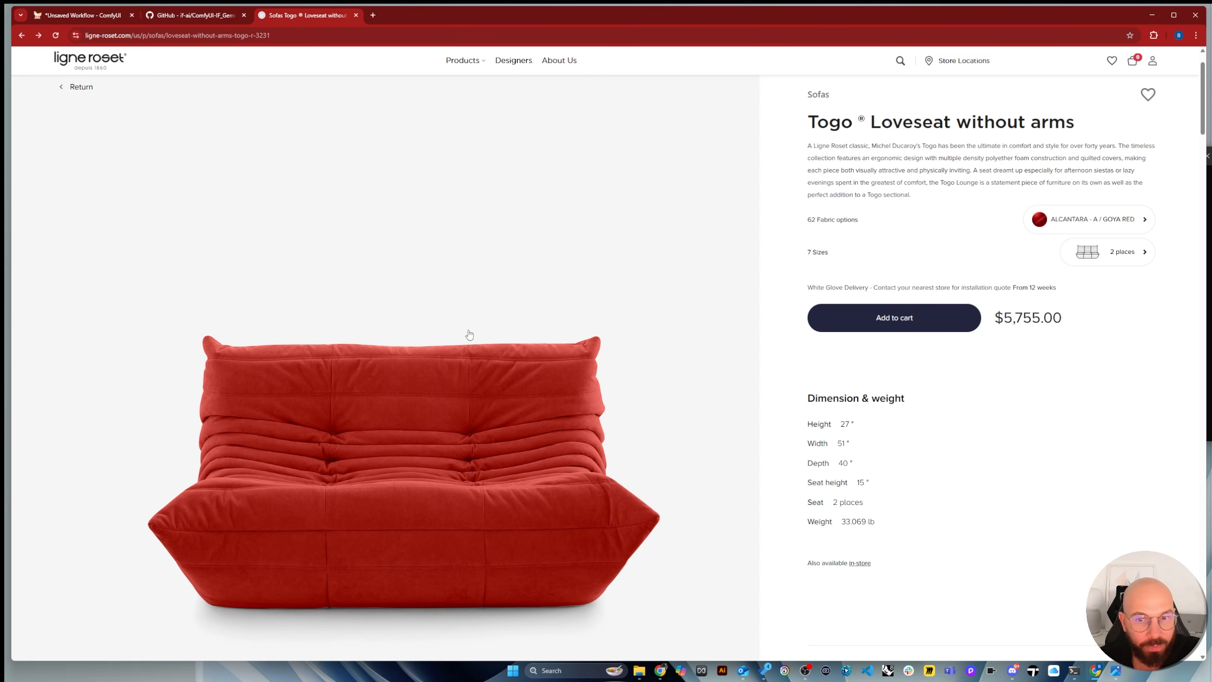
scroll(425, 385, "down", 10)
left_click(238, 282)
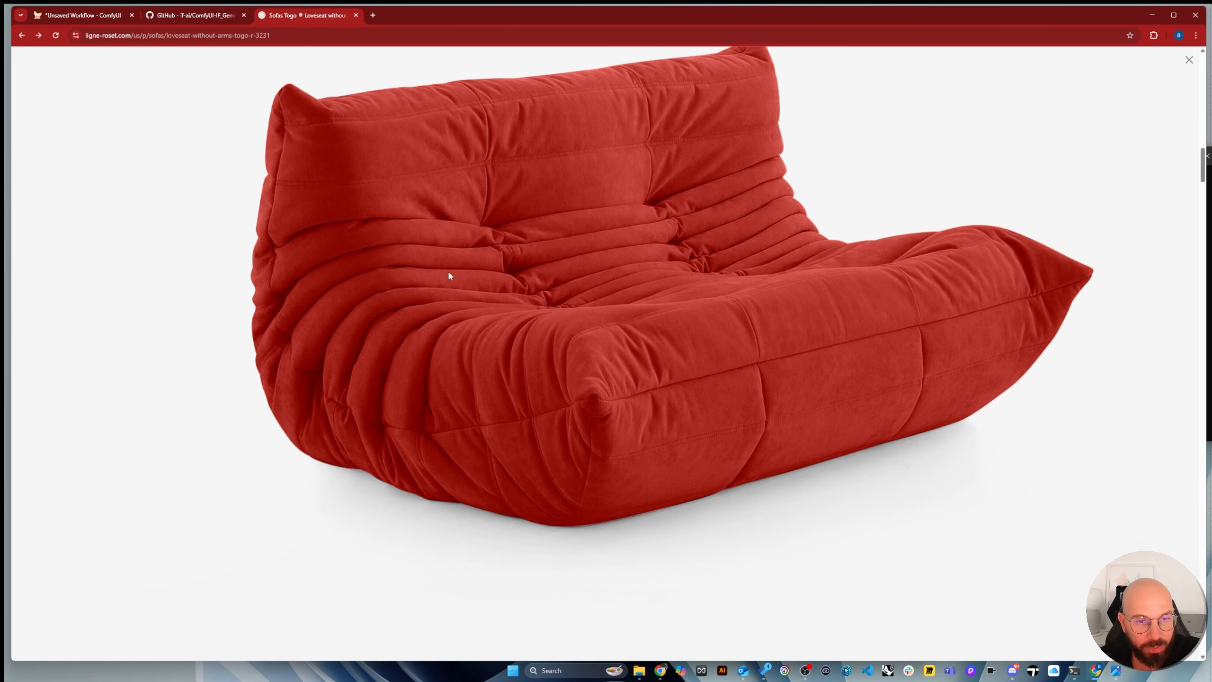
right_click(491, 262)
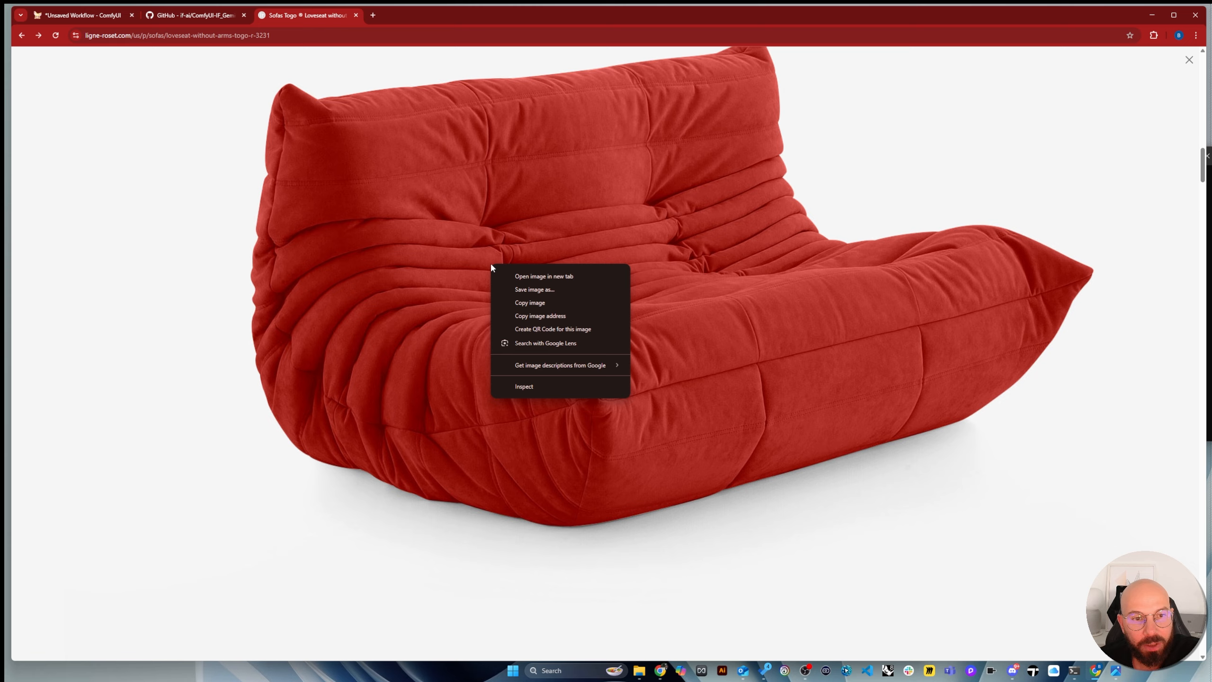
left_click(552, 291)
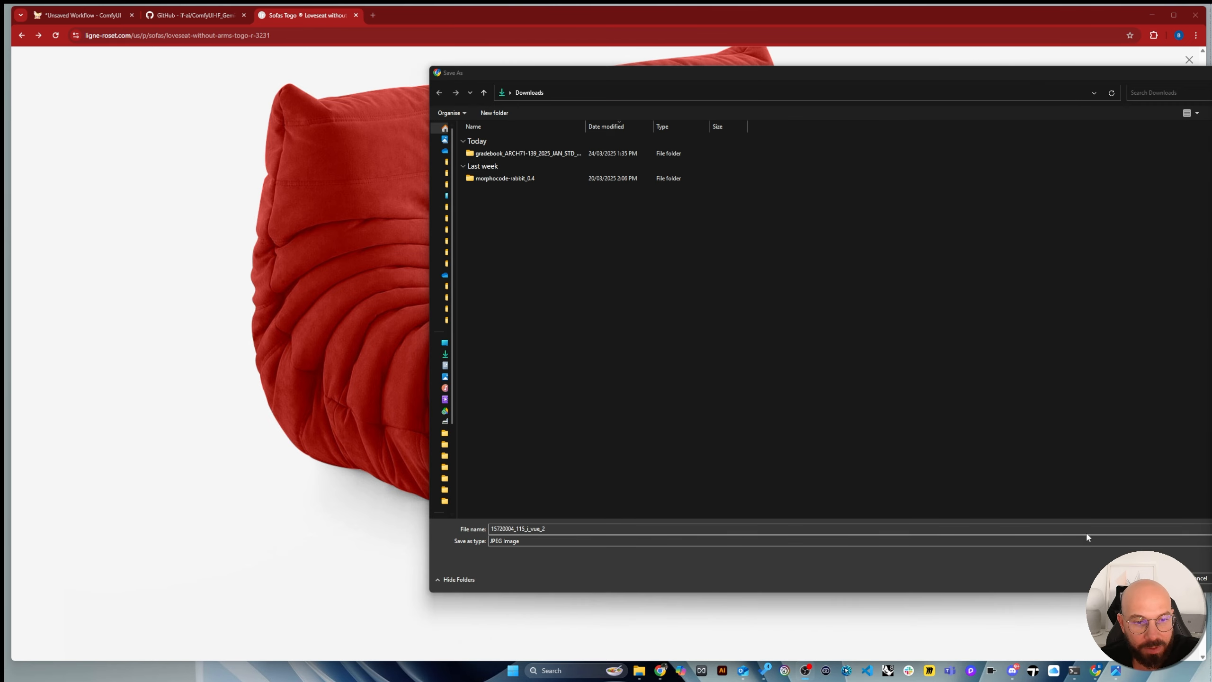
key("Return")
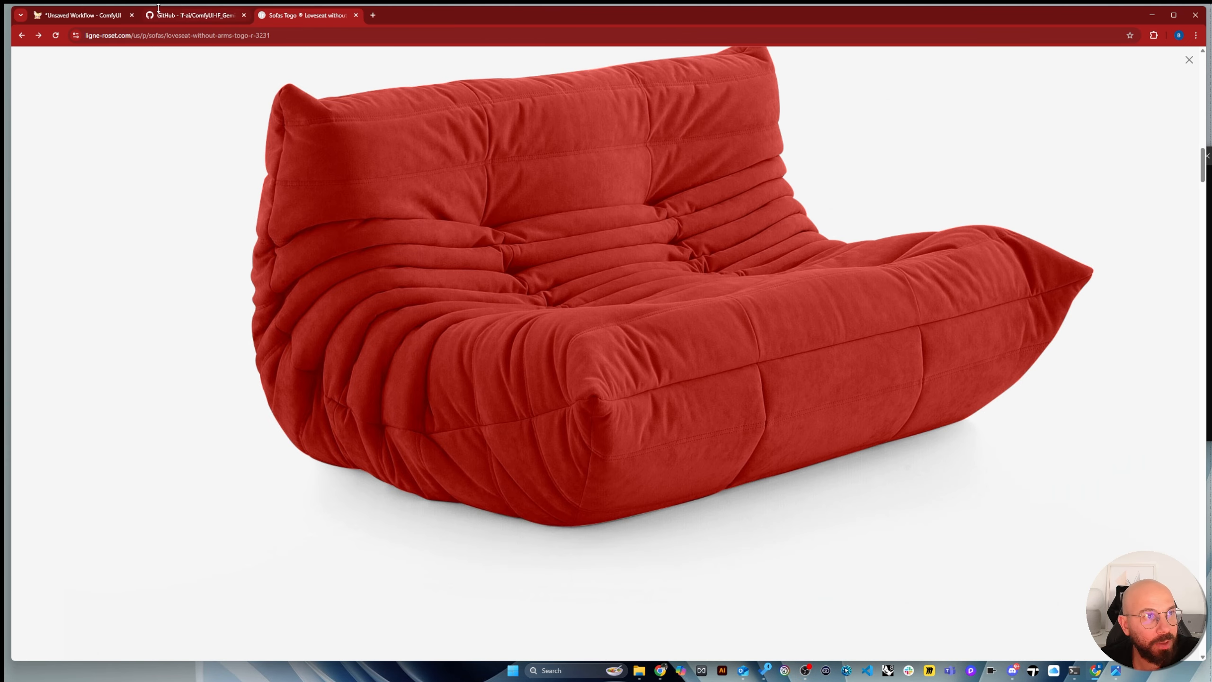
Return to the unsaved ComfyUI workflow and browse to the People folder for the third Load Image node's upload
left_click(170, 18)
left_click(83, 16)
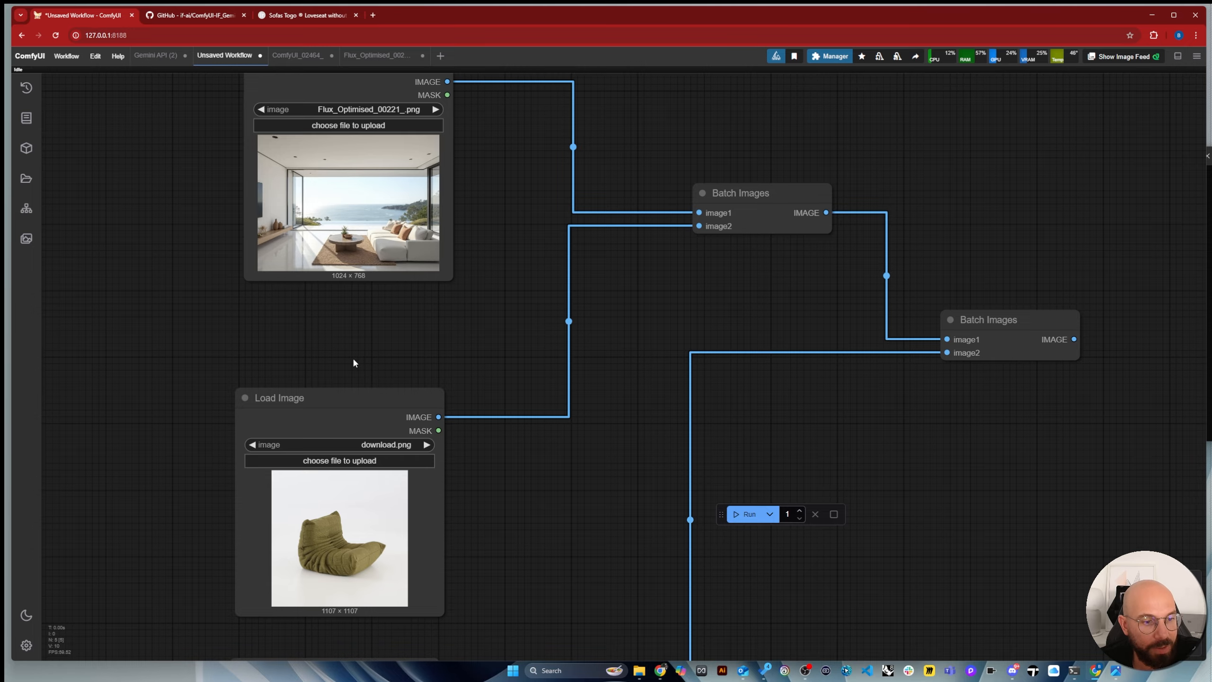
scroll(354, 363, "down", 3)
scroll(321, 521, "up", 10)
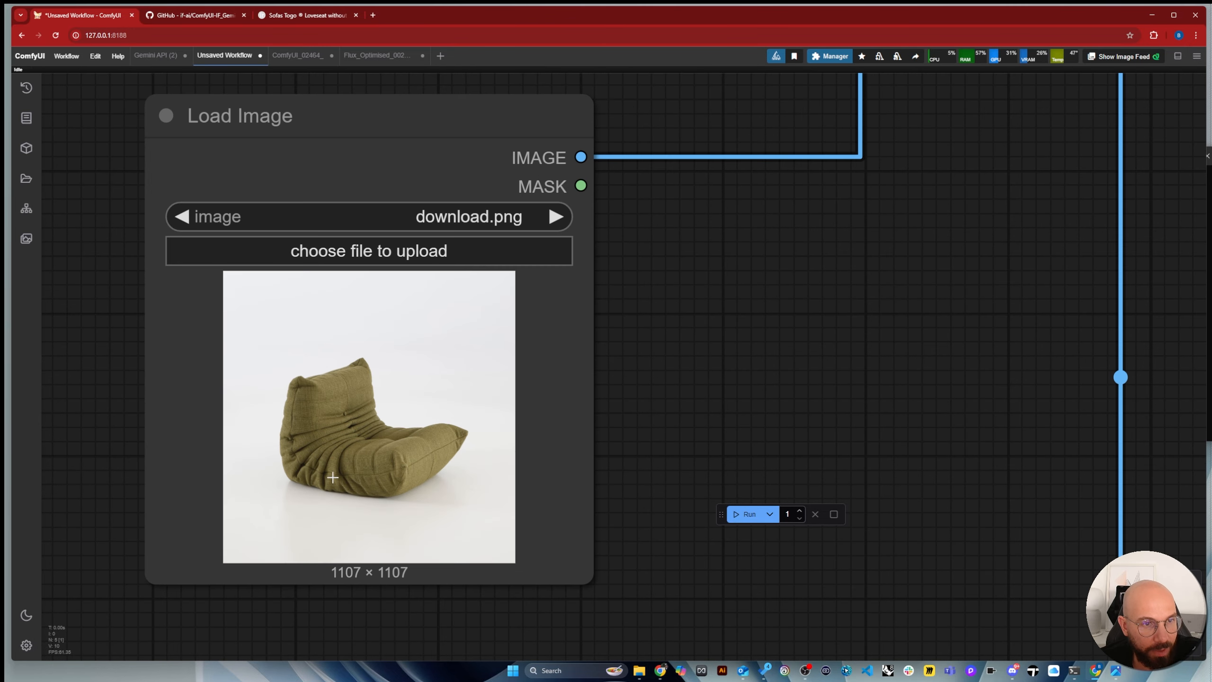
scroll(333, 477, "down", 15)
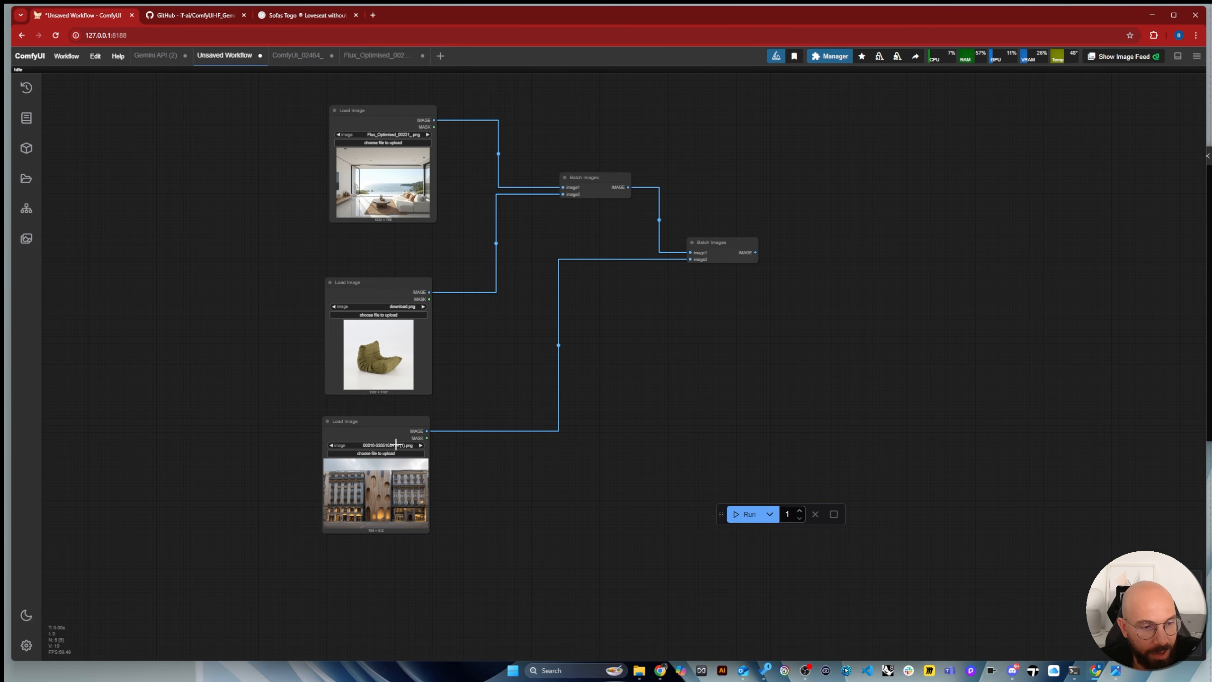
scroll(396, 444, "up", 7)
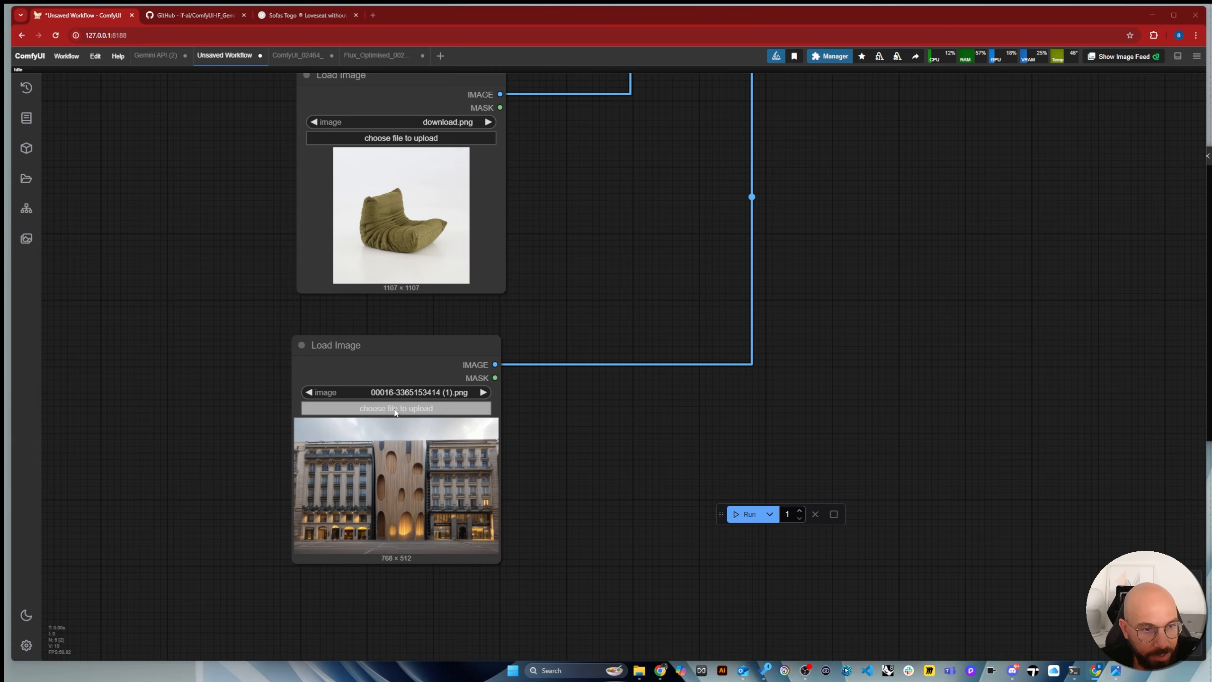
left_click(396, 409)
left_click(866, 93)
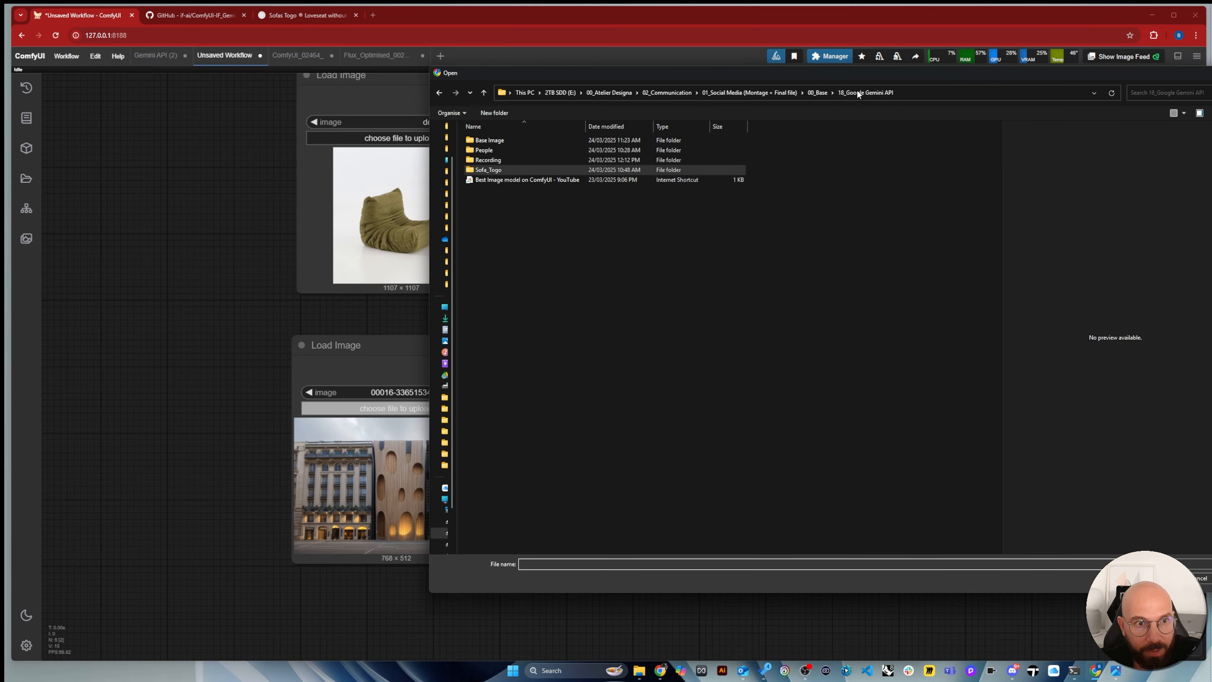
double_click(505, 152)
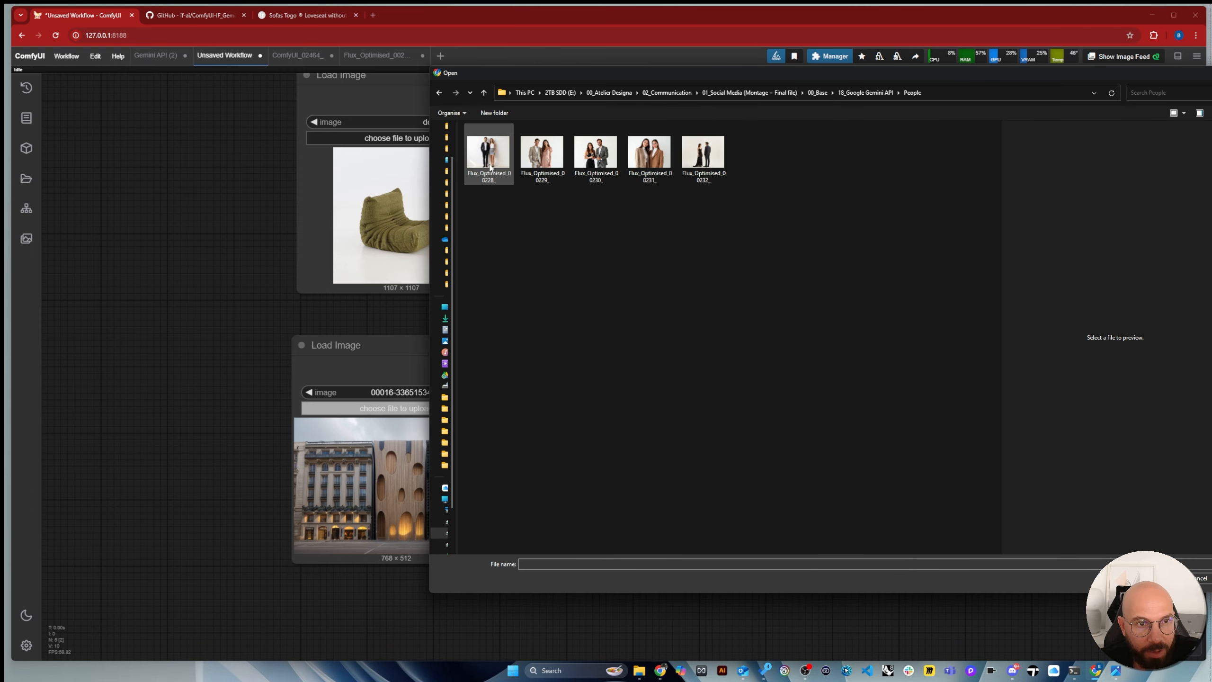
Load the workflow embedded in Flux_Optimised_00228_ from the People folder into ComfyUI and look at its text prompt
mouse_move(639, 671)
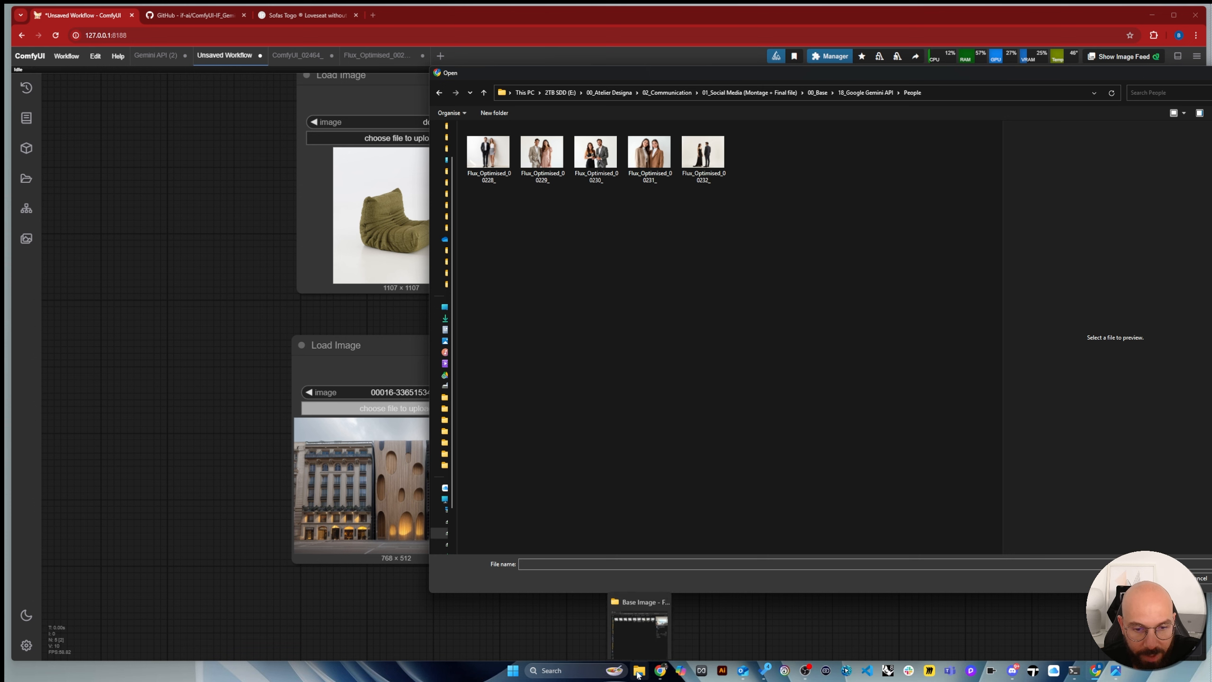
left_click(648, 630)
left_click(585, 77)
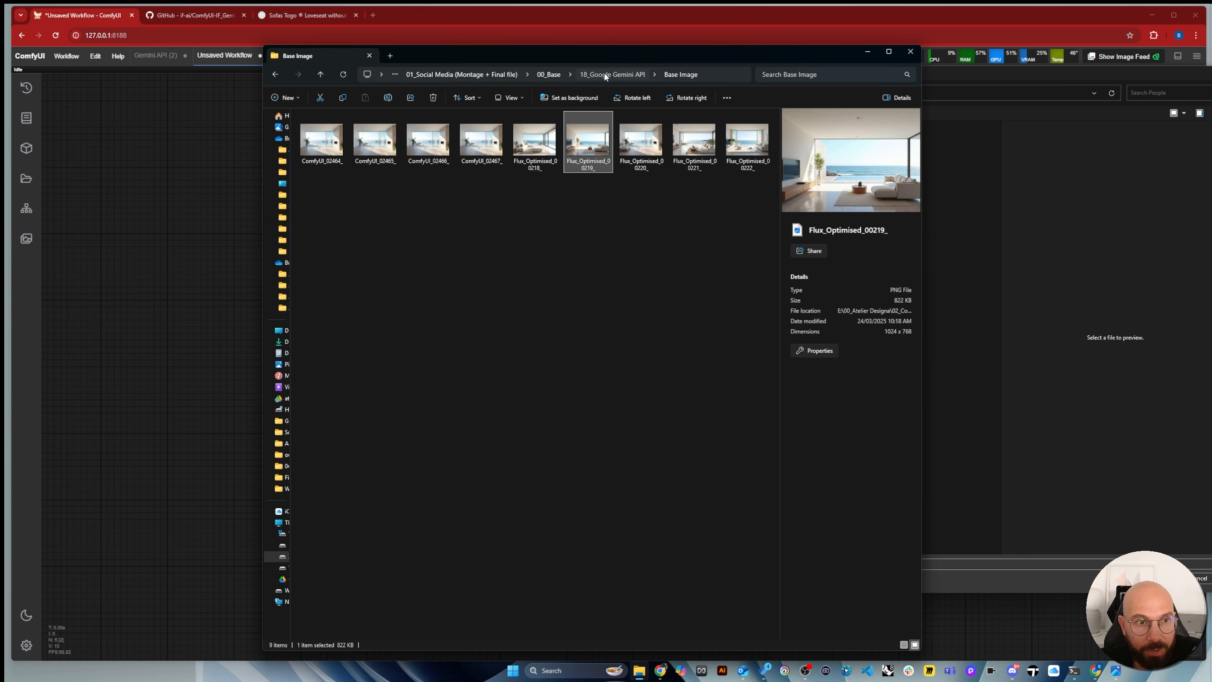
double_click(334, 134)
left_click(336, 139)
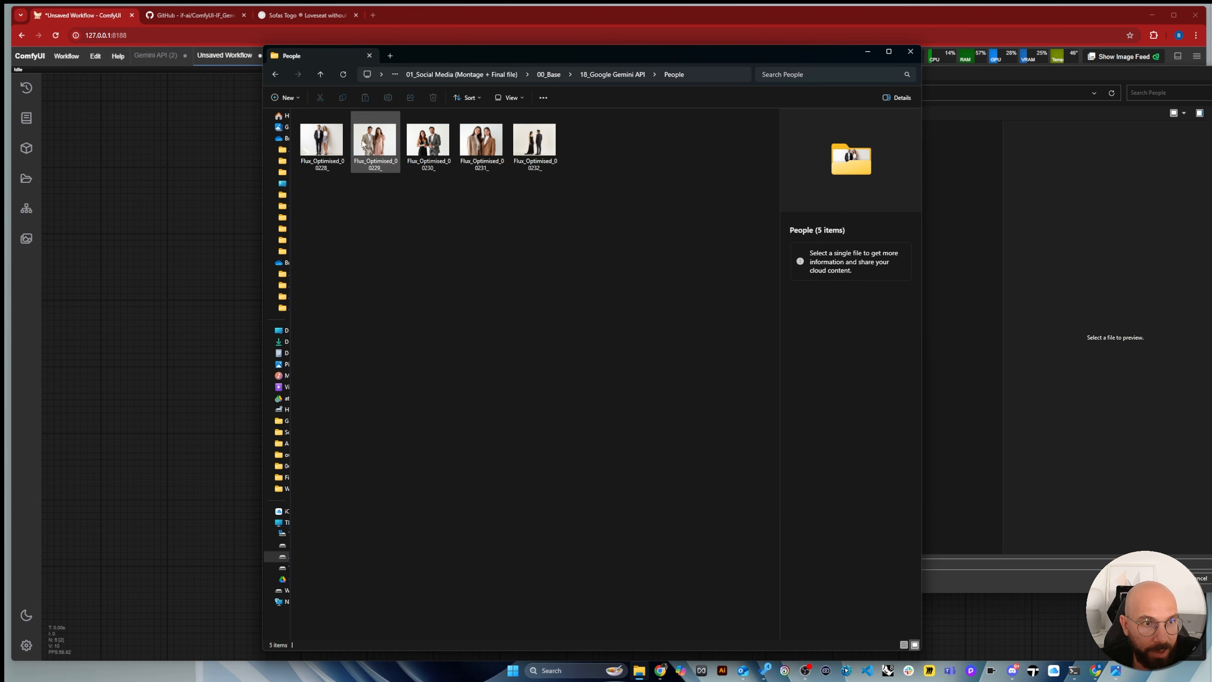
left_click_drag(336, 139, 174, 206)
left_click_drag(476, 80, 909, 152)
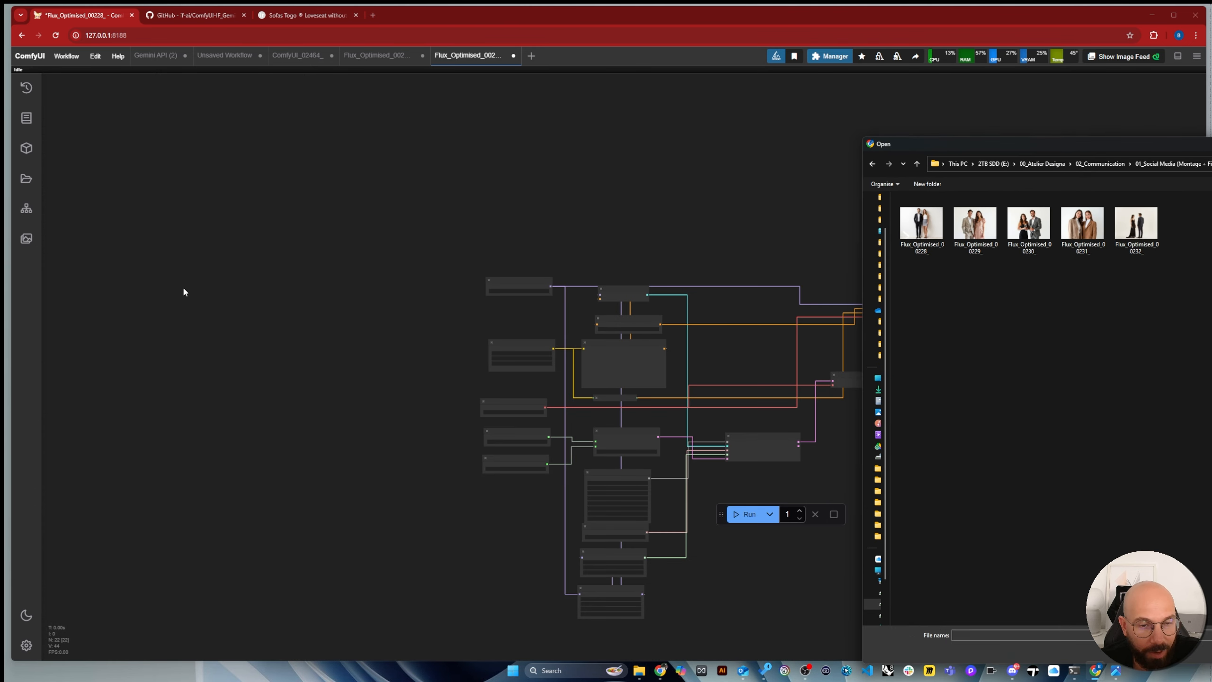
scroll(744, 351, "up", 5)
scroll(488, 348, "up", 2)
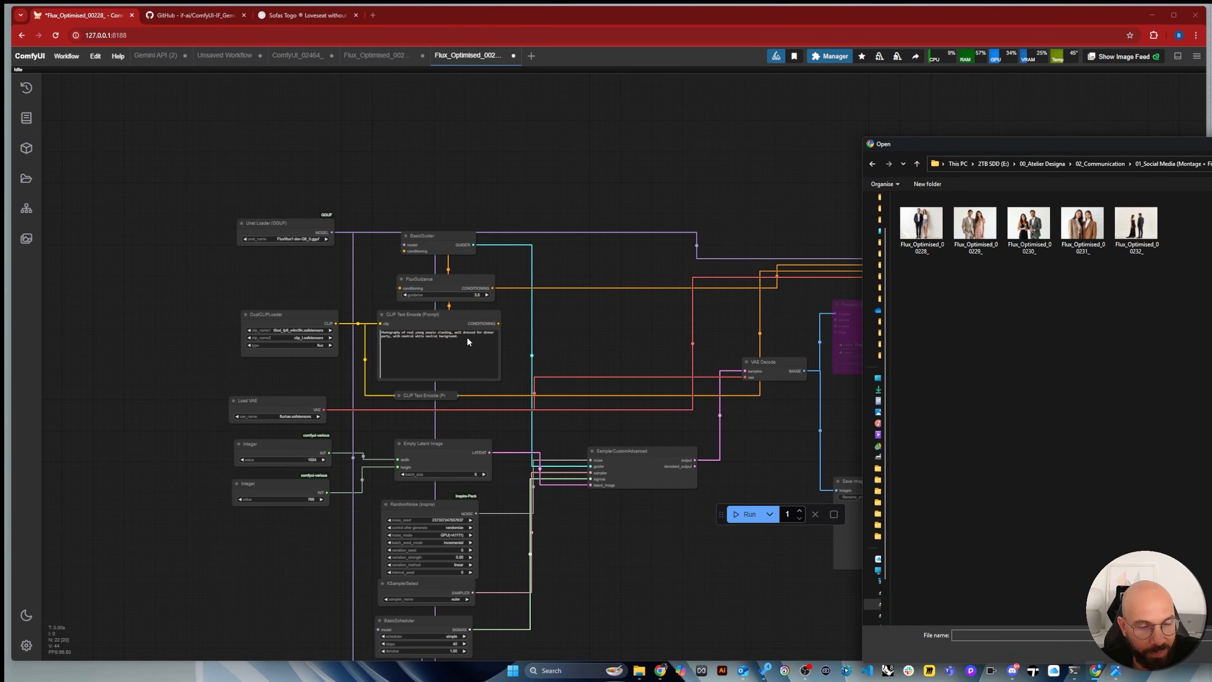
Try to choose Flux_Optimised_00228_ from the People folder as the third Load Image node's upload
scroll(384, 336, "down", 3)
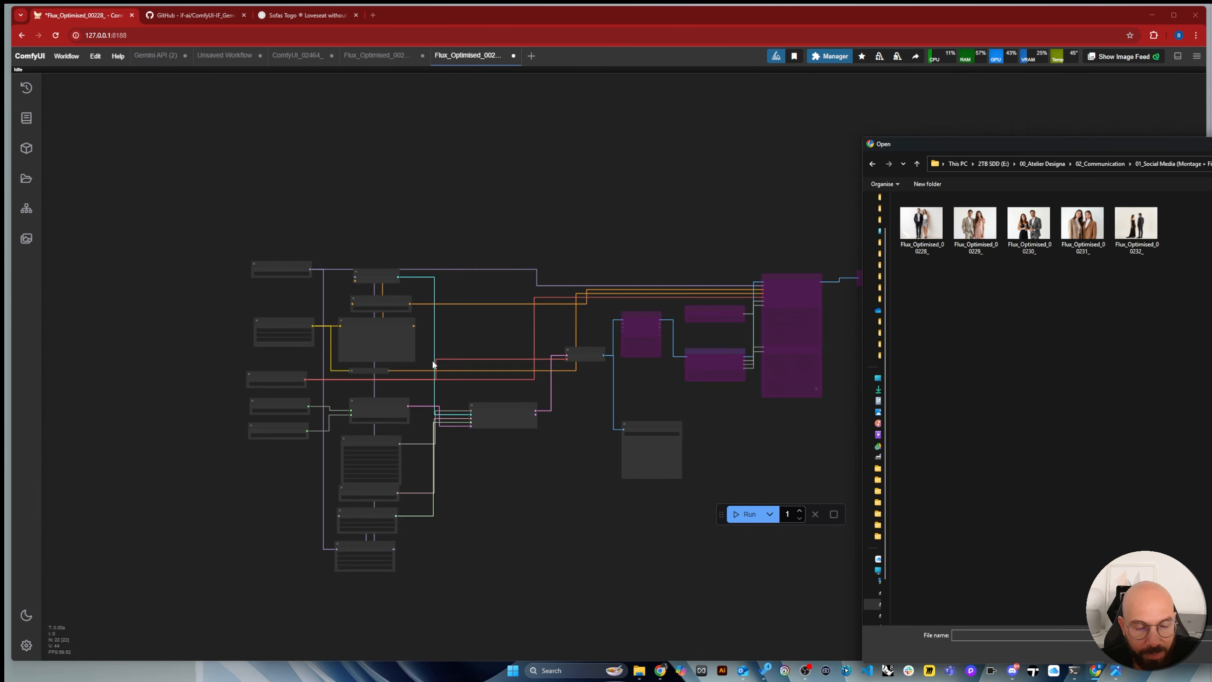
scroll(290, 241, "up", 4)
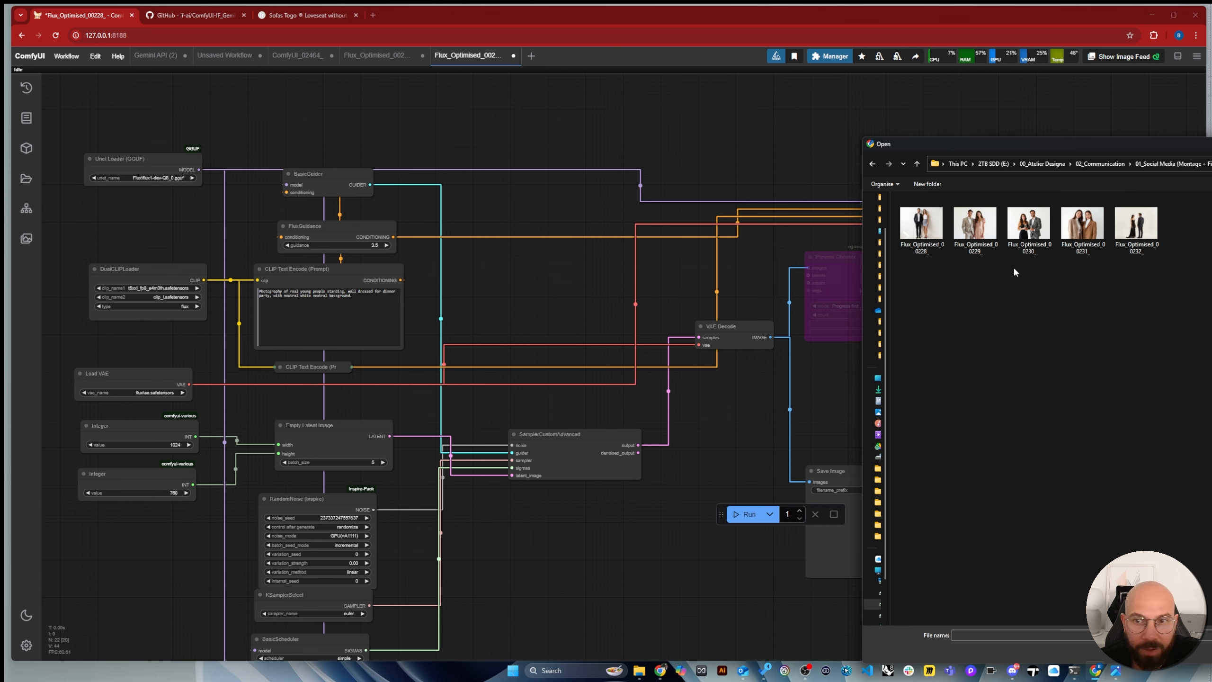
left_click(913, 232)
left_click_drag(1143, 153, 641, 107)
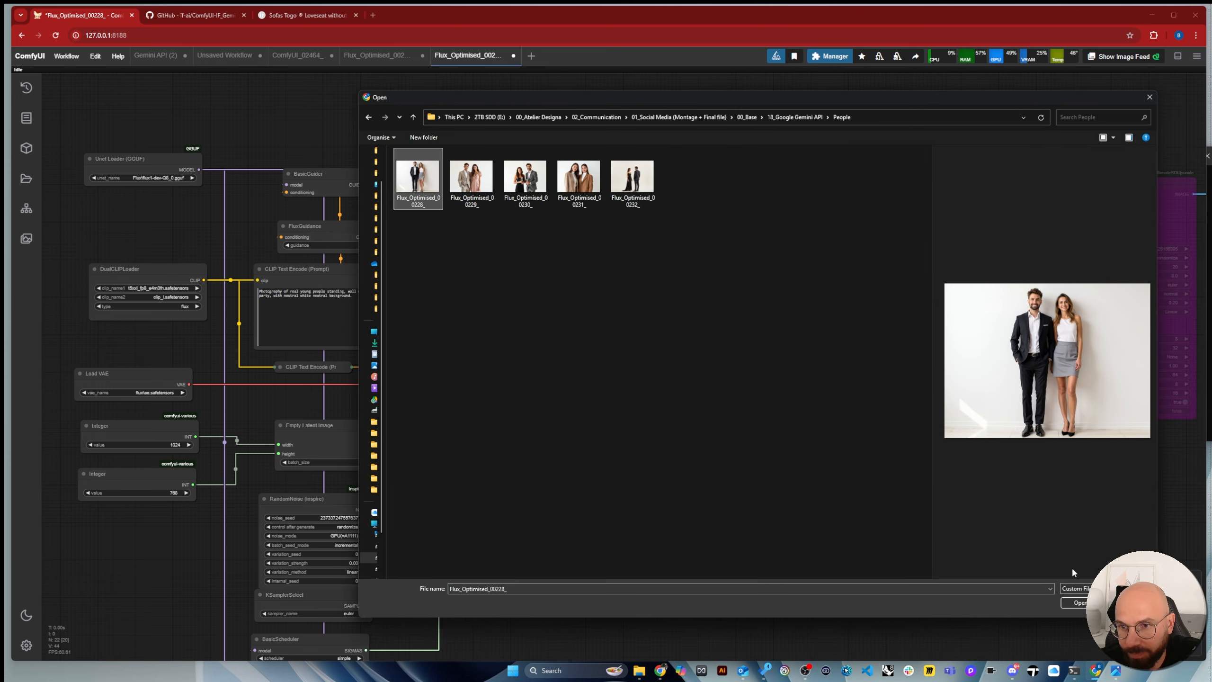
left_click(1088, 603)
scroll(669, 235, "down", 2)
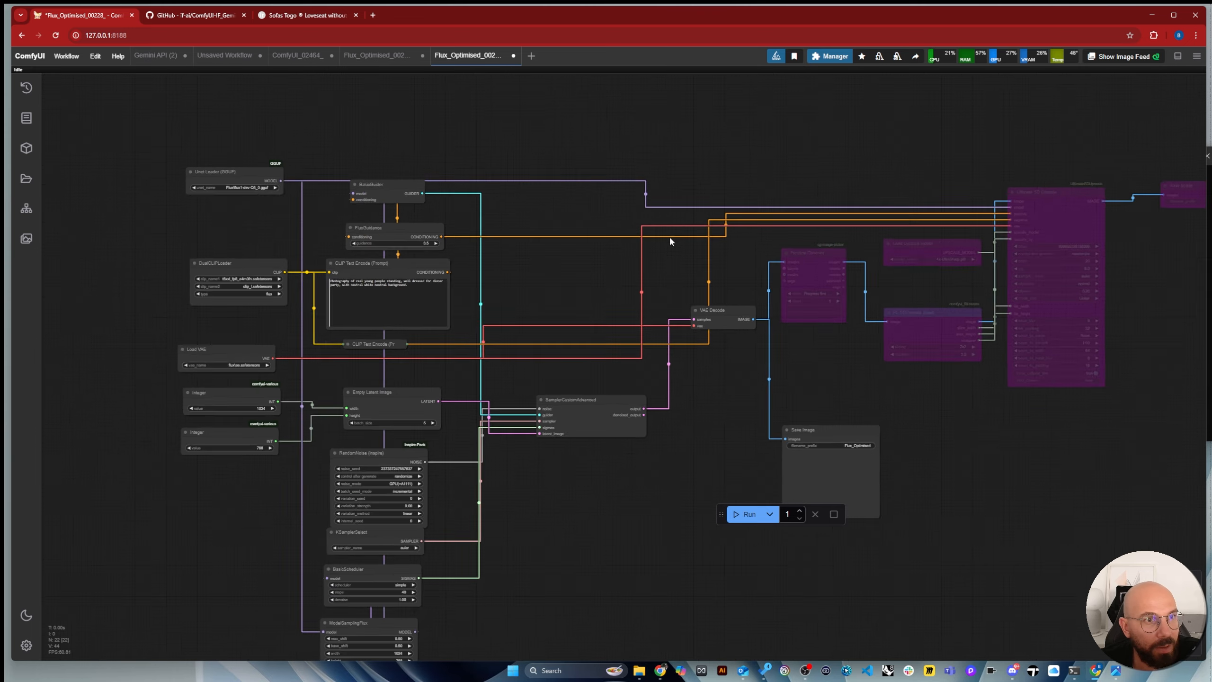
Return to the unsaved workflow and upload Flux_Optimised_00228_ from the People folder into the third Load Image node
left_click(279, 56)
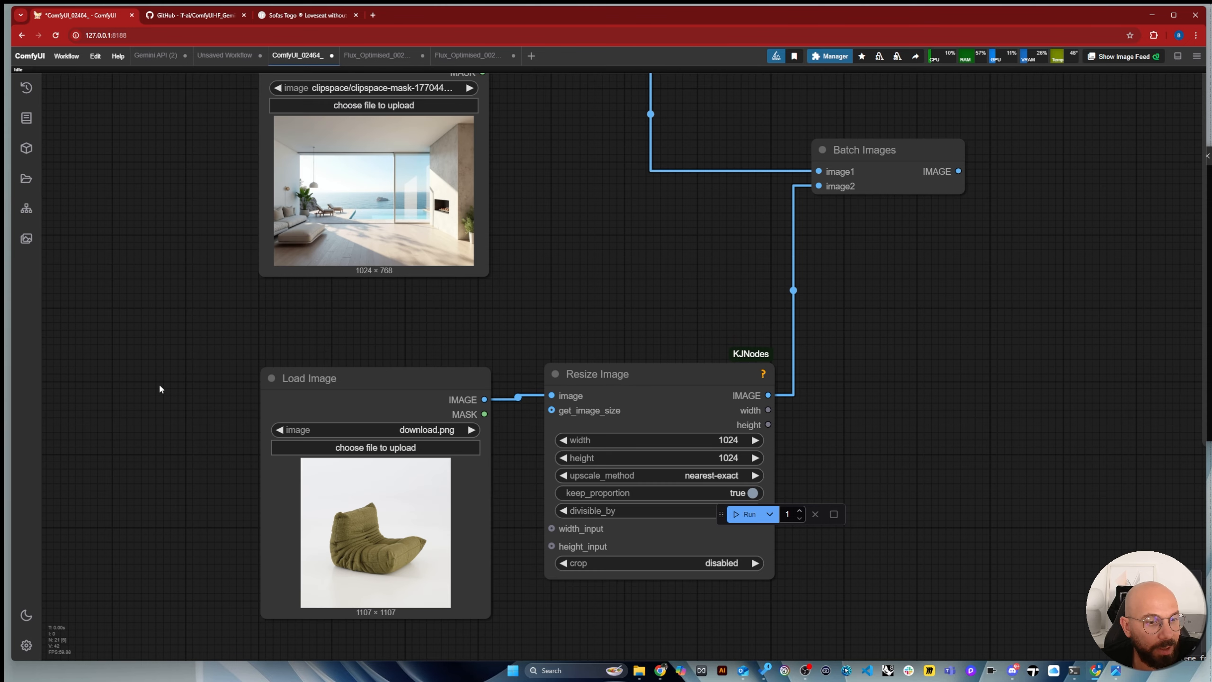
scroll(160, 388, "down", 3)
left_click(224, 56)
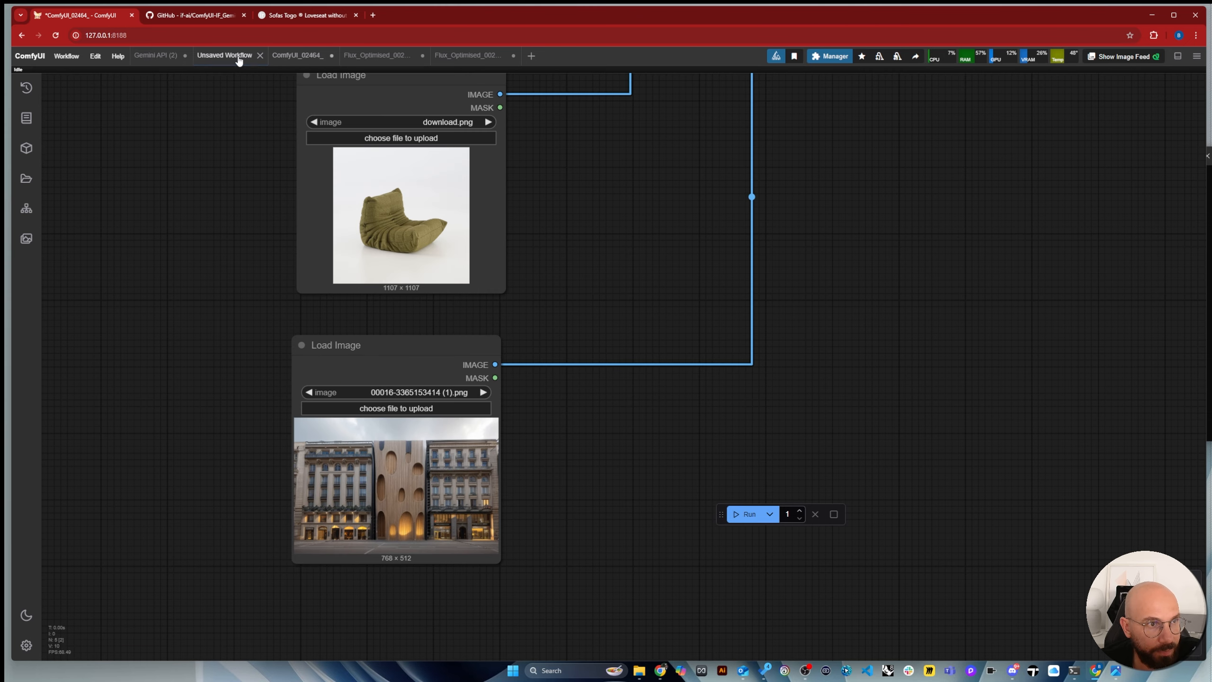
scroll(168, 255, "down", 2)
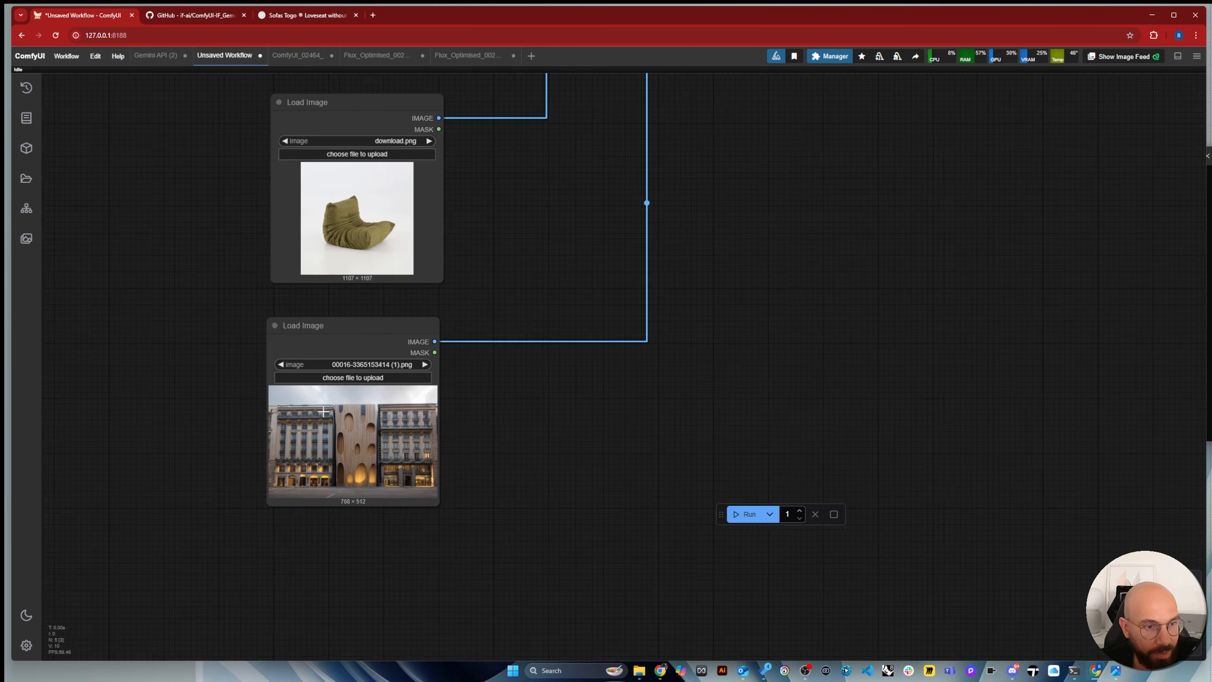
left_click(359, 374)
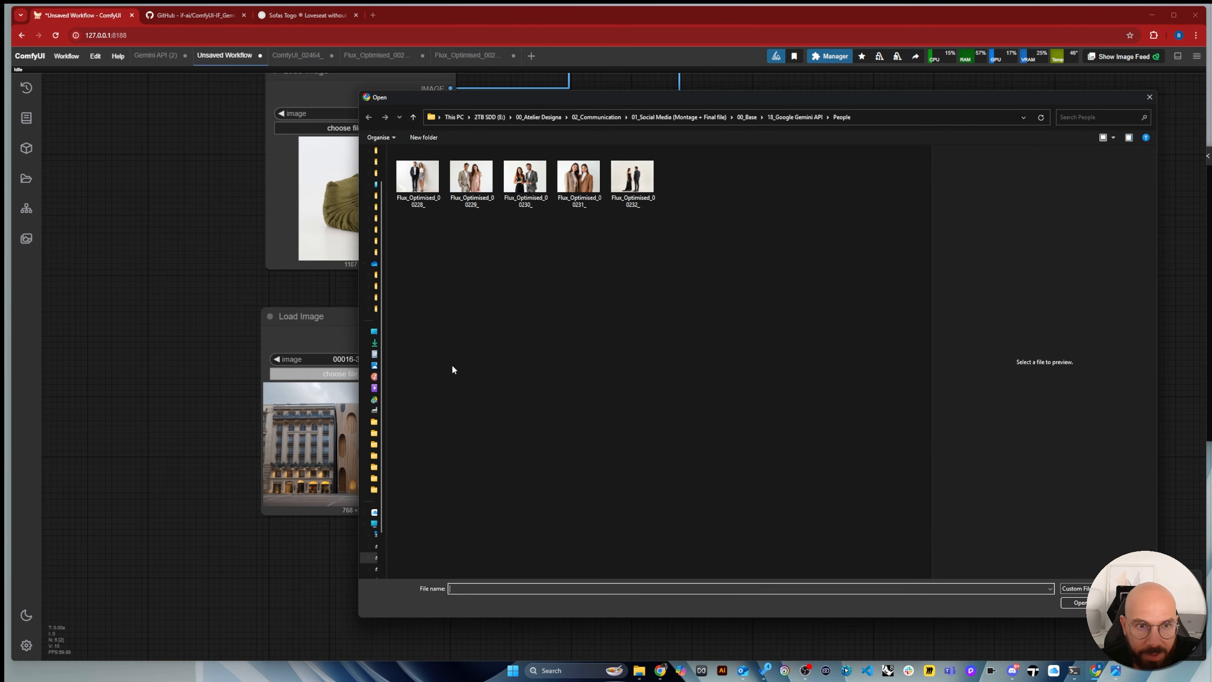
left_click(1079, 603)
Examine the couple image in the third Load Image node, the sofa image above it and the overall node layout
scroll(430, 478, "up", 3)
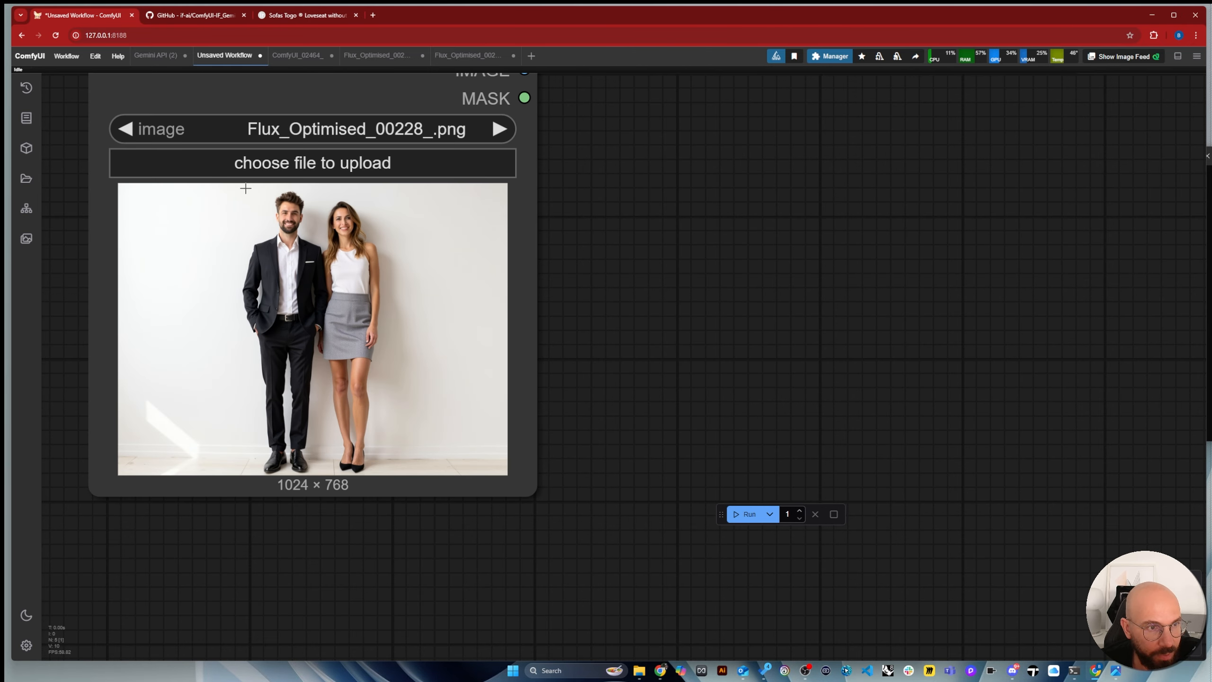
scroll(284, 530, "down", 8)
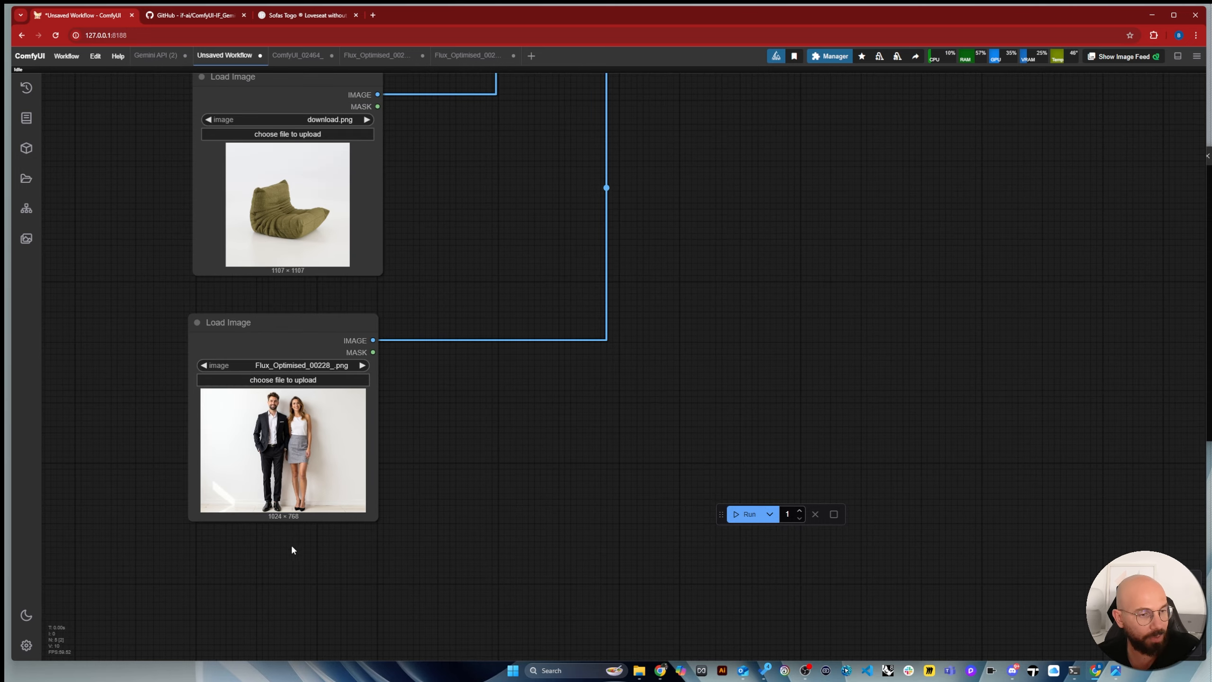
scroll(295, 553, "up", 2)
scroll(247, 553, "down", 4)
scroll(248, 553, "up", 5)
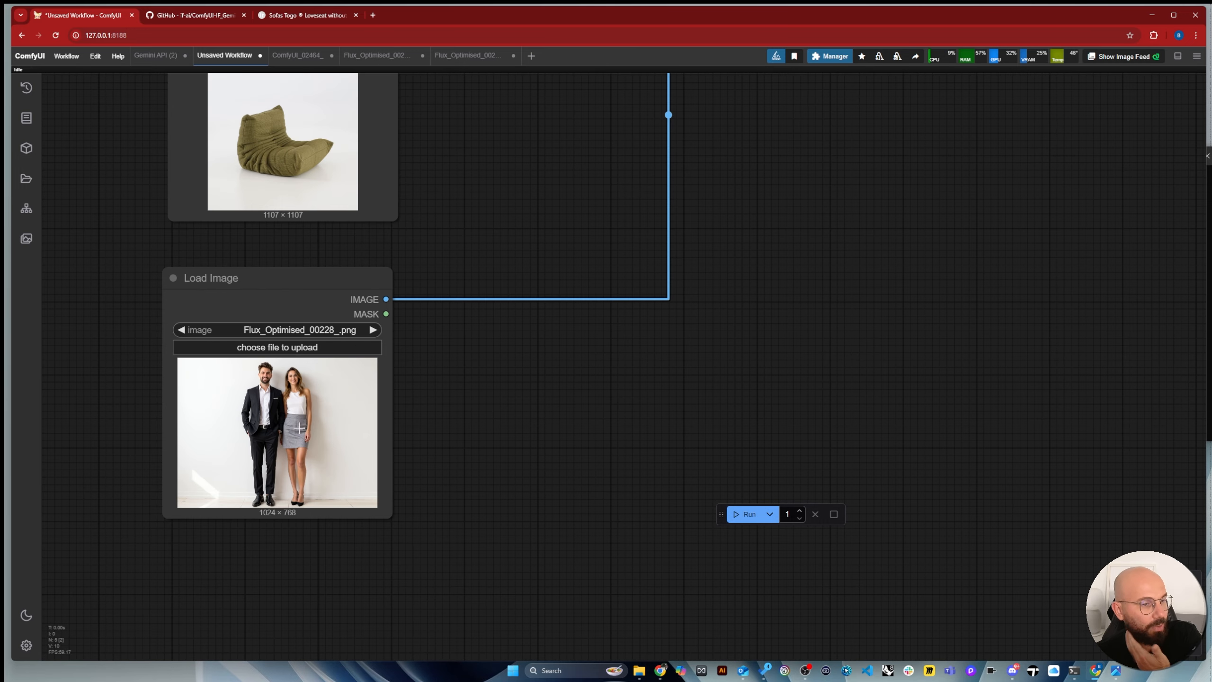
scroll(272, 469, "down", 2)
scroll(270, 441, "up", 12)
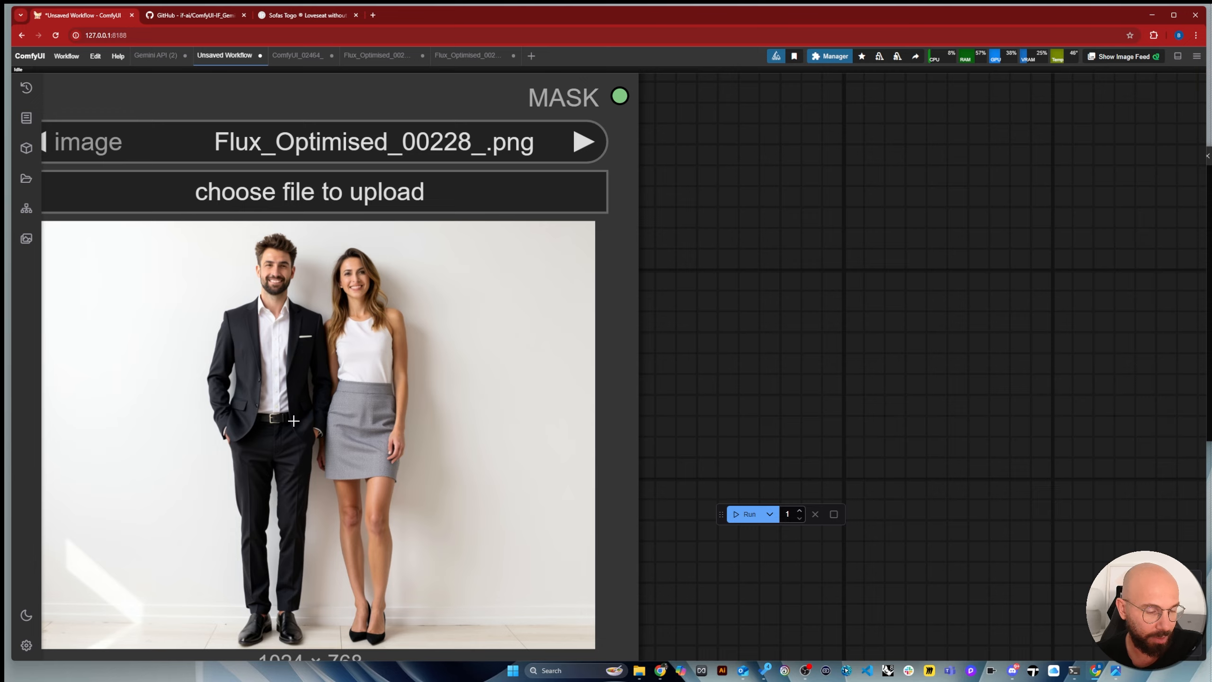
scroll(293, 421, "down", 10)
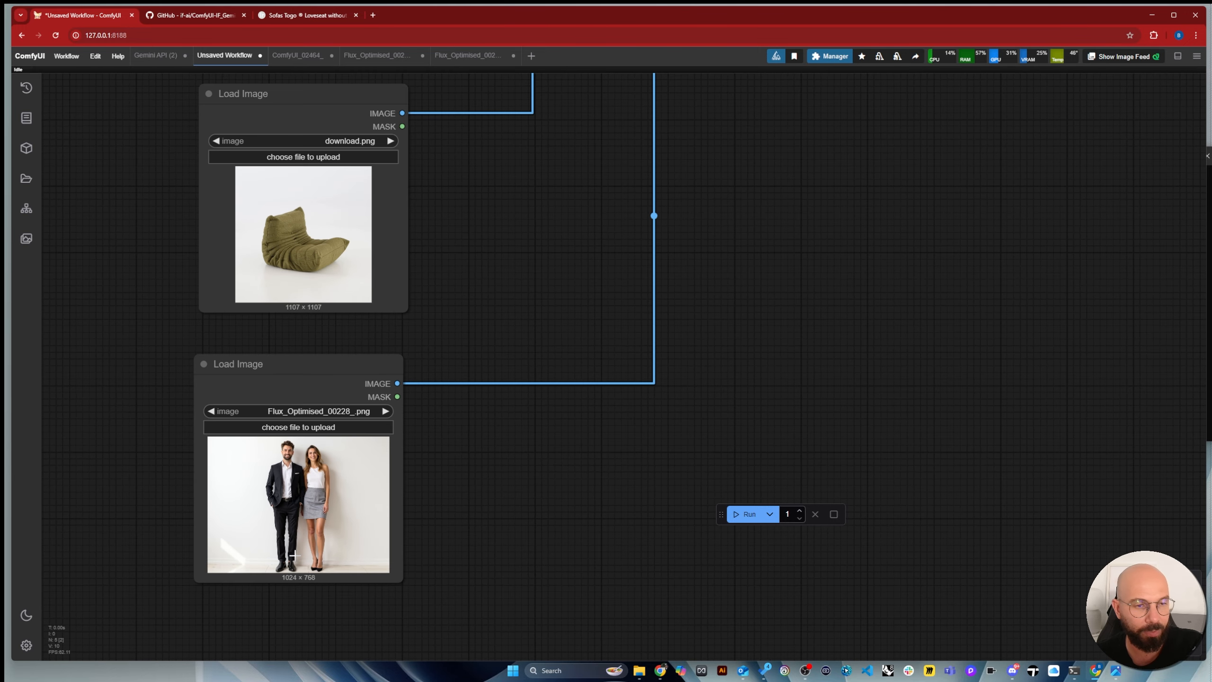
scroll(295, 555, "down", 10)
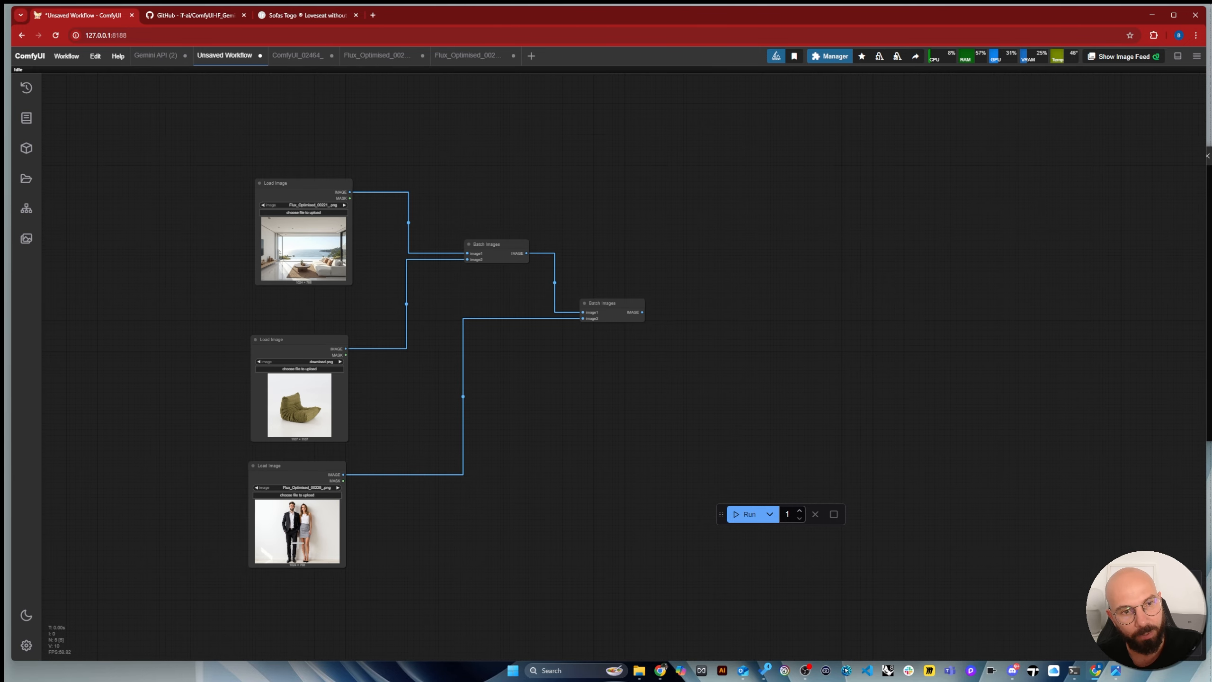
Add an IF LLM Gemini AI node and connect the second Batch Images node's output to its images input
scroll(667, 332, "up", 7)
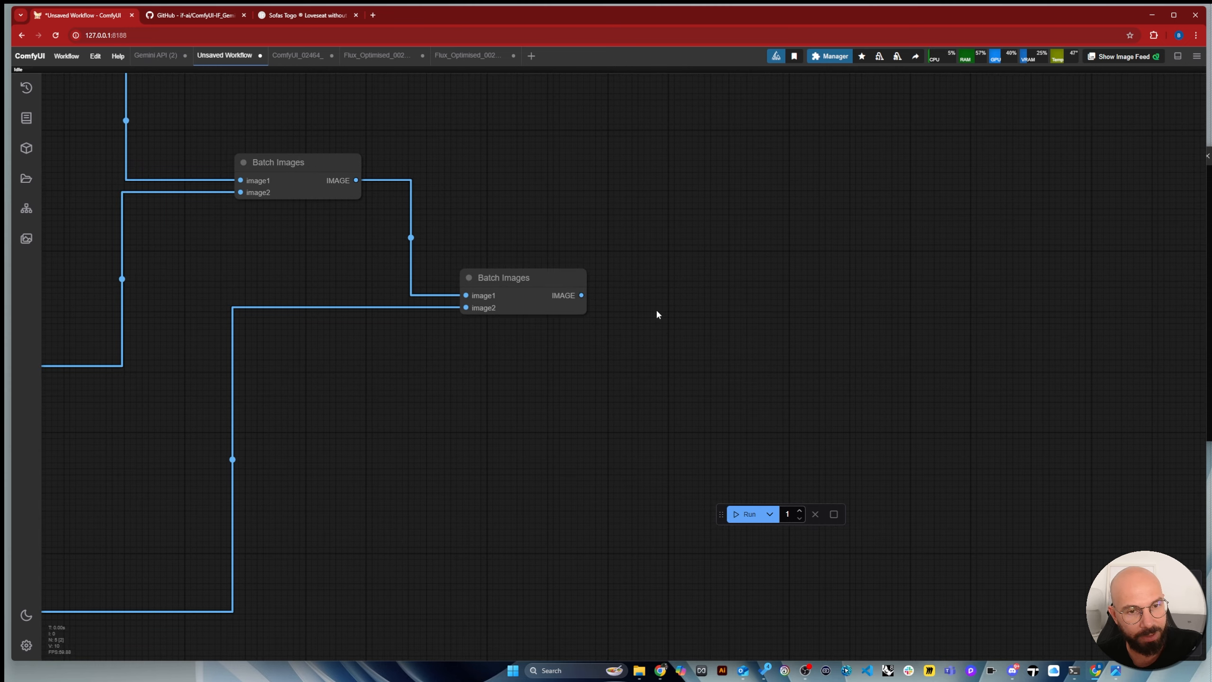
left_click_drag(568, 284, 550, 268)
scroll(433, 341, "down", 3)
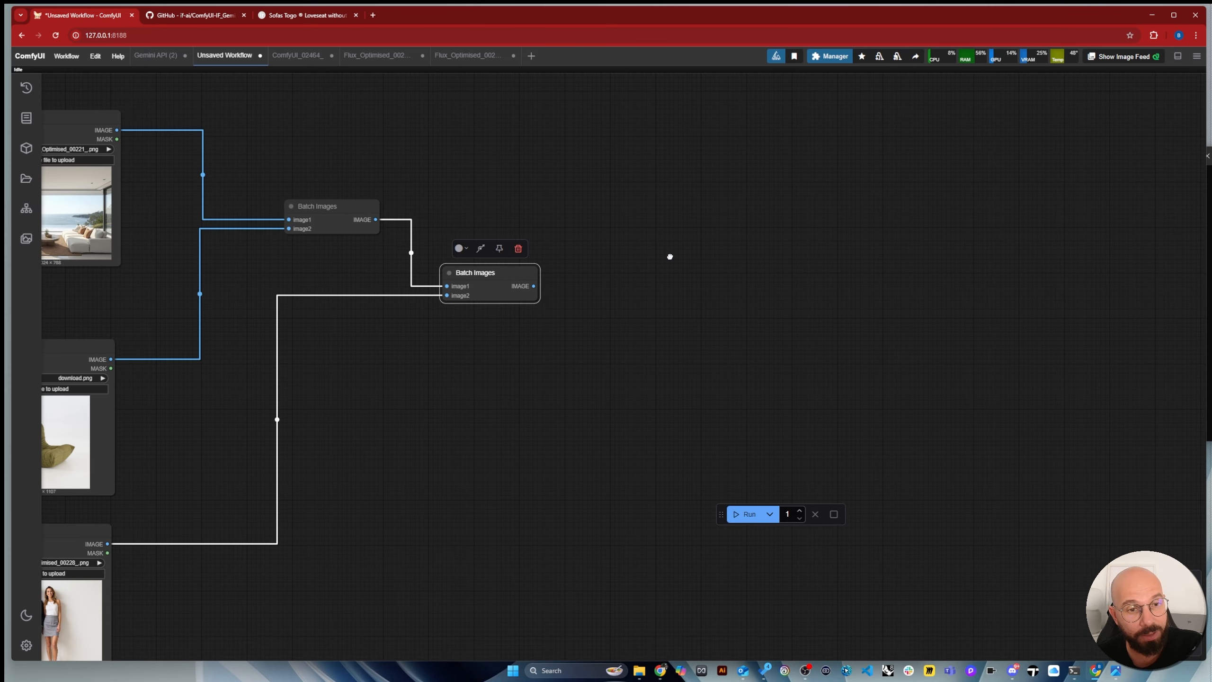
double_click(670, 256)
type("if")
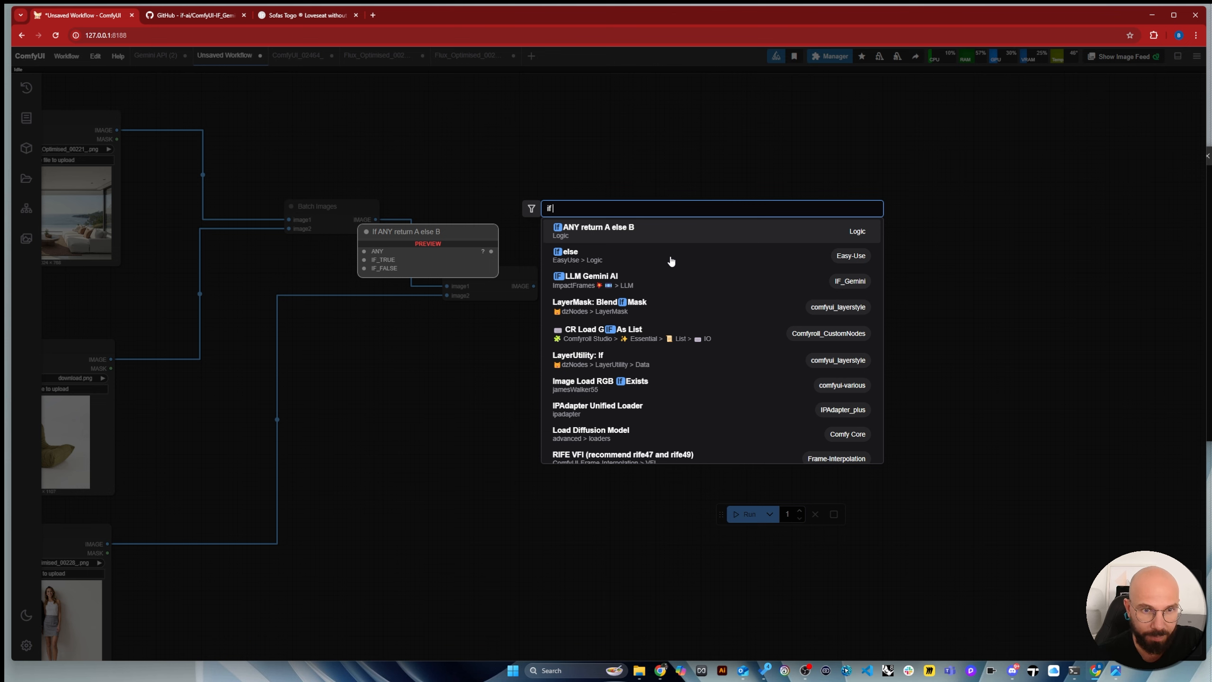
left_click(676, 284)
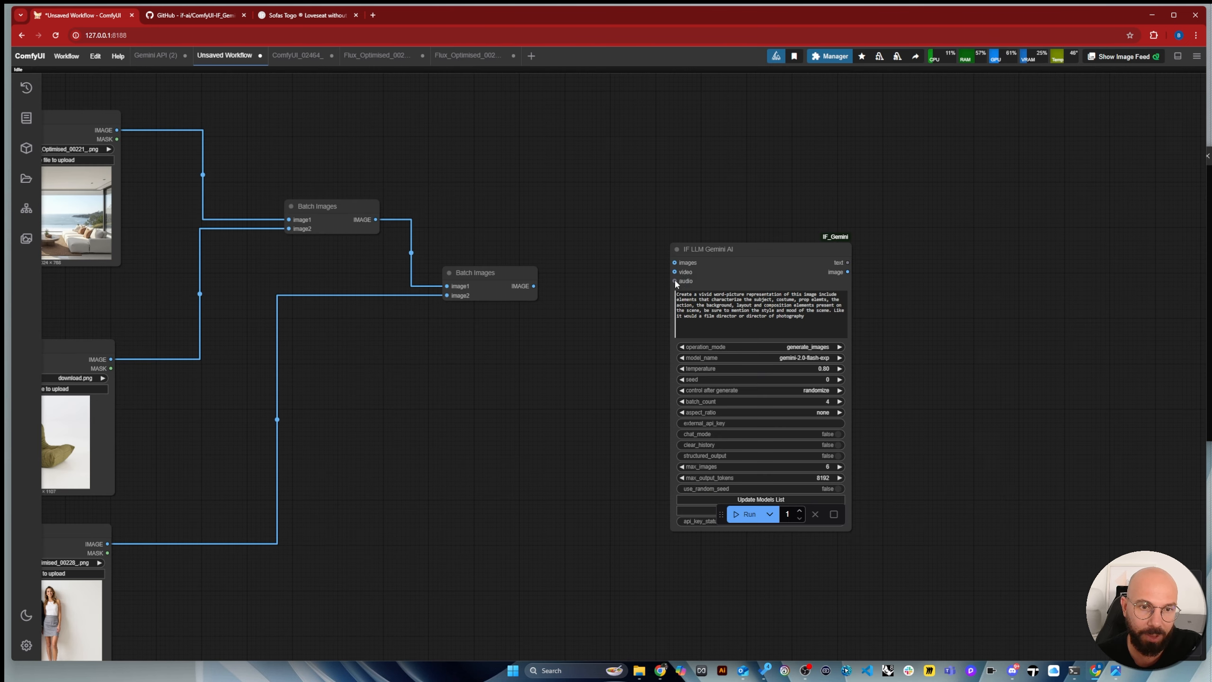
left_click_drag(675, 279, 620, 262)
left_click_drag(533, 286, 740, 221)
Set the IF LLM Gemini AI node's aspect_ratio to 16:9
scroll(597, 206, "down", 2)
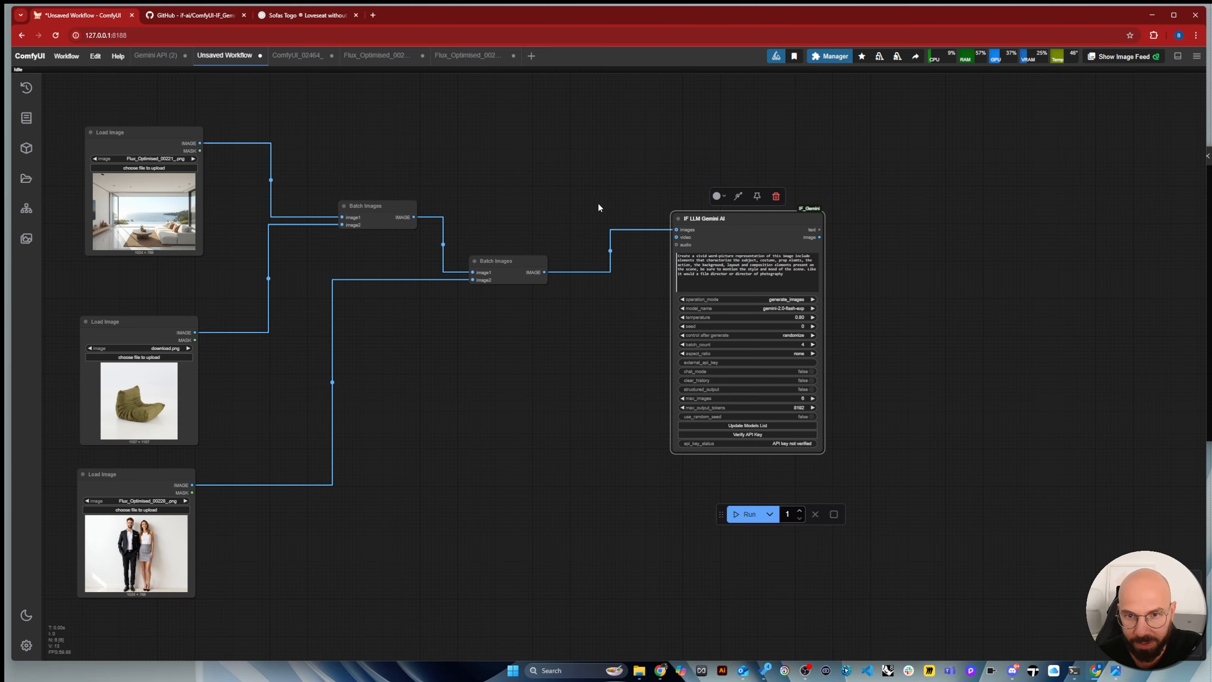
scroll(923, 397, "up", 4)
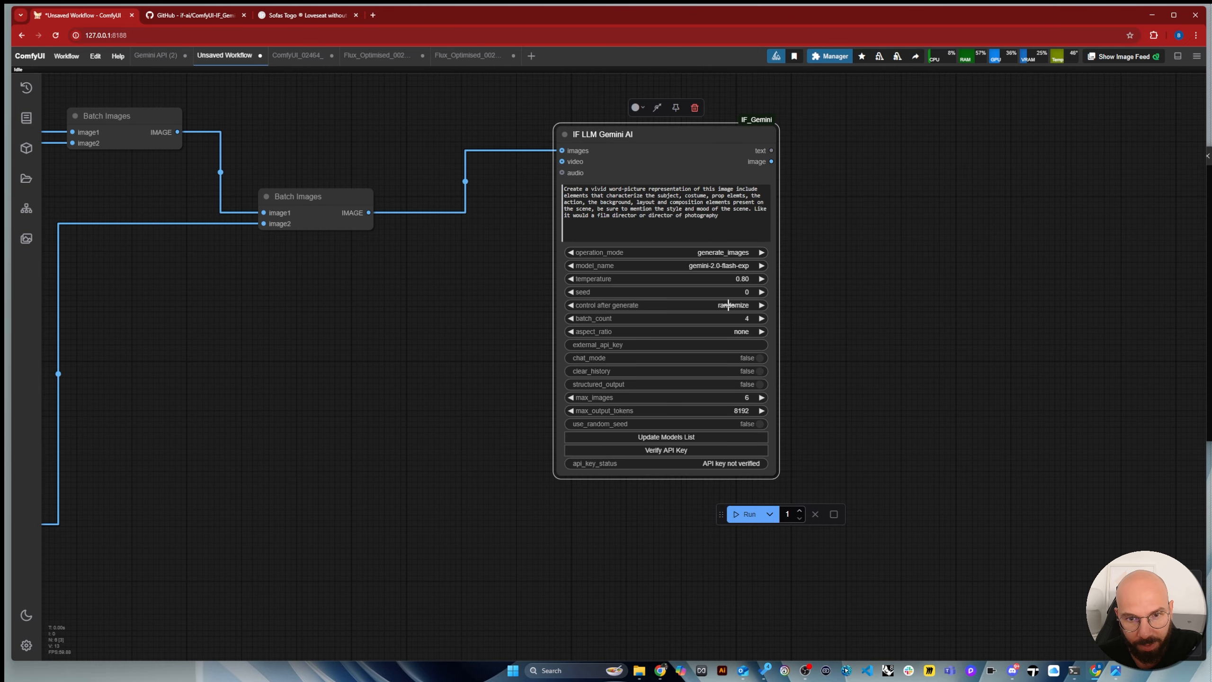
left_click(731, 333)
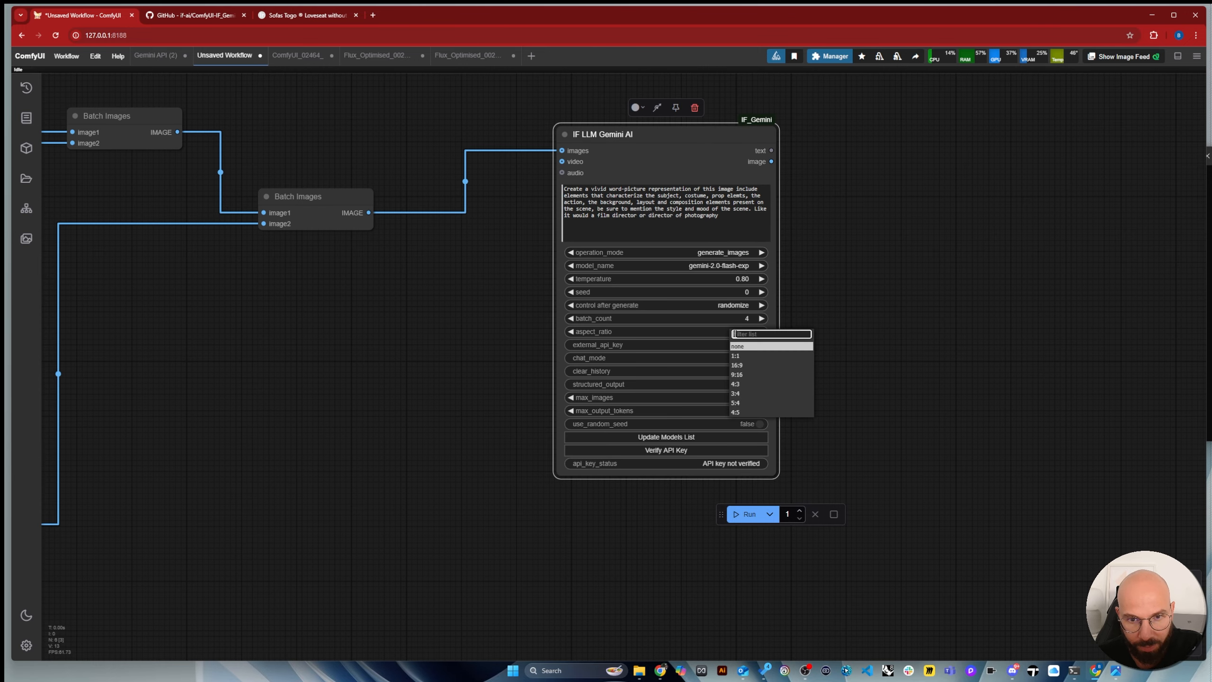
scroll(883, 311, "down", 4)
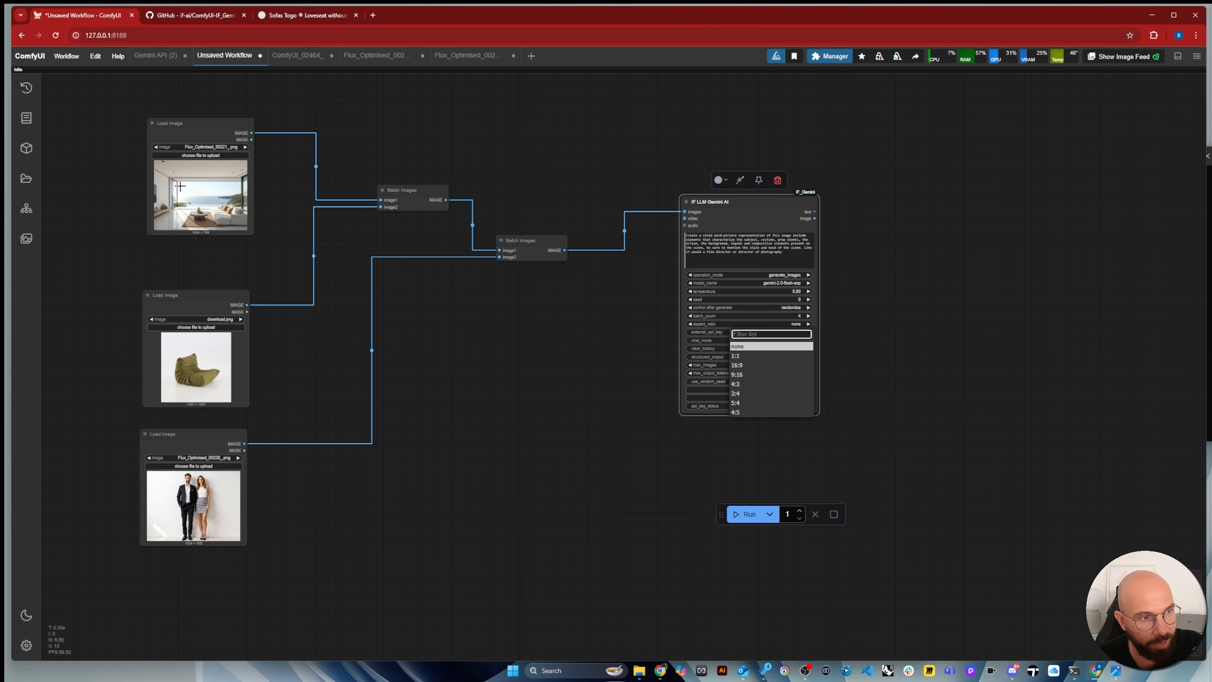
left_click(769, 366)
scroll(839, 353, "up", 5)
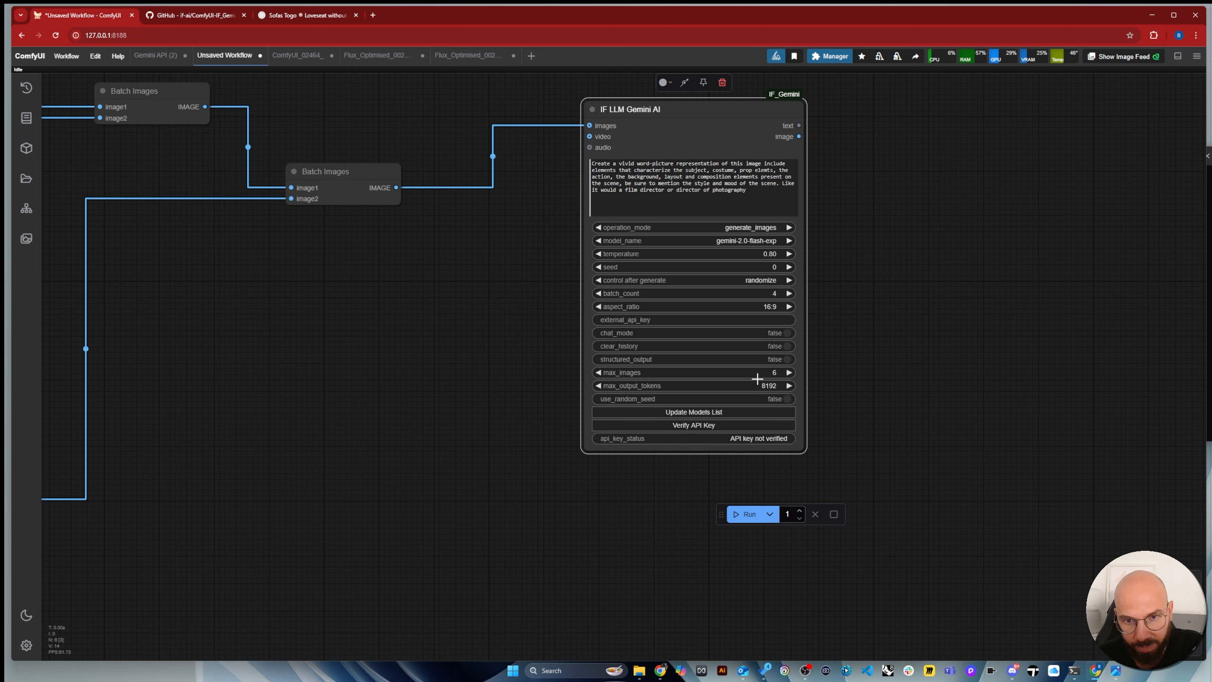
Inspect the value entry for external_api_key on the IF LLM Gemini AI node and leave it empty
left_click(746, 320)
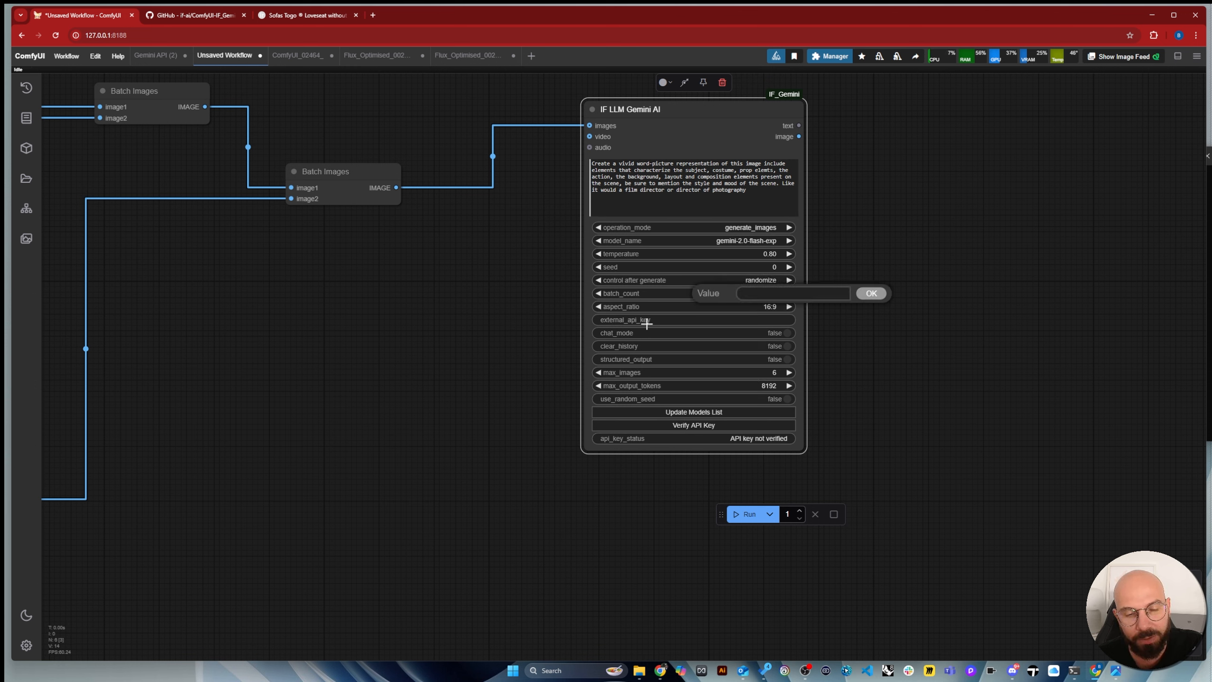
left_click(510, 336)
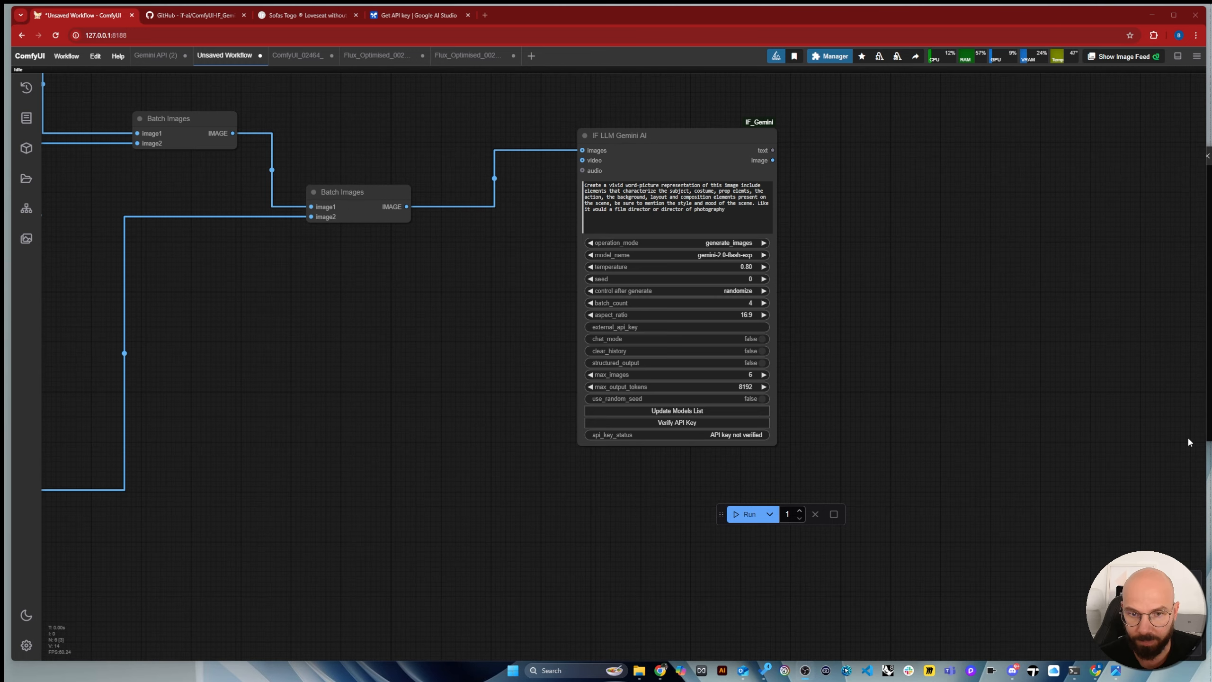
scroll(801, 388, "up", 3)
left_click(738, 316)
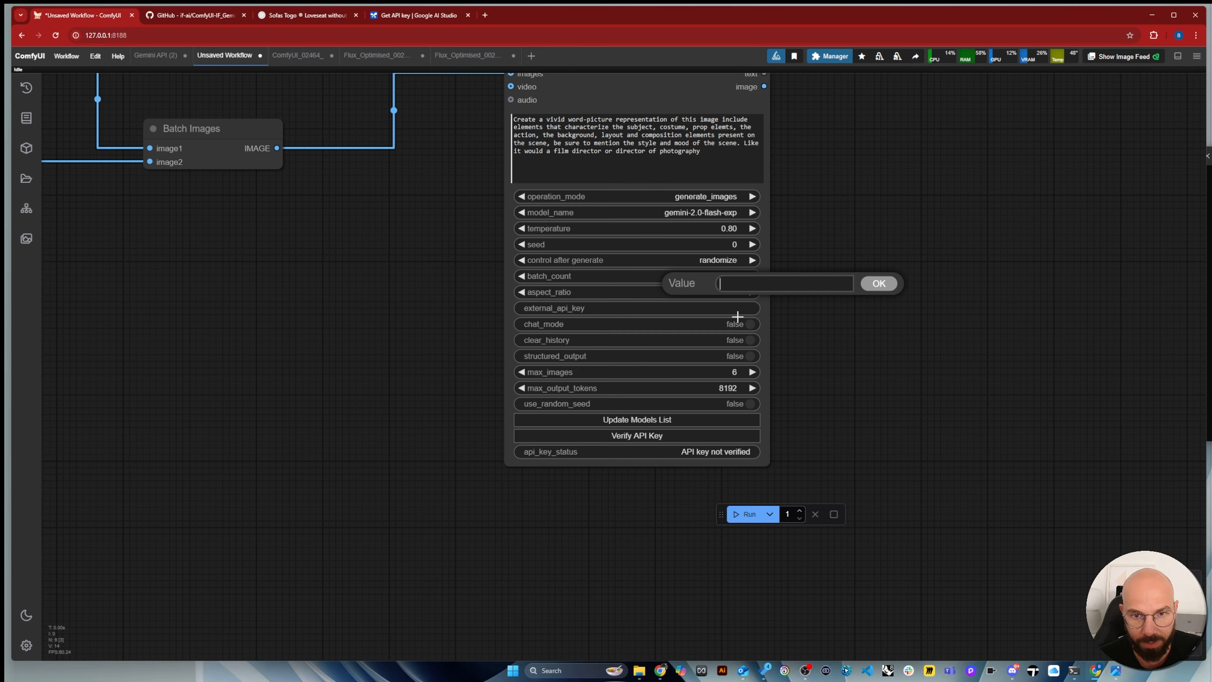
scroll(476, 378, "down", 2)
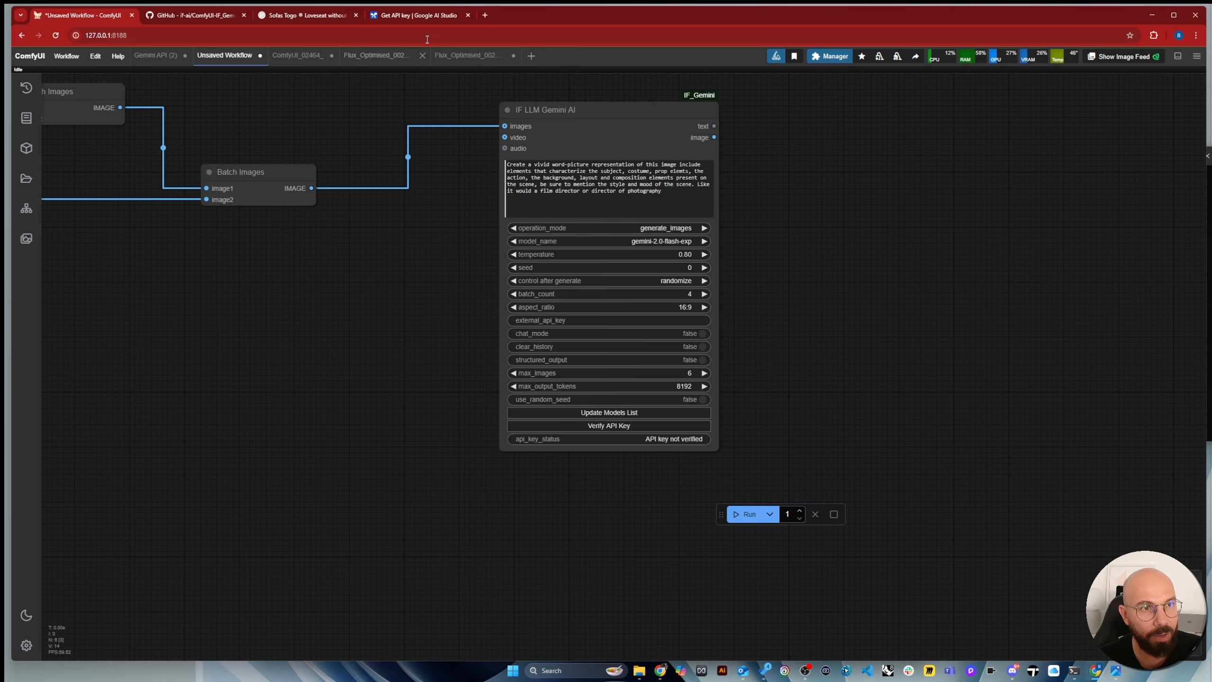
Check the Google AI Studio API key page and its address, and return to the Gemini node's external_api_key setting in ComfyUI
left_click(424, 18)
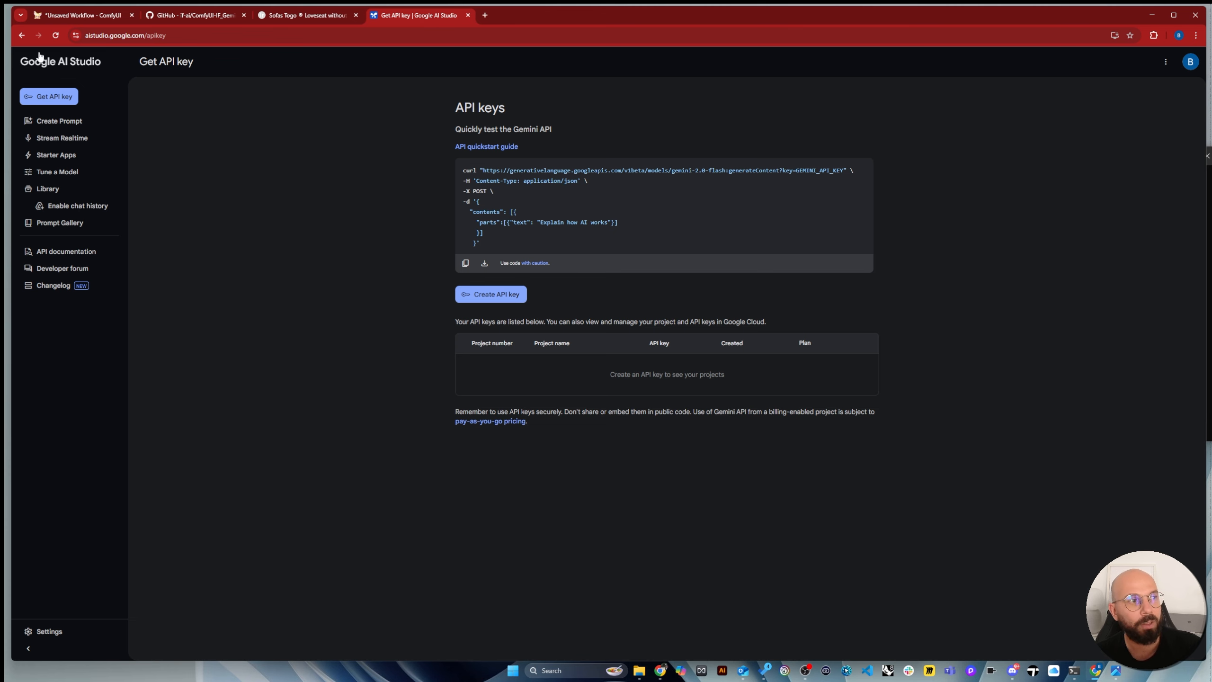
left_click(192, 36)
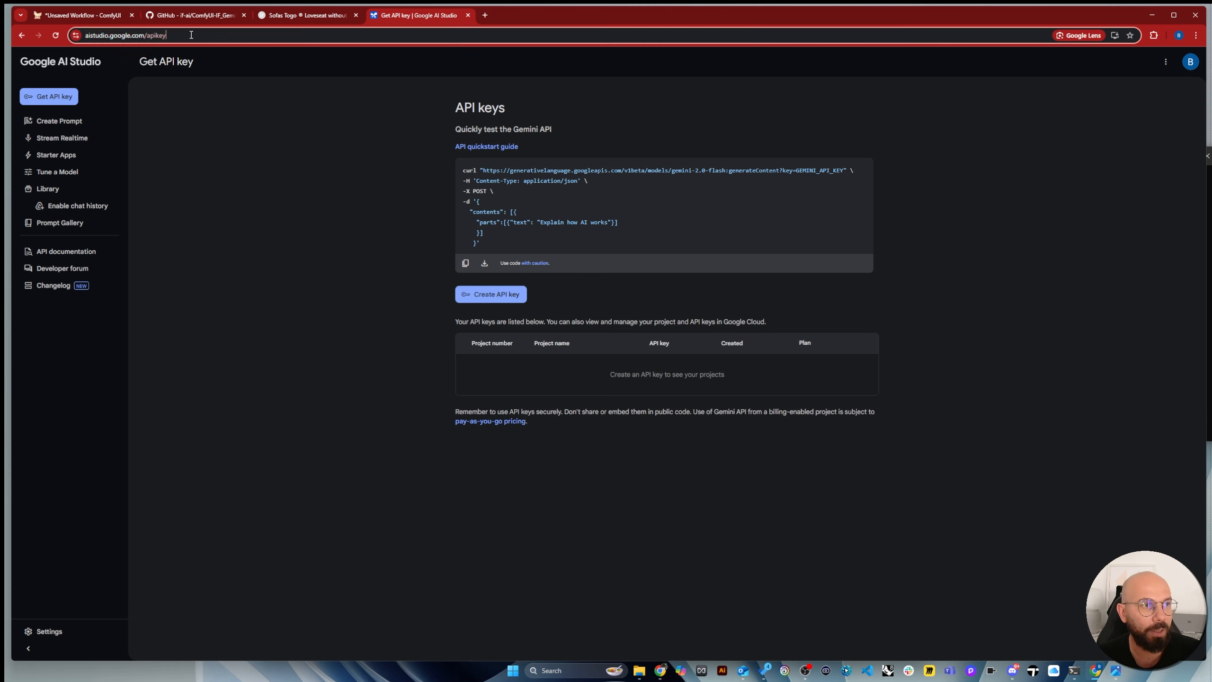
left_click(242, 168)
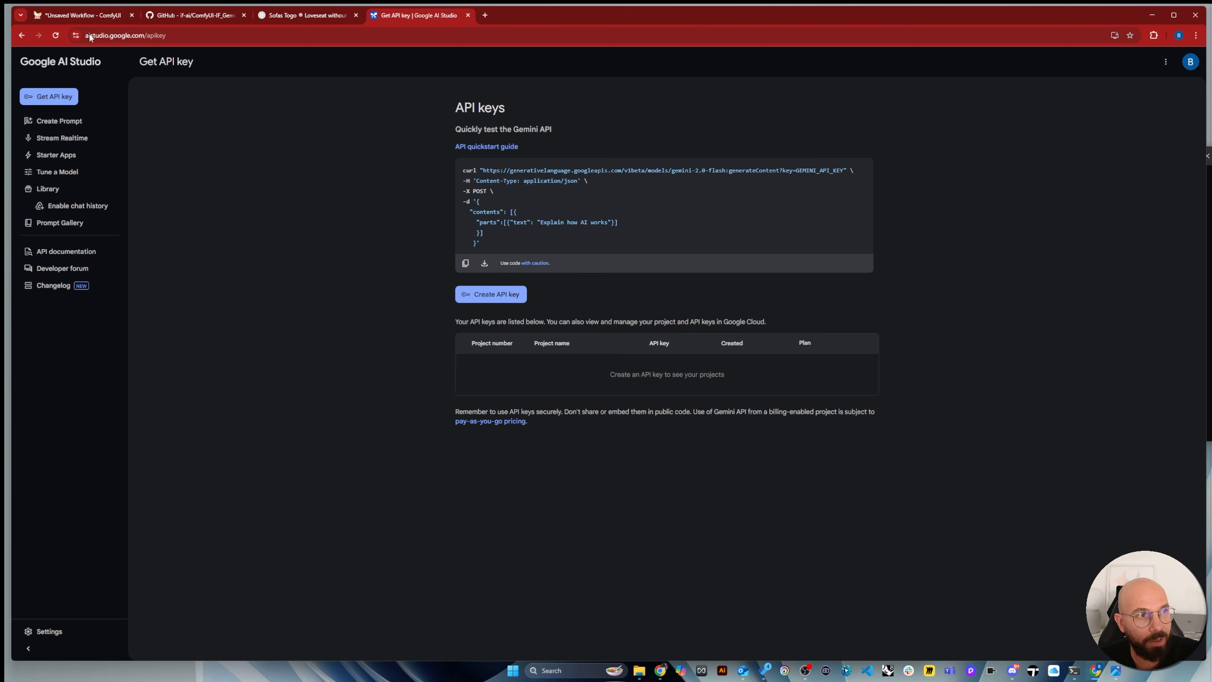
left_click(83, 14)
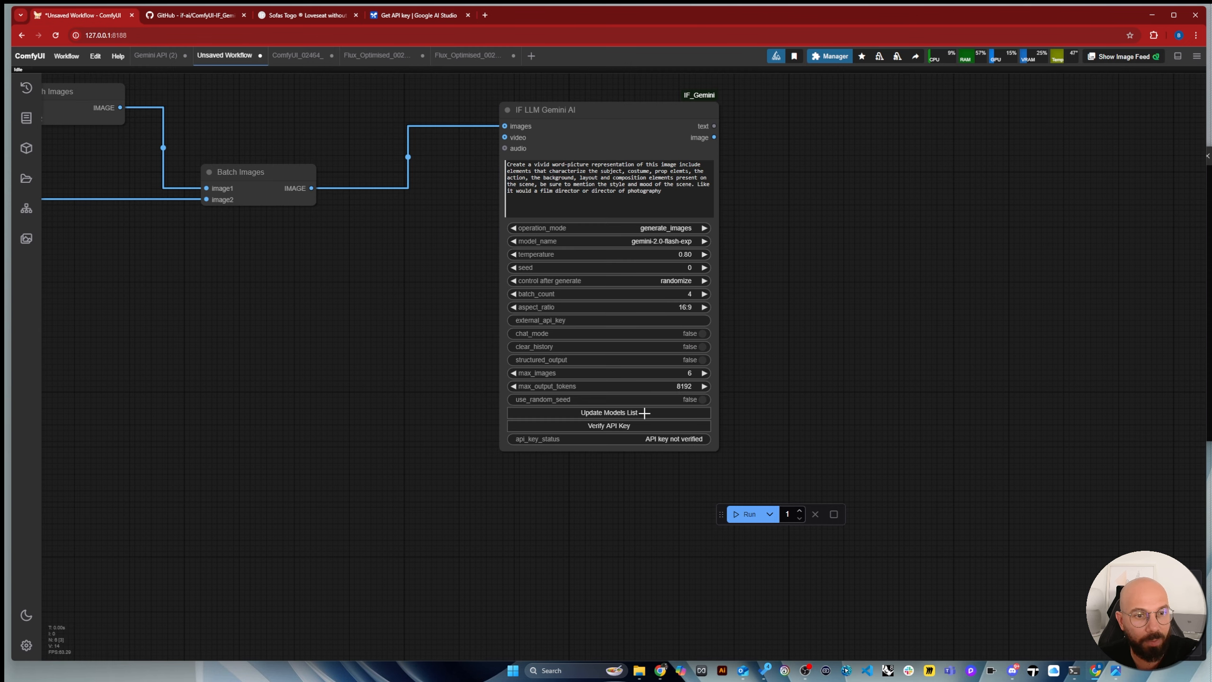
left_click(667, 319)
scroll(692, 315, "up", 3)
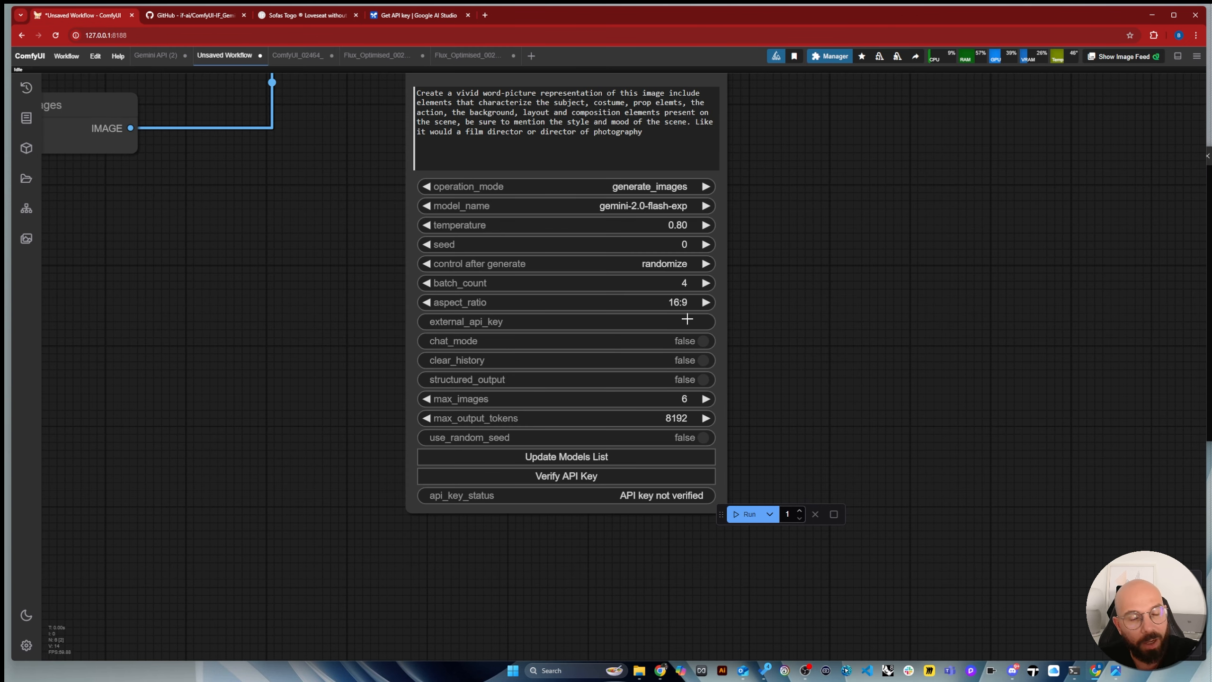
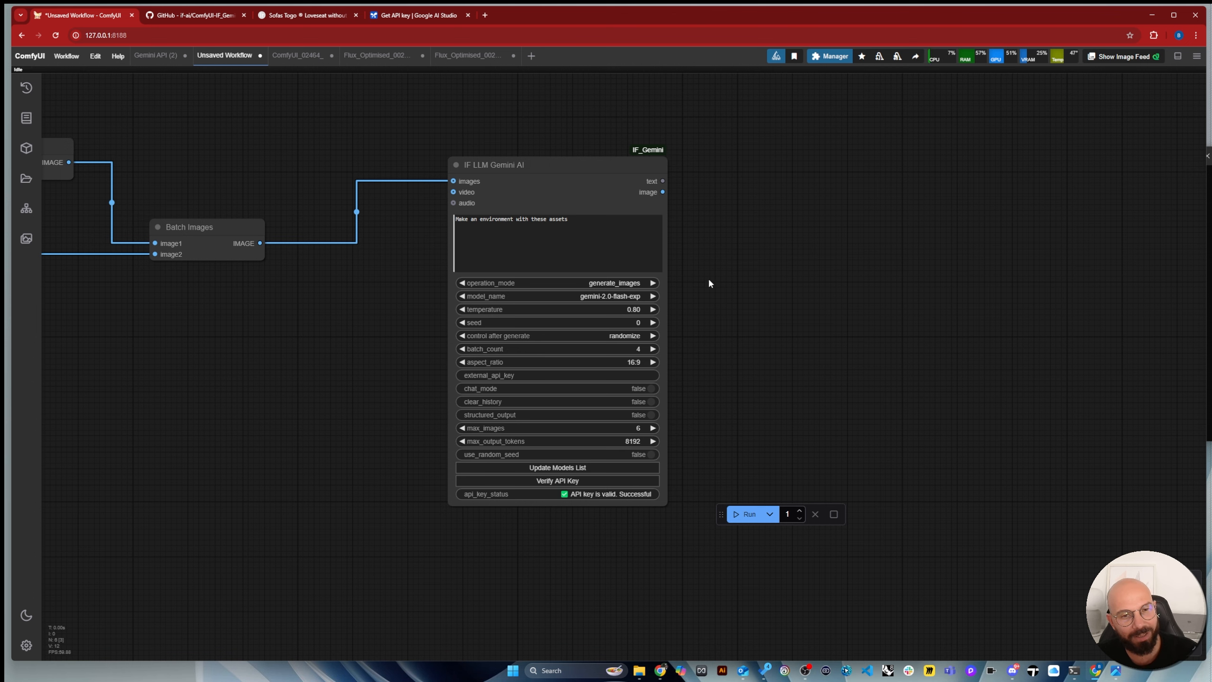
Add a Preview Image node and connect the IF LLM Gemini AI node's image output to its images input
double_click(802, 245)
type("pre")
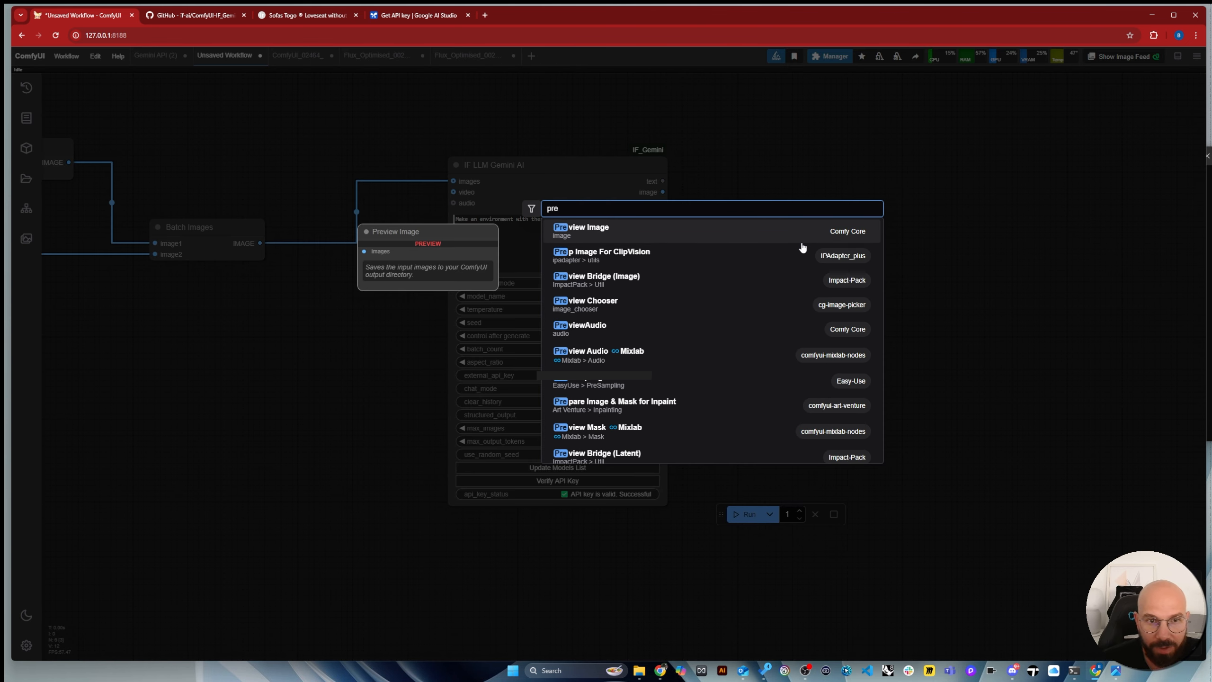
left_click(801, 237)
left_click_drag(663, 192, 824, 178)
Add a Save Image node below the Preview Image node and connect the IF LLM Gemini AI node's image output to its images input
double_click(844, 311)
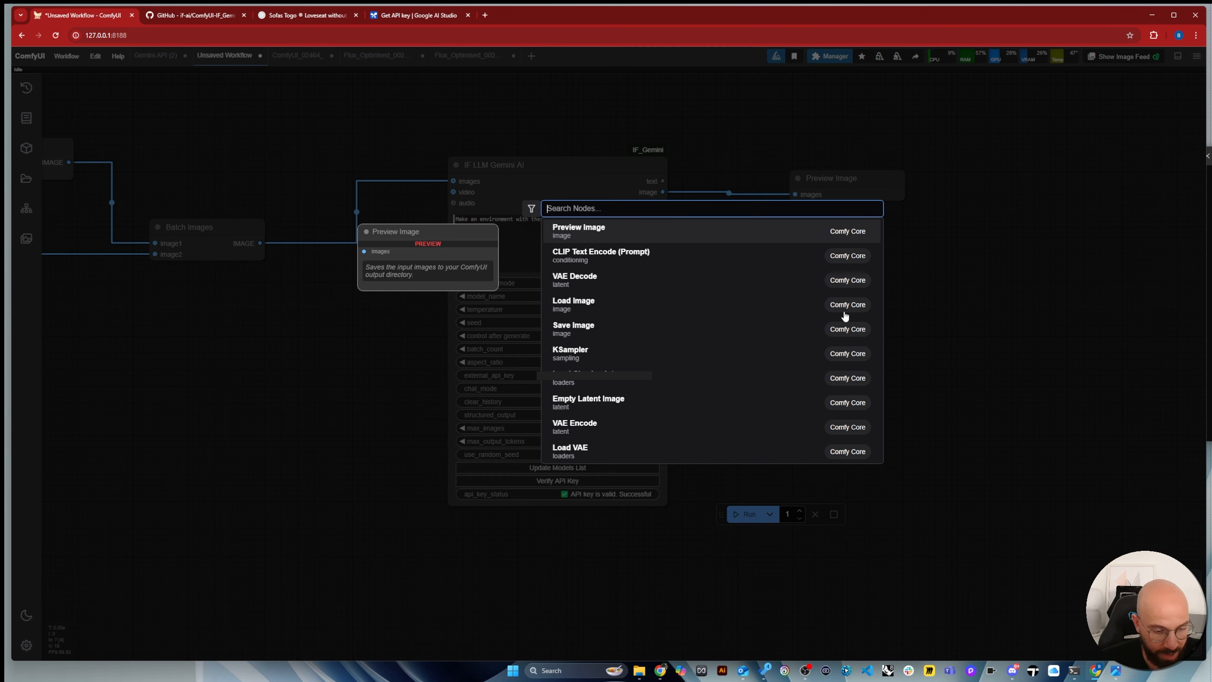
type("save")
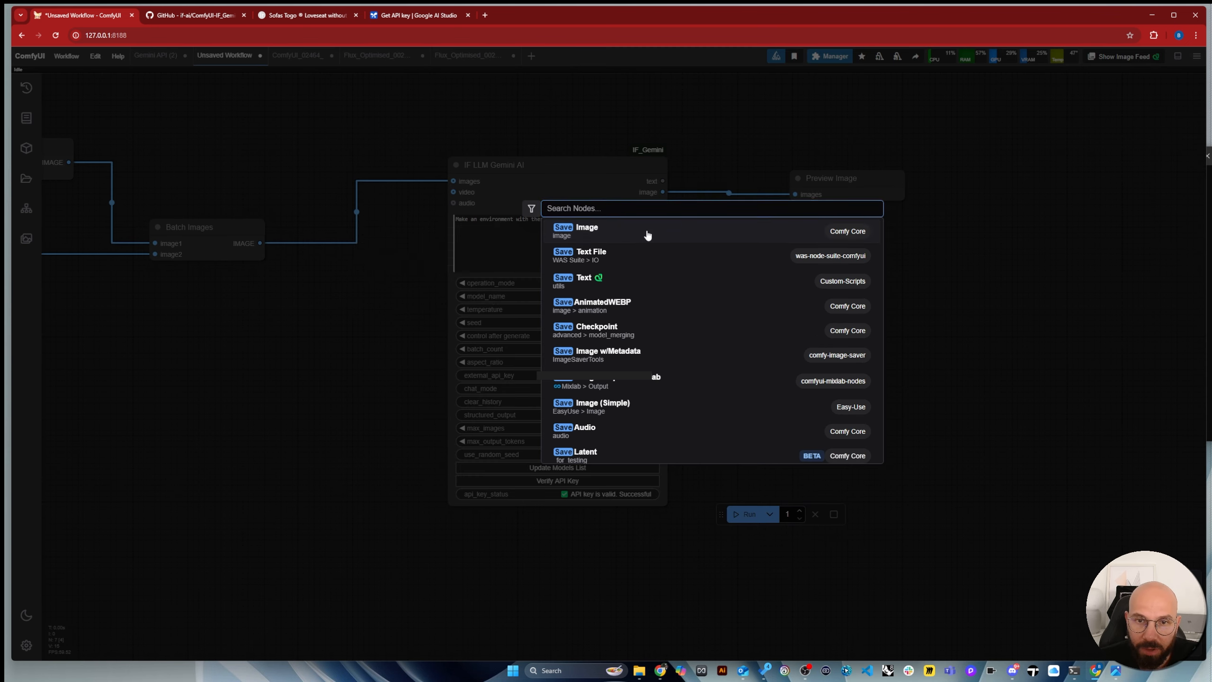
left_click(648, 235)
left_click_drag(663, 192, 797, 302)
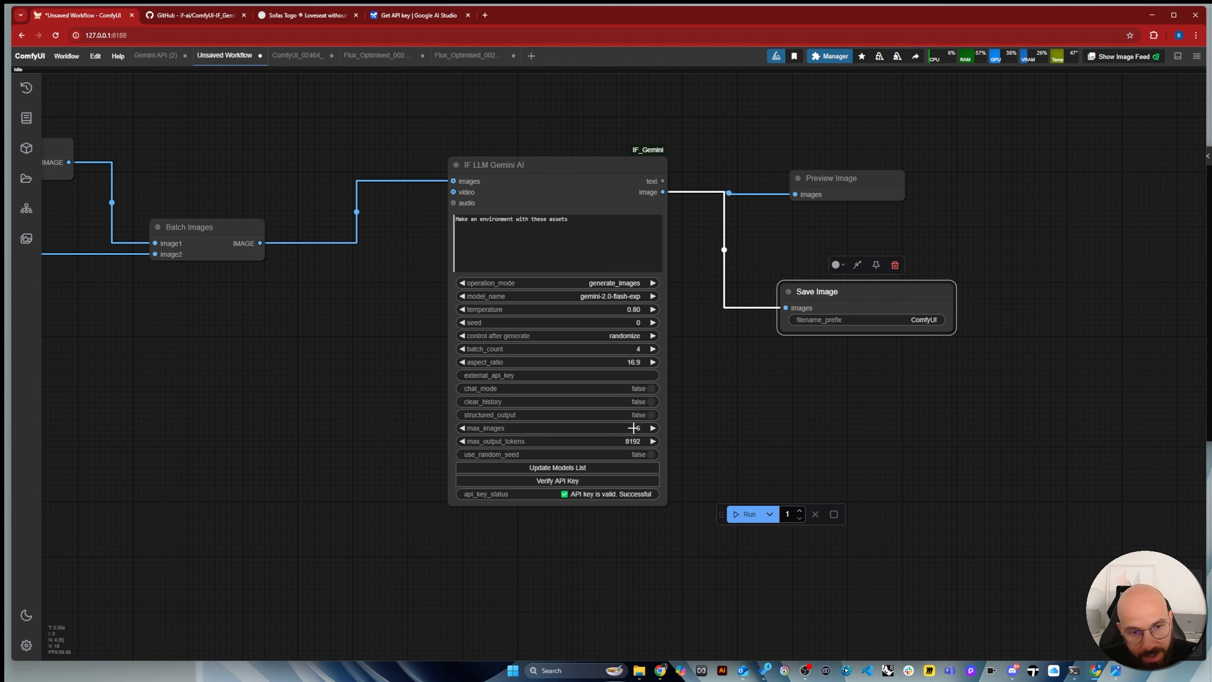
Run the workflow and view each generated image enlarged in the Preview Image node
left_click(737, 521)
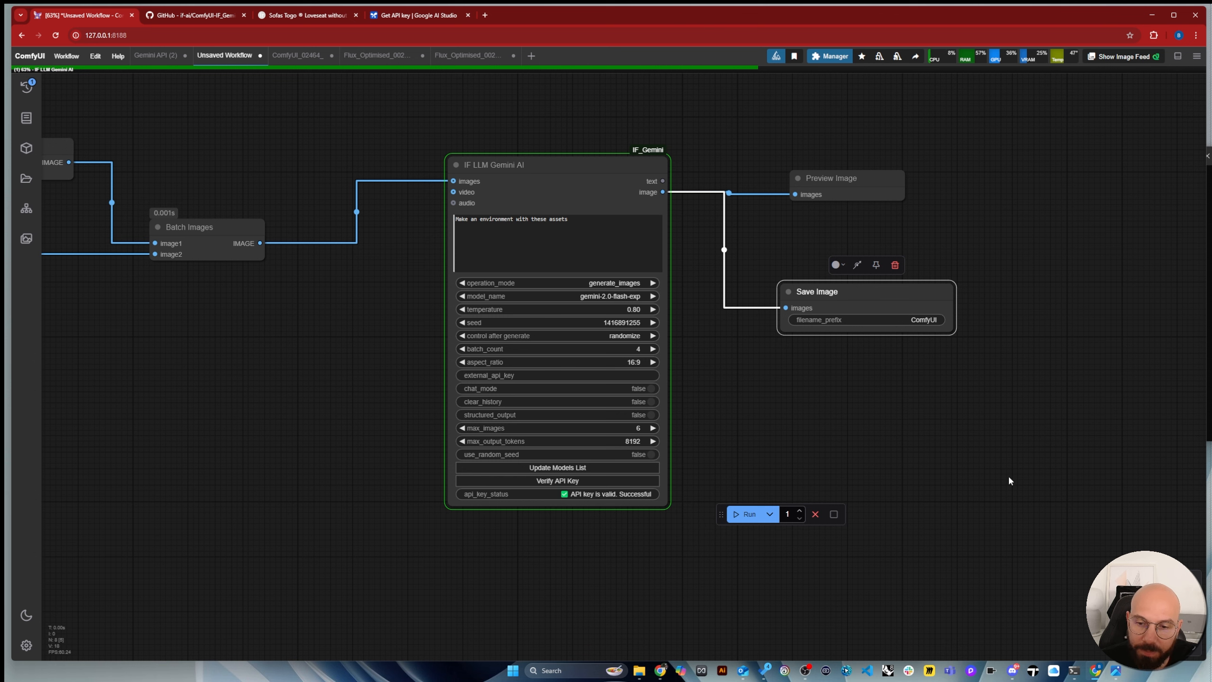
mouse_move(1075, 671)
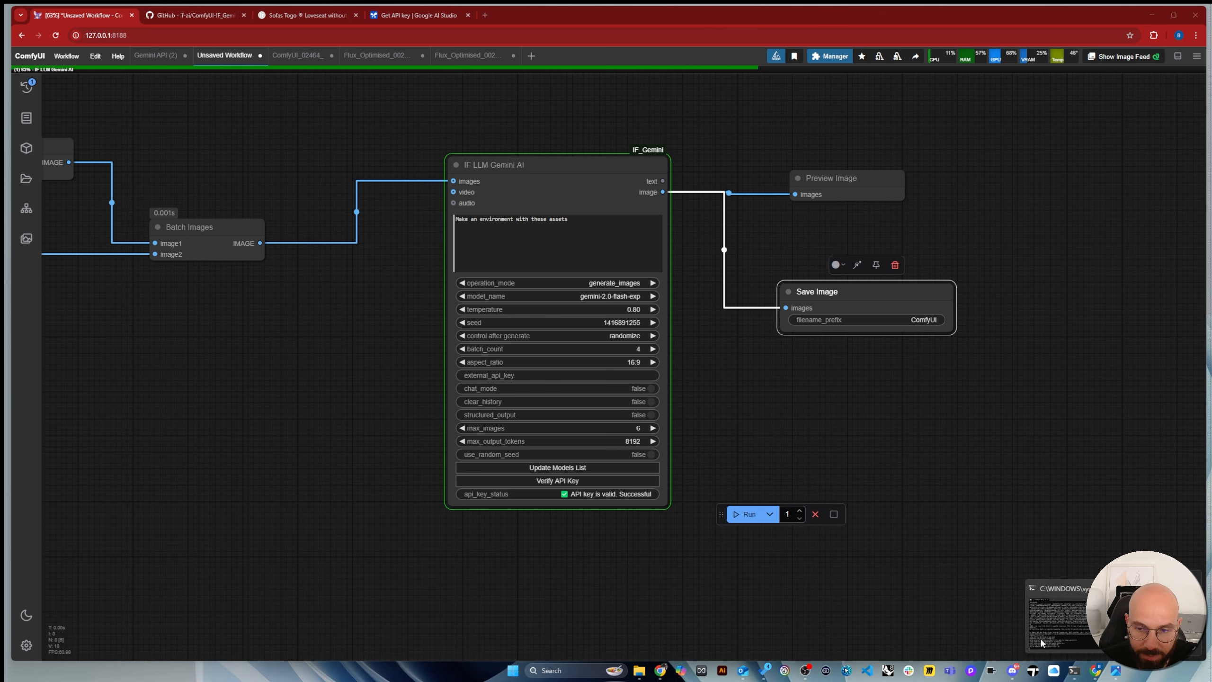
scroll(930, 224, "up", 15)
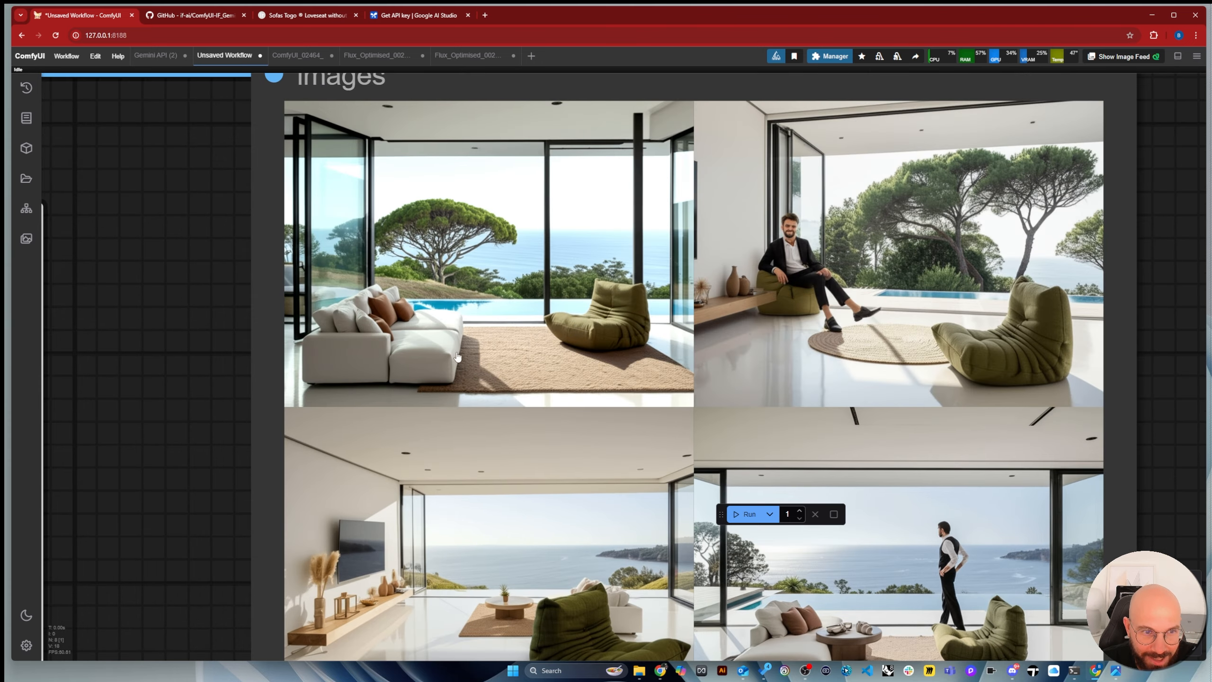
left_click(423, 357)
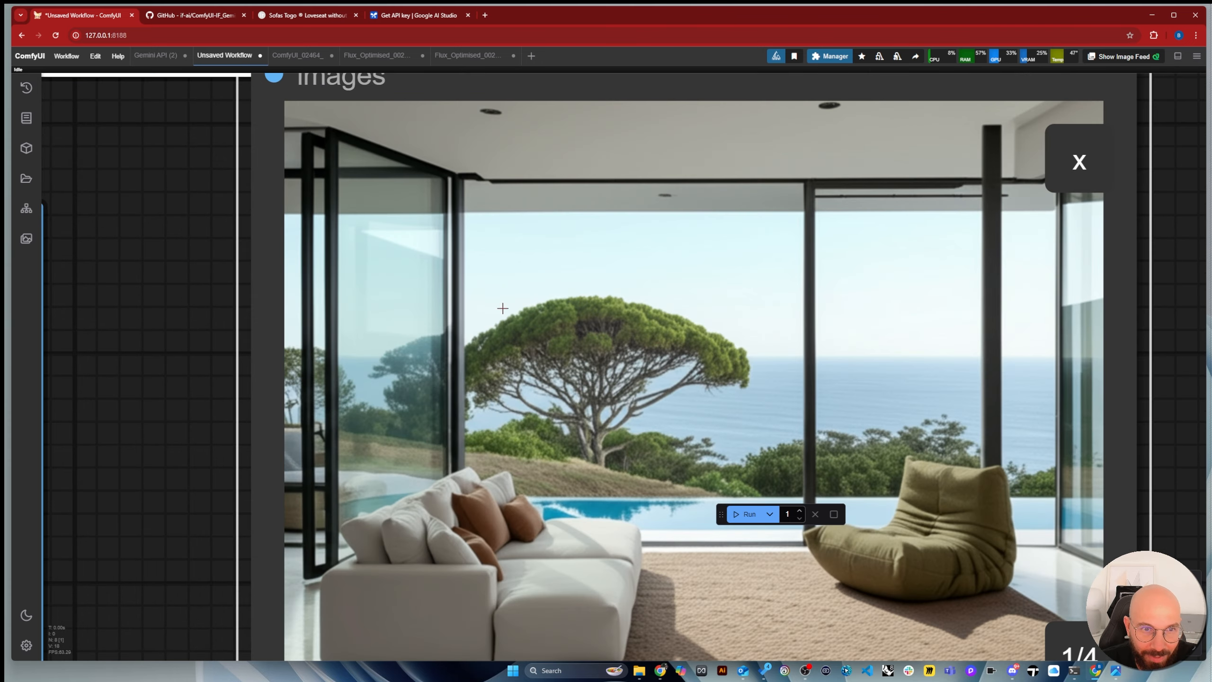
scroll(348, 286, "down", 5)
scroll(773, 528, "up", 2)
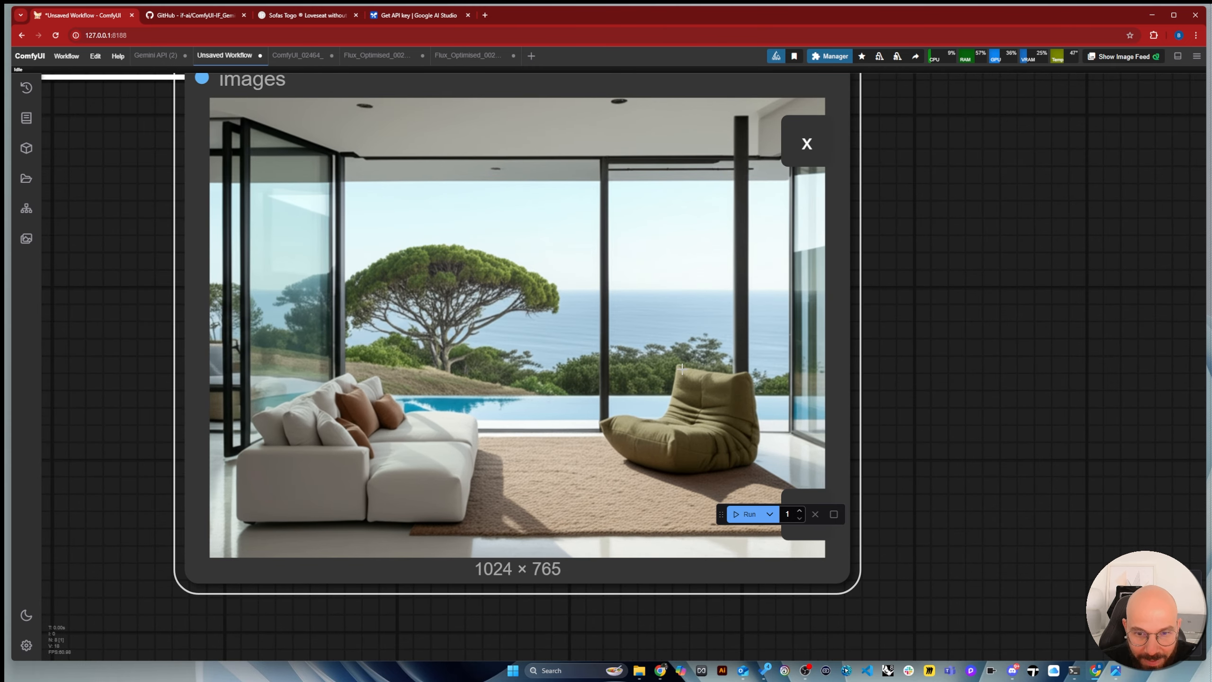
scroll(778, 487, "down", 3)
left_click(777, 480)
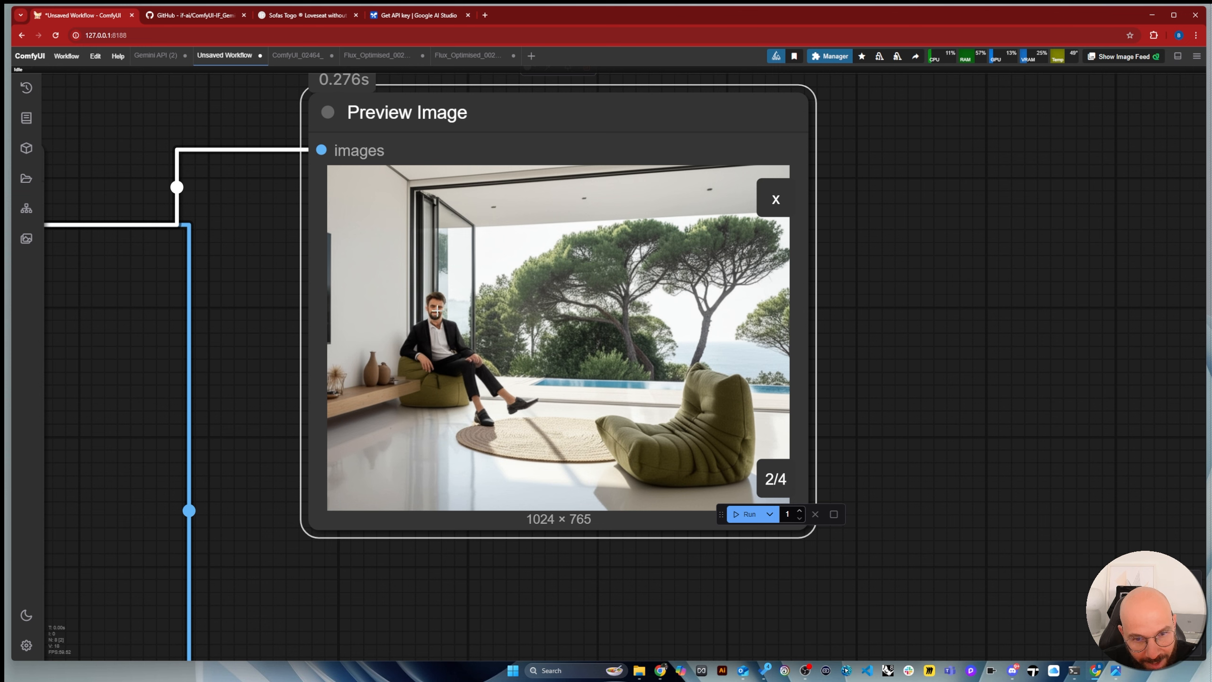
left_click(786, 484)
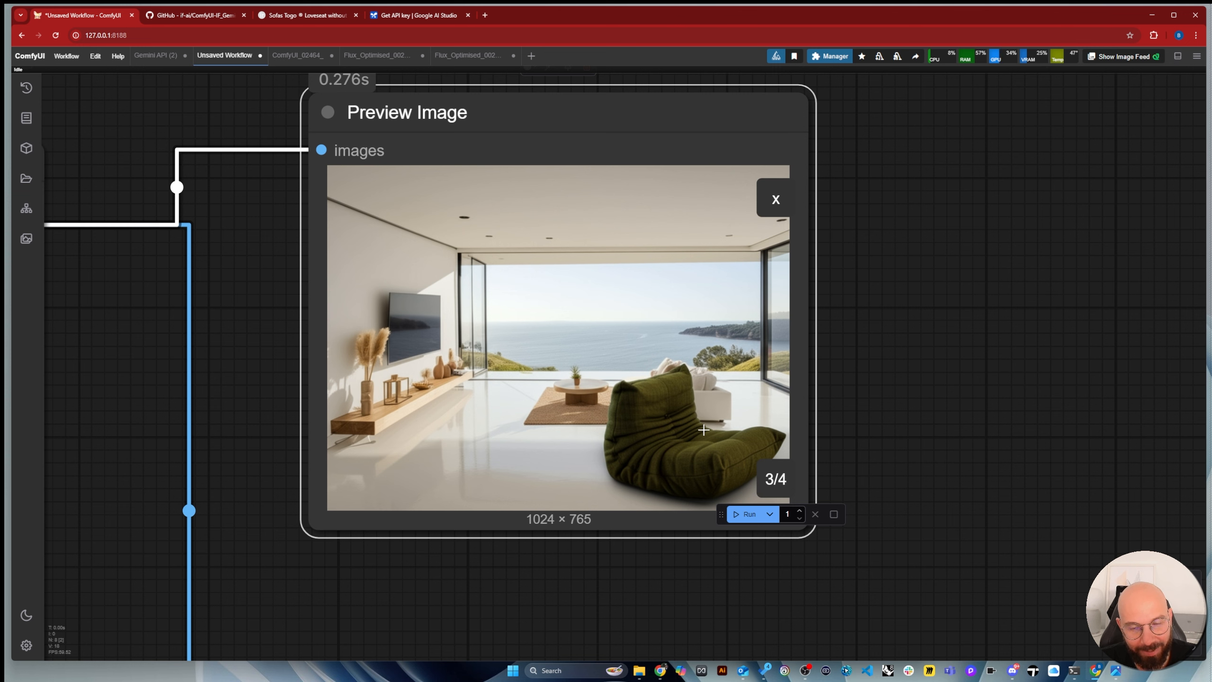
left_click(781, 485)
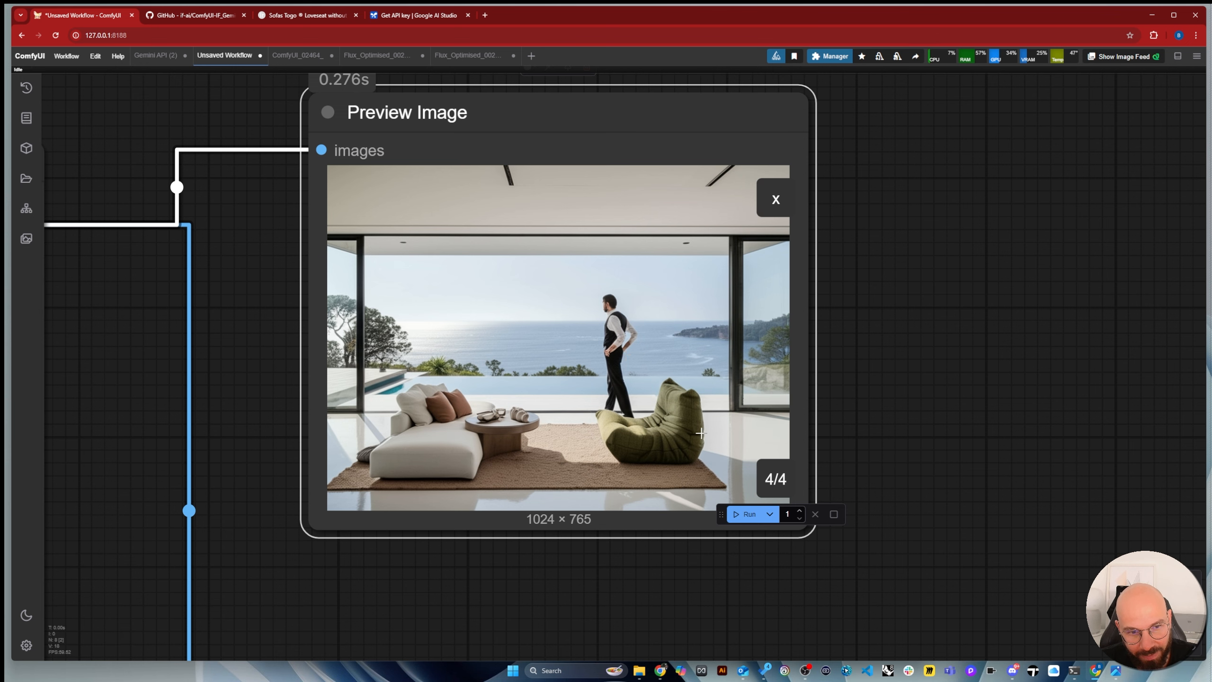
Run the workflow again and enlarge the first newly generated image in the Preview Image node
key("ctrl+Return")
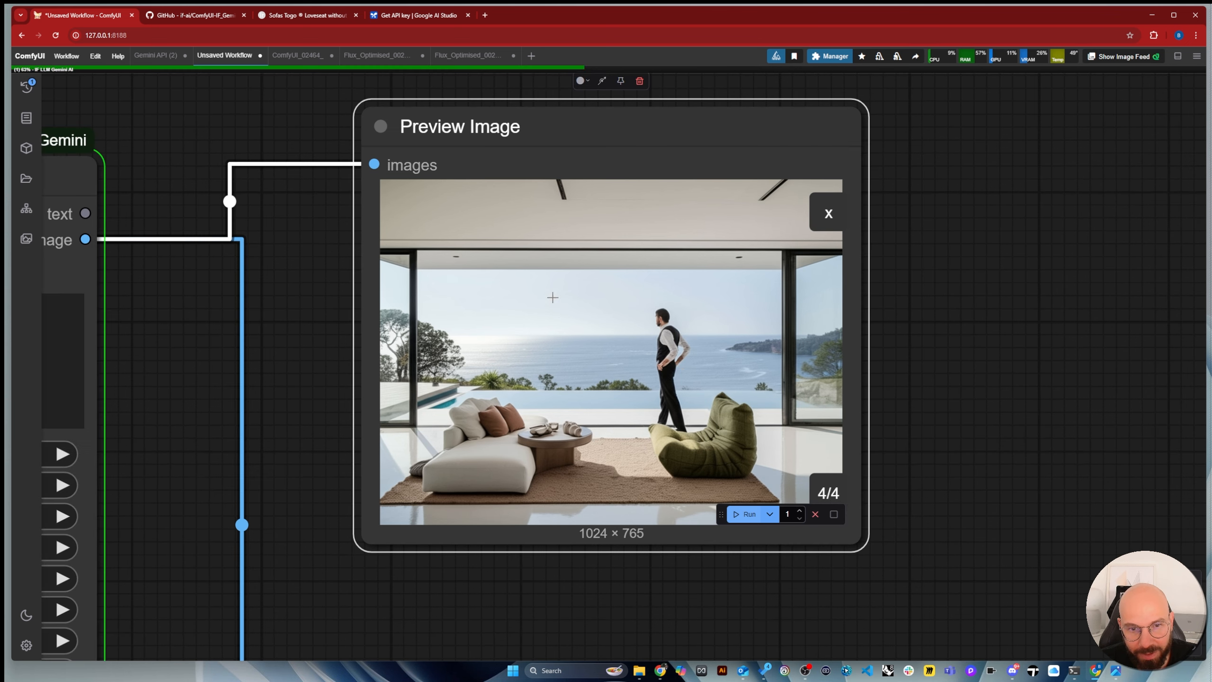
scroll(382, 266, "down", 3)
scroll(800, 323, "up", 4)
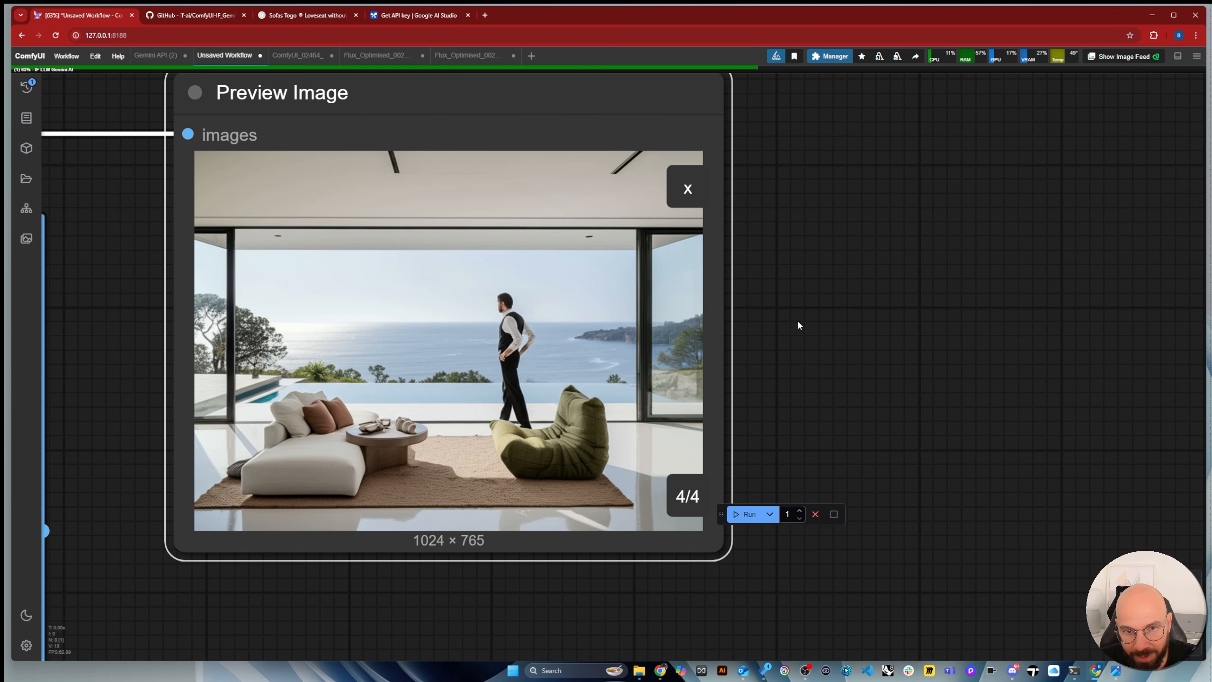
scroll(862, 316, "up", 1)
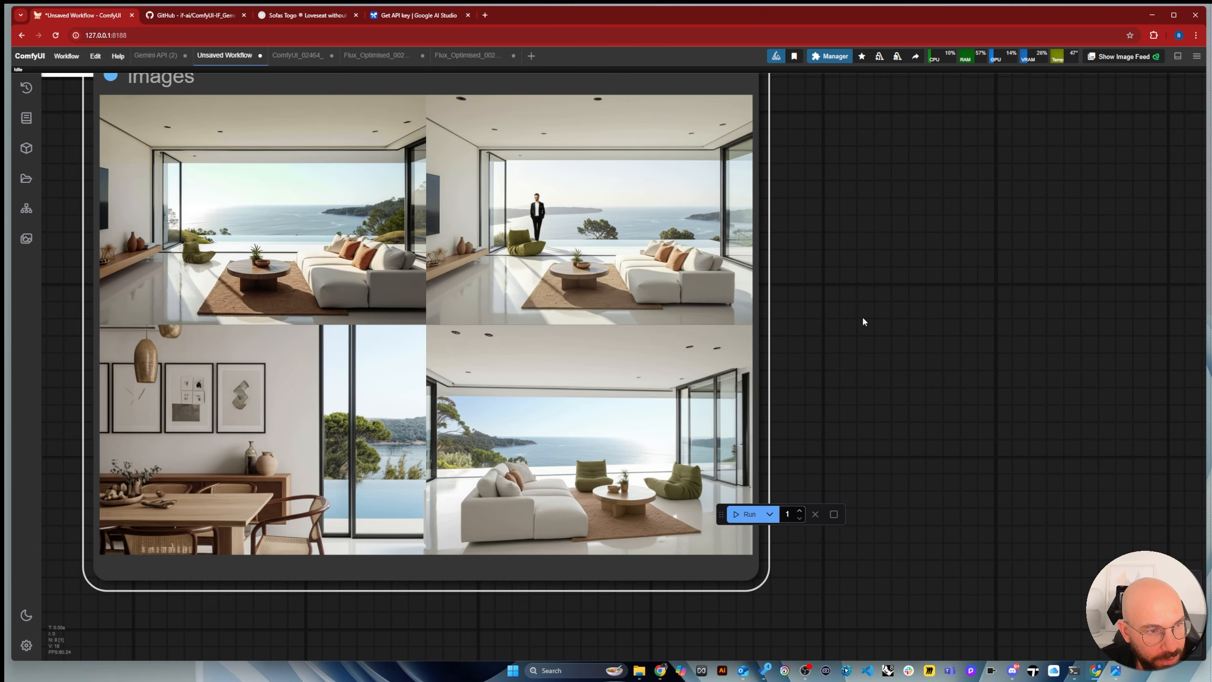
scroll(862, 316, "down", 1)
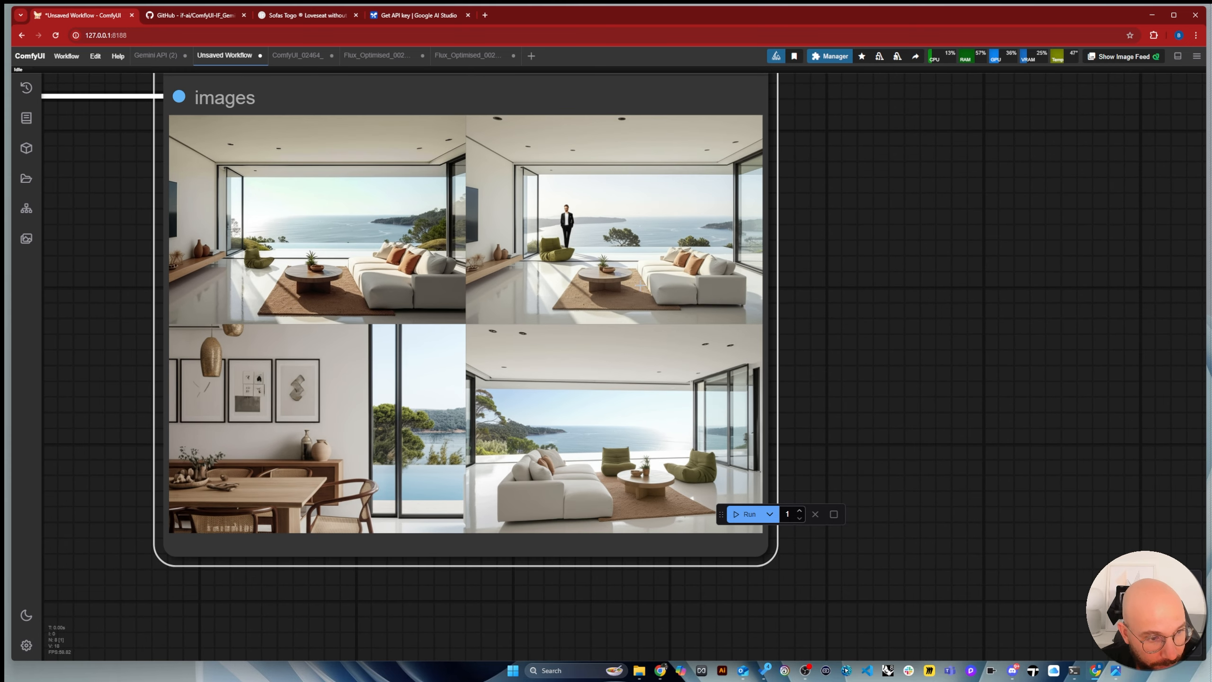
left_click(317, 256)
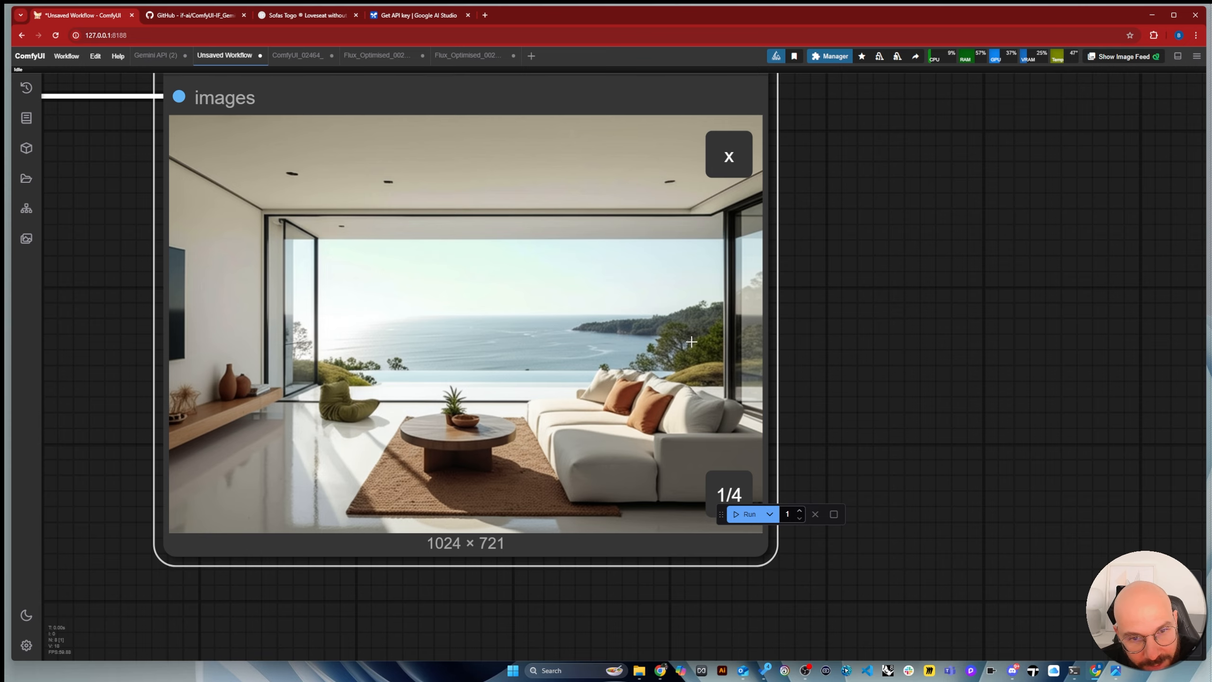
Place the interior Load Image node directly above the Preview Image node and widen it to about the preview's width for comparison
scroll(743, 345, "down", 15)
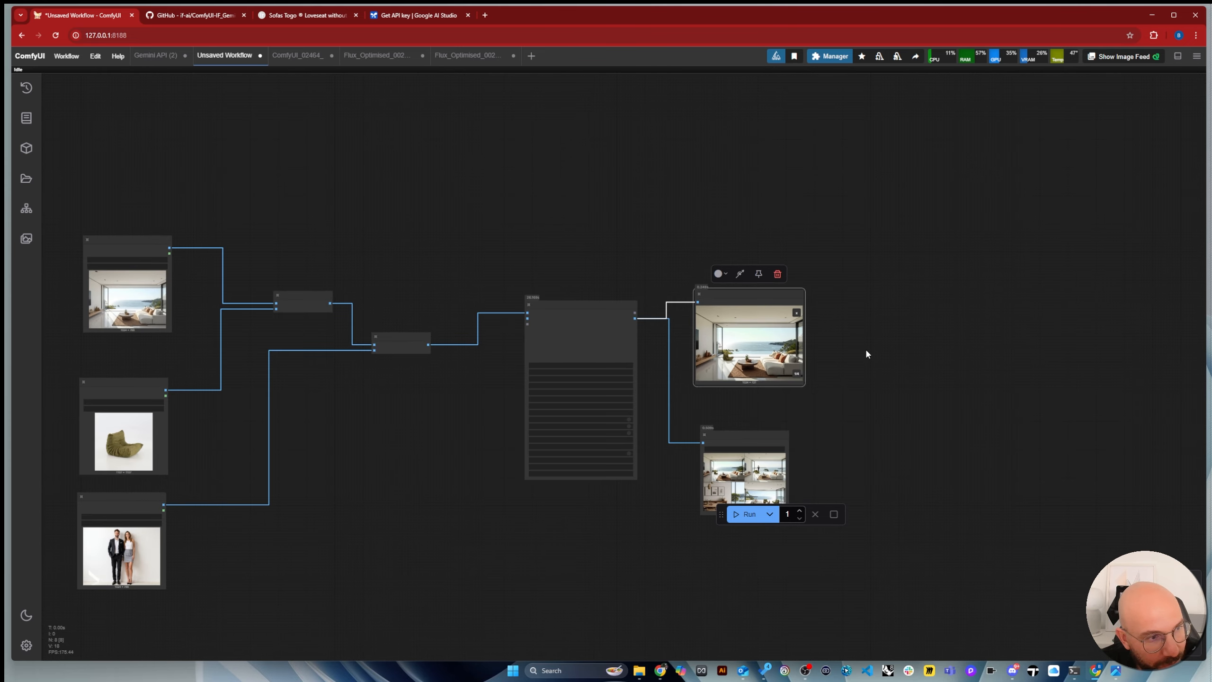
left_click_drag(135, 241, 744, 191)
scroll(834, 292, "up", 10)
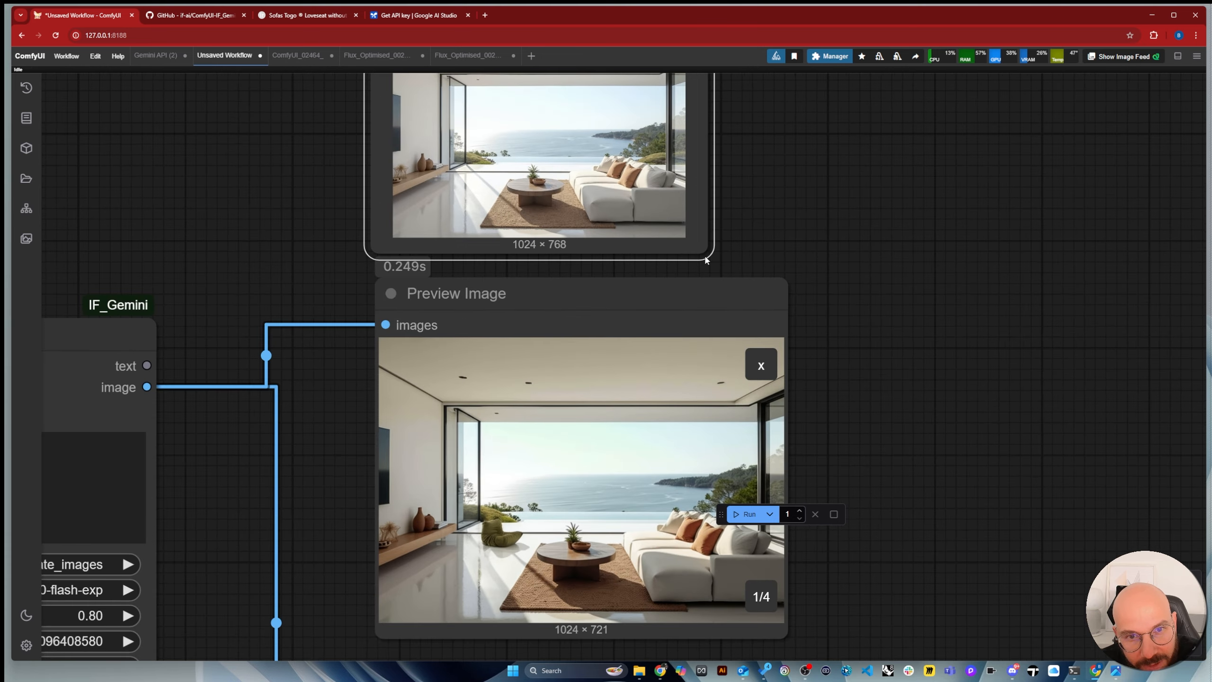
left_click_drag(701, 252, 785, 260)
scroll(109, 321, "down", 3)
scroll(553, 330, "up", 3)
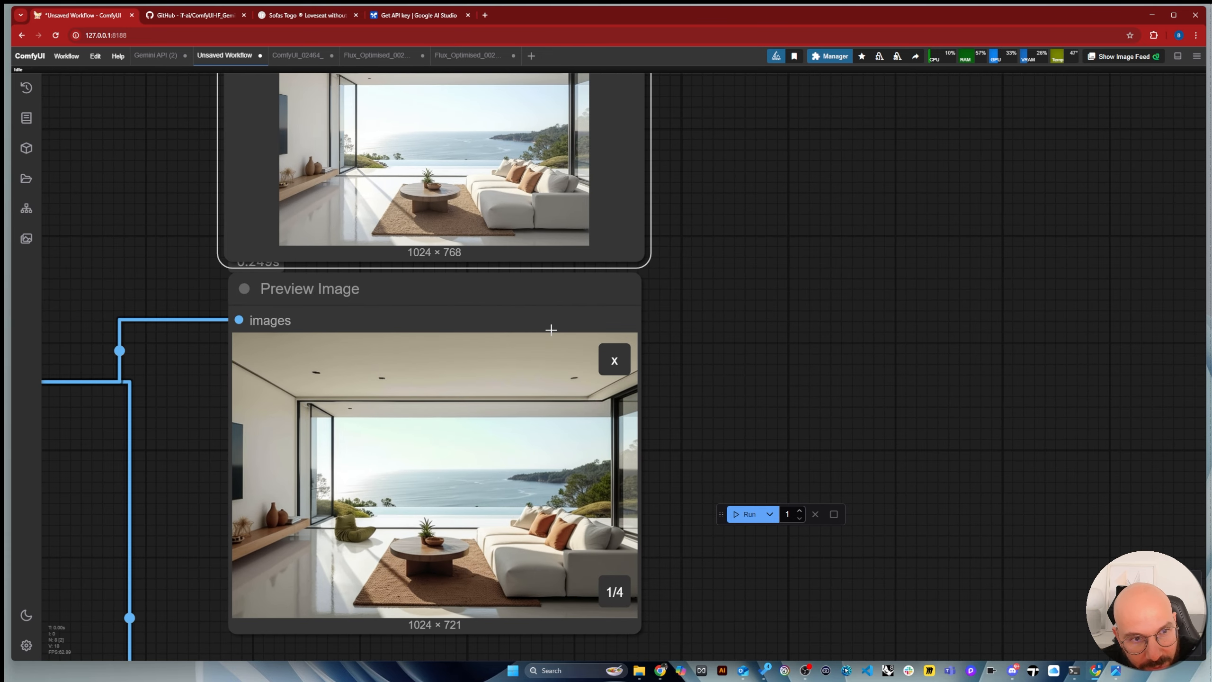
scroll(381, 516, "down", 4)
scroll(464, 443, "up", 3)
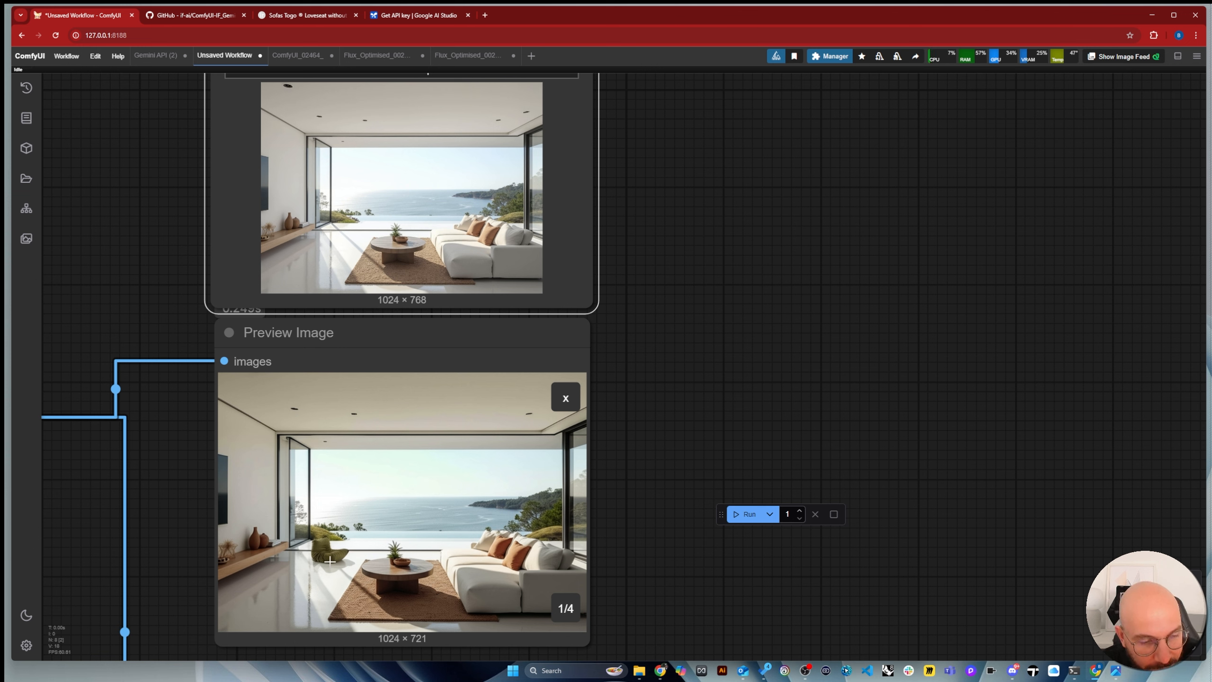
Examine the remaining generated images one by one in the Preview Image node against the original interior image
left_click(571, 612)
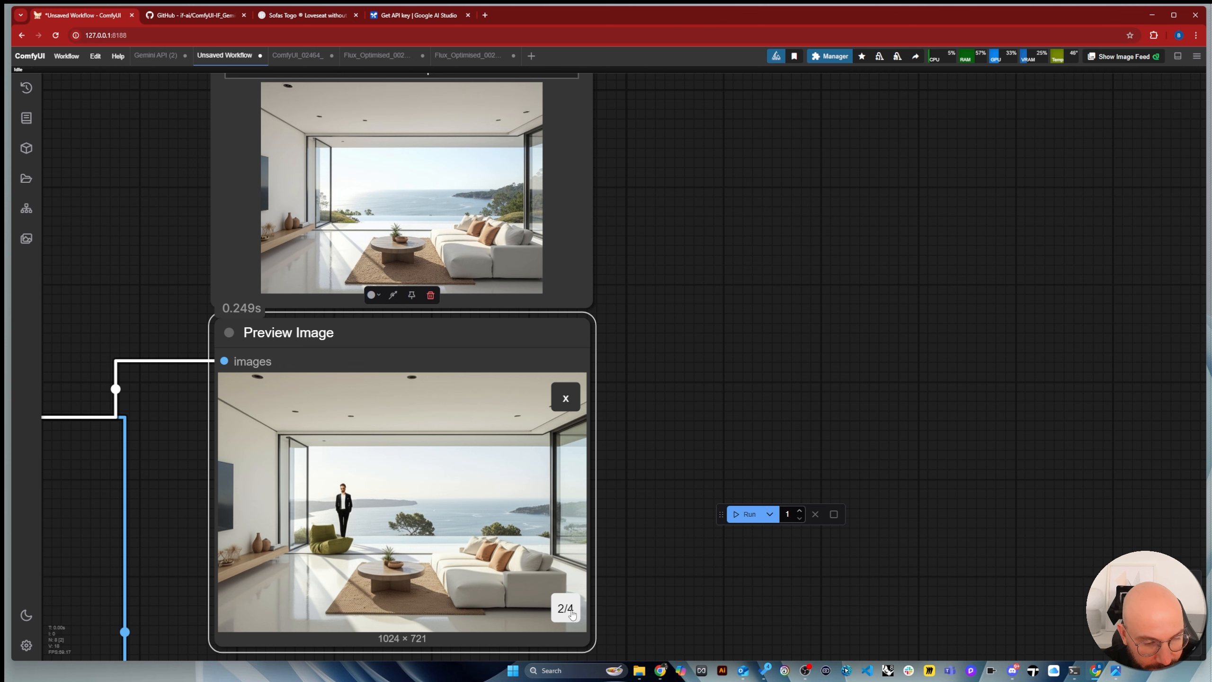
left_click(573, 615)
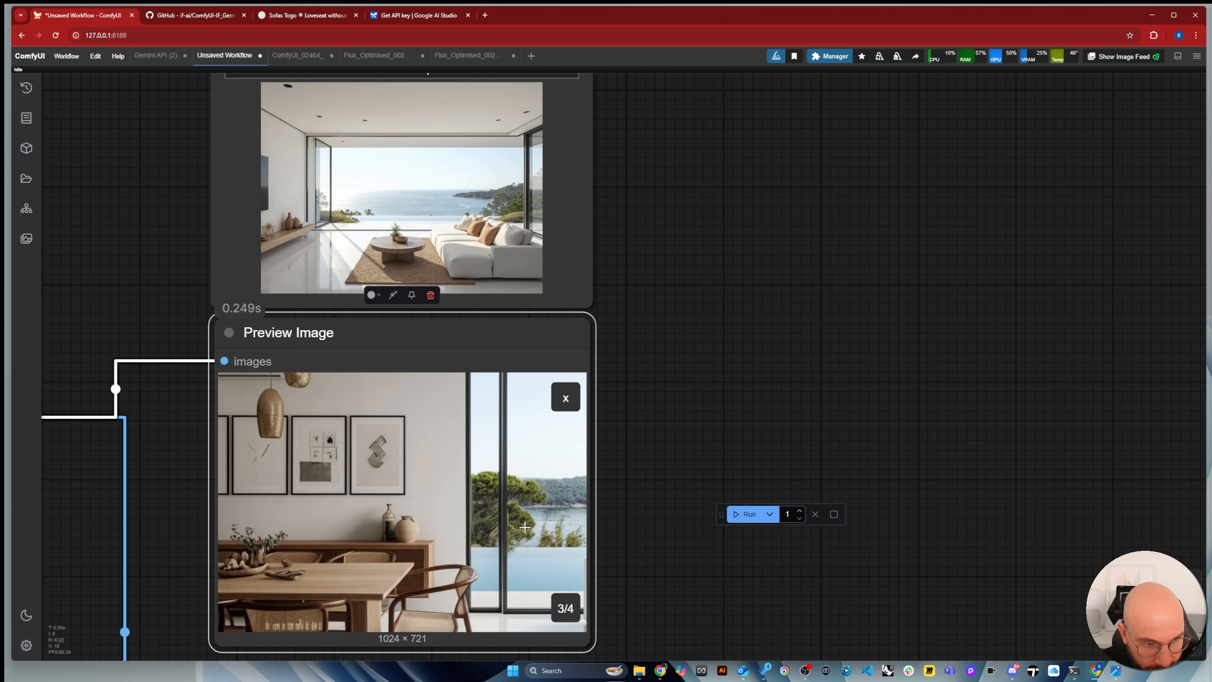
scroll(339, 445, "down", 1)
scroll(497, 568, "up", 1)
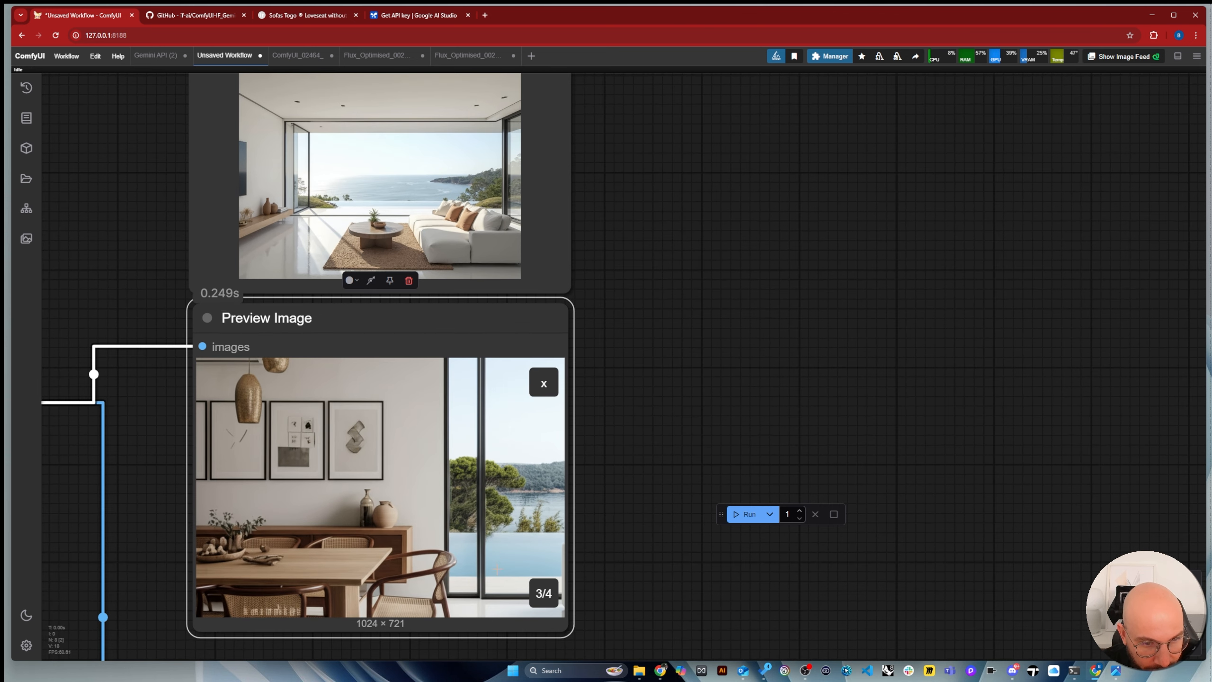
left_click(546, 597)
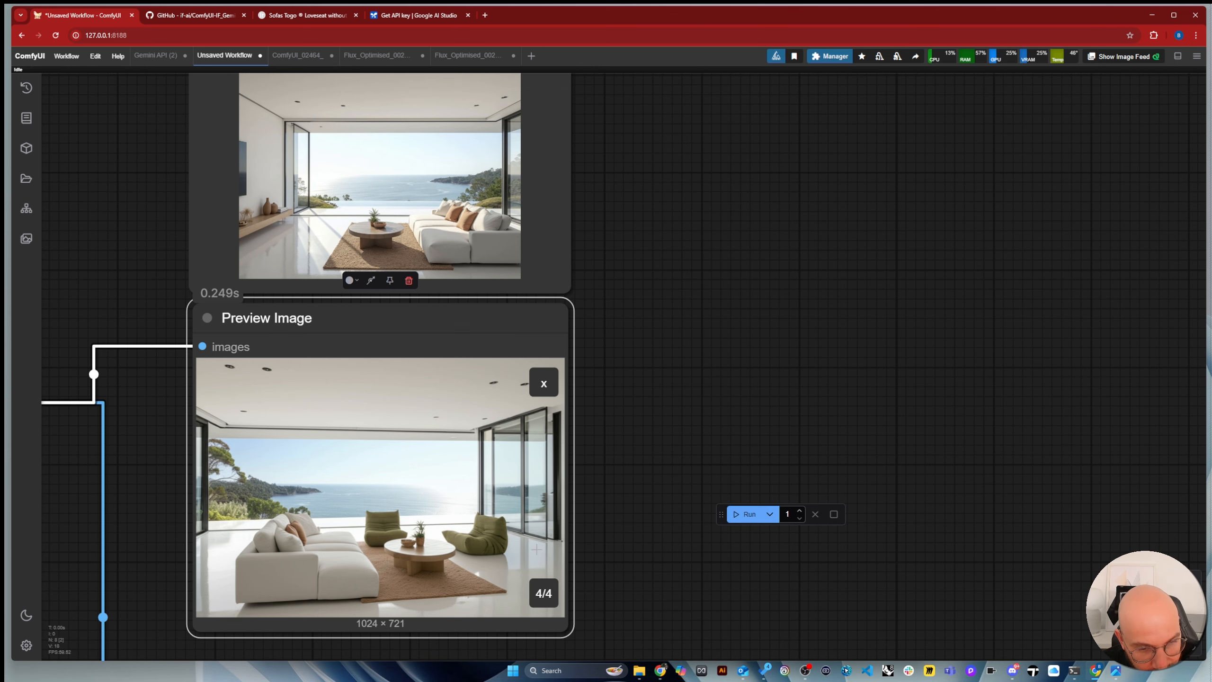
scroll(549, 554, "up", 8)
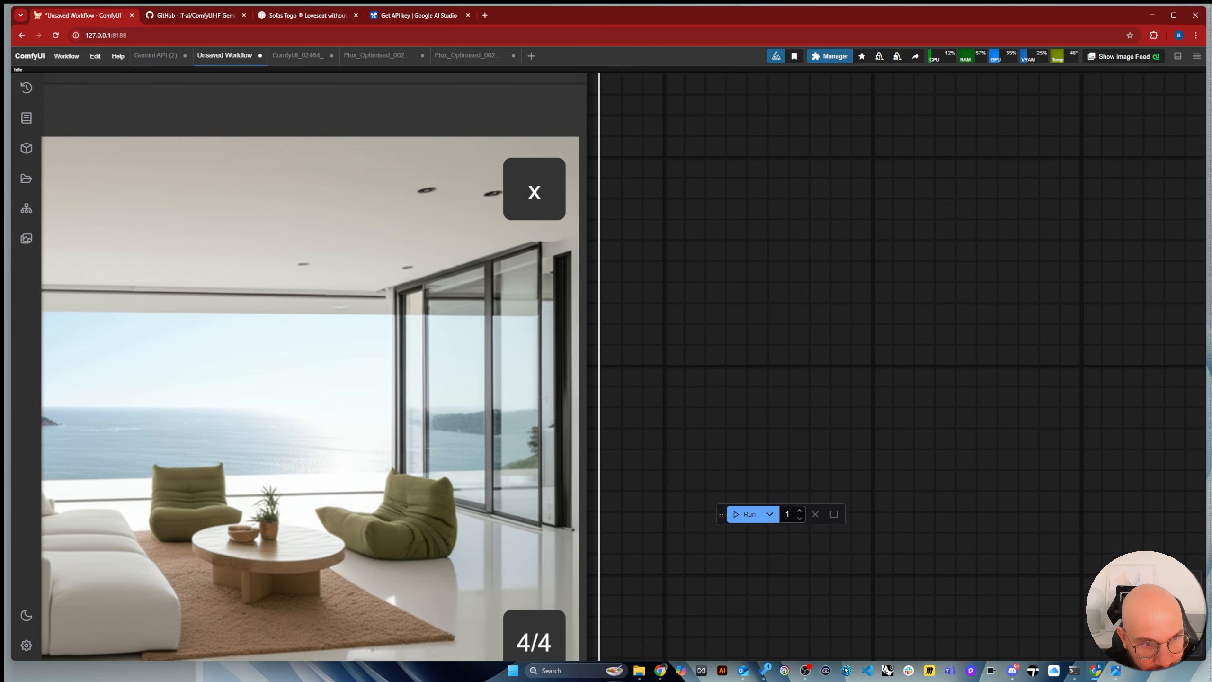
scroll(556, 424, "down", 3)
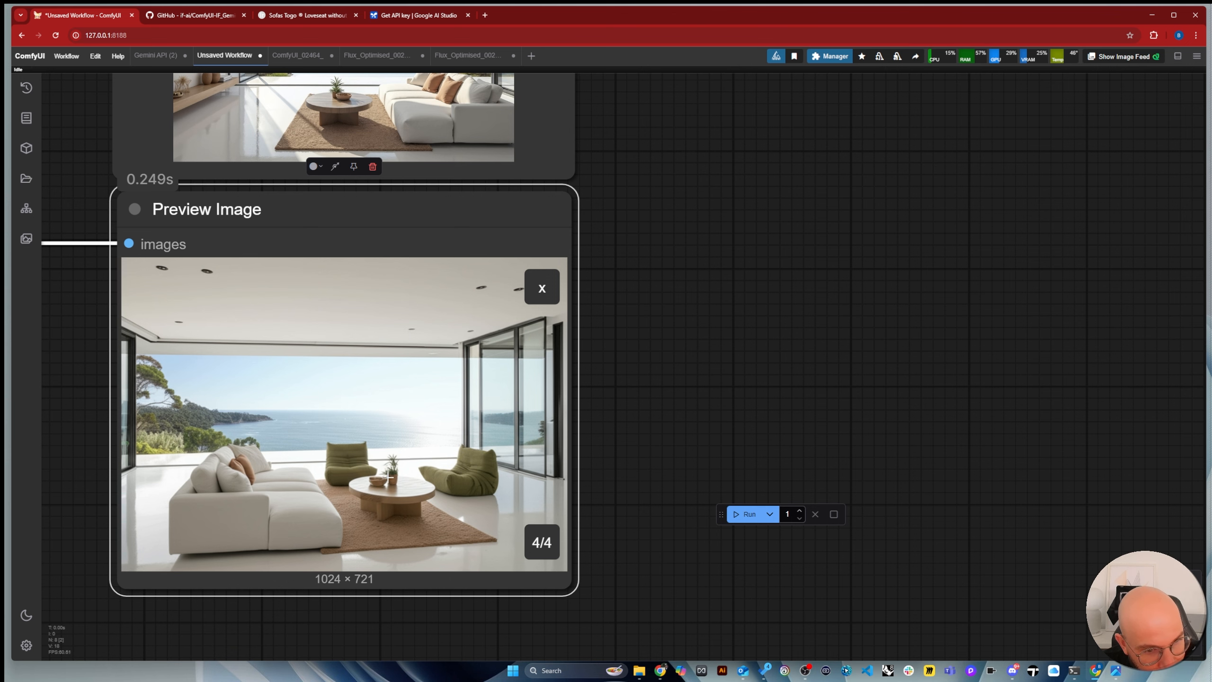
scroll(561, 586, "down", 1)
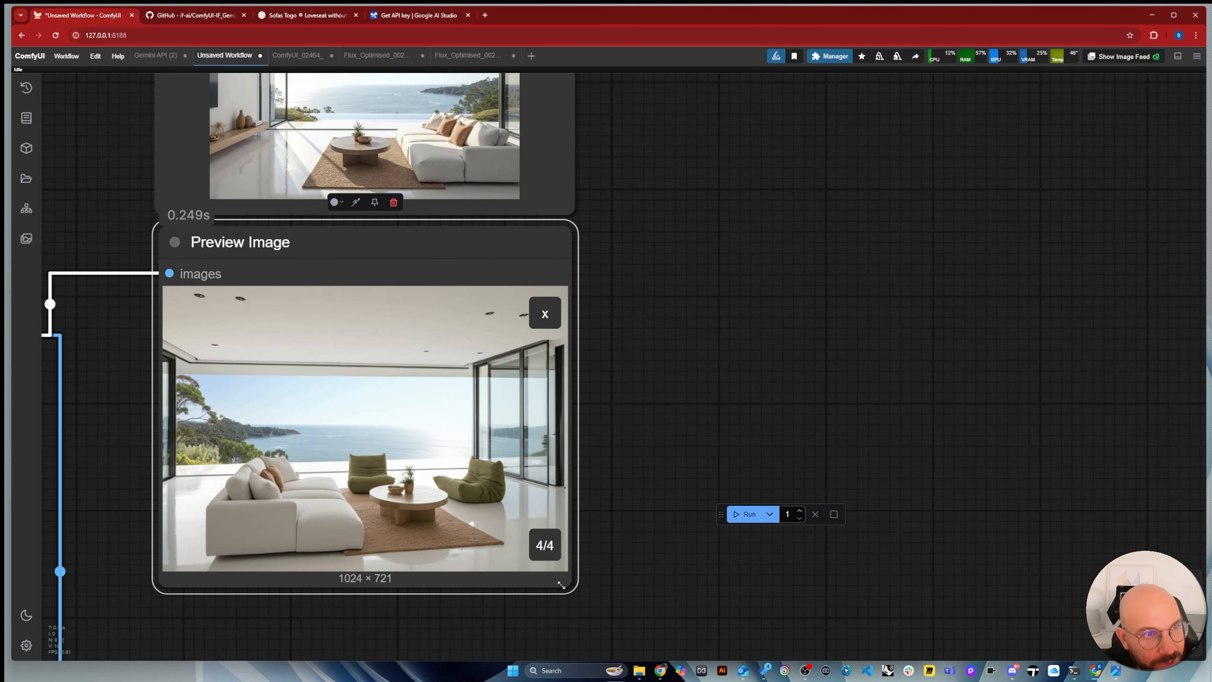
scroll(562, 583, "down", 3)
scroll(612, 433, "up", 3)
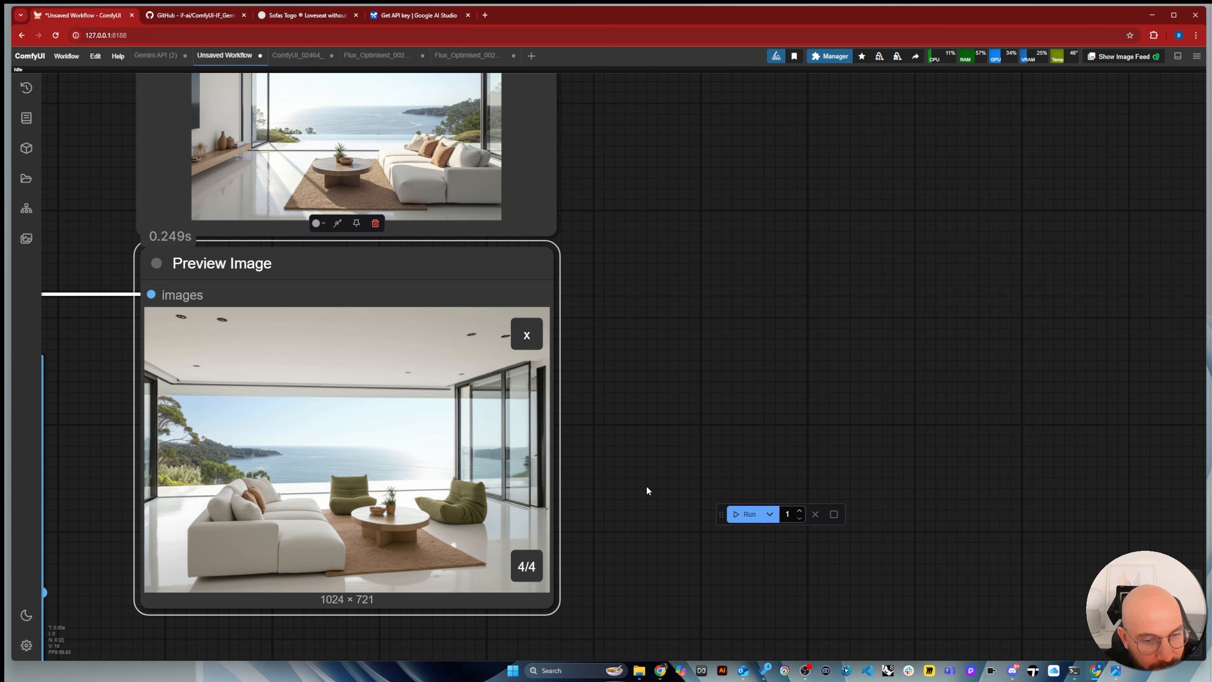
Move the interior Load Image node back above the sofa and people Load Image nodes
scroll(835, 362, "down", 15)
scroll(420, 511, "up", 5)
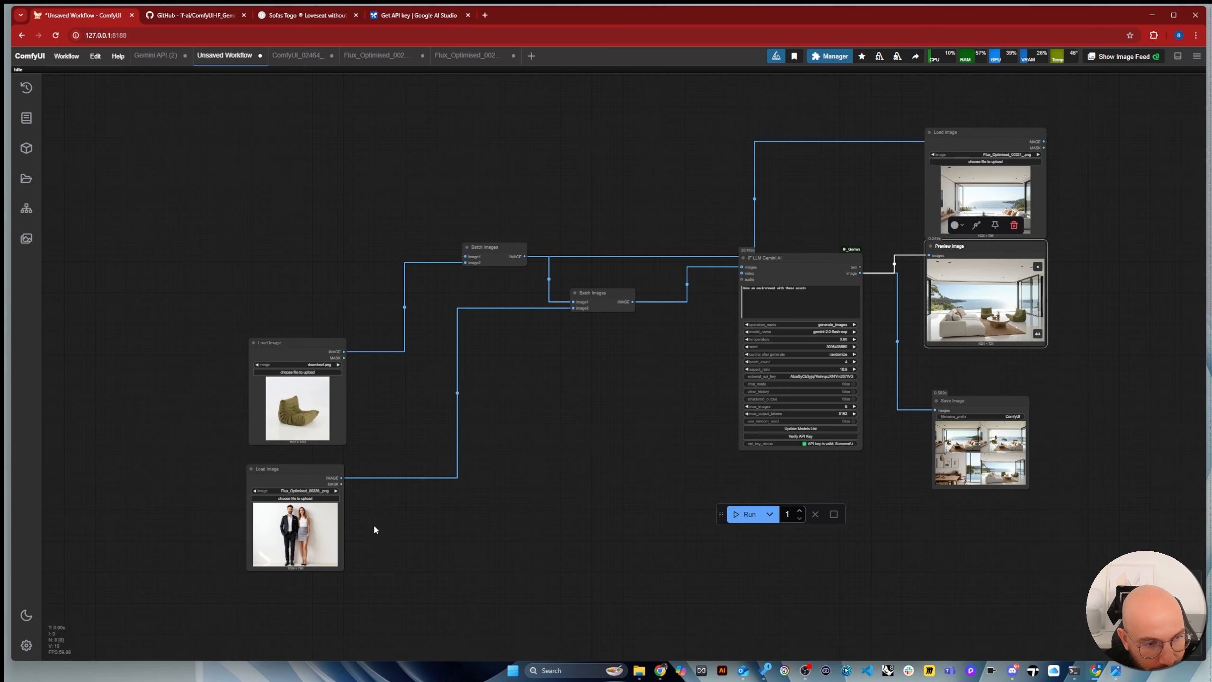
scroll(409, 507, "down", 2)
left_click_drag(867, 198, 269, 222)
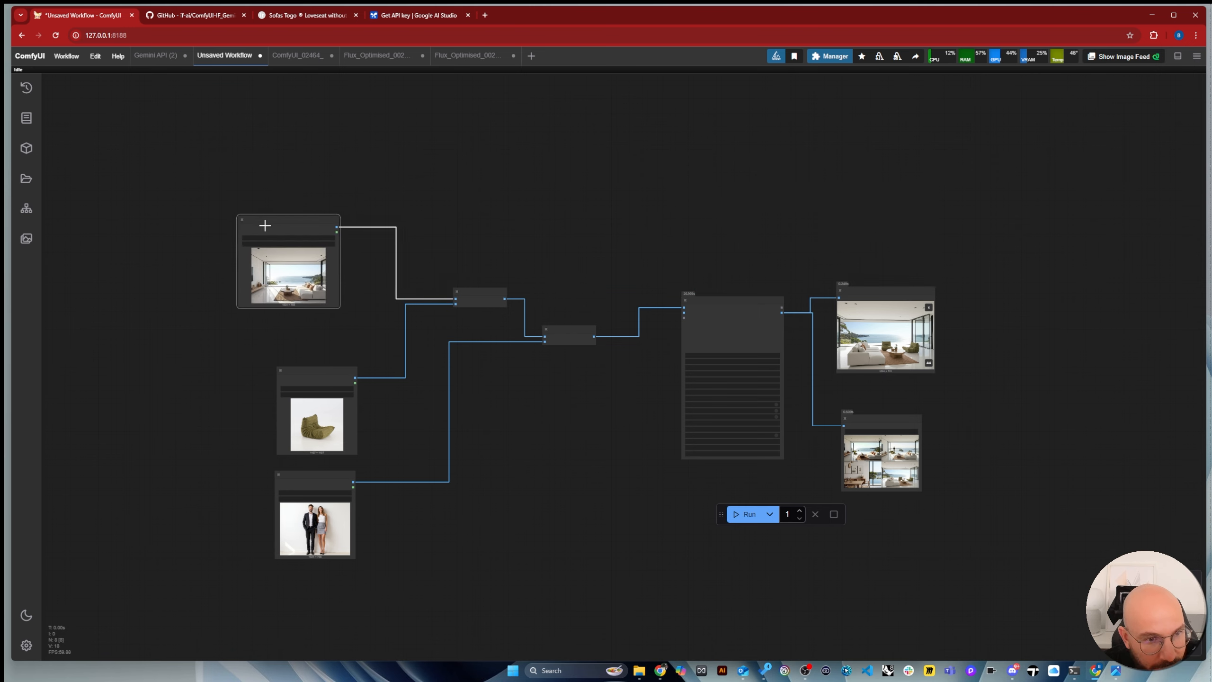
Connect the interior Load Image directly to the IF LLM Gemini AI node's images input, and rearrange it and both Batch Images nodes to clear the link
scroll(329, 193, "up", 7)
left_click_drag(329, 194, 1025, 336)
left_click_drag(626, 309, 554, 368)
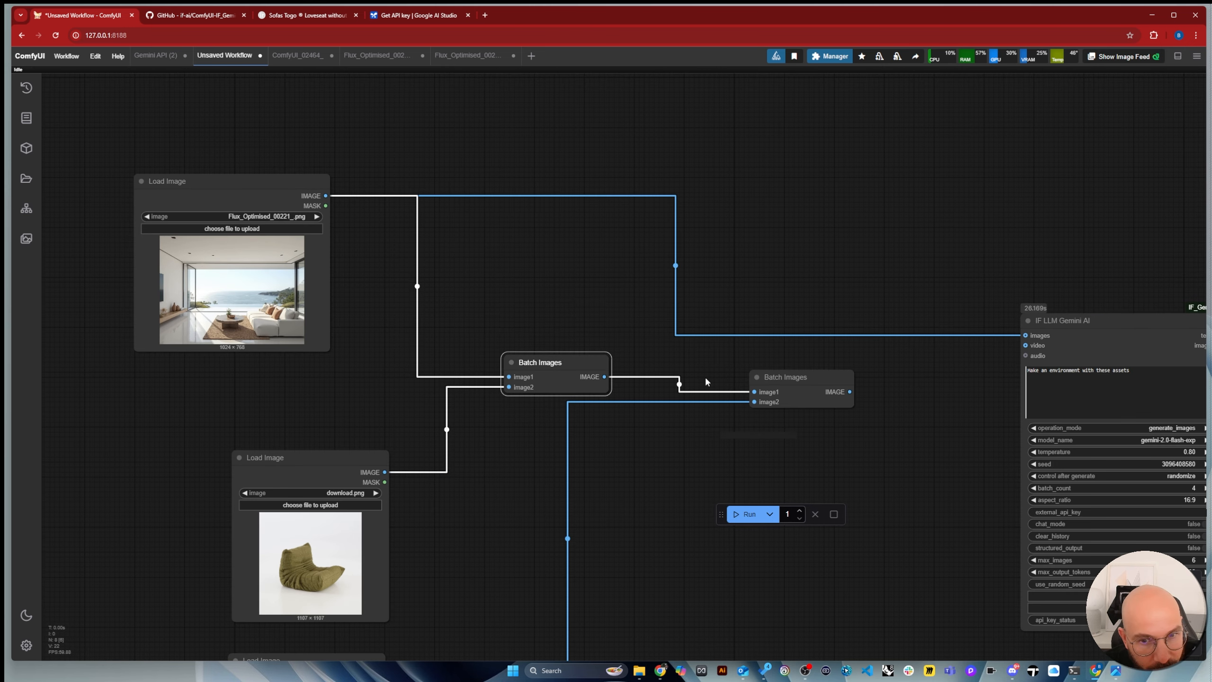
left_click_drag(779, 406, 639, 485)
left_click_drag(273, 181, 423, 158)
scroll(434, 287, "up", 4)
scroll(119, 296, "down", 8)
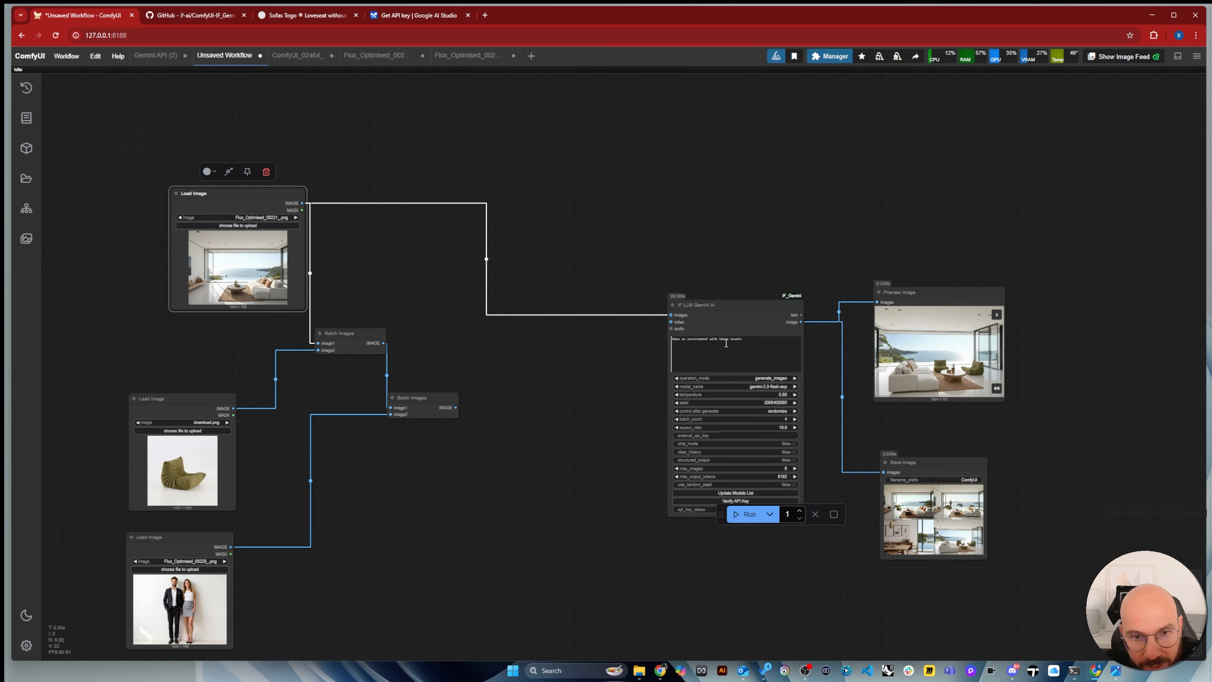
Replace the IF LLM Gemini AI node's prompt with "remove sofa and put a chair instead" and run the workflow
left_click(758, 337)
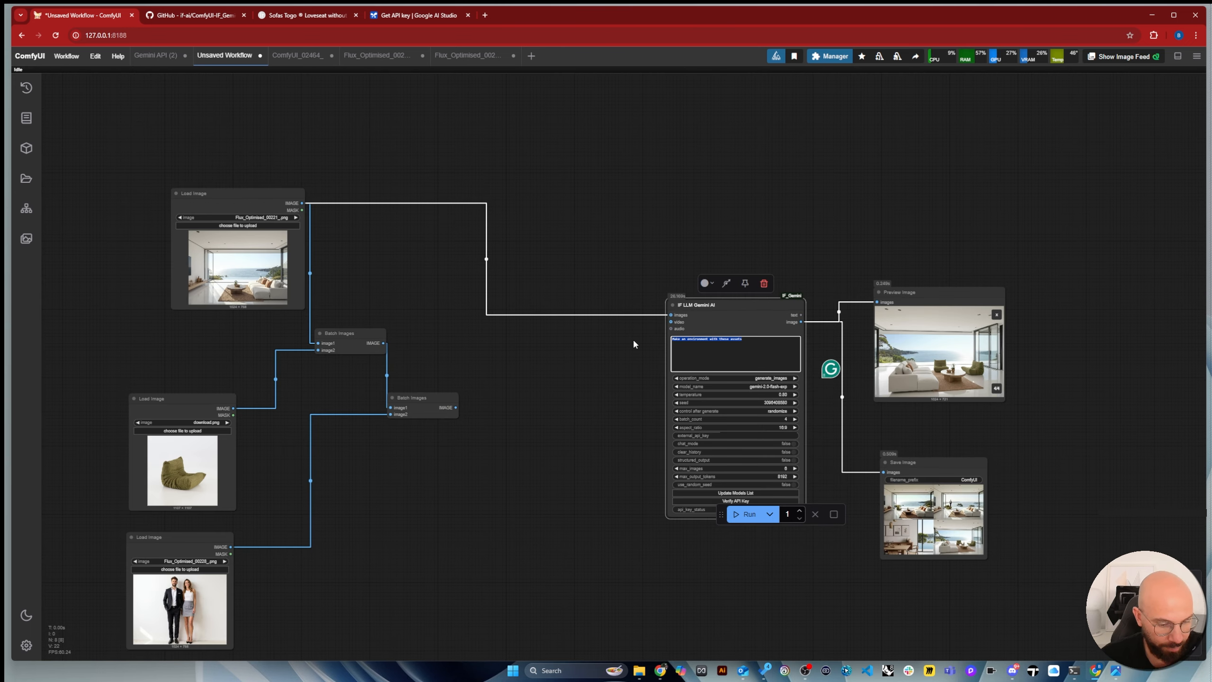
key("ctrl+a")
type("remove s")
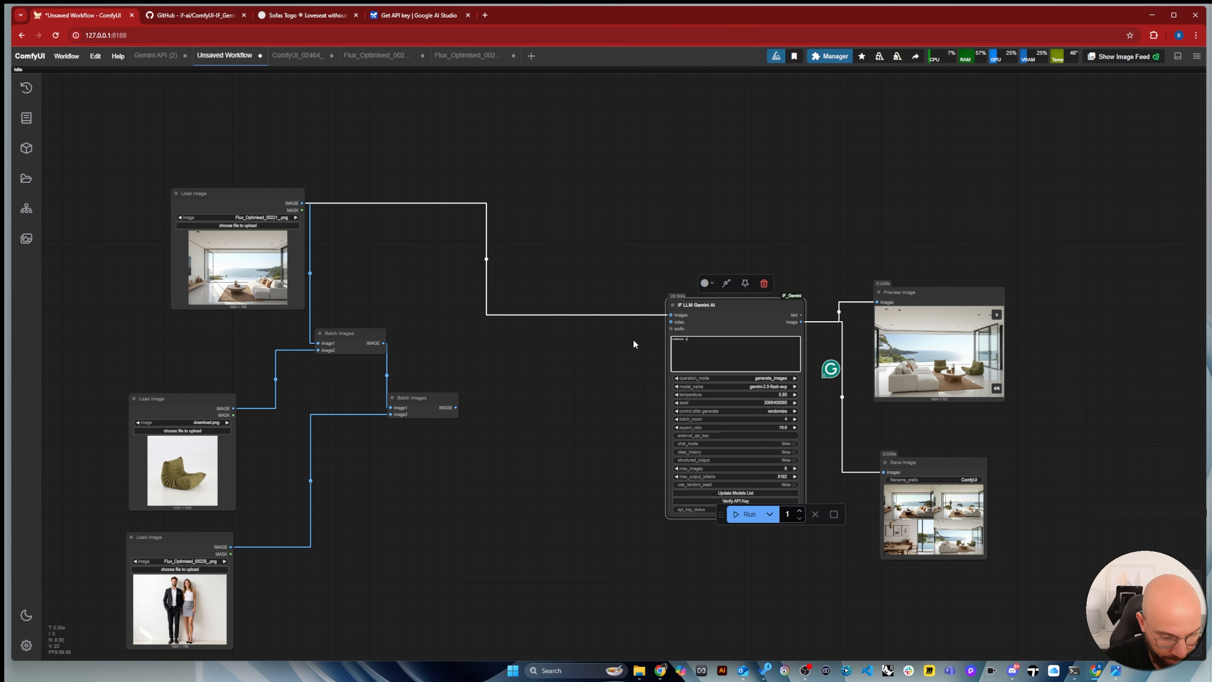
type("ofa and ")
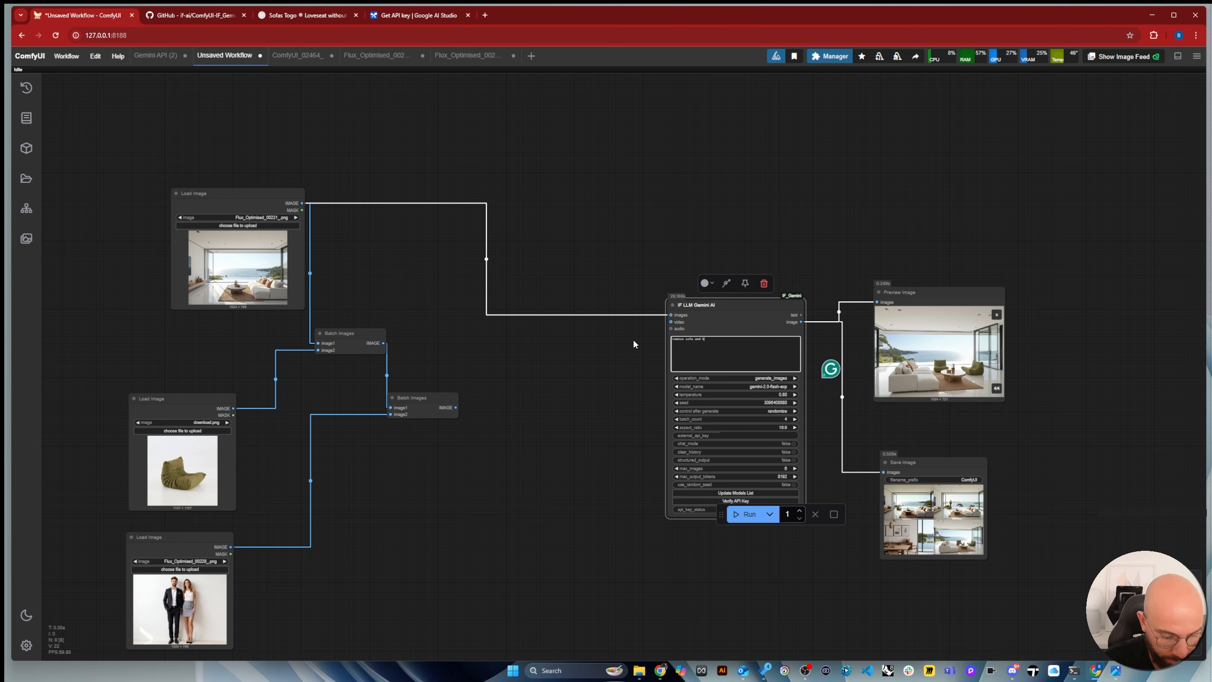
type("put a c")
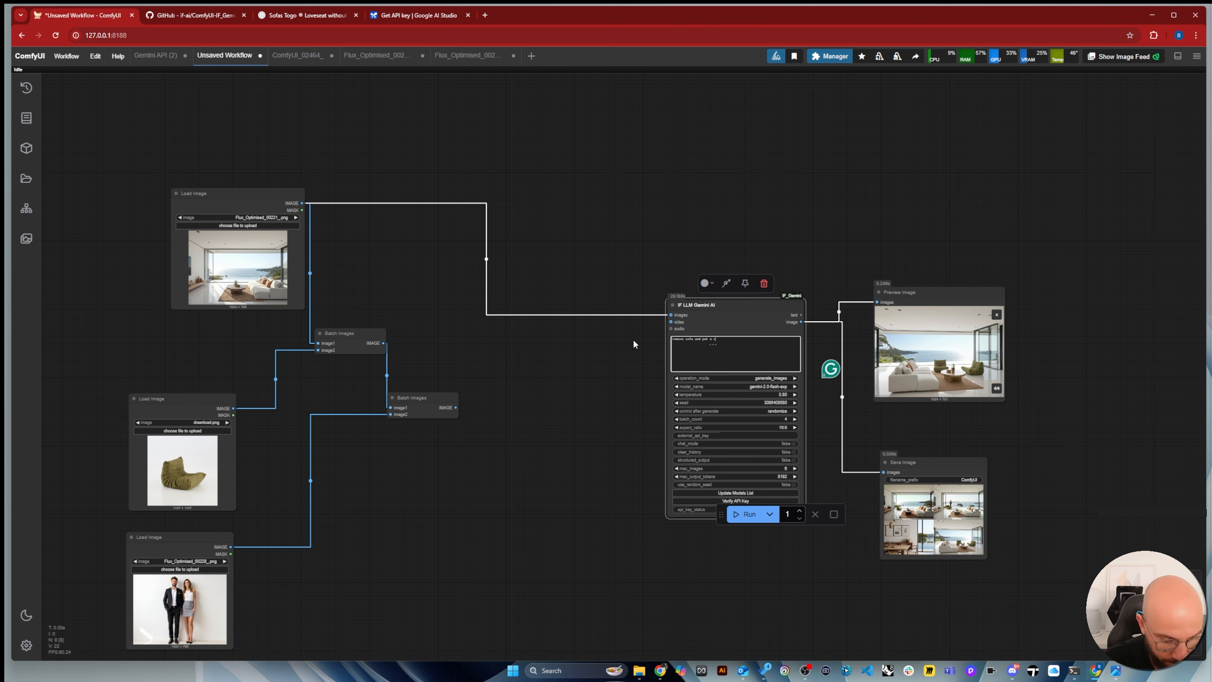
type("hair ins")
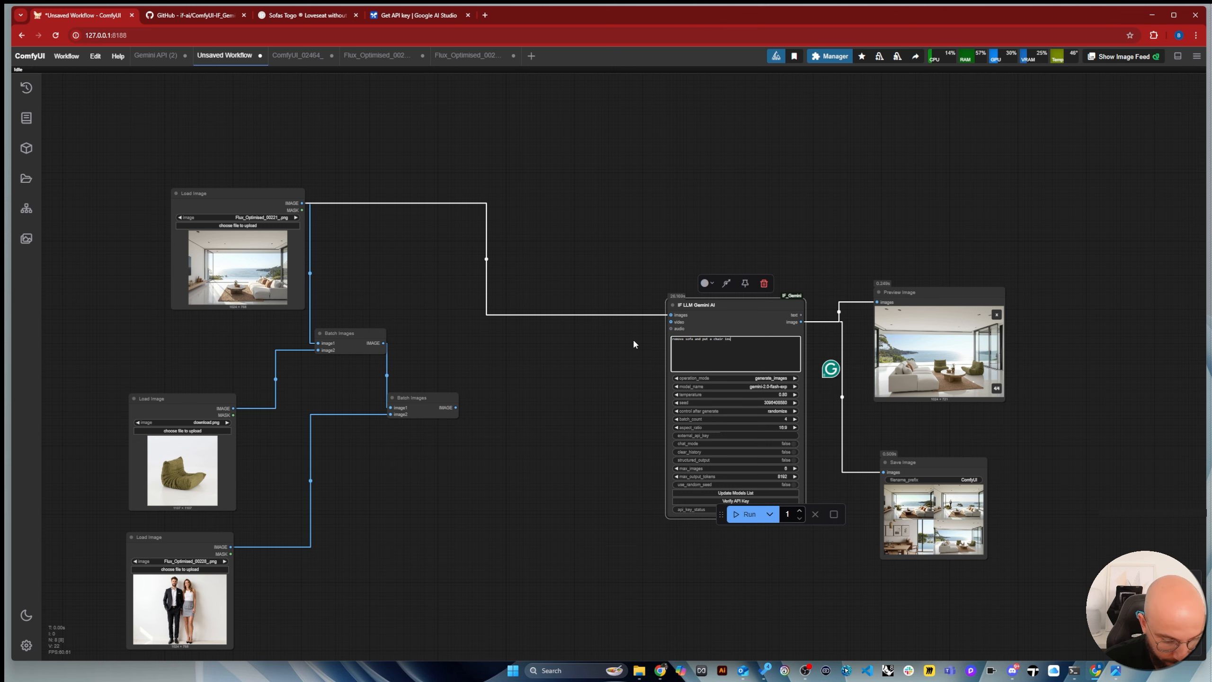
type("tead")
left_click(796, 203)
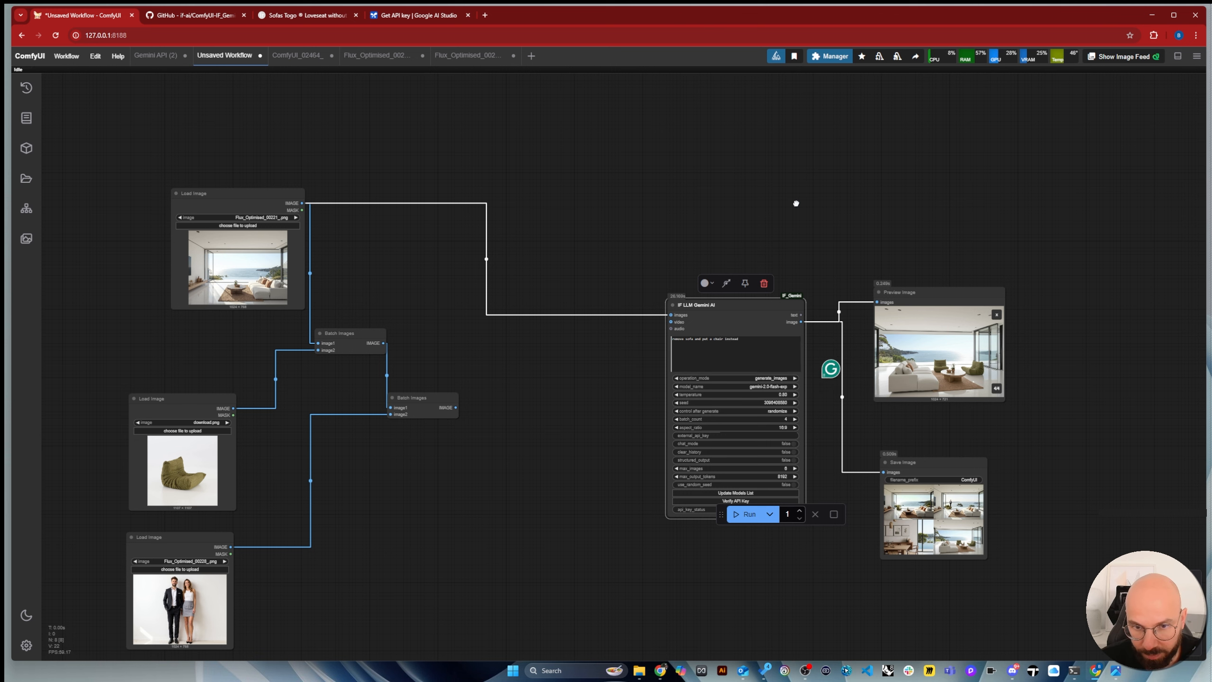
scroll(829, 461, "up", 4)
left_click(744, 514)
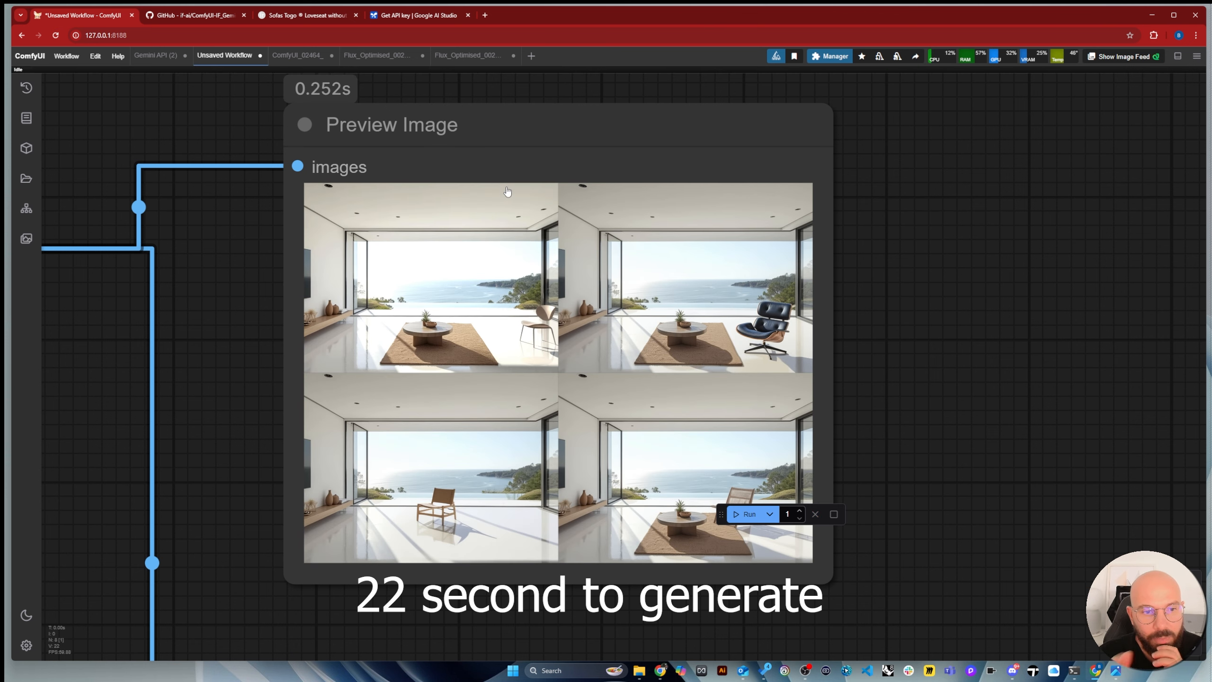
Examine the generated chair variations one by one at full size in the Preview Image node
left_click(487, 521)
left_click(449, 514)
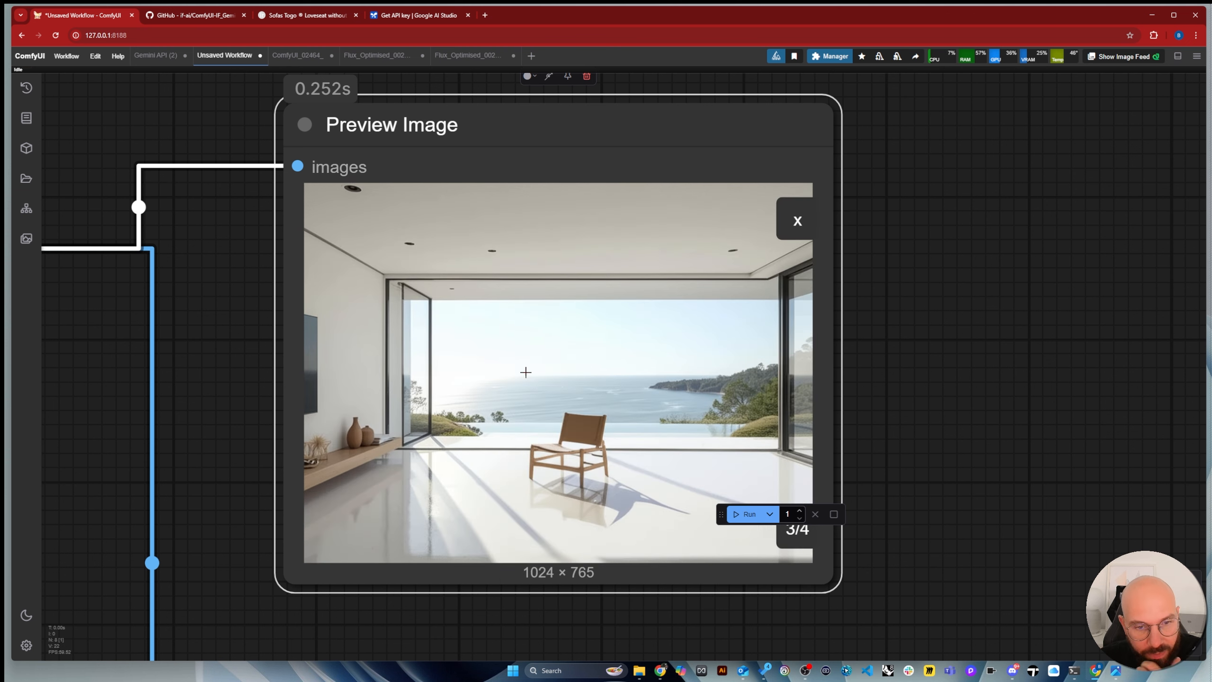
left_click(789, 537)
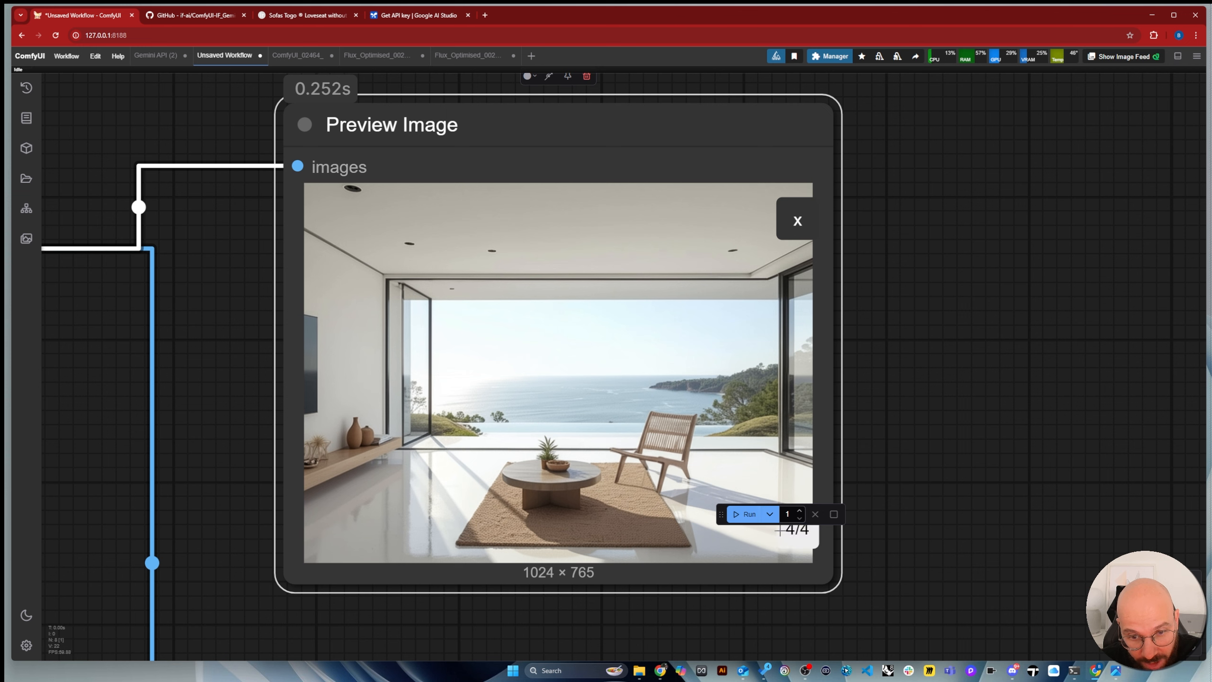
left_click(786, 530)
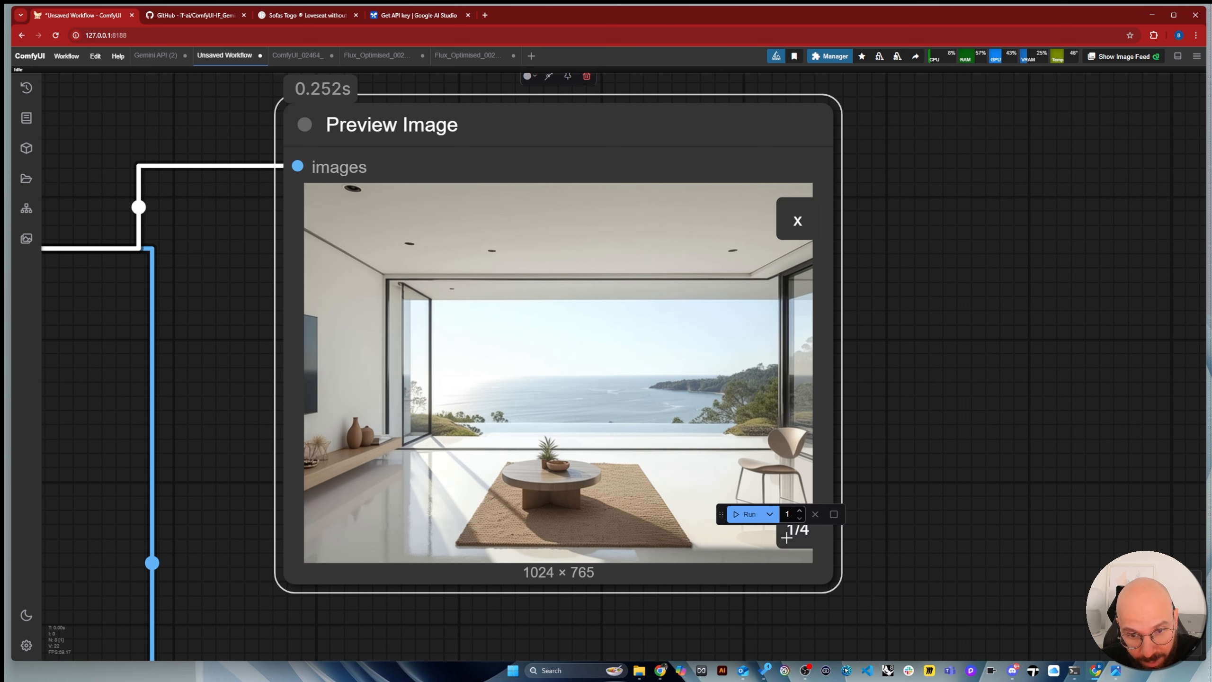
left_click(807, 538)
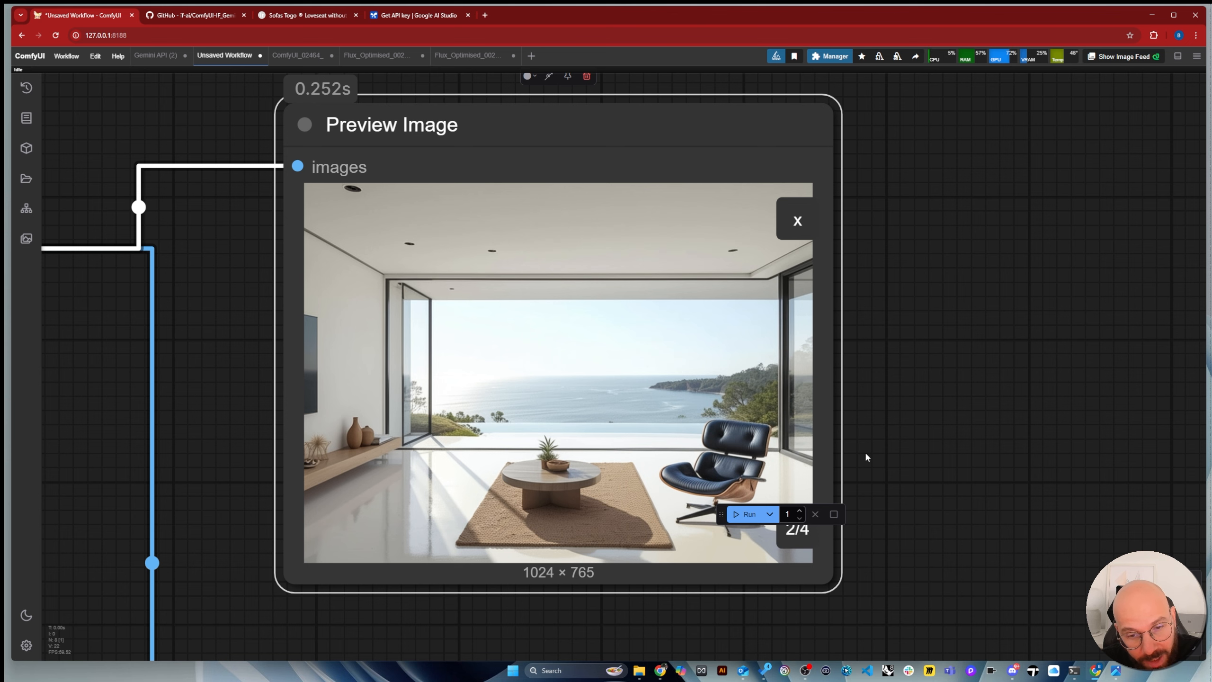
left_click(876, 404)
Examine the variation with the black leather lounge chair up close, and compare it with the other generated variations
scroll(797, 382, "down", 5)
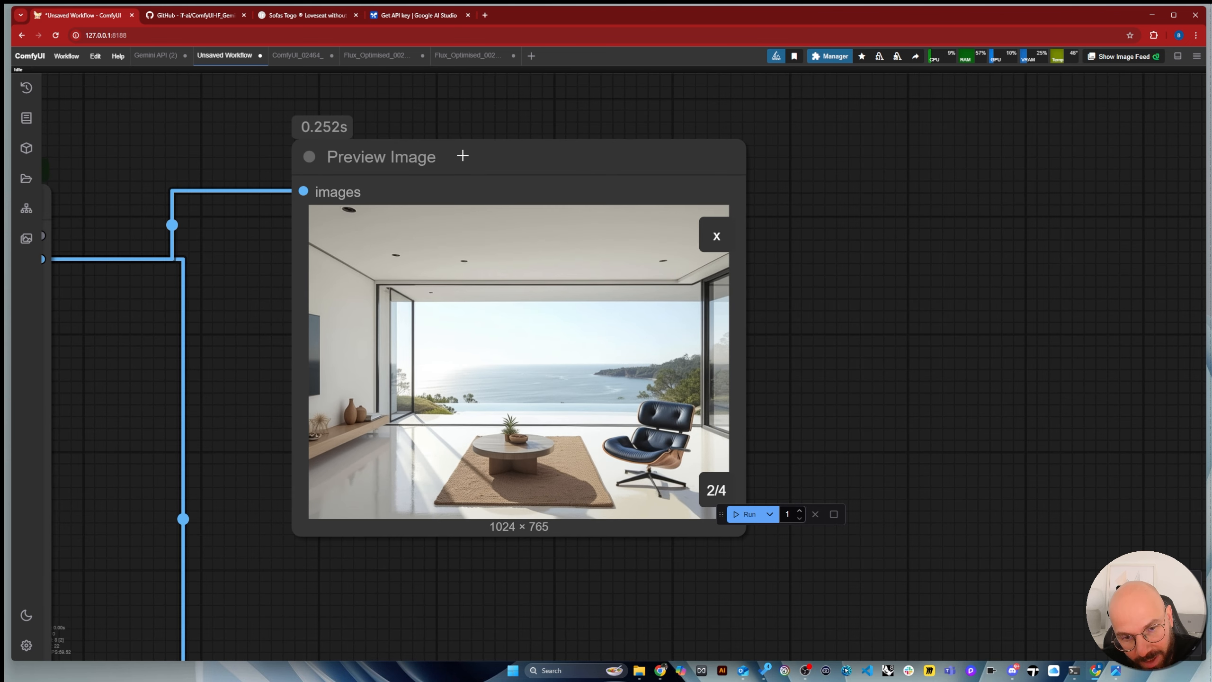
scroll(704, 304, "up", 4)
scroll(517, 344, "up", 3)
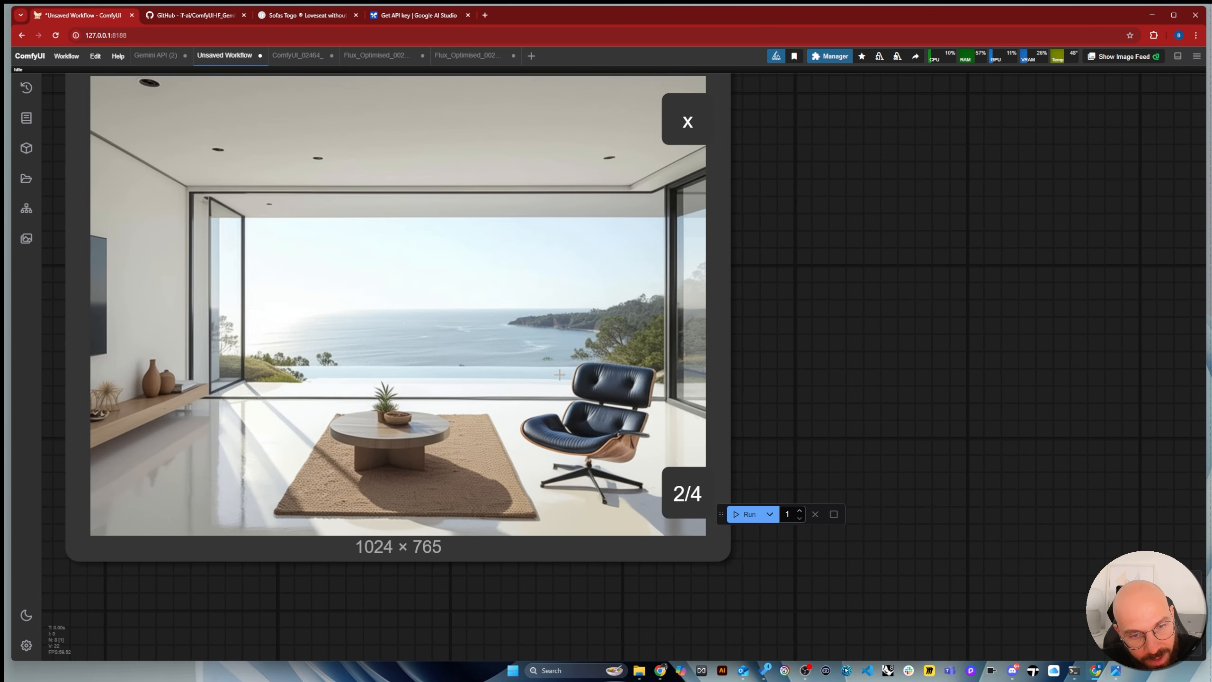
scroll(779, 430, "down", 1)
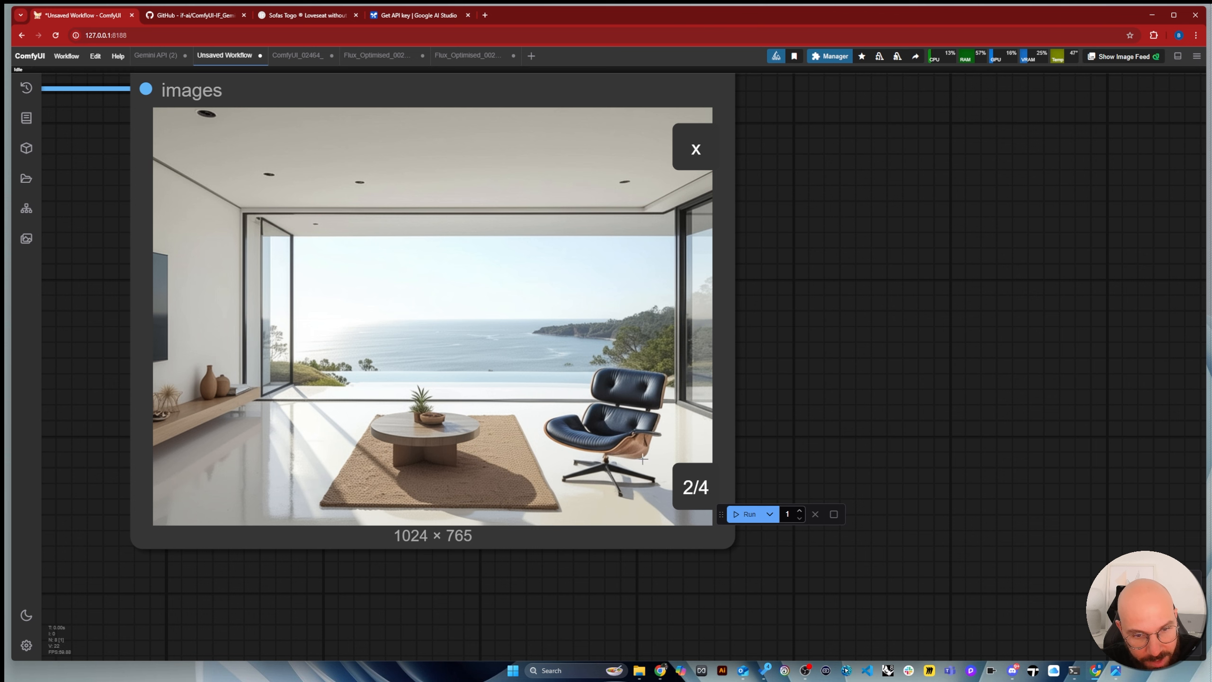
scroll(826, 432, "down", 1)
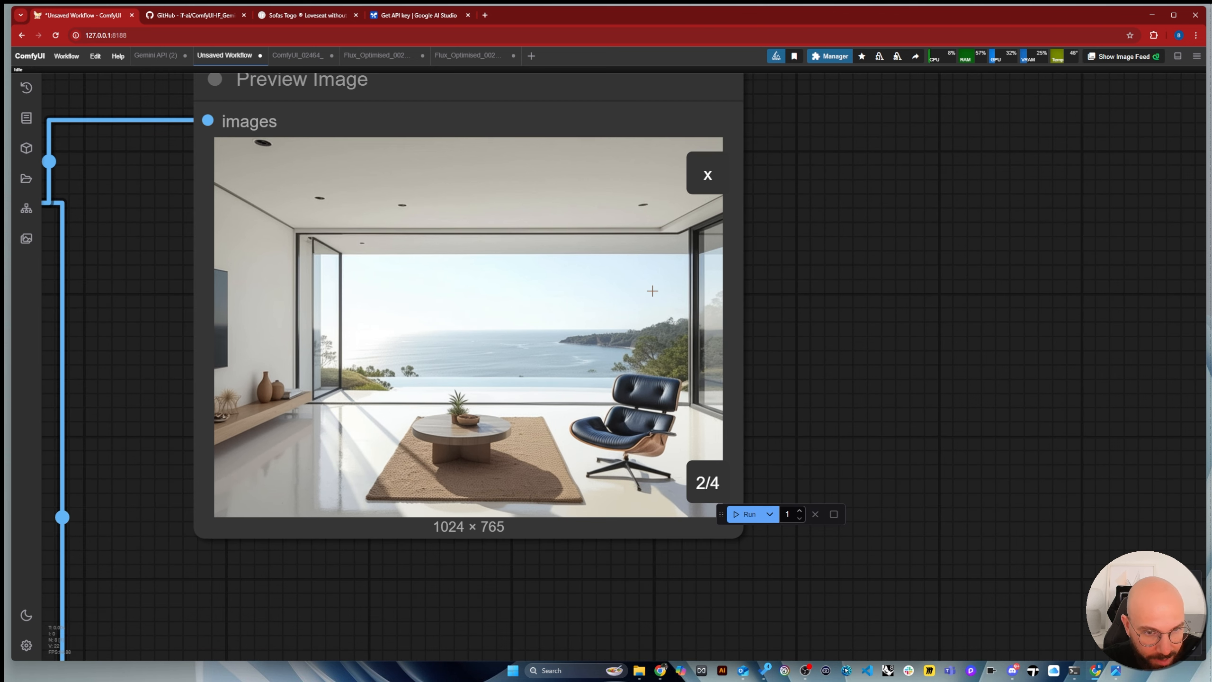
scroll(655, 294, "up", 1)
scroll(899, 469, "down", 1)
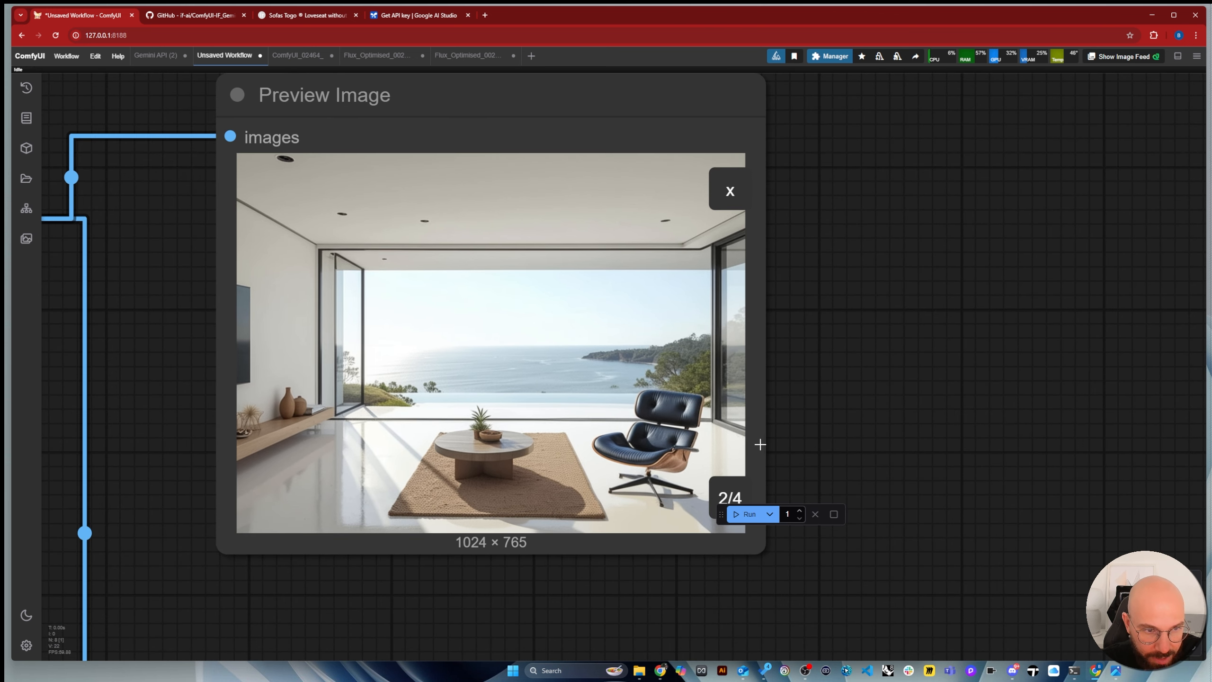
left_click(737, 497)
left_click(737, 498)
left_click(738, 498)
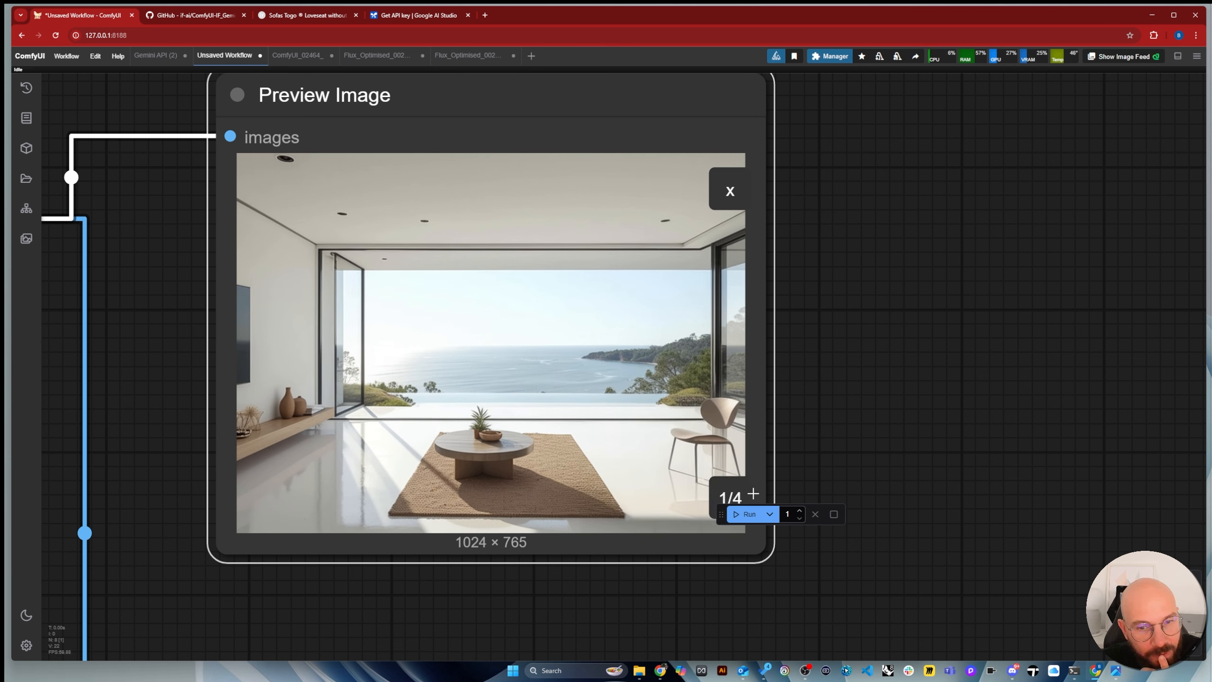
left_click(743, 497)
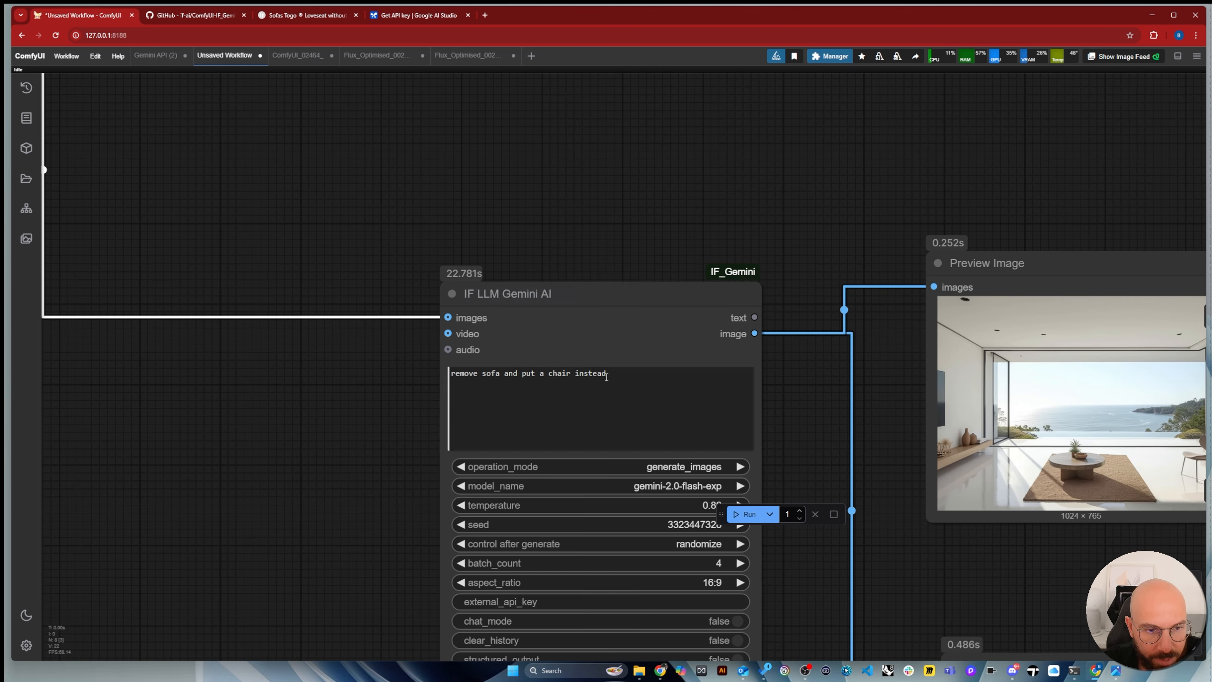
Shorten the IF LLM Gemini AI node's prompt to "remove sofa" and run the workflow again
left_click(606, 374)
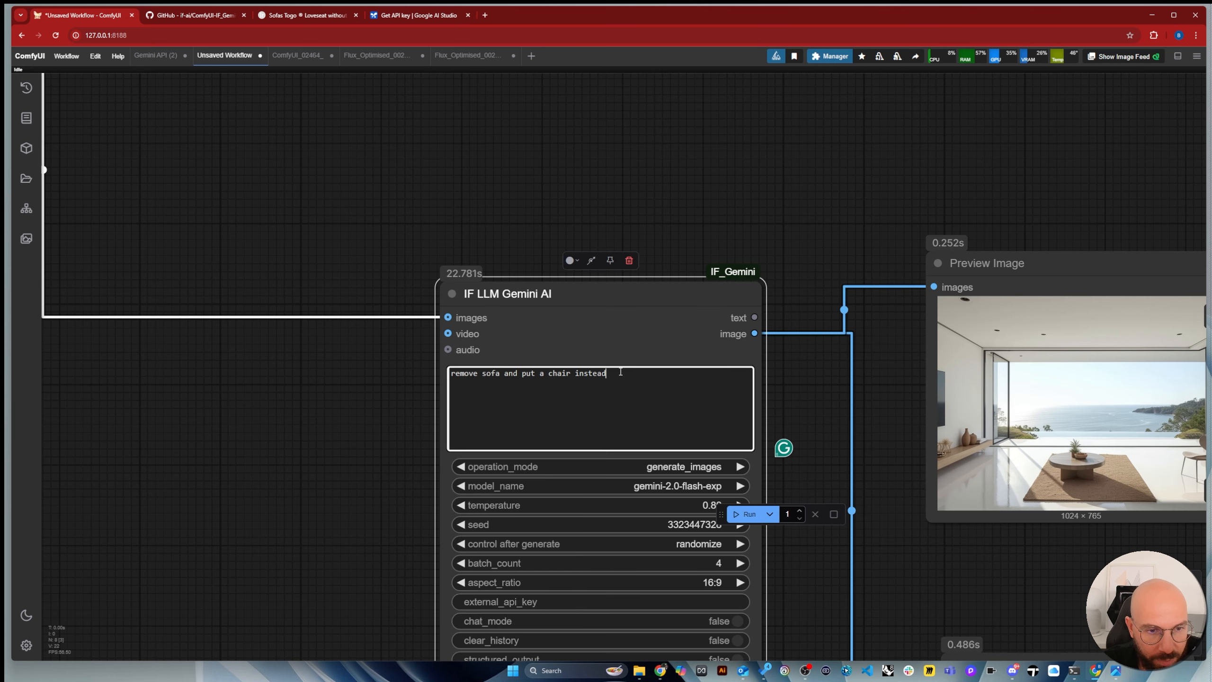
left_click_drag(606, 373, 499, 373)
key("BackSpace")
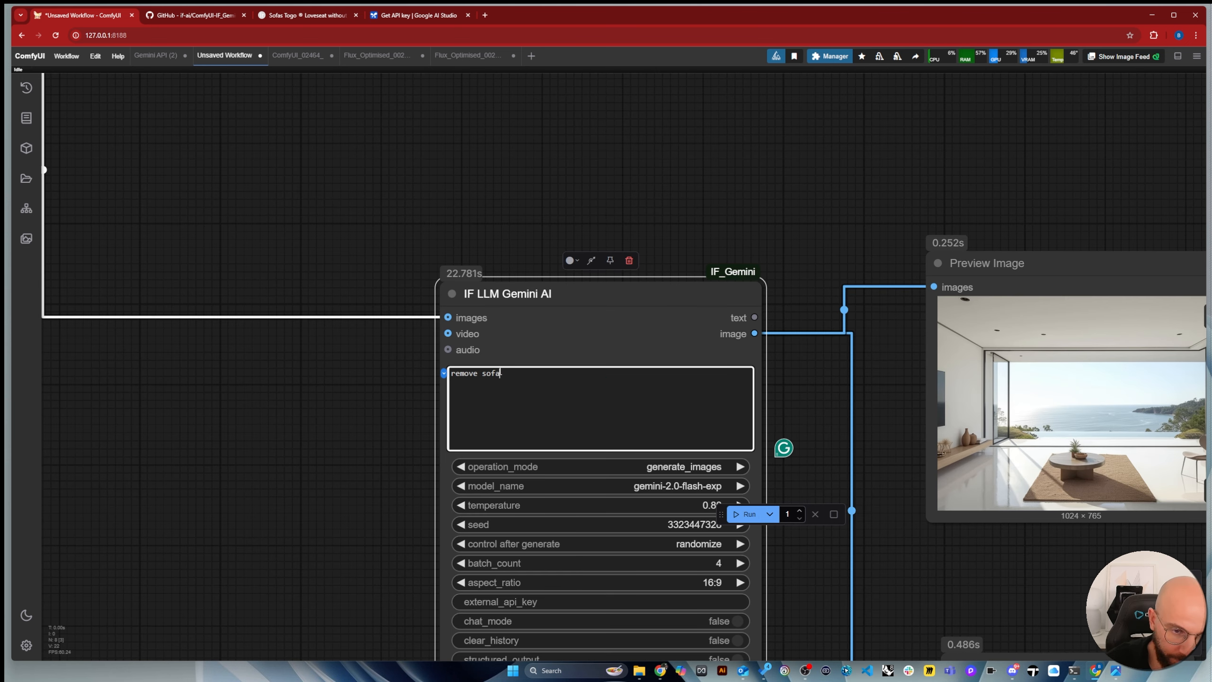
left_click(747, 514)
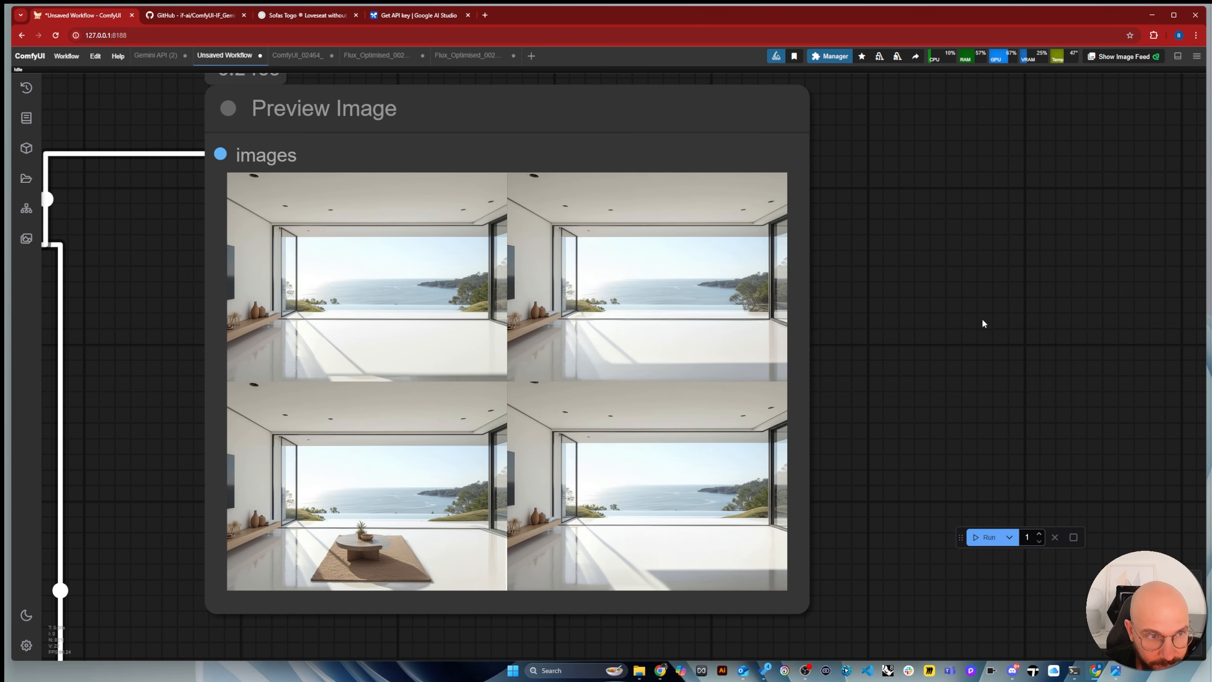
Load the generated image ComfyUI_02502_ from the ComfyUI output folder into the interior Load Image node
scroll(978, 310, "down", 3)
scroll(910, 350, "up", 2)
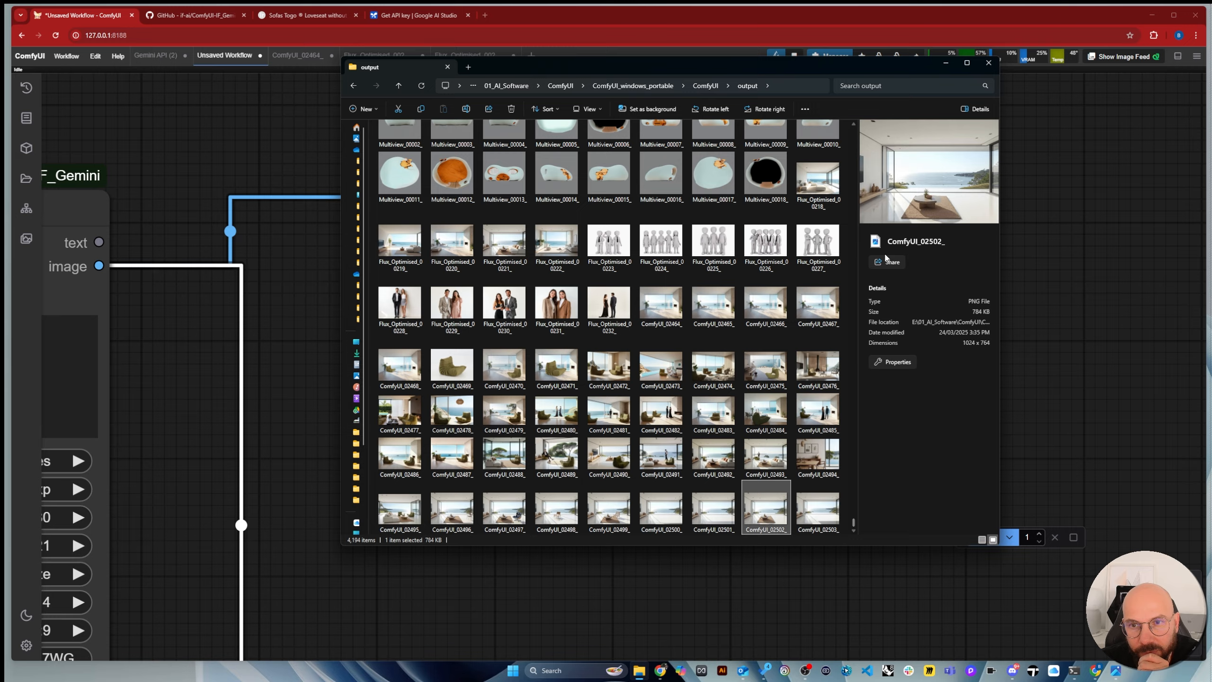
scroll(1083, 317, "down", 5)
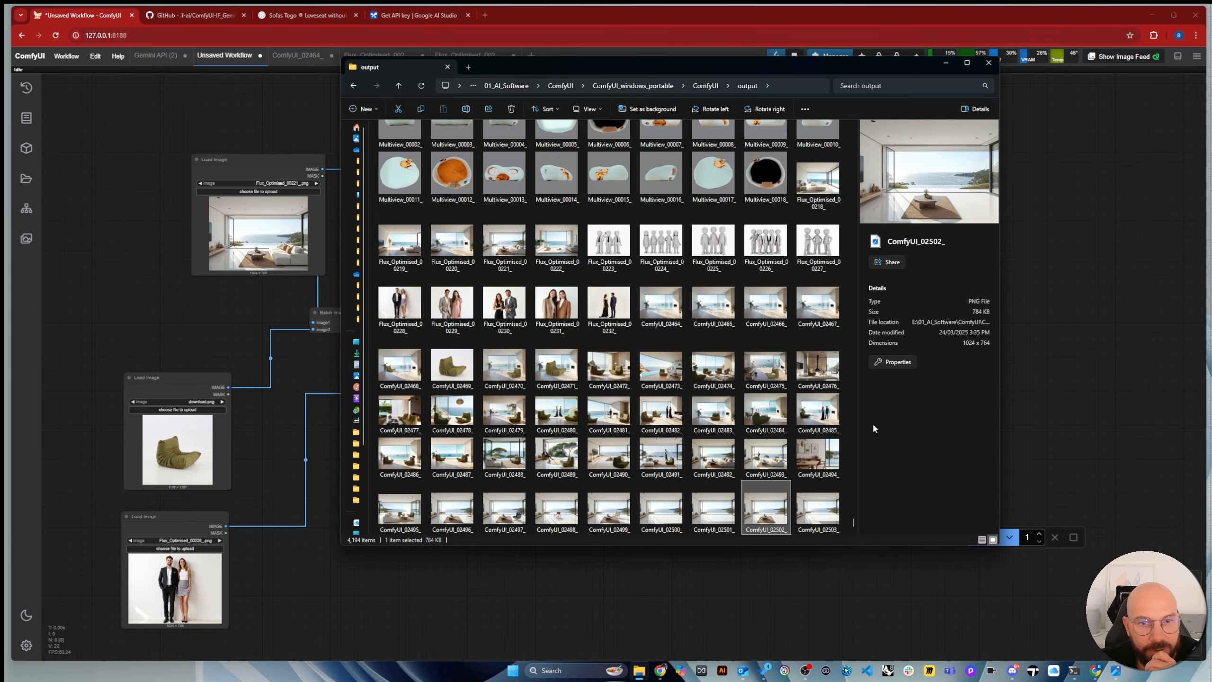
left_click_drag(763, 511, 247, 231)
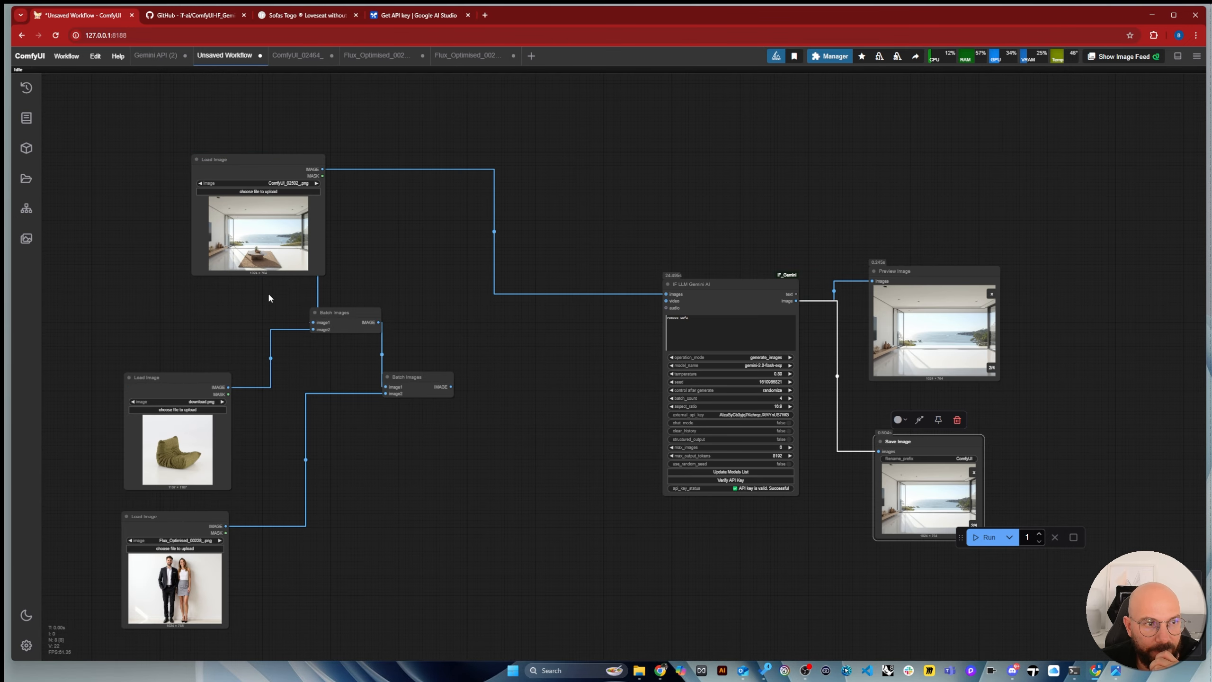
Examine the sofa-free interior in the Load Image node up close, especially the coffee table and rug where the sofa was removed
scroll(247, 230, "up", 15)
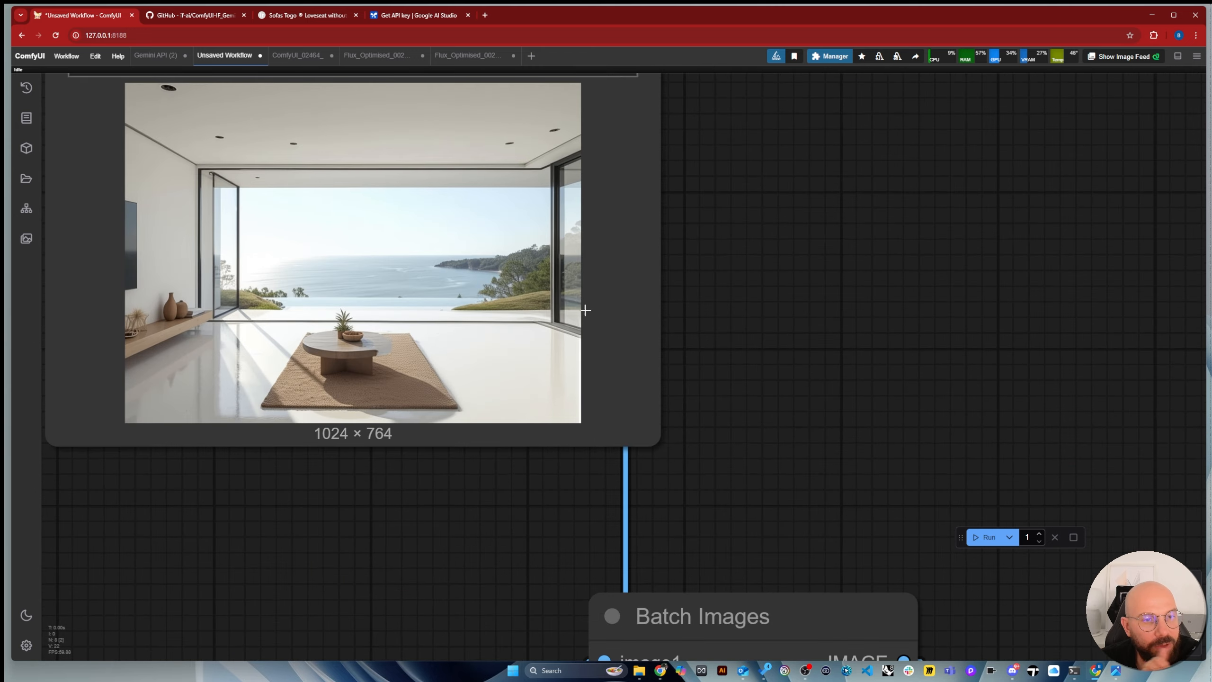
scroll(440, 321, "down", 3)
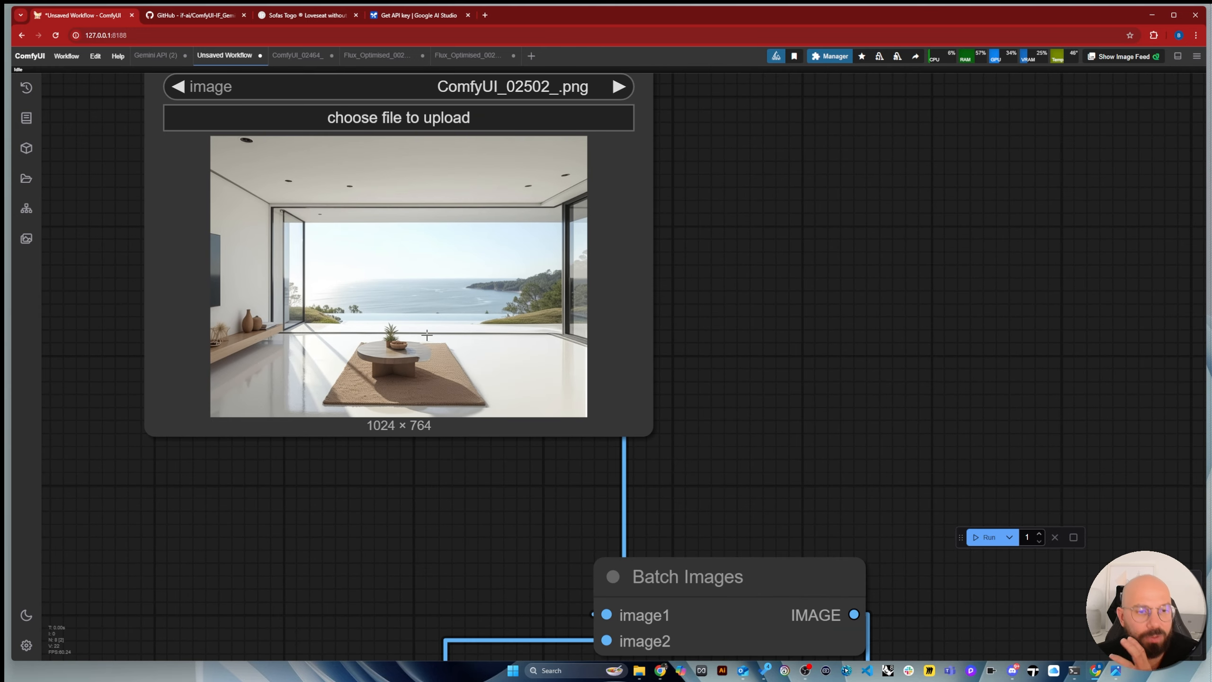
scroll(427, 335, "down", 2)
scroll(427, 335, "up", 3)
scroll(601, 351, "up", 4)
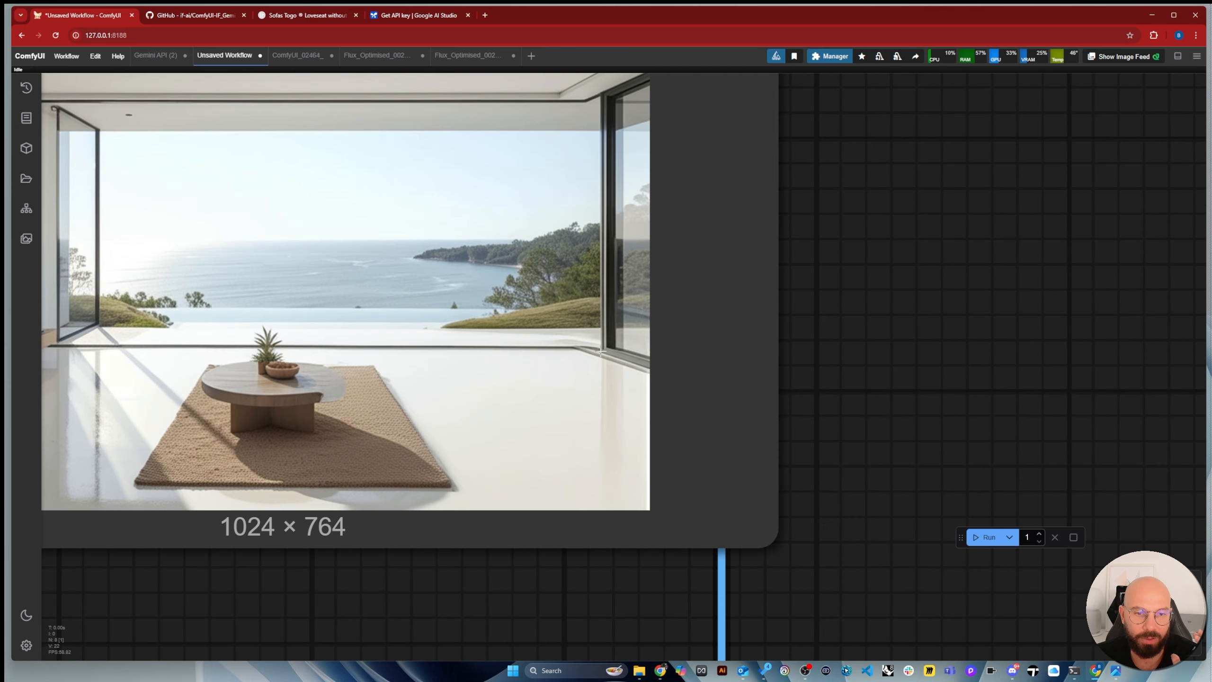
scroll(604, 341, "up", 1)
scroll(583, 398, "down", 3)
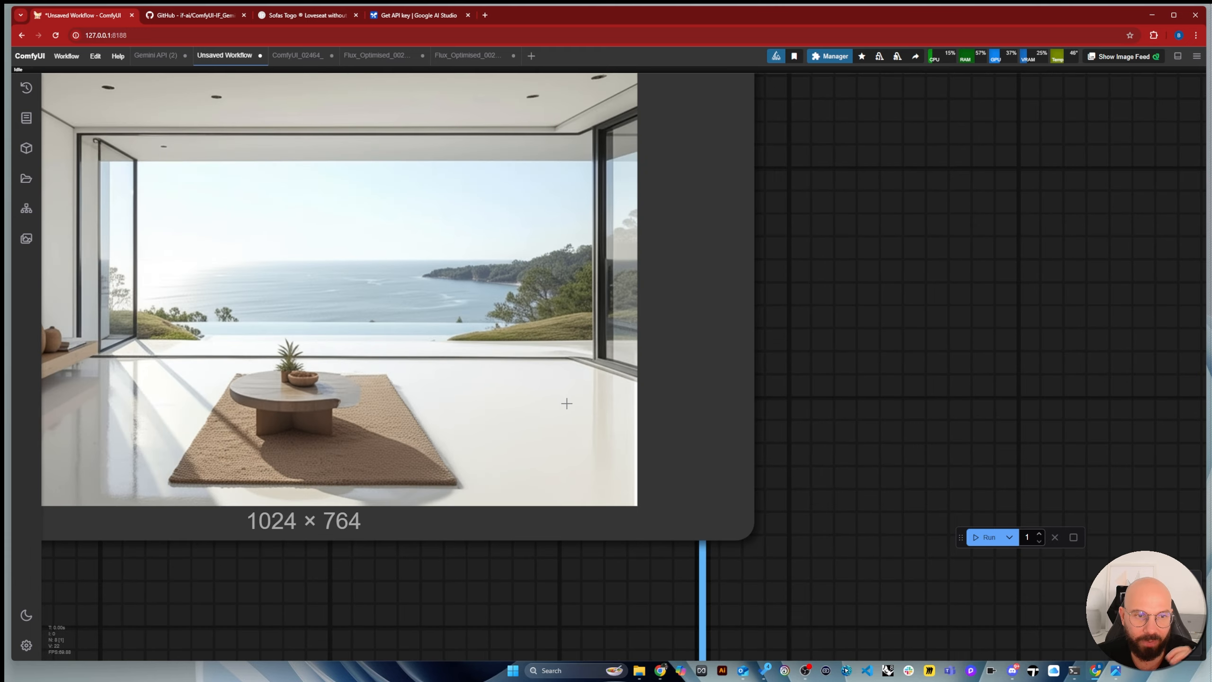
scroll(382, 406, "up", 5)
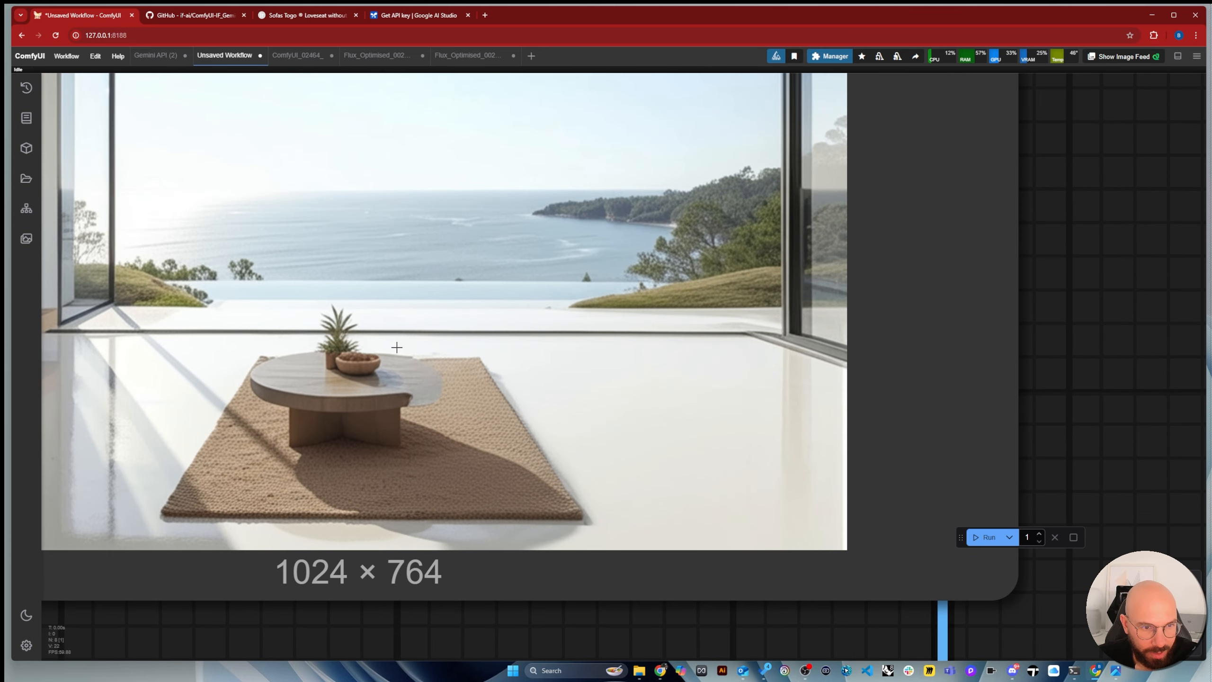
scroll(430, 441, "down", 6)
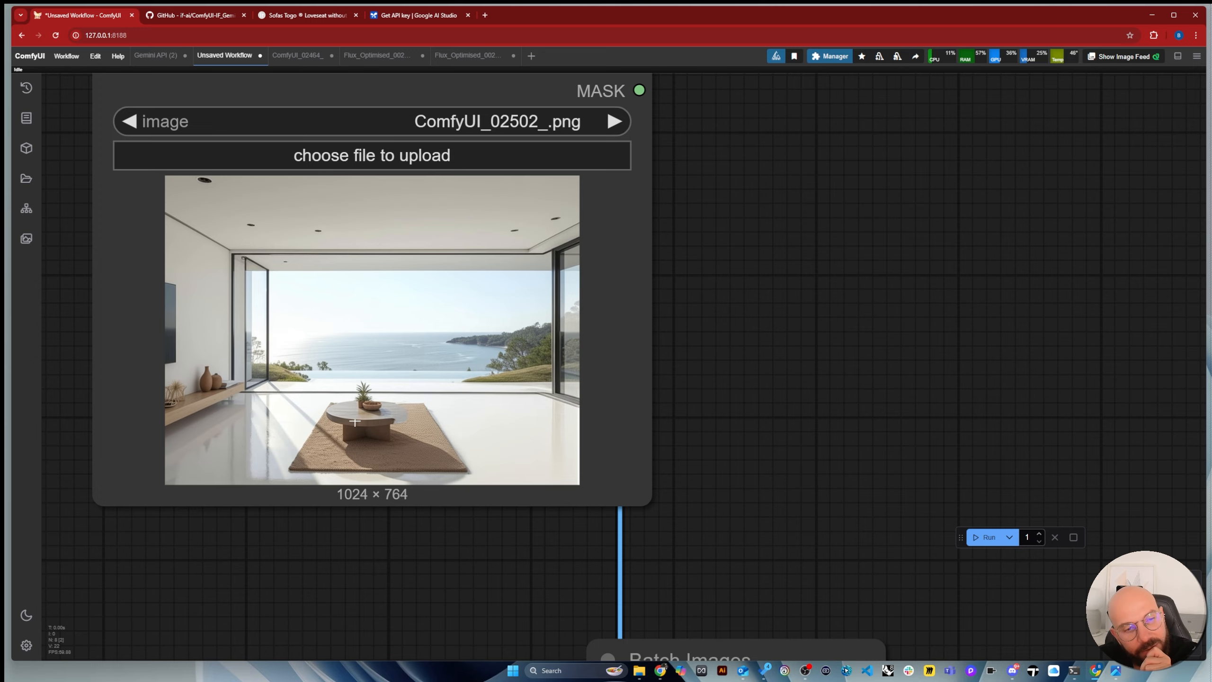
Connect the Batch Images node that combines interior and sofa to the IF LLM Gemini AI node's images input, separating the two batch nodes
scroll(355, 421, "down", 10)
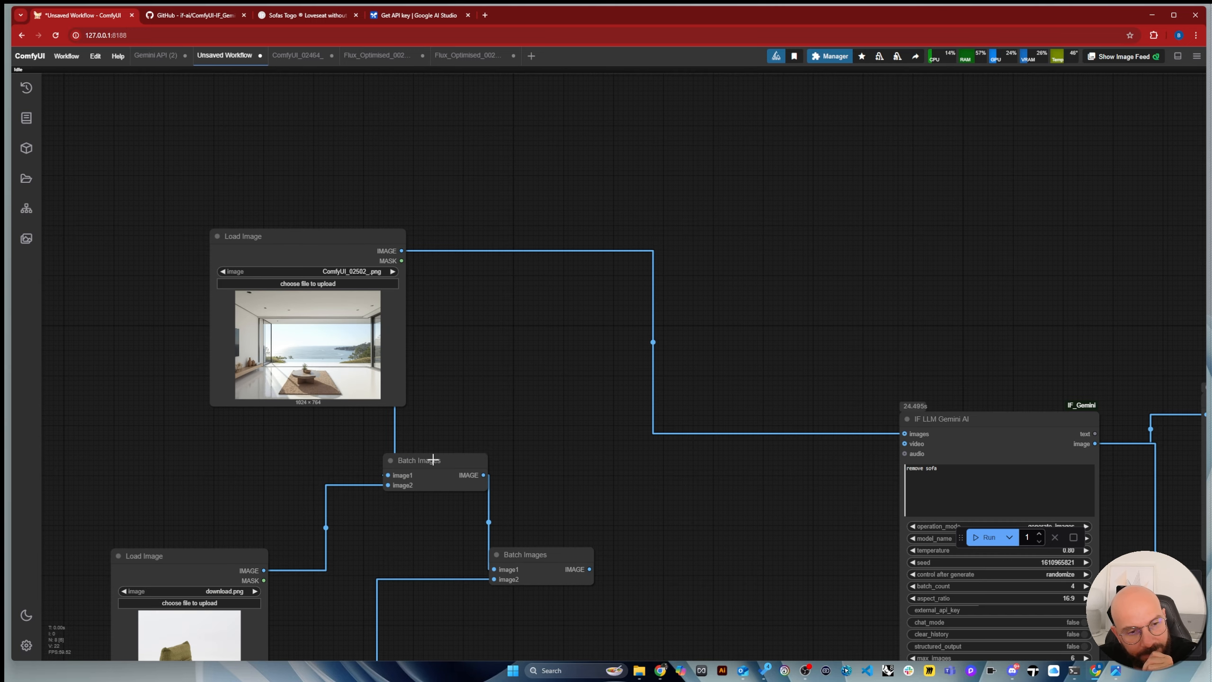
left_click_drag(433, 459, 485, 443)
left_click_drag(539, 554, 542, 573)
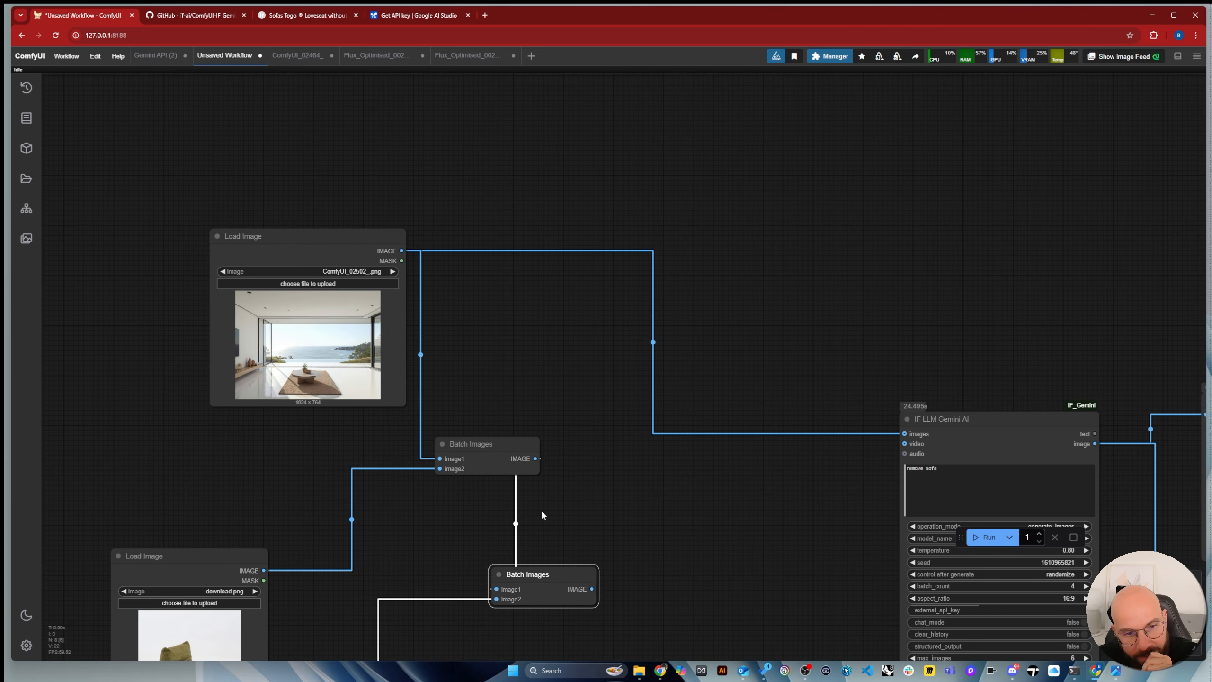
left_click_drag(535, 459, 906, 434)
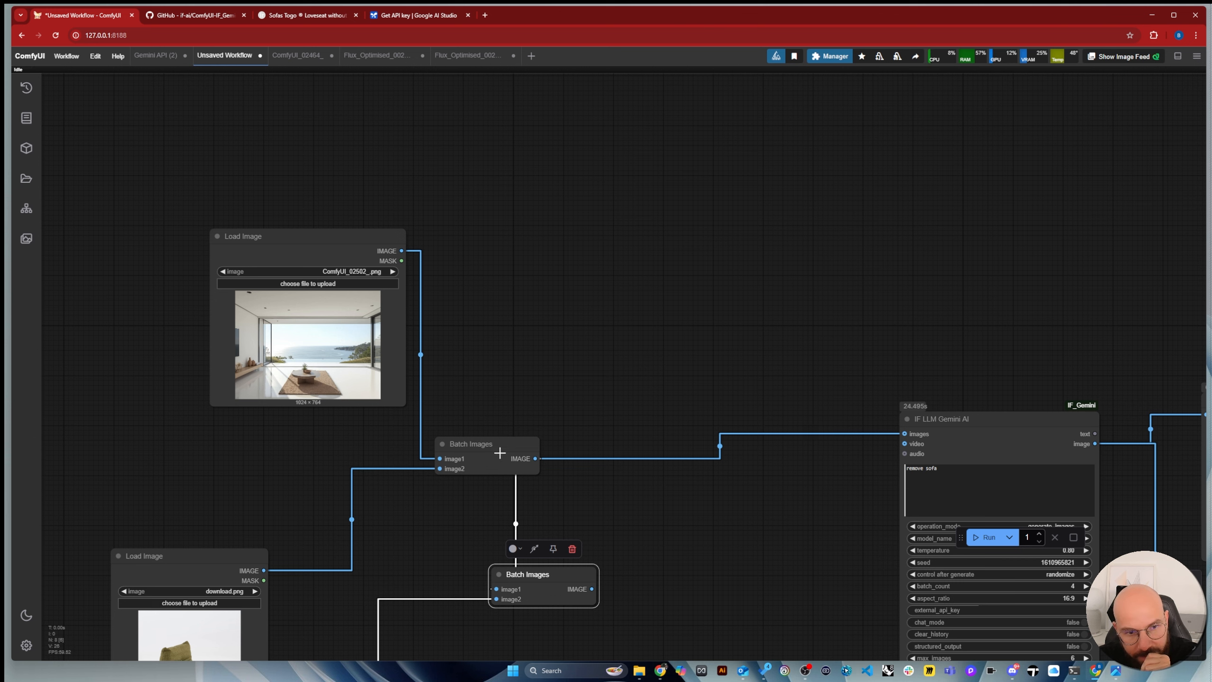
left_click_drag(497, 449, 670, 373)
Delete the second Batch Images node that adds the people image, and place the remaining one between the Load Image nodes and the Gemini node
scroll(591, 292, "down", 3)
left_click(553, 501)
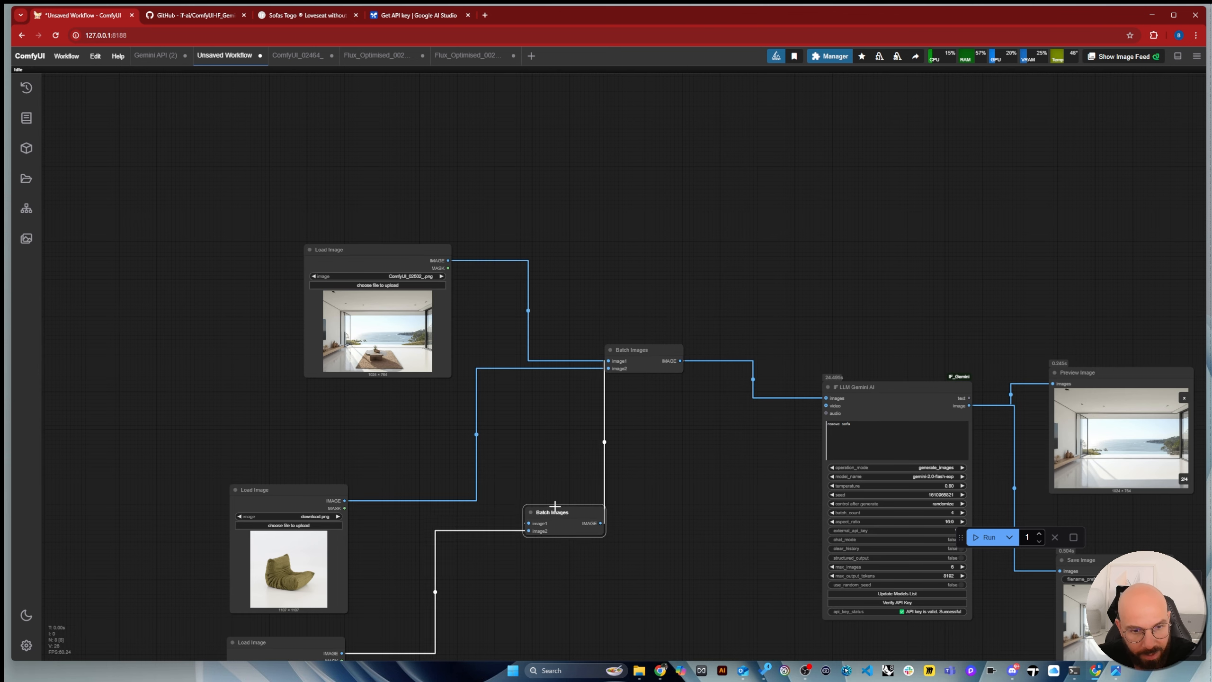
key("Delete")
left_click_drag(634, 372, 617, 389)
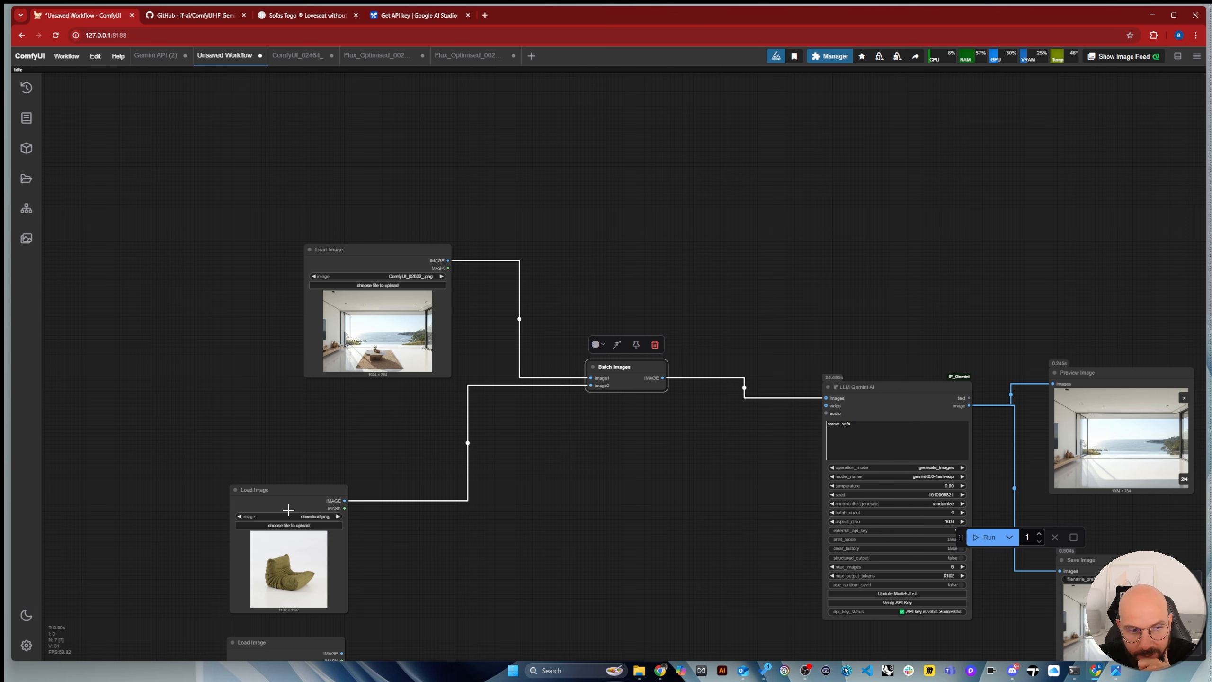
Move the sofa Load Image node closer to the interior one and replace the Gemini prompt with "add togo sofa on the right side of the image"
left_click_drag(281, 491, 356, 434)
scroll(992, 432, "up", 2)
scroll(992, 431, "up", 2)
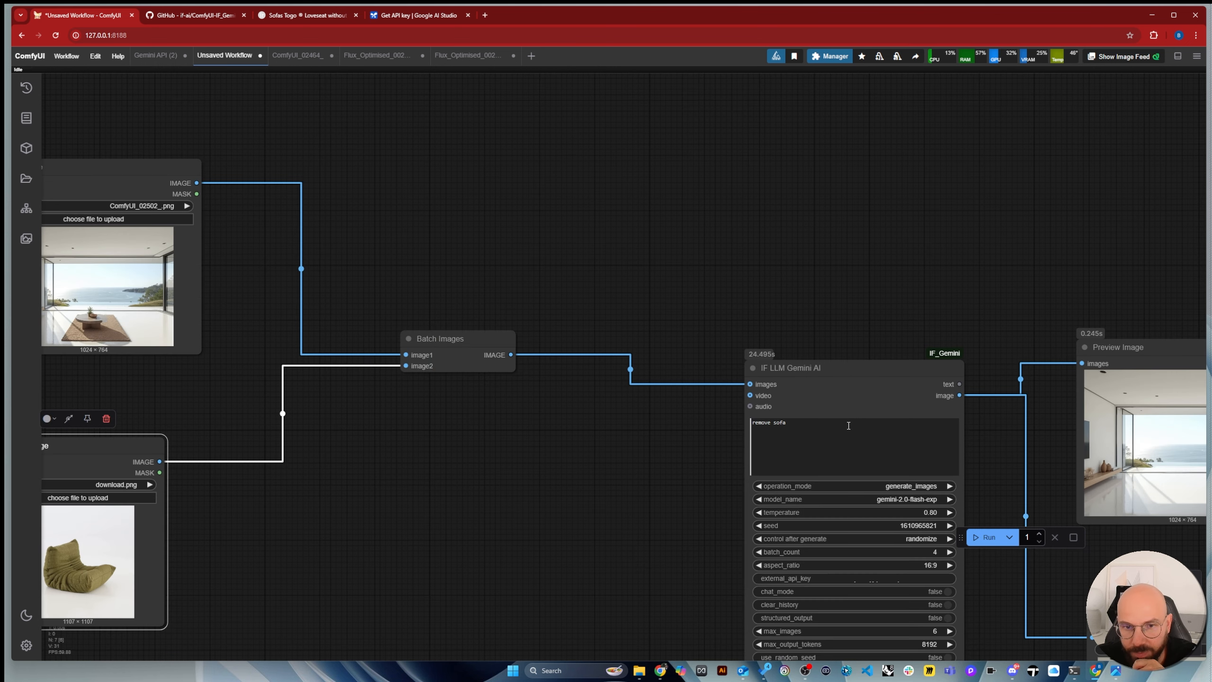
left_click(792, 425)
key("ctrl+a")
type("ad")
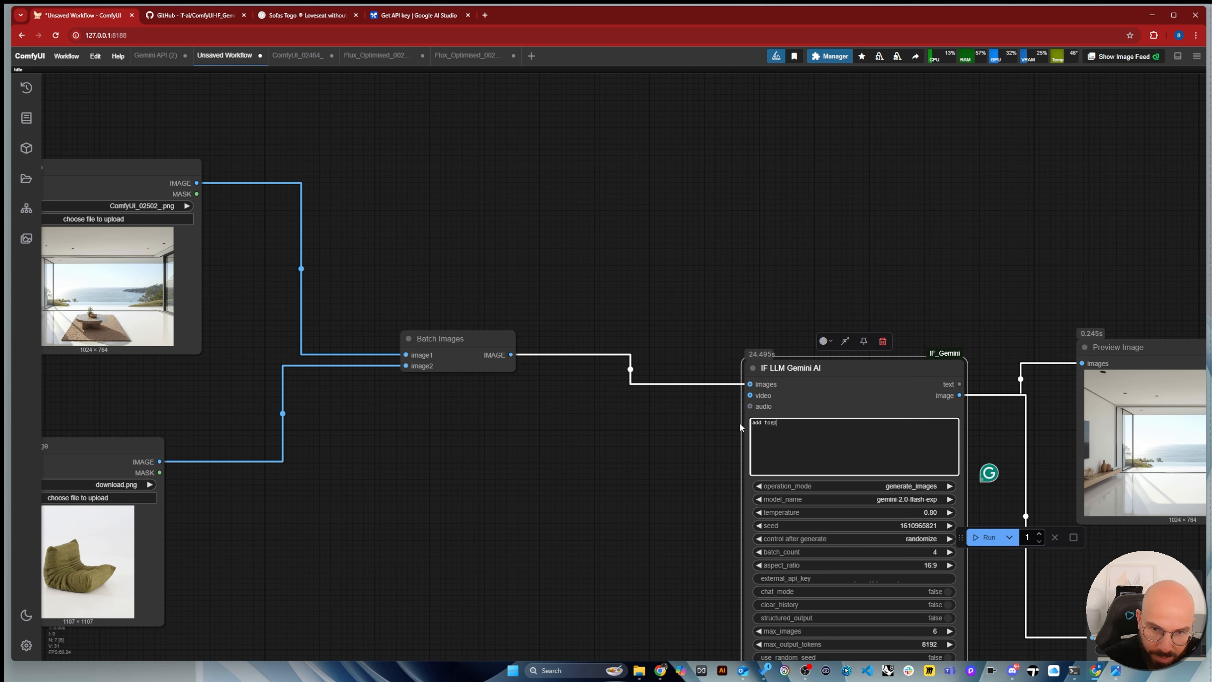
type("d togo sofa ")
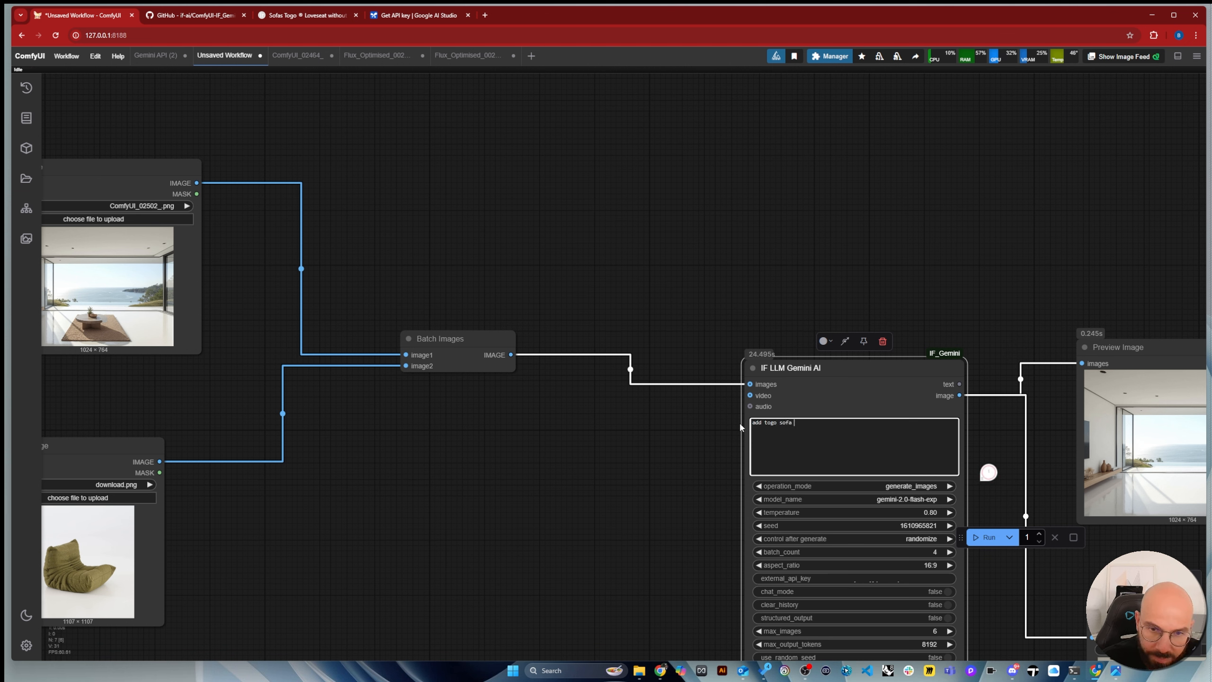
type("fo on th")
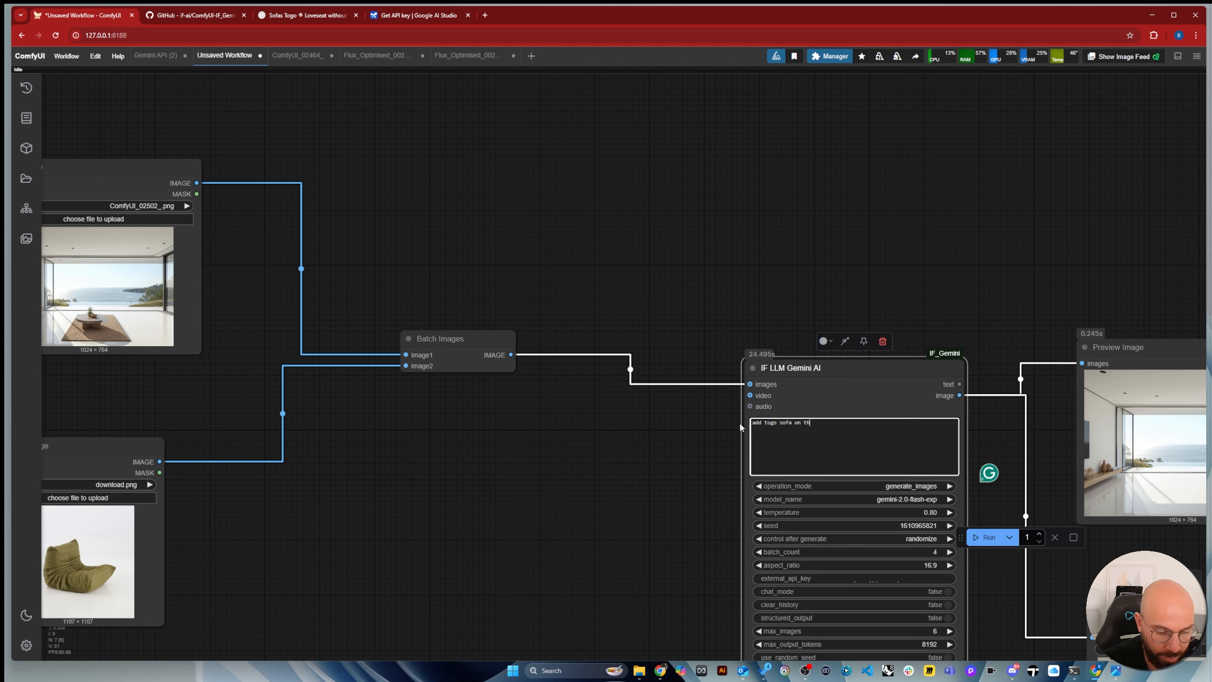
type("e right")
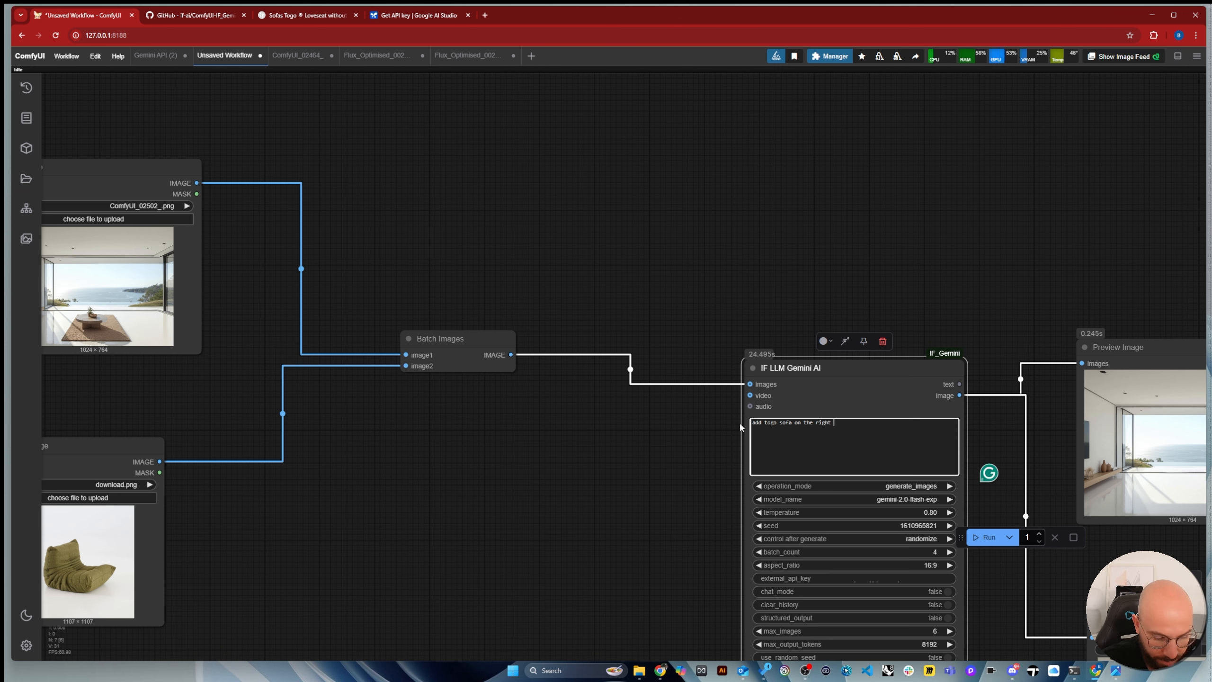
type(" side of the ")
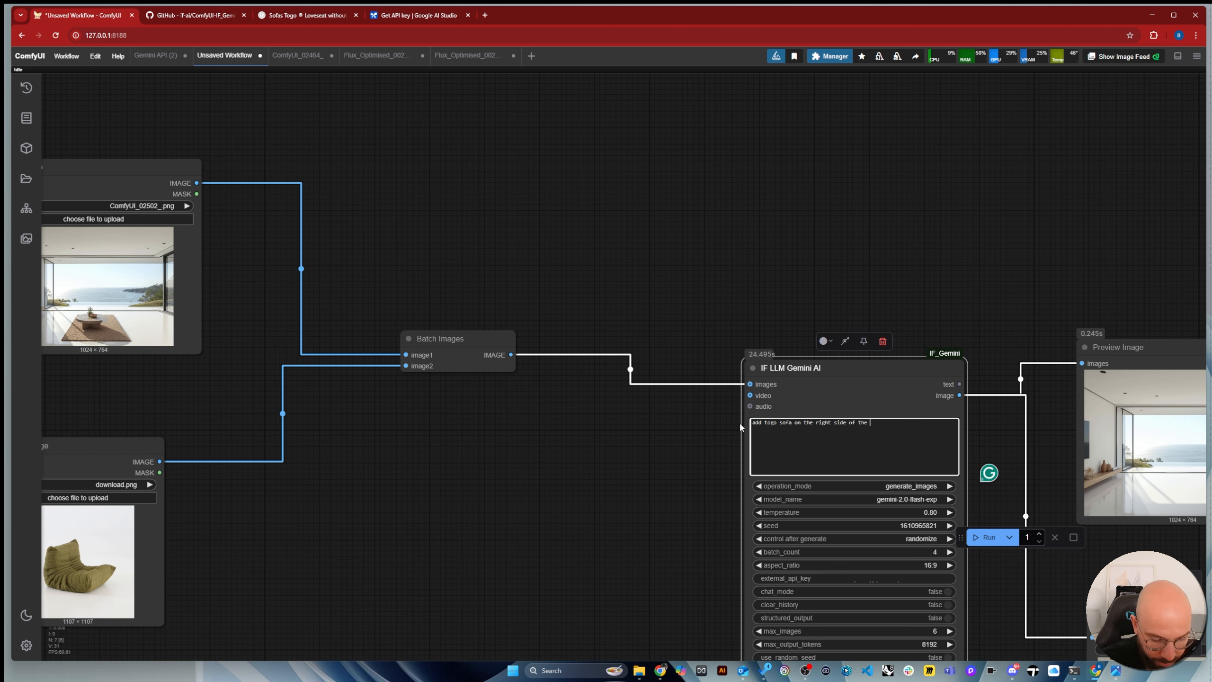
type("image")
Refine the Gemini prompt to "add togo sofa from image2 on the right side of the image1" and run the workflow
left_click(794, 422)
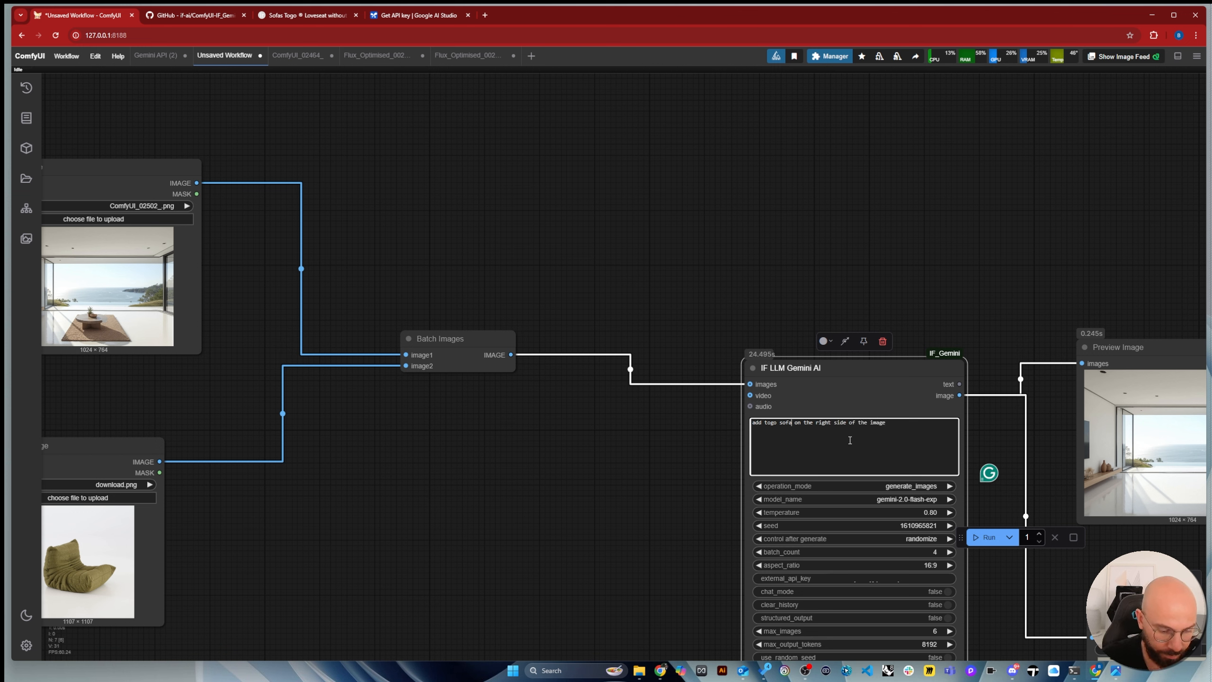
type("foom imag")
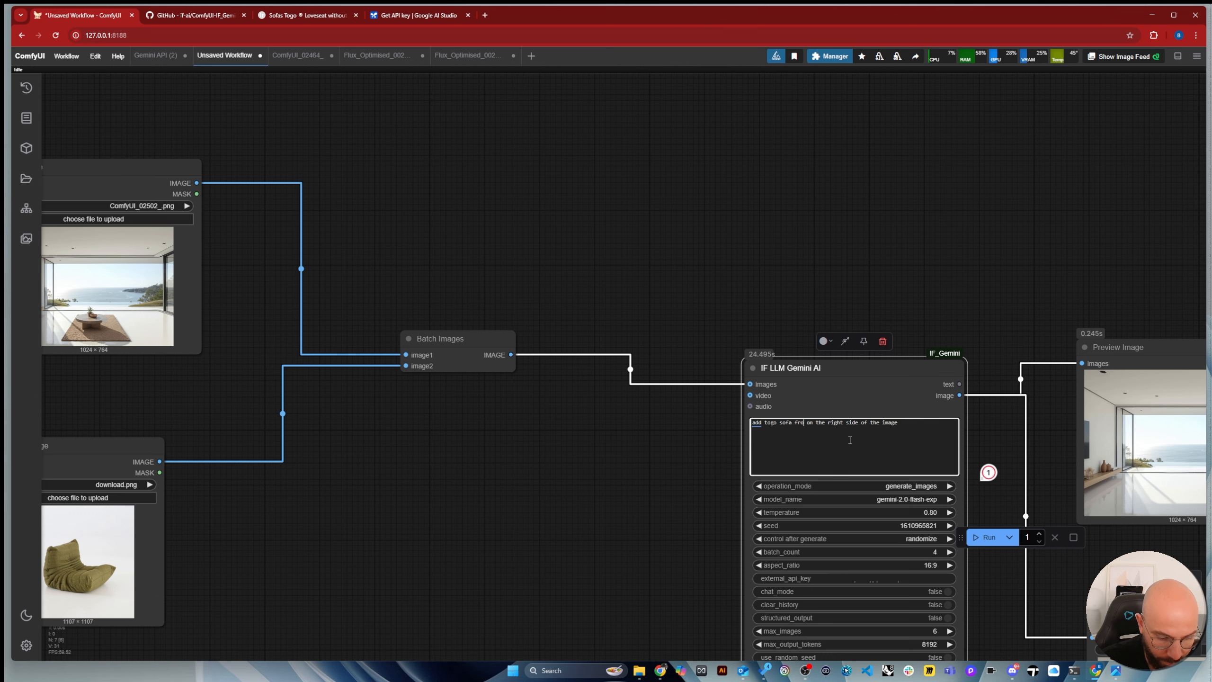
type("e 2")
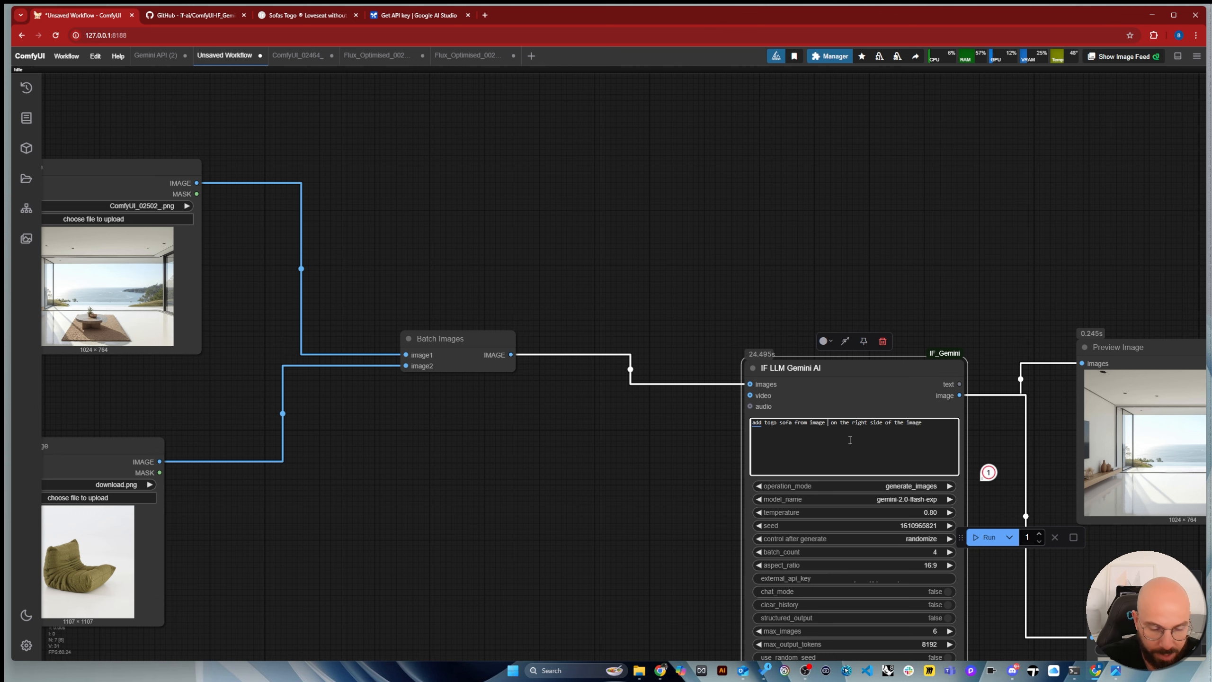
key("End")
type("1")
left_click(829, 427)
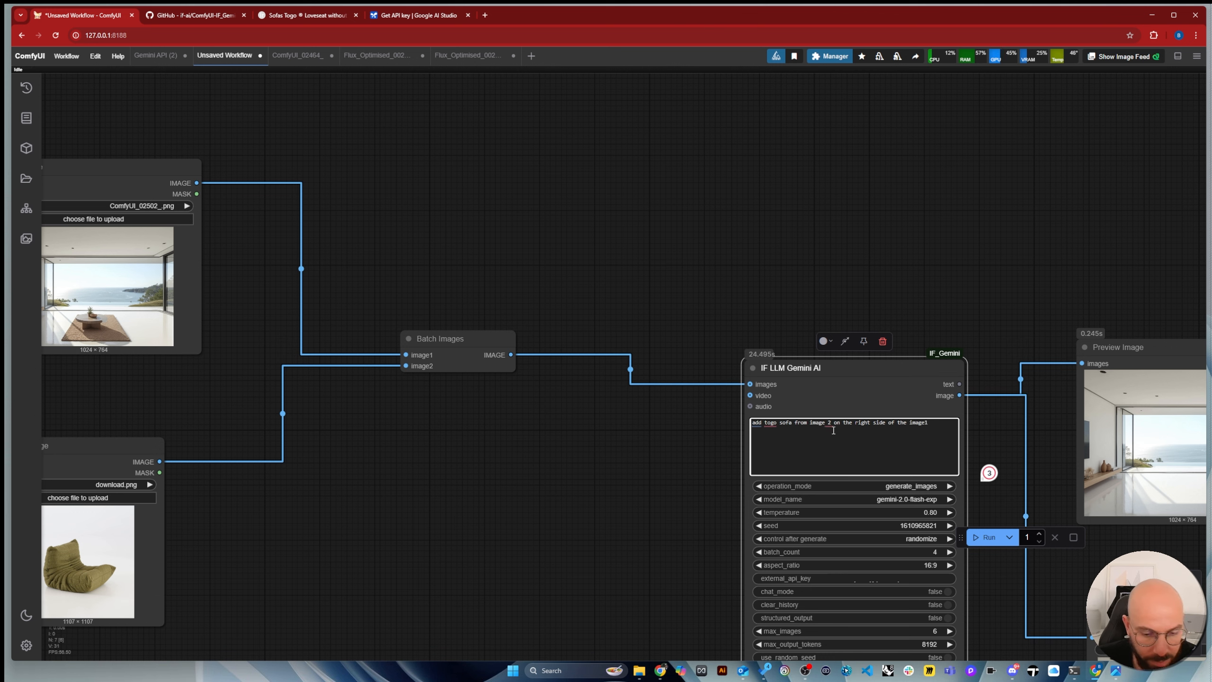
key("BackSpace")
left_click(839, 281)
scroll(557, 244, "down", 3)
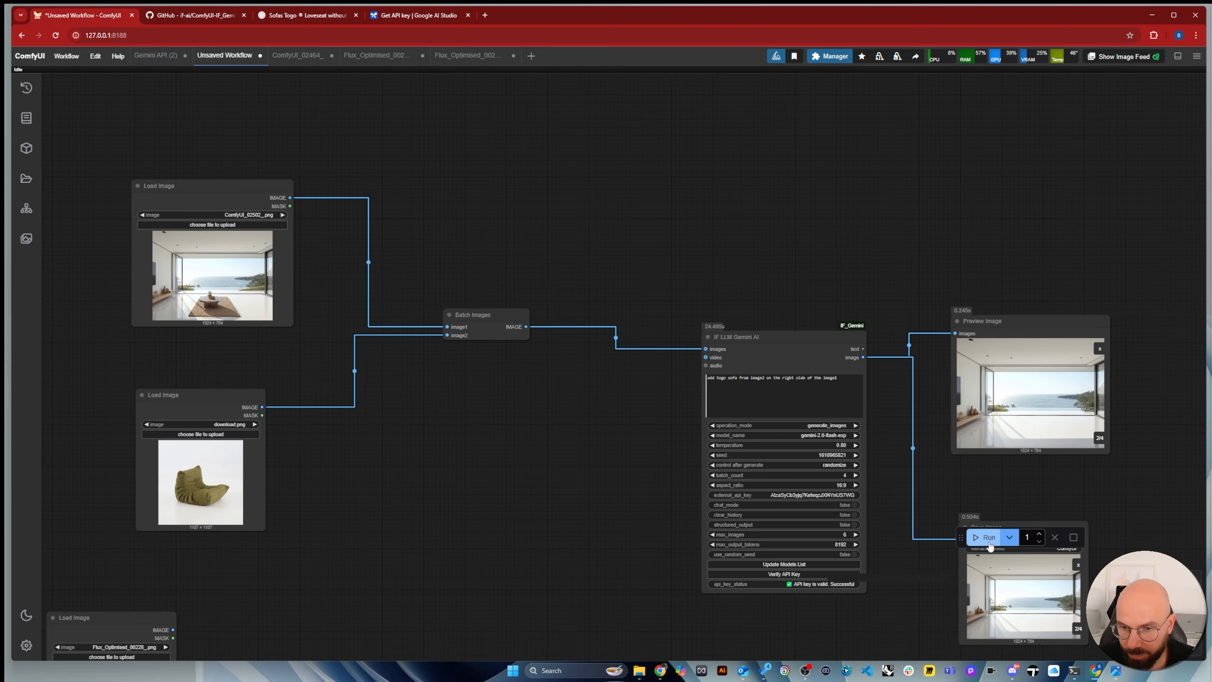
left_click(989, 539)
Place the sofa's Load Image node directly below the interior Load Image node and enlarge it
left_click_drag(191, 395, 184, 347)
scroll(106, 432, "up", 8)
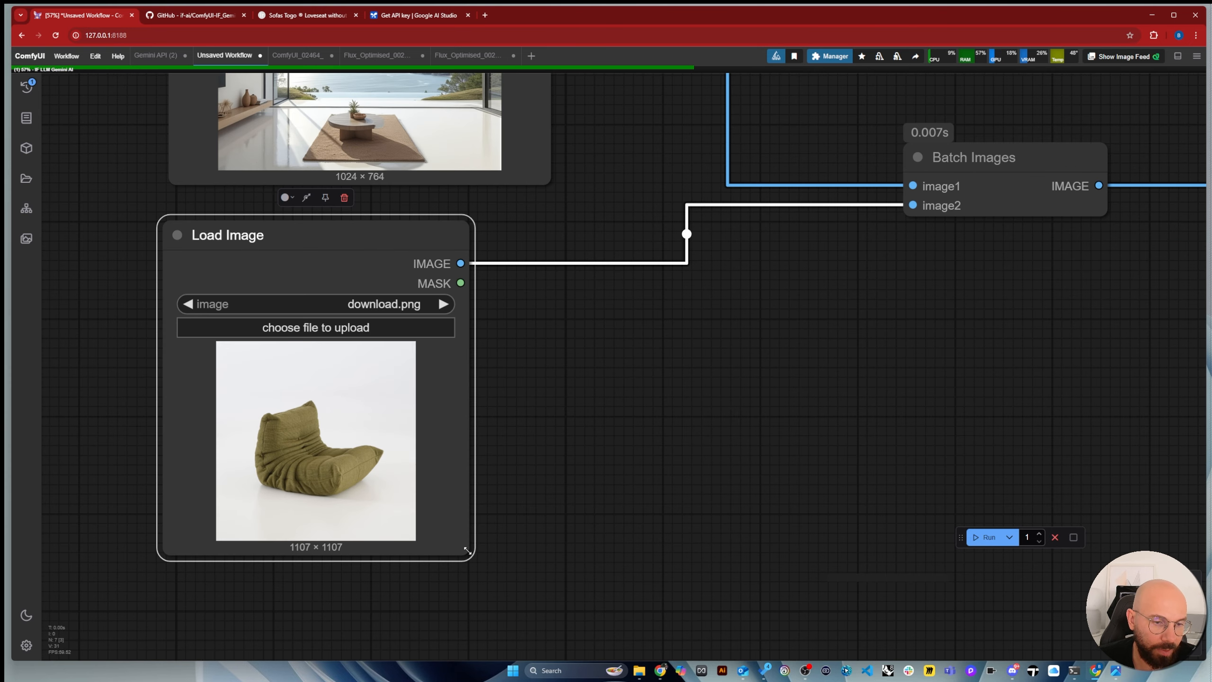
left_click_drag(468, 550, 546, 591)
scroll(568, 533, "down", 2)
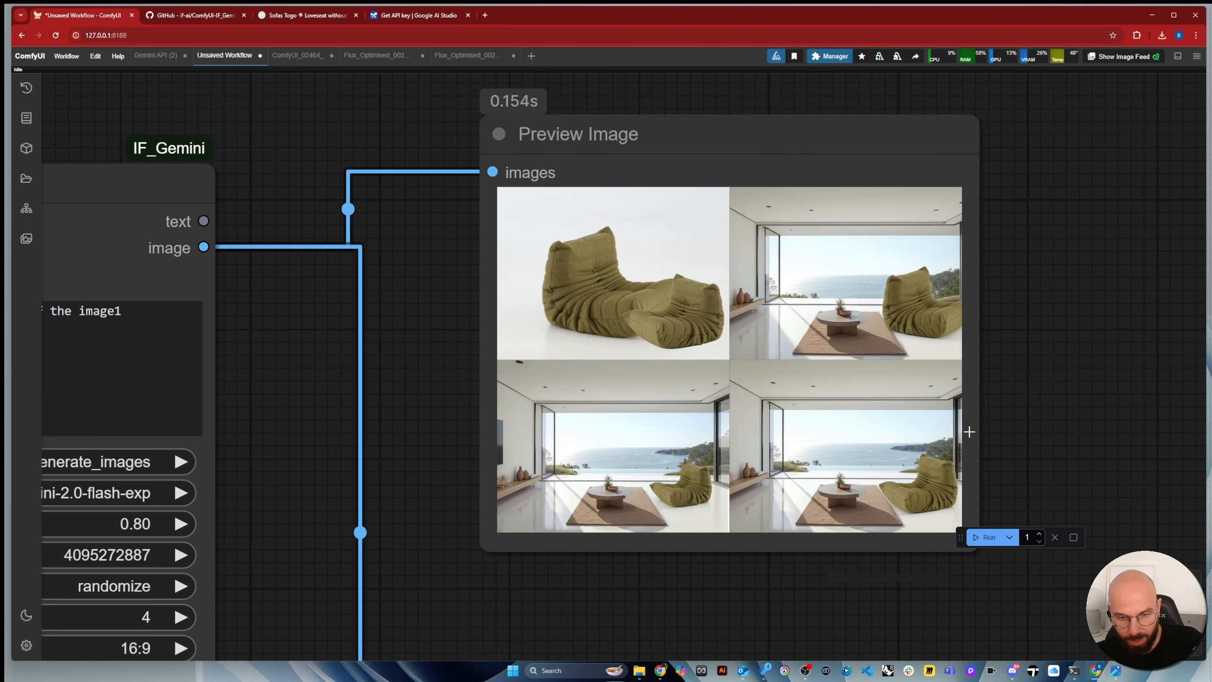
Examine the four generated images in the Preview Image node, comparing the togo sofa's placement, scale and the room's details
scroll(970, 433, "up", 5)
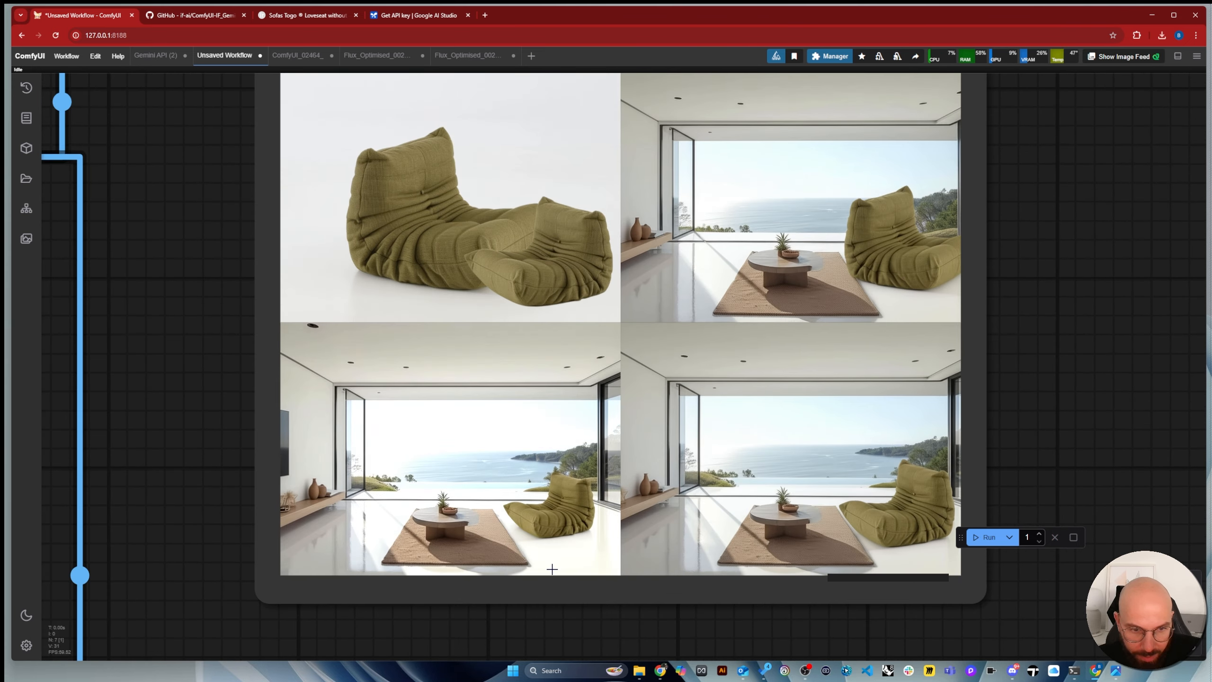
scroll(516, 601, "up", 3)
scroll(702, 616, "down", 4)
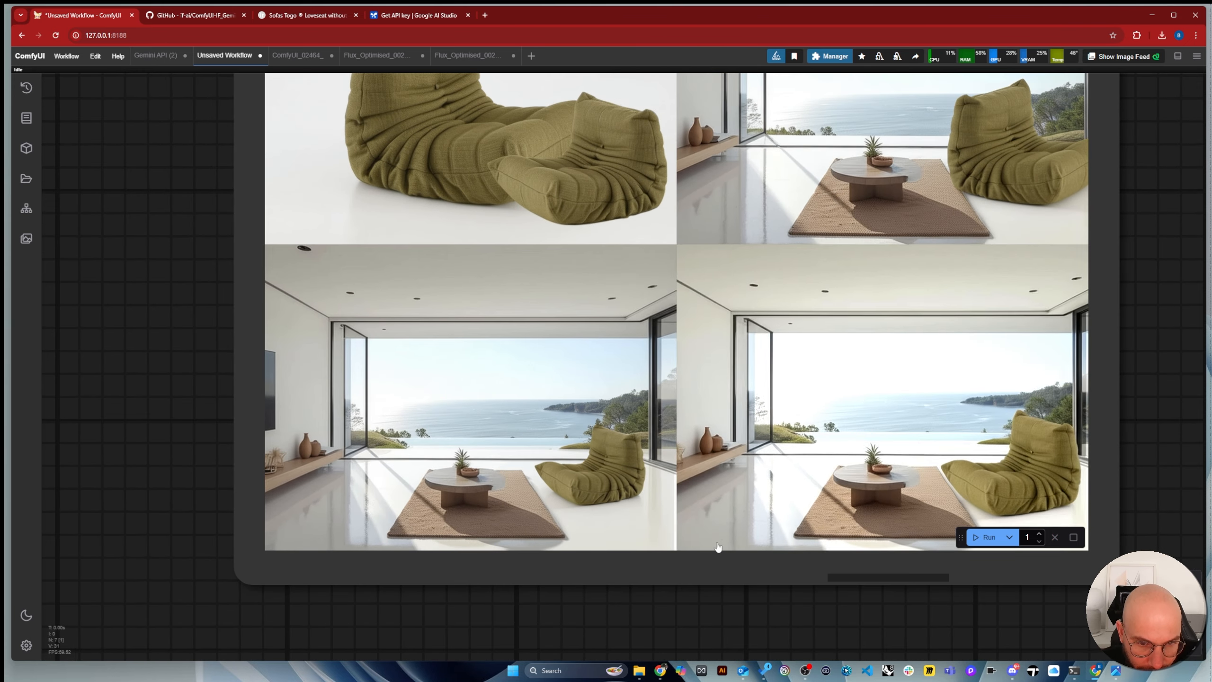
scroll(754, 596, "up", 5)
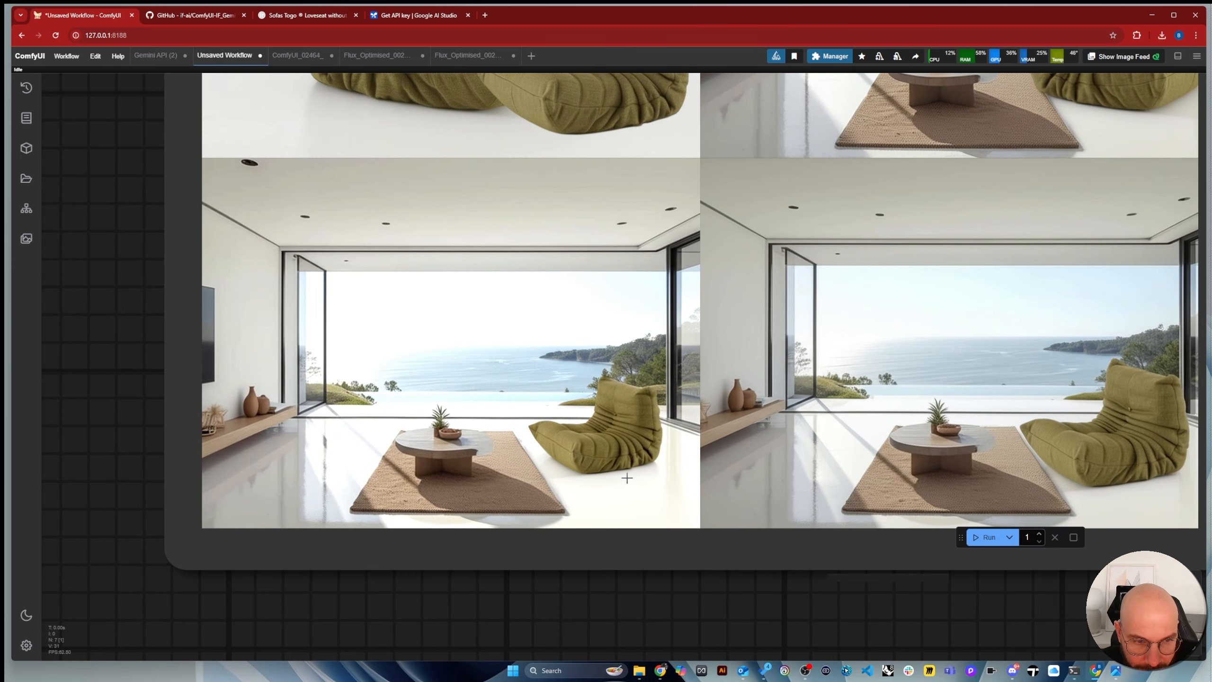
scroll(576, 444, "down", 5)
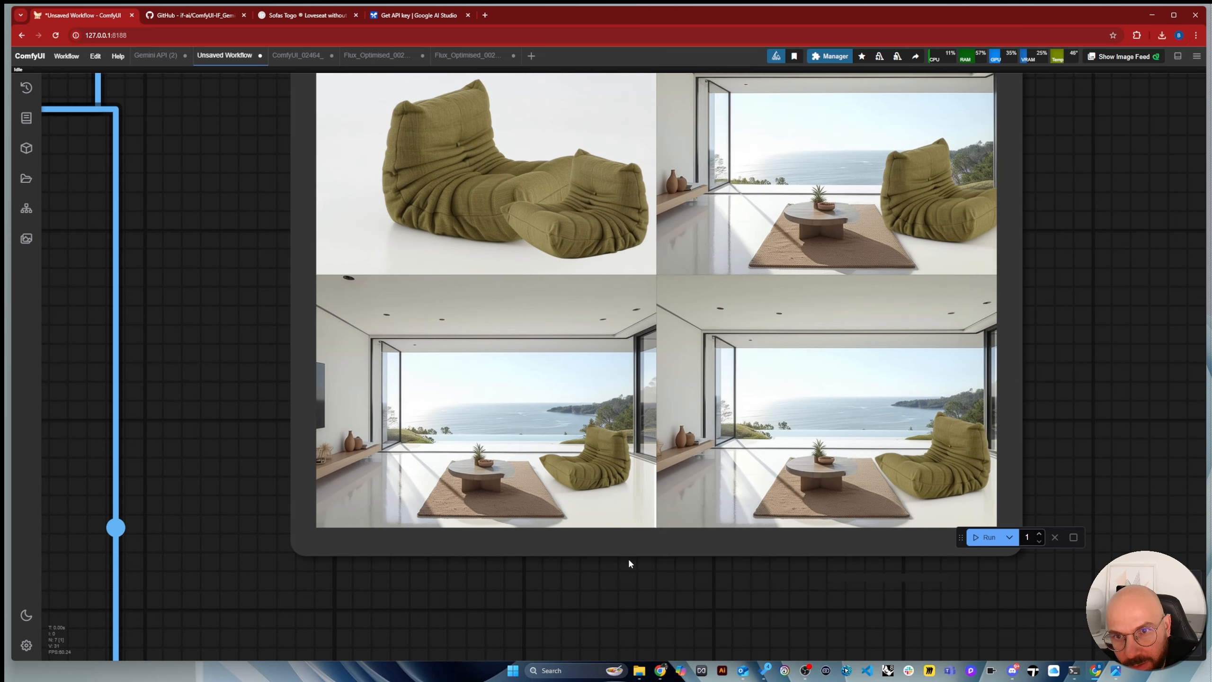
scroll(886, 492, "up", 2)
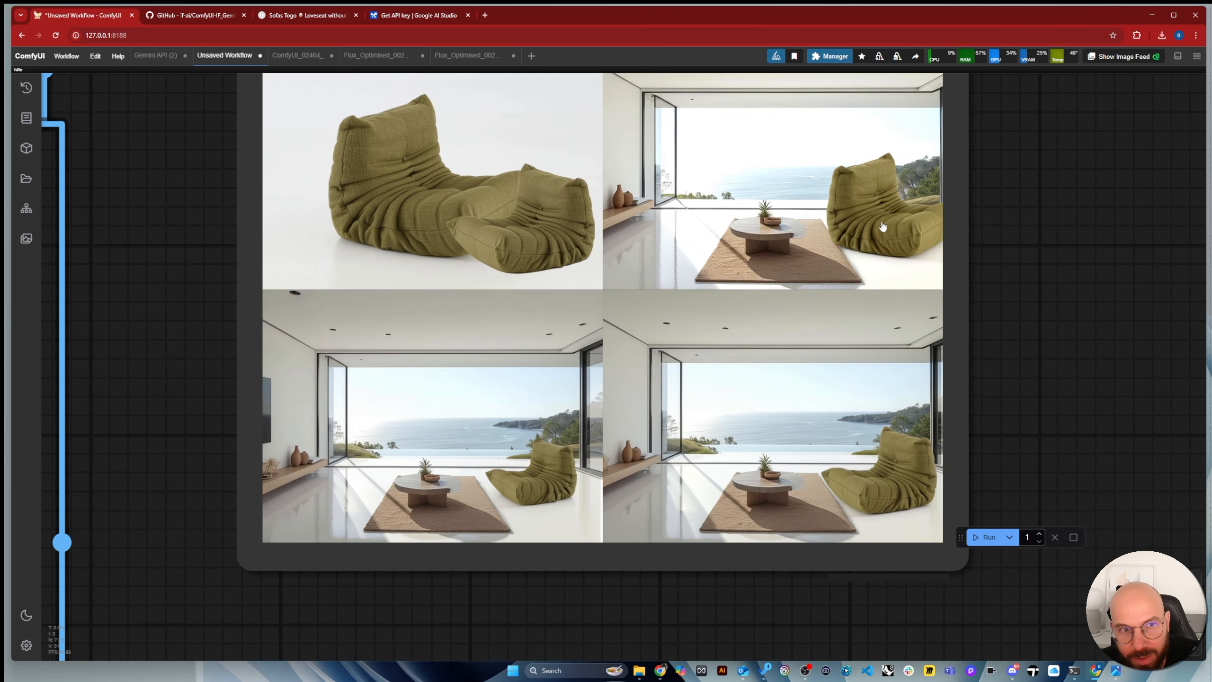
scroll(518, 242, "down", 2)
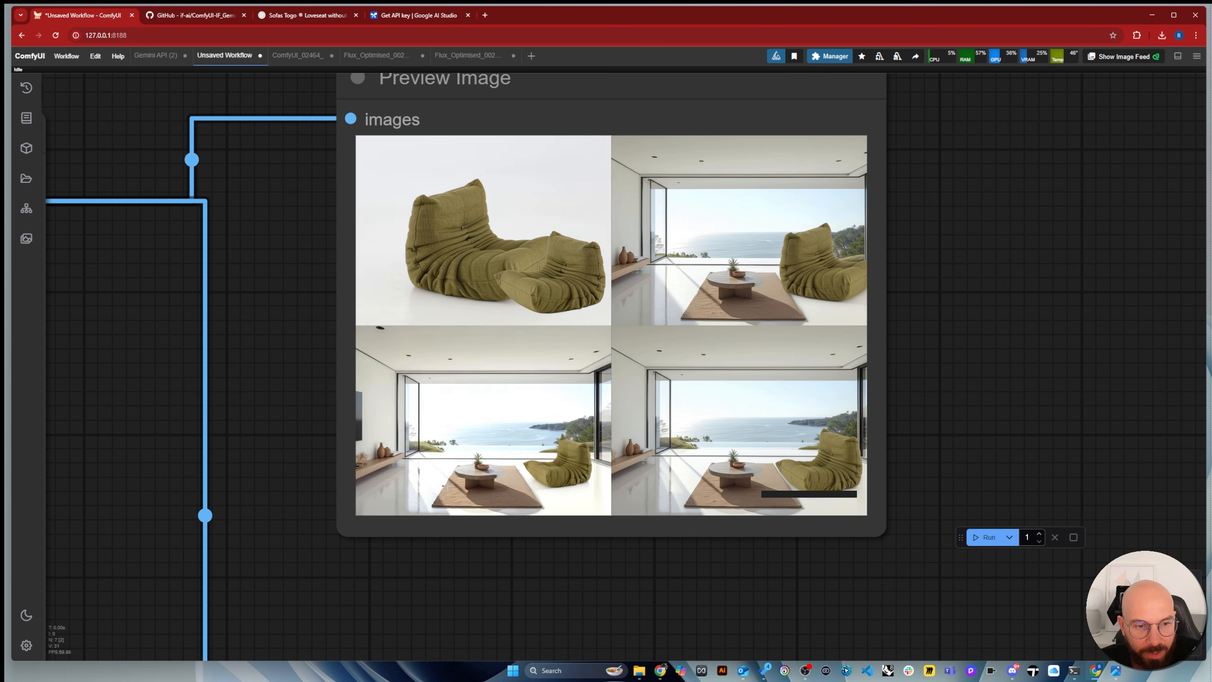
scroll(568, 552, "up", 5)
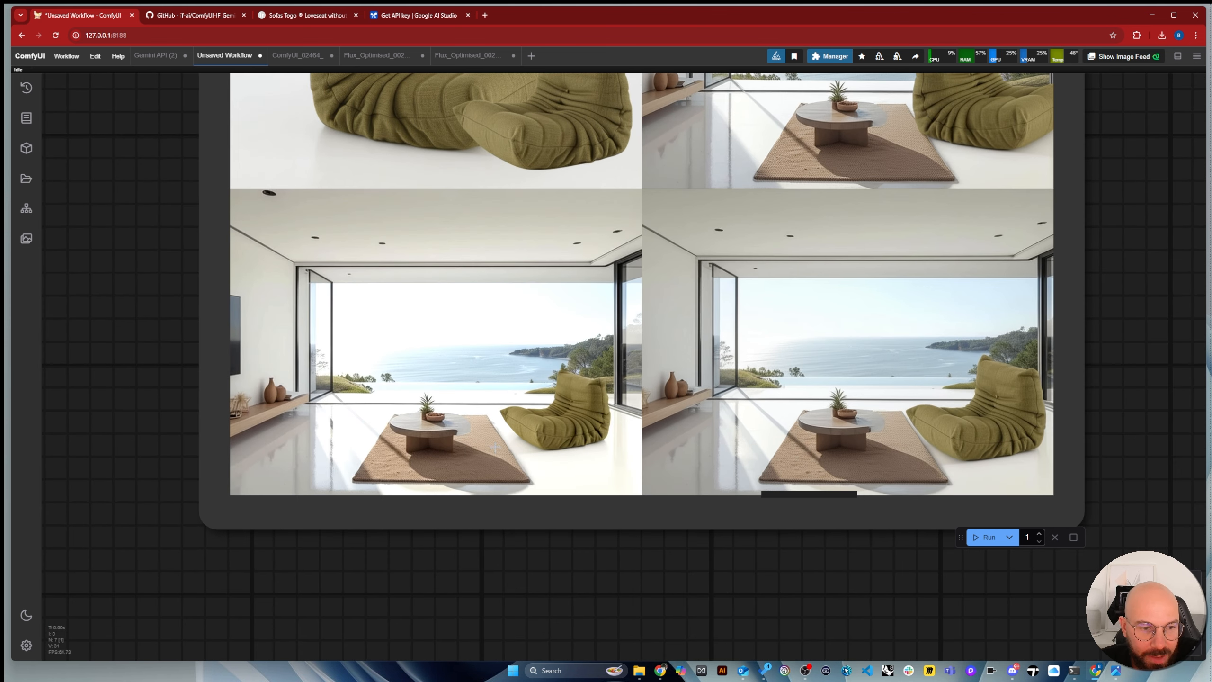
scroll(422, 512, "down", 2)
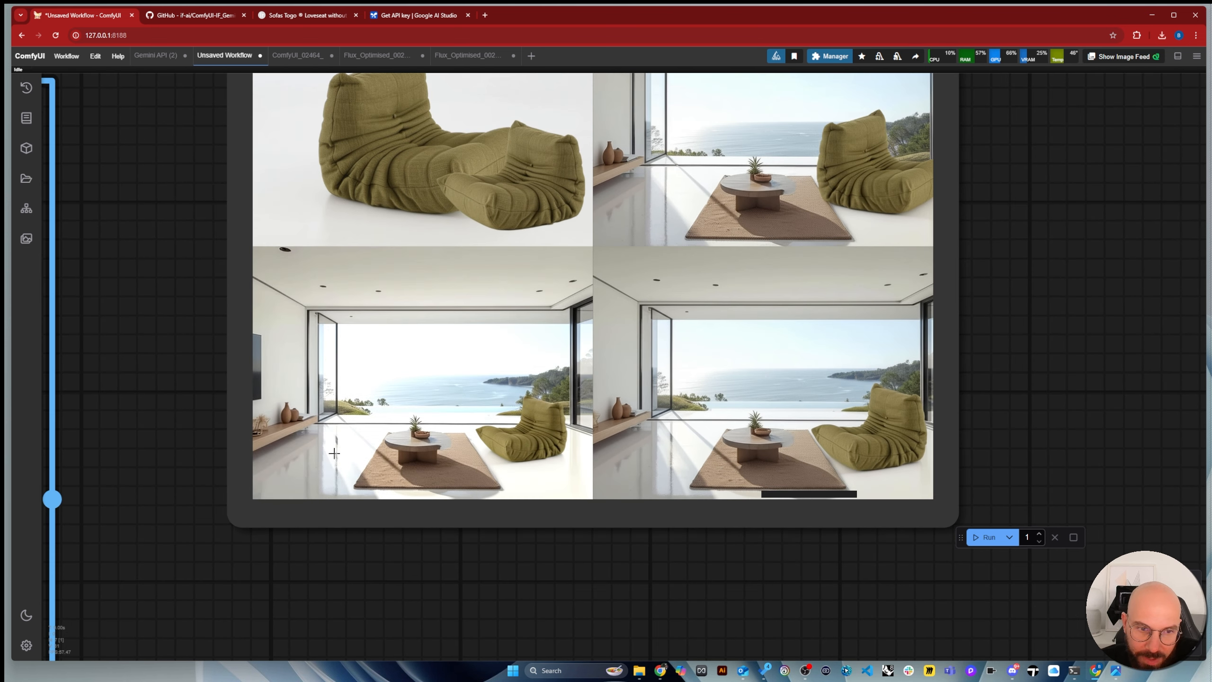
Open the third image of the new batch in the Preview Image node and examine the togo sofa's placement and lighting
scroll(365, 533, "up", 5)
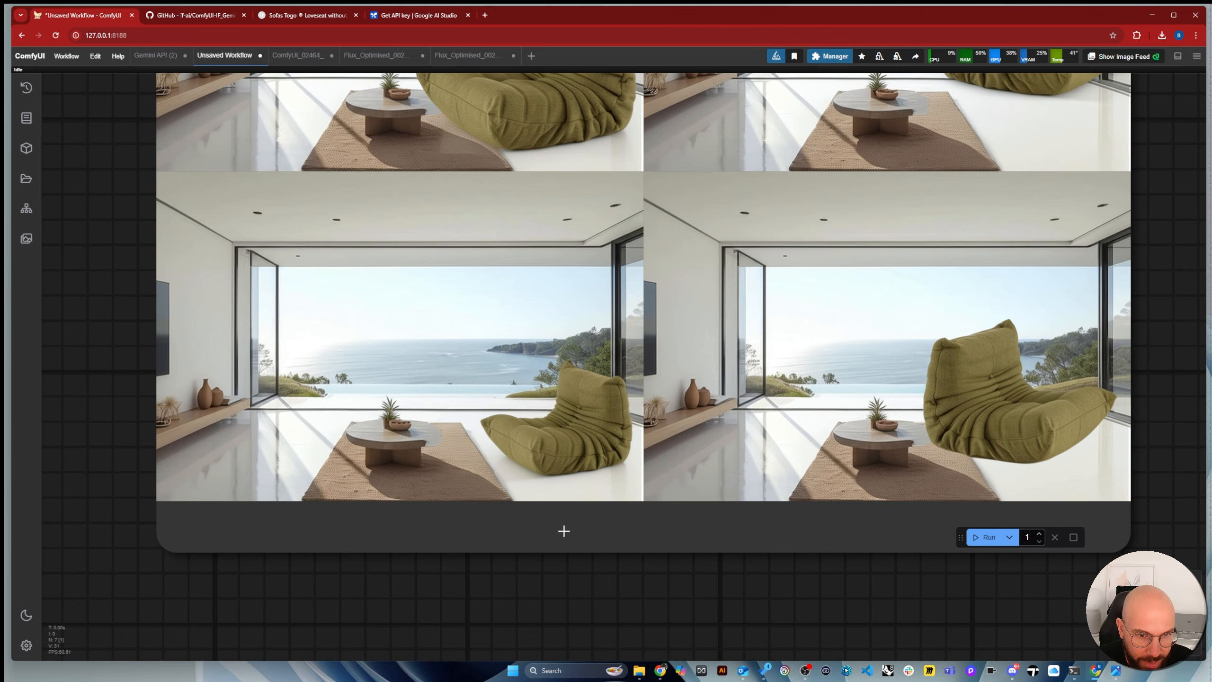
scroll(567, 555, "up", 3)
left_click(560, 444)
scroll(754, 540, "down", 3)
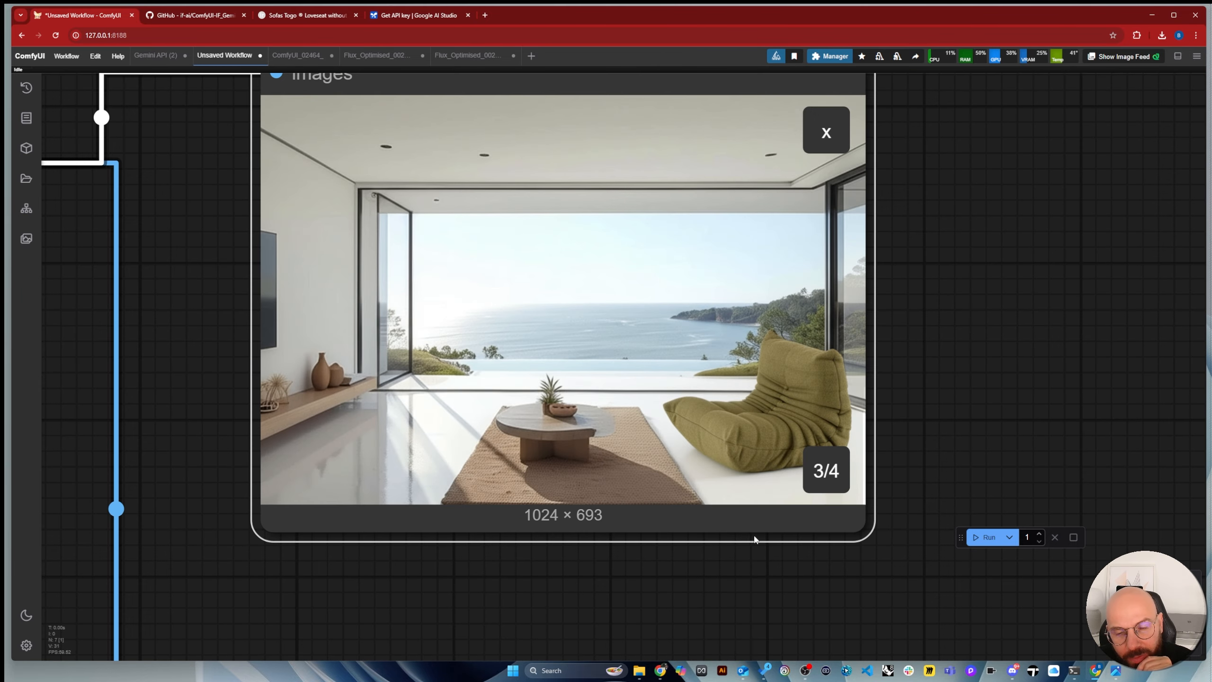
scroll(806, 428, "down", 2)
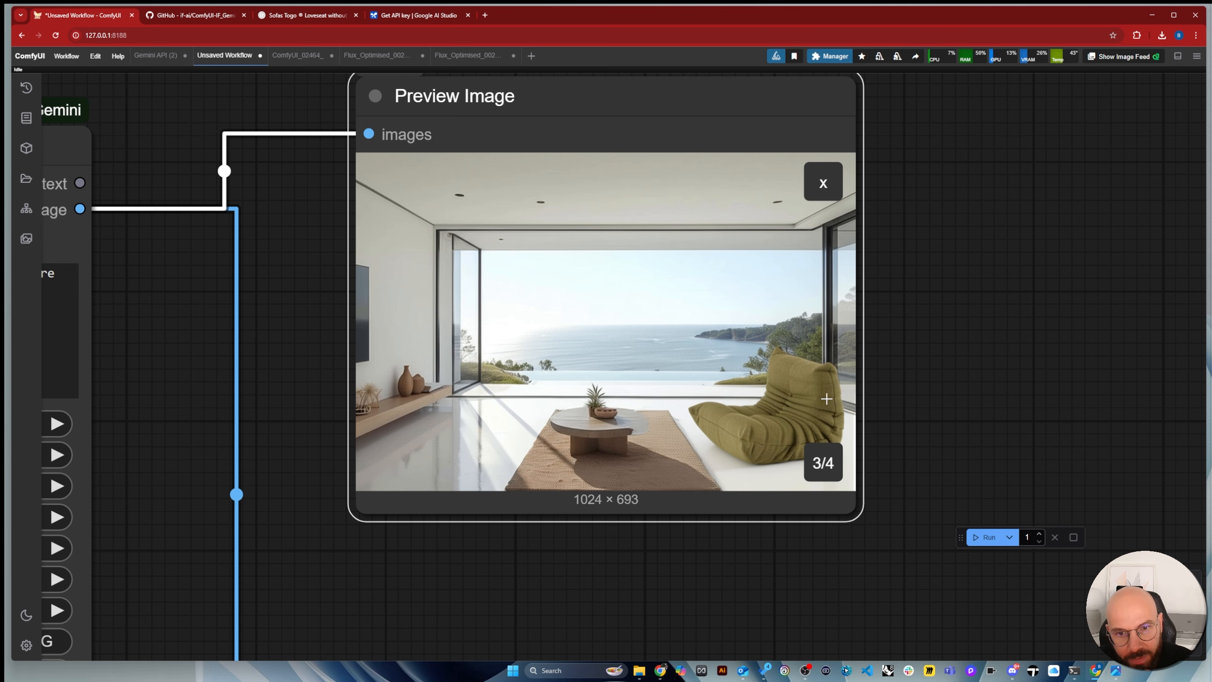
scroll(918, 301, "down", 2)
scroll(919, 296, "up", 3)
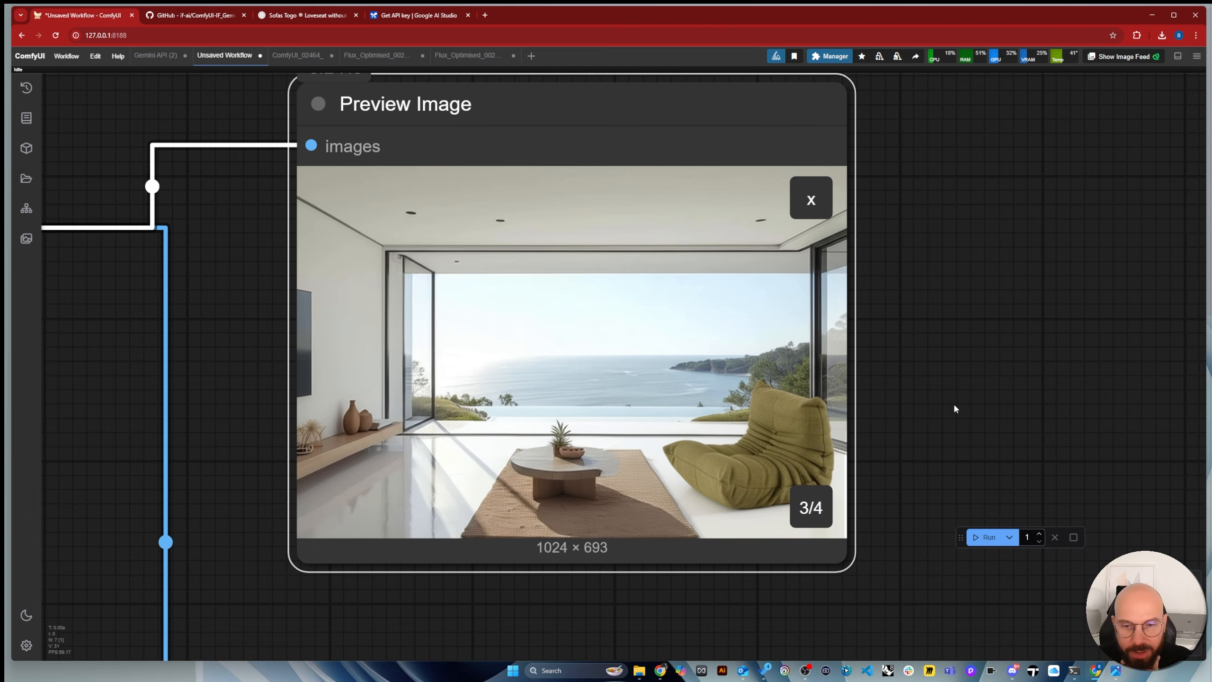
scroll(960, 406, "down", 2)
scroll(969, 405, "down", 5)
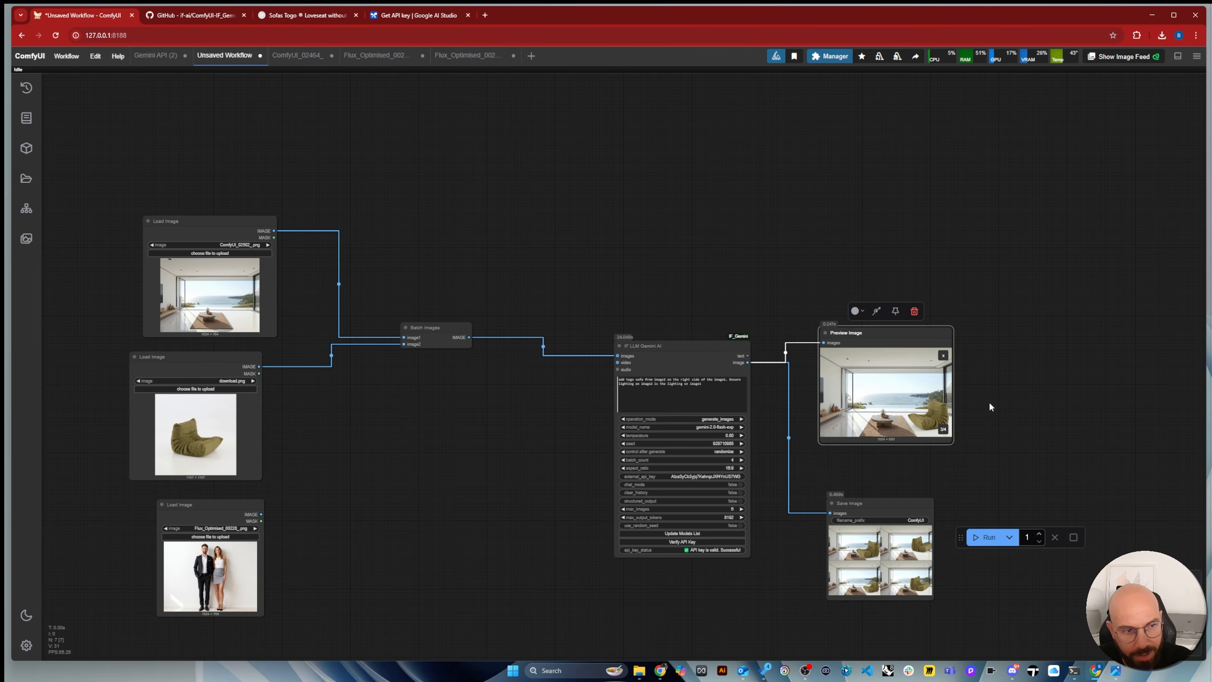
Compare the shading and orientation of the sofa in the reference image with the togo sofa in the third generated interior
scroll(141, 432, "up", 15)
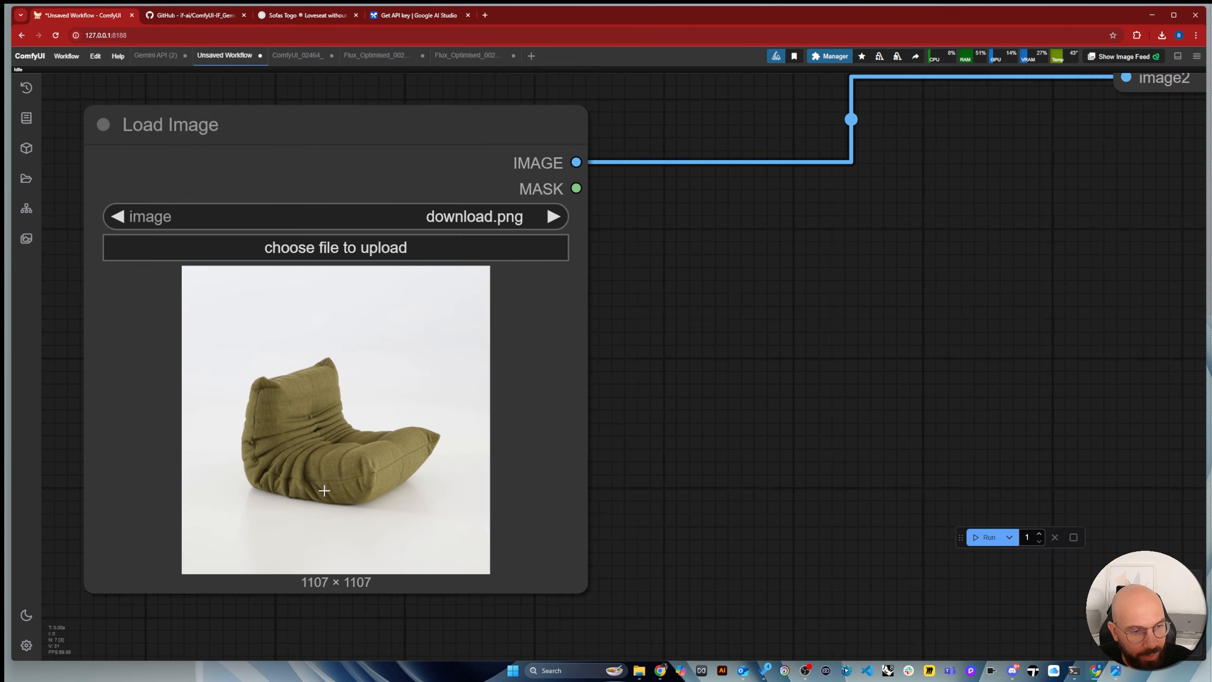
scroll(294, 461, "down", 8)
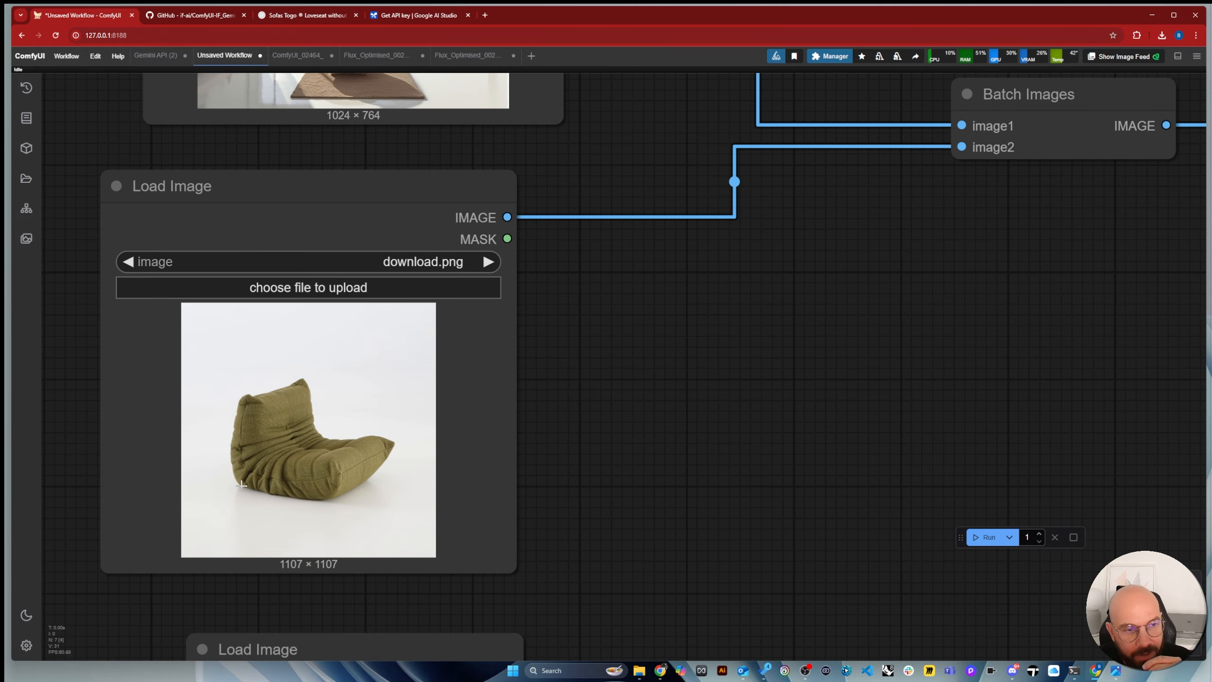
scroll(241, 485, "down", 8)
scroll(1087, 445, "up", 14)
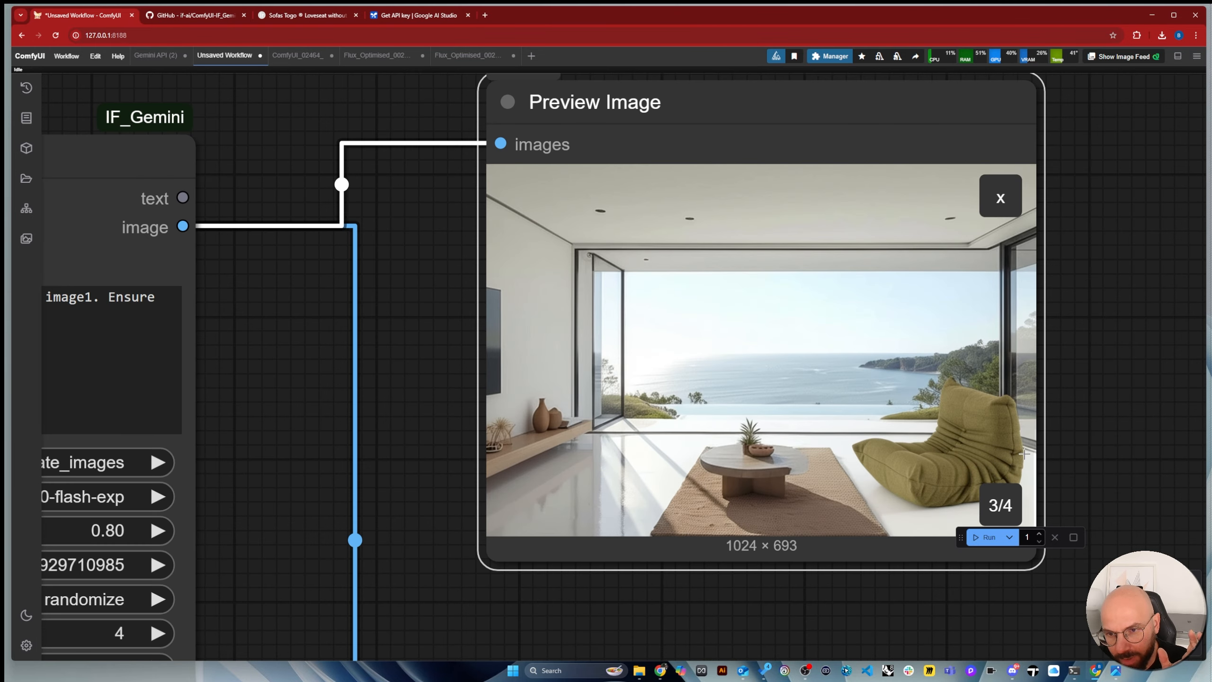
scroll(1024, 454, "up", 2)
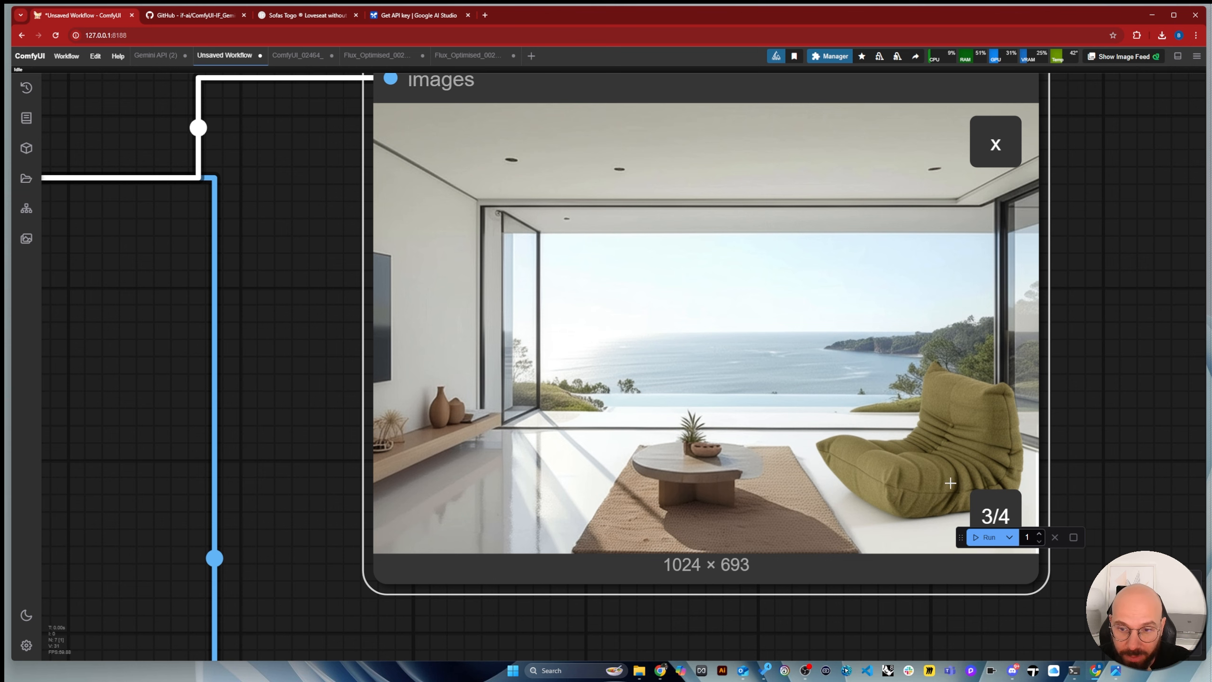
scroll(1007, 460, "down", 10)
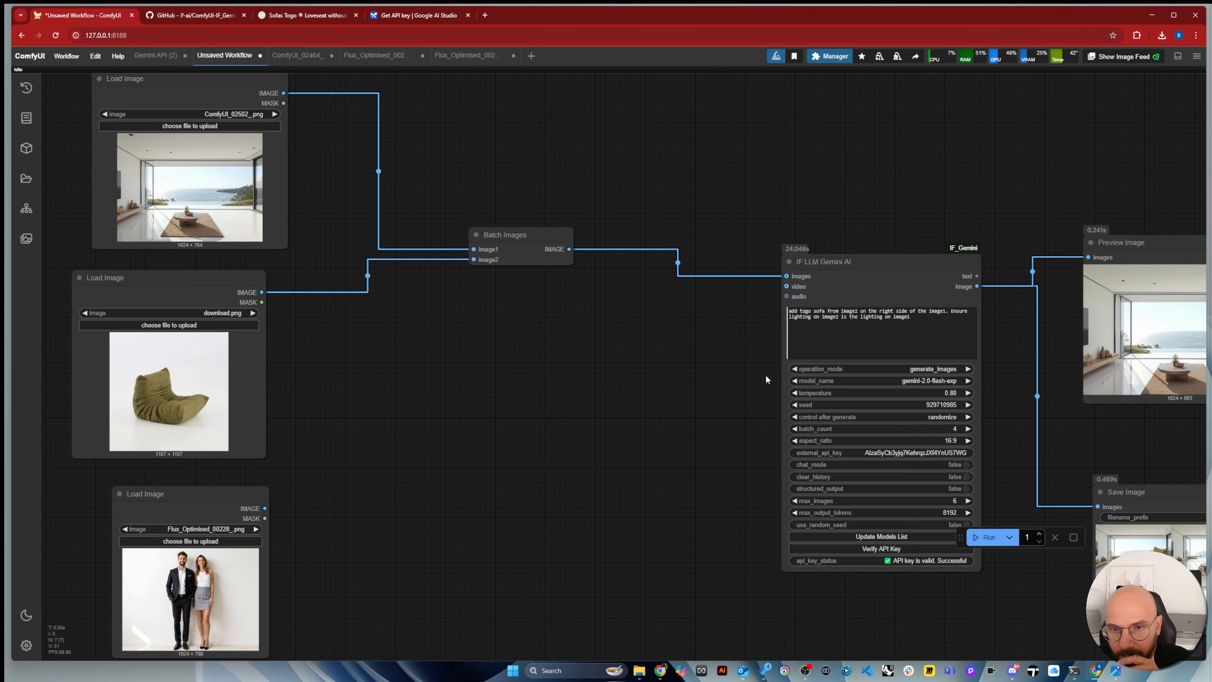
Append the sentence "Add people from image 3" to the prompt in the IF LLM Gemini AI node
scroll(979, 321, "up", 2)
left_click(926, 318)
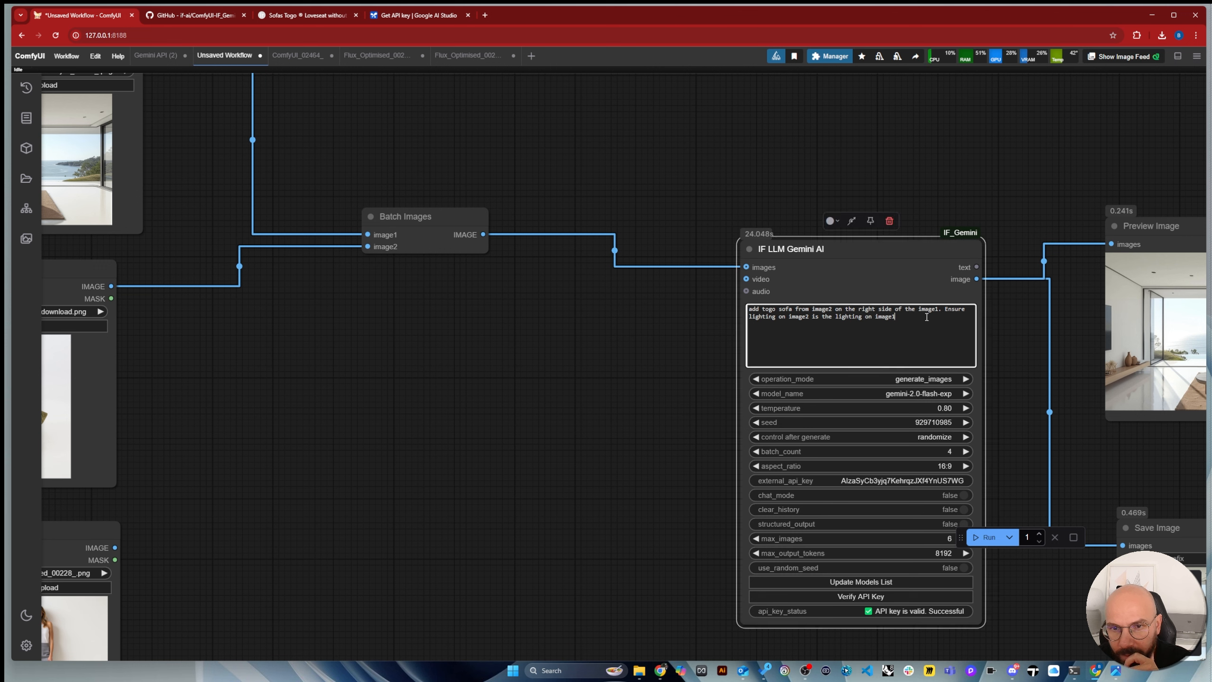
type(". ")
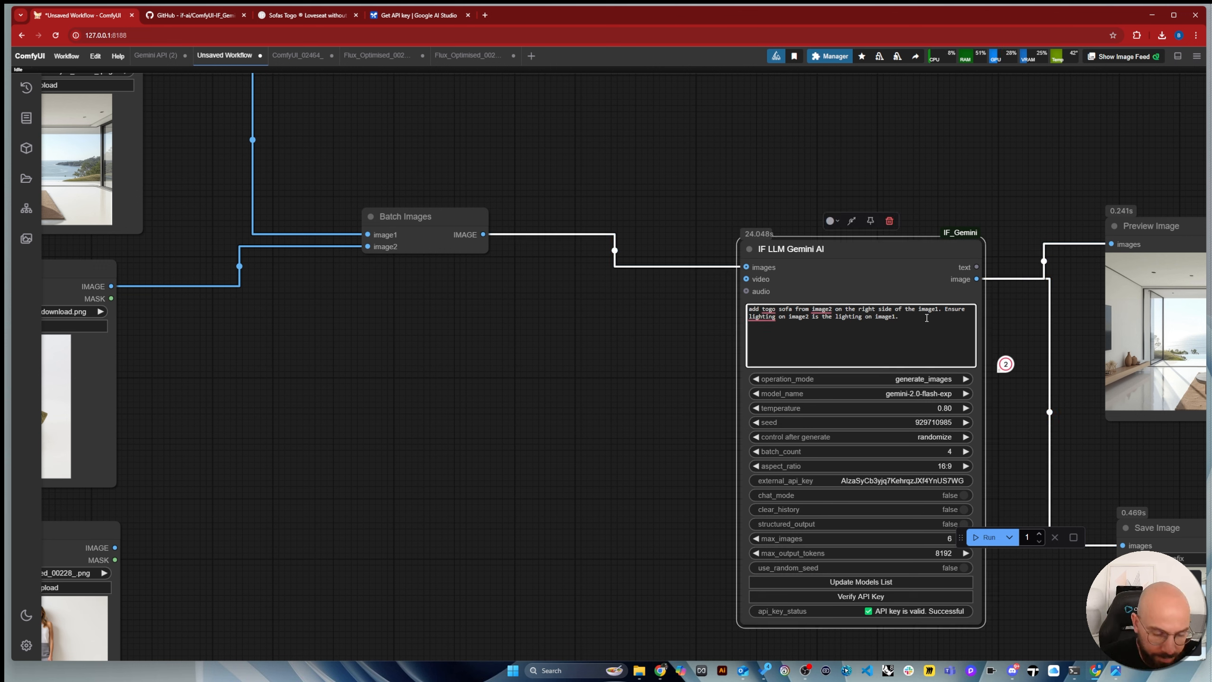
type("Add ")
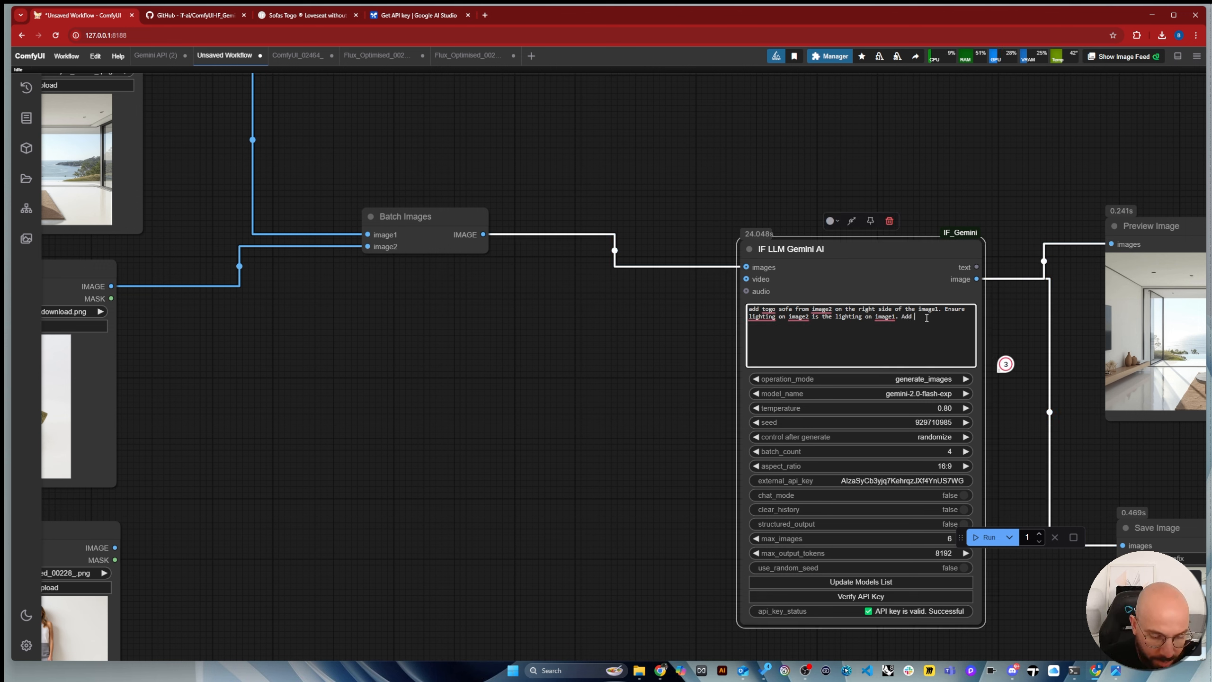
type("people ")
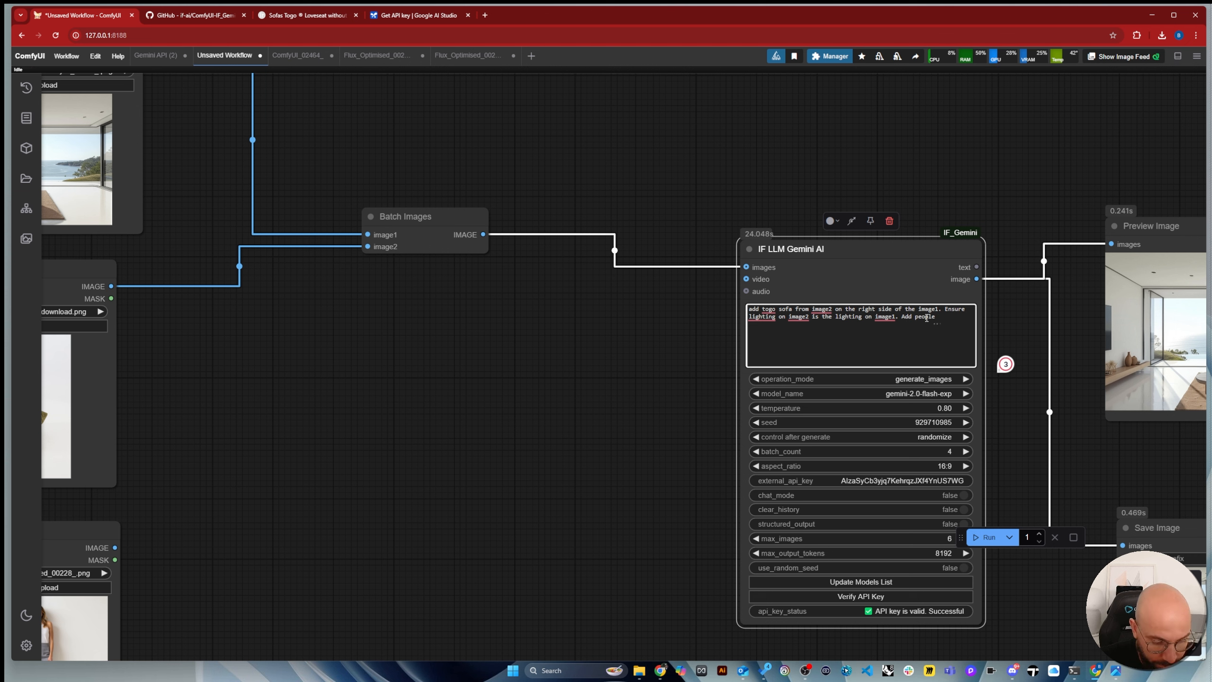
type("form")
key("BackSpace")
key("BackSpace")
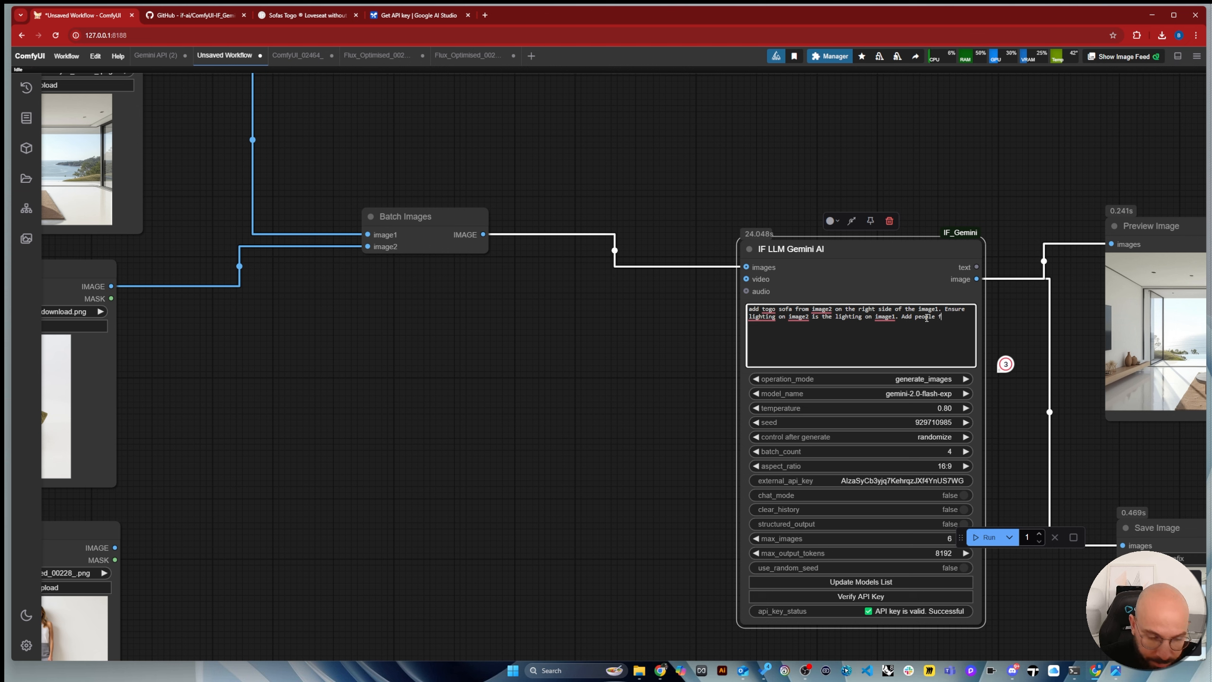
type("rom image 3")
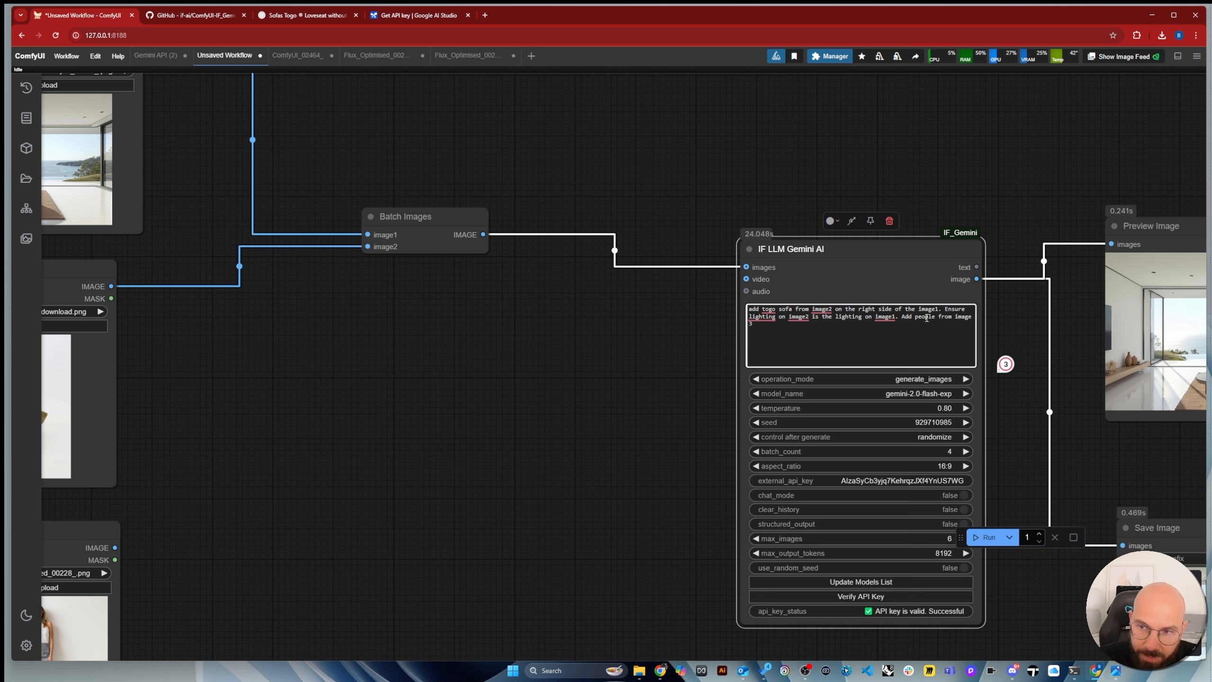
type(".")
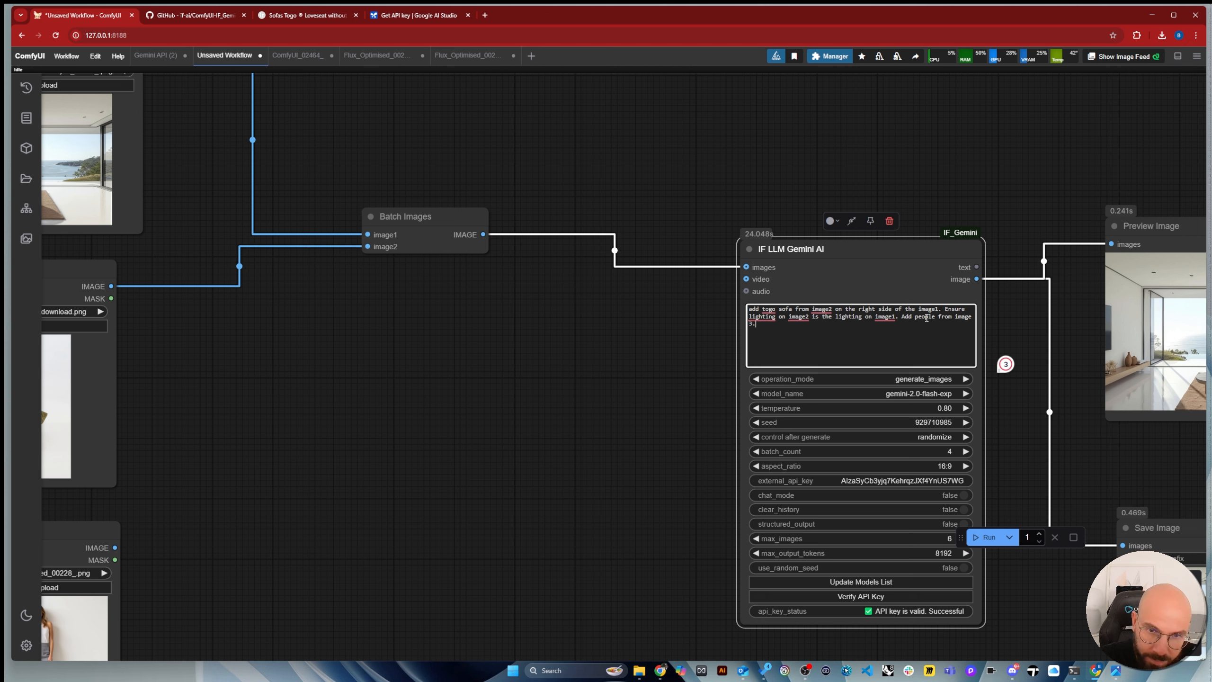
key("BackSpace")
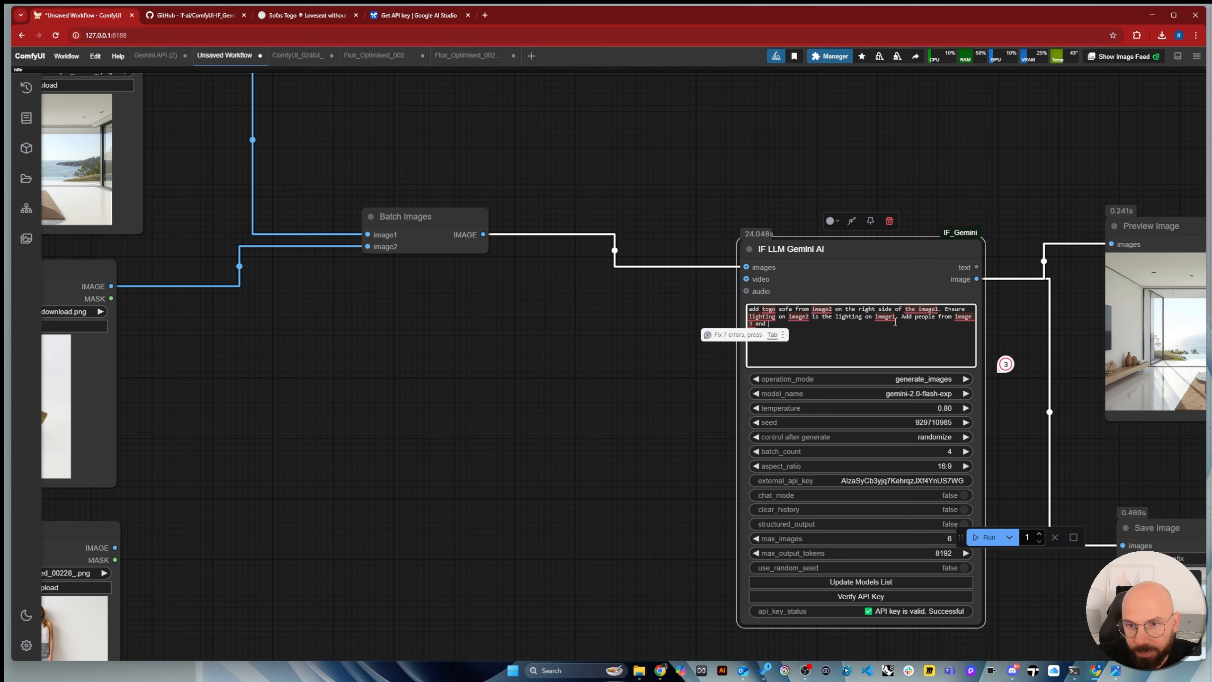
Extend the prompt's last sentence with "and someone in the pool."
scroll(927, 319, "up", 8)
type("s")
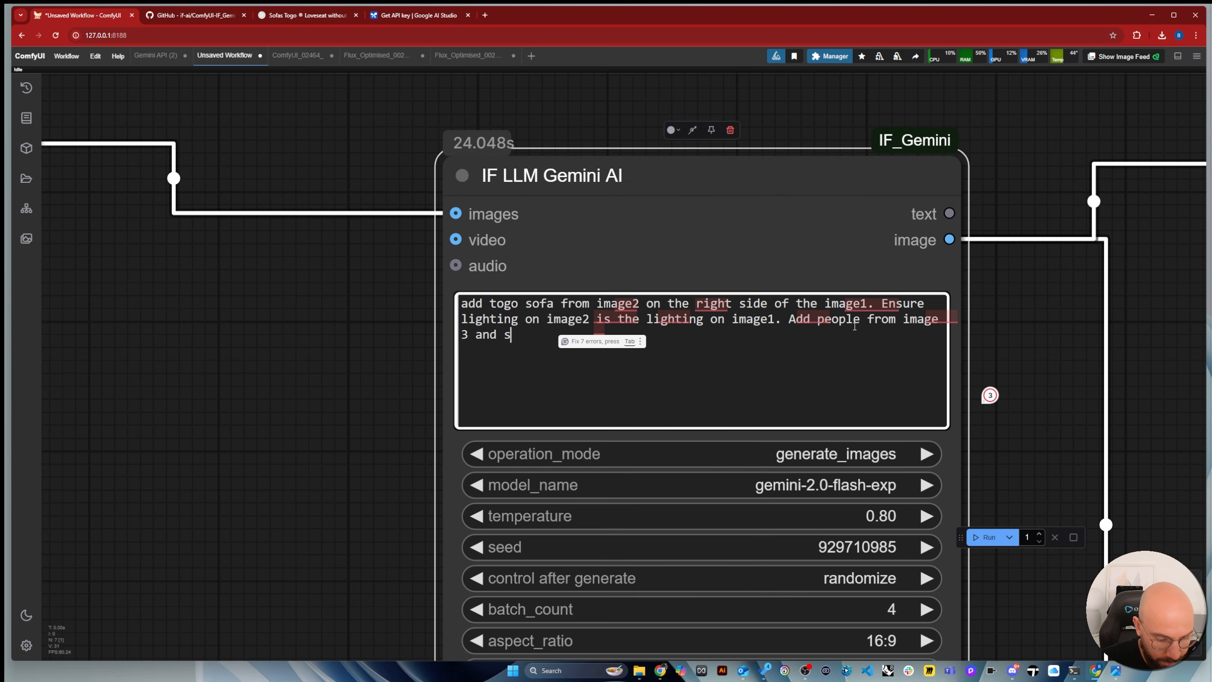
type("omeone in")
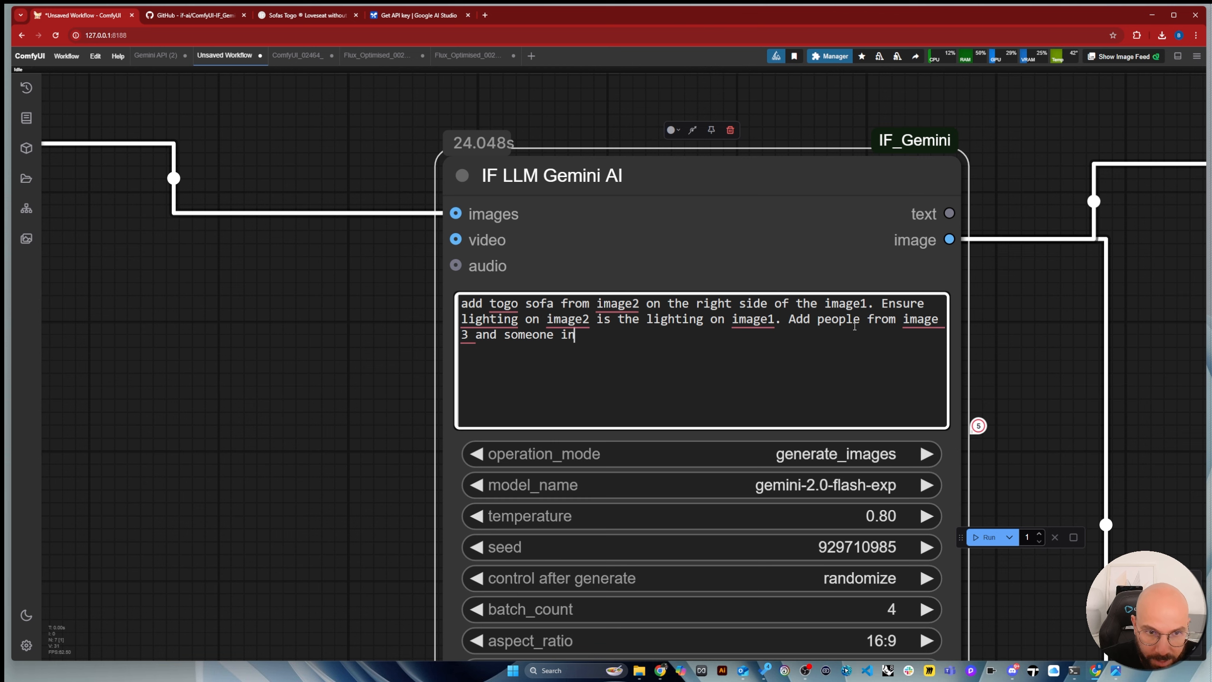
type(" the pool.")
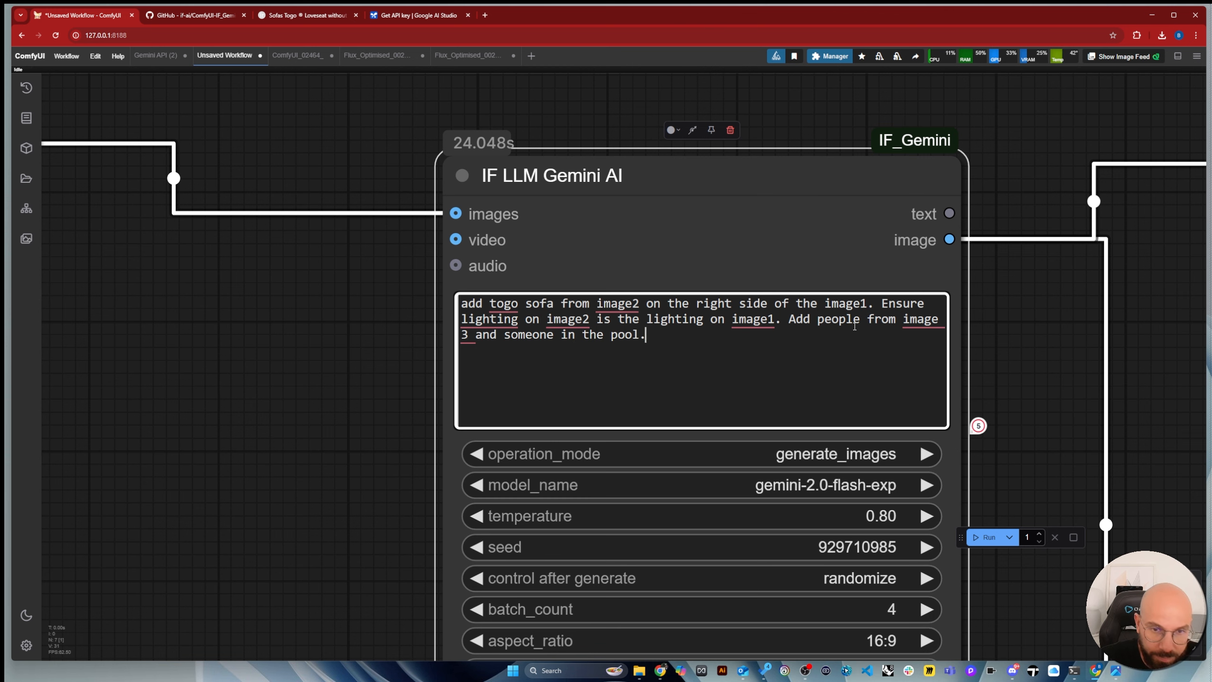
Duplicate the Batch Images node, feeding the first batch's output into image1 and the people's Load Image output into image2
scroll(854, 327, "down", 10)
left_click(549, 168)
key("ctrl+c")
key("ctrl+v")
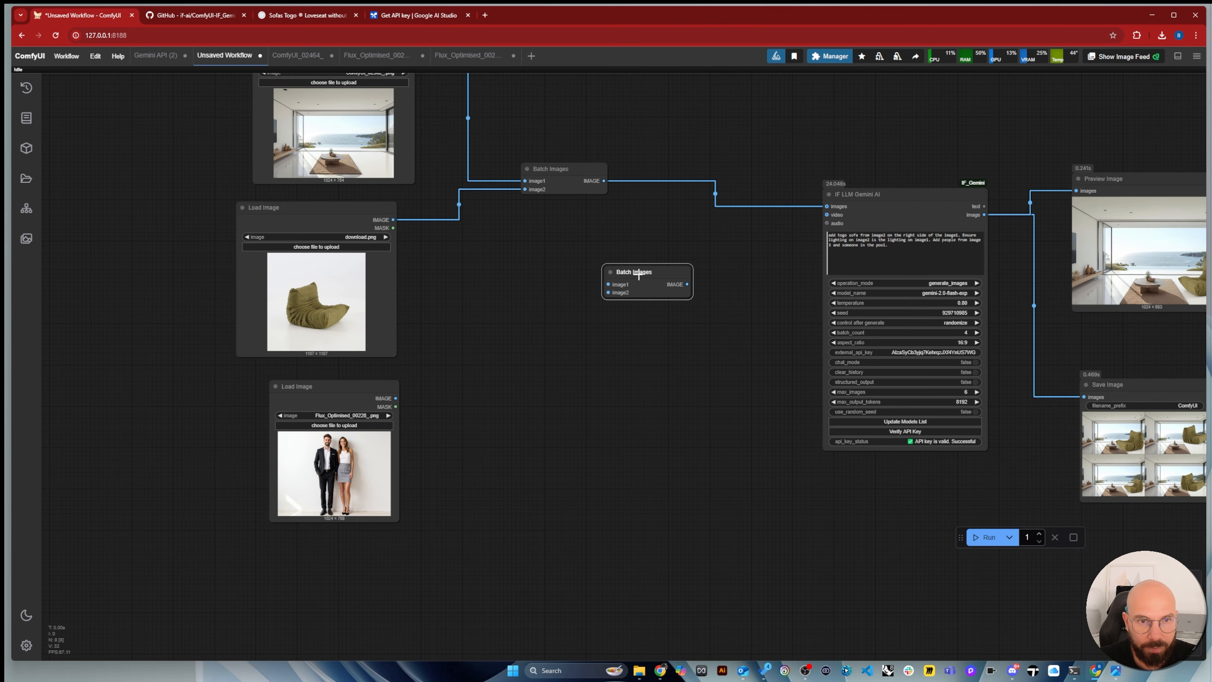
left_click_drag(604, 180, 700, 248)
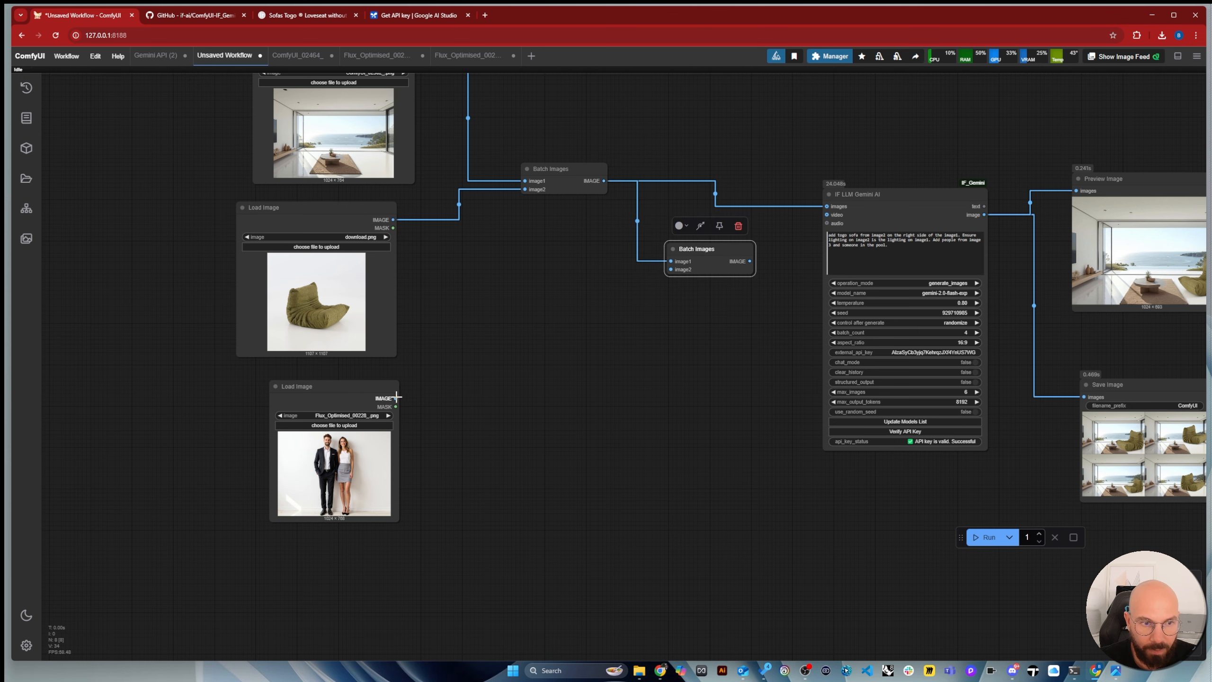
left_click_drag(396, 398, 671, 269)
Connect the second Batch Images output to the images input of IF LLM Gemini AI and run the workflow
double_click(618, 326)
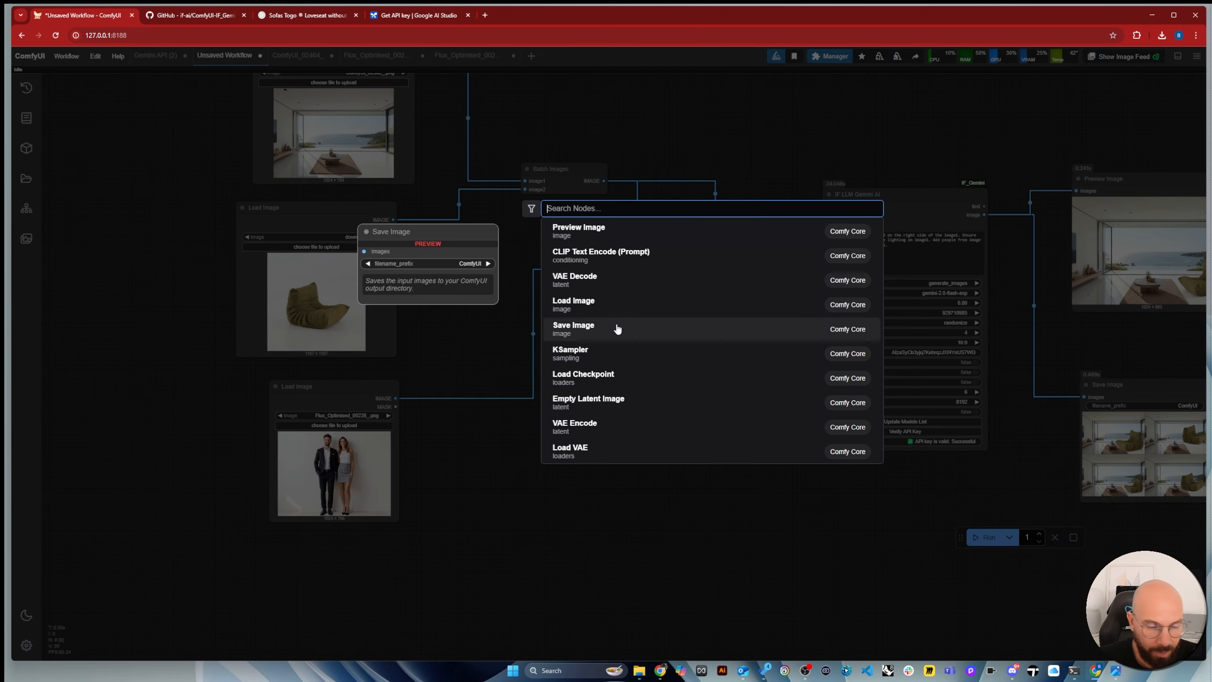
left_click(612, 515)
left_click_drag(753, 261, 827, 207)
left_click(986, 537)
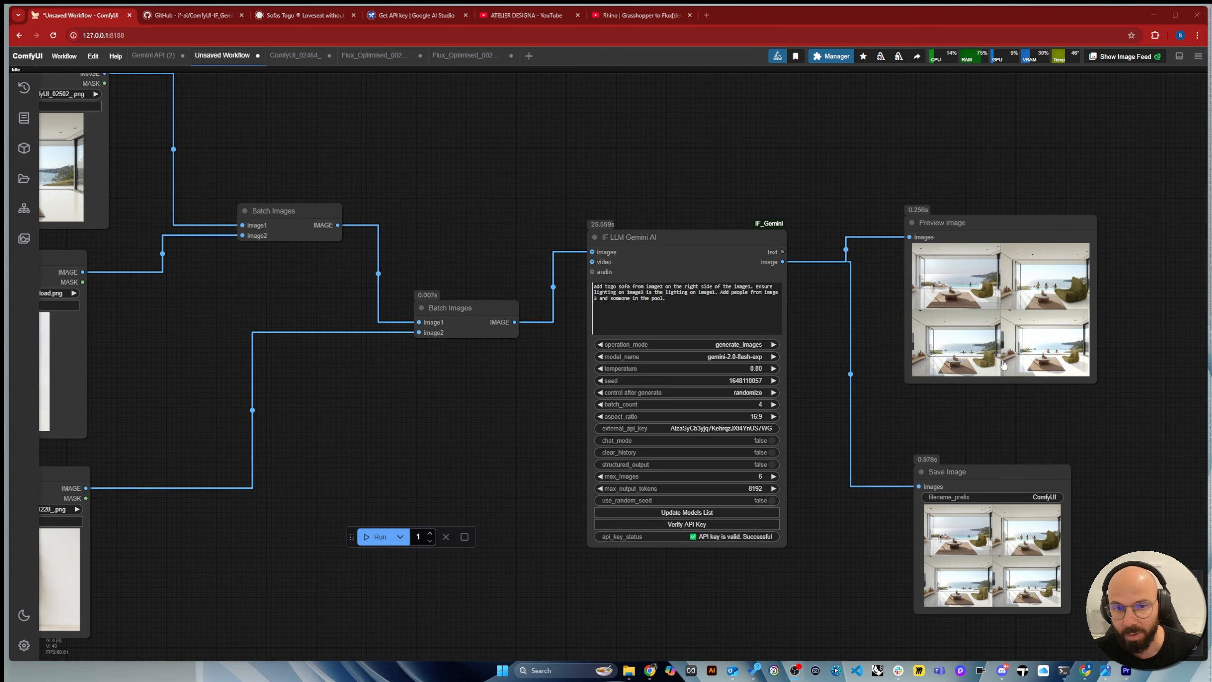
Look over the new batch in the Preview Image node and examine the people, sofa and shadows in the first image
scroll(1150, 291, "up", 5)
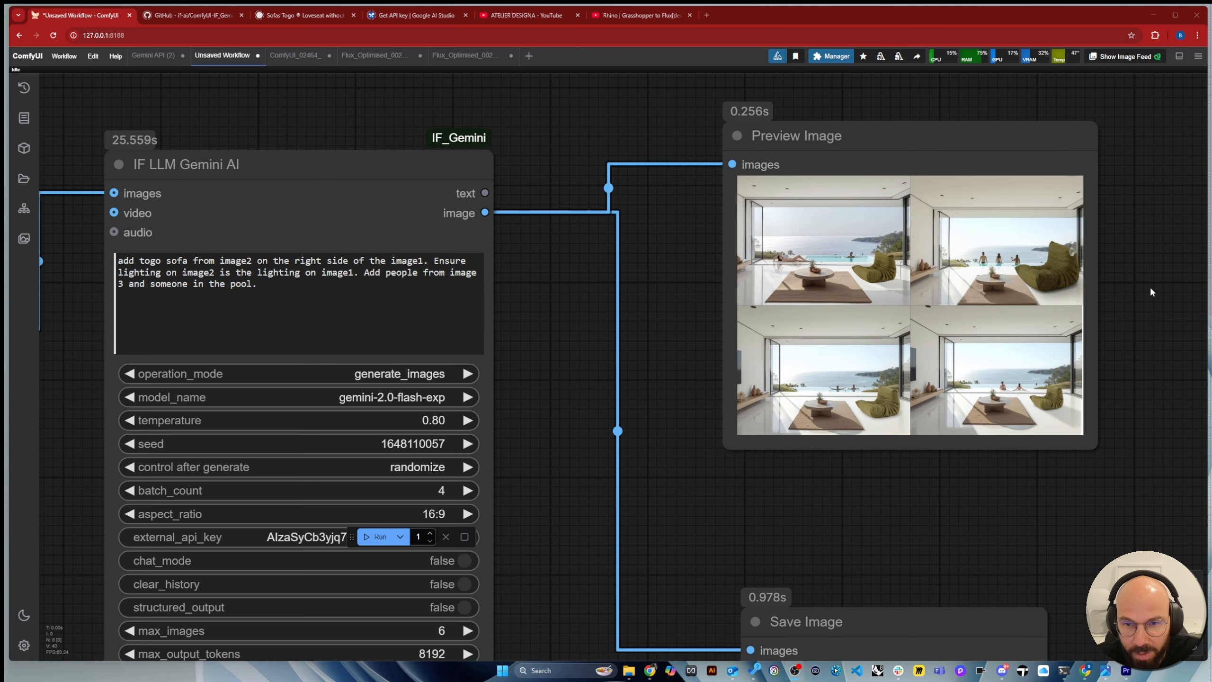
scroll(1108, 305, "up", 8)
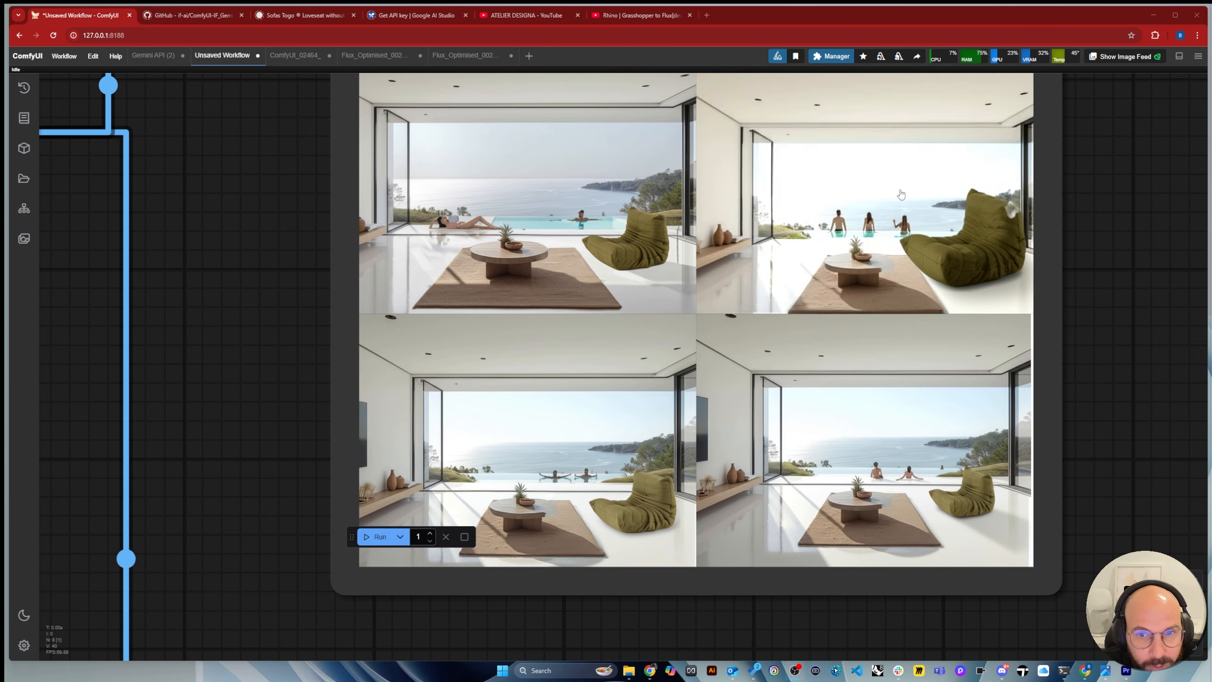
scroll(500, 227, "up", 5)
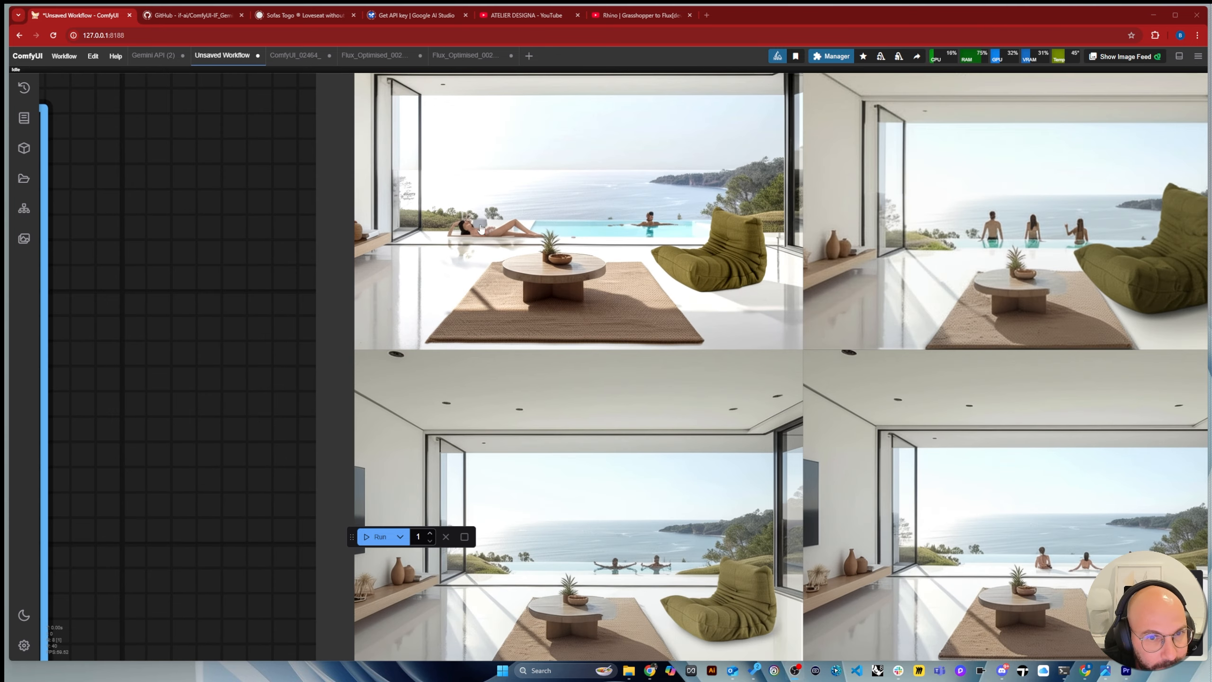
scroll(481, 230, "up", 1)
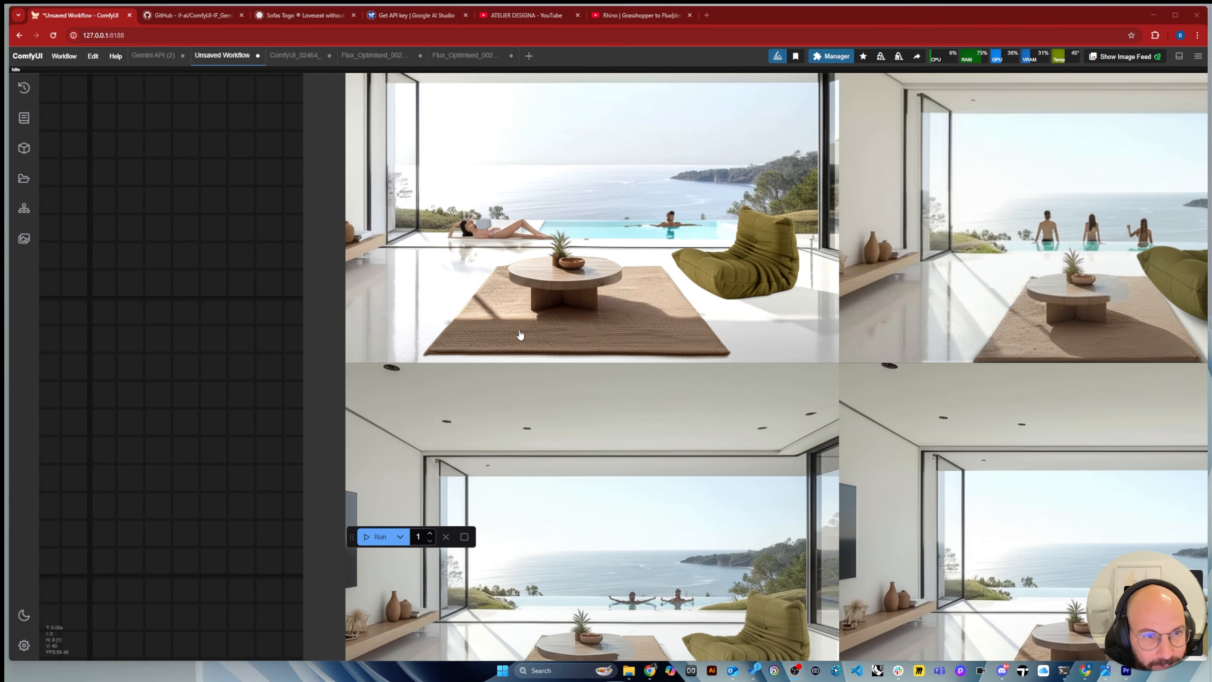
scroll(521, 334, "down", 3)
scroll(501, 296, "up", 4)
scroll(478, 258, "down", 3)
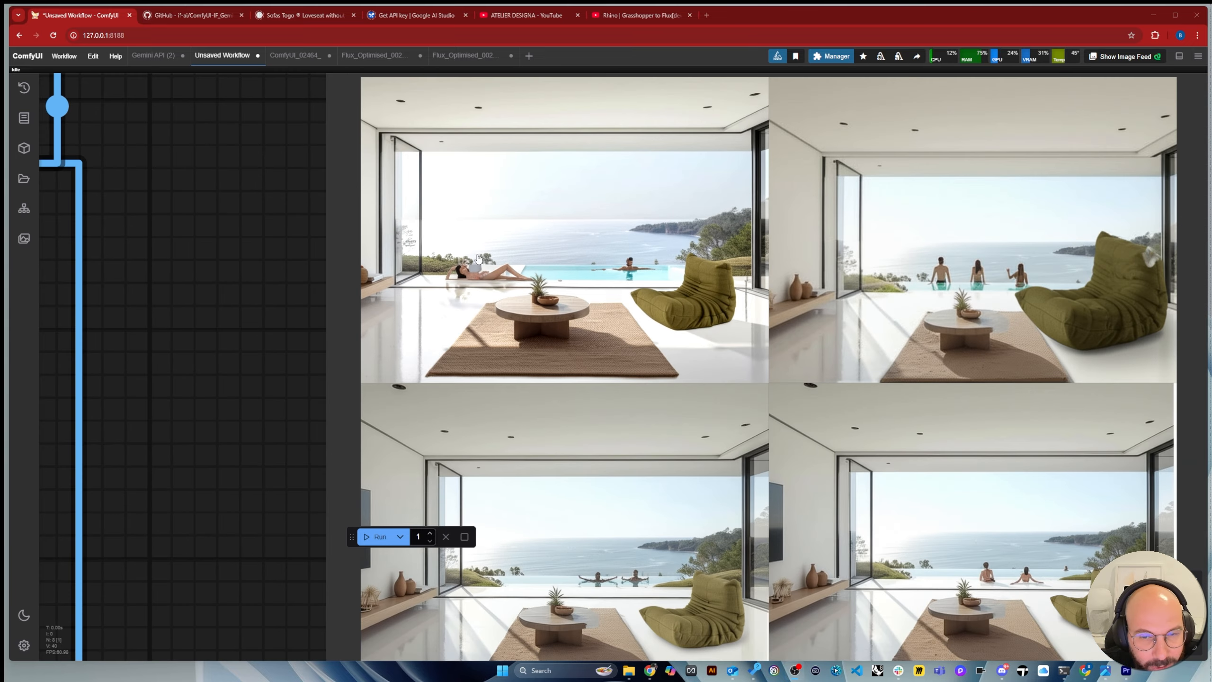
scroll(585, 270, "up", 4)
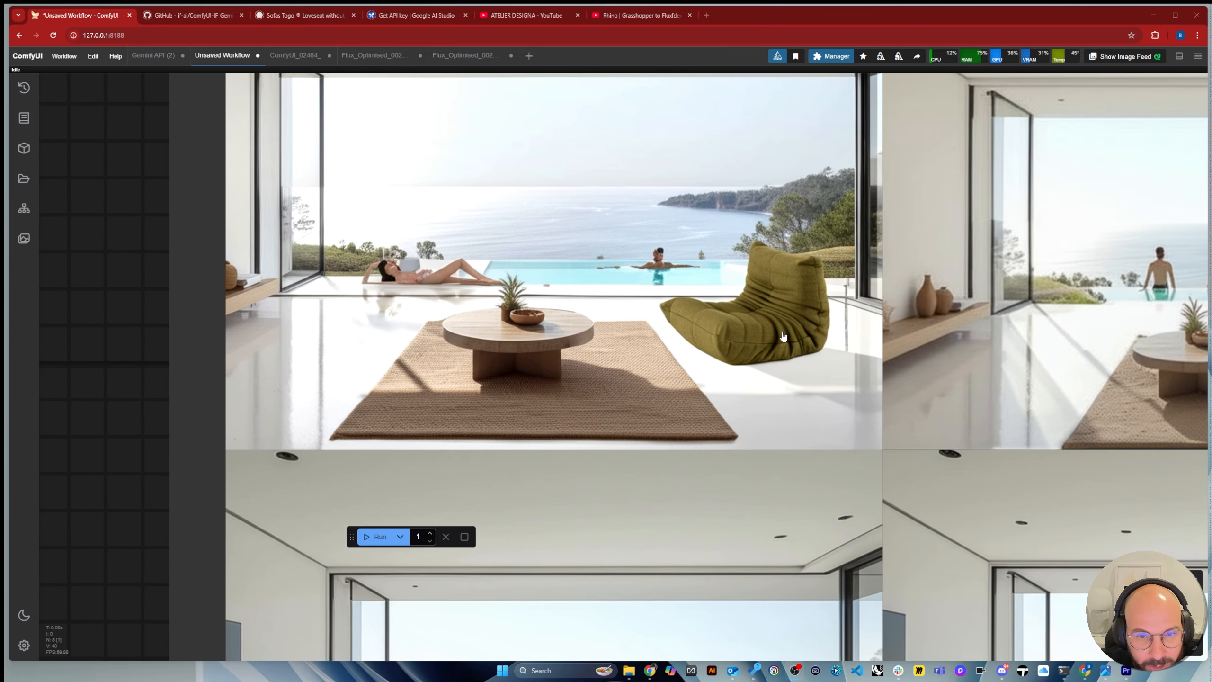
scroll(756, 400, "down", 5)
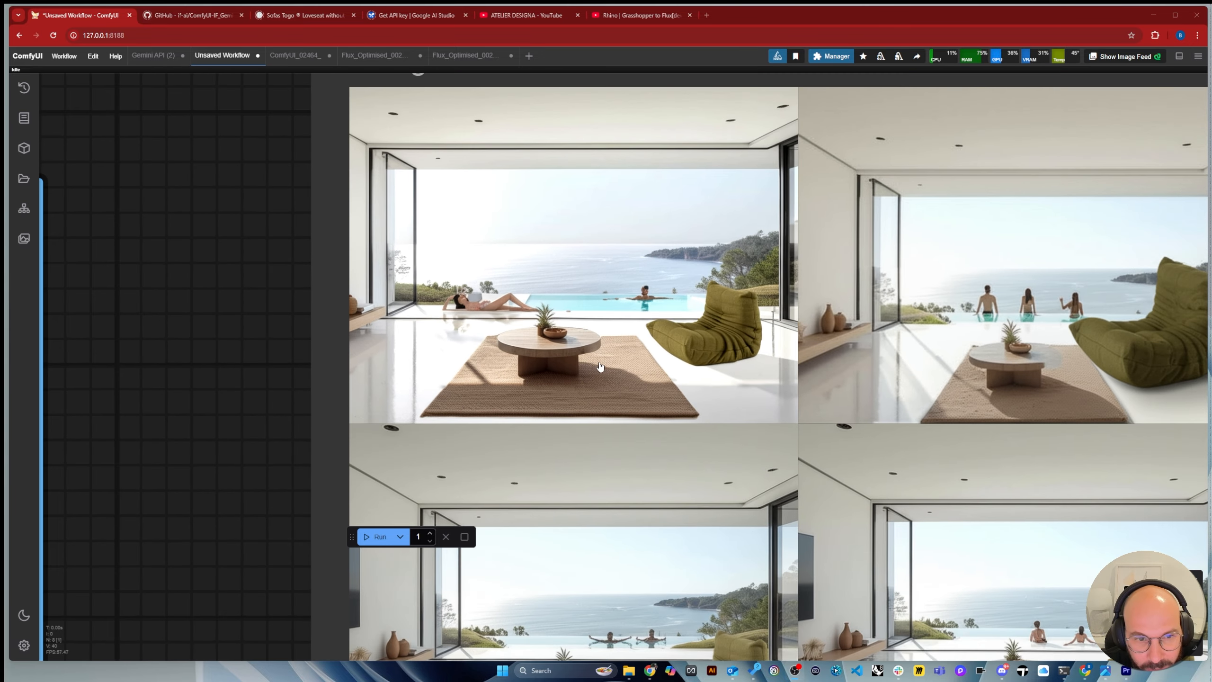
scroll(571, 349, "up", 5)
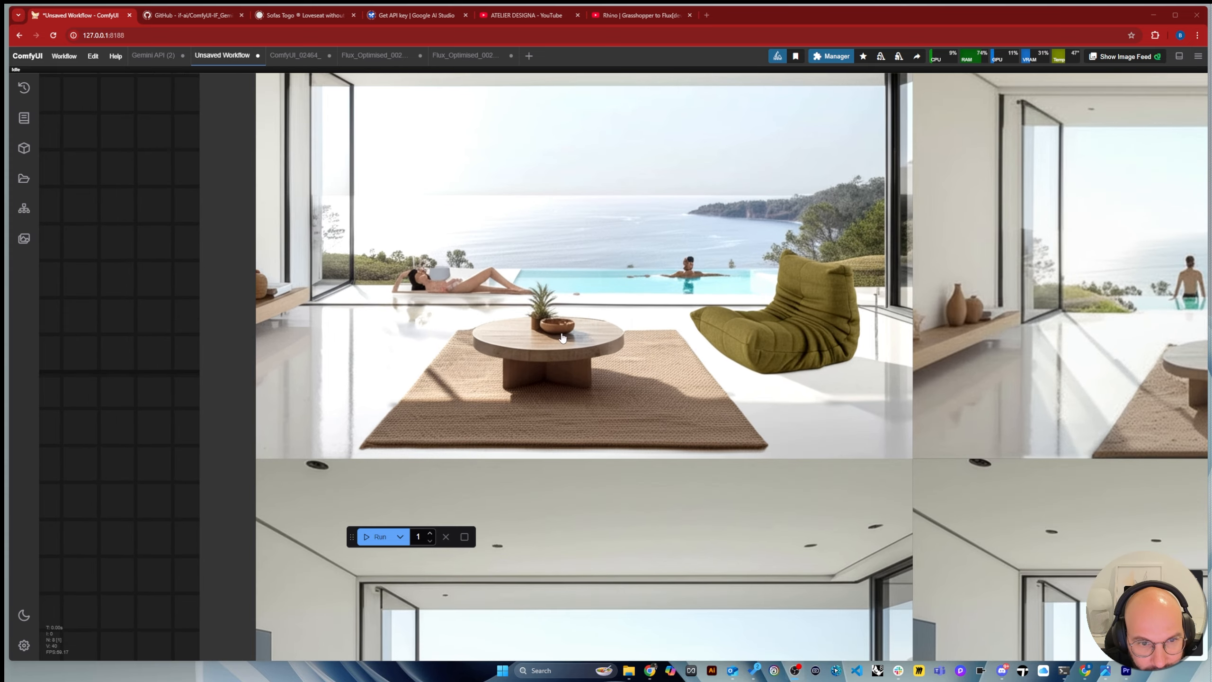
scroll(600, 352, "down", 2)
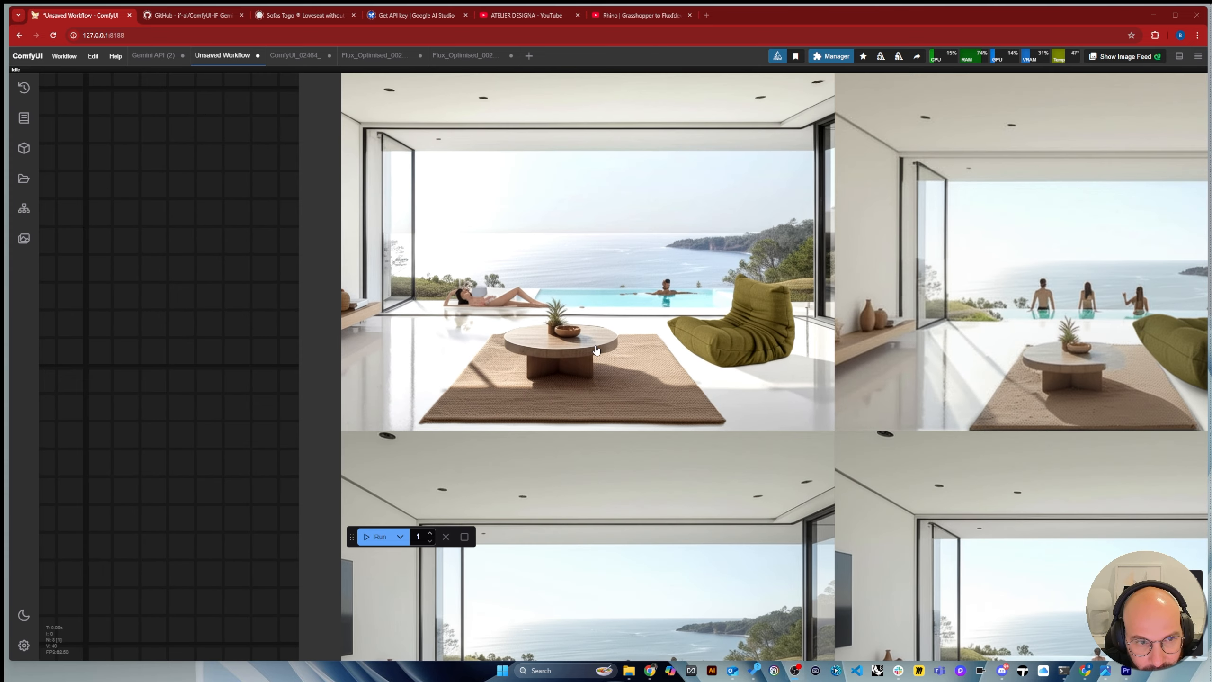
scroll(716, 344, "down", 3)
scroll(880, 334, "up", 1)
Examine the second generated image for the people in the pool, the togo sofa's scale and any artifacts on it
scroll(879, 334, "up", 4)
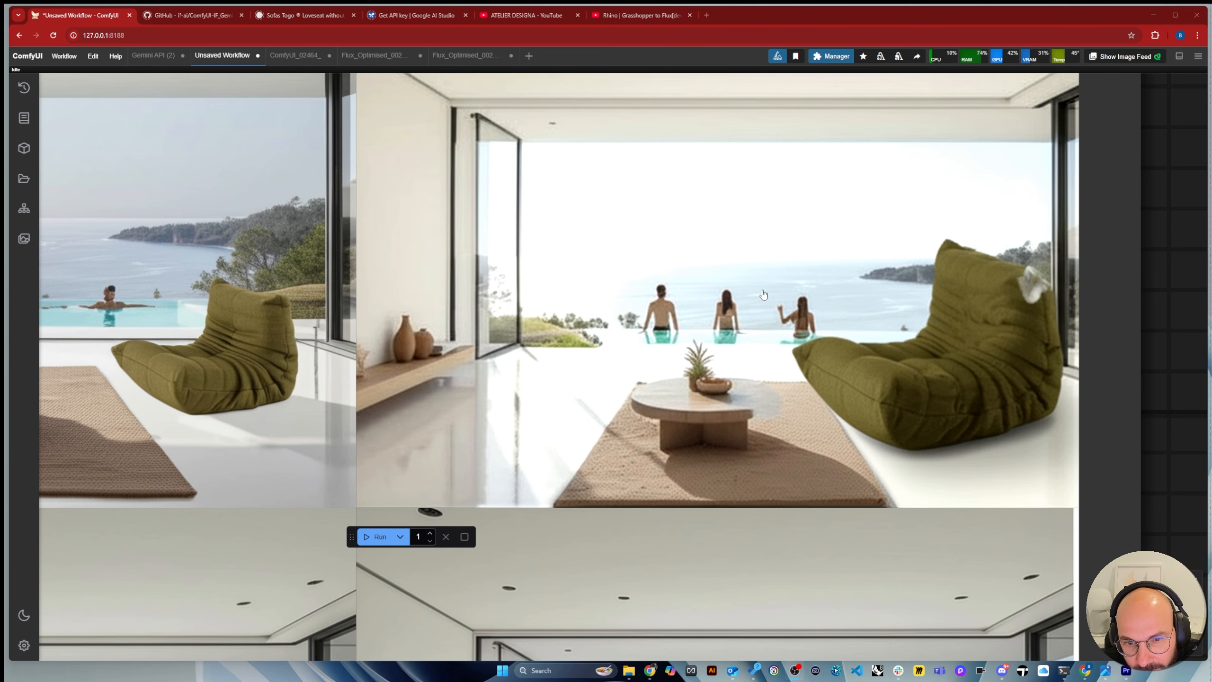
scroll(565, 424, "down", 2)
scroll(627, 341, "up", 2)
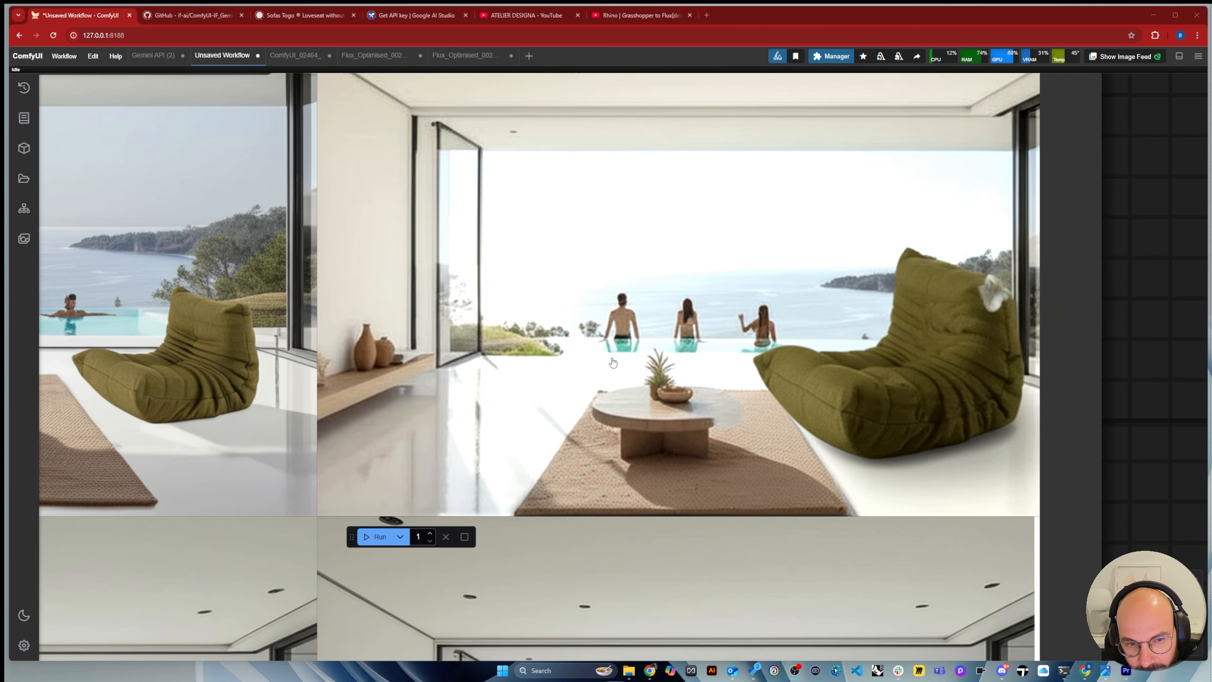
scroll(709, 358, "down", 5)
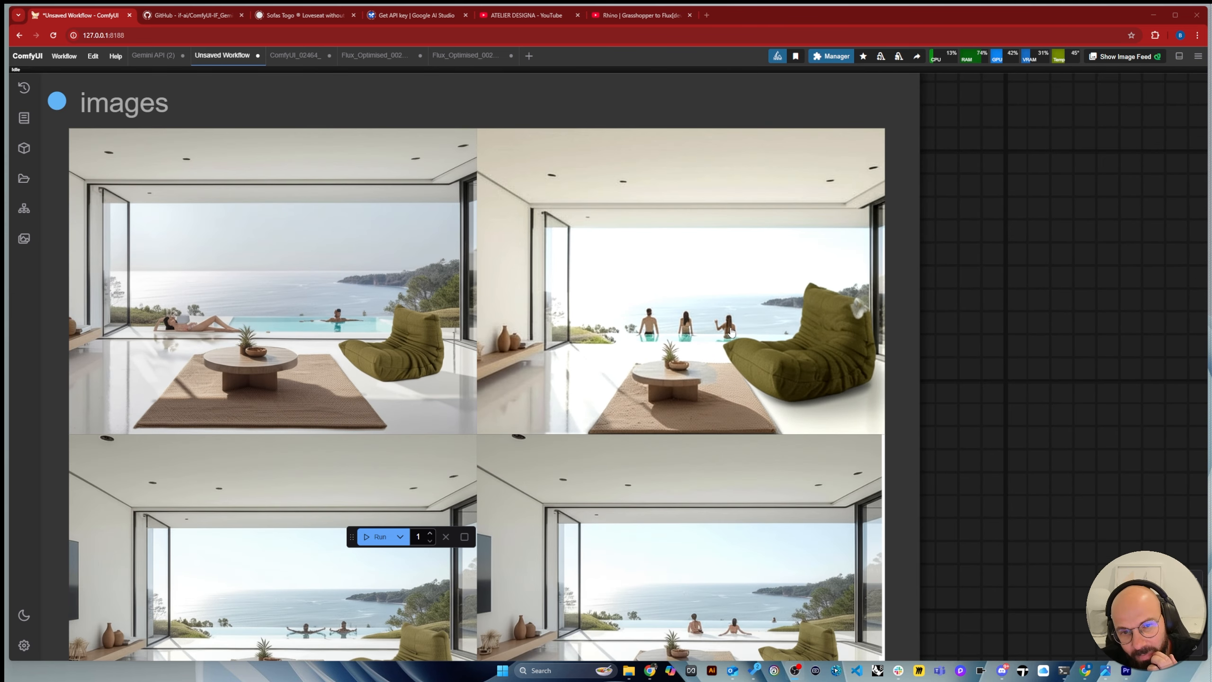
scroll(688, 328, "up", 4)
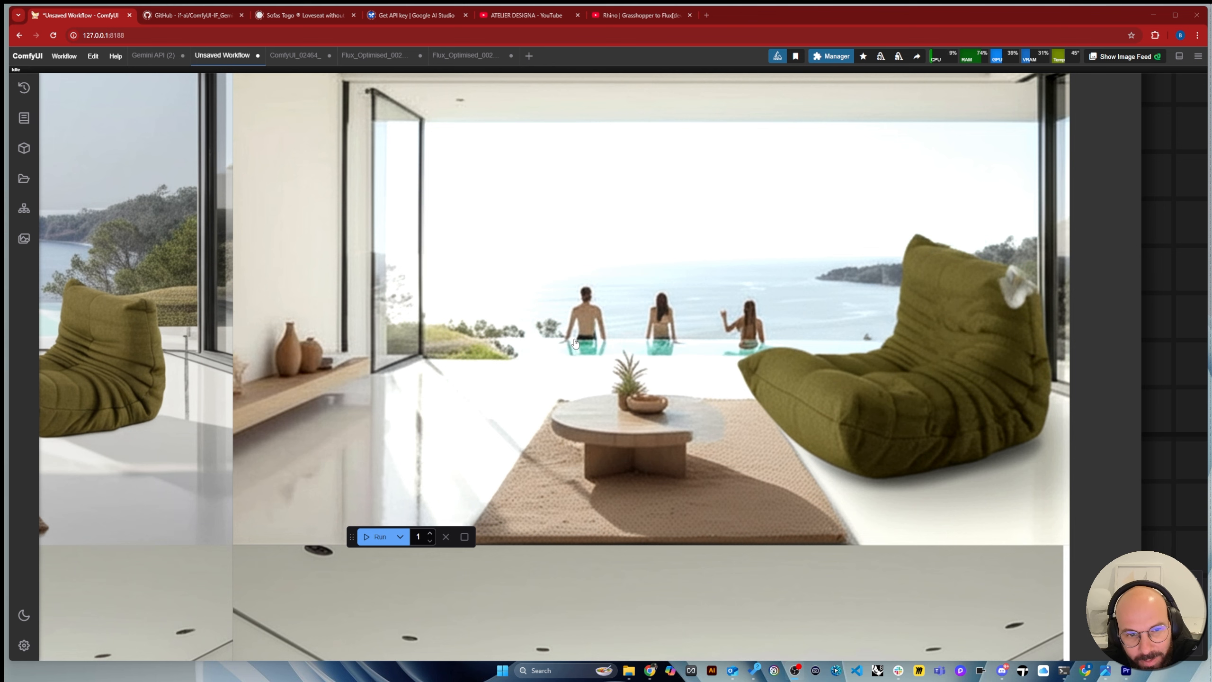
scroll(653, 341, "down", 4)
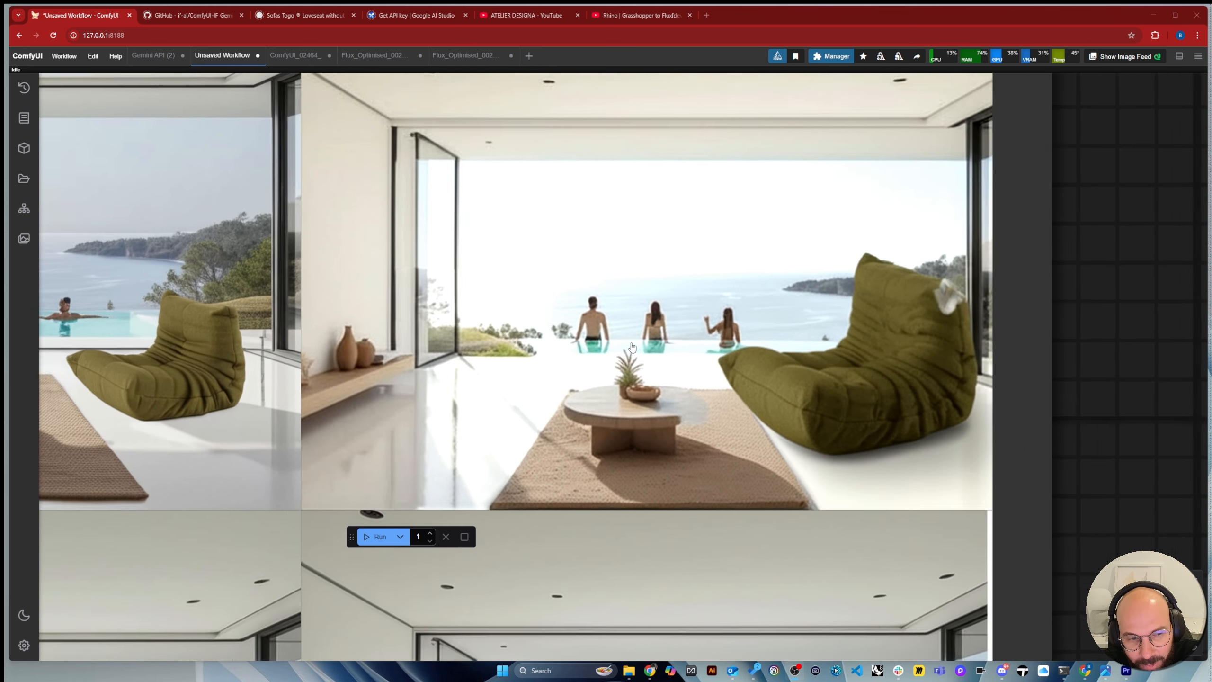
scroll(833, 339, "up", 4)
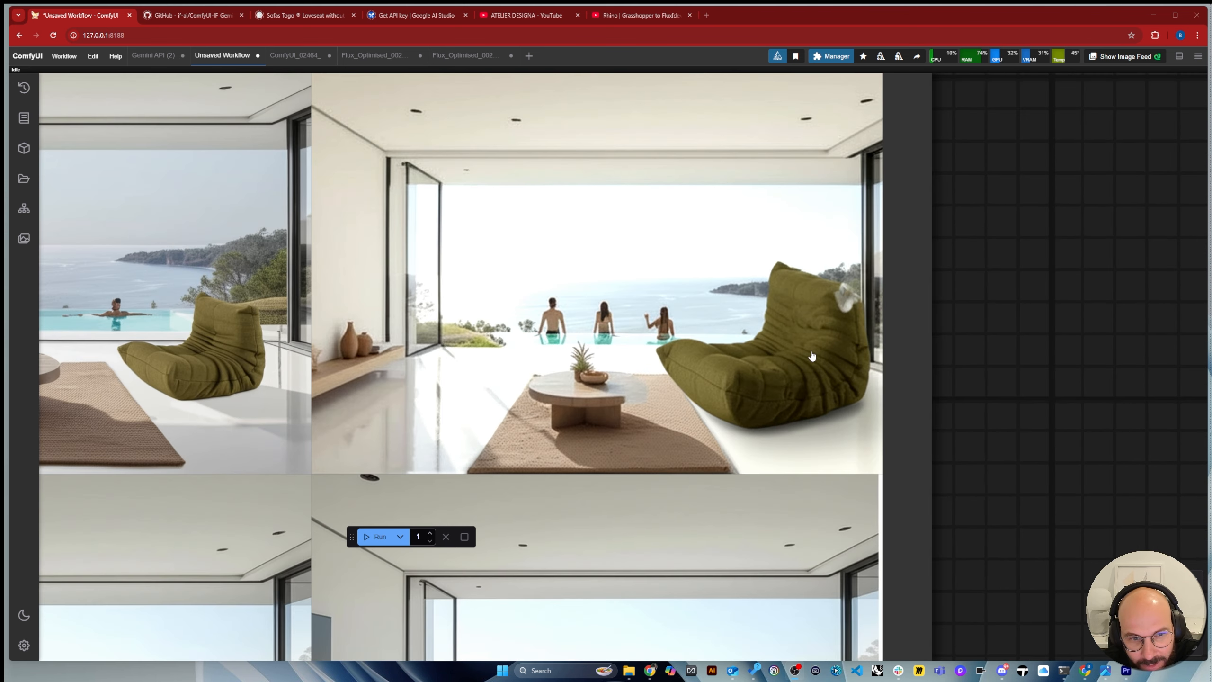
scroll(816, 325, "down", 3)
scroll(811, 310, "up", 6)
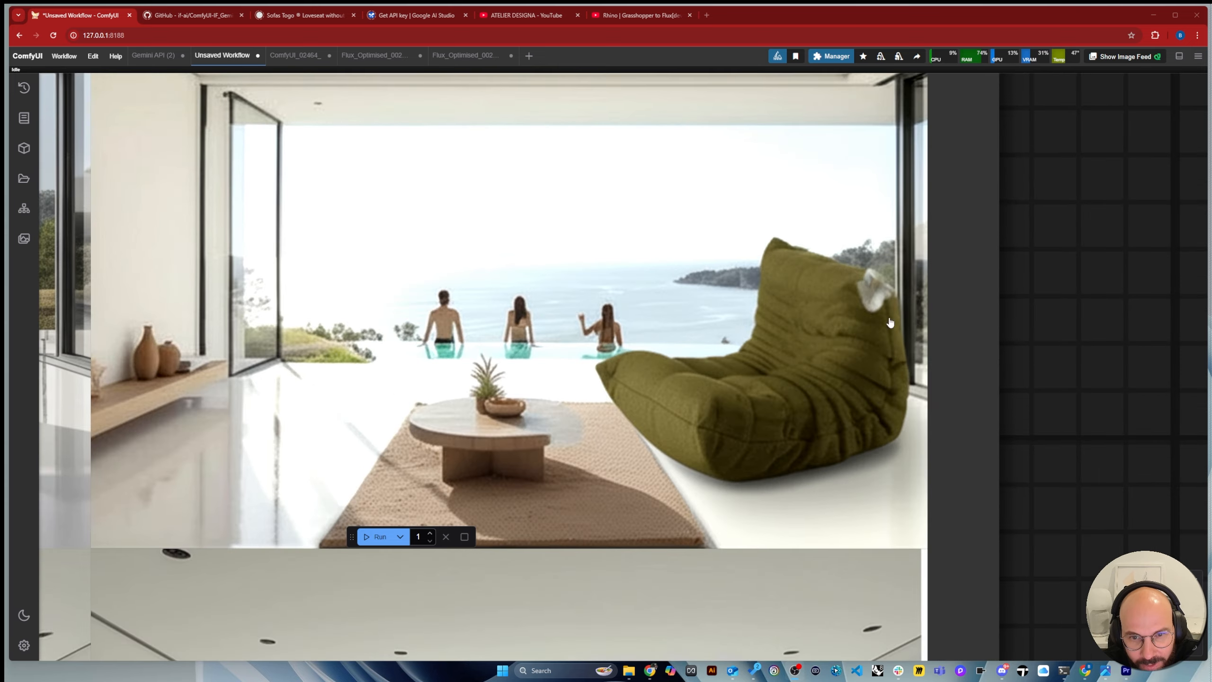
scroll(831, 365, "down", 5)
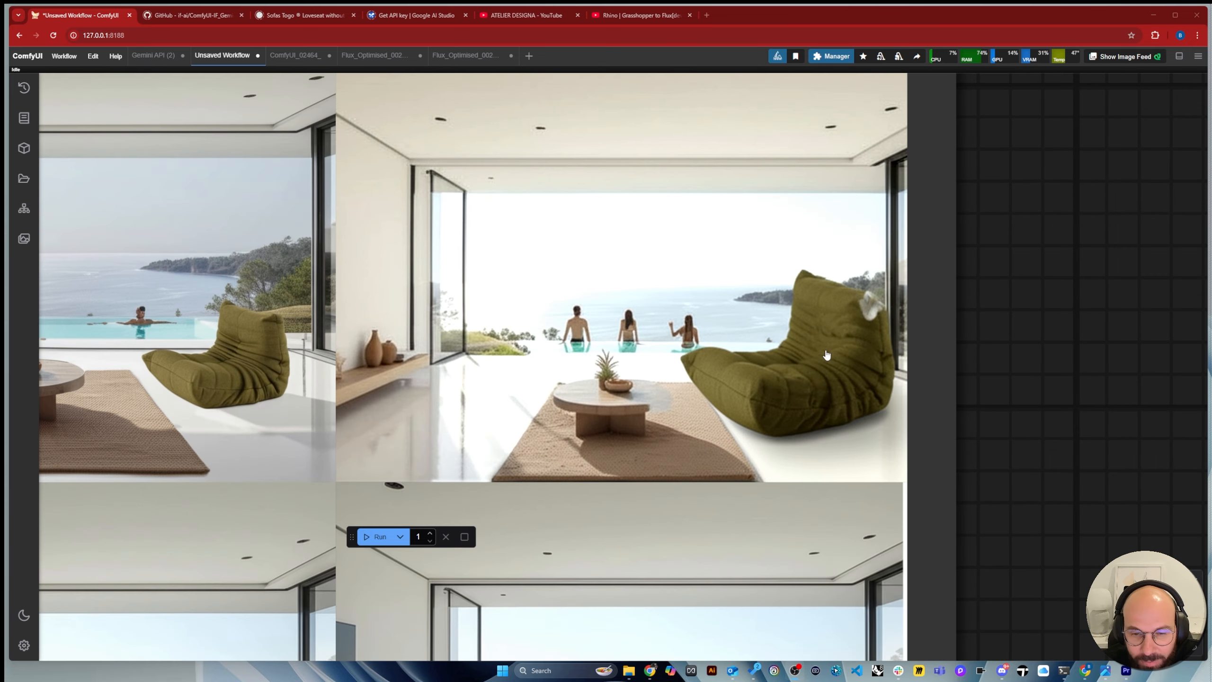
scroll(853, 300, "down", 2)
Examine the third generated image's pool figures, sofa lighting and coffee table area
scroll(442, 503, "up", 6)
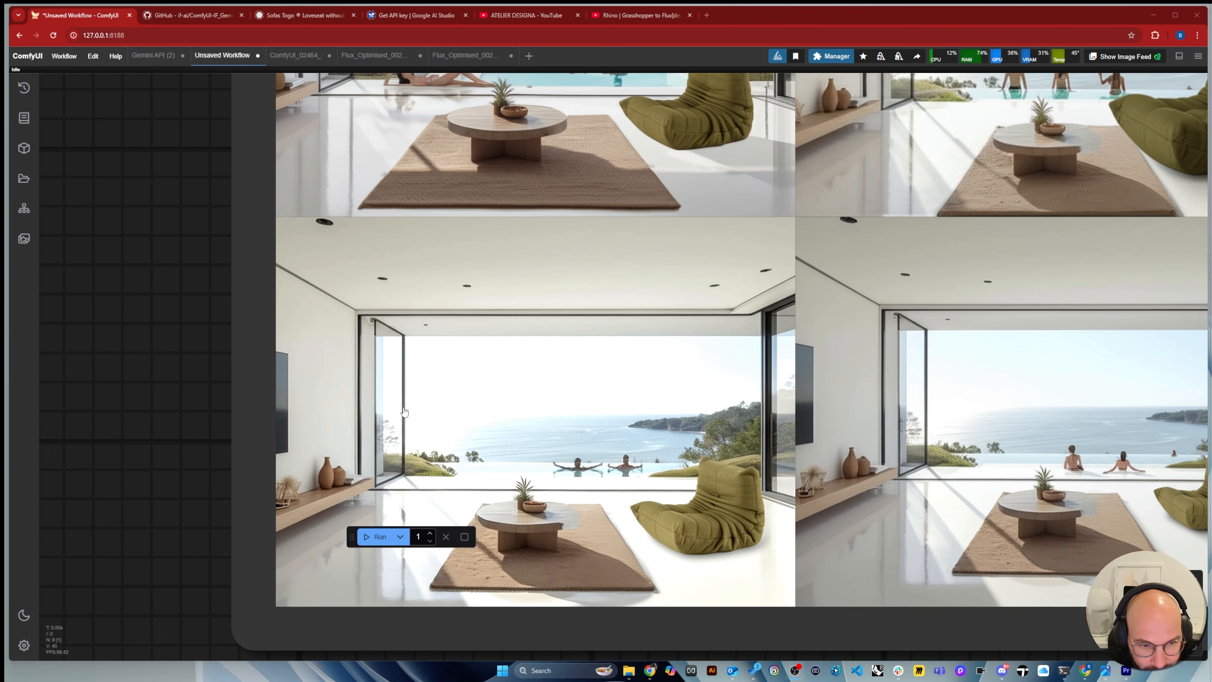
scroll(580, 495, "up", 3)
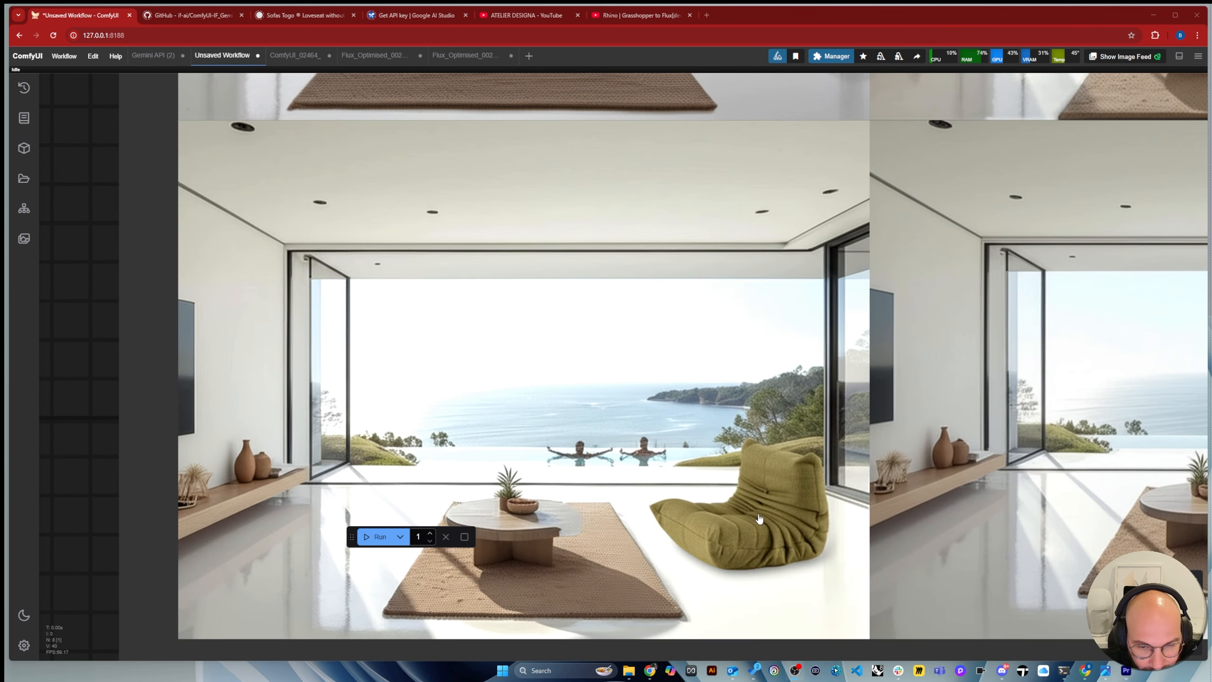
scroll(528, 512, "down", 3)
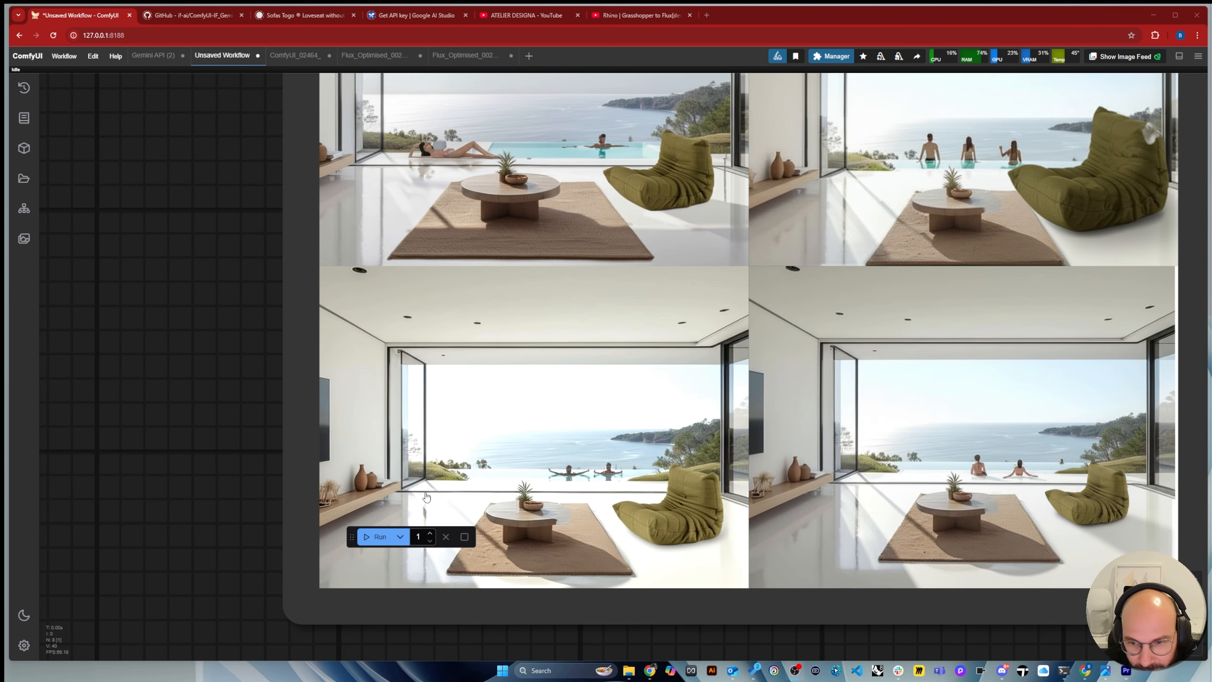
Compare the four generated images and review the Load Image, Batch Images and Gemini nodes that produced them
scroll(959, 497, "up", 5)
scroll(974, 494, "down", 10)
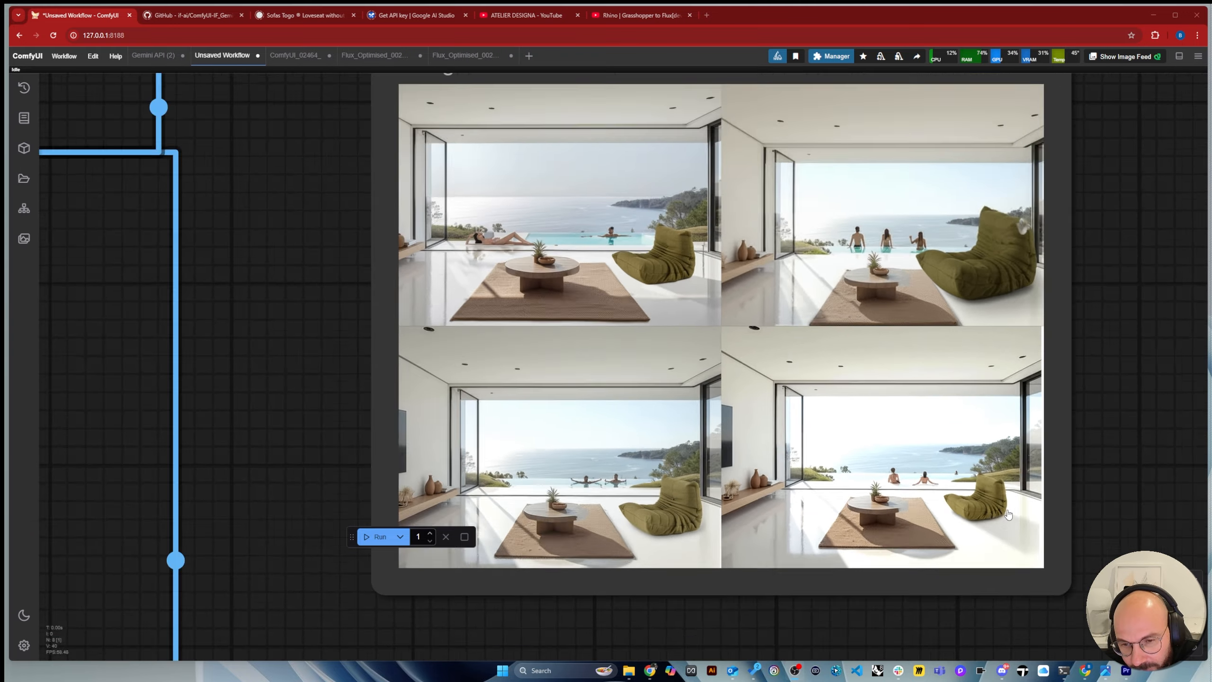
scroll(1045, 324, "down", 10)
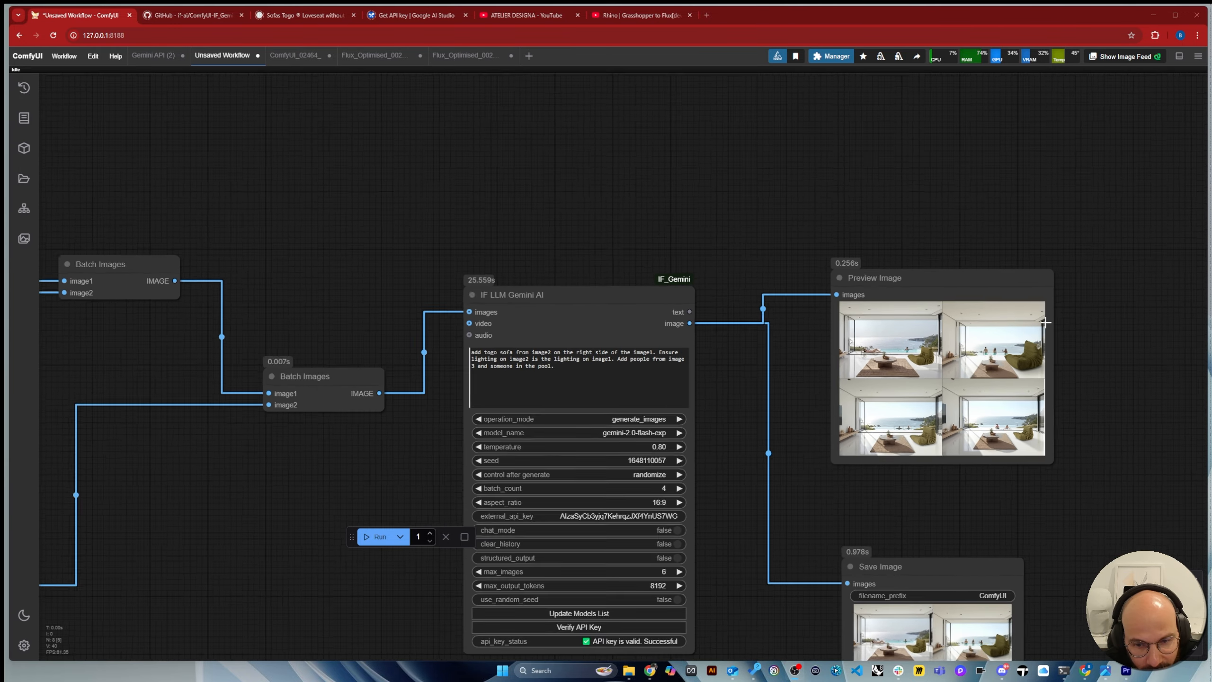
scroll(345, 439, "up", 5)
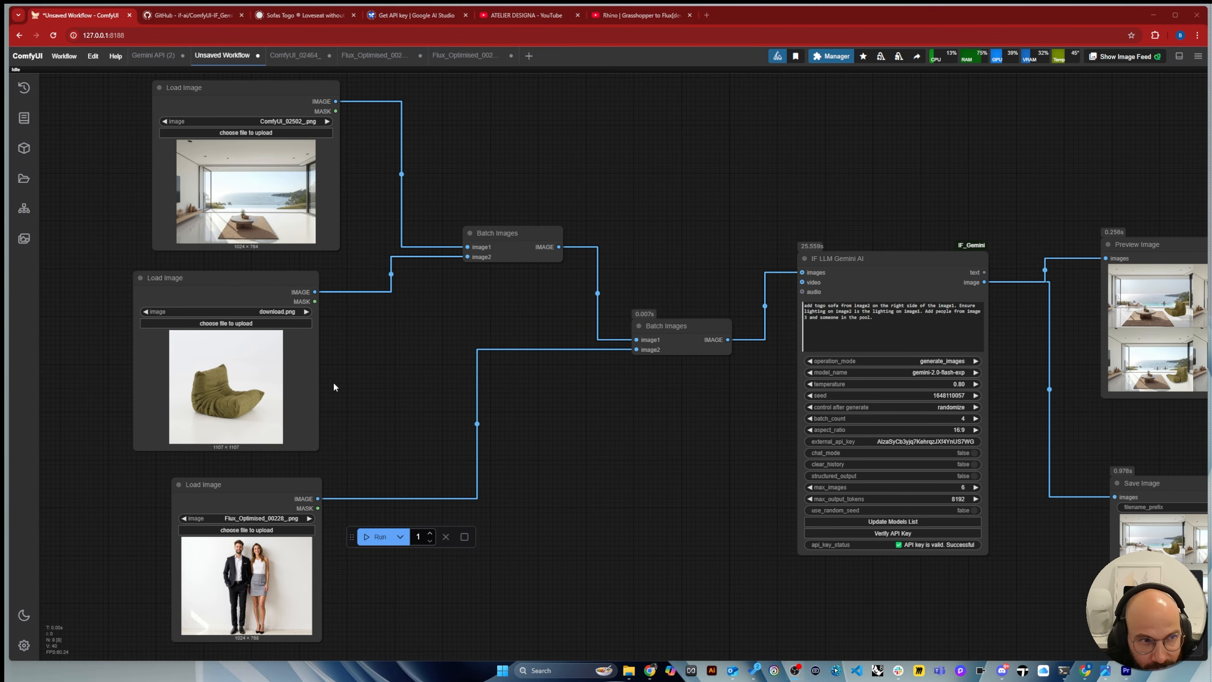
scroll(335, 386, "down", 3)
scroll(882, 495, "up", 6)
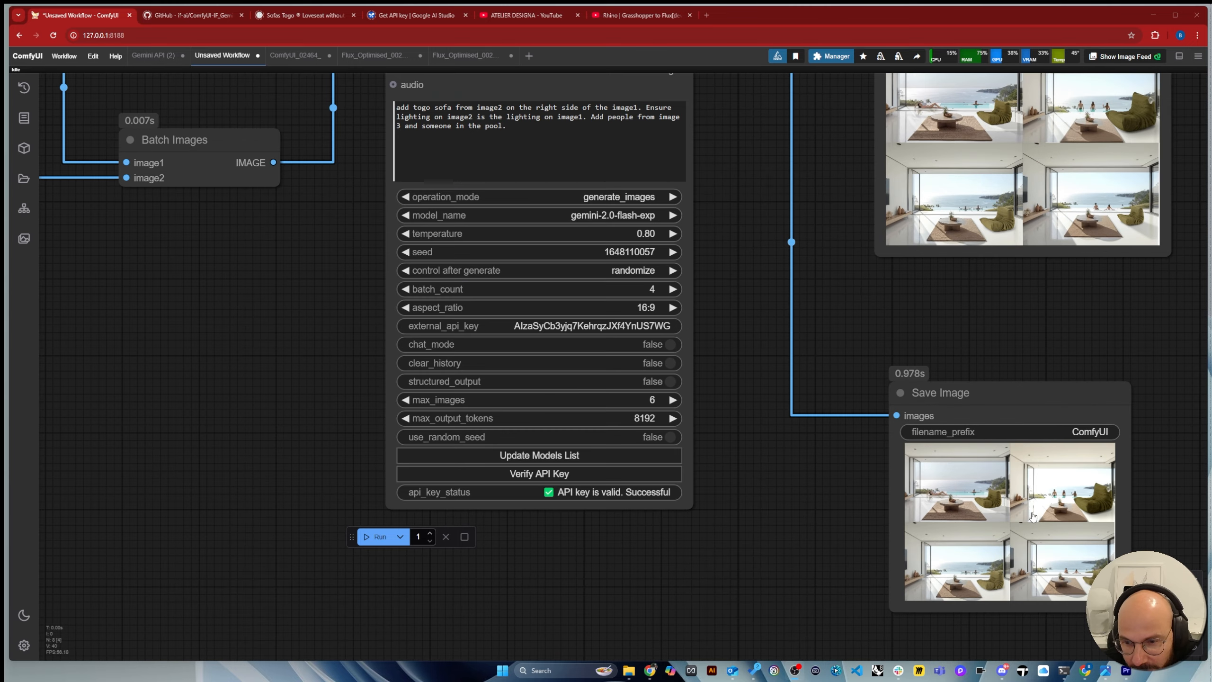
Open ComfyUI_02522_.png from the ComfyUI output folder and examine the togo sofa in the interior
left_click(630, 674)
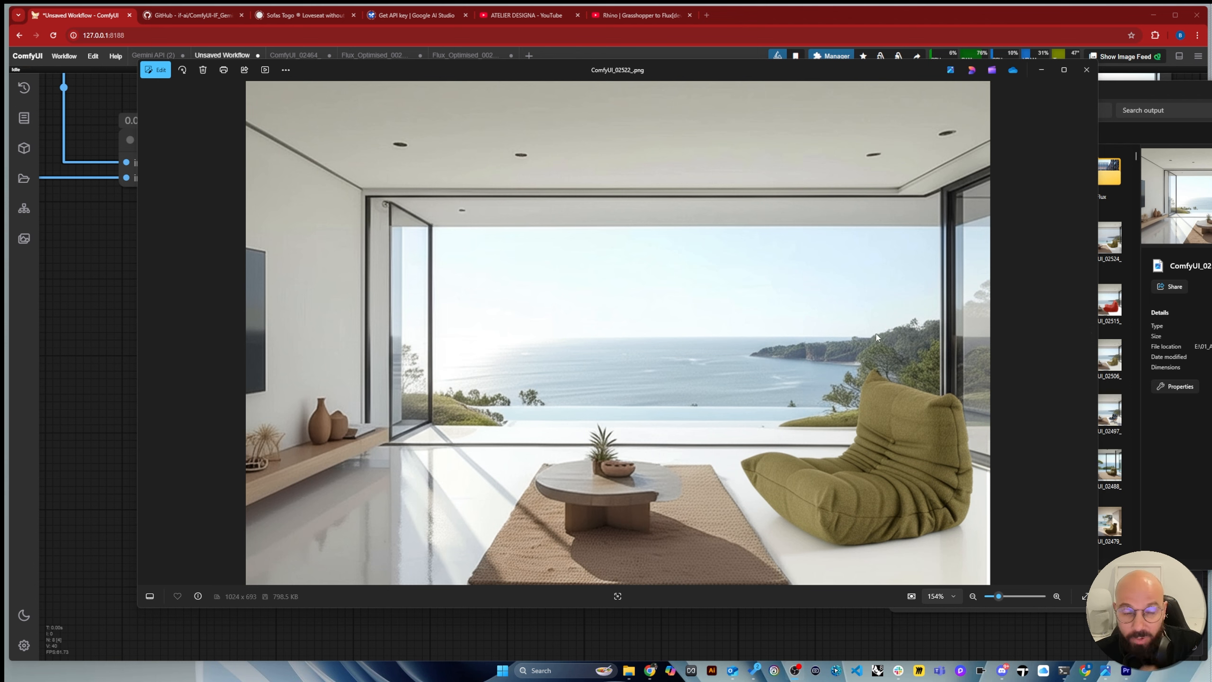
left_click_drag(464, 71, 464, 70)
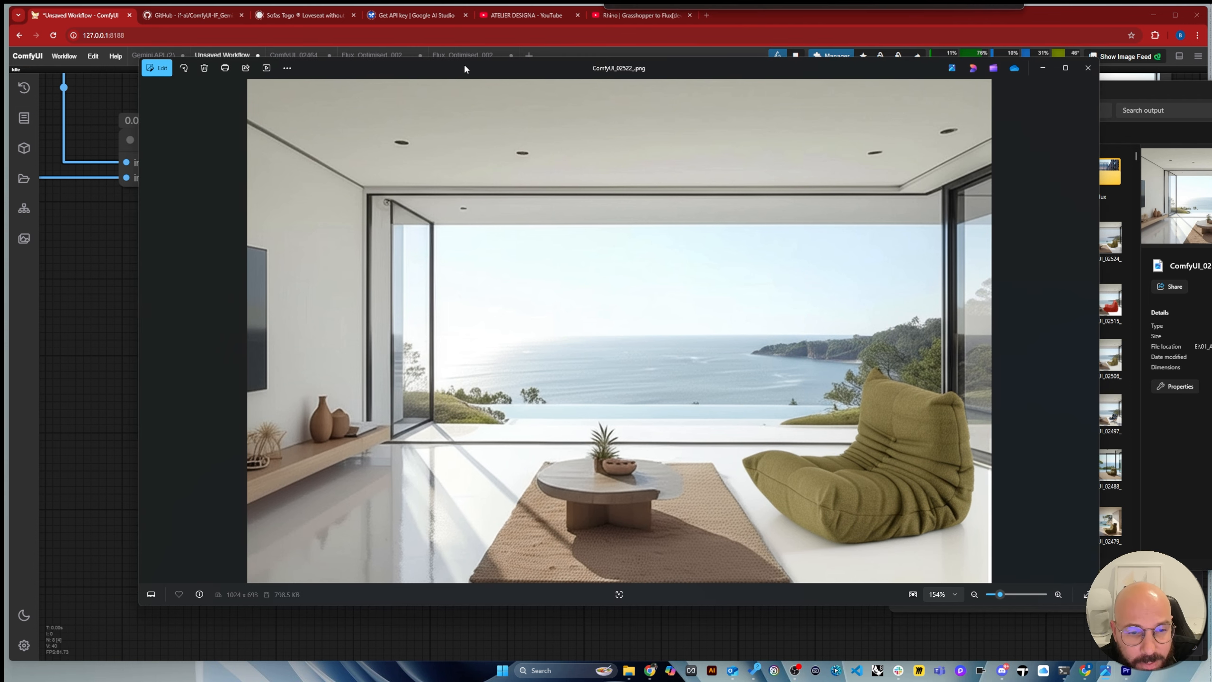
left_click(1165, 76)
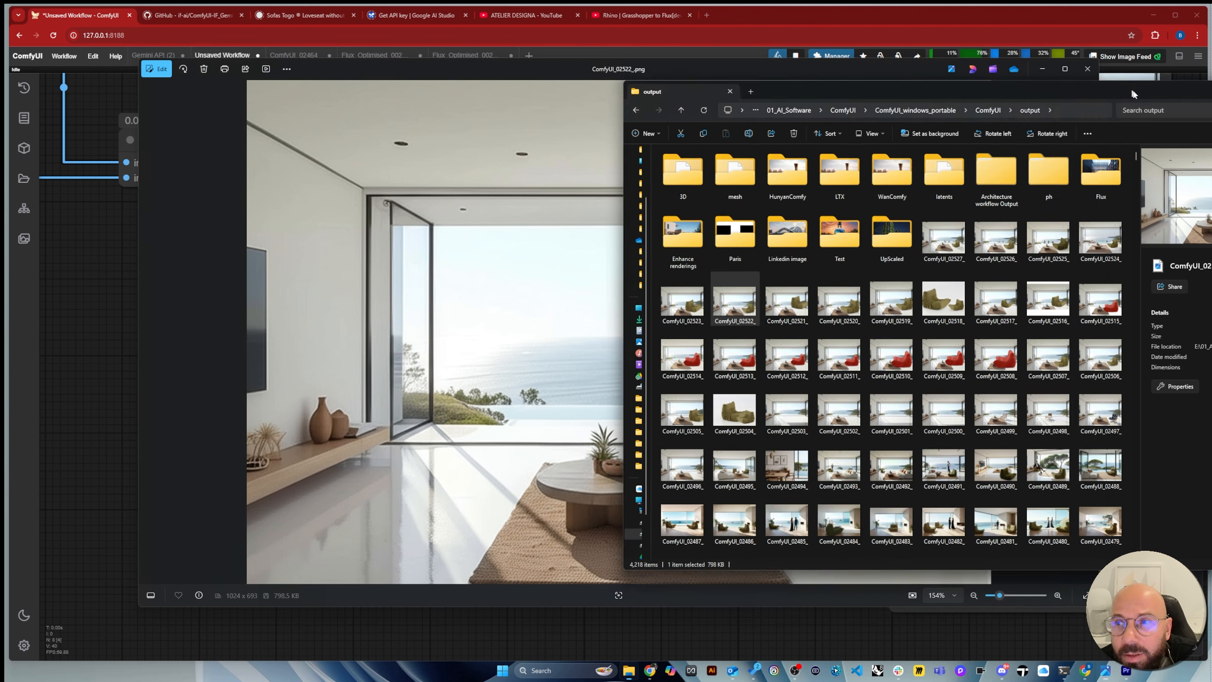
left_click(1151, 98)
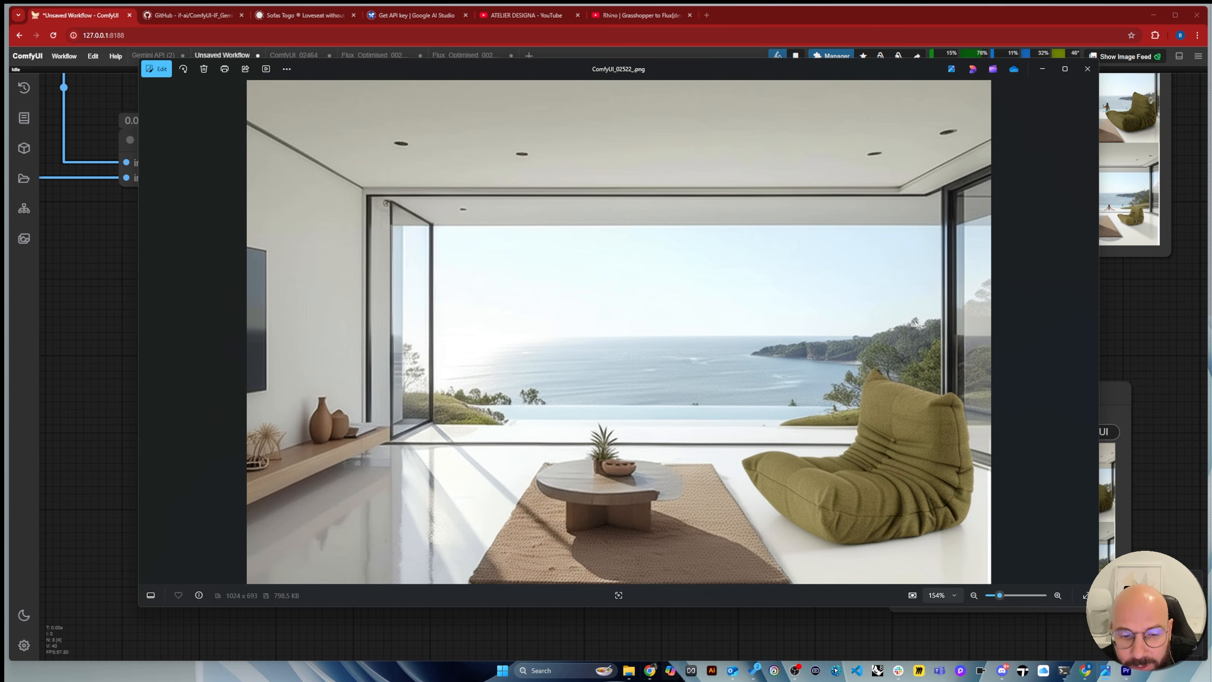
Replace the interior image in the first Load Image node with ComfyUI_02522_.png from the output folder
left_click(629, 626)
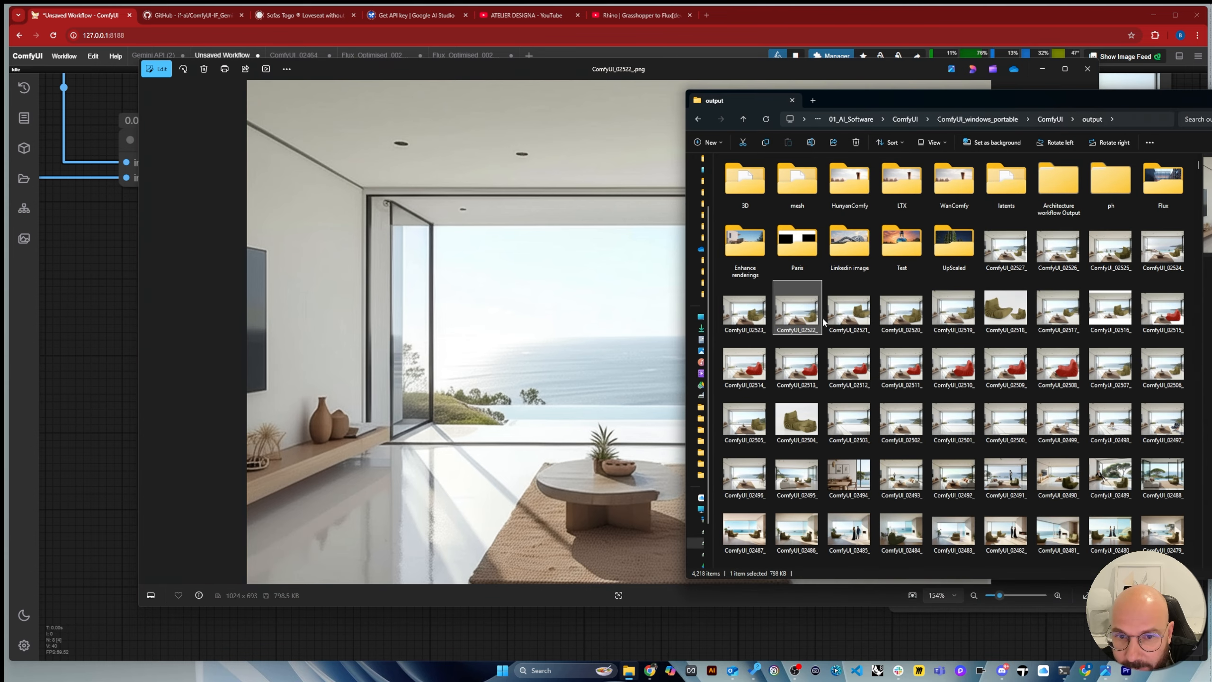
left_click(494, 76)
left_click(1042, 69)
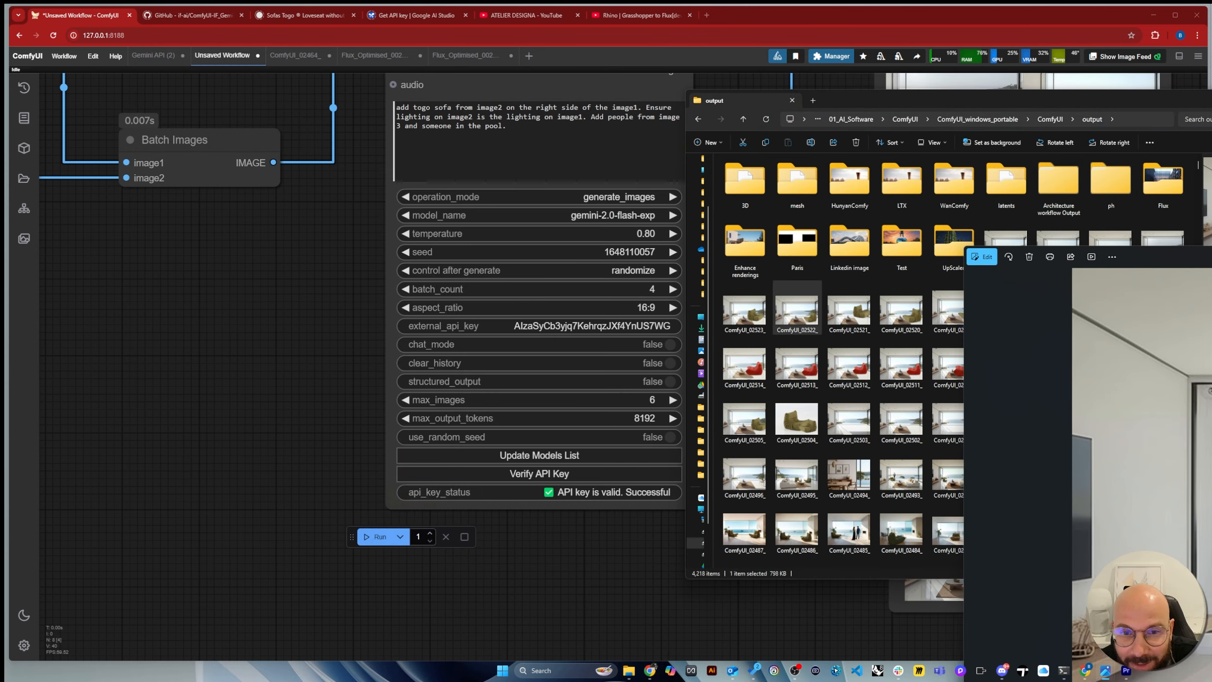
scroll(653, 619, "down", 5)
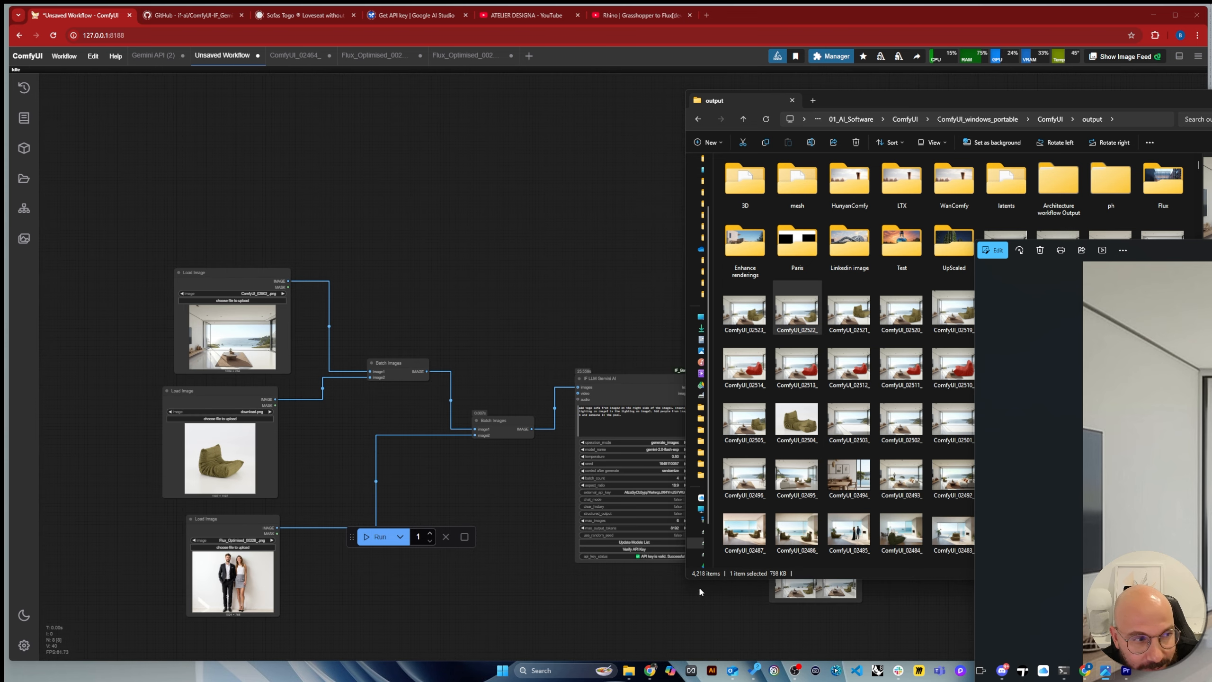
scroll(165, 287, "up", 3)
scroll(165, 287, "up", 5)
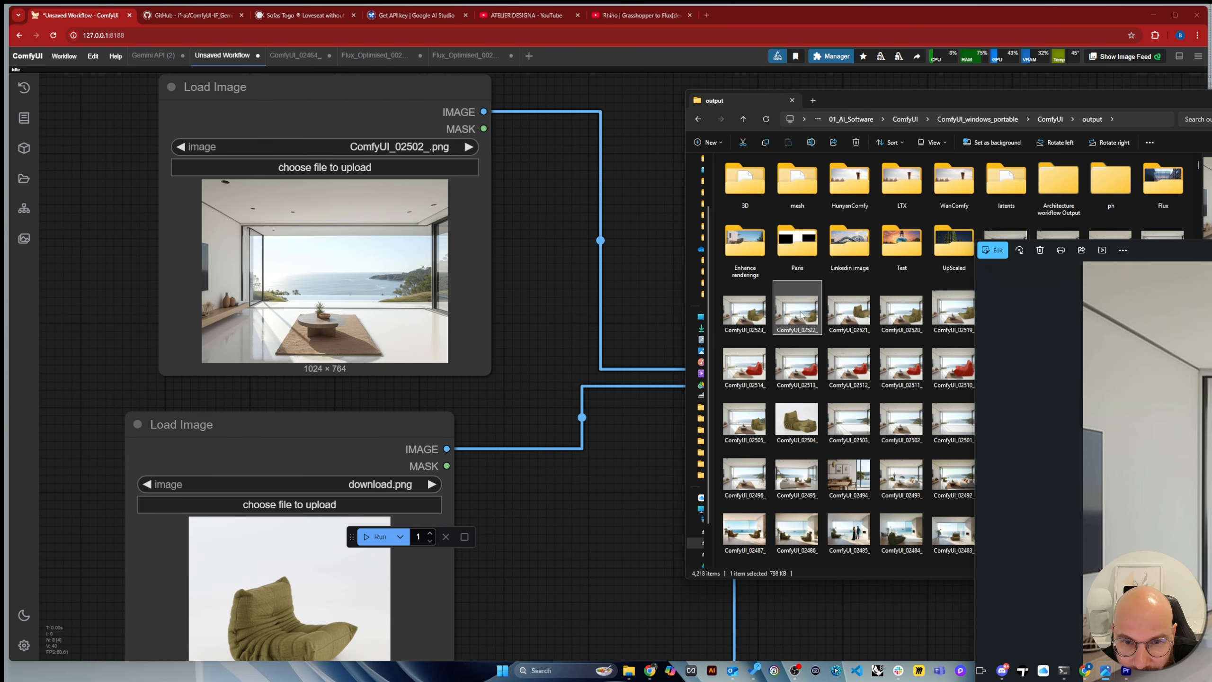
left_click_drag(802, 316, 320, 282)
scroll(122, 363, "down", 6)
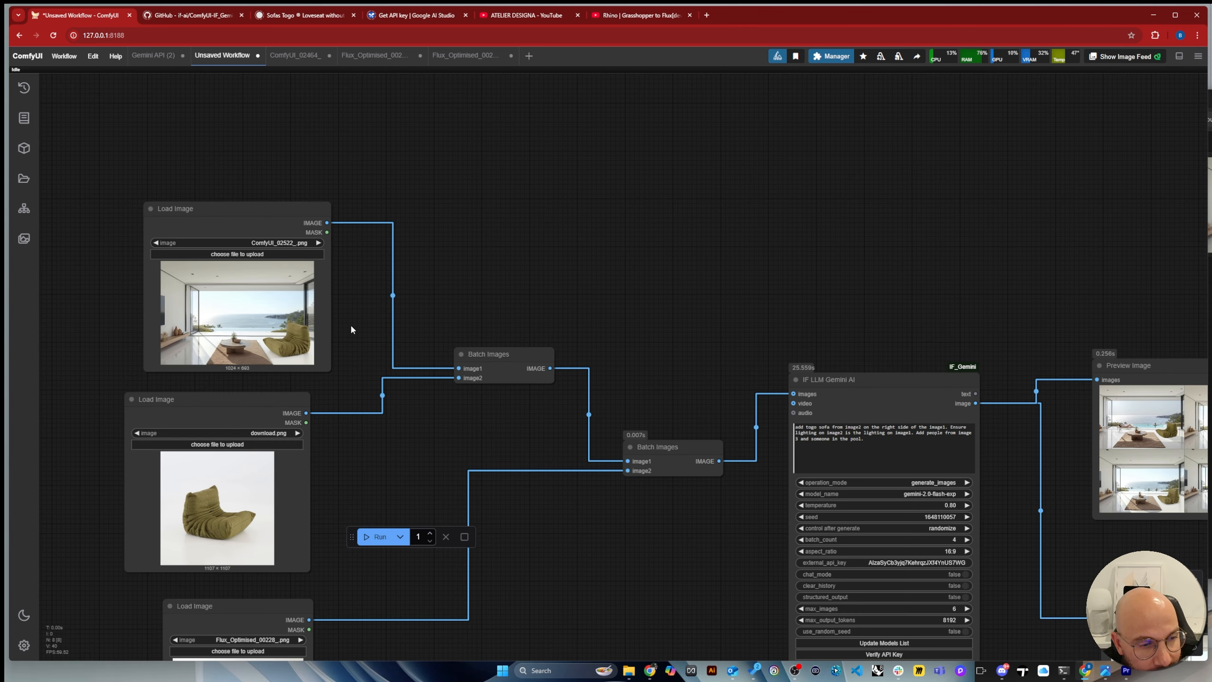
Wire the couple's Load Image into image2 of the first Batch Images node, feeding IF LLM Gemini AI directly, and delete the second Batch Images node
scroll(353, 315, "down", 2)
left_click_drag(305, 401, 254, 400)
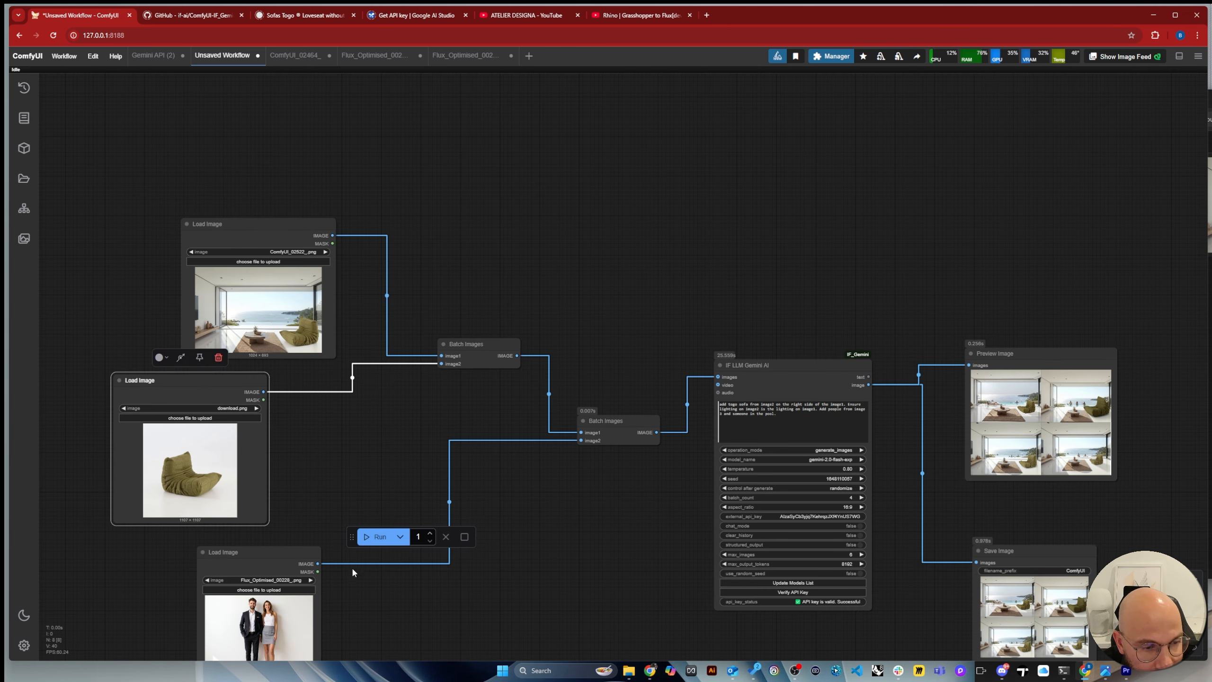
left_click_drag(319, 564, 441, 364)
left_click_drag(519, 356, 718, 377)
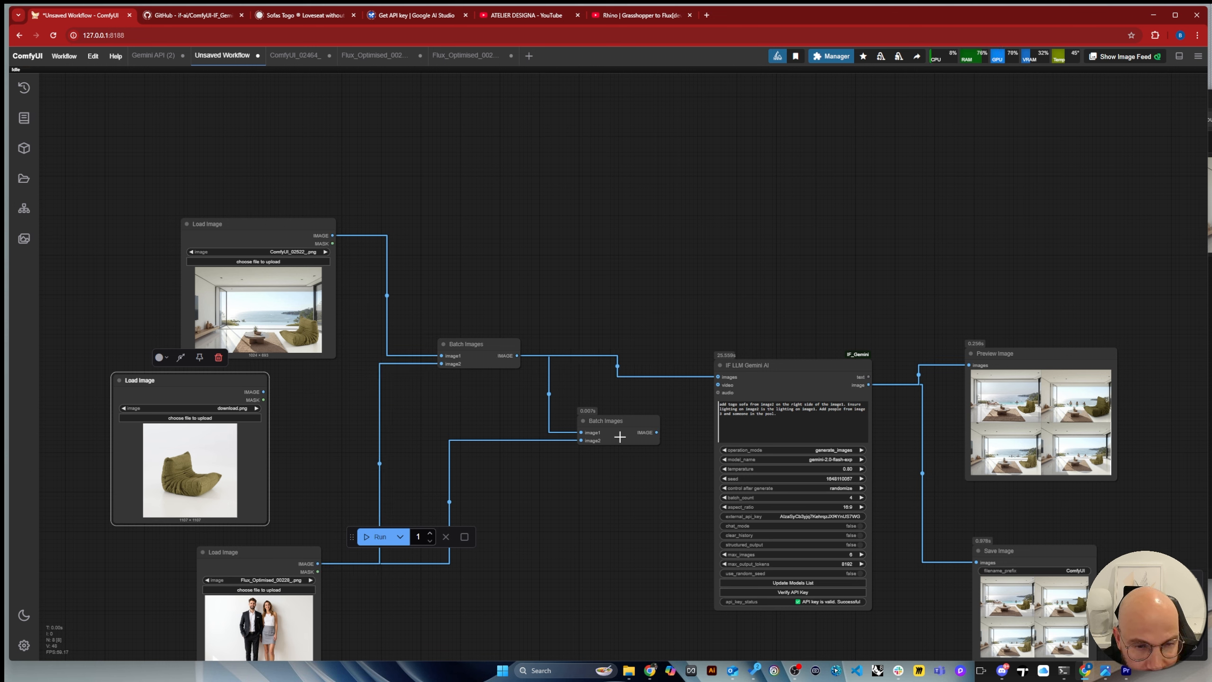
left_click_drag(621, 424, 569, 467)
key("Delete")
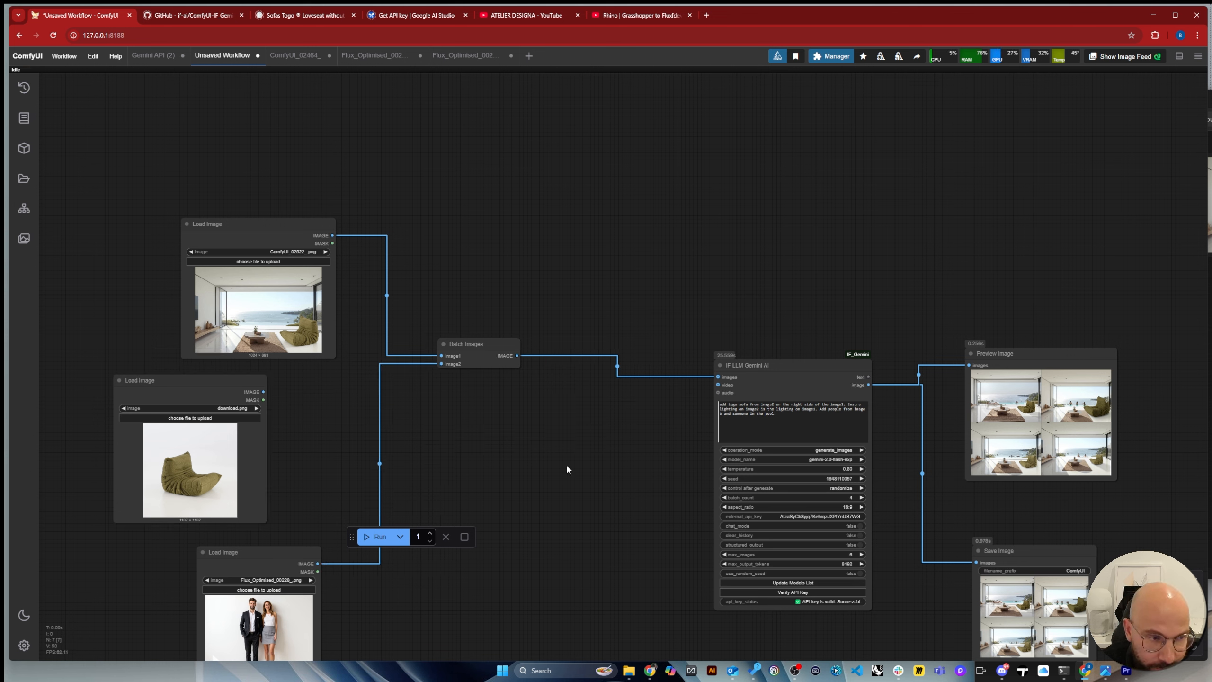
Delete the sofa's Load Image node and move the couple's Load Image node up beneath the living room image node
left_click_drag(204, 387, 165, 135)
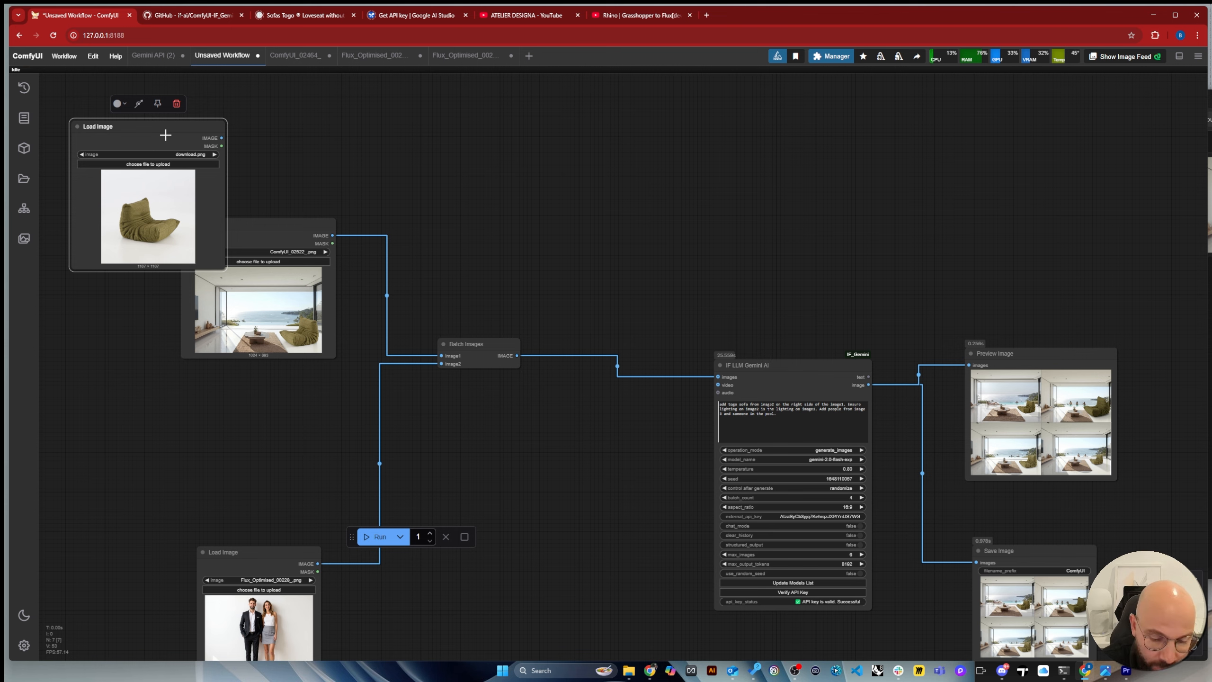
key("Delete")
left_click_drag(265, 558, 256, 402)
Replace "togo sofa from" with "people from" at the start of the IF LLM Gemini AI prompt
scroll(222, 318, "up", 10)
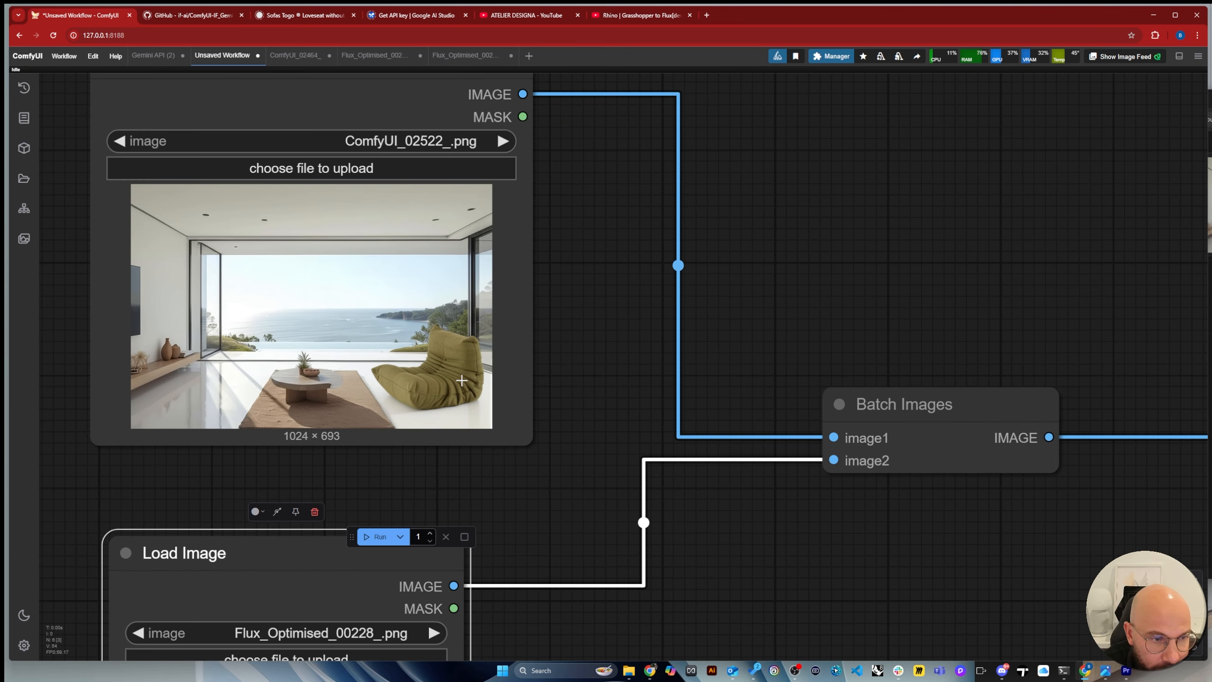
scroll(398, 310, "down", 12)
scroll(397, 466, "up", 5)
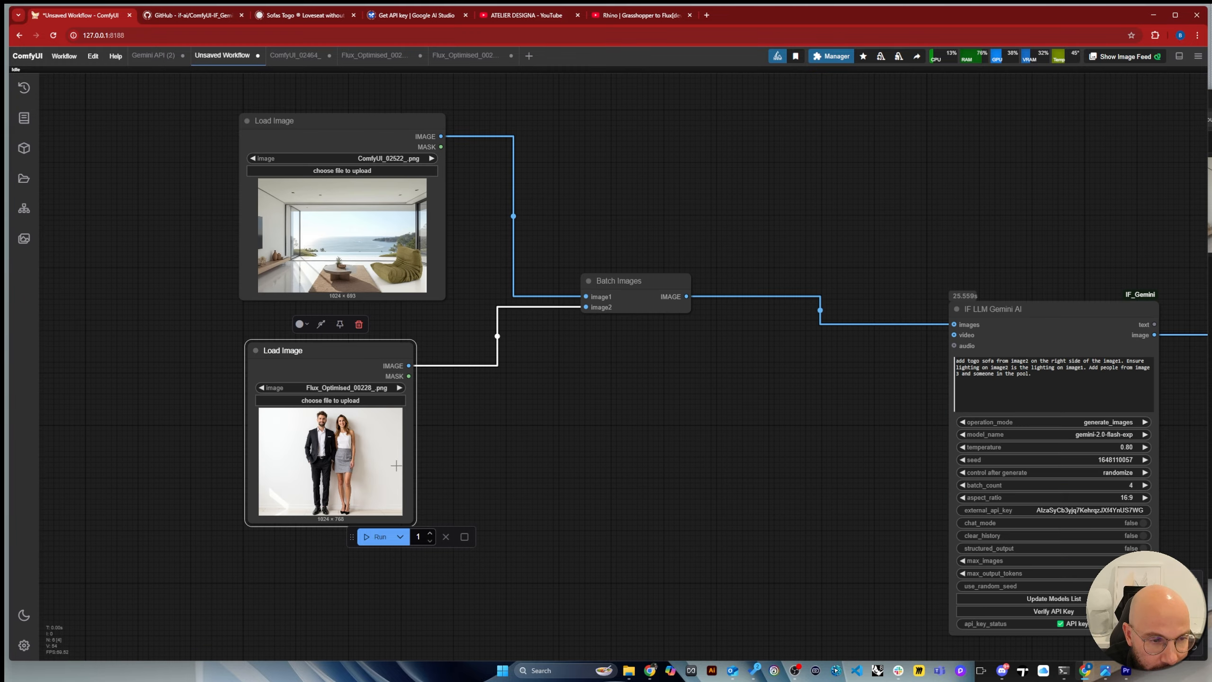
scroll(186, 417, "down", 5)
scroll(792, 408, "up", 9)
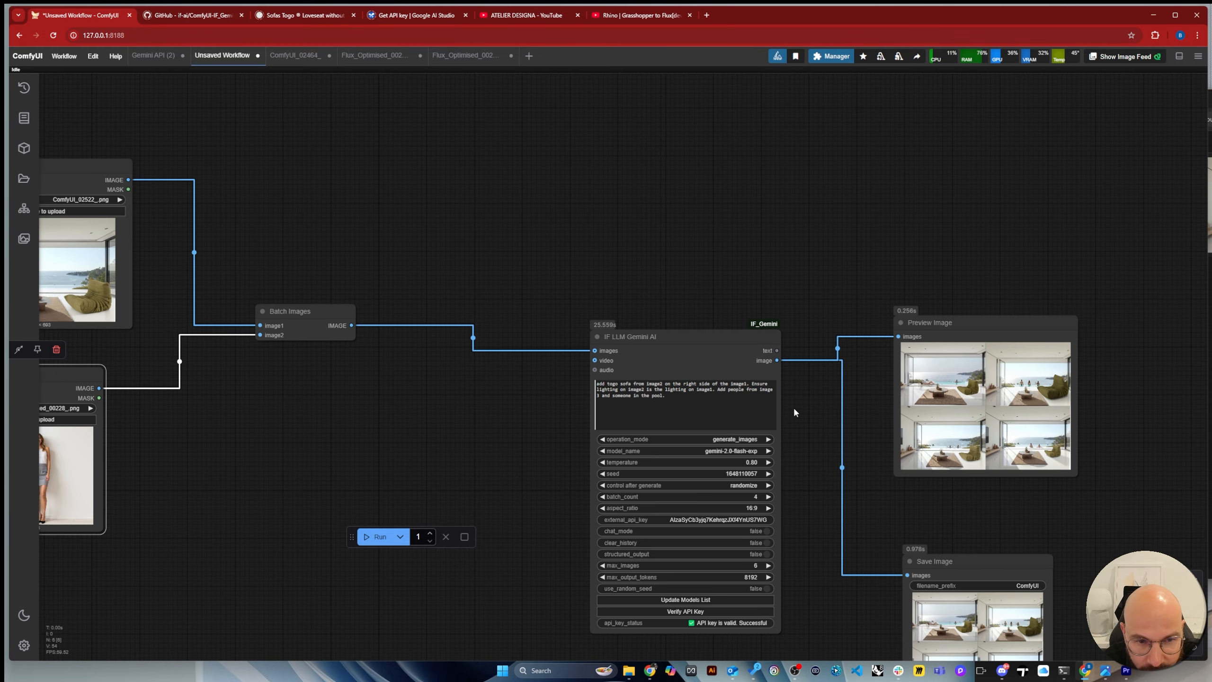
scroll(790, 411, "up", 3)
left_click(418, 351)
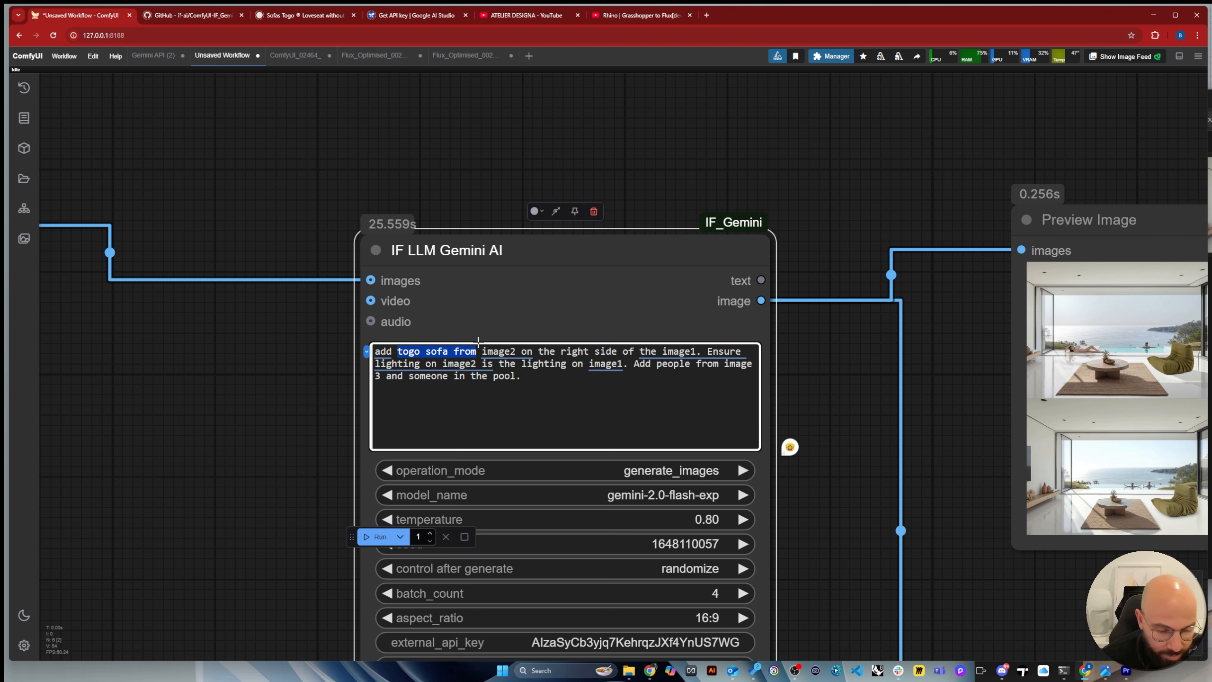
type("people ")
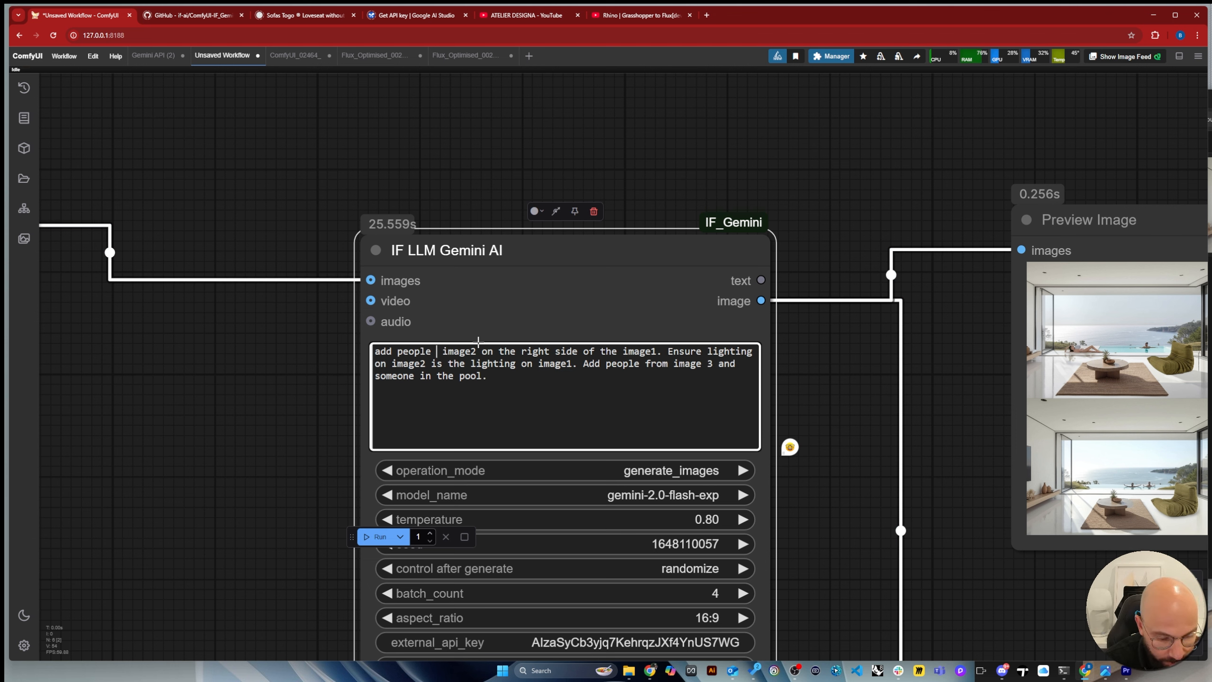
type("from")
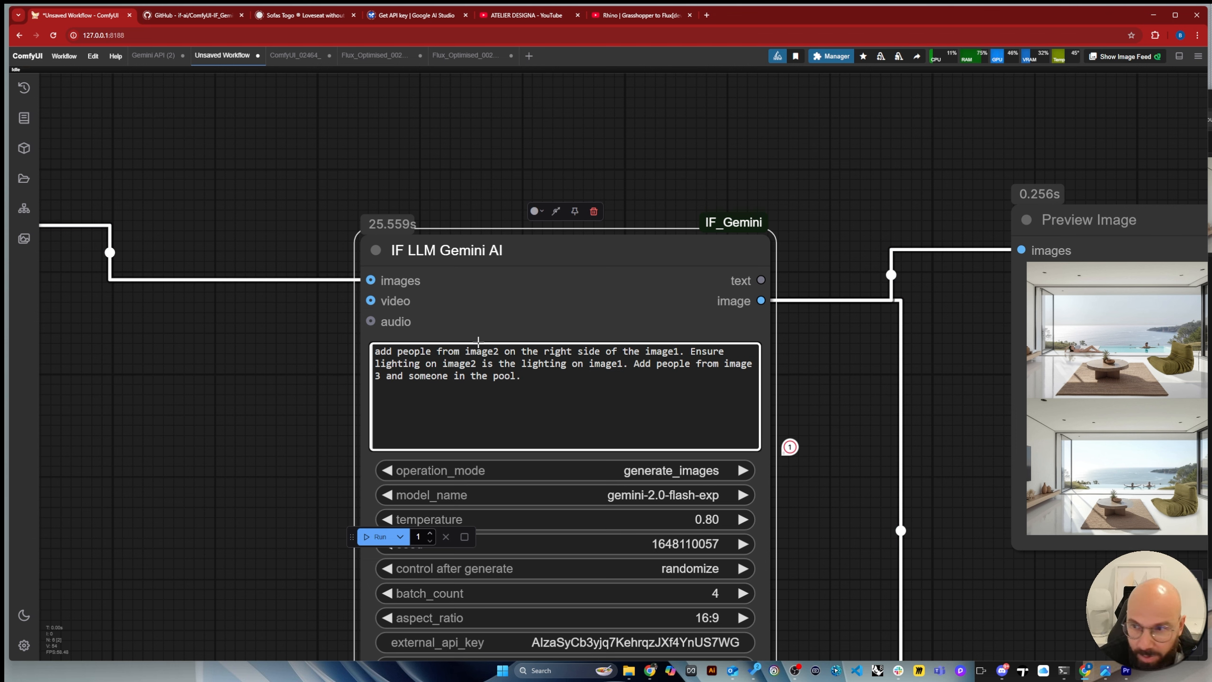
Shorten the Gemini prompt to "add people from image2 on the image1." and run the workflow
left_click_drag(522, 352, 619, 351)
key("BackSpace")
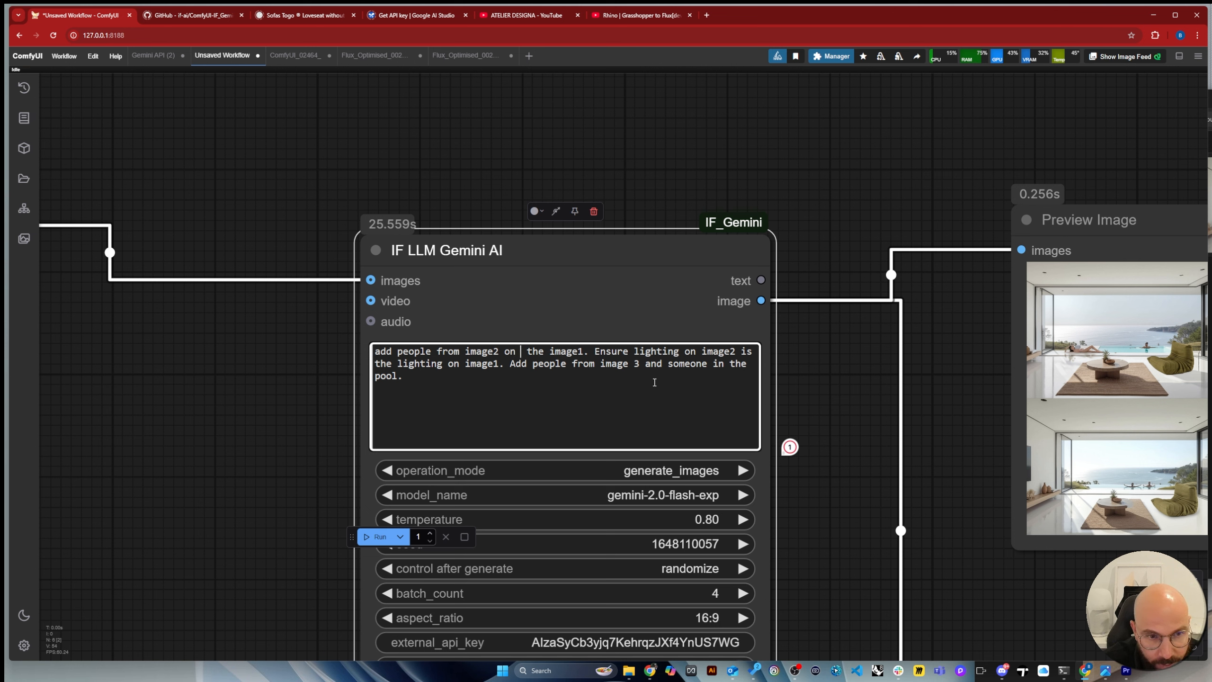
key("BackSpace")
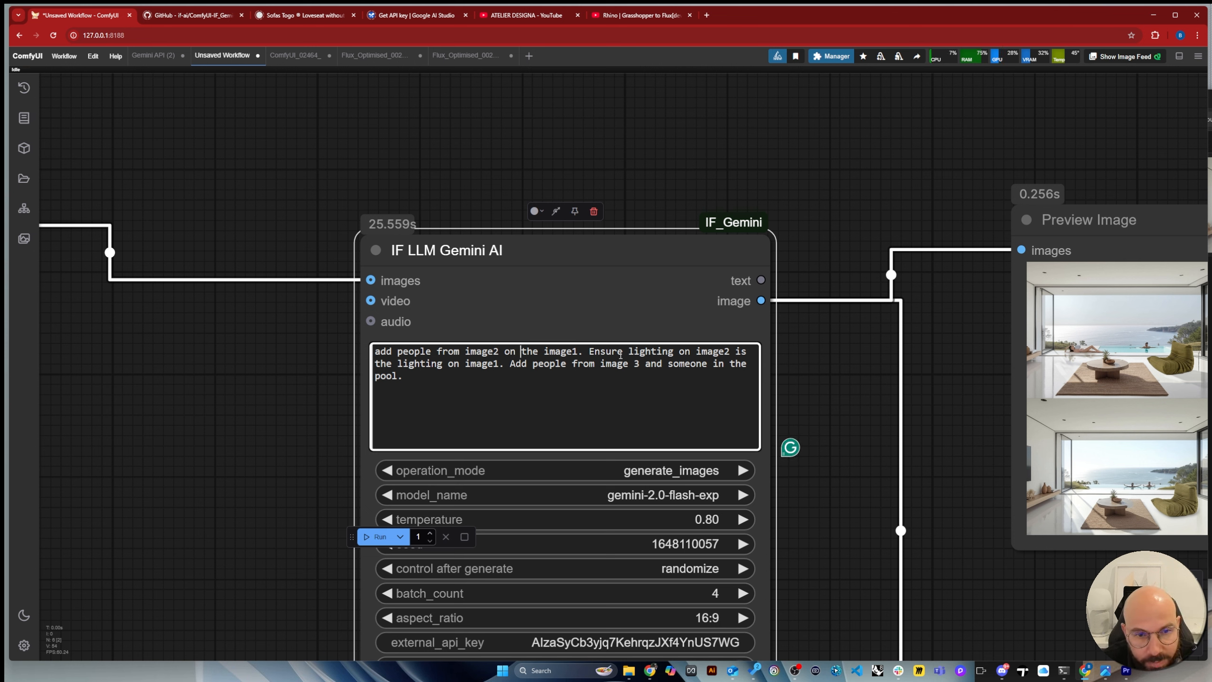
left_click_drag(449, 384, 680, 352)
key("BackSpace")
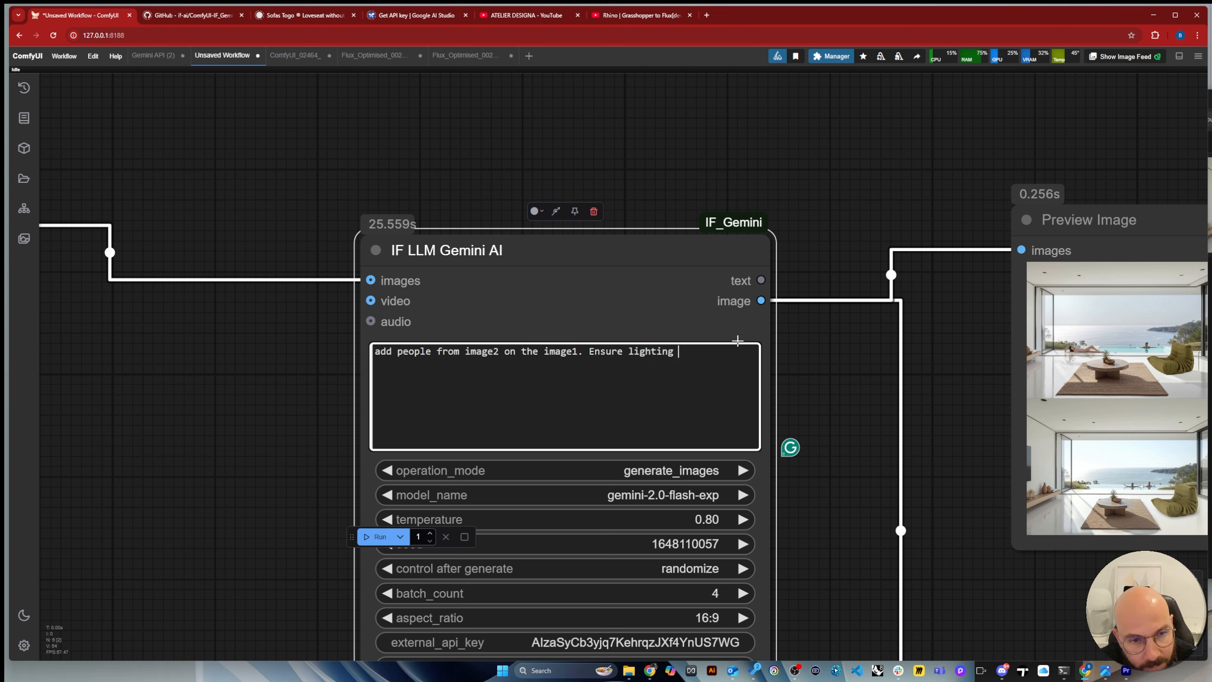
key("BackSpace")
left_click(314, 406)
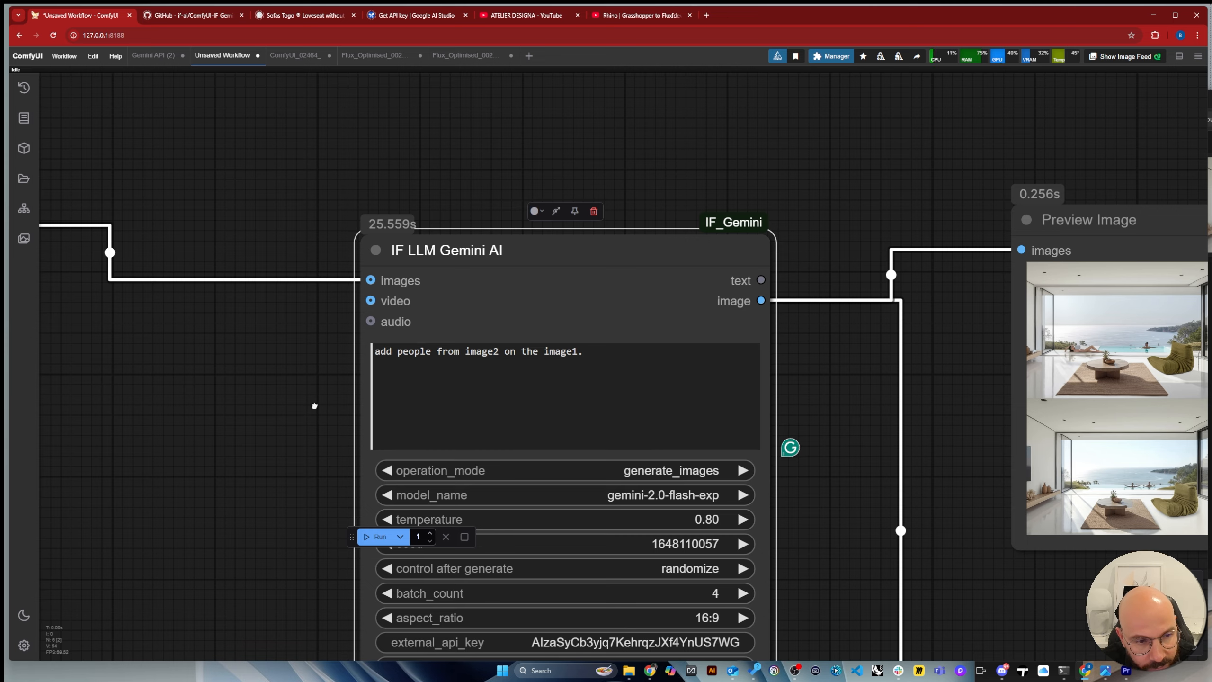
scroll(640, 218, "down", 1)
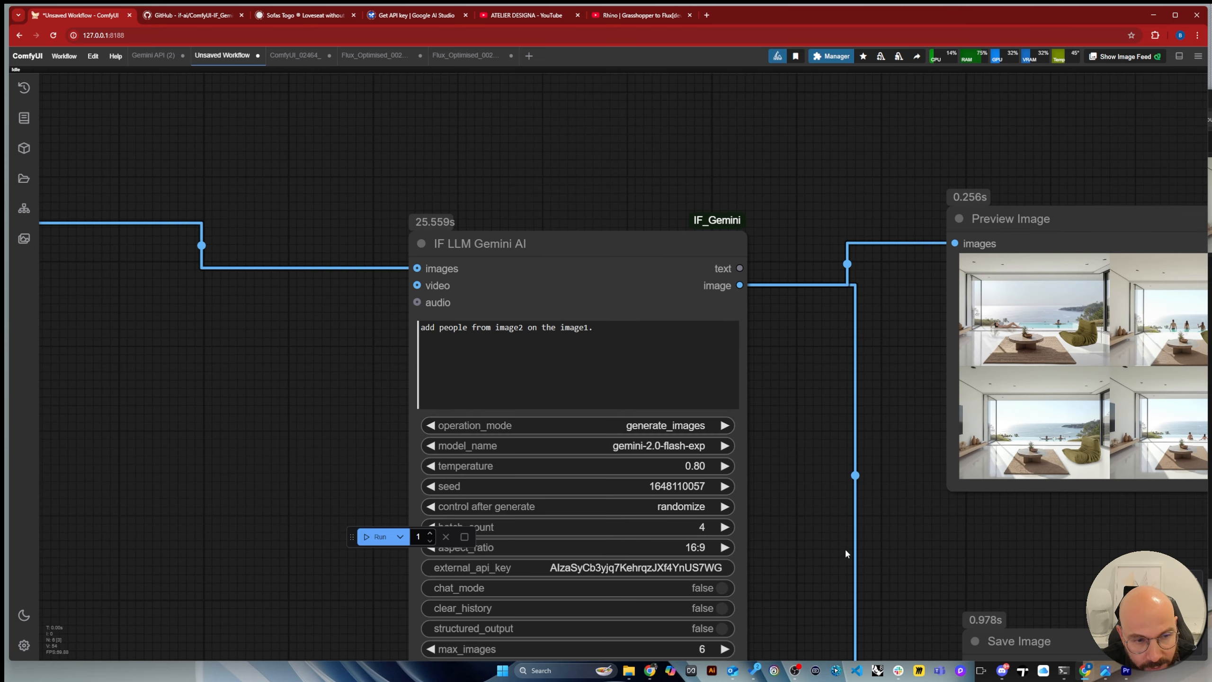
left_click(372, 537)
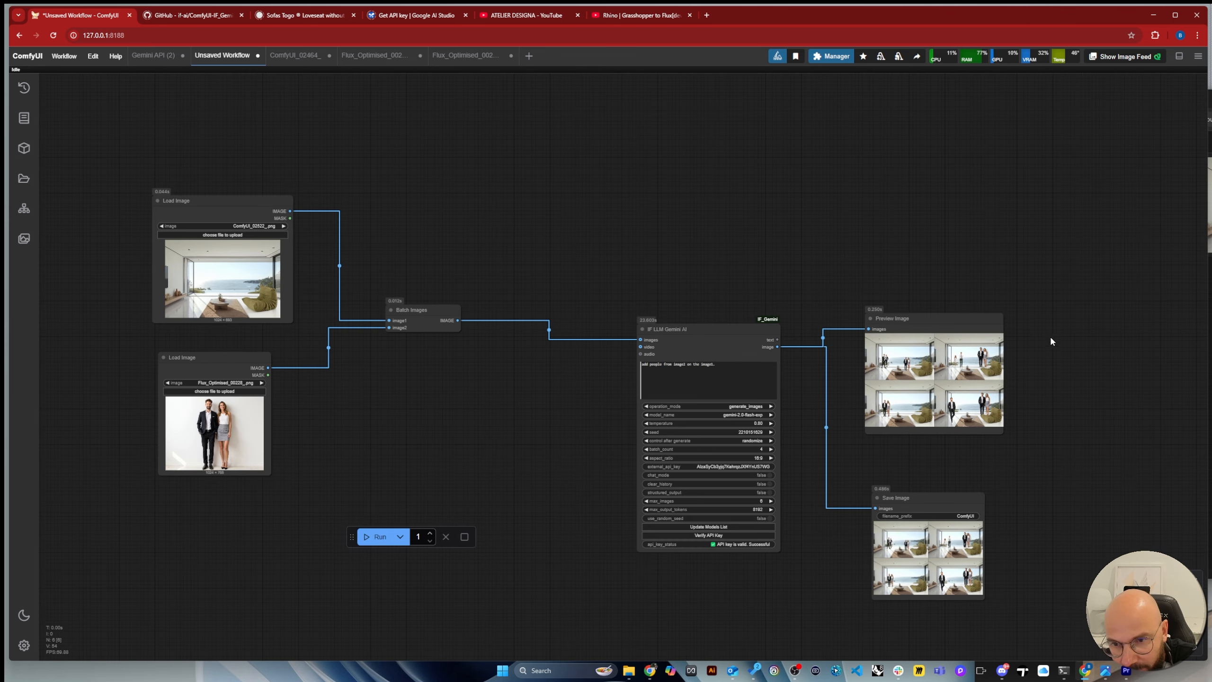
Examine the four generated images in the Preview Image node for the placement and scale of the added people
scroll(1027, 353, "up", 3)
scroll(908, 543, "up", 2)
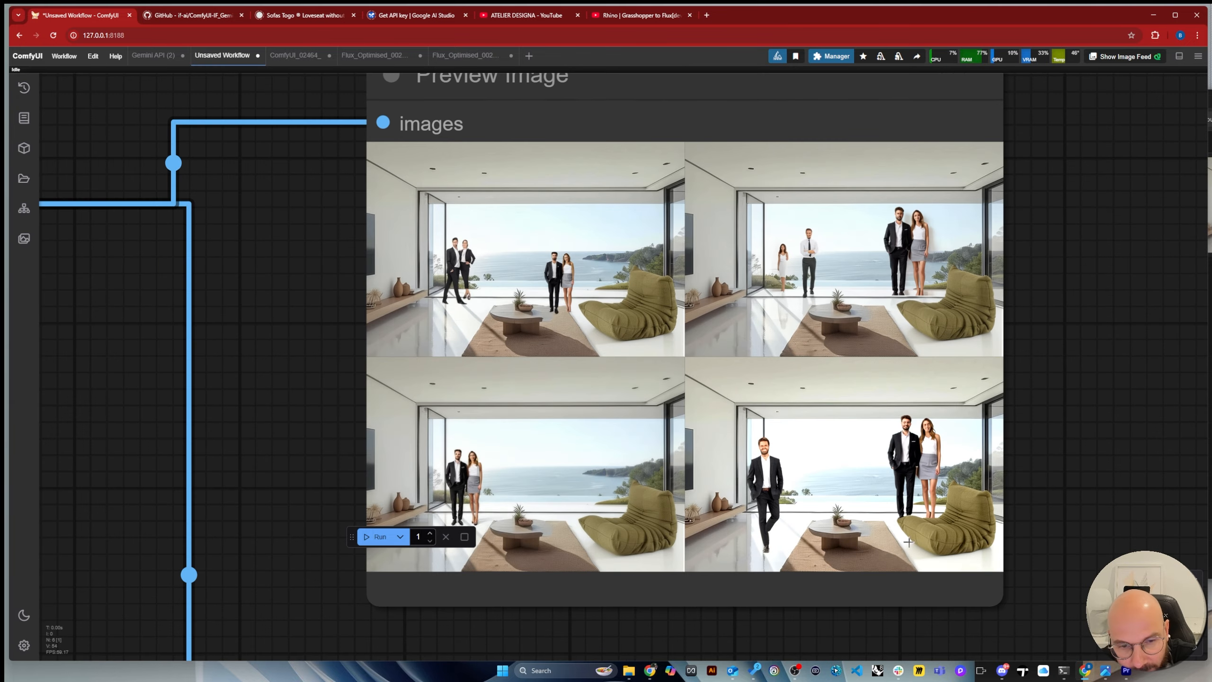
scroll(356, 420, "down", 1)
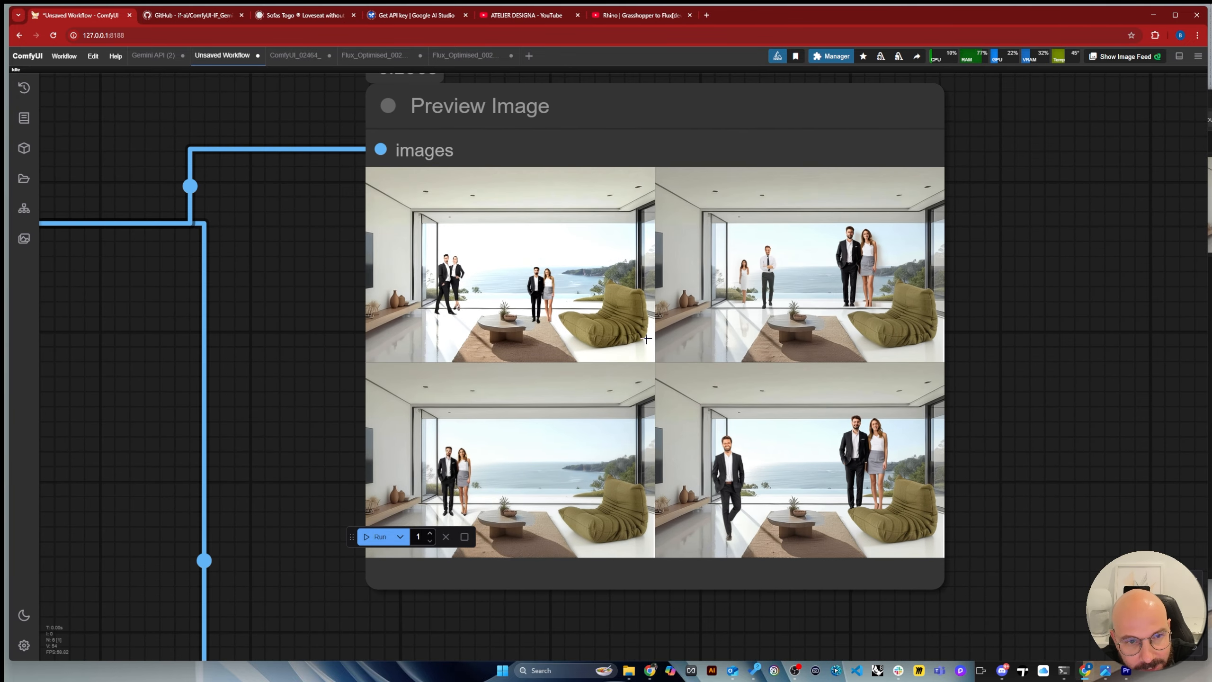
scroll(647, 339, "up", 3)
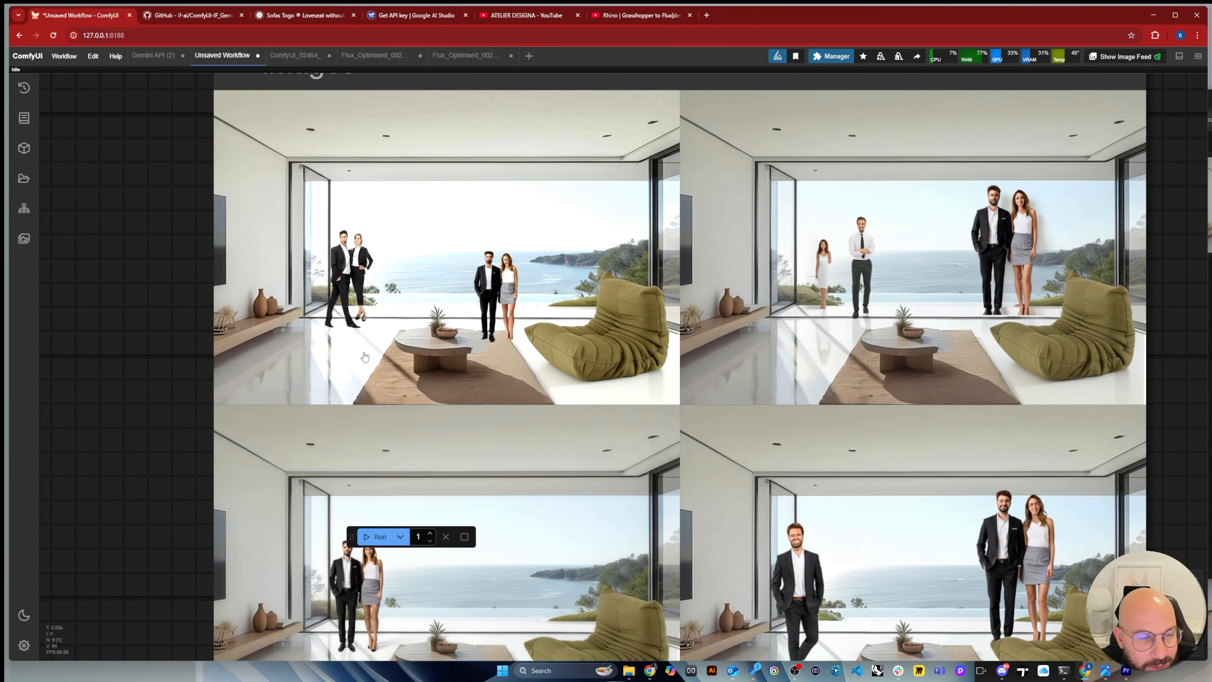
scroll(354, 323, "down", 2)
scroll(365, 277, "up", 4)
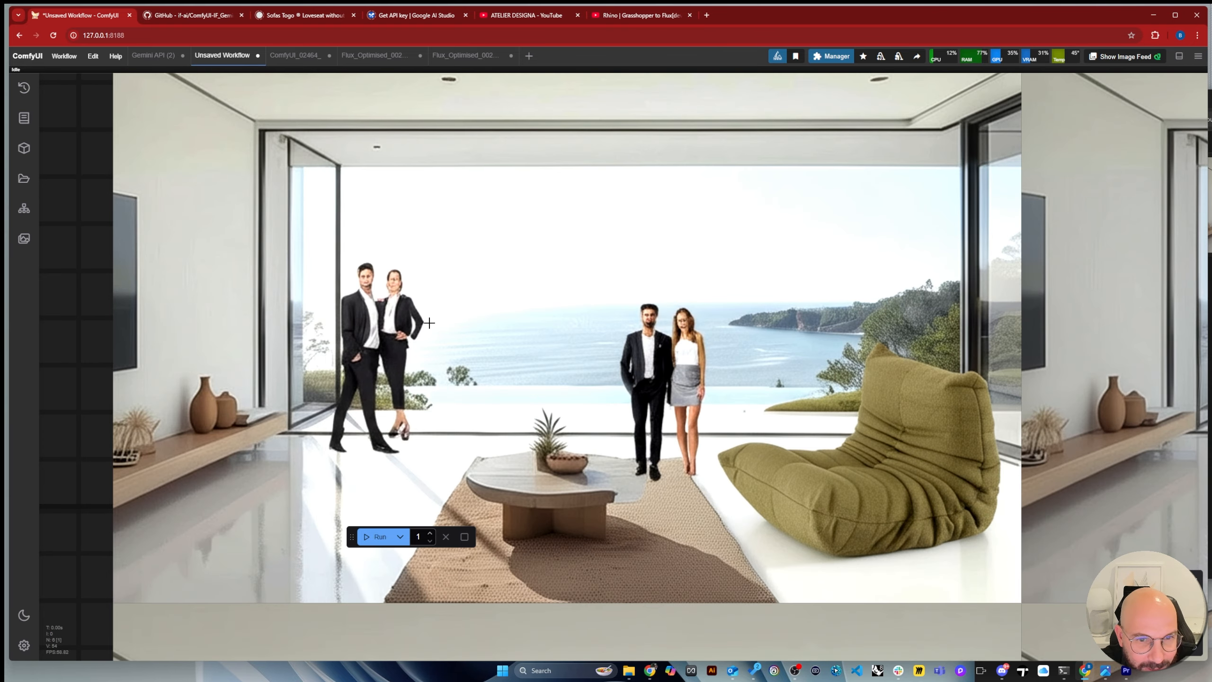
scroll(429, 323, "down", 4)
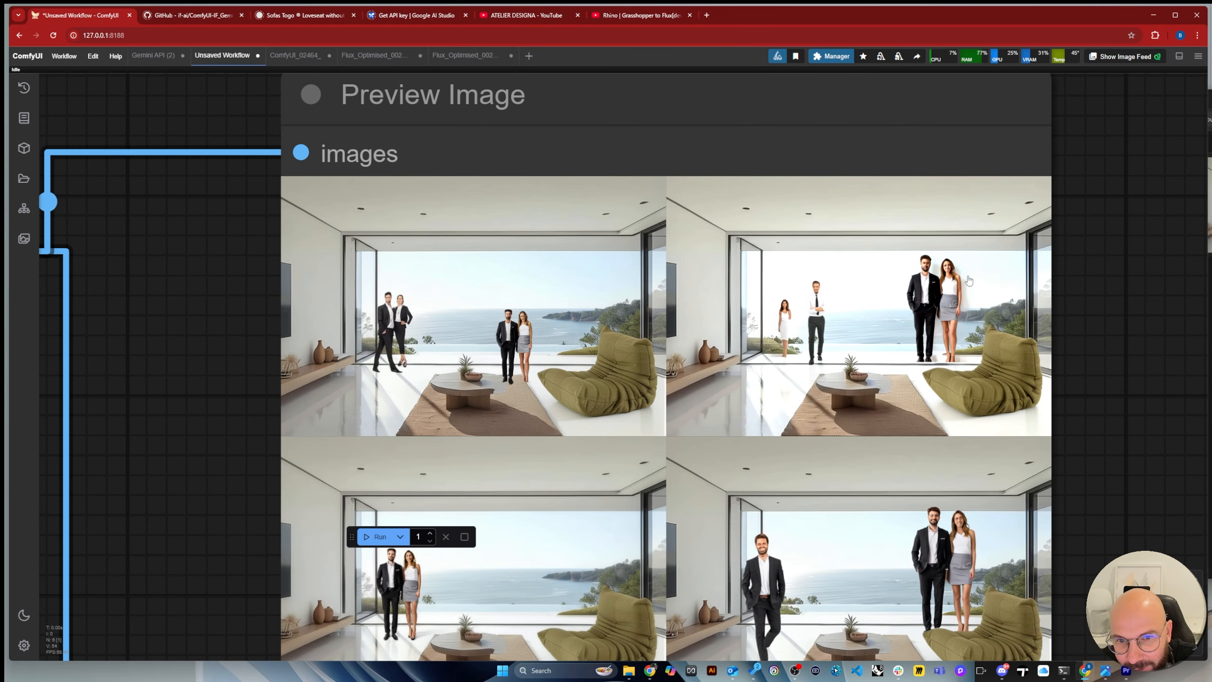
scroll(658, 284, "down", 3)
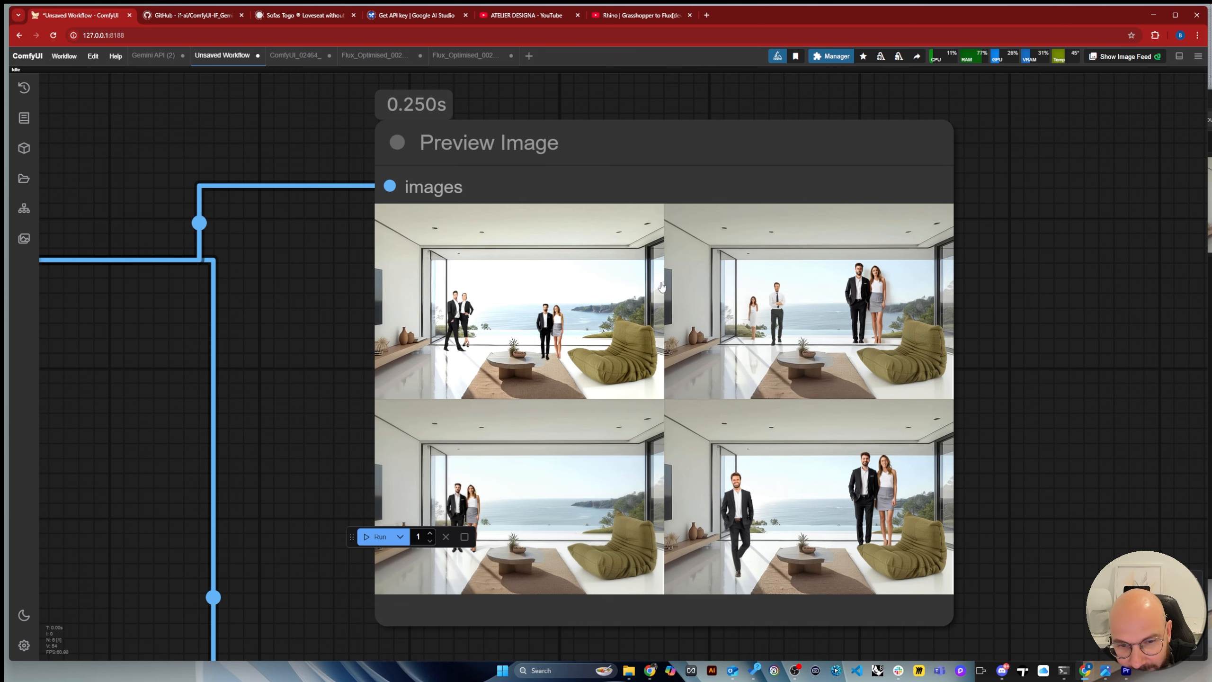
scroll(716, 477, "up", 5)
scroll(620, 310, "down", 3)
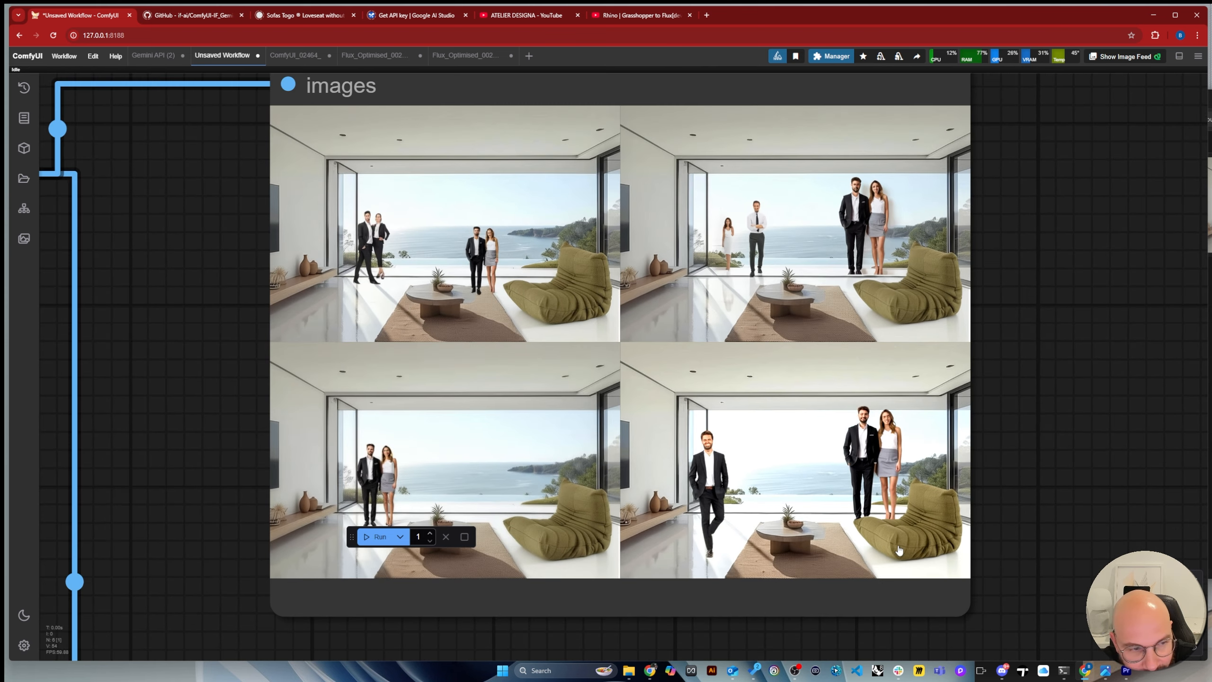
scroll(931, 540, "down", 3)
scroll(969, 530, "up", 4)
scroll(971, 531, "down", 2)
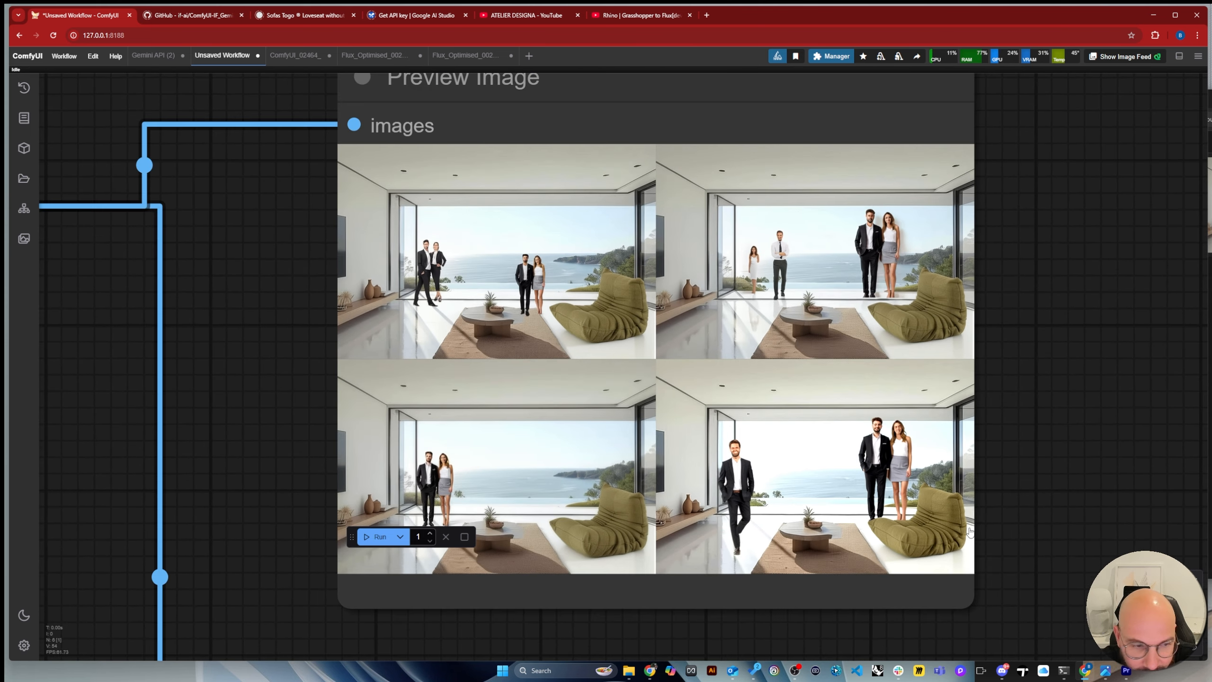
scroll(521, 509, "up", 3)
scroll(210, 497, "down", 1)
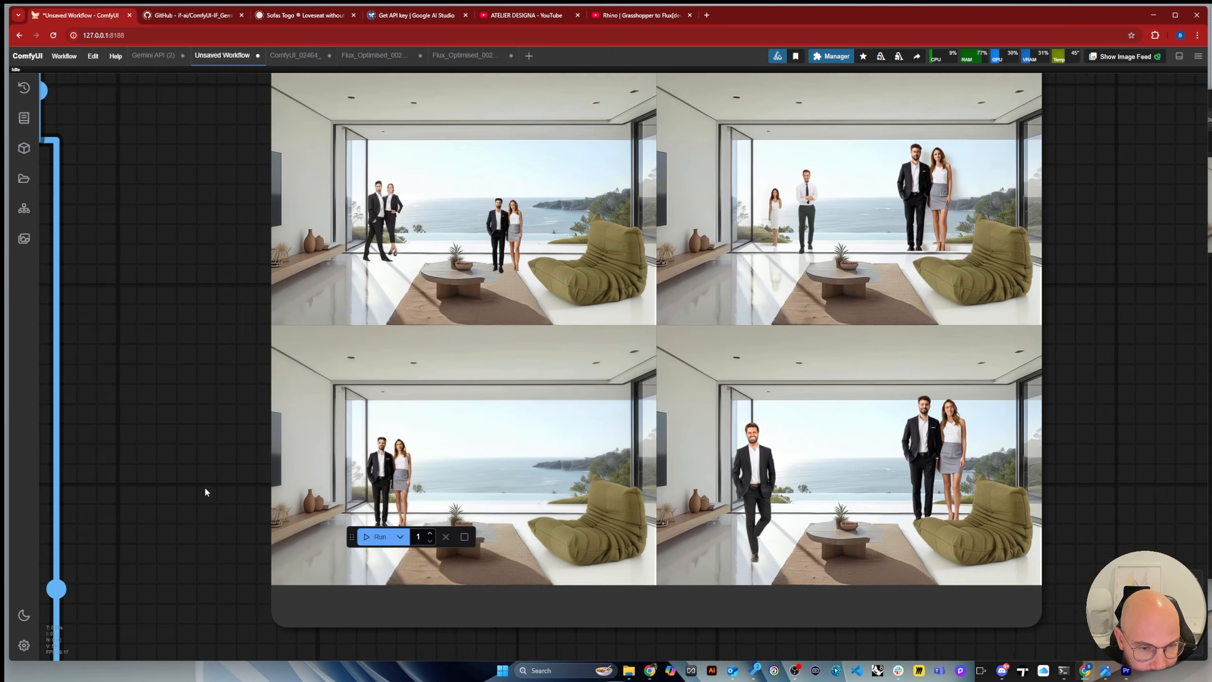
scroll(206, 492, "down", 1)
scroll(274, 578, "down", 1)
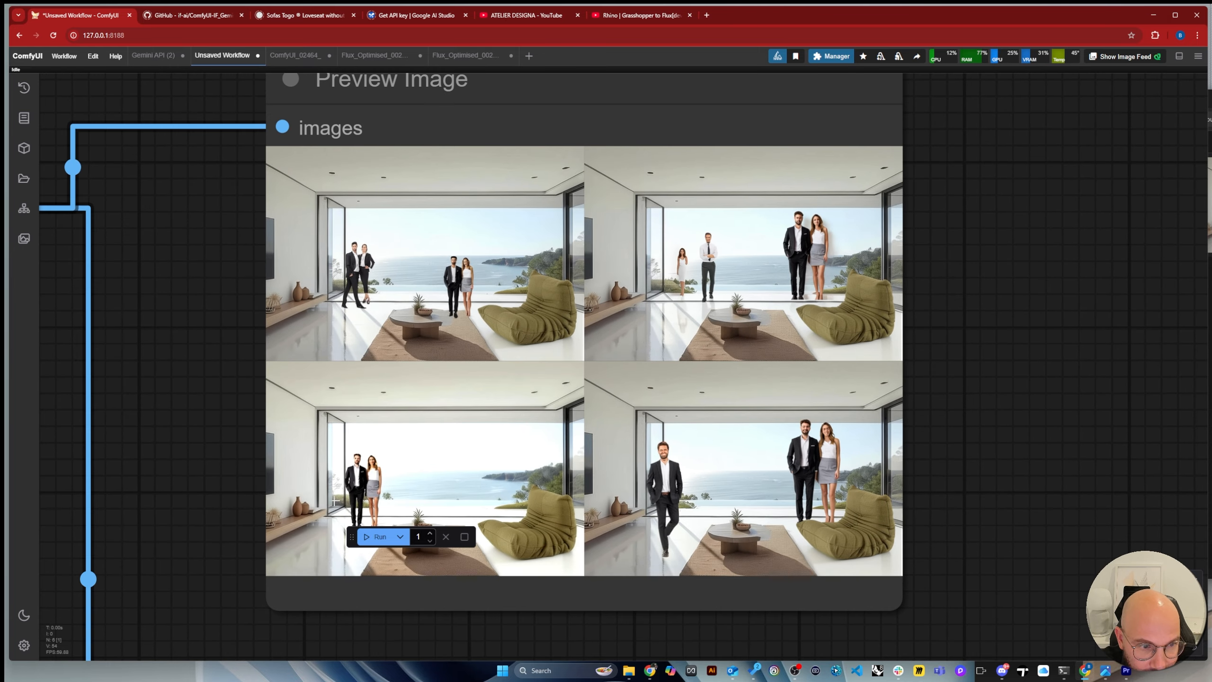
scroll(420, 493, "down", 5)
scroll(400, 486, "up", 2)
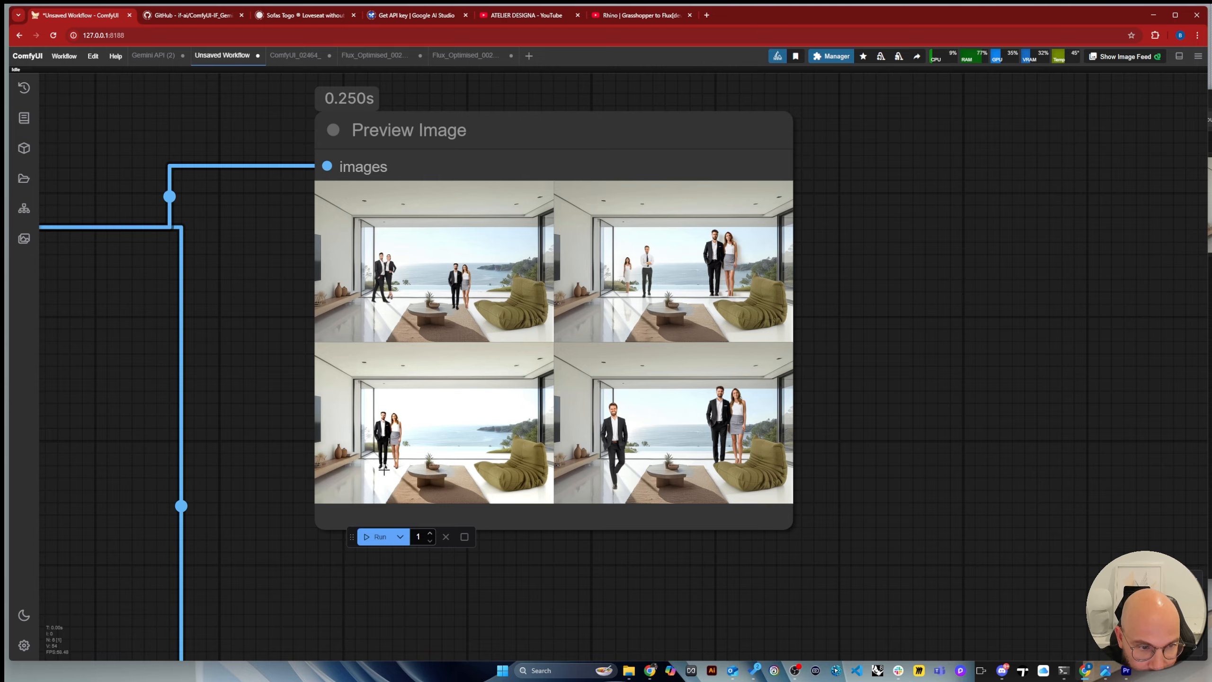
scroll(384, 471, "up", 8)
scroll(410, 530, "down", 4)
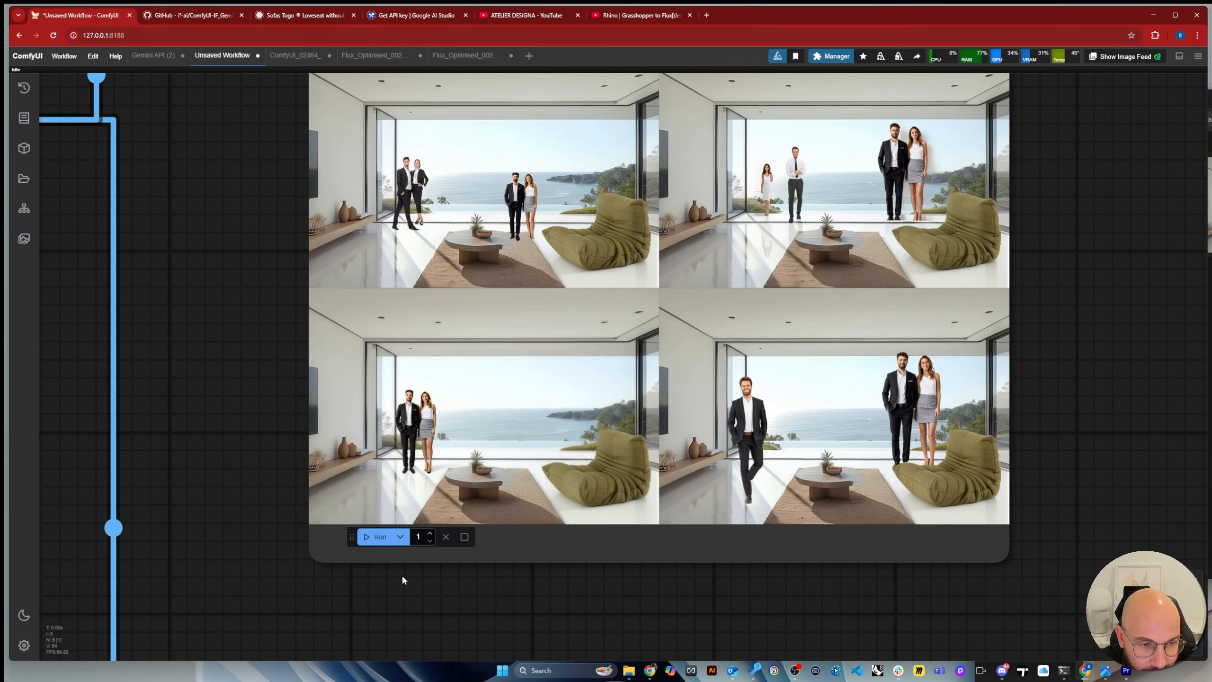
Run the workflow again with the same prompt and compare the living room source image with the previous preview images
left_click(379, 536)
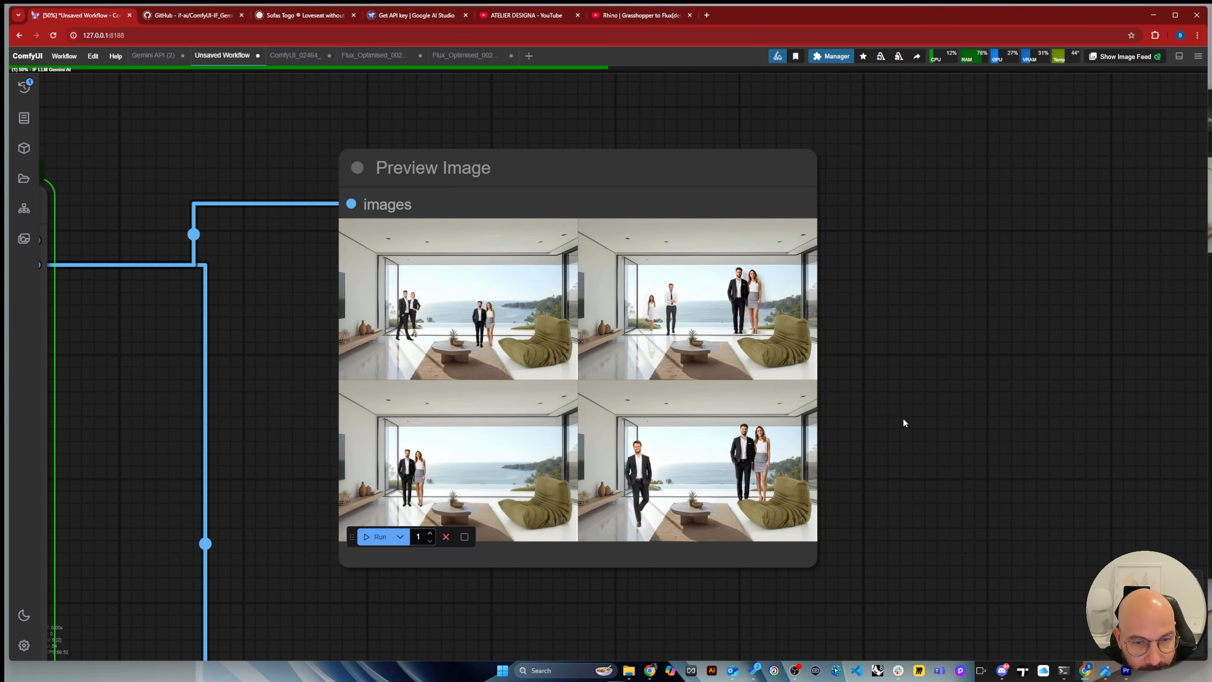
scroll(410, 454, "up", 15)
scroll(394, 444, "down", 20)
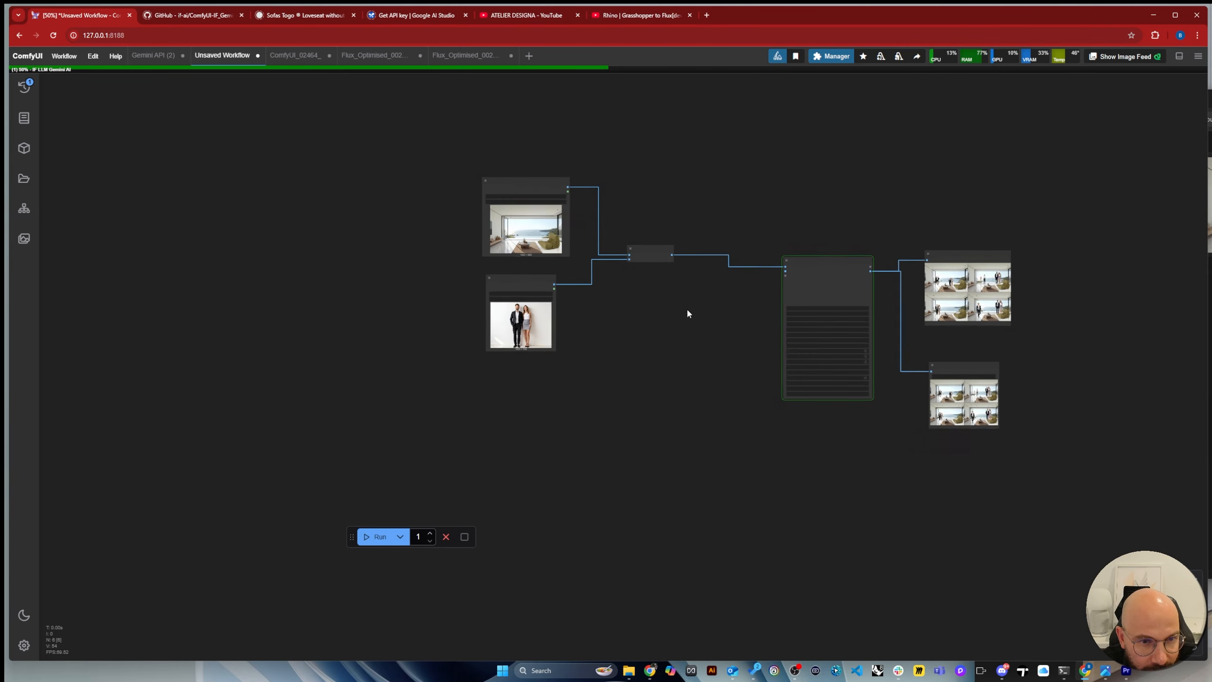
scroll(473, 306, "up", 12)
scroll(575, 568, "down", 10)
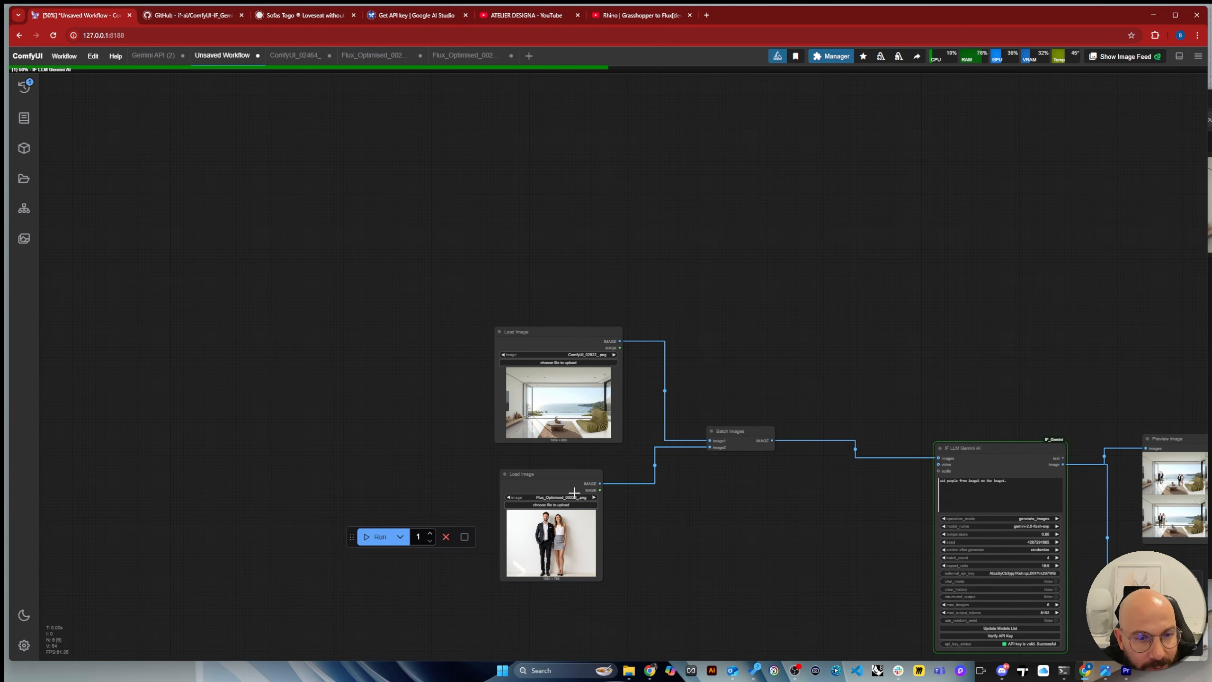
scroll(525, 406, "up", 9)
scroll(480, 435, "up", 4)
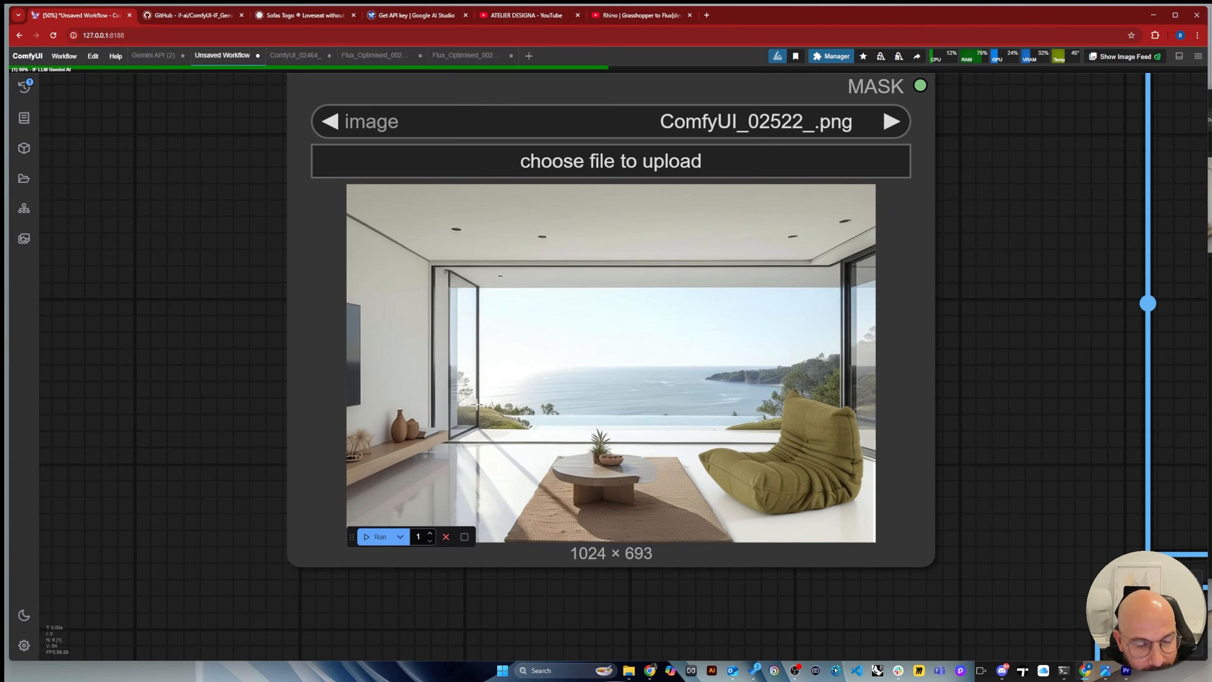
scroll(467, 457, "down", 12)
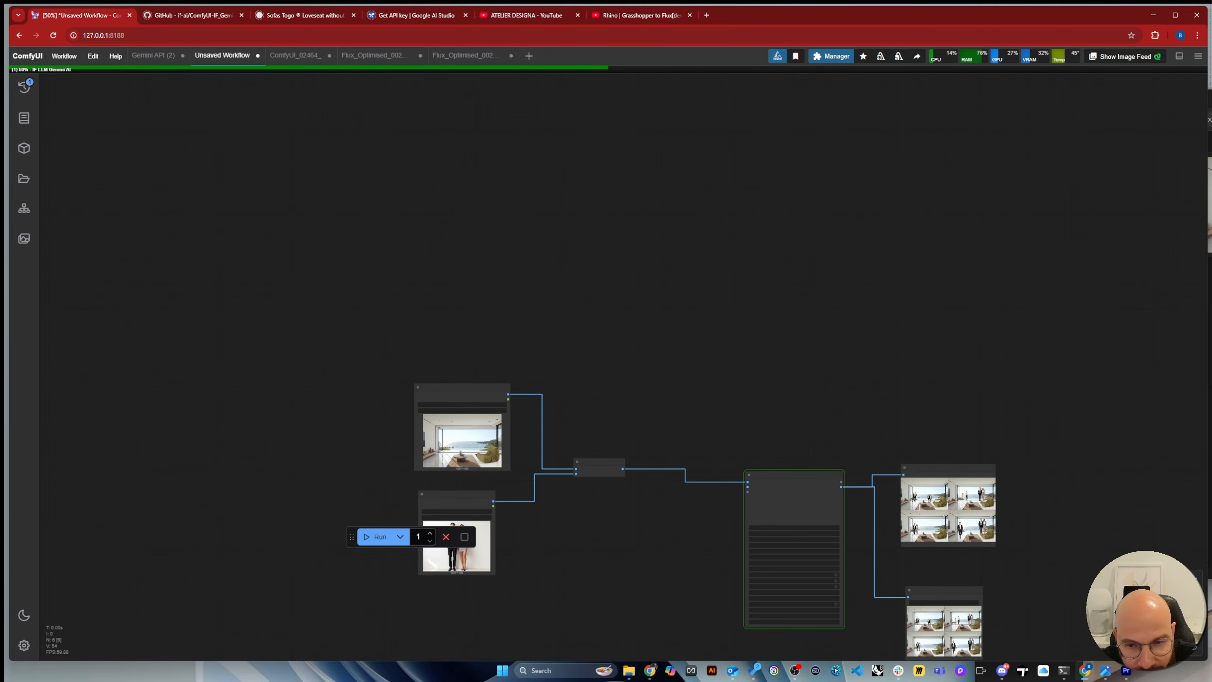
scroll(935, 559, "up", 2)
scroll(934, 553, "up", 15)
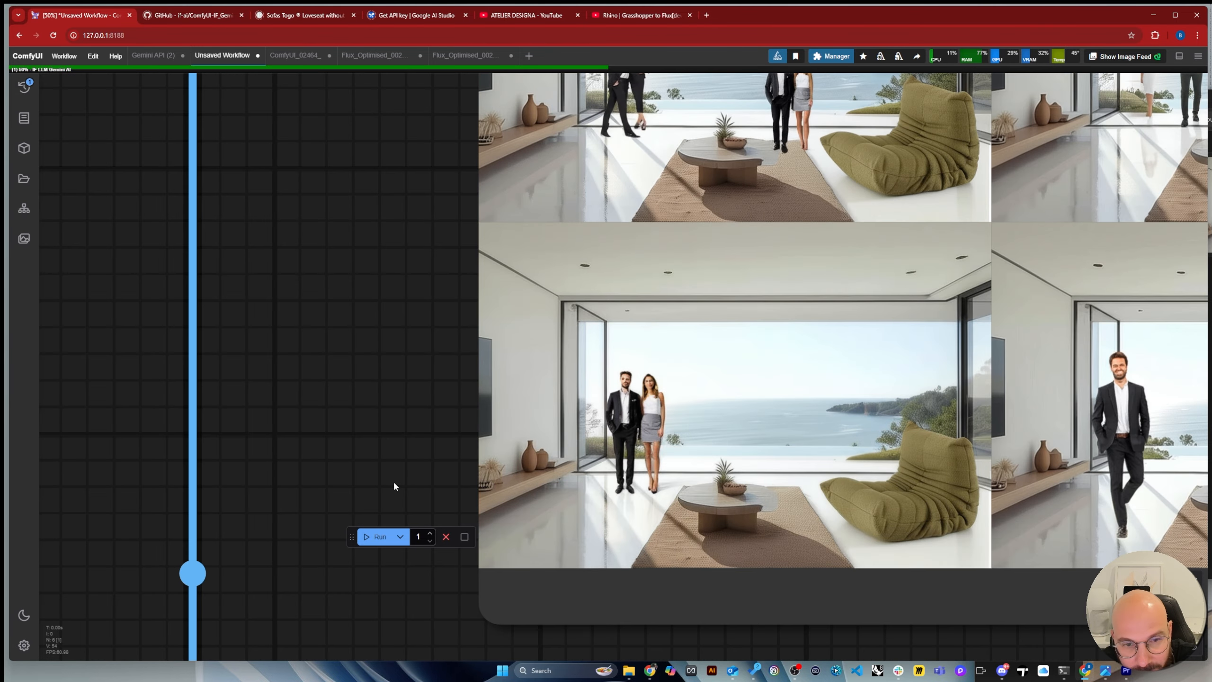
scroll(385, 496, "down", 3)
scroll(840, 329, "up", 2)
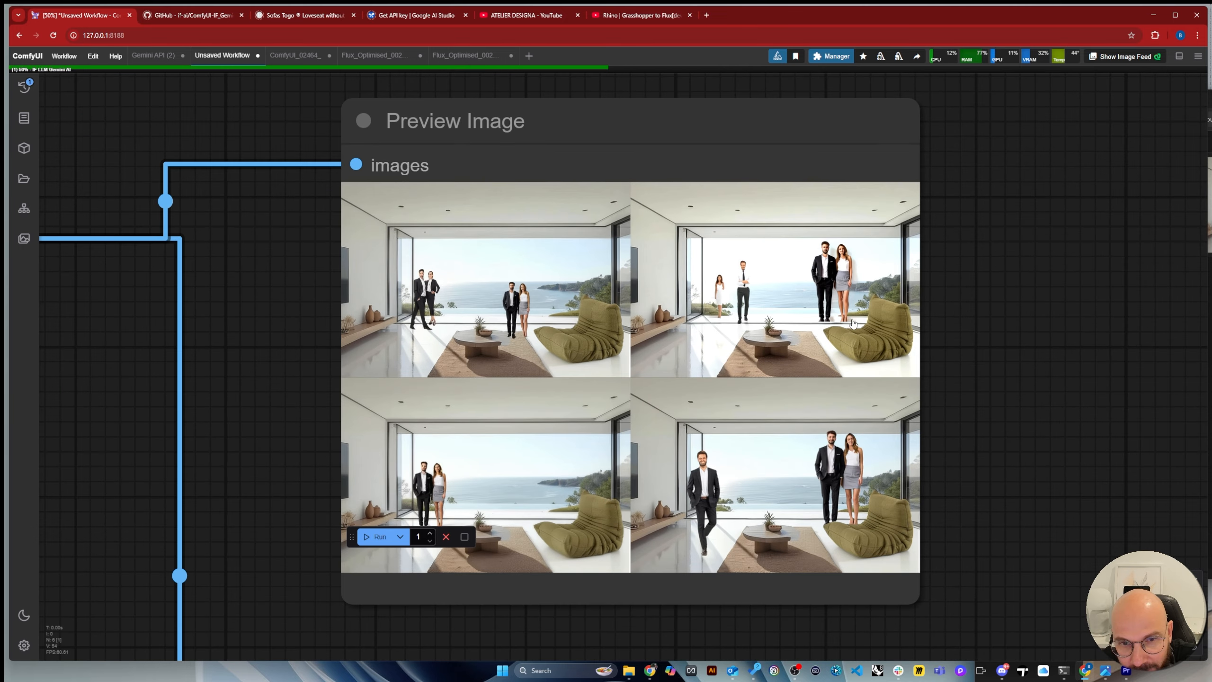
Examine the newly generated living room images in the Preview Image node for the scale and placement of the added people
scroll(898, 471, "down", 1)
scroll(811, 325, "up", 2)
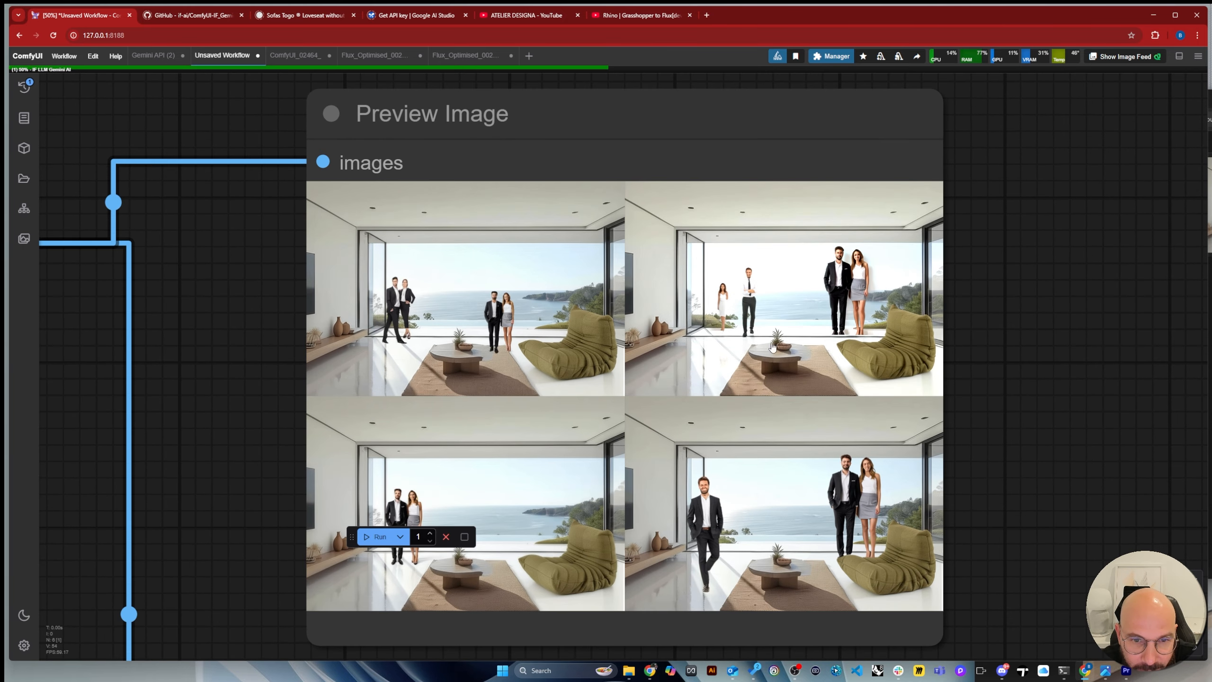
scroll(1025, 407, "down", 1)
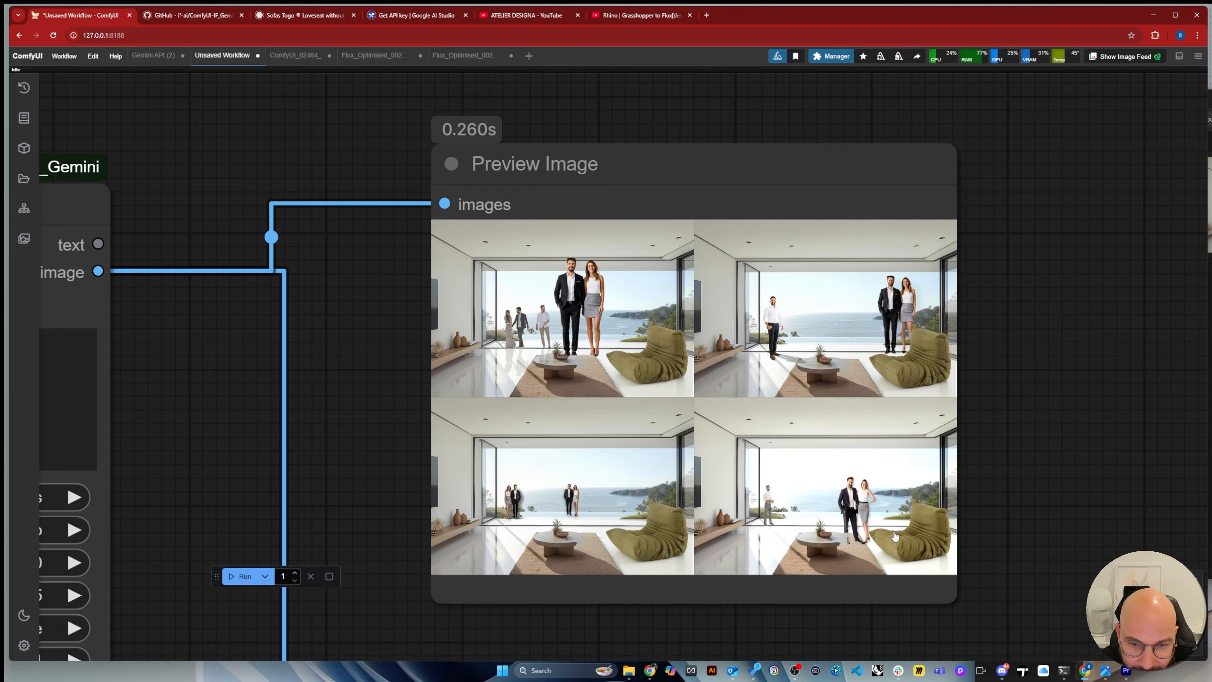
scroll(895, 537, "up", 5)
scroll(872, 557, "down", 3)
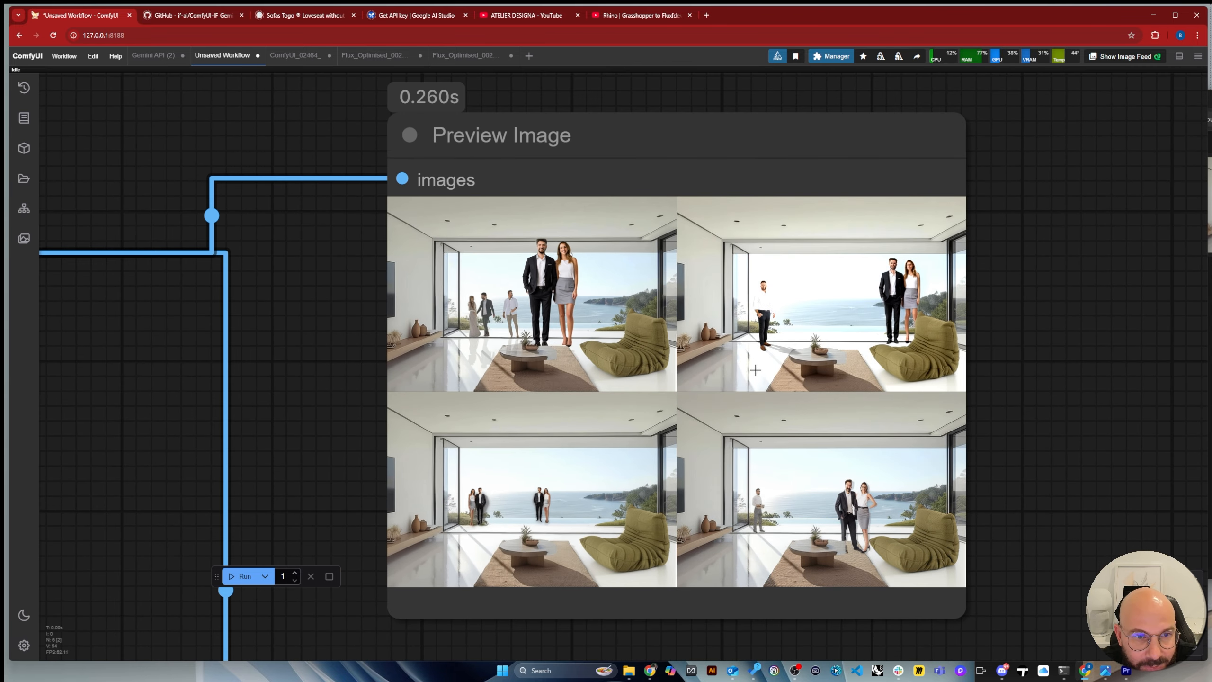
scroll(725, 390, "down", 4)
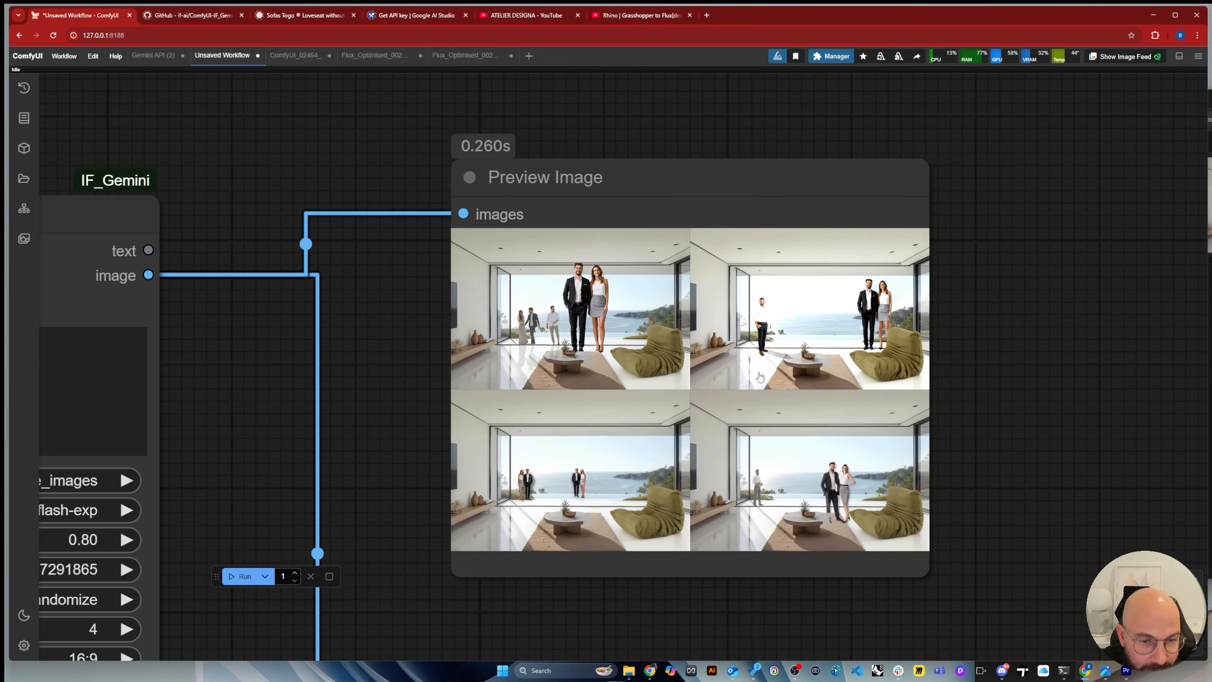
scroll(873, 287, "up", 4)
scroll(993, 365, "up", 4)
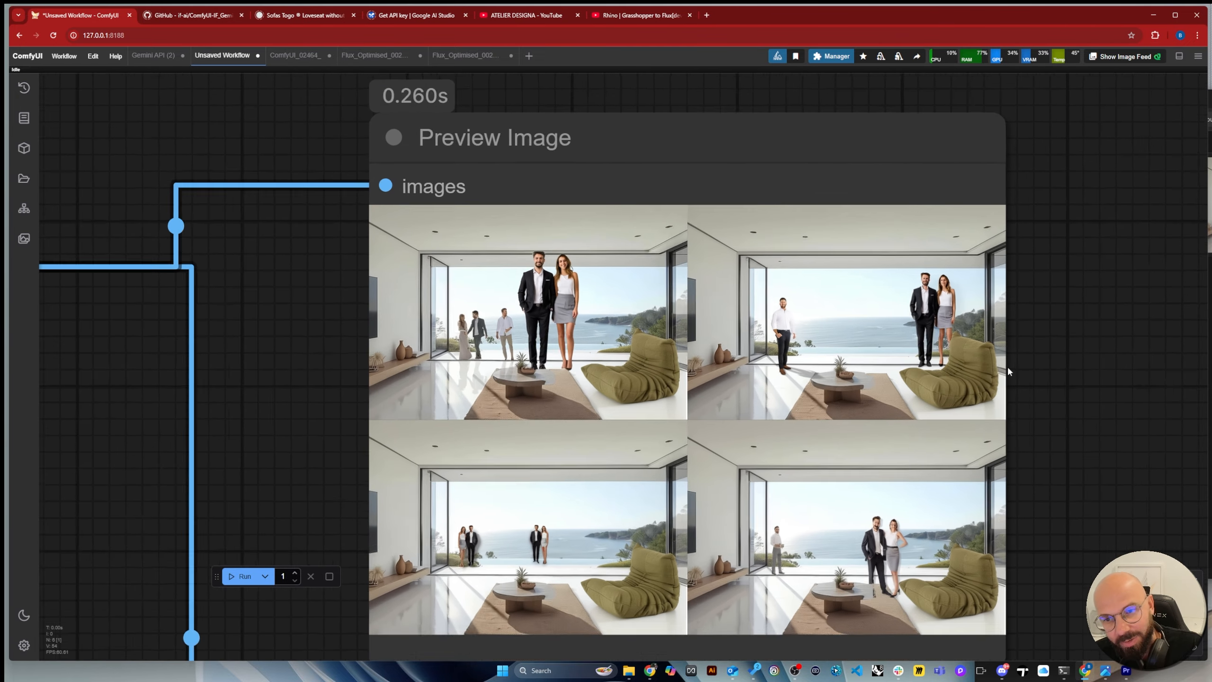
scroll(941, 344, "down", 6)
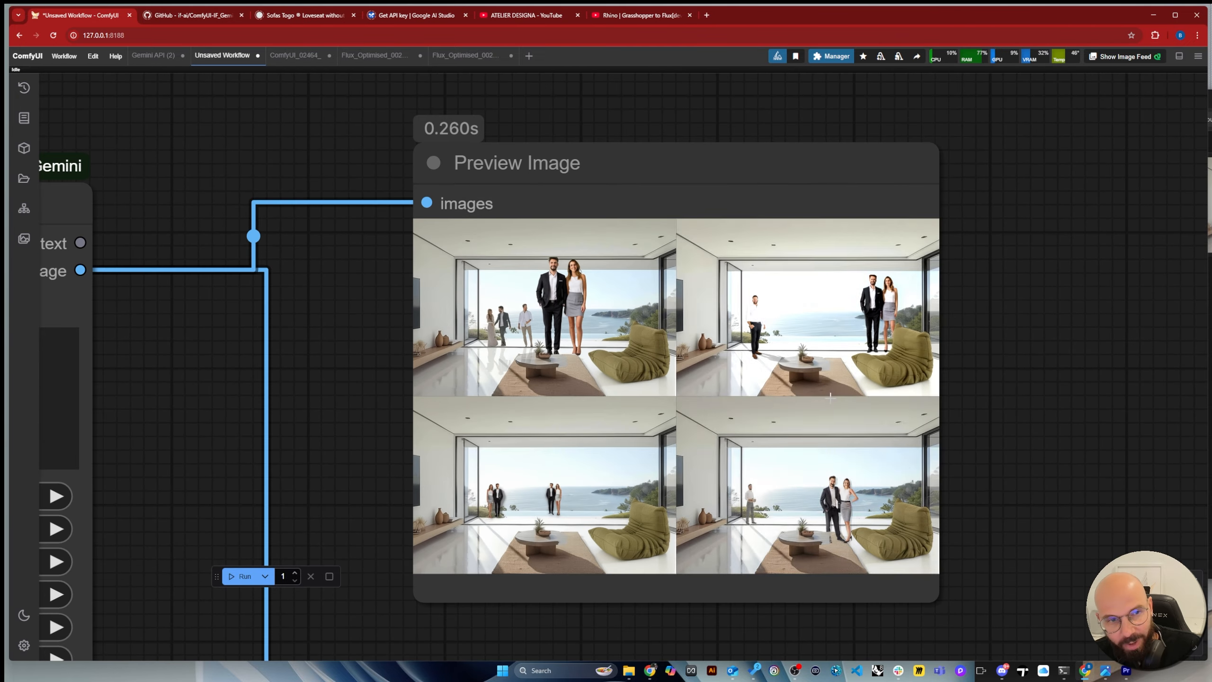
scroll(612, 238, "down", 2)
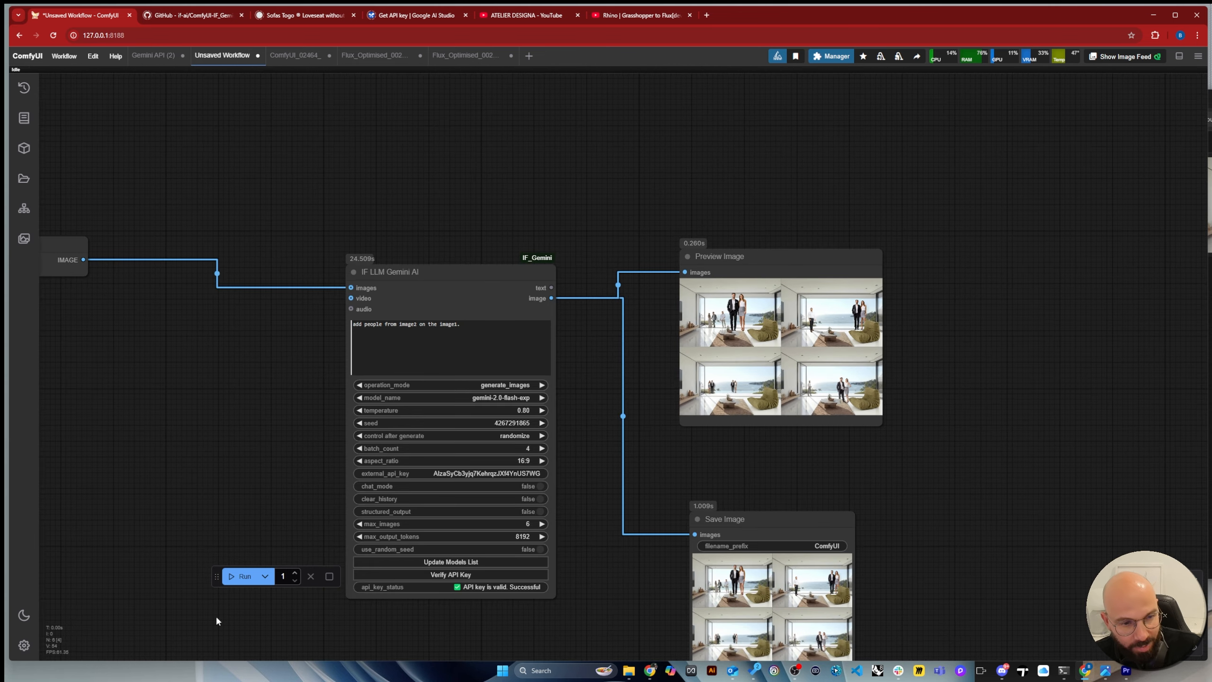
Review the IF LLM Gemini AI node's prompt and settings against the four people images in the Preview Image node
scroll(546, 457, "up", 1)
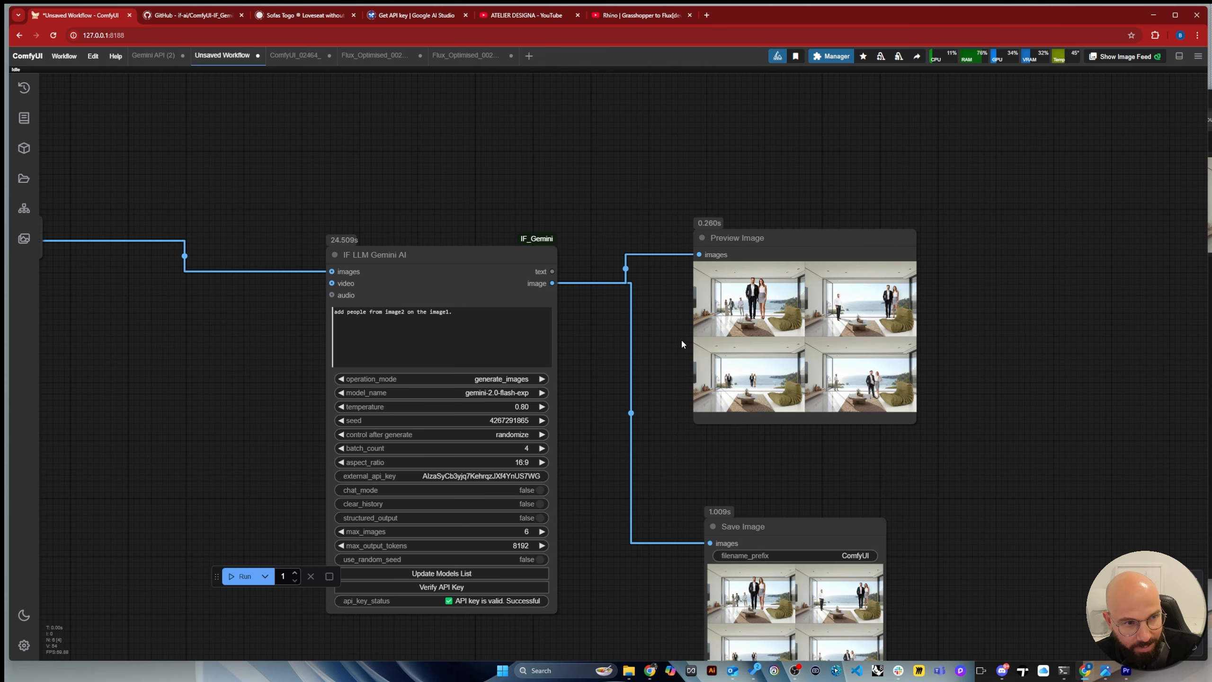
scroll(520, 505, "up", 2)
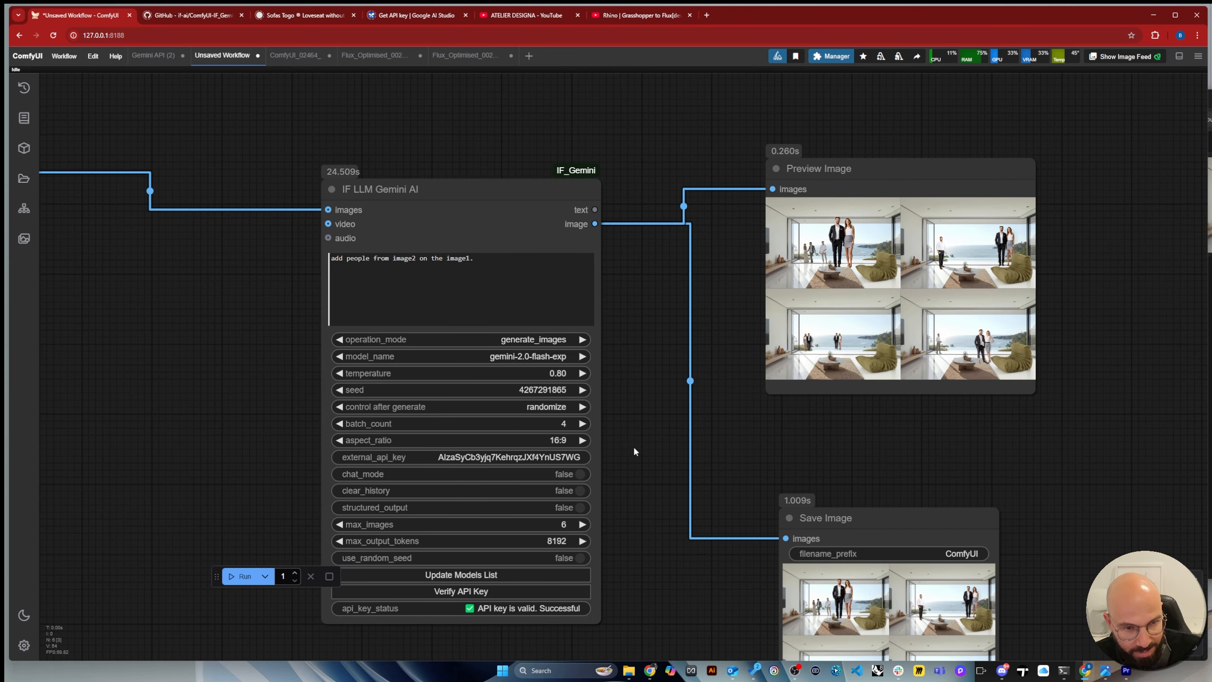
scroll(487, 585, "up", 2)
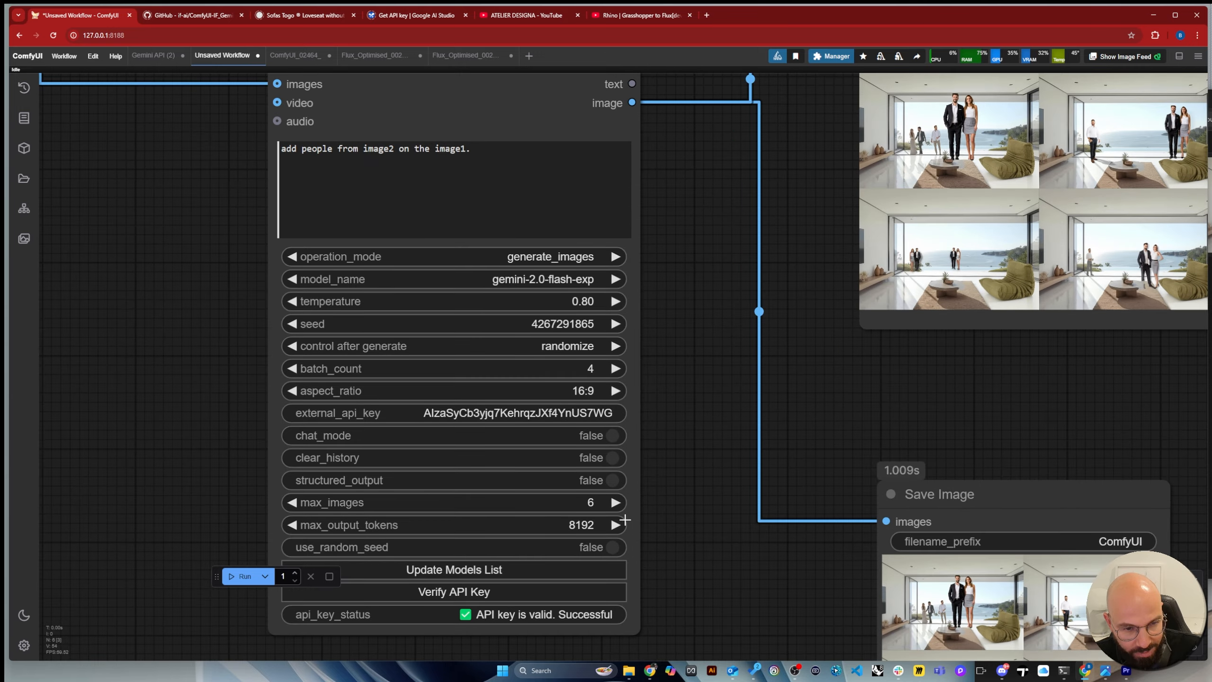
scroll(302, 414, "down", 5)
scroll(704, 338, "up", 8)
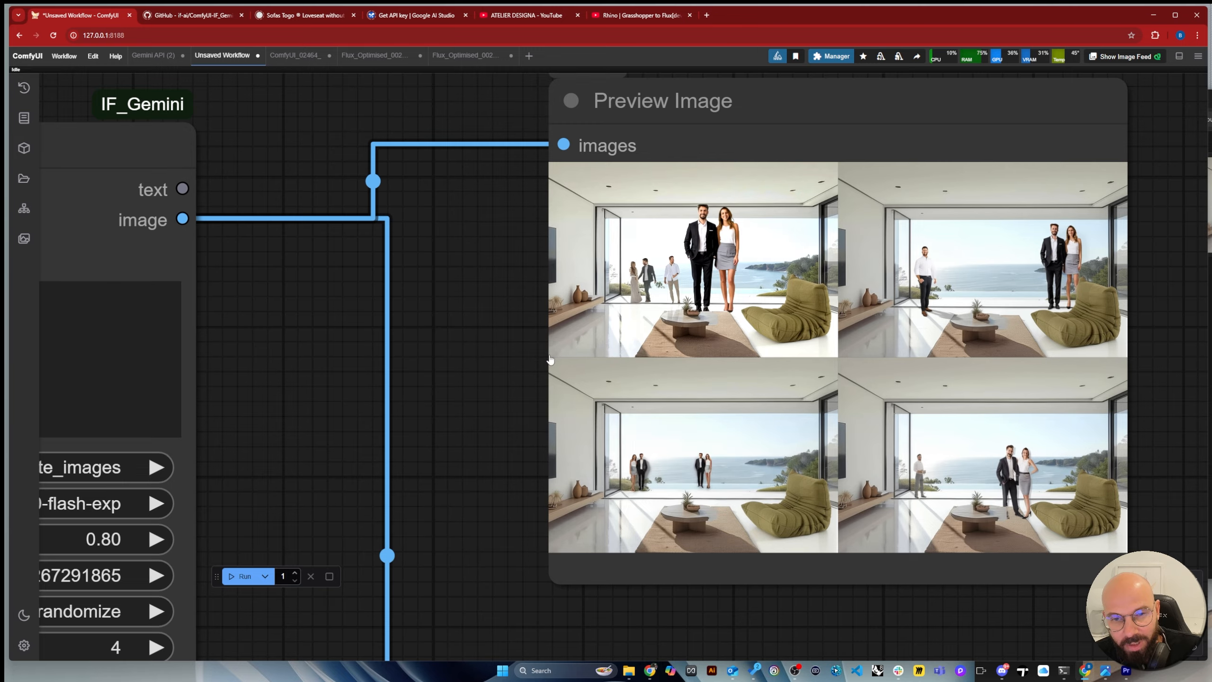
scroll(525, 334, "down", 3)
scroll(640, 420, "up", 1)
scroll(639, 431, "up", 4)
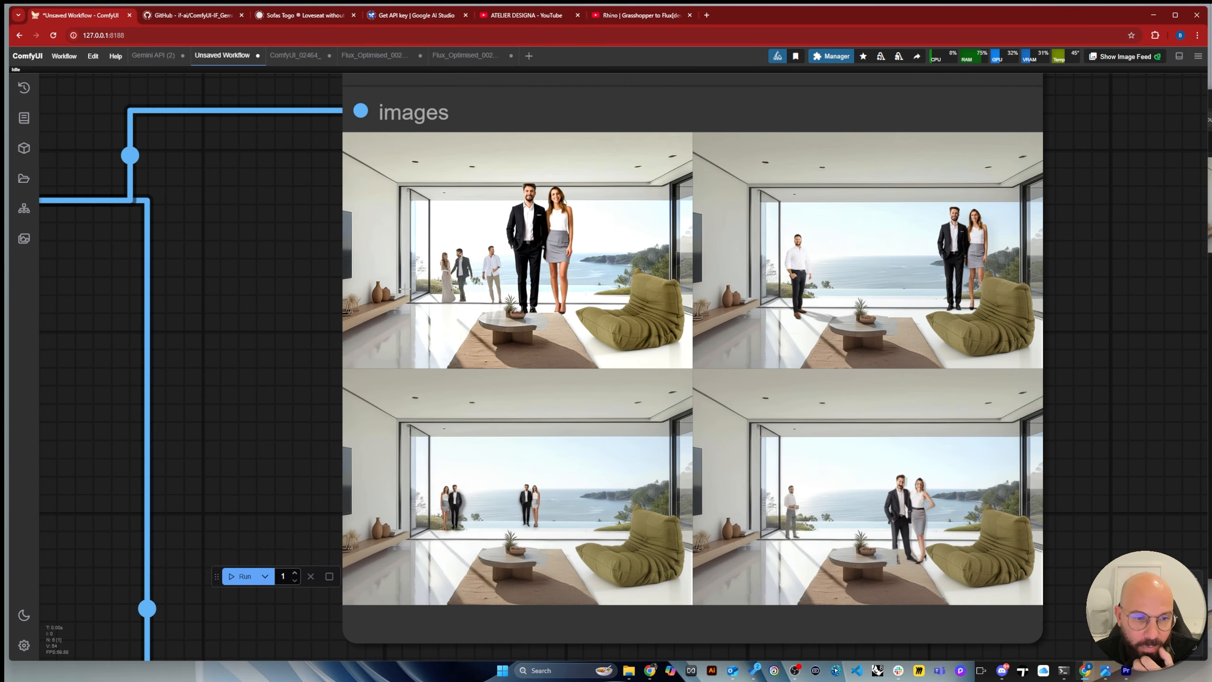
scroll(398, 283, "down", 3)
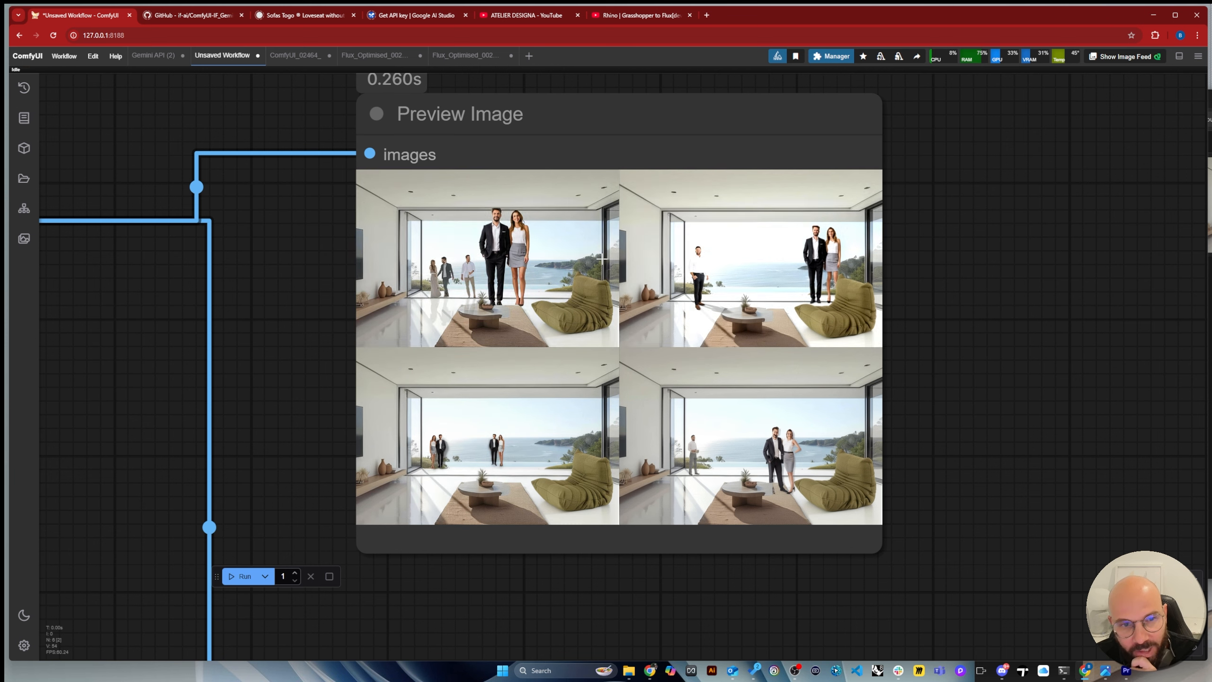
scroll(784, 293, "up", 1)
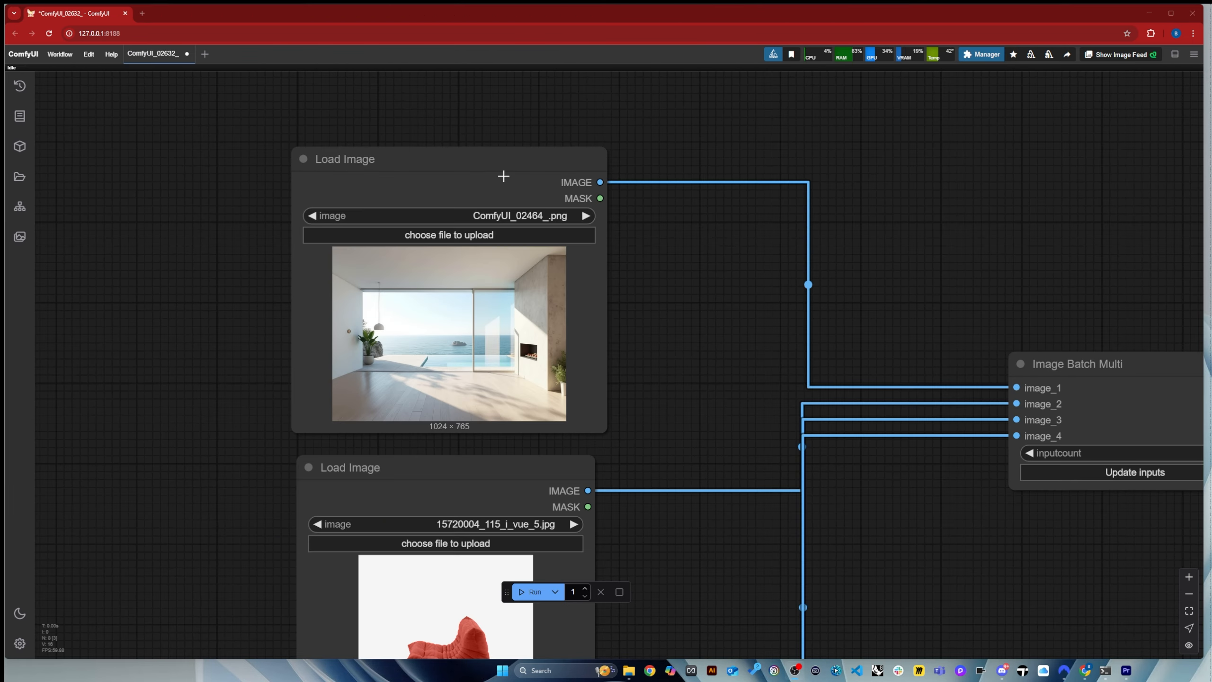
Load the living room image Flux_Optimised_00221_ from the Base Image folder into the first Load Image node
scroll(412, 181, "up", 4)
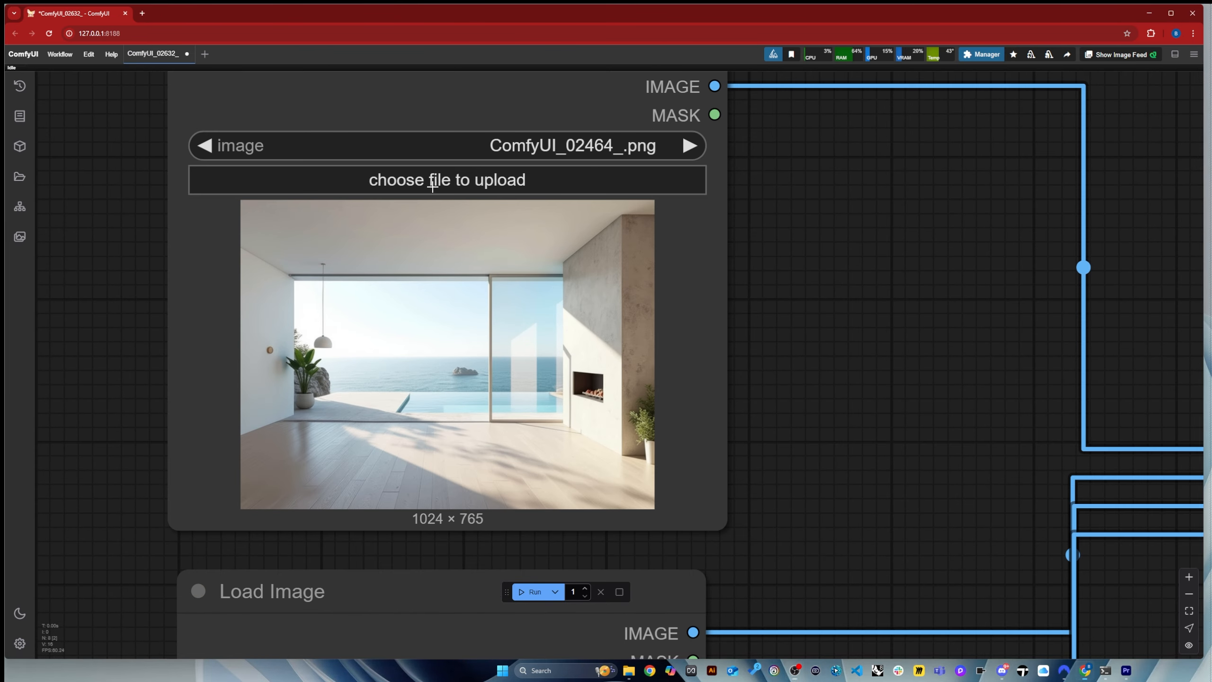
left_click(400, 178)
left_click(283, 91)
left_click(229, 91)
left_click(175, 91)
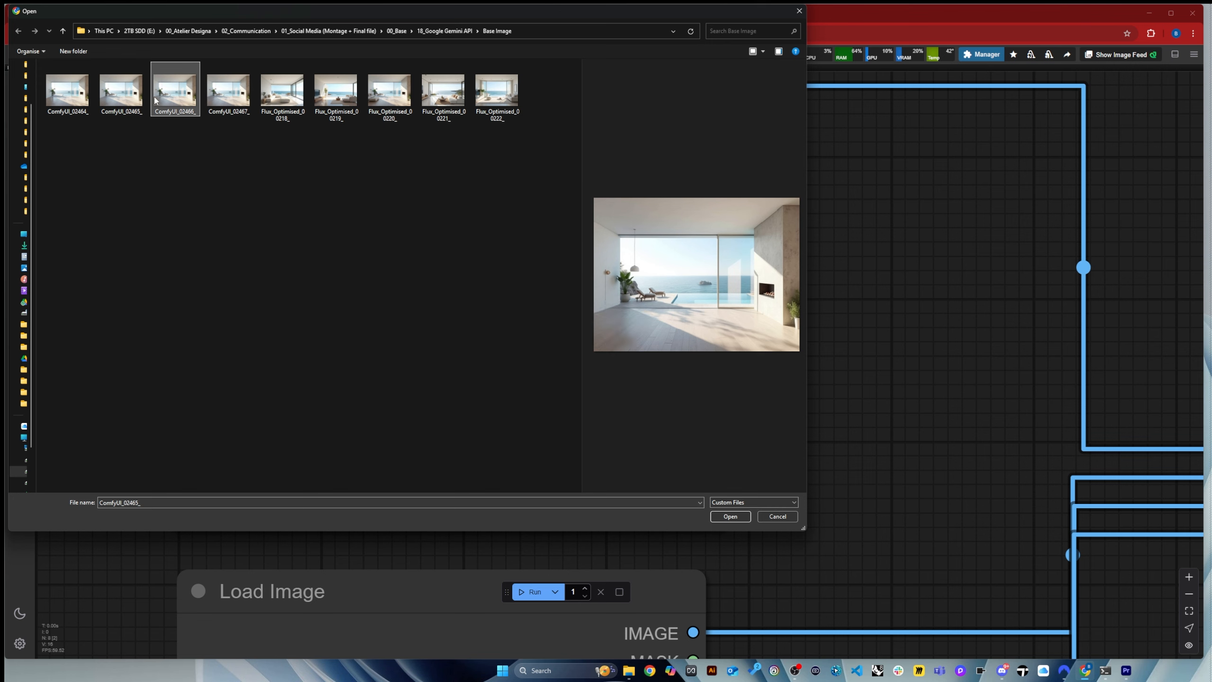
left_click(128, 98)
left_click(66, 90)
left_click(390, 93)
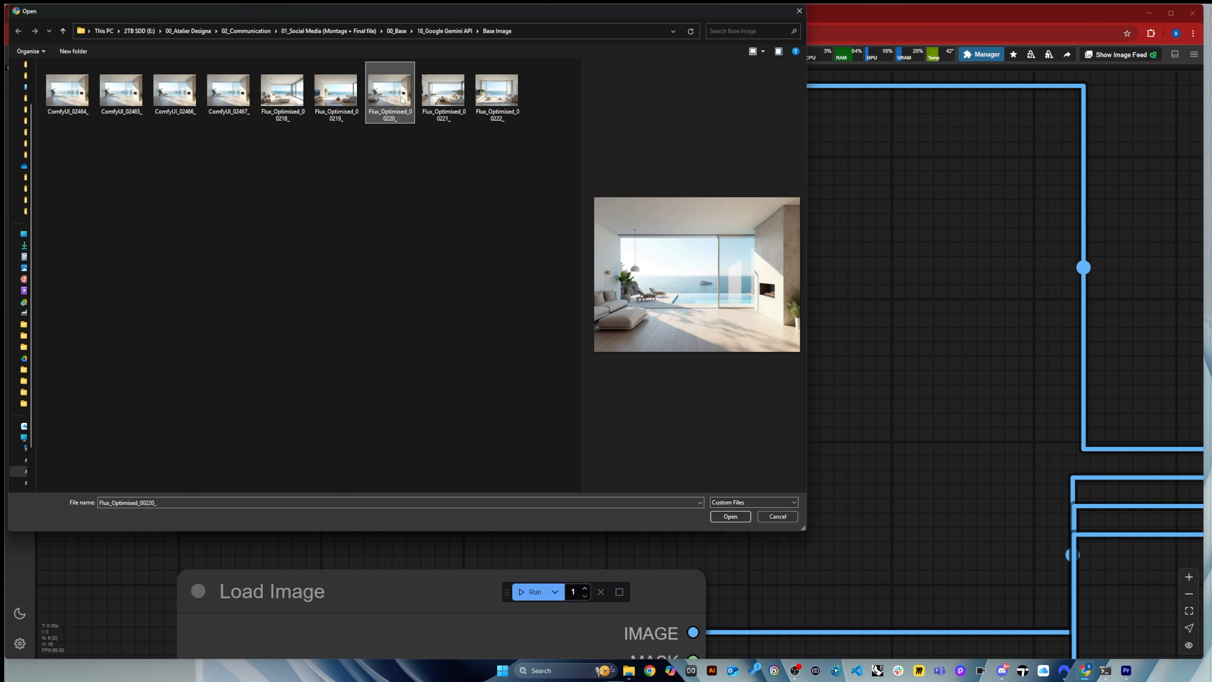
left_click(460, 97)
left_click(730, 517)
Load the red sofa image 15720004_115_i_vue_1 from the Sofa_Togo folder into the second Load Image node
scroll(740, 538, "down", 5)
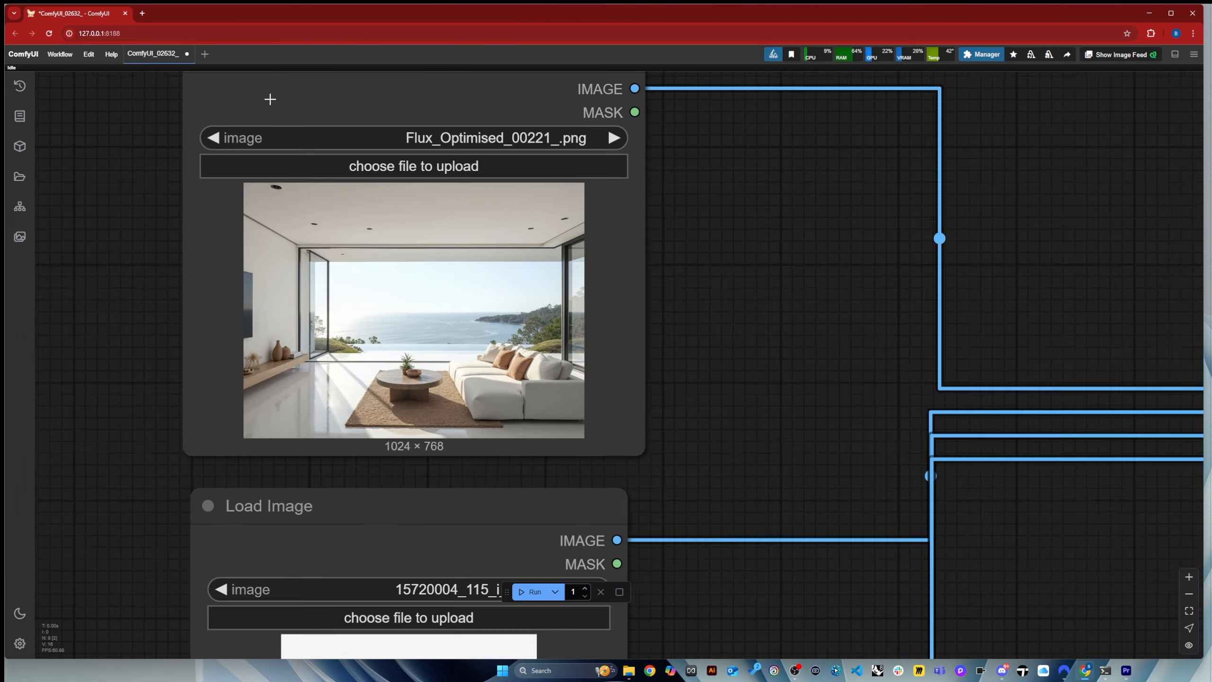
scroll(429, 334, "up", 3)
left_click(336, 382)
left_click(445, 31)
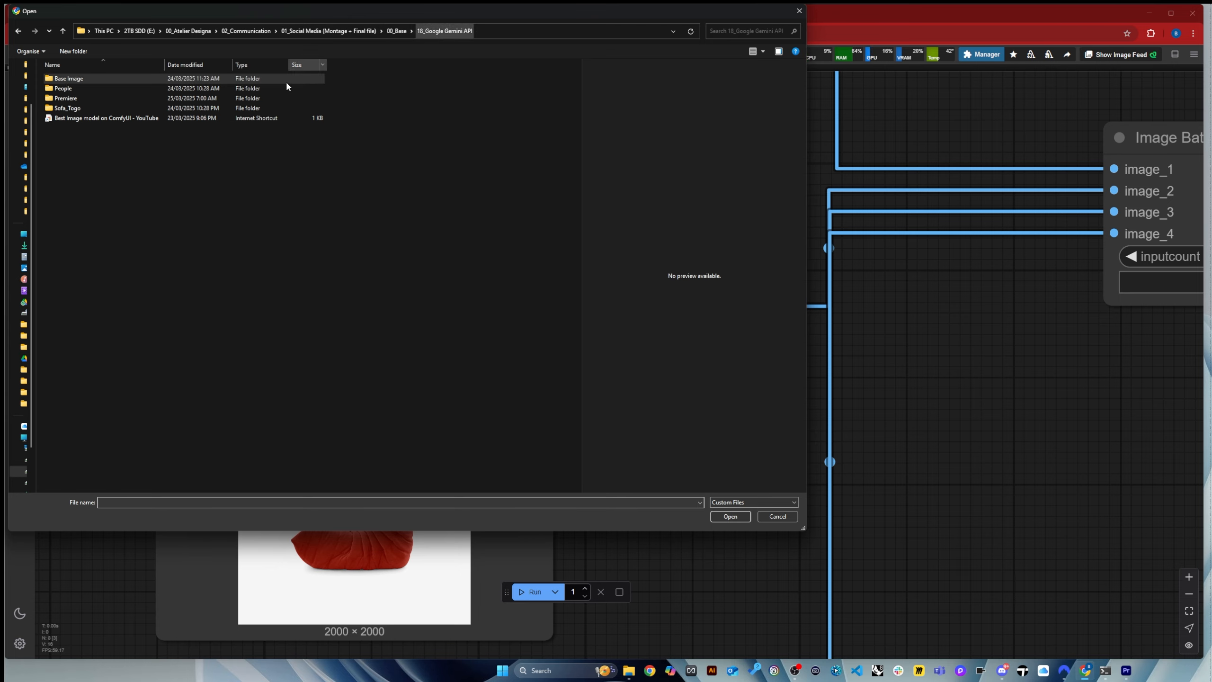
double_click(96, 108)
left_click(128, 98)
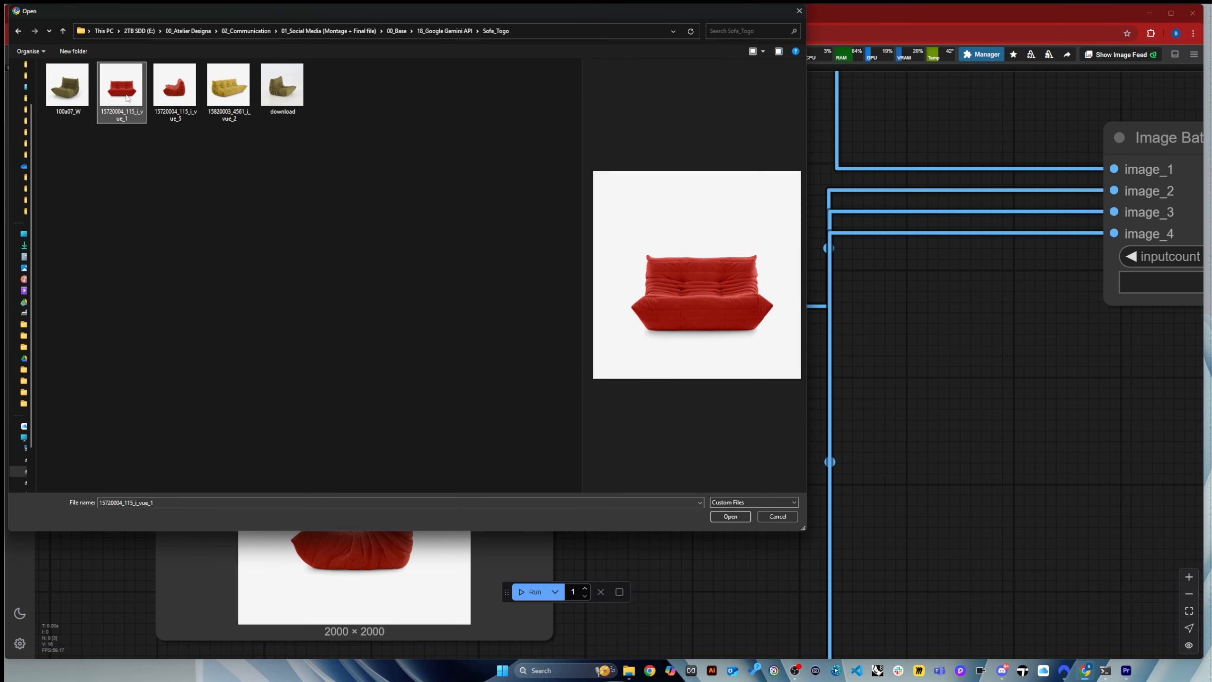
left_click(731, 516)
Load the yellow sofa image 15820003_4561_i_vue_2 into the third Load Image node
scroll(716, 477, "down", 5)
scroll(358, 430, "up", 4)
left_click(359, 352)
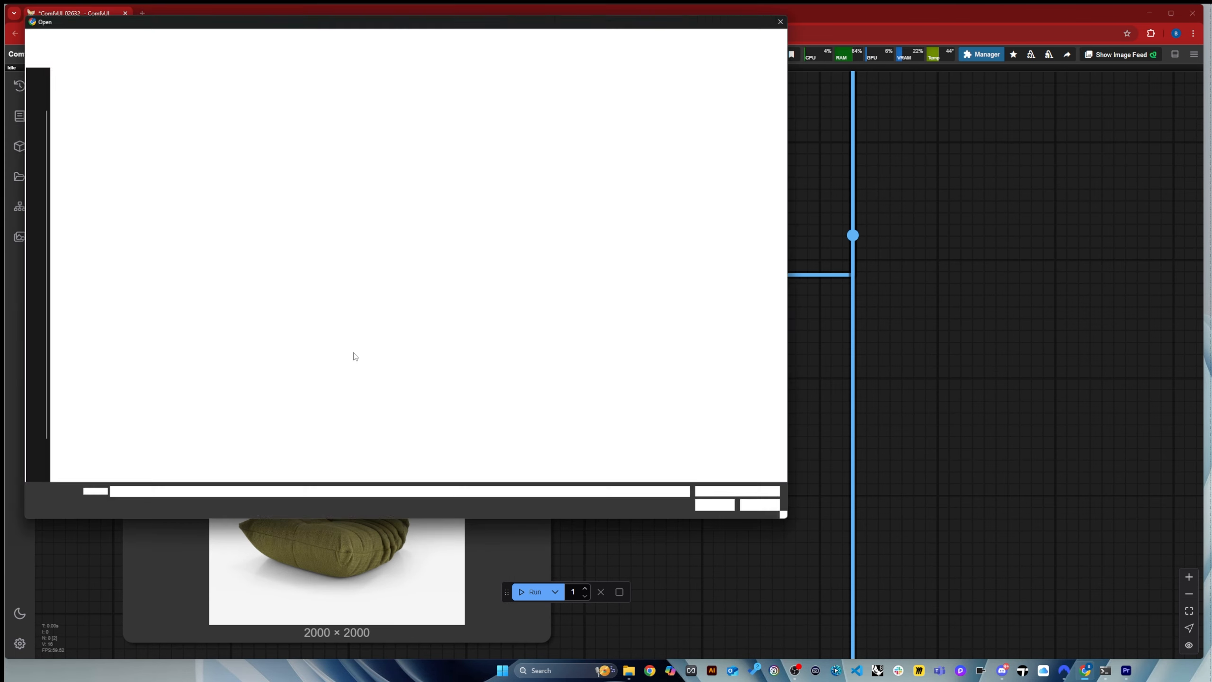
left_click(230, 88)
left_click(727, 517)
Load the green chair image 100a07_W into the fourth Load Image node
scroll(298, 207, "down", 5)
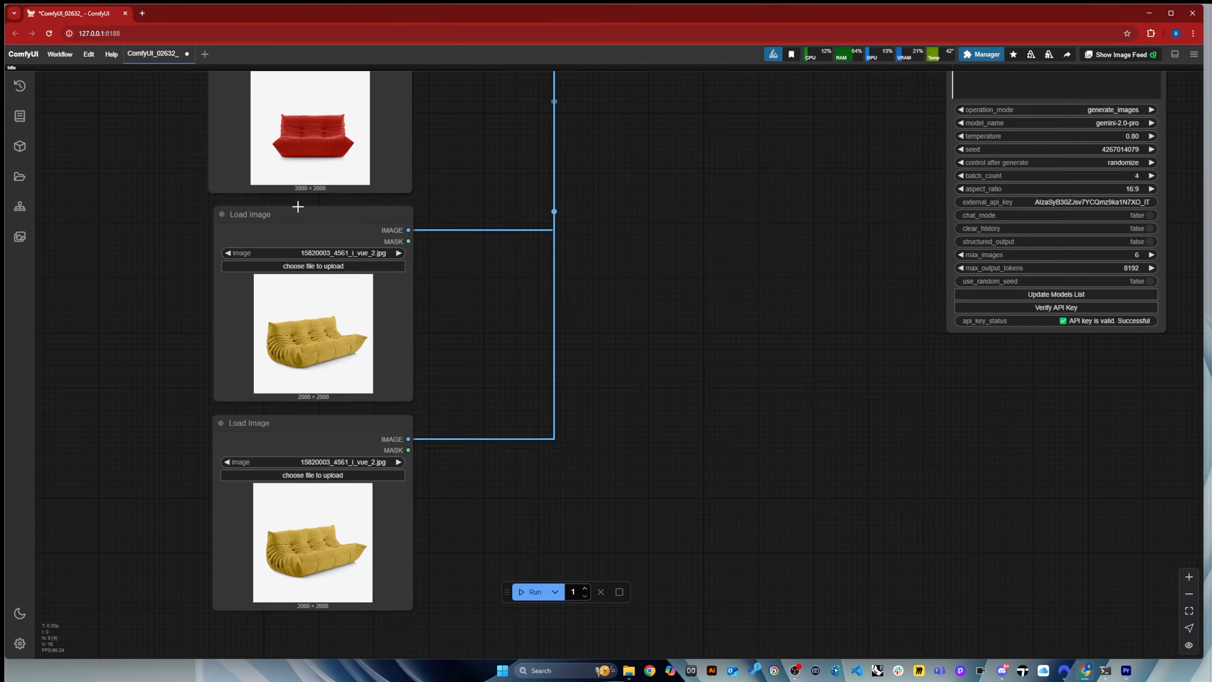
scroll(298, 207, "down", 2)
scroll(308, 376, "up", 3)
left_click(308, 376)
left_click(79, 95)
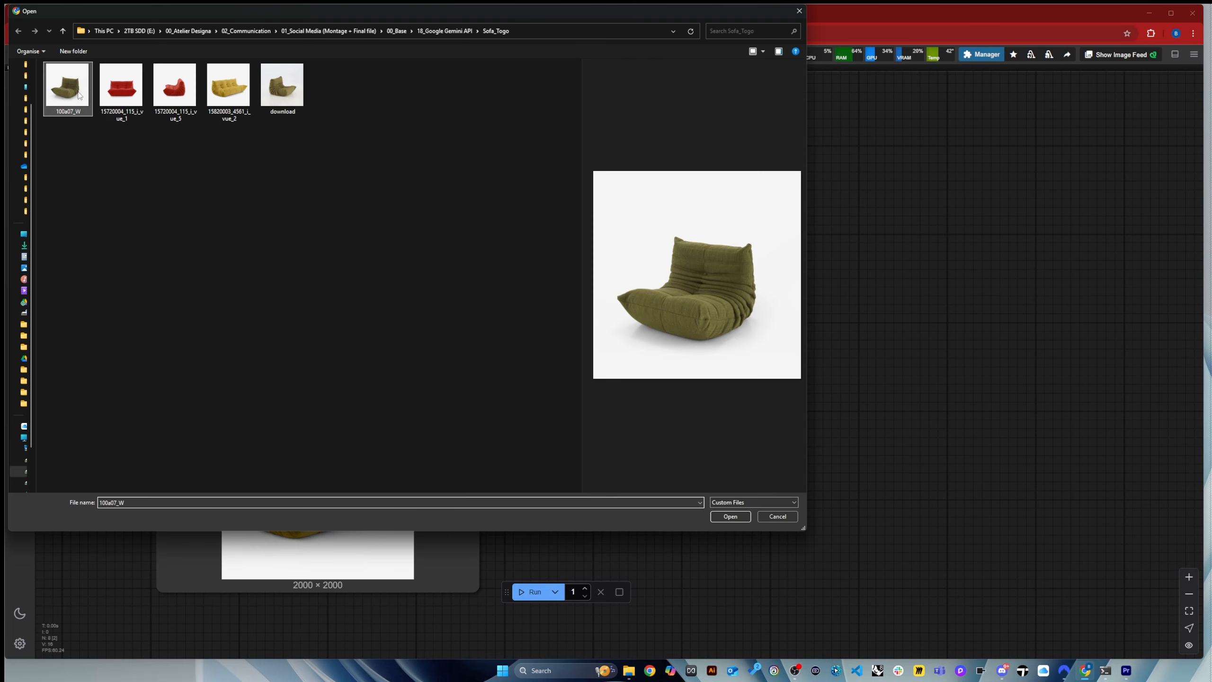
left_click(730, 517)
Move the Image Batch Multi node slightly up and away from the IF LLM Gemini AI node
scroll(432, 183, "down", 4)
scroll(443, 218, "up", 3)
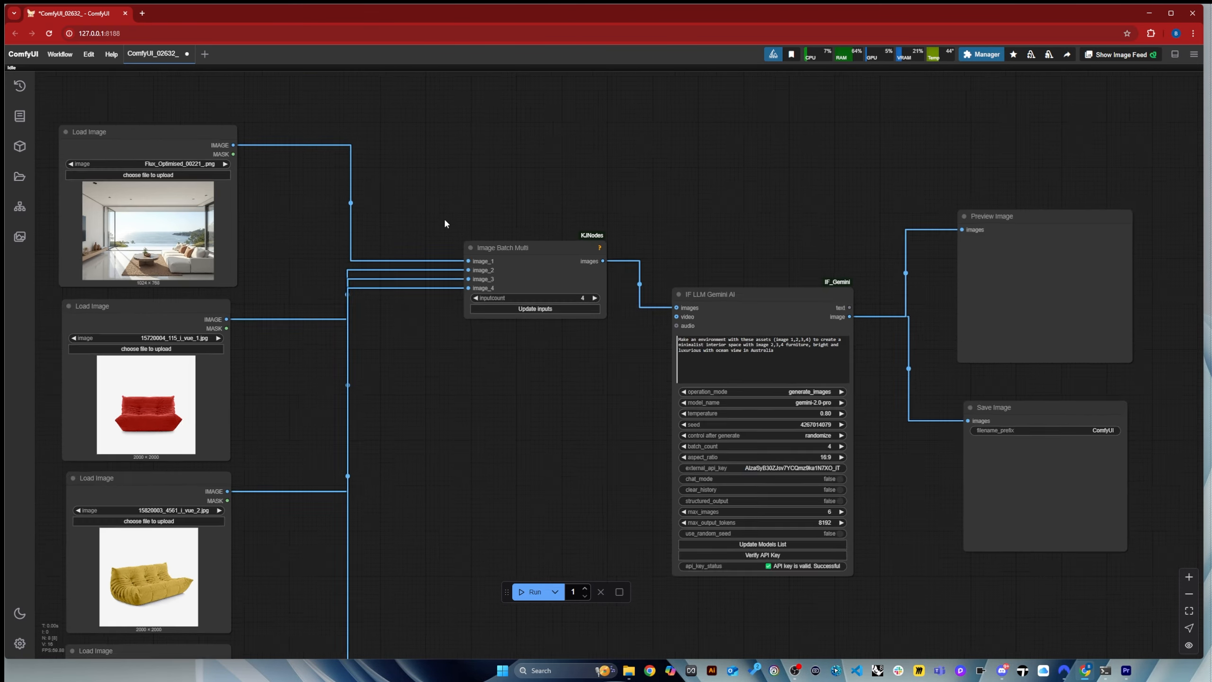
scroll(444, 221, "up", 6)
left_click_drag(545, 254, 506, 224)
Correct the grammar at the end of the Gemini prompt to read "luxurious with an ocean view in Australia"
scroll(480, 296, "down", 4)
scroll(1074, 347, "up", 7)
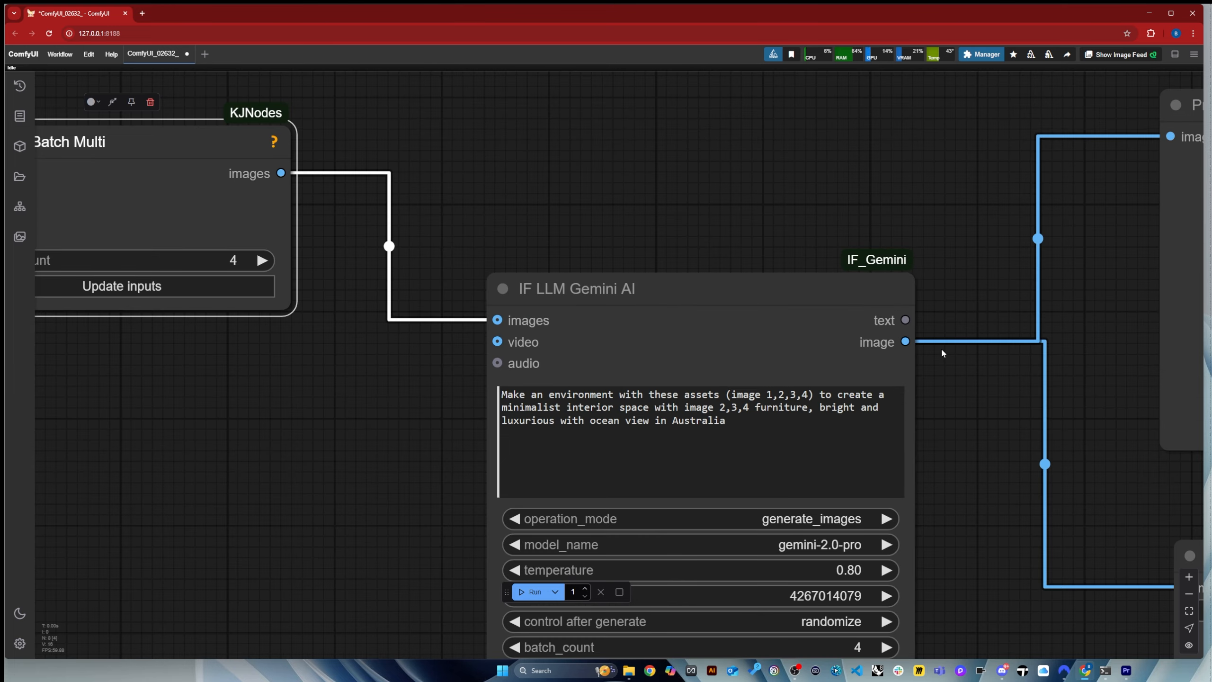
scroll(943, 352, "up", 1)
left_click(742, 400)
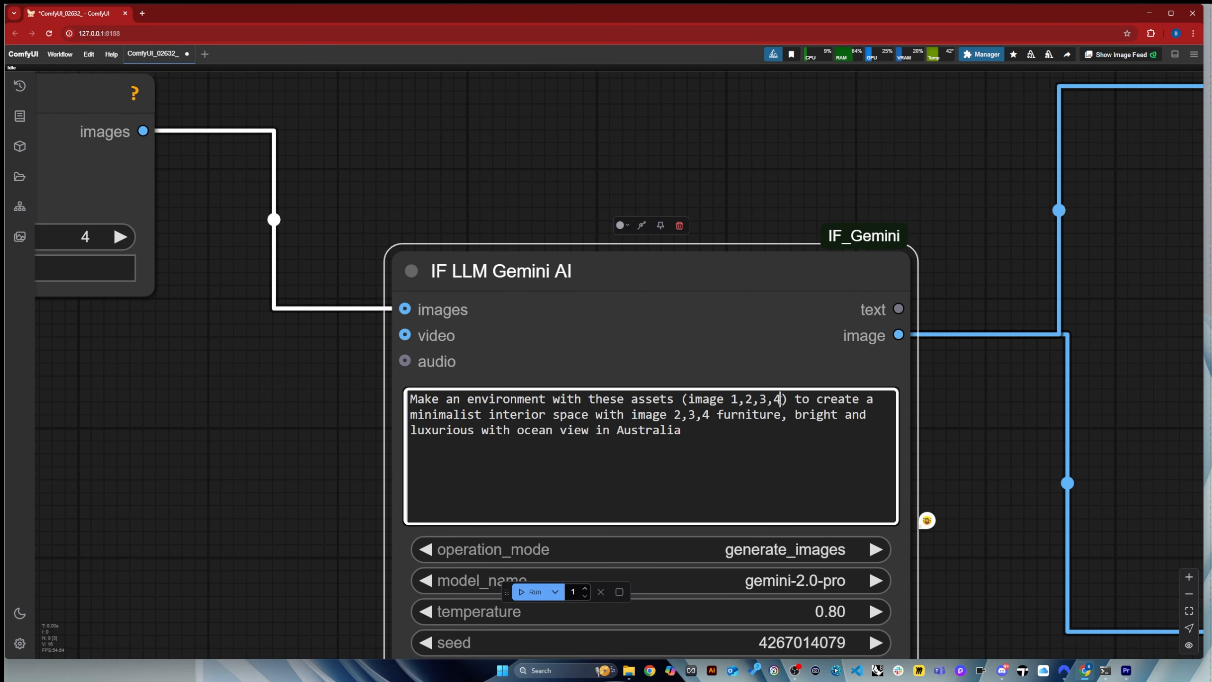
left_click_drag(423, 399, 861, 416)
left_click(675, 415)
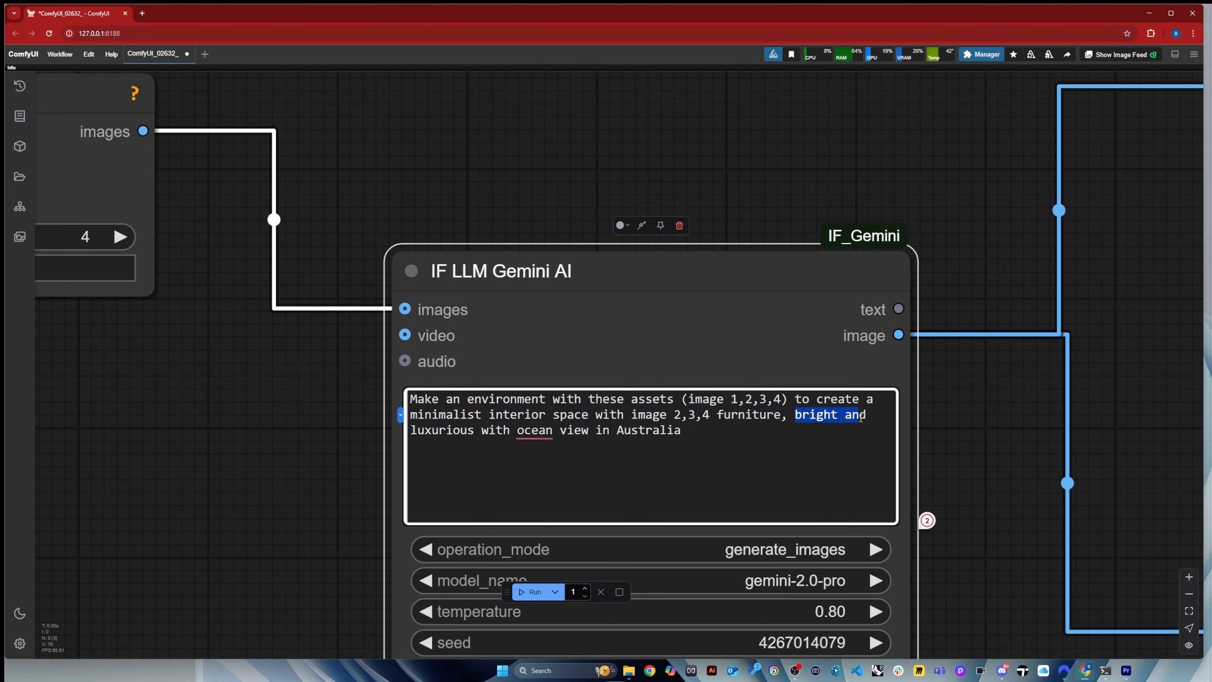
right_click(541, 434)
left_click(559, 446)
left_click(482, 251)
Look through the Gemini models available for model_name and the node's remaining generation settings without changing the model
scroll(793, 521, "down", 2)
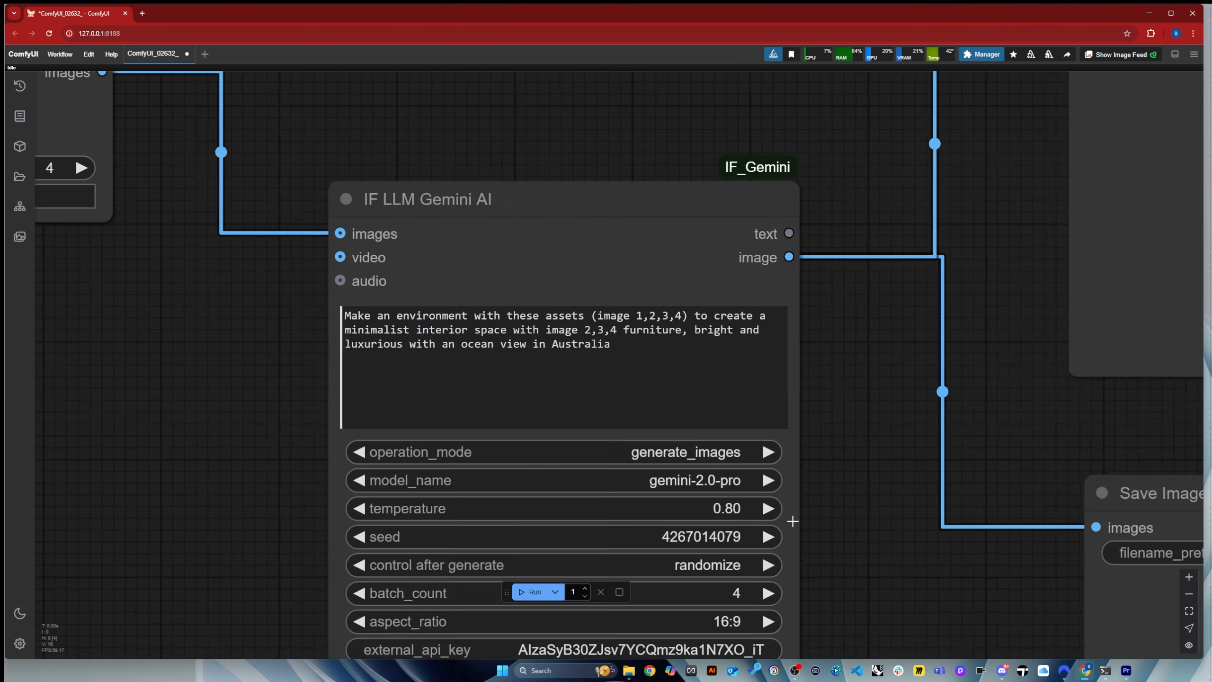
scroll(792, 521, "up", 5)
left_click(699, 462)
scroll(880, 287, "down", 8)
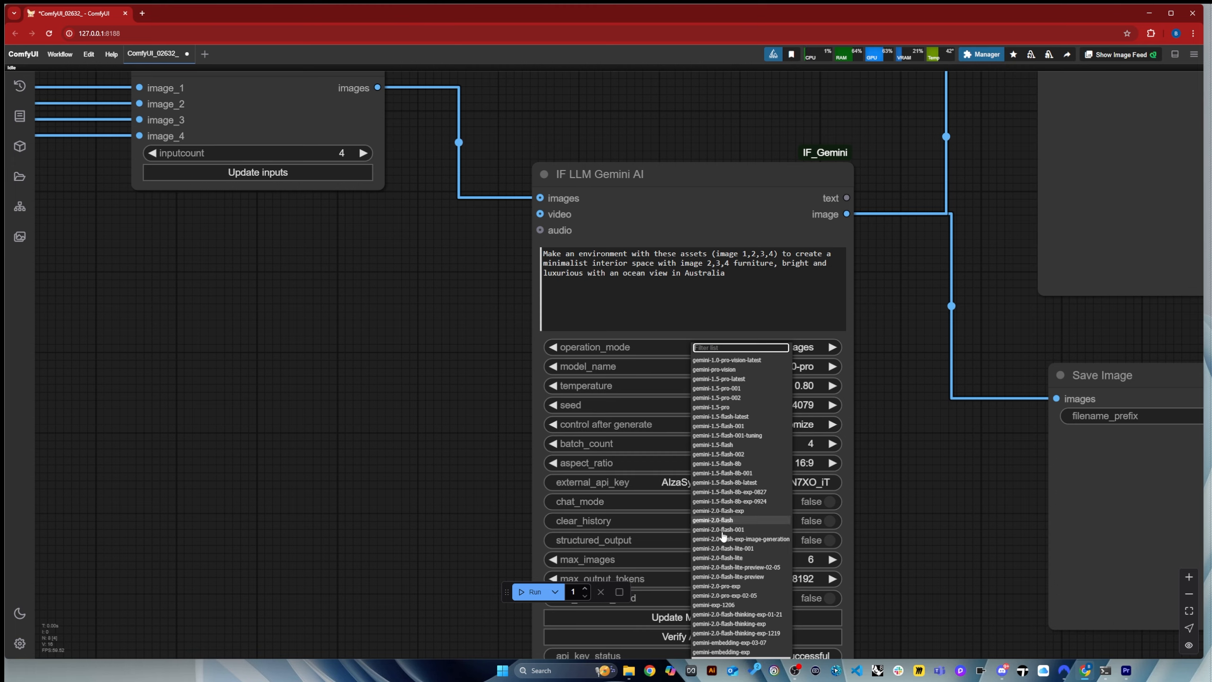
left_click(325, 256)
scroll(325, 255, "down", 2)
left_click(705, 346)
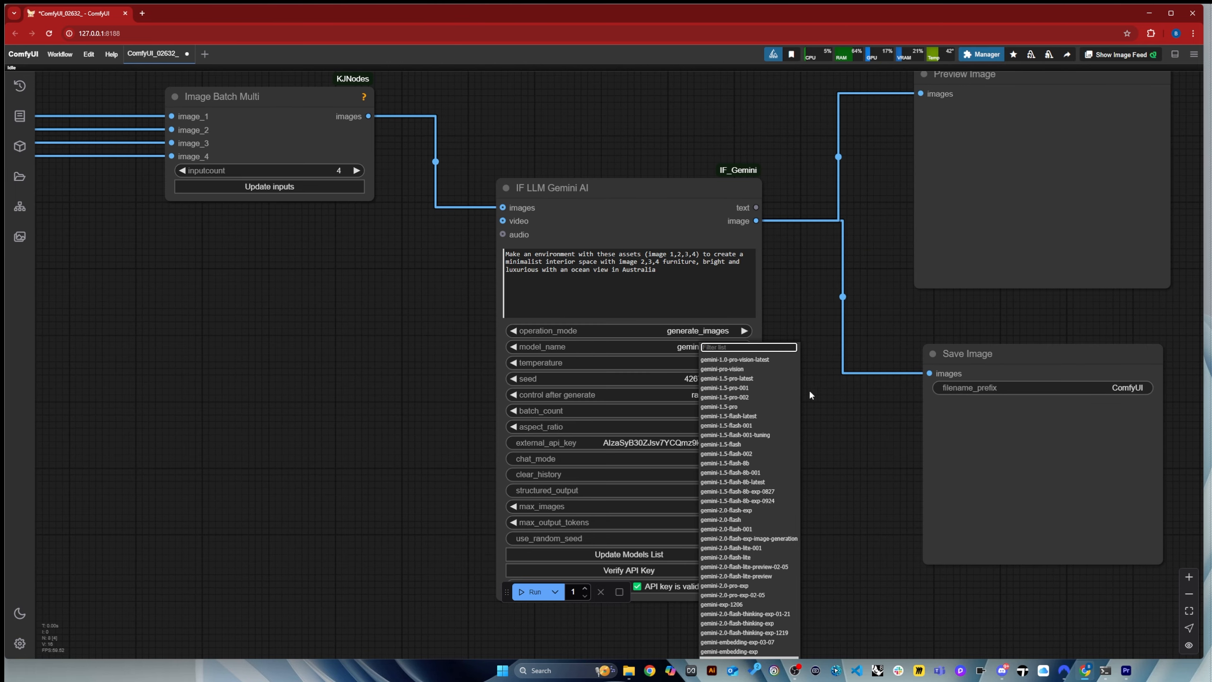
scroll(748, 581, "down", 1)
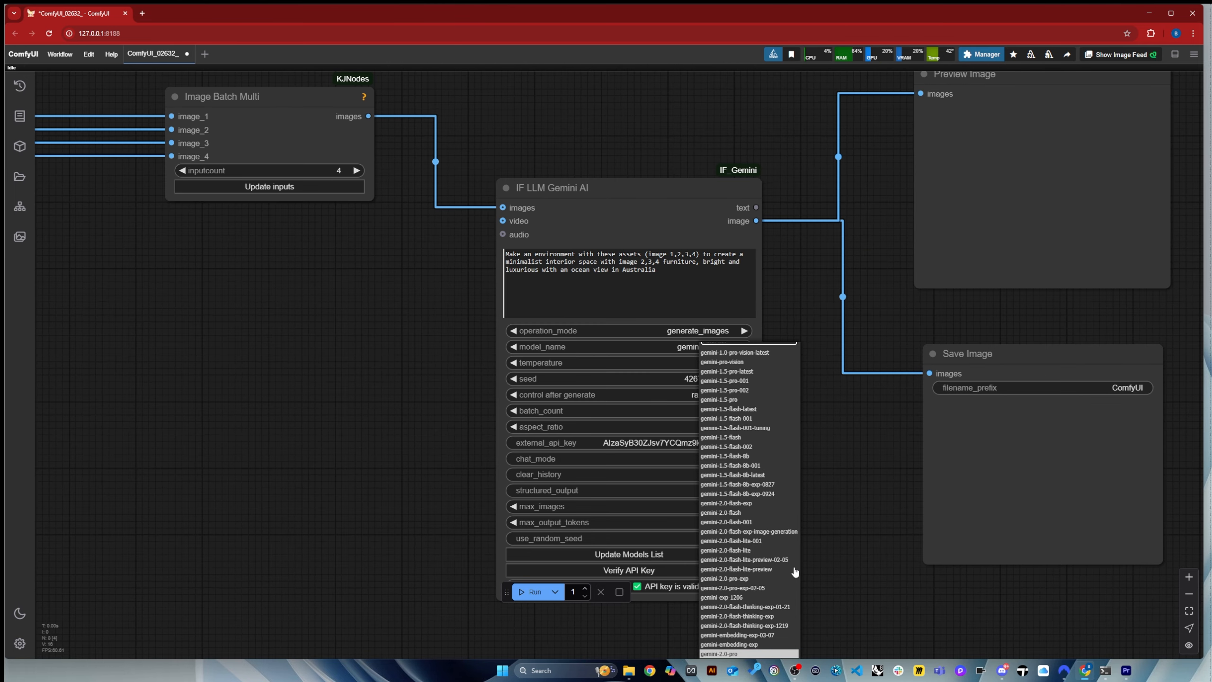
scroll(744, 371, "up", 4)
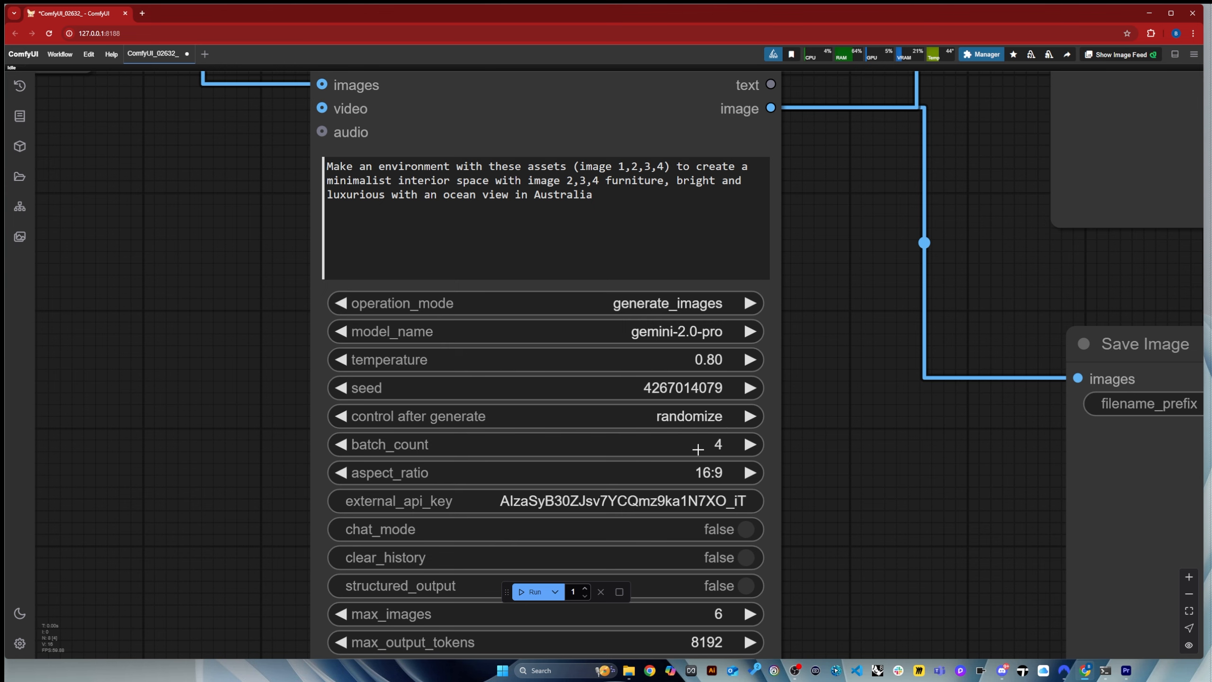
scroll(594, 371, "down", 3)
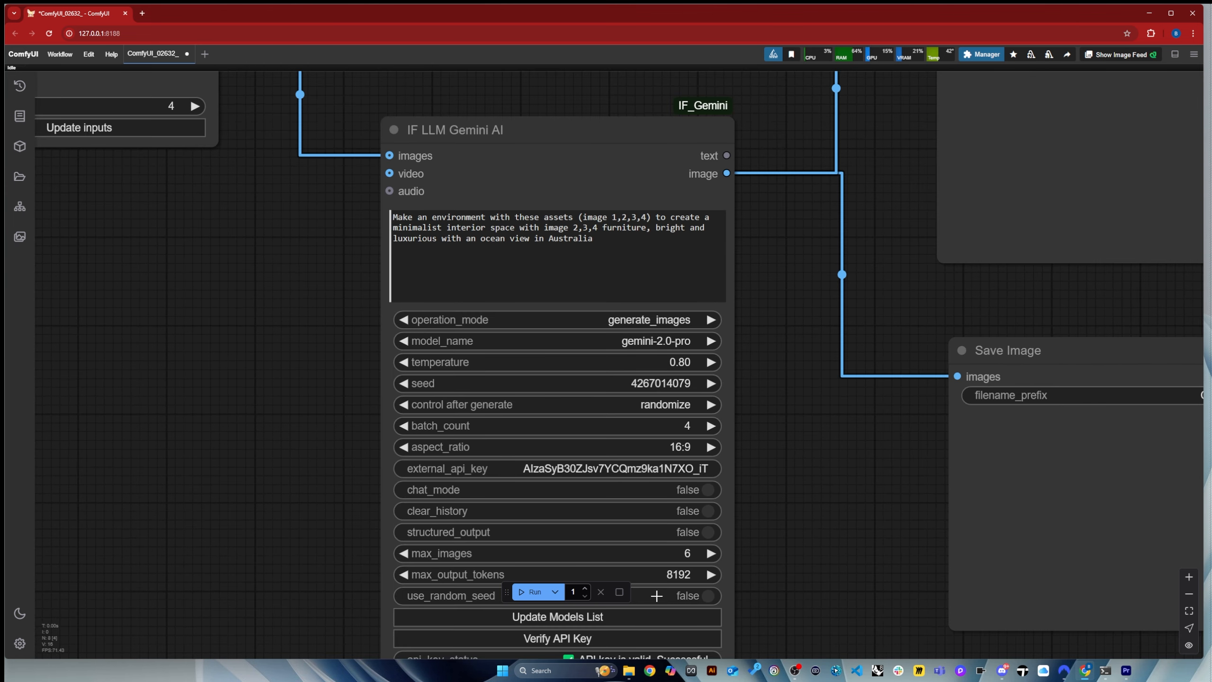
Run the workflow with the four input images and inspect the generated interiors in the Preview Image node
scroll(507, 358, "down", 5)
scroll(396, 524, "up", 2)
scroll(395, 525, "down", 2)
key("ctrl+Return")
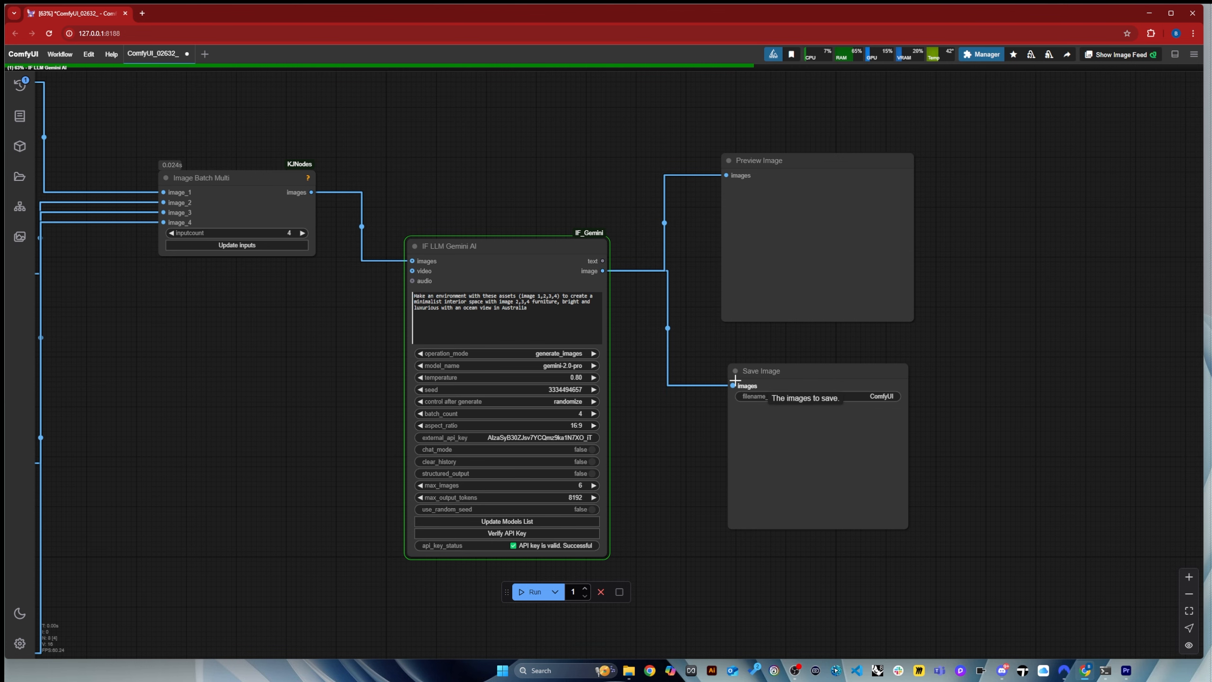
scroll(816, 238, "up", 5)
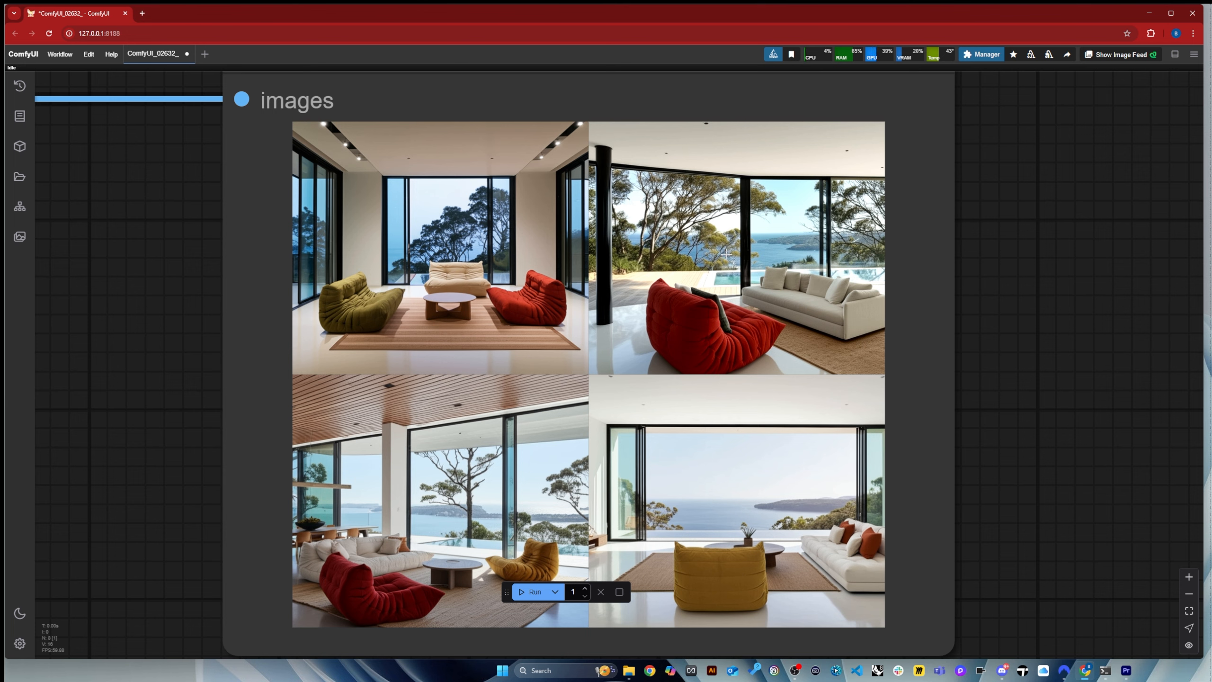
Switch the IF LLM Gemini AI node's model_name to gemini-2.0-flash and run the workflow
scroll(807, 282, "down", 6)
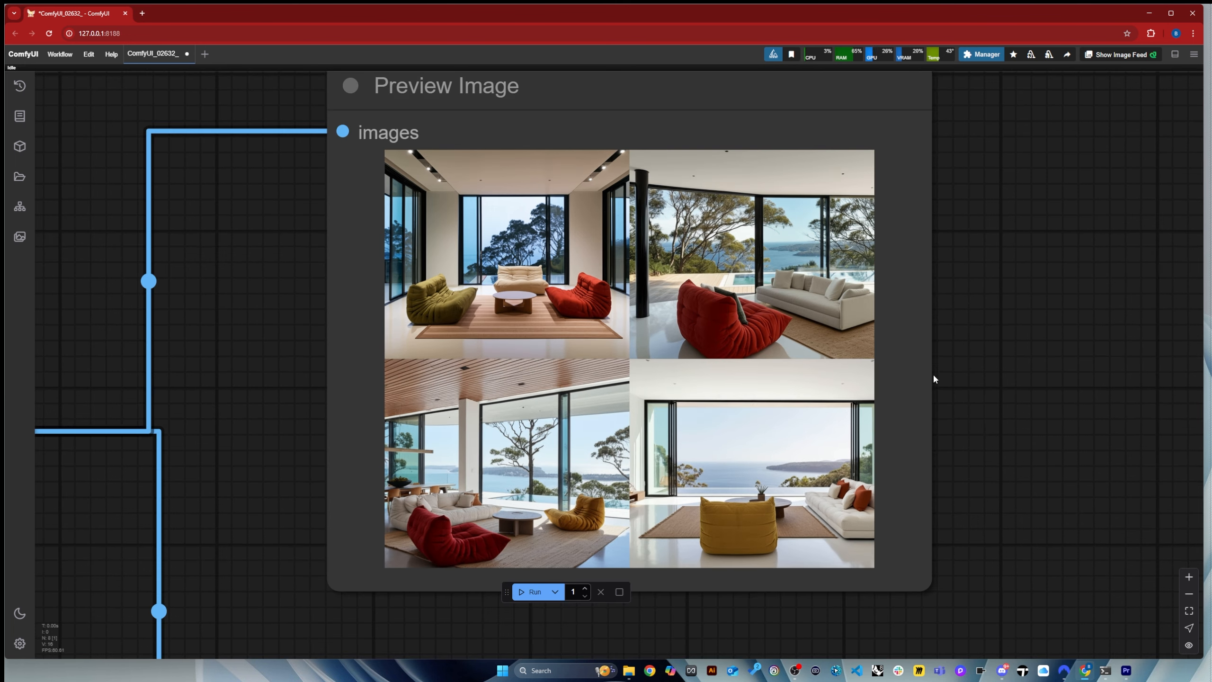
scroll(296, 492, "up", 1)
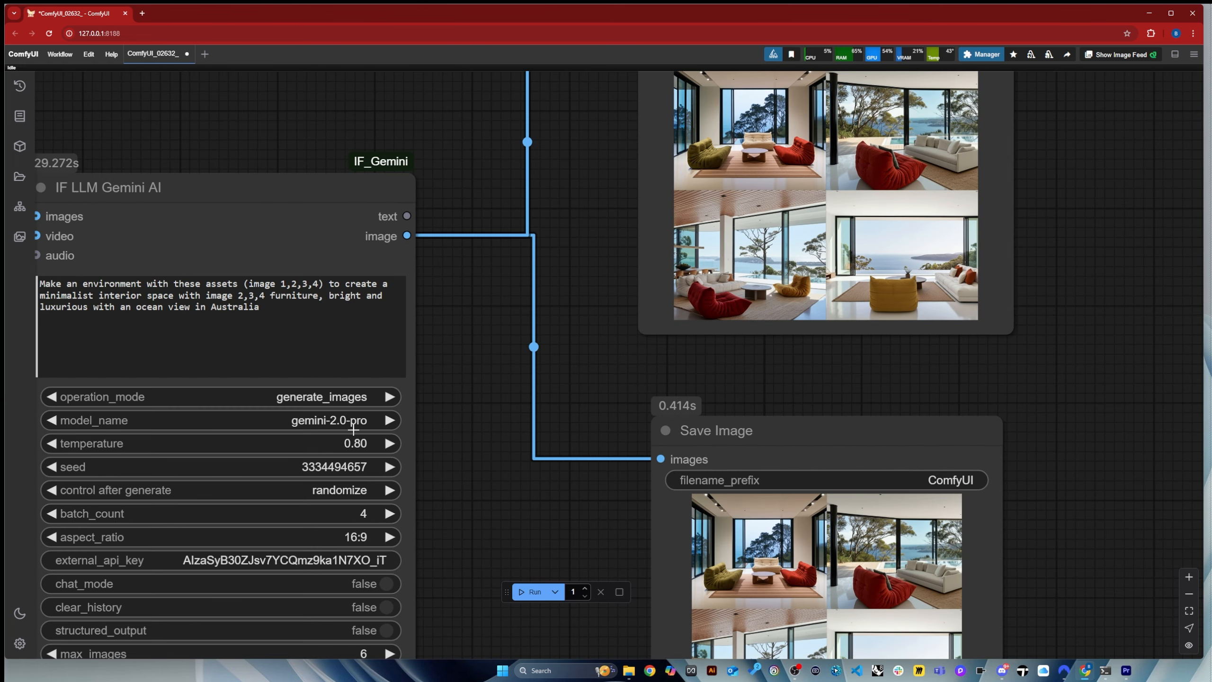
left_click(352, 425)
left_click(399, 521)
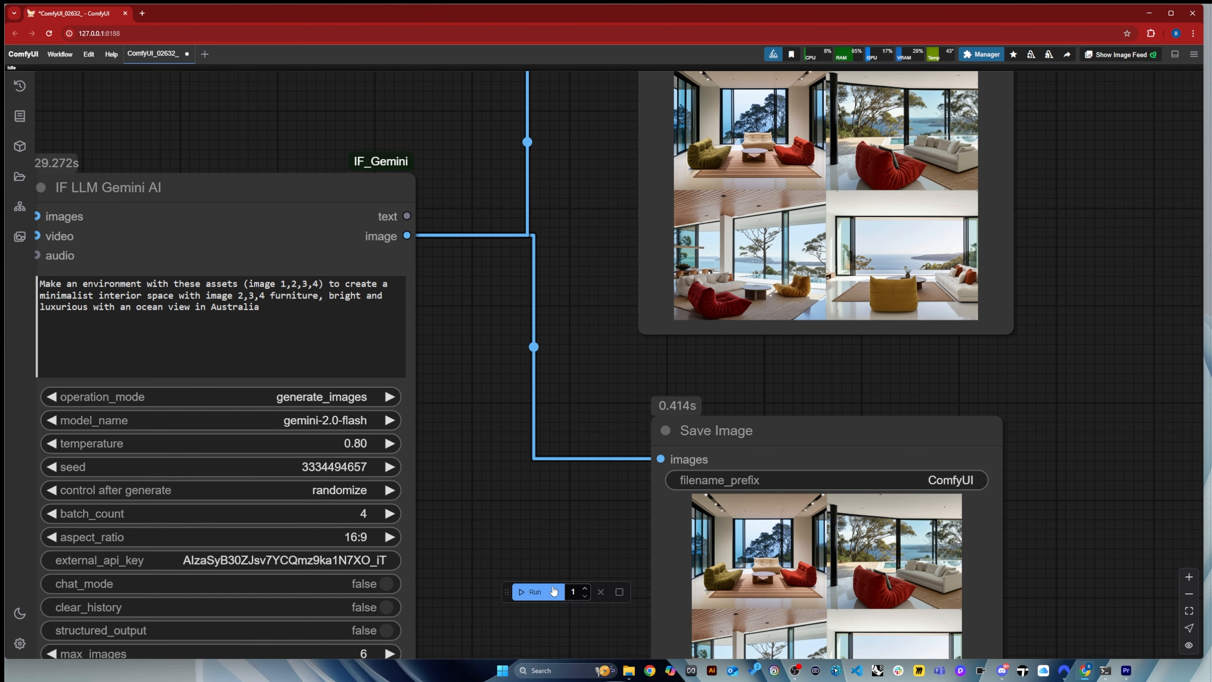
left_click(531, 591)
Examine the interiors generated with gemini-2.0-flash in the Preview Image node, checking the furniture in each image
scroll(620, 516, "down", 1)
scroll(883, 159, "up", 5)
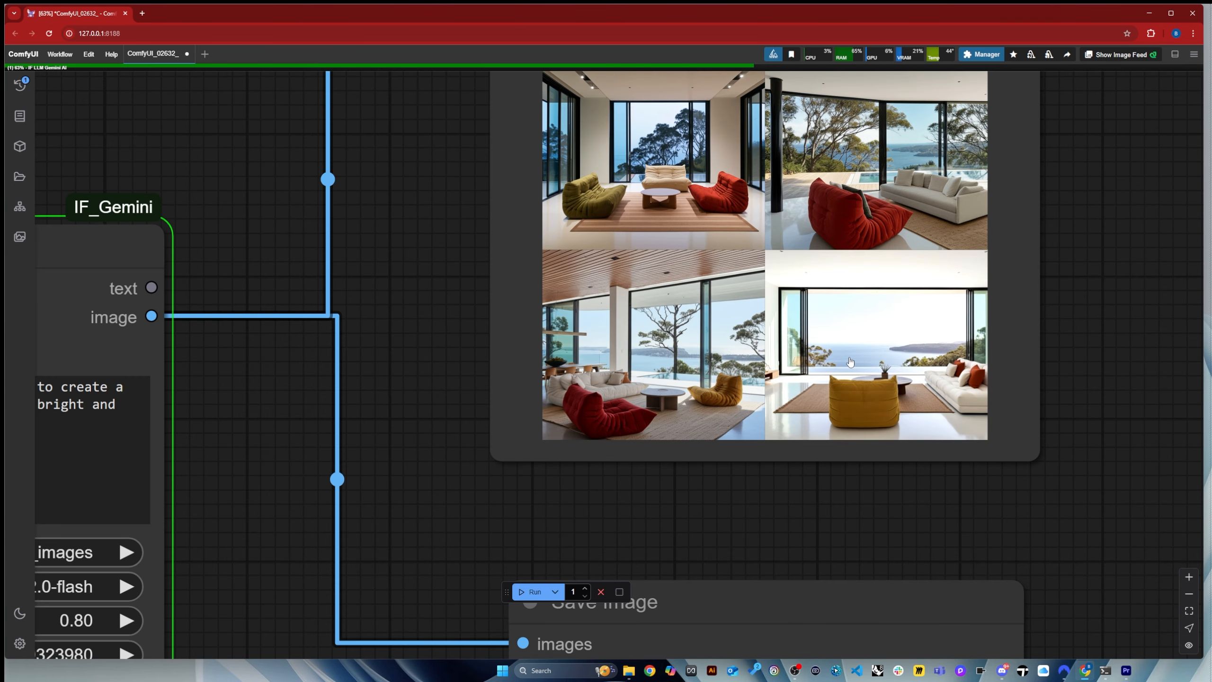
scroll(851, 362, "down", 3)
scroll(859, 258, "up", 4)
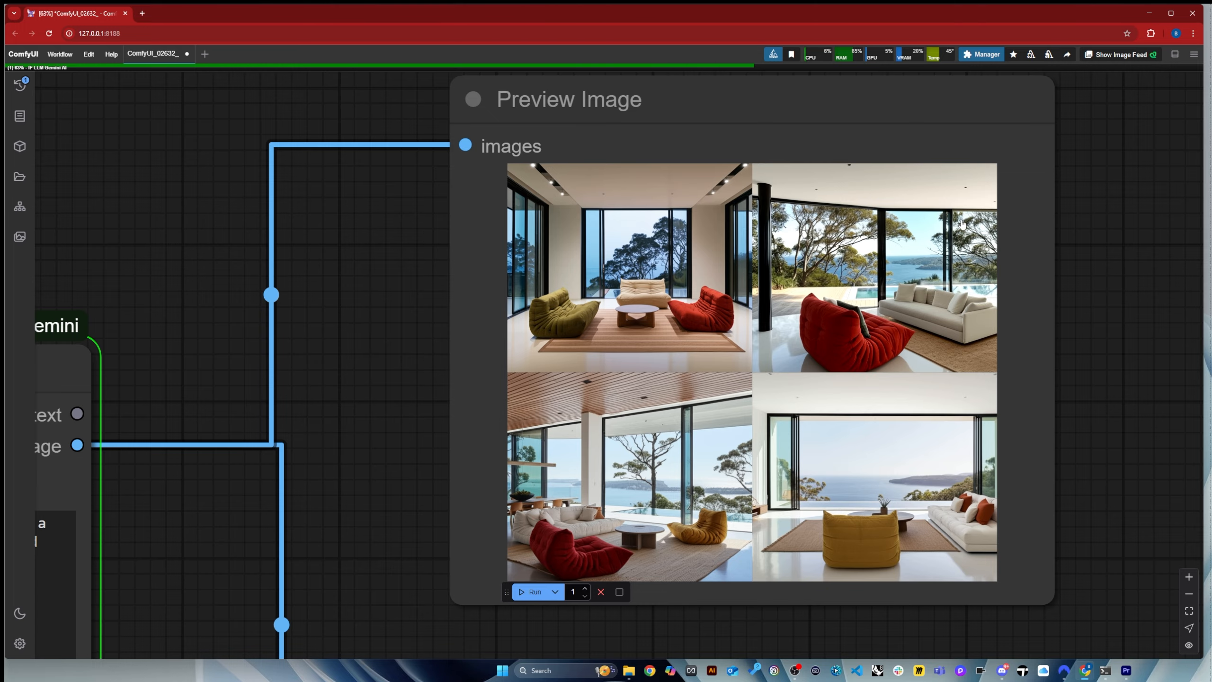
scroll(957, 215, "down", 3)
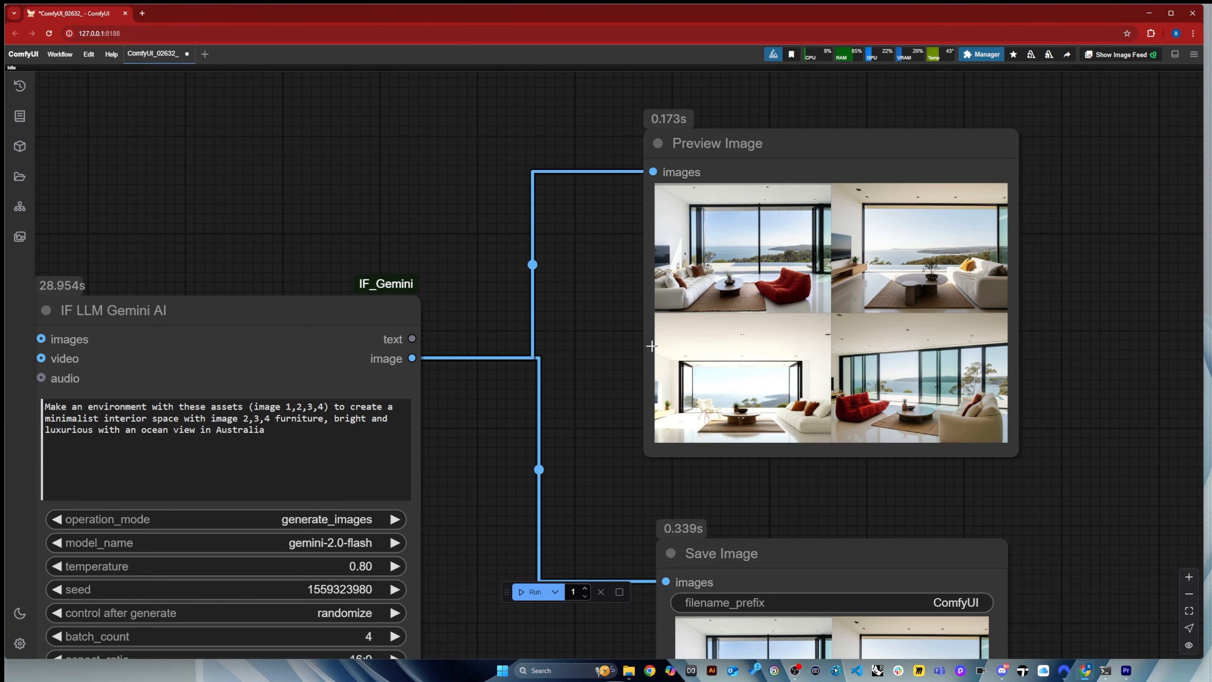
scroll(914, 247, "up", 6)
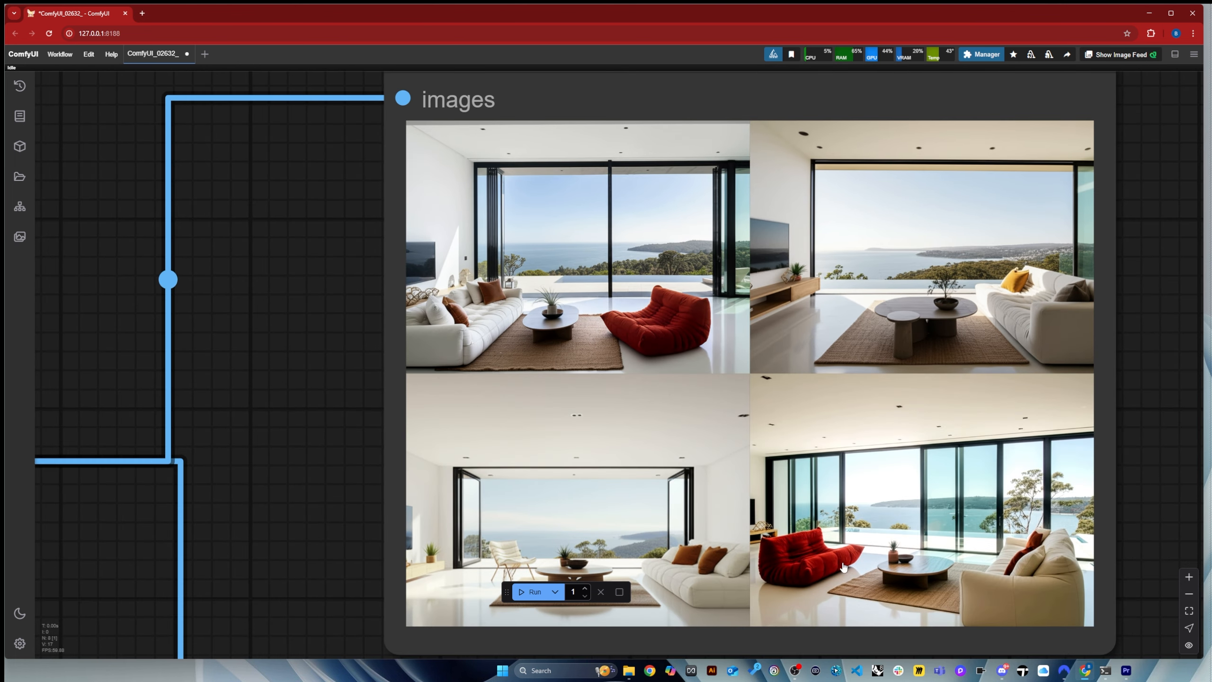
scroll(412, 232, "down", 2)
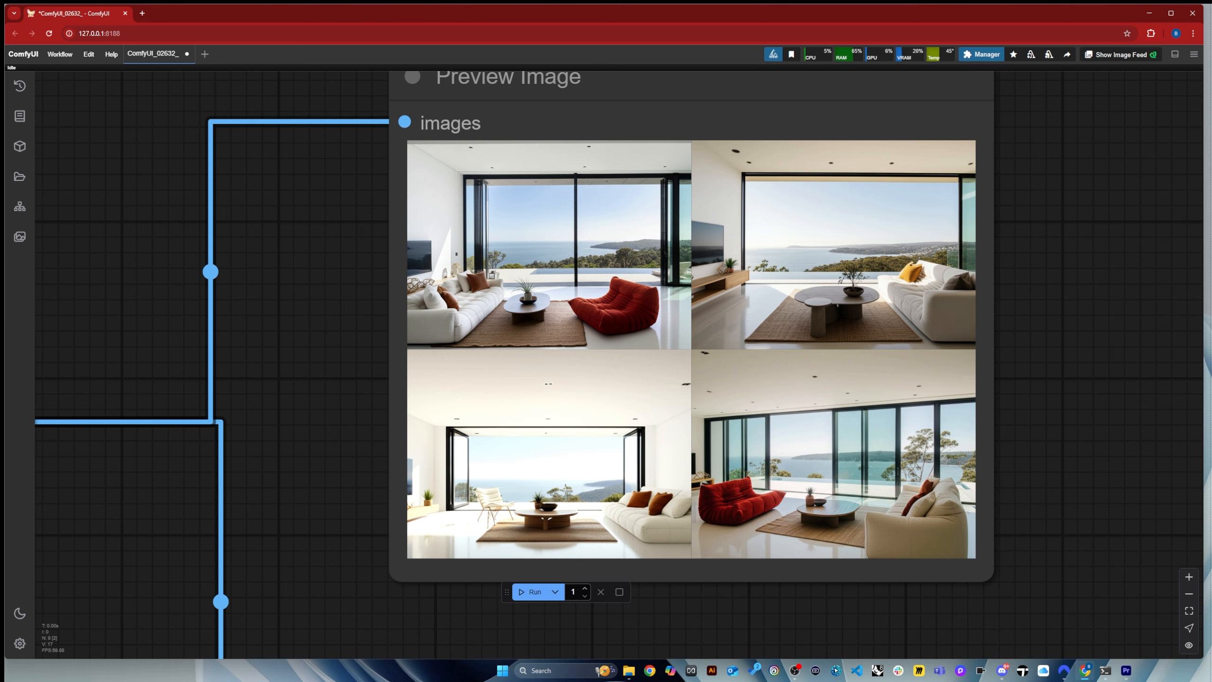
Run the workflow again with gemini-2.0-flash to generate another batch of interiors
scroll(489, 577, "up", 3)
left_click(535, 592)
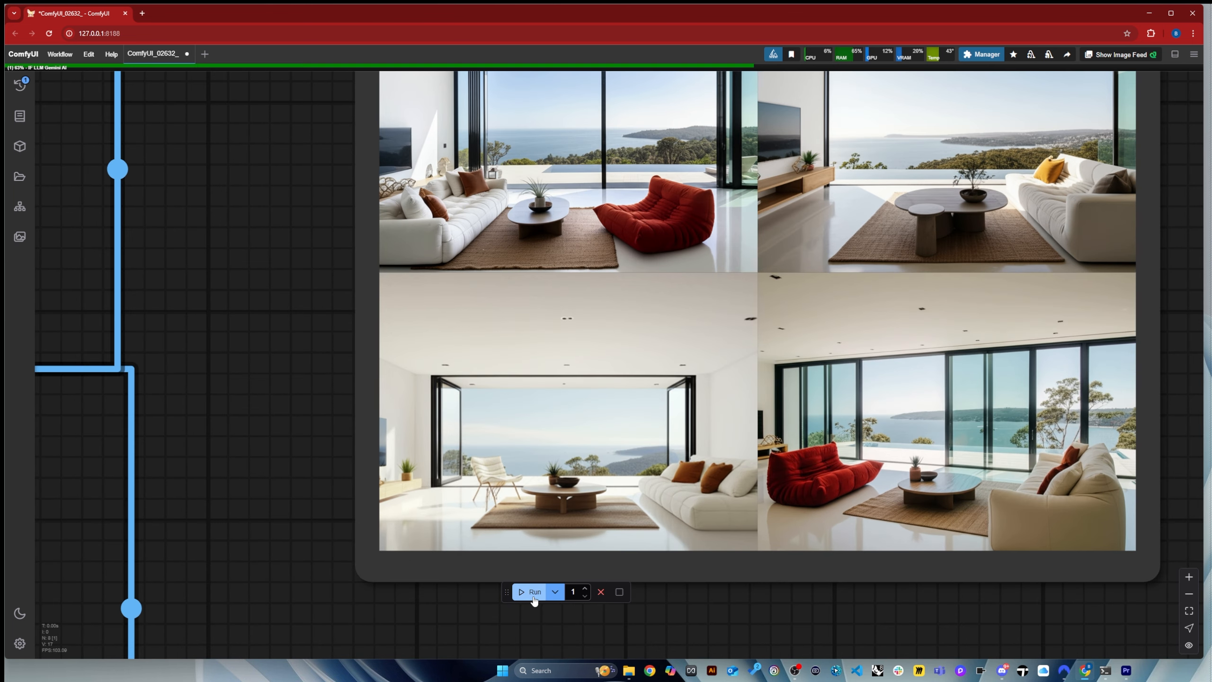
scroll(409, 608, "down", 2)
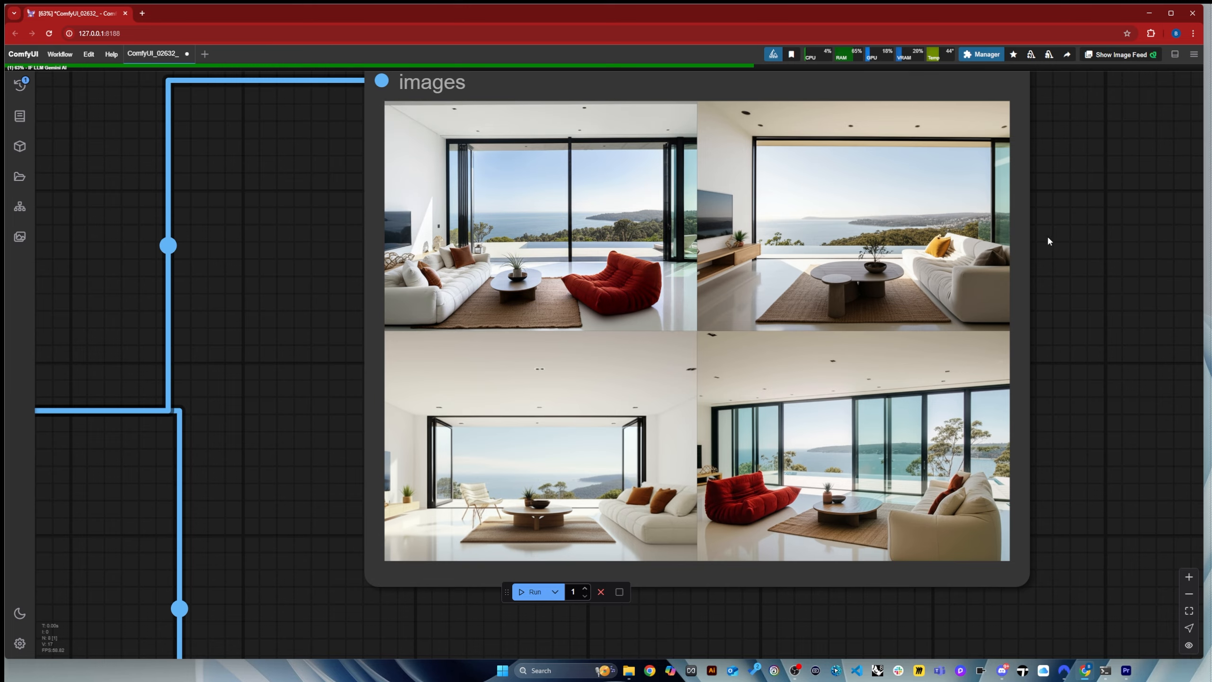
scroll(1048, 242, "down", 5)
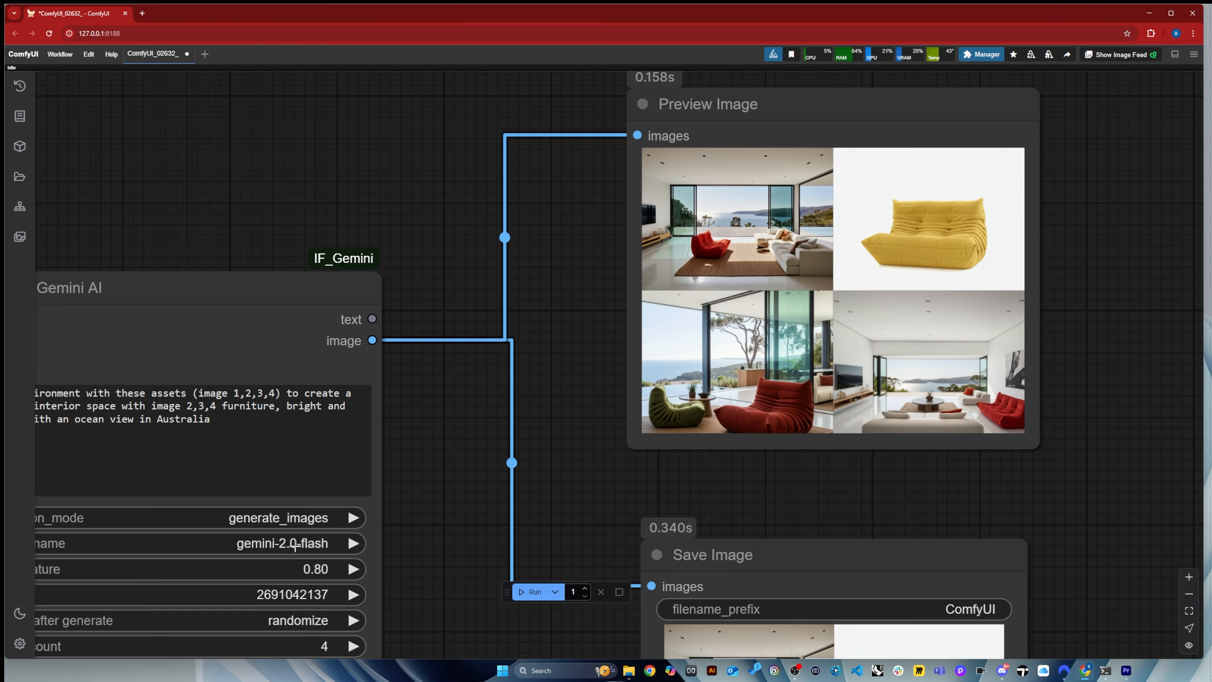
Inspect each image of the second gemini-2.0-flash batch up close for how the Togo sofas are placed
scroll(1088, 271, "up", 6)
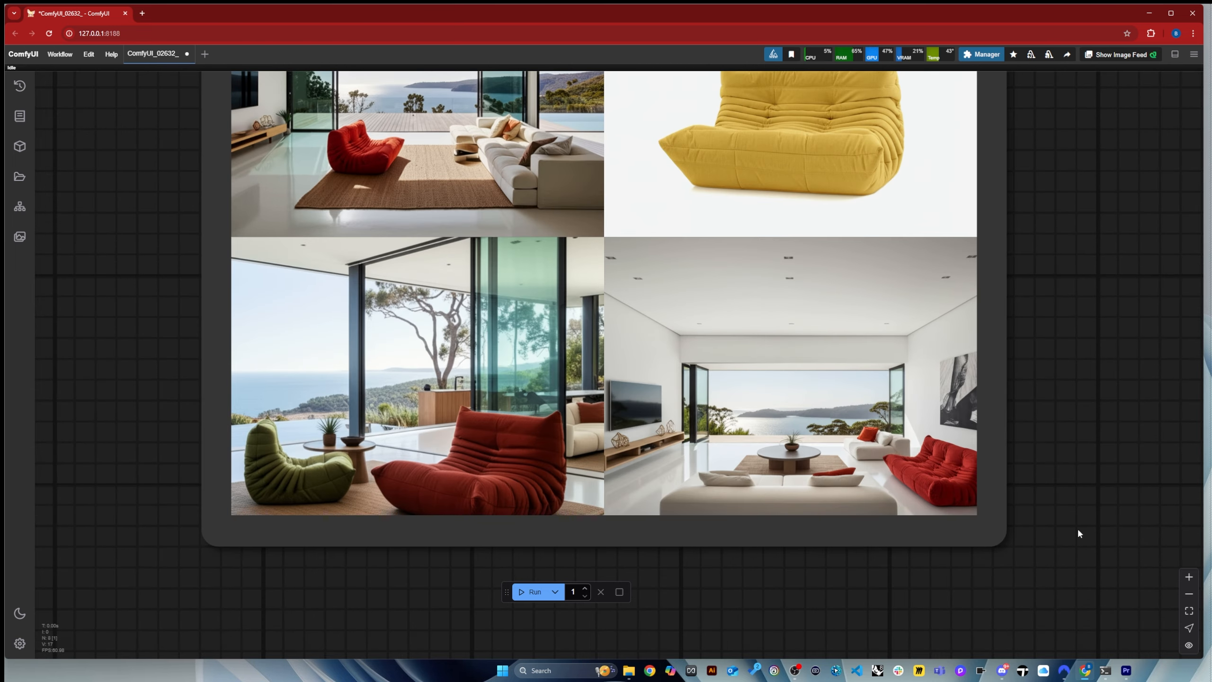
scroll(1078, 526, "down", 3)
scroll(665, 138, "up", 7)
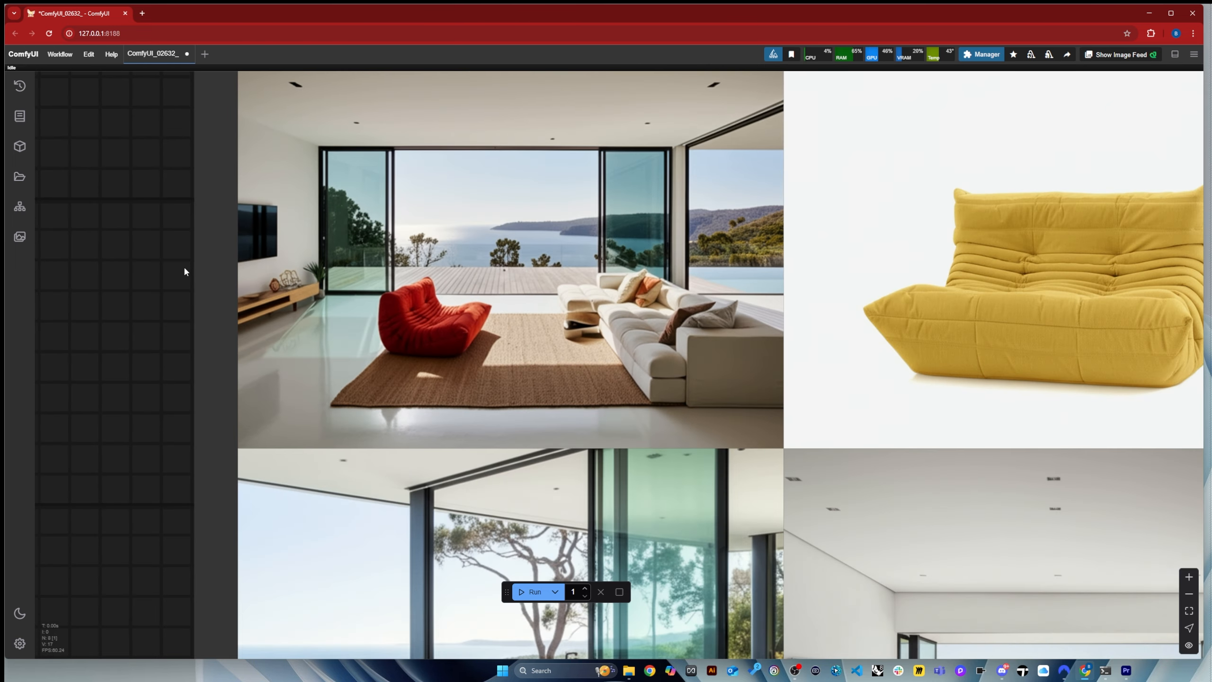
scroll(184, 267, "down", 5)
scroll(672, 234, "down", 3)
scroll(574, 525, "up", 4)
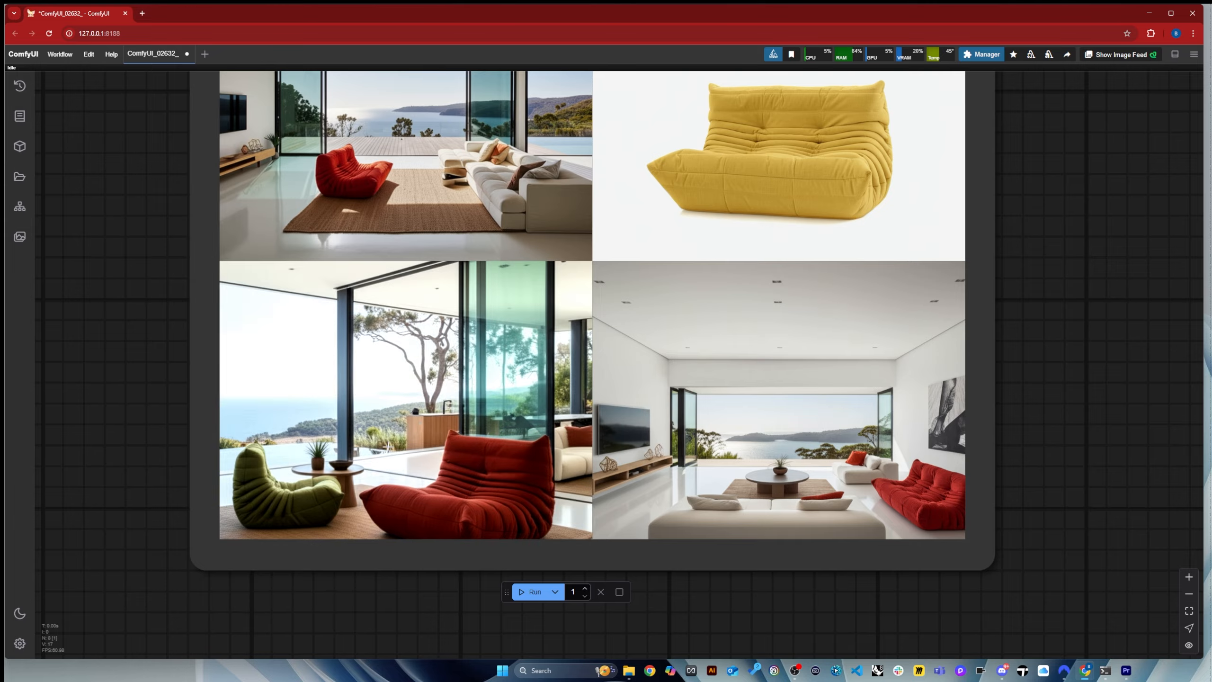
scroll(387, 446, "up", 3)
scroll(432, 446, "down", 3)
scroll(808, 485, "up", 4)
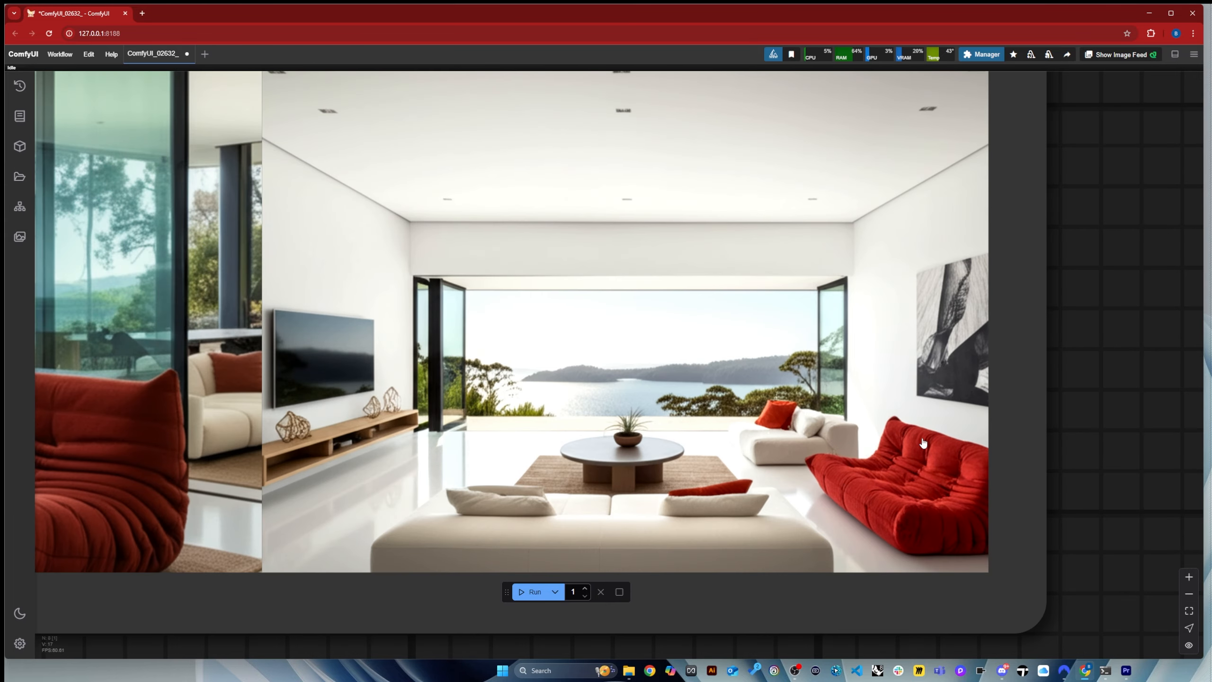
scroll(923, 443, "down", 4)
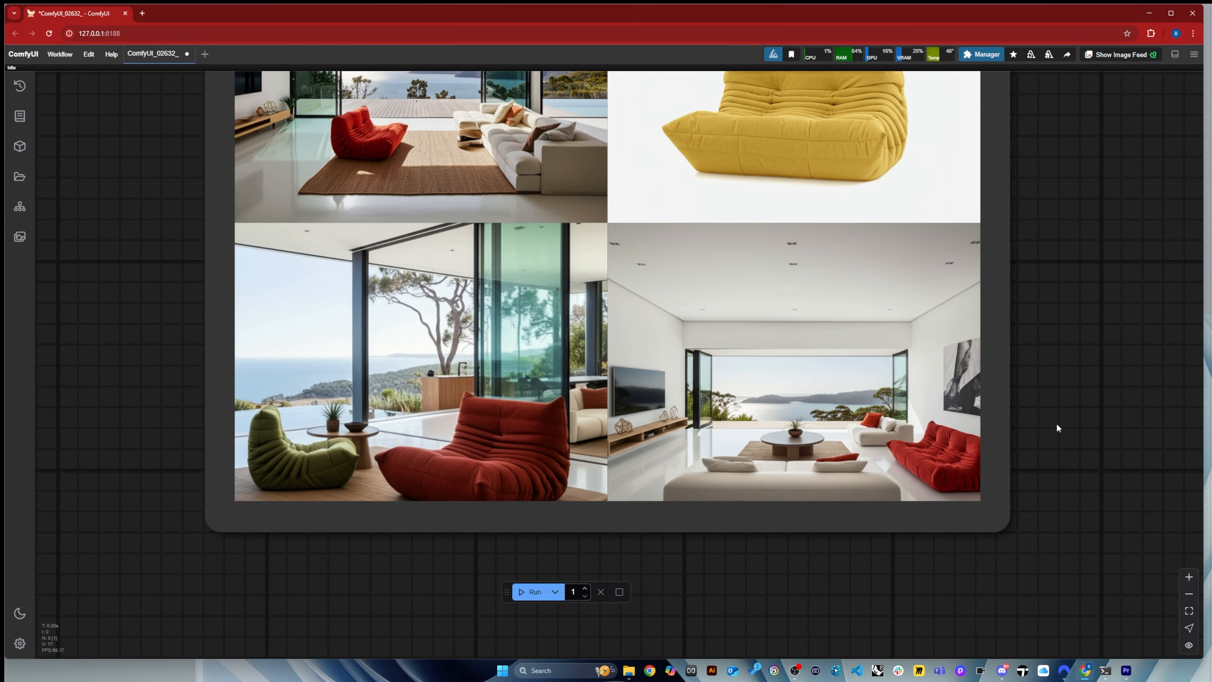
scroll(1056, 425, "down", 3)
scroll(817, 268, "down", 2)
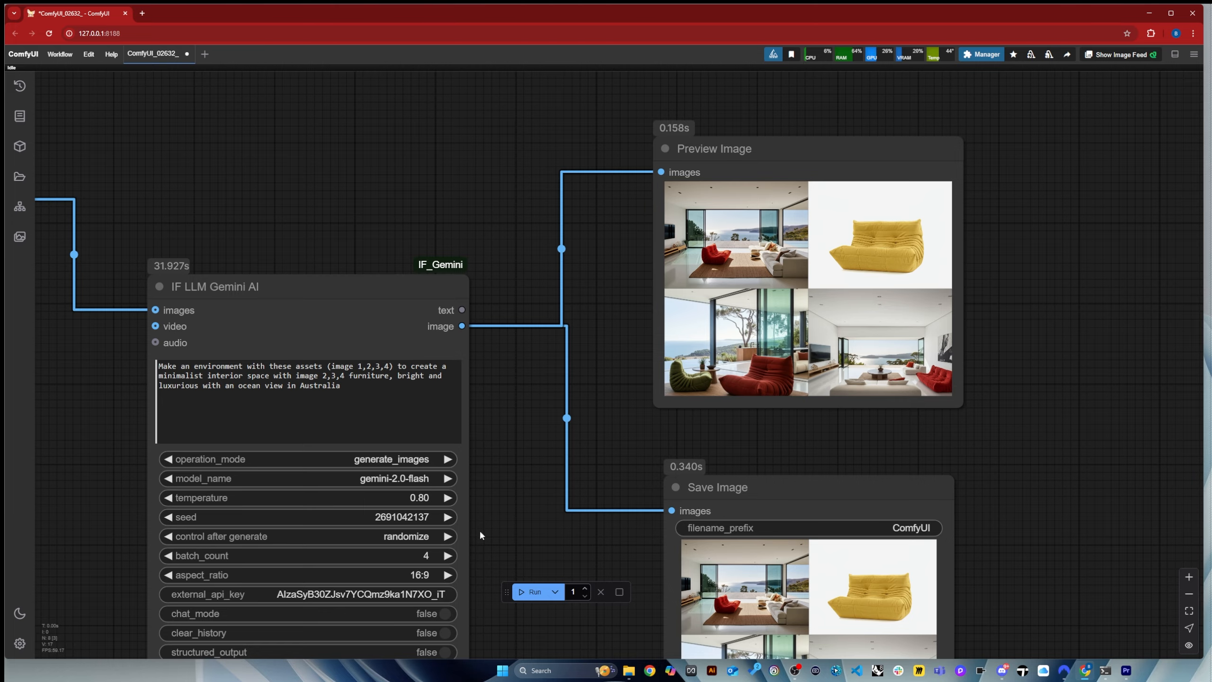
Try running the workflow with model_name set to gemini-2.0-pro-exp
scroll(480, 535, "up", 4)
left_click(376, 456)
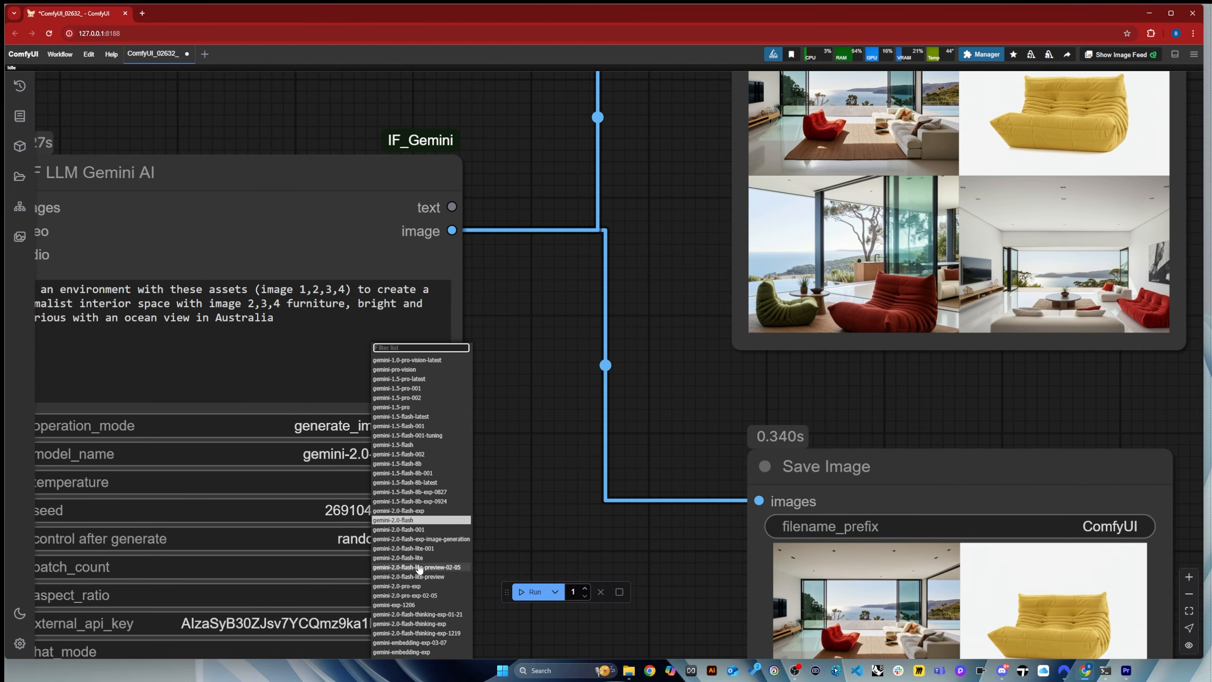
left_click(416, 591)
left_click(533, 592)
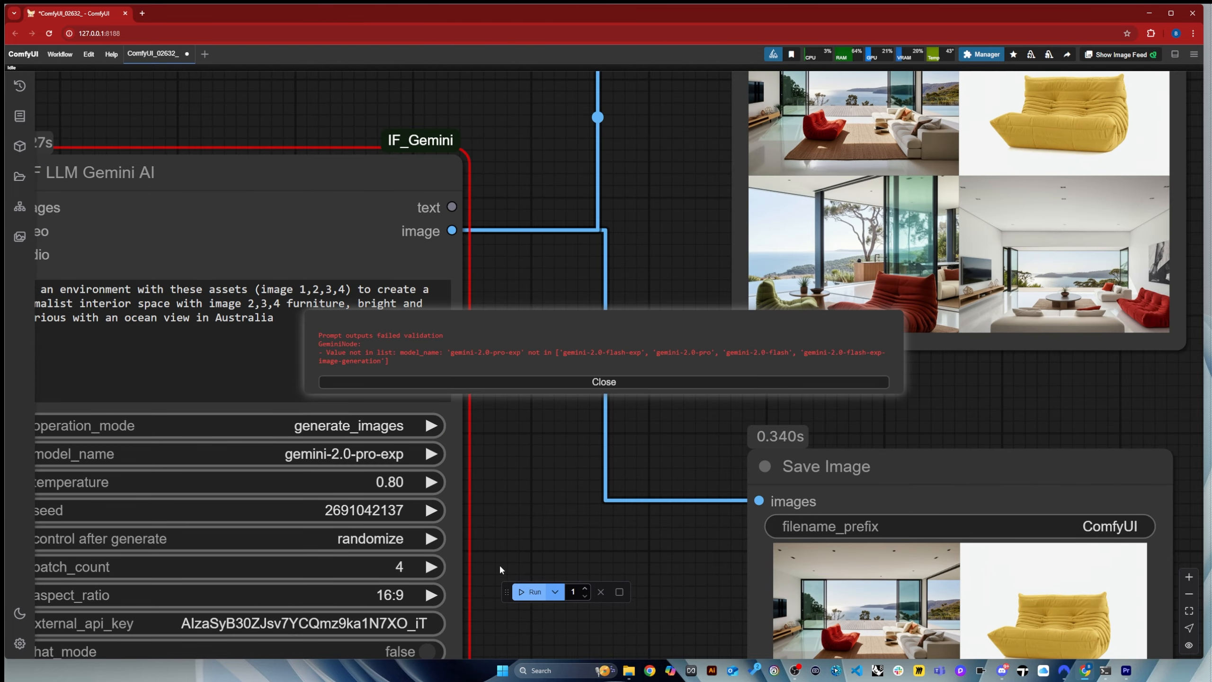
left_click(530, 382)
Try running the workflow with model_name set to gemini-1.5-pro
left_click(371, 455)
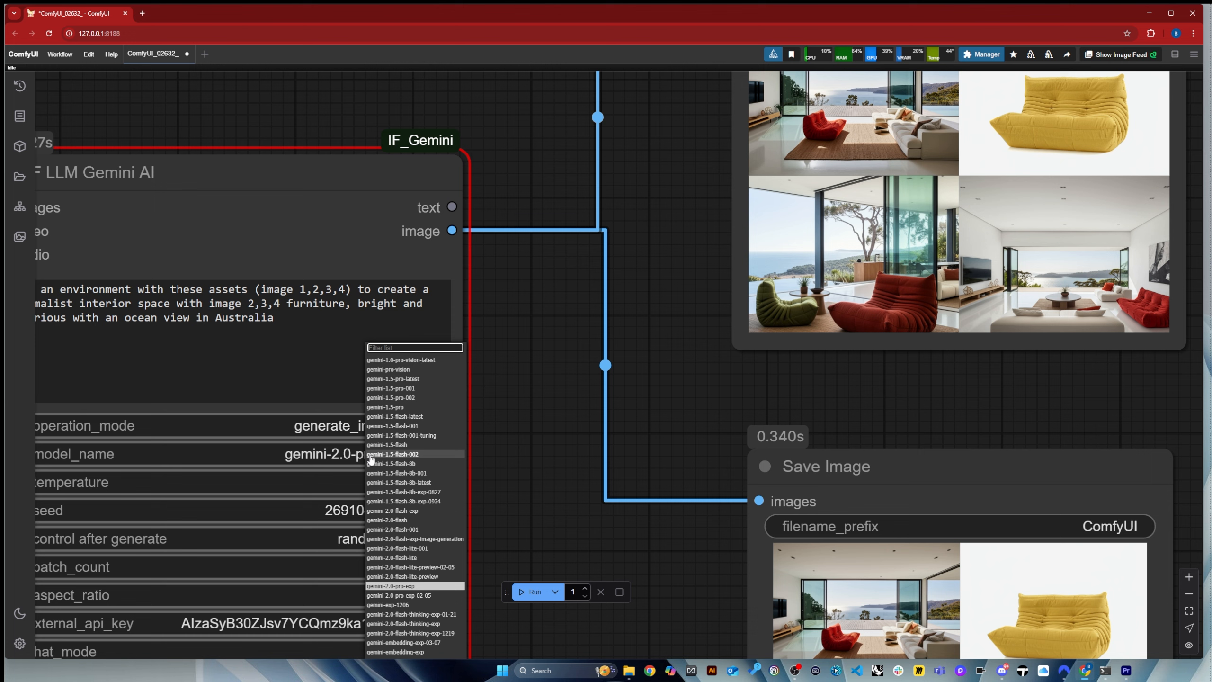
left_click(413, 415)
left_click(524, 592)
left_click(526, 382)
Set model_name to gemini-2.0-pro and run the workflow
left_click(370, 455)
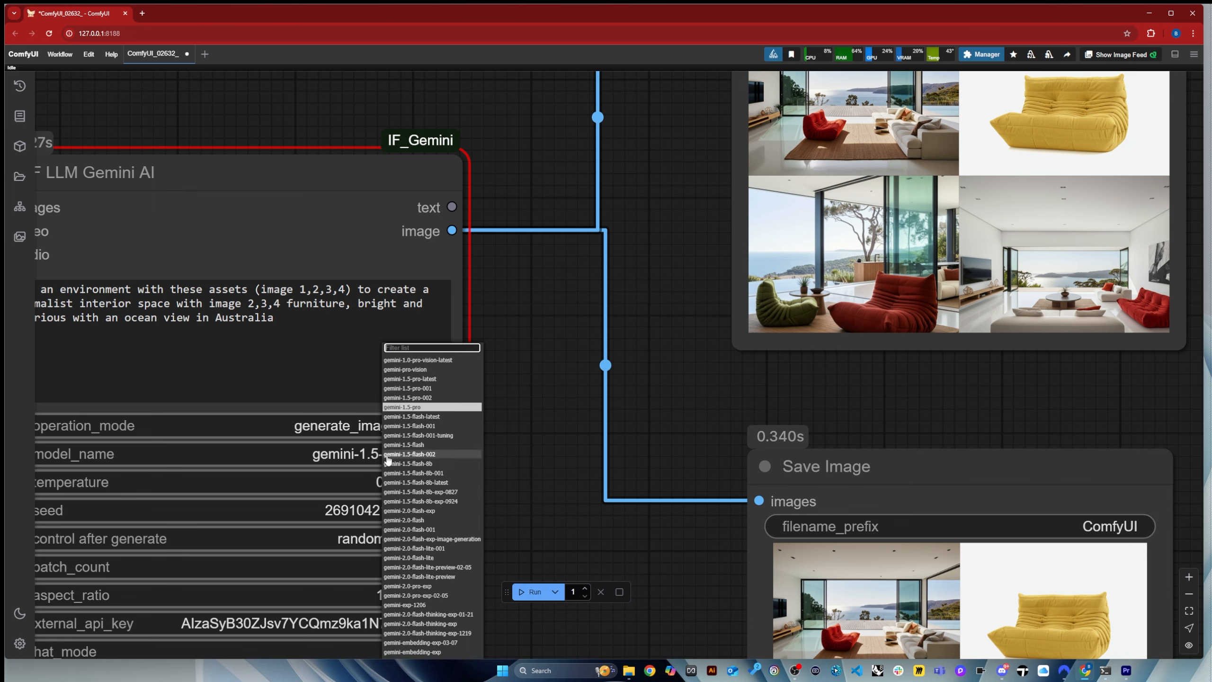
scroll(429, 477, "down", 2)
left_click(420, 478)
left_click(532, 592)
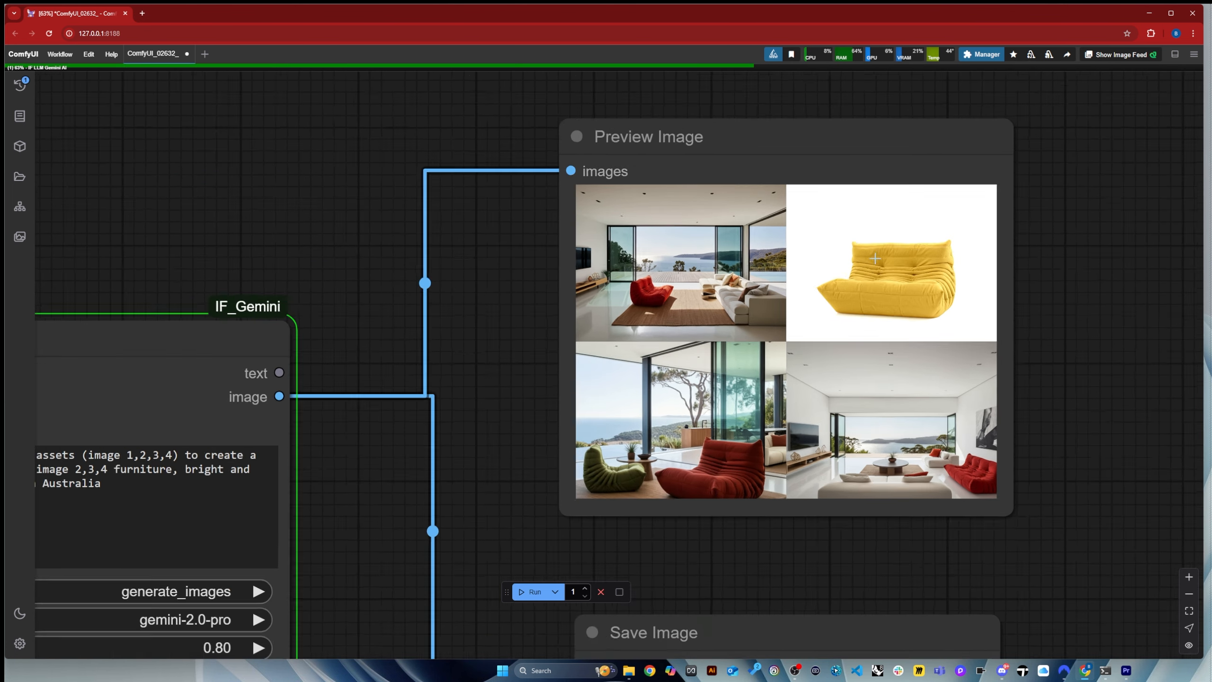
Look over the previous batch in the Preview Image node while the run proceeds, enlarging the first interior
scroll(939, 579, "up", 5)
scroll(939, 579, "up", 1)
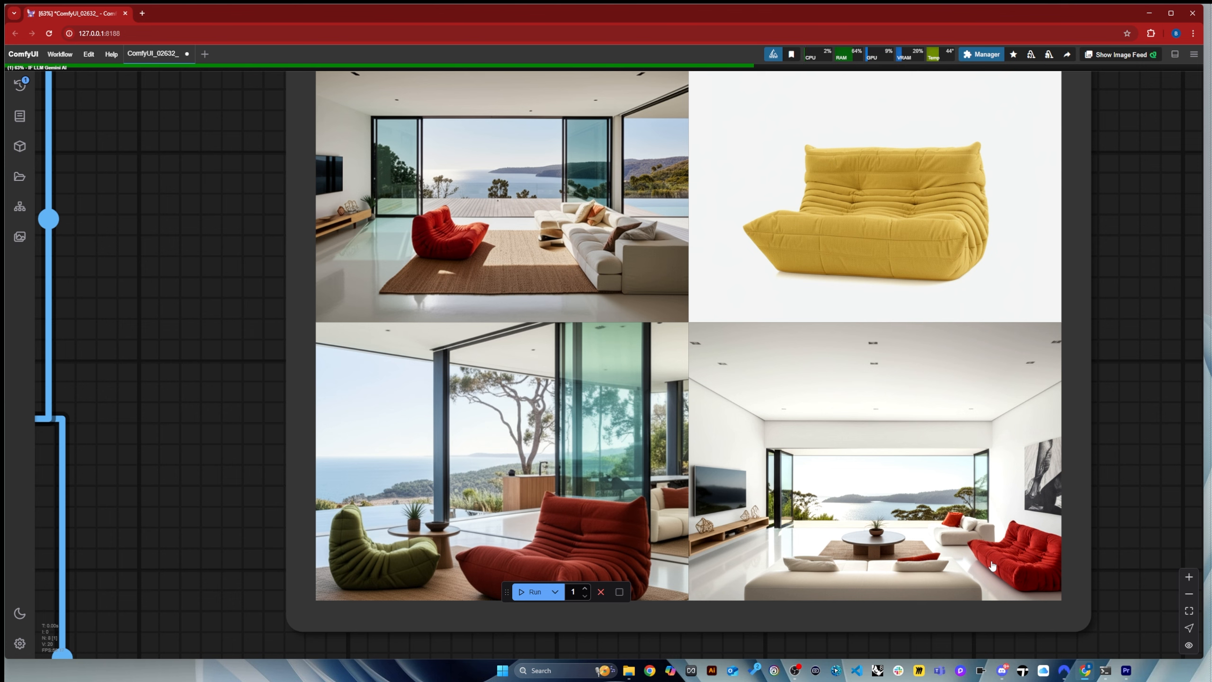
scroll(827, 415, "down", 4)
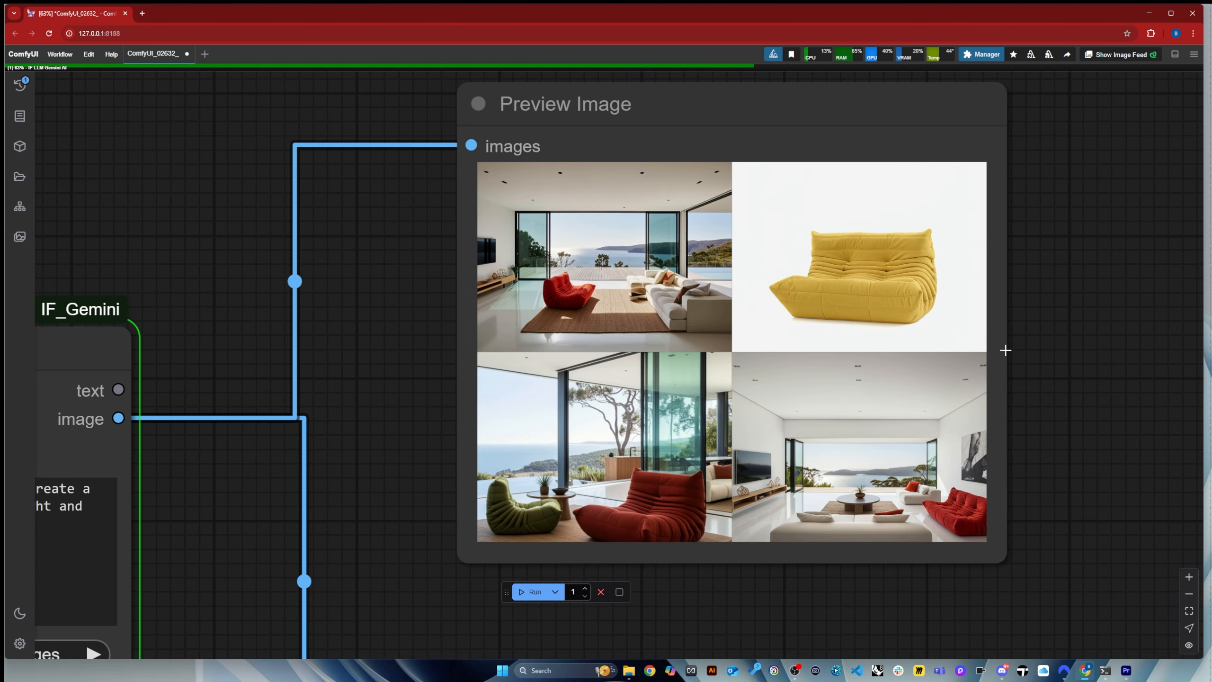
left_click(606, 258)
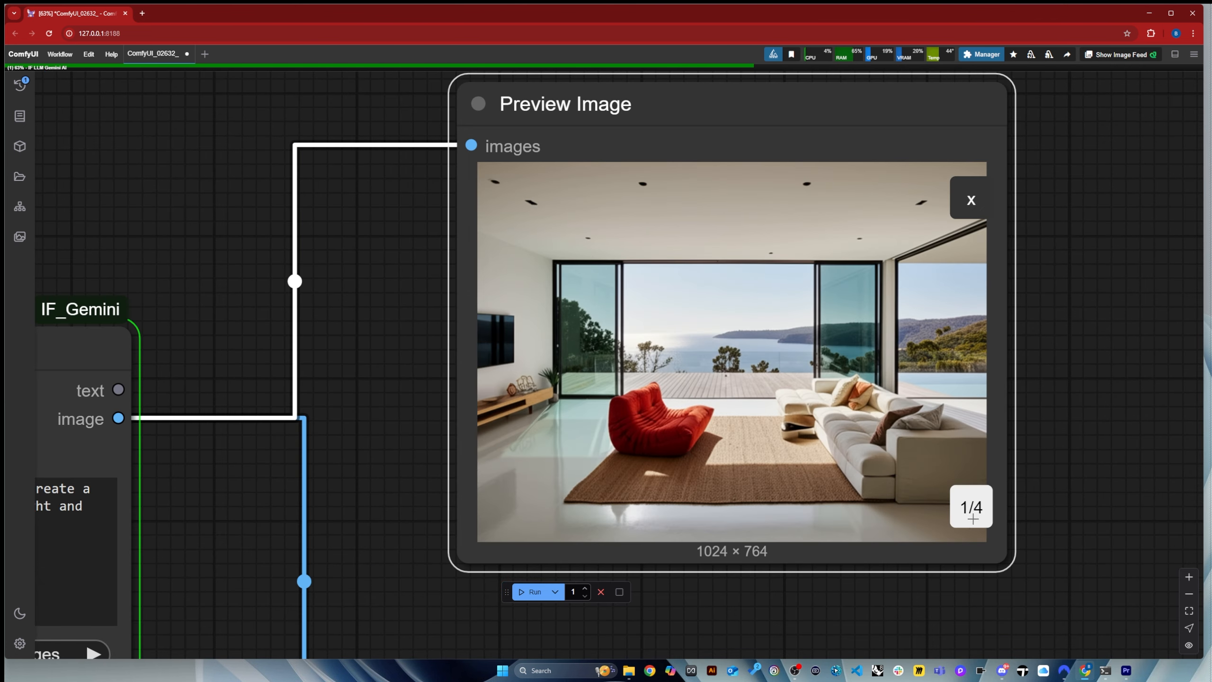
scroll(967, 237, "down", 3)
left_click_drag(548, 334, 616, 296)
scroll(430, 430, "up", 3)
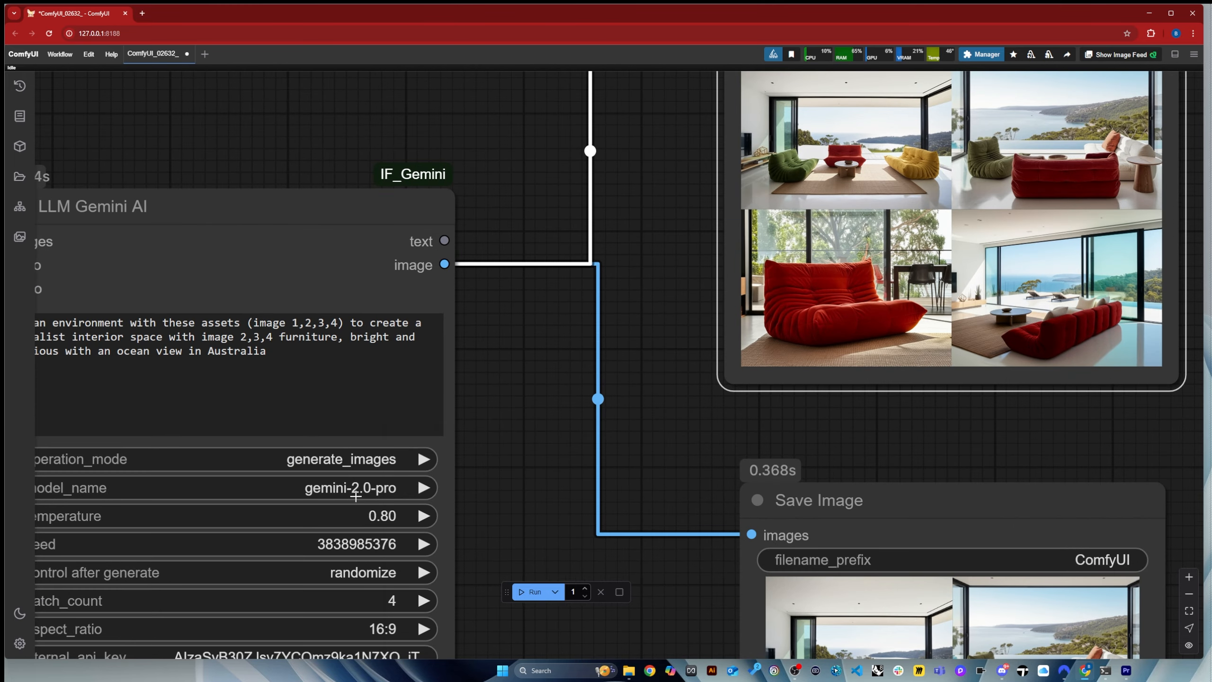
Check the new batch generated with gemini-2.0-pro and run the workflow again with the same model
left_click(356, 492)
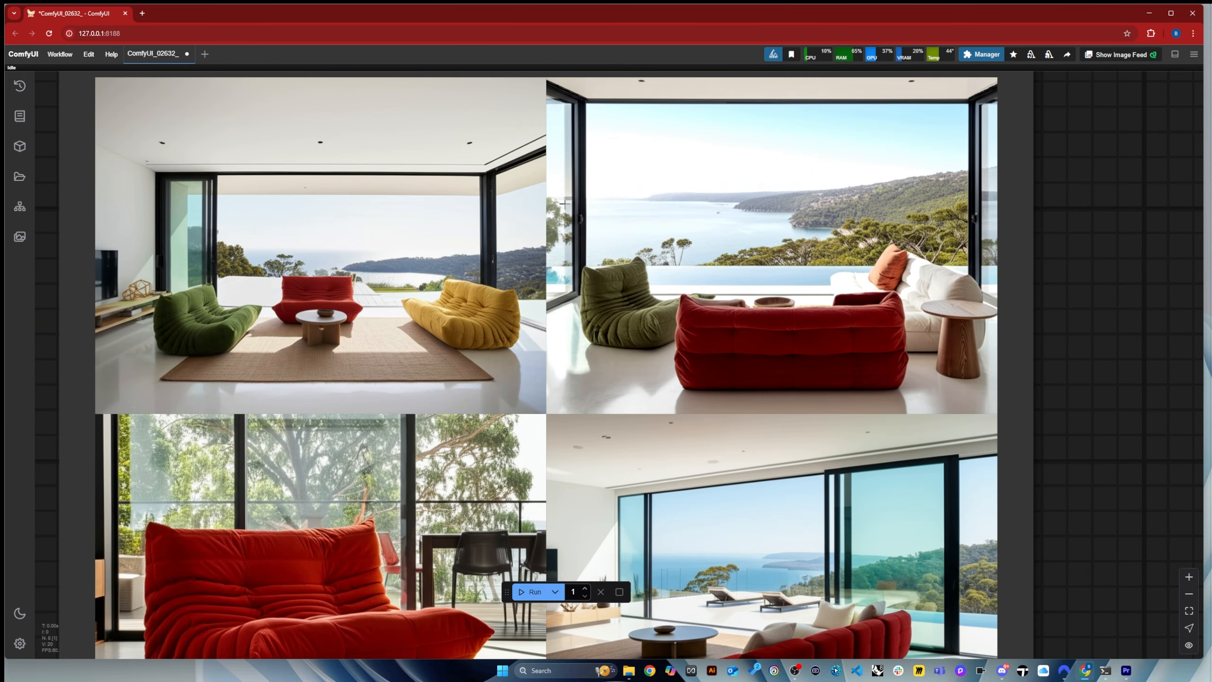
scroll(911, 435, "down", 2)
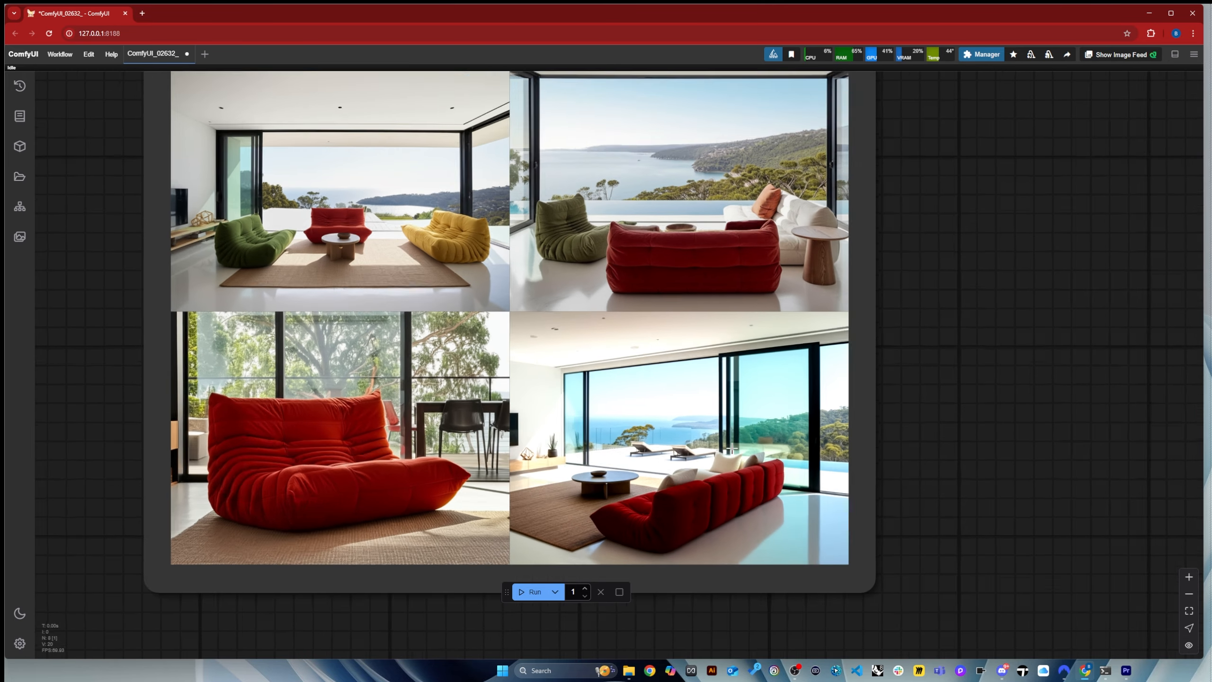
scroll(912, 436, "up", 2)
scroll(912, 436, "down", 2)
left_click(531, 592)
Go through the four enlarged gemini-2.0-pro interiors one by one in the Preview Image node
left_click(881, 518)
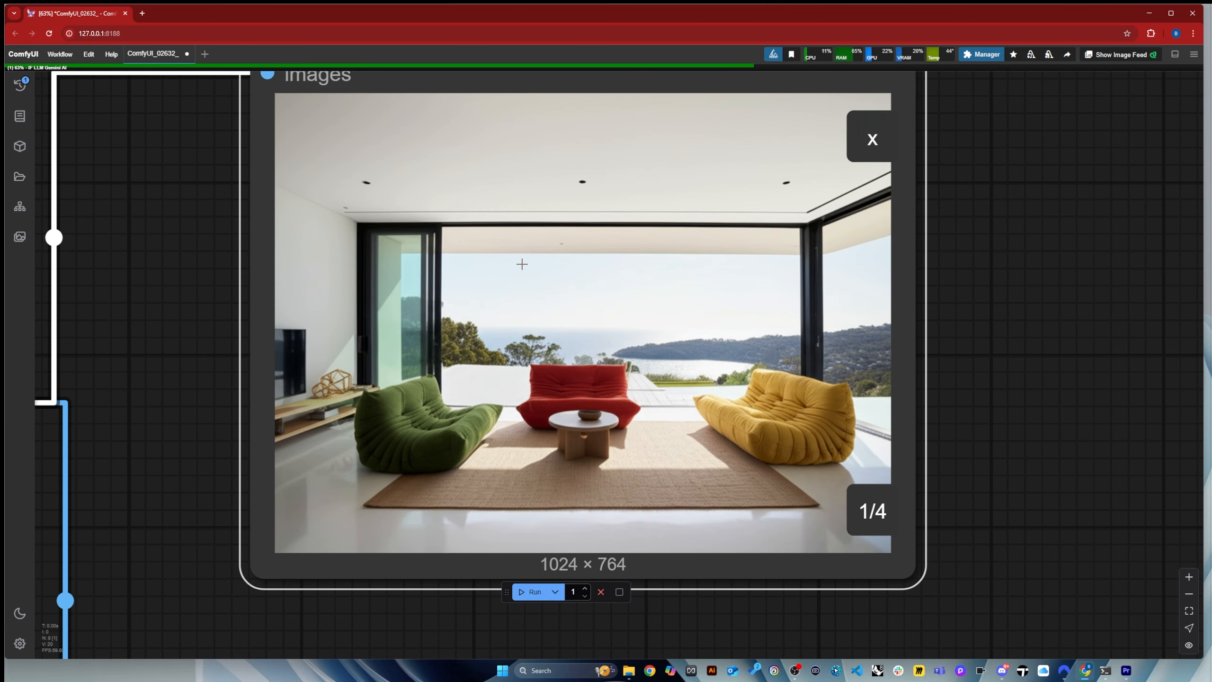
left_click(882, 516)
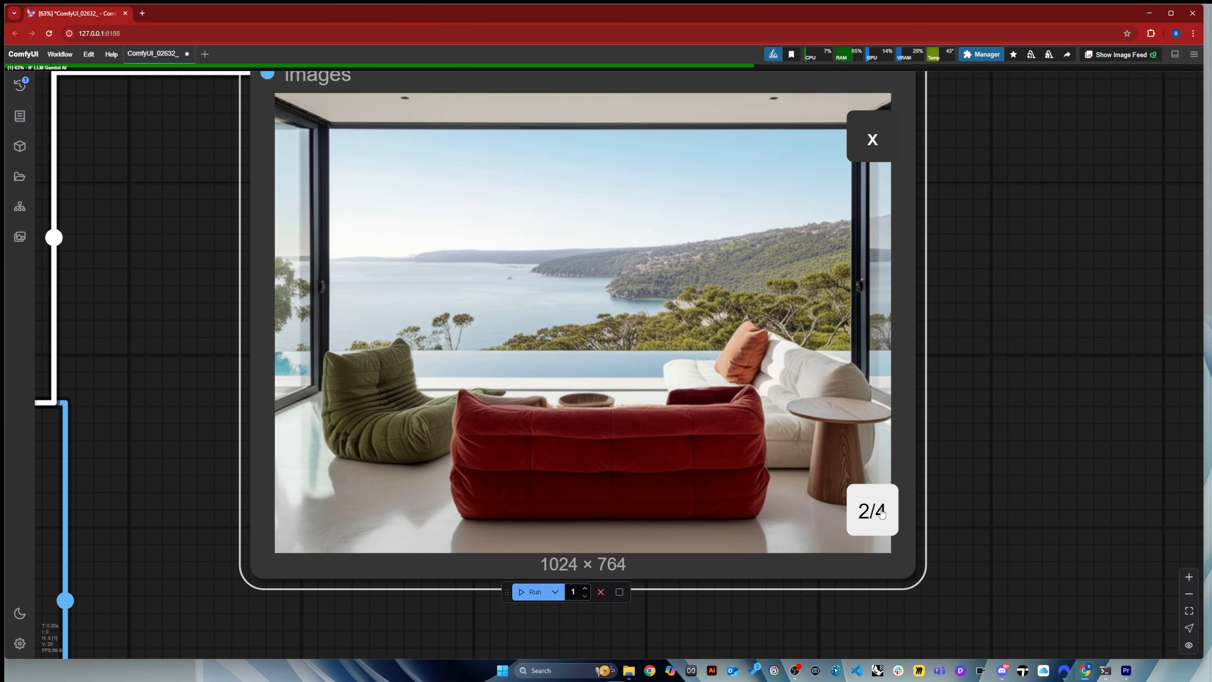
left_click(882, 514)
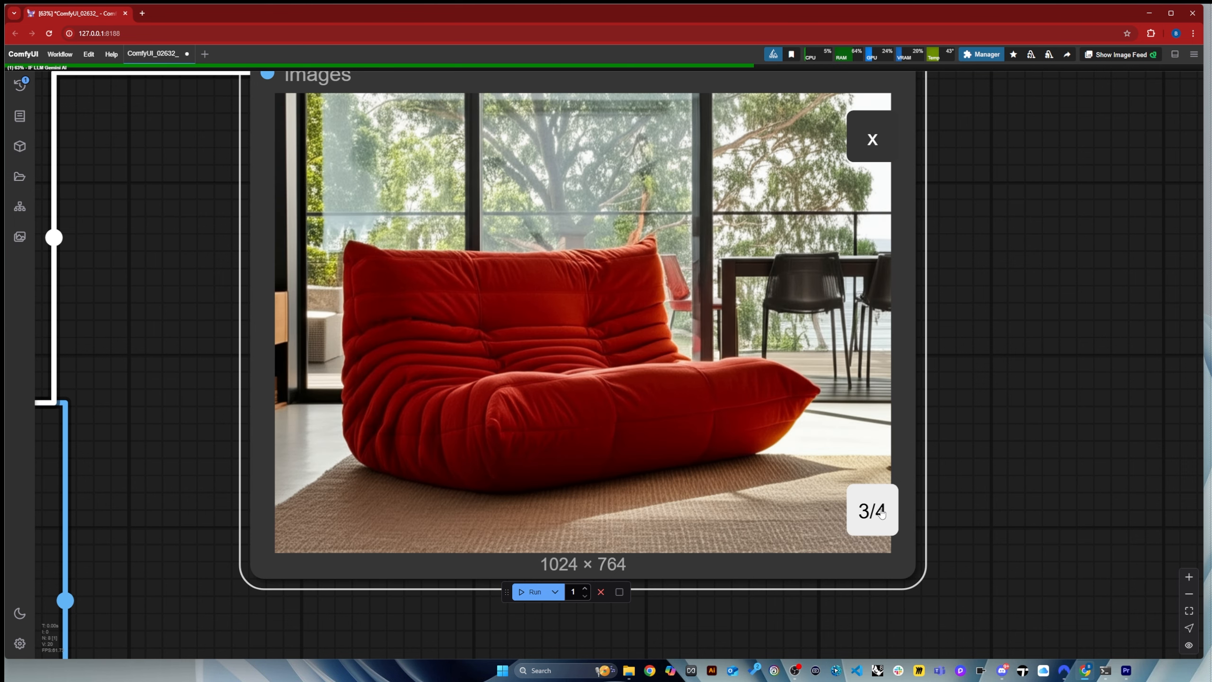
left_click(883, 514)
scroll(882, 513, "down", 1)
scroll(885, 544, "up", 1)
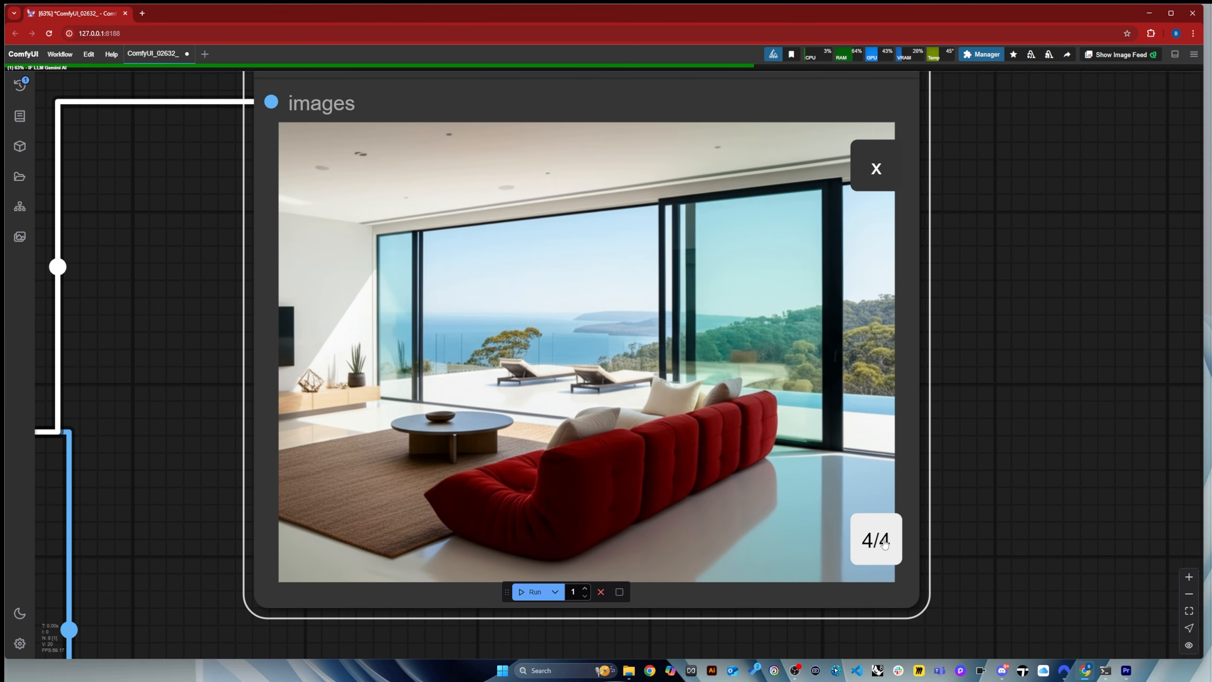
left_click(884, 544)
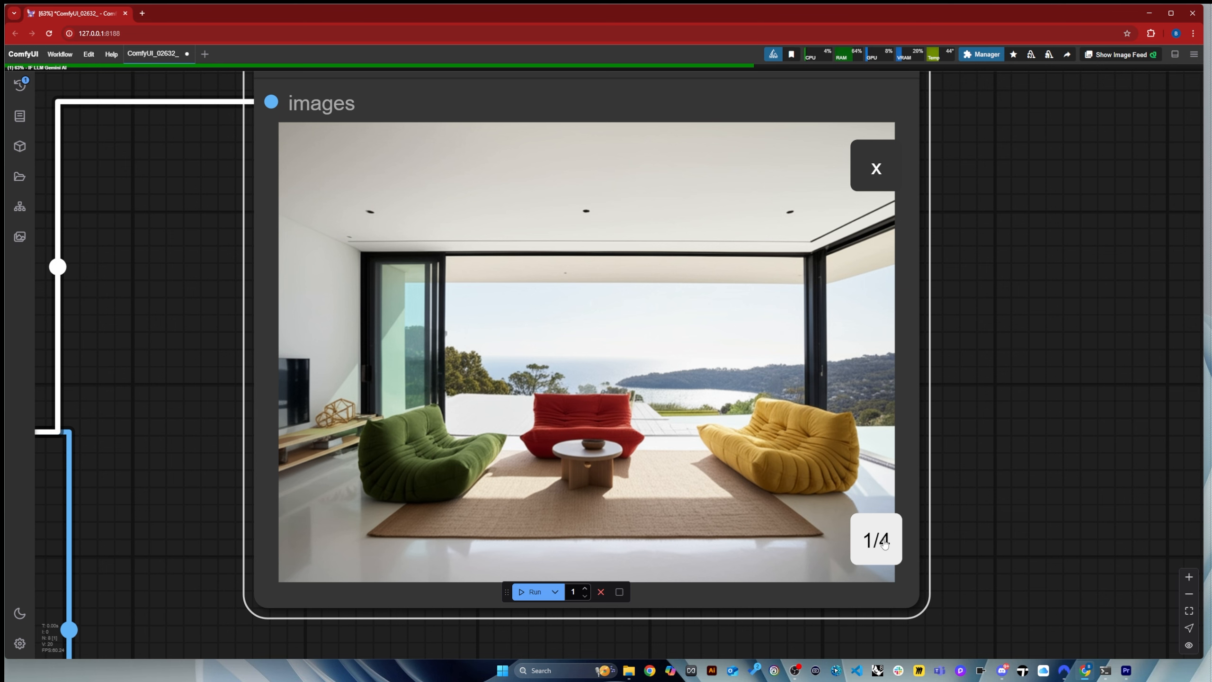
left_click(884, 544)
left_click(885, 544)
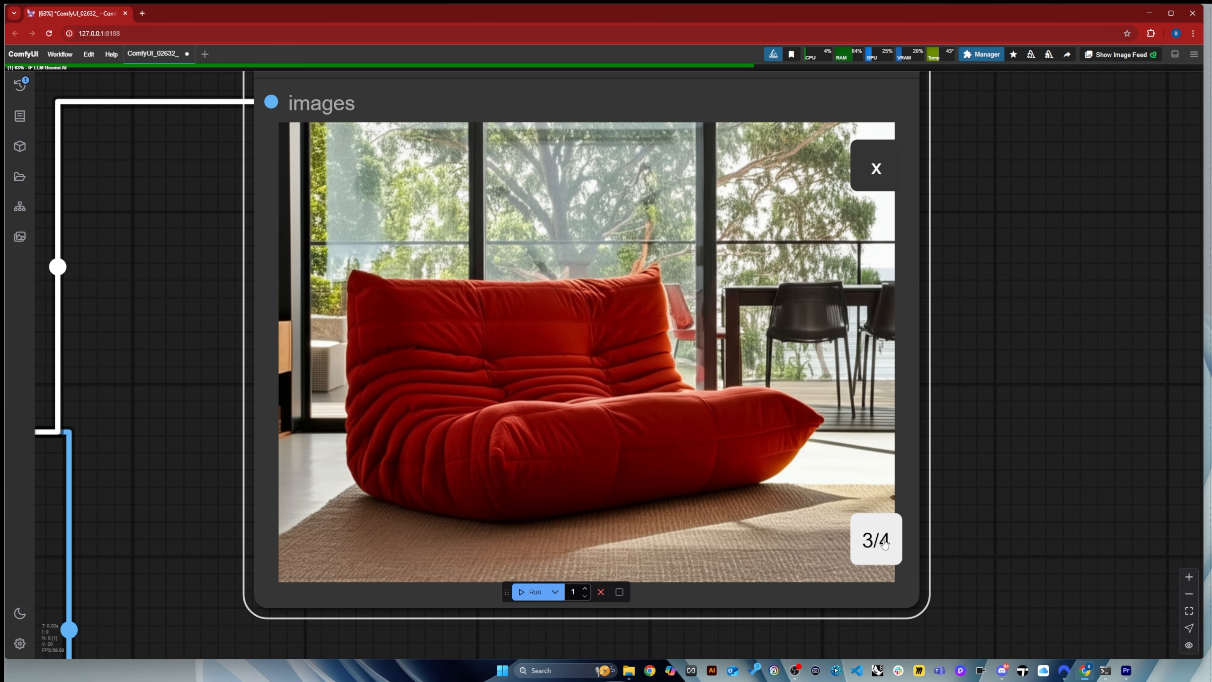
left_click(885, 544)
left_click(976, 497)
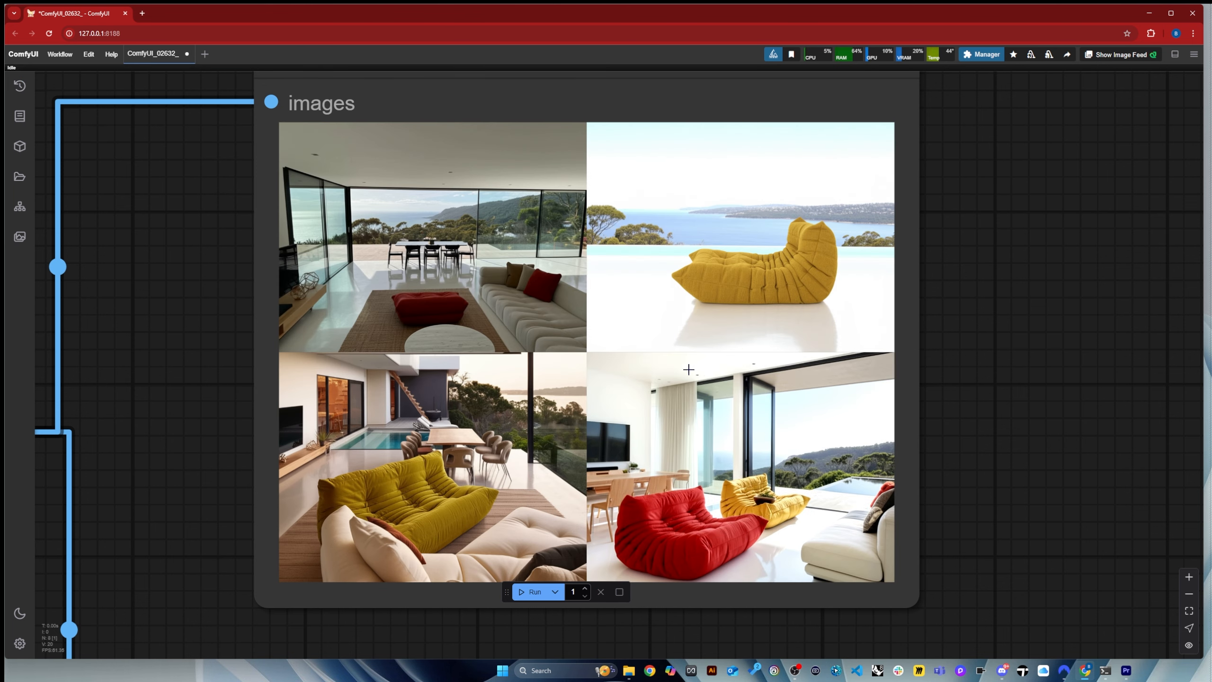
Delete the Load Image node that holds the Flux_Optimised_00221_.png room image
scroll(438, 576, "up", 2)
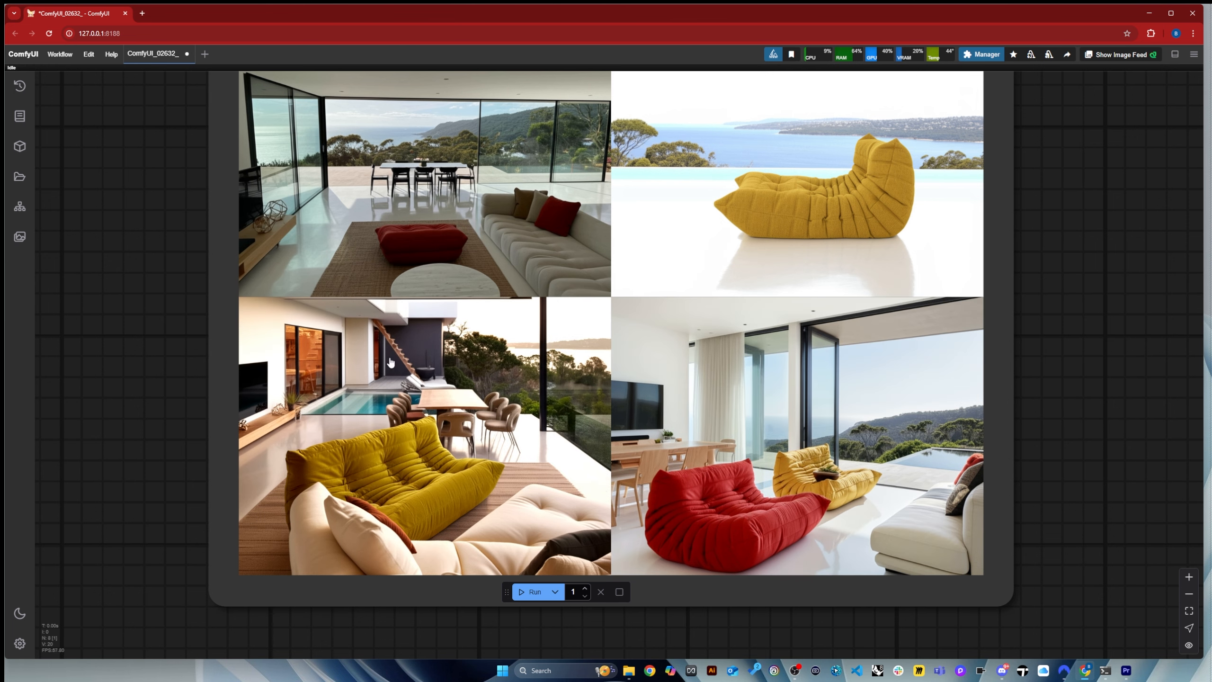
scroll(190, 517, "down", 1)
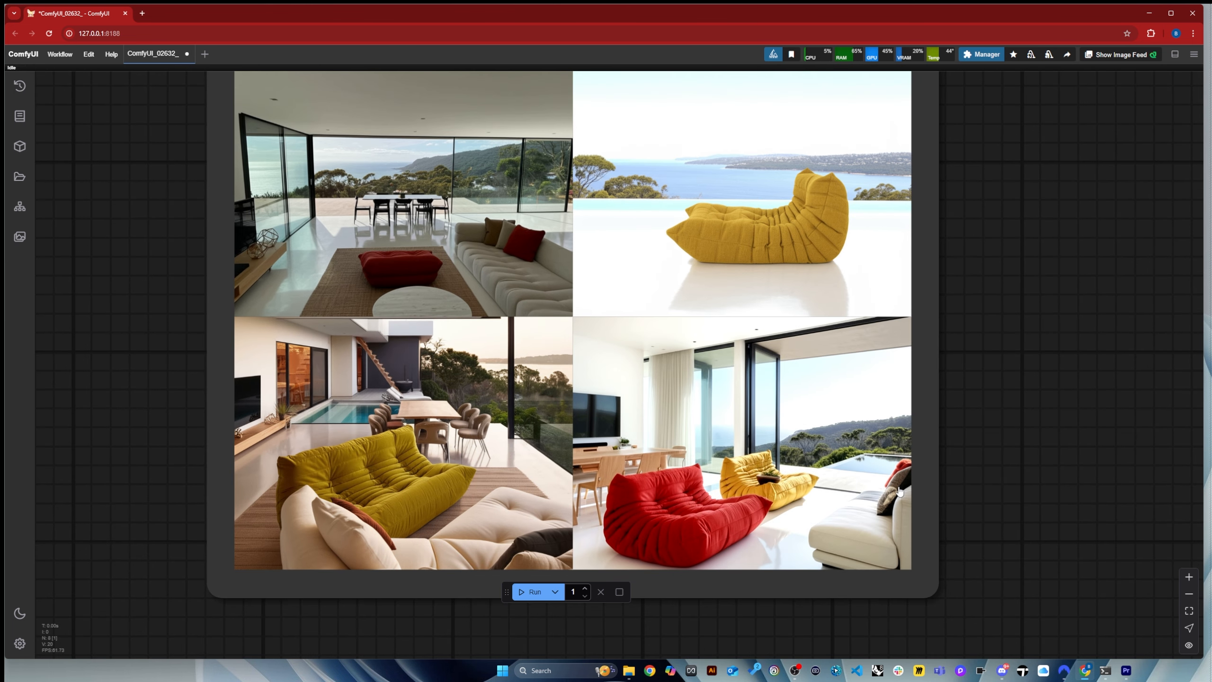
scroll(996, 420, "down", 8)
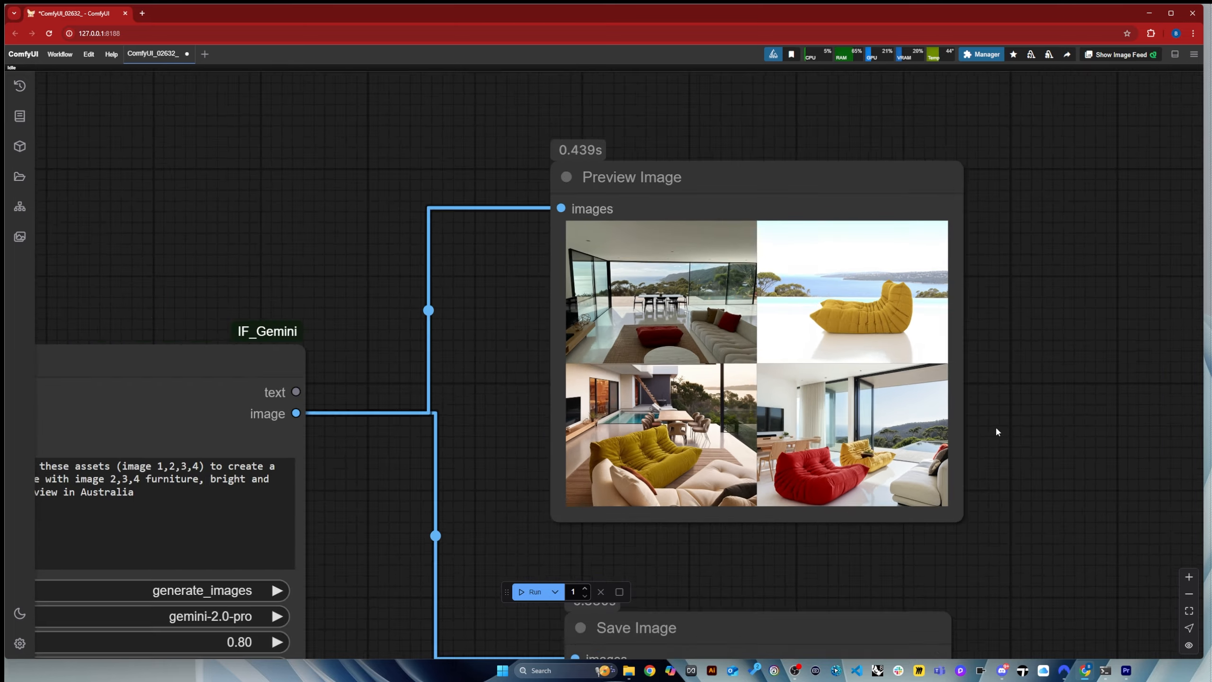
scroll(991, 239, "down", 6)
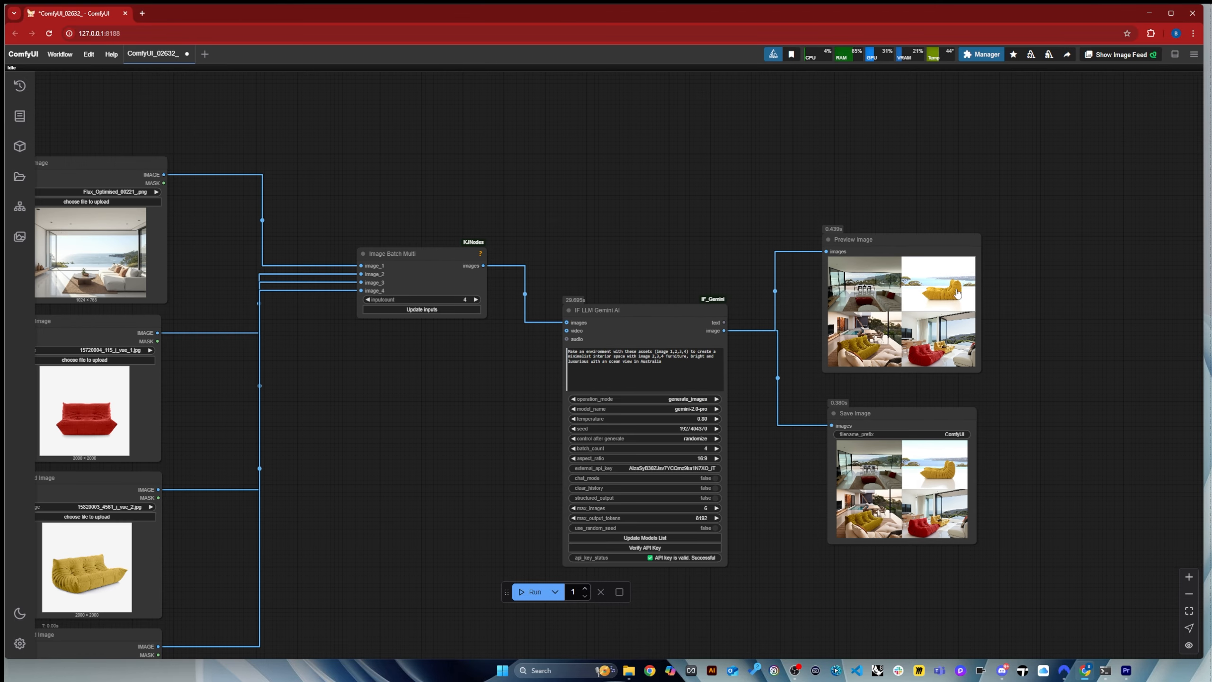
left_click_drag(387, 380, 426, 386)
scroll(426, 386, "down", 2)
scroll(190, 236, "up", 7)
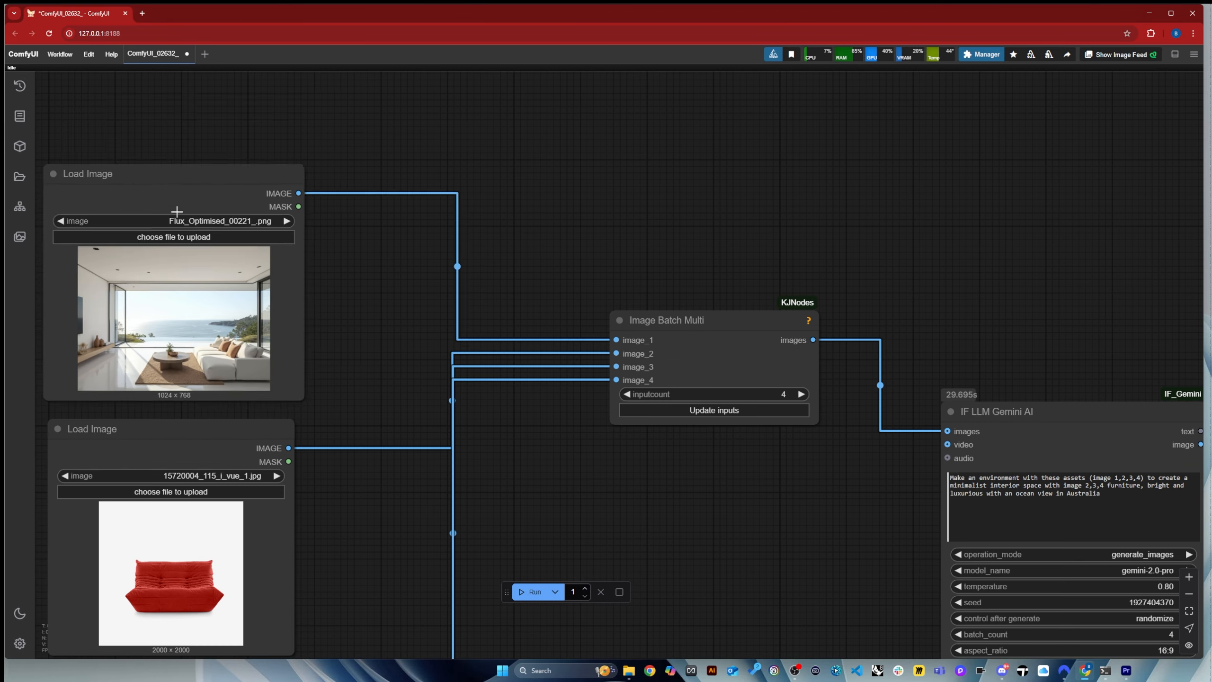
left_click_drag(175, 193, 192, 135)
left_click_drag(43, 213, 156, 220)
key("Delete")
Set the Image Batch Multi inputcount to 3 and update its inputs
scroll(501, 245, "down", 4)
scroll(707, 350, "up", 5)
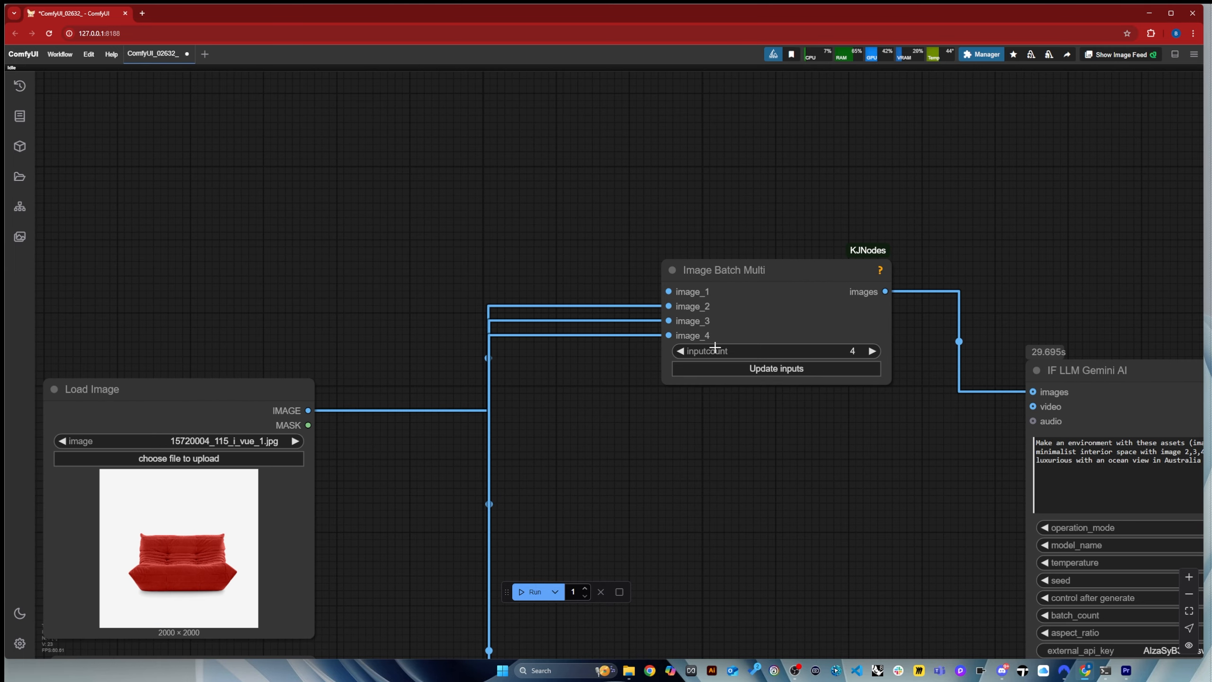
left_click(681, 351)
left_click(766, 371)
scroll(541, 222, "down", 2)
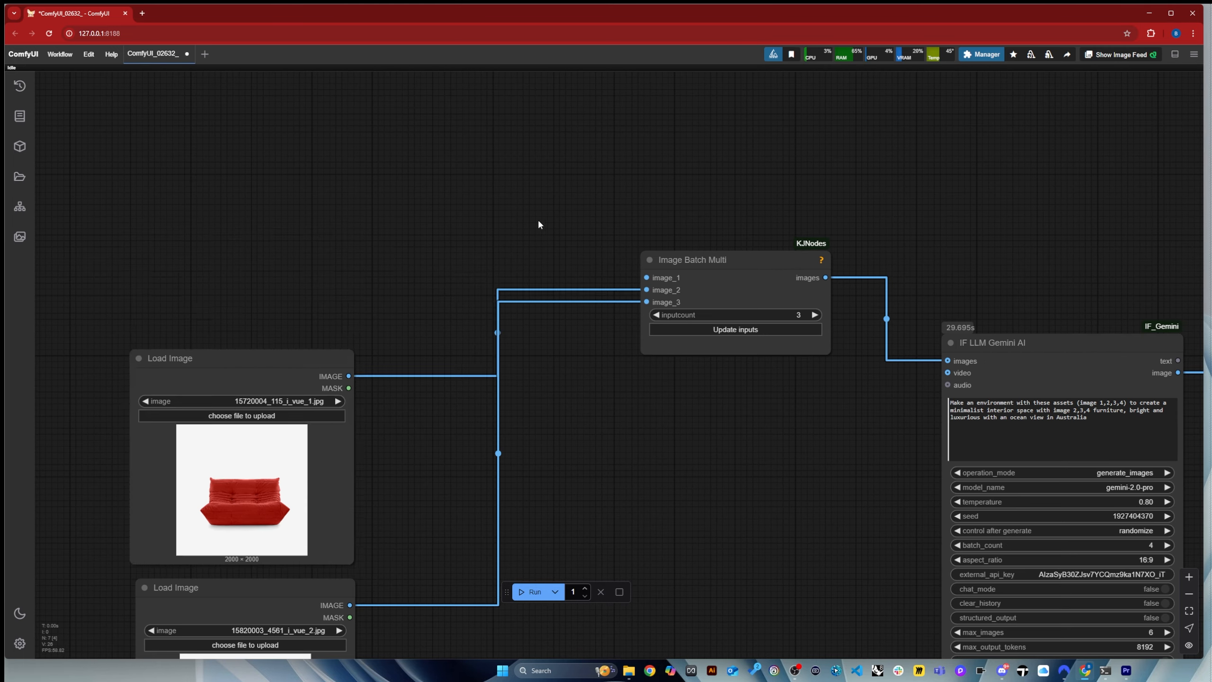
Connect the green sofa's Load Image to image_1 and rearrange the three Load Image nodes beside the batch node
left_click_drag(285, 382, 282, 216)
scroll(348, 210, "down", 4)
left_click_drag(355, 531, 507, 244)
left_click_drag(290, 528, 311, 78)
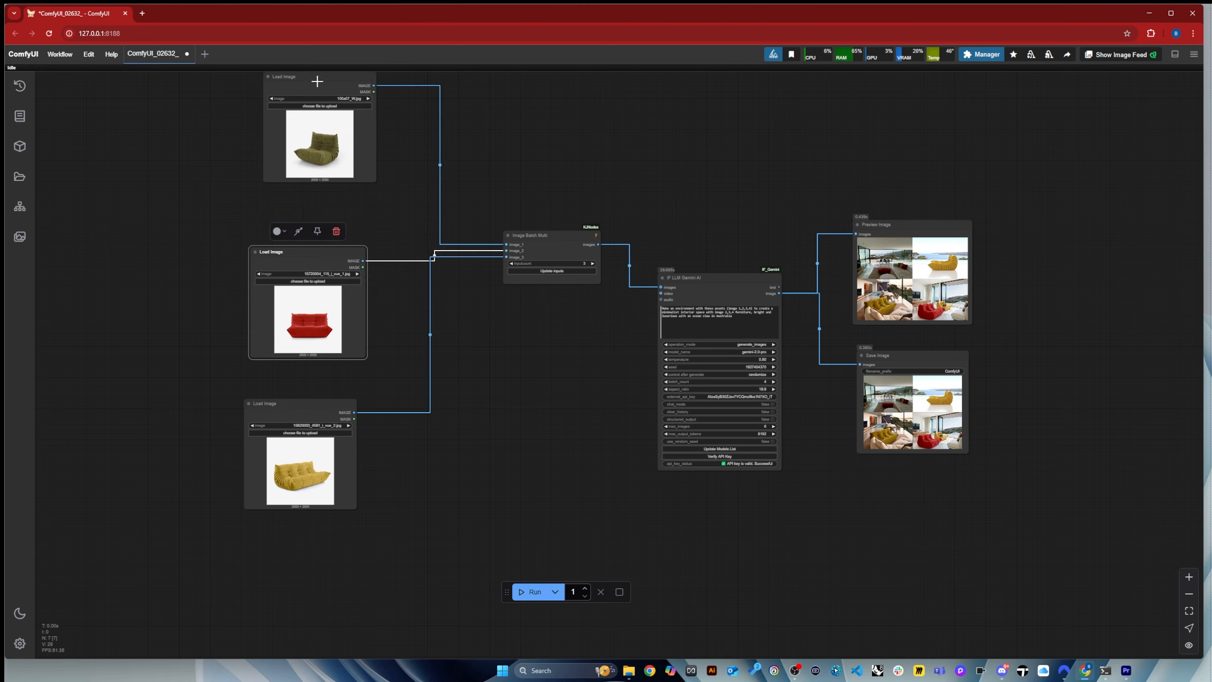
Edit the Gemini prompt so the assets read "image 1,2,3" and the furniture reference reads "image 1,2,3"
scroll(717, 279, "up", 5)
scroll(836, 323, "up", 4)
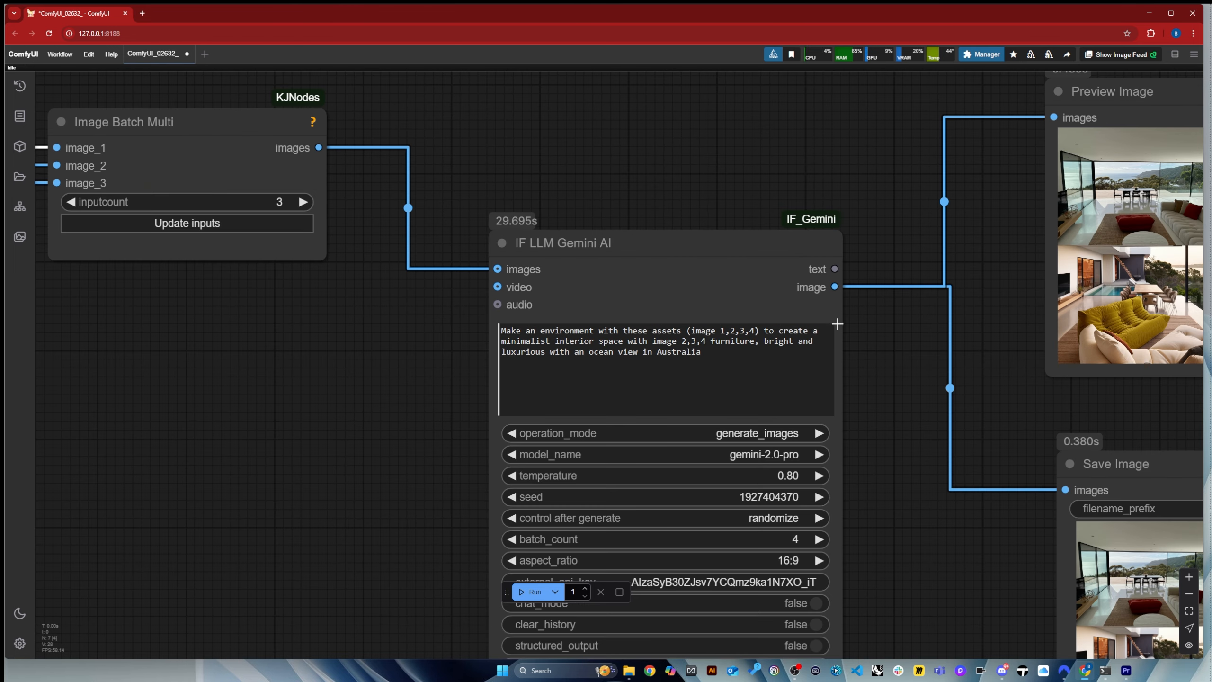
left_click(743, 330)
key("Delete")
key("Delete")
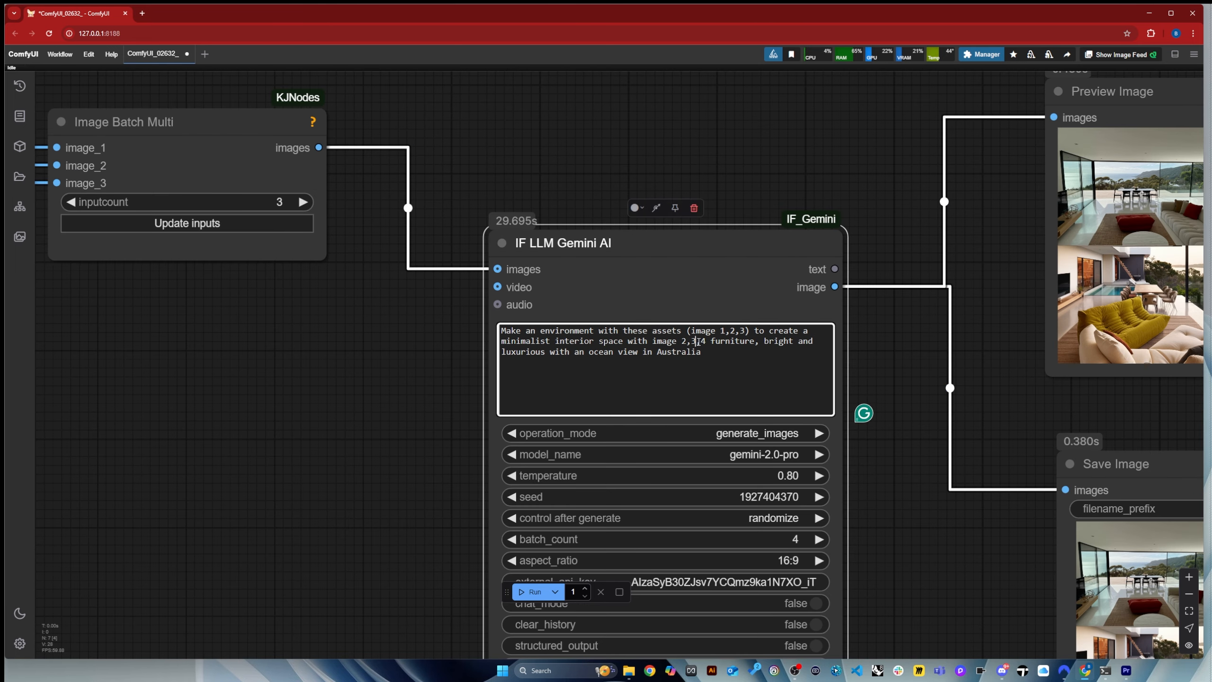
left_click(693, 342)
key("Delete")
key("Delete")
left_click(682, 342)
type("1,")
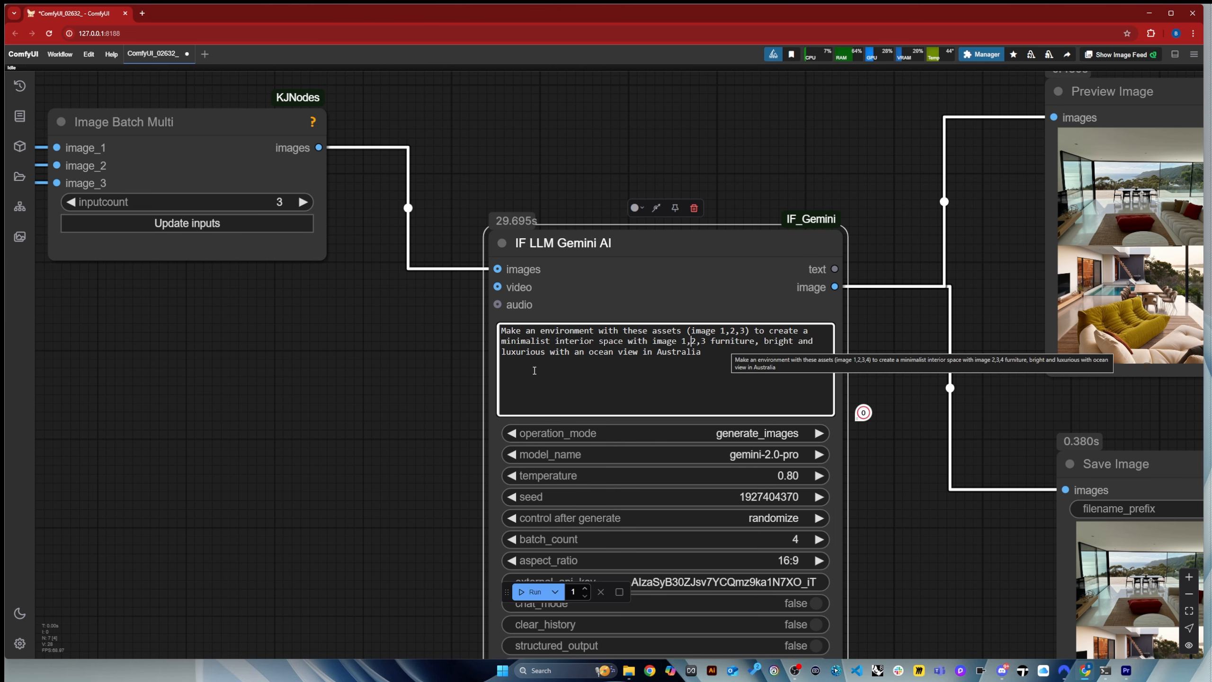
left_click(467, 394)
left_click(704, 356)
left_click(433, 380)
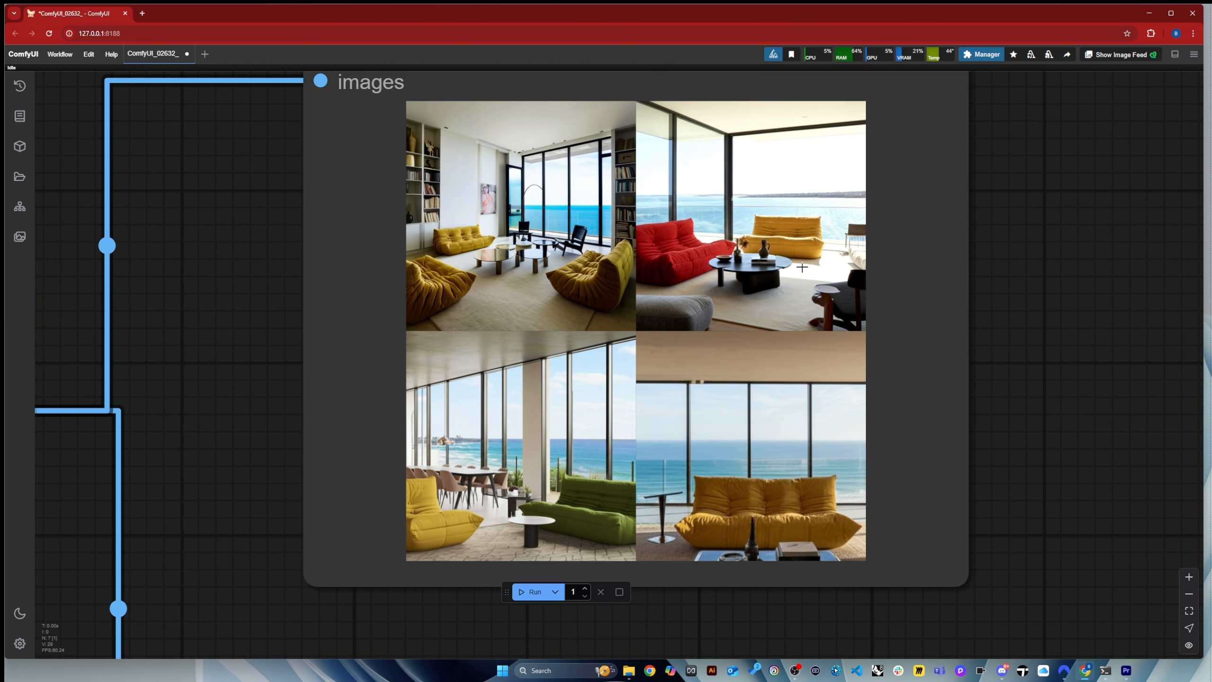
Check the batch generated from the three sofa images and run the workflow again
scroll(1065, 318, "up", 3)
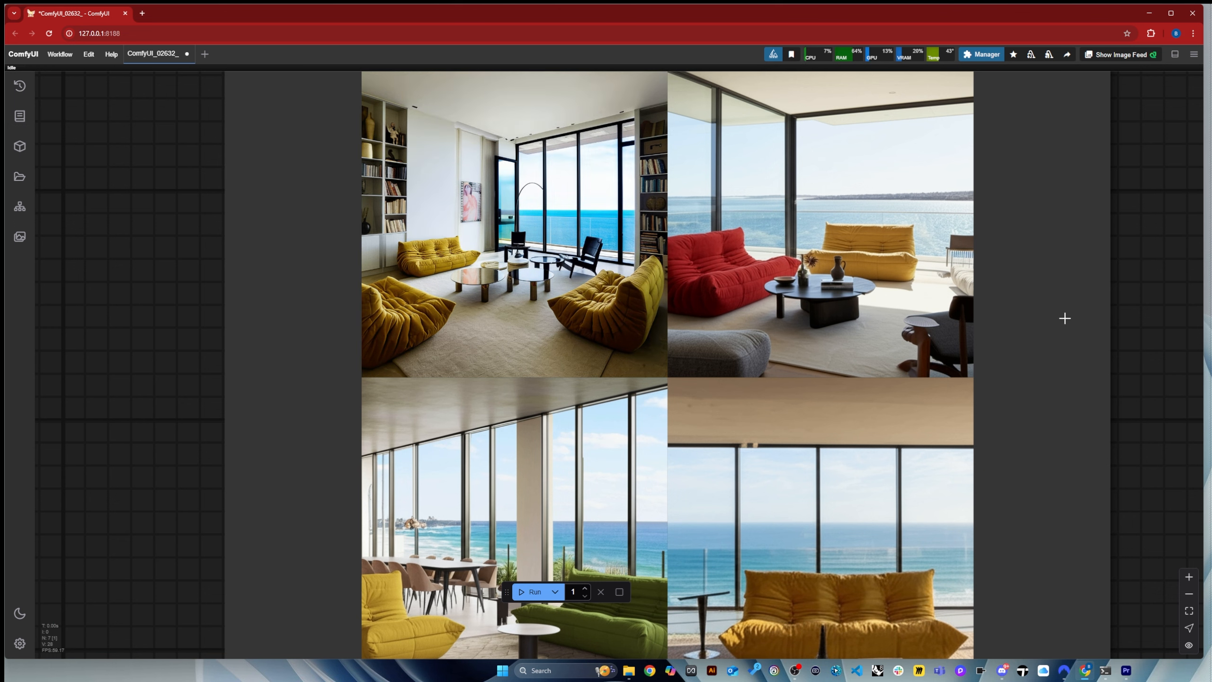
scroll(1039, 346, "down", 3)
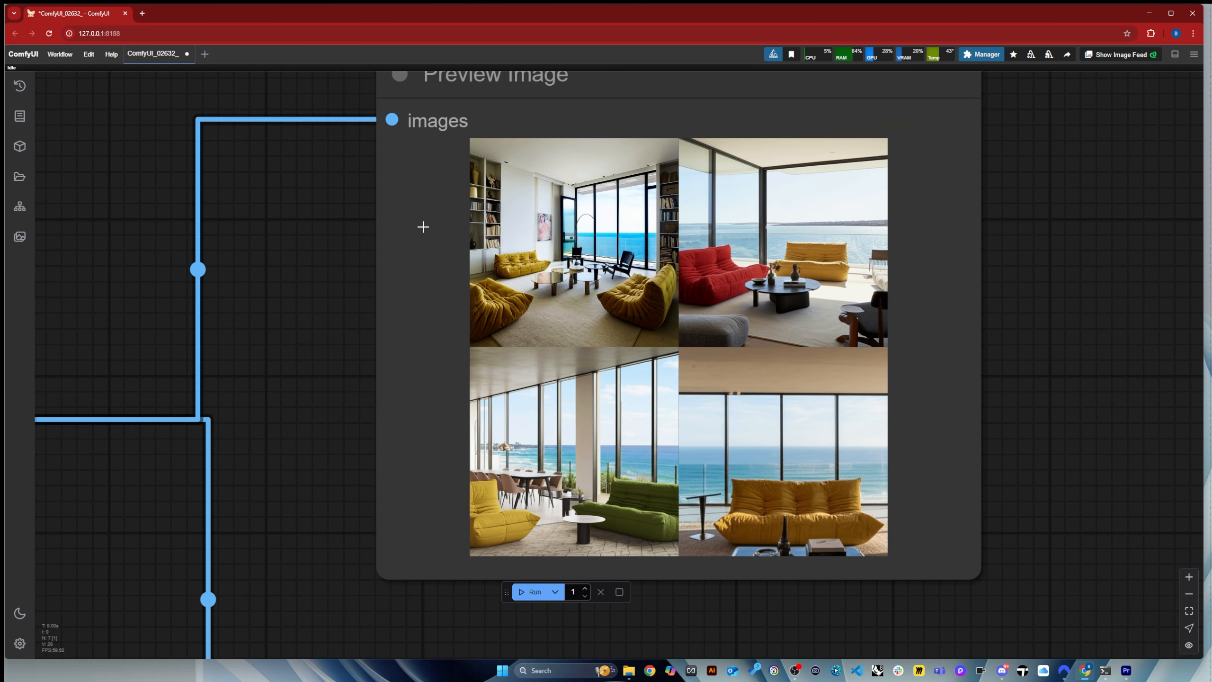
scroll(935, 567, "up", 2)
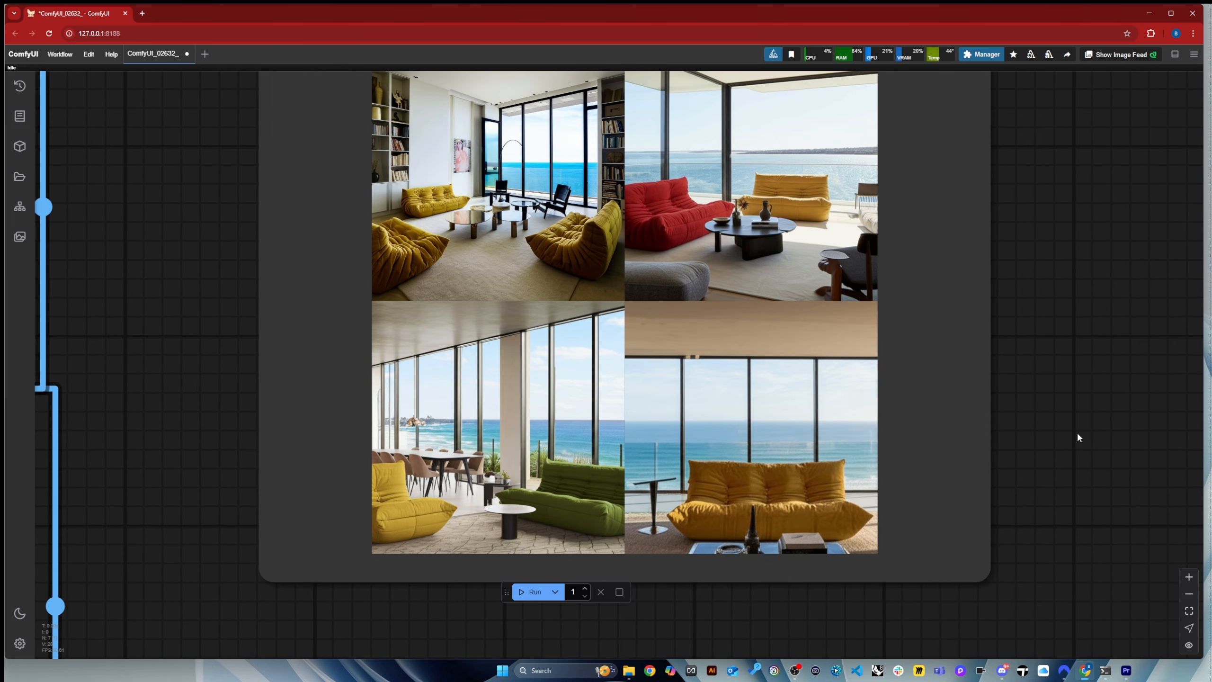
scroll(1080, 438, "down", 2)
left_click(531, 592)
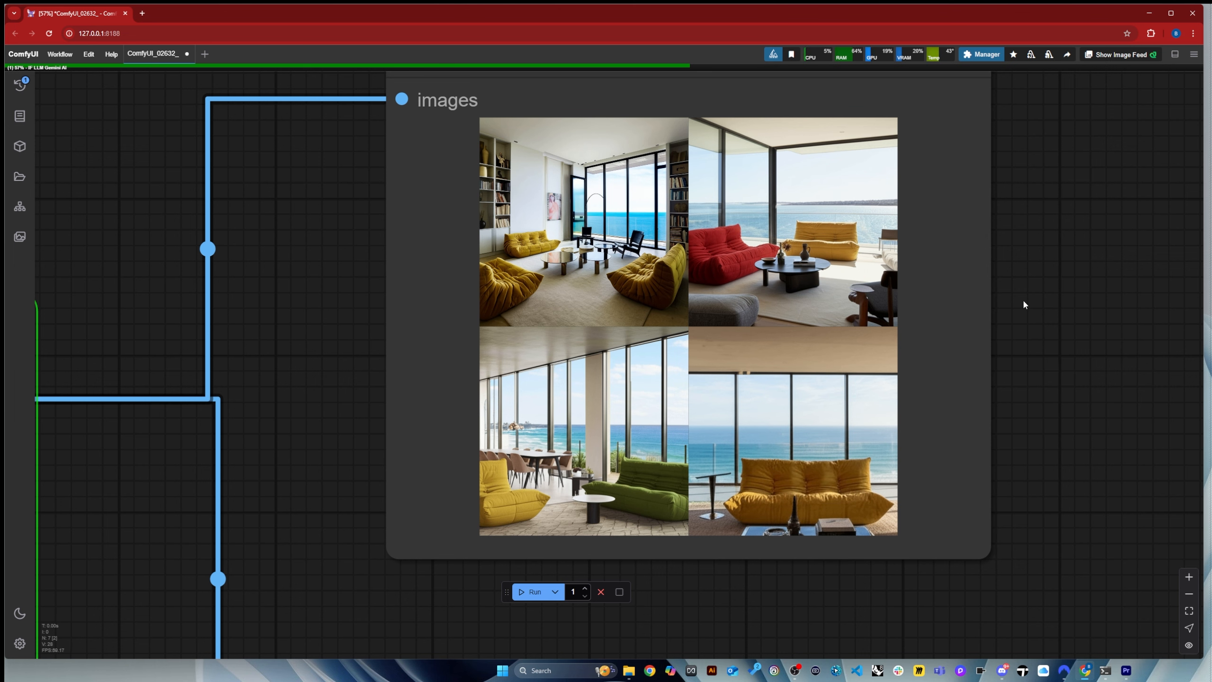
Look over the Preview Image node during and after the run, and run the workflow once more with the same prompt
scroll(992, 379, "down", 1)
scroll(966, 167, "up", 2)
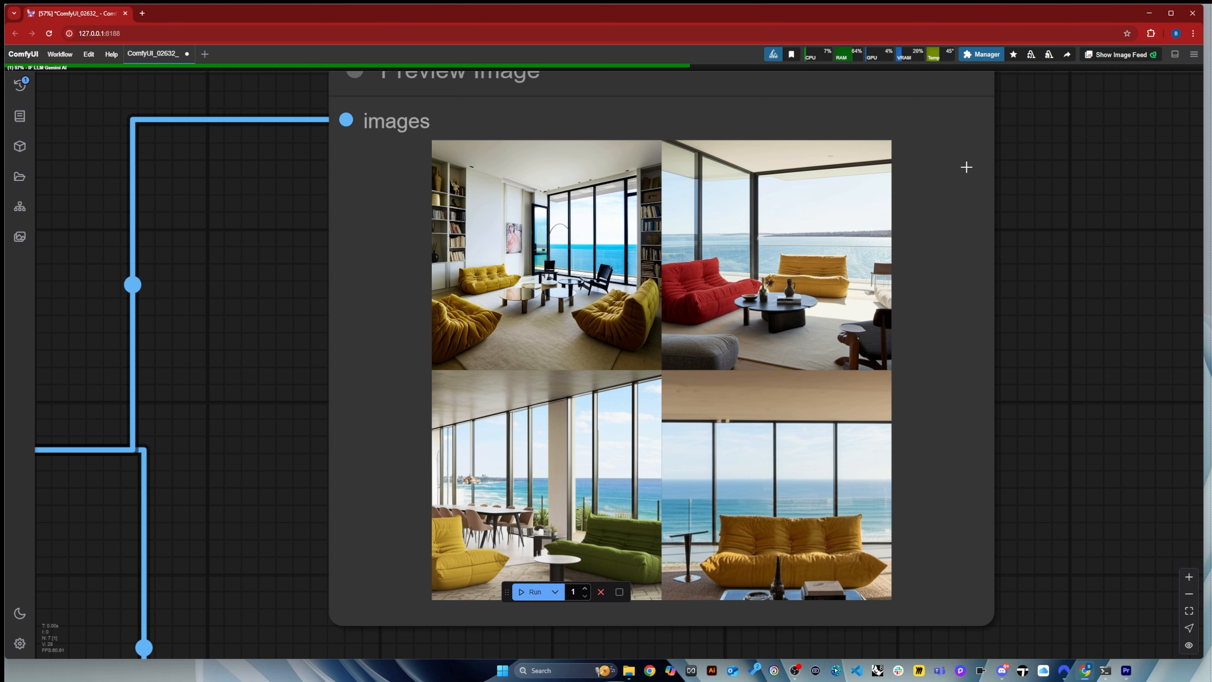
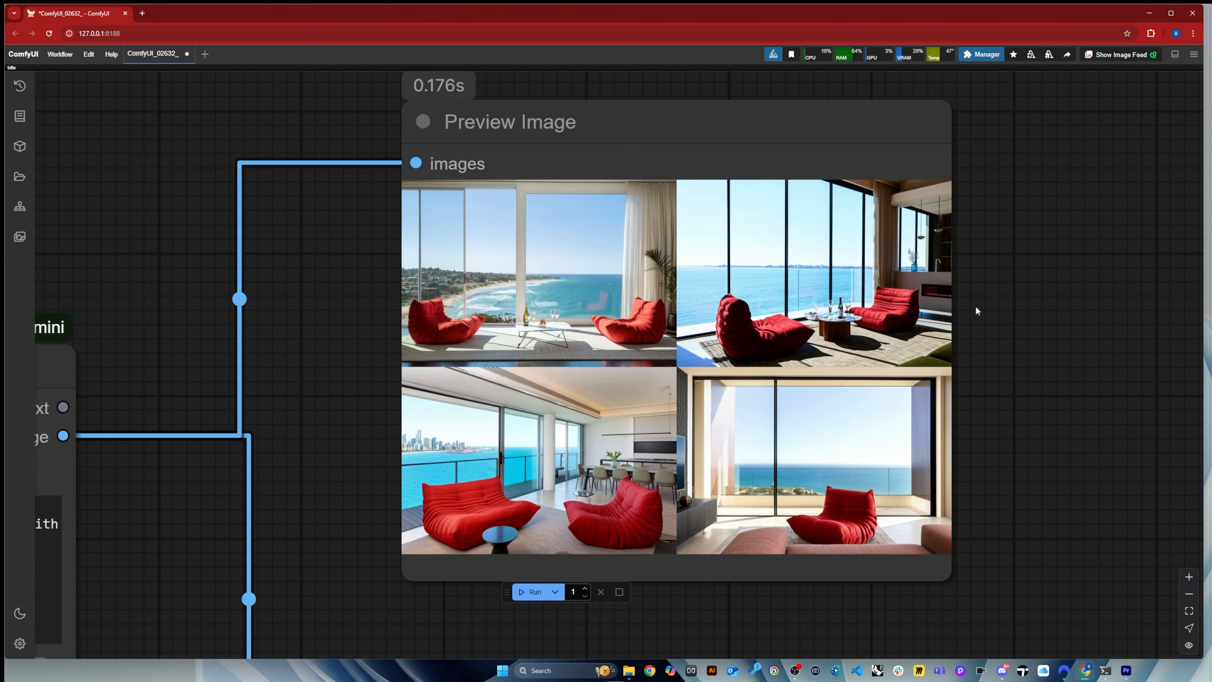
left_click(529, 591)
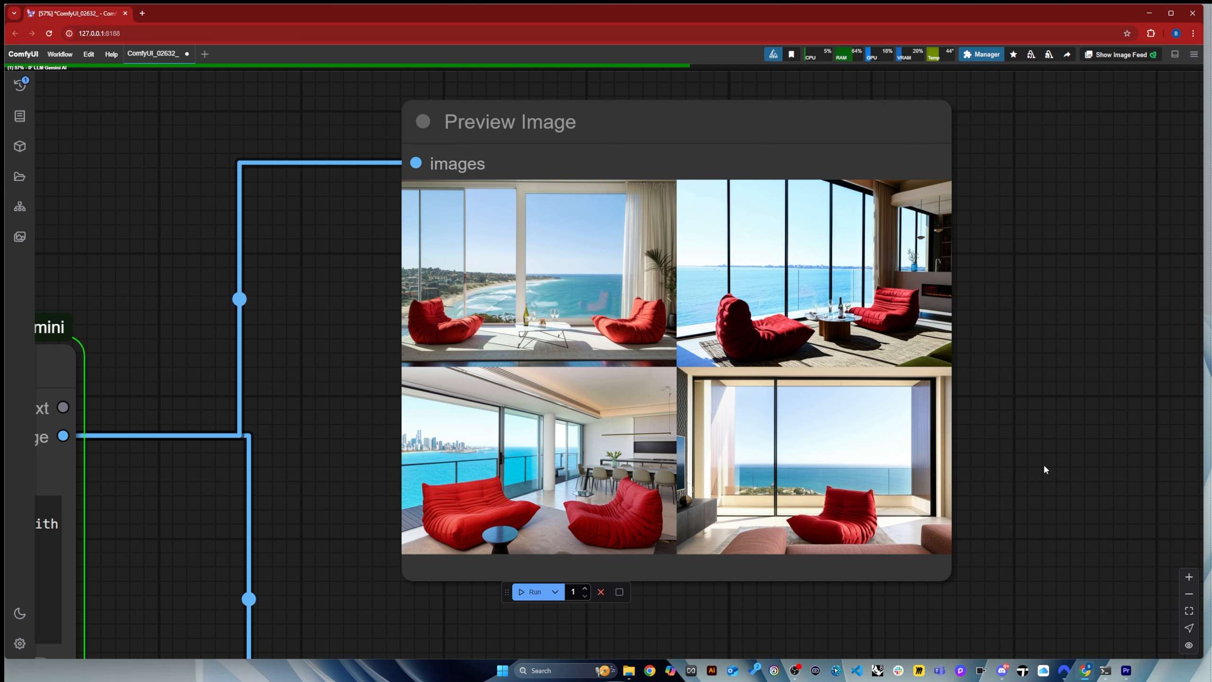
scroll(1044, 461, "down", 1)
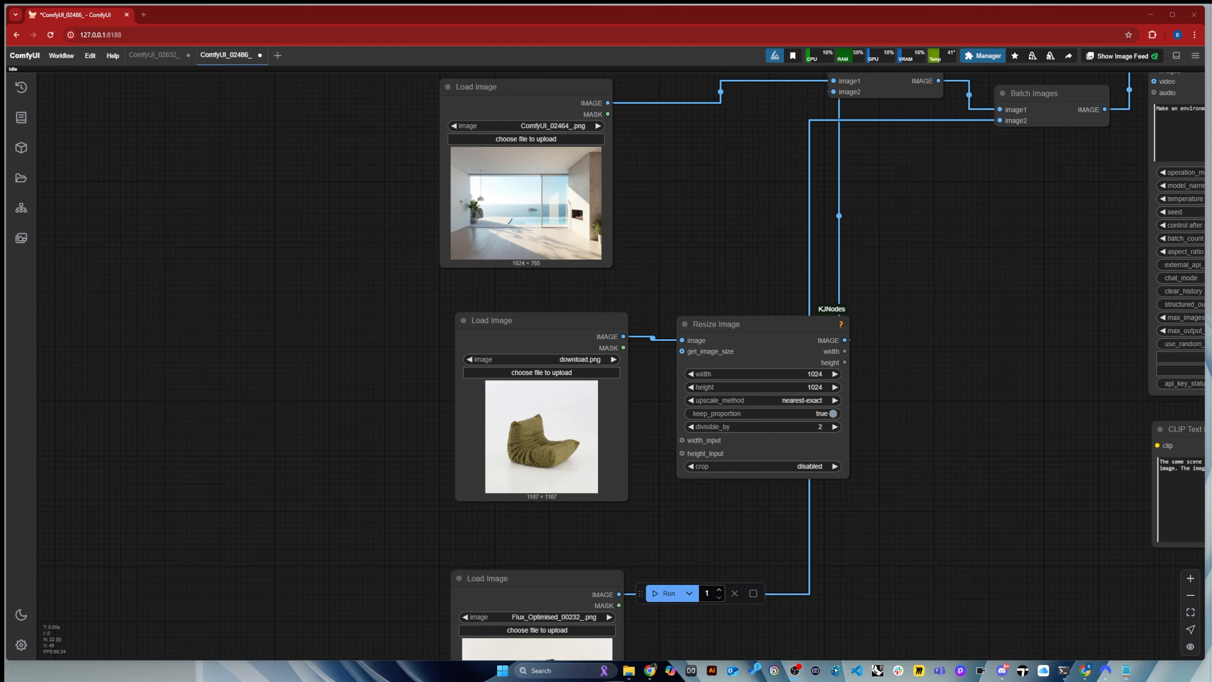
Examine the ComfyUI_02486_ workflow, from its room, green chair and couple images to the prompt "Make an environment with these assets"
scroll(482, 177, "up", 5)
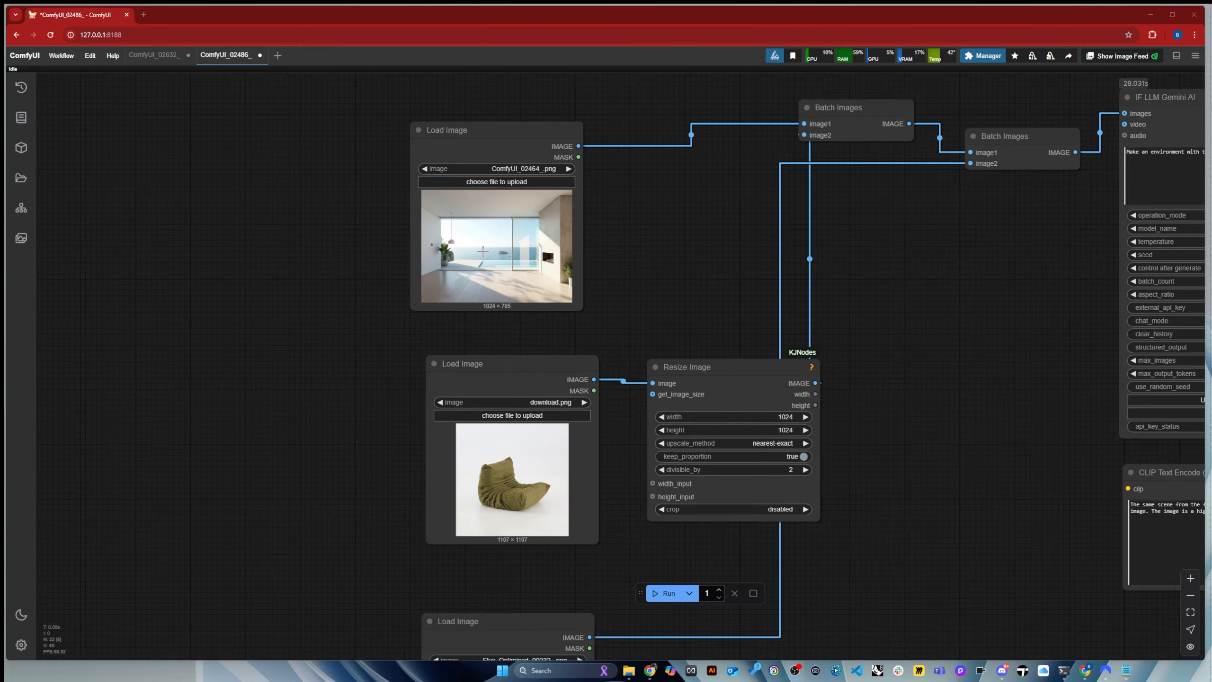
scroll(412, 166, "down", 6)
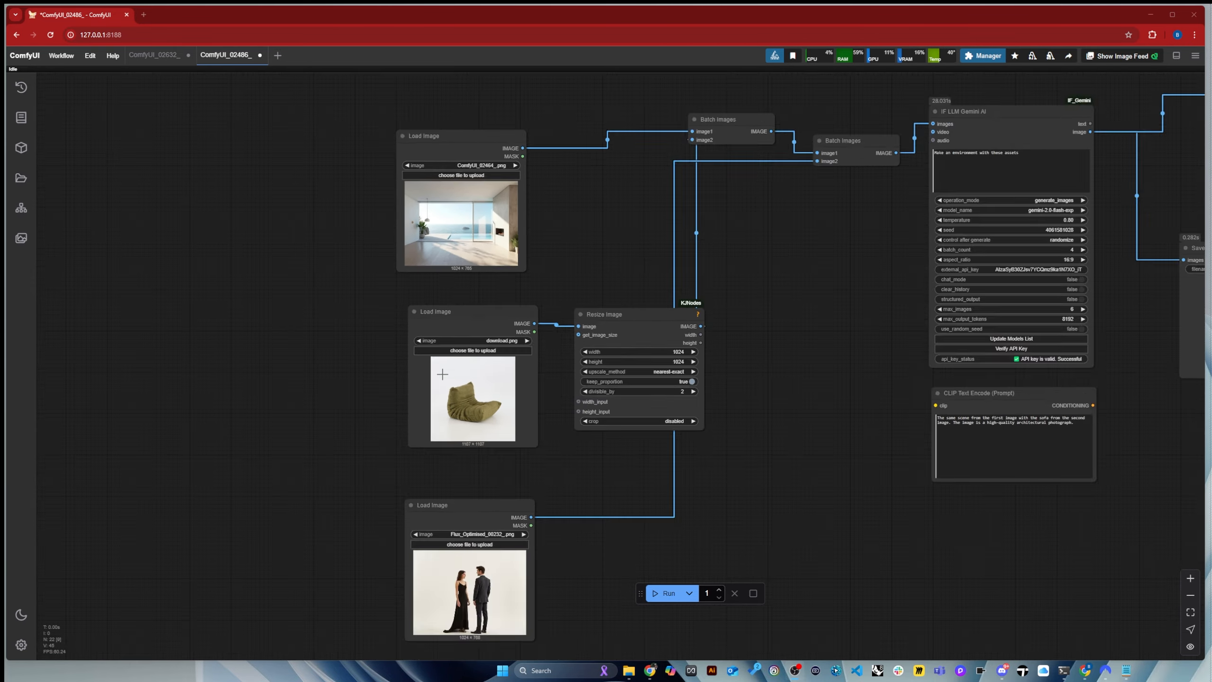
scroll(437, 371, "up", 3)
left_click_drag(384, 316, 321, 256)
scroll(319, 256, "down", 6)
scroll(857, 161, "up", 15)
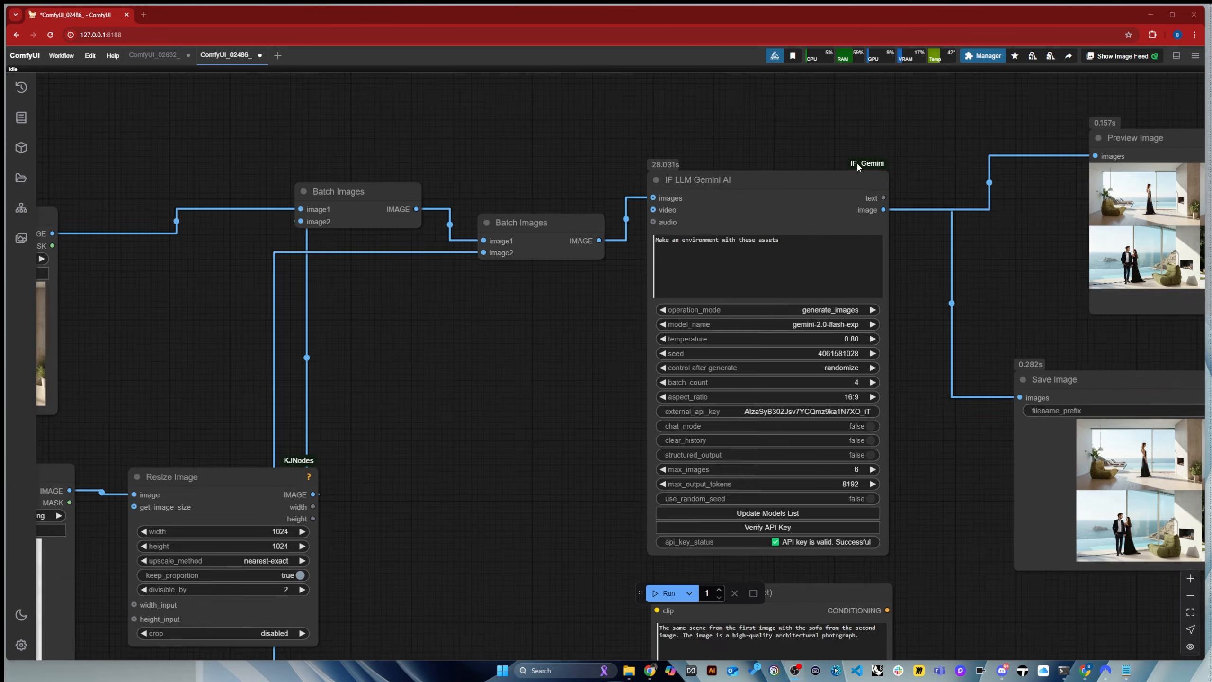
left_click_drag(743, 303, 461, 298)
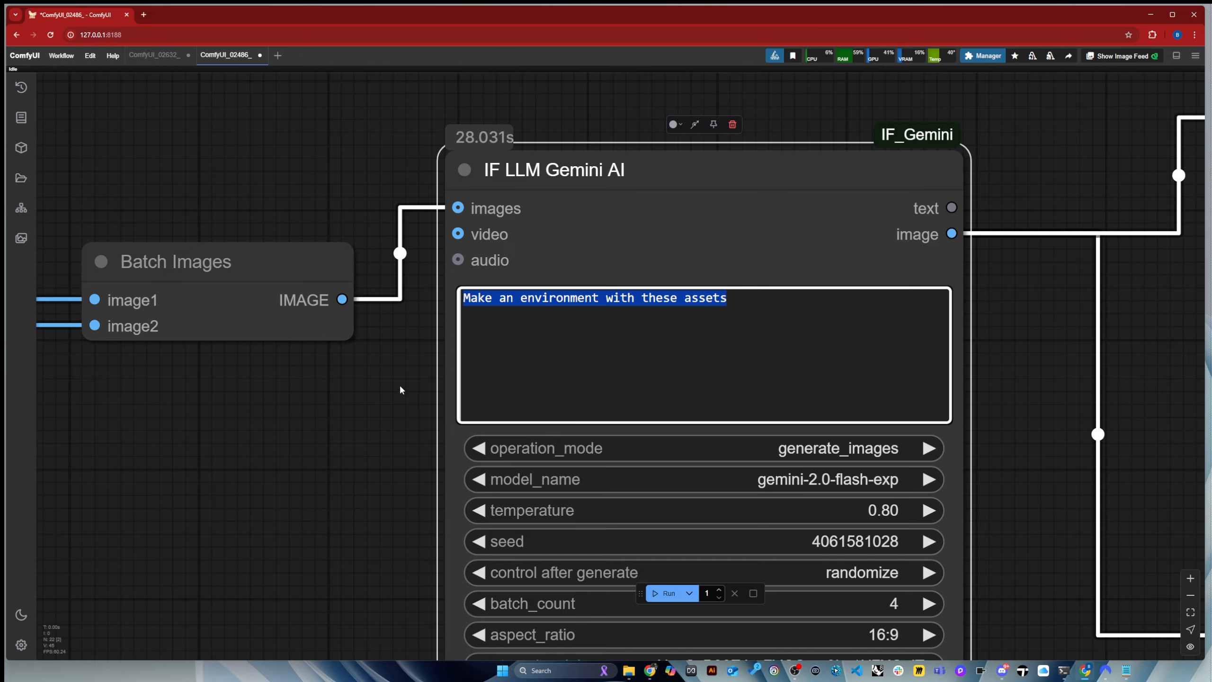
scroll(400, 388, "down", 7)
scroll(731, 356, "up", 7)
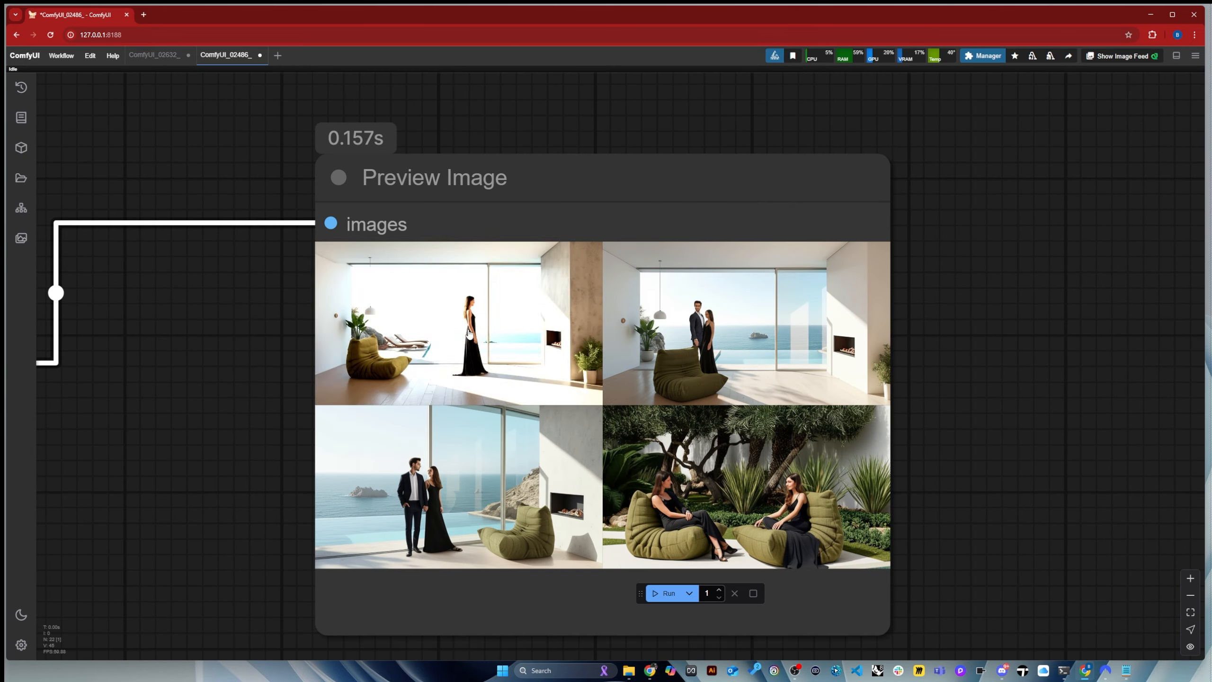
Go through the four enlarged scenes with the green chair and people in the Preview Image node, and return to the grid
left_click(458, 330)
left_click(859, 575)
left_click(859, 576)
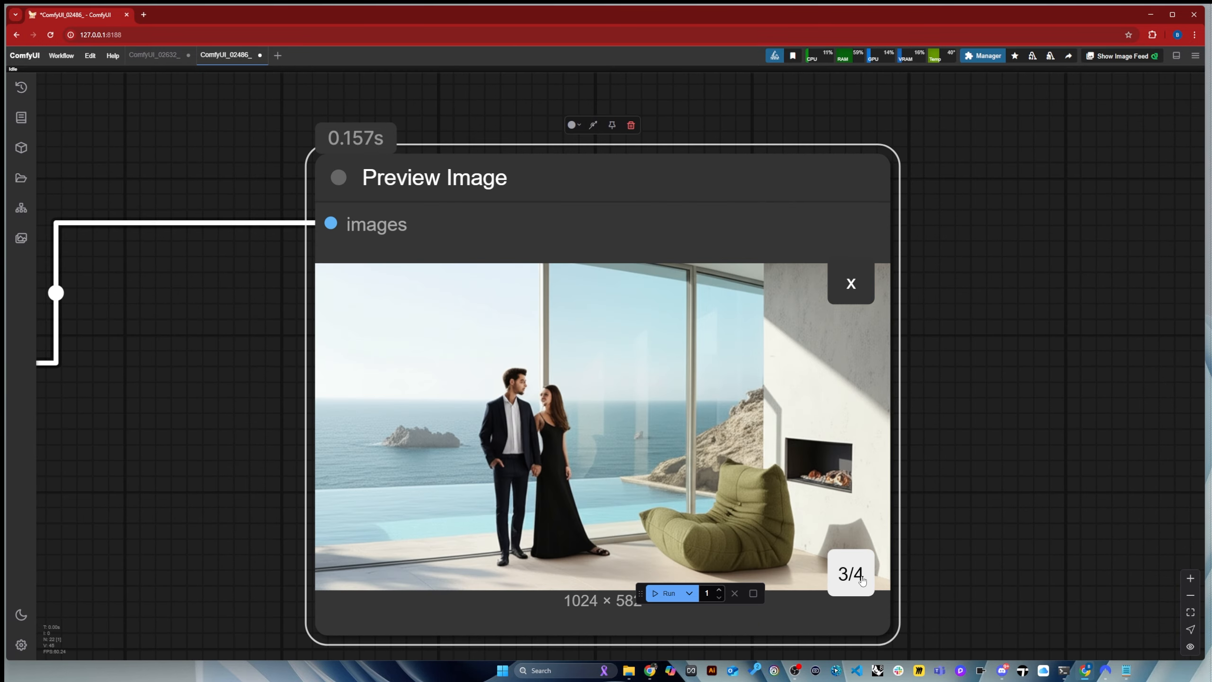
left_click(862, 579)
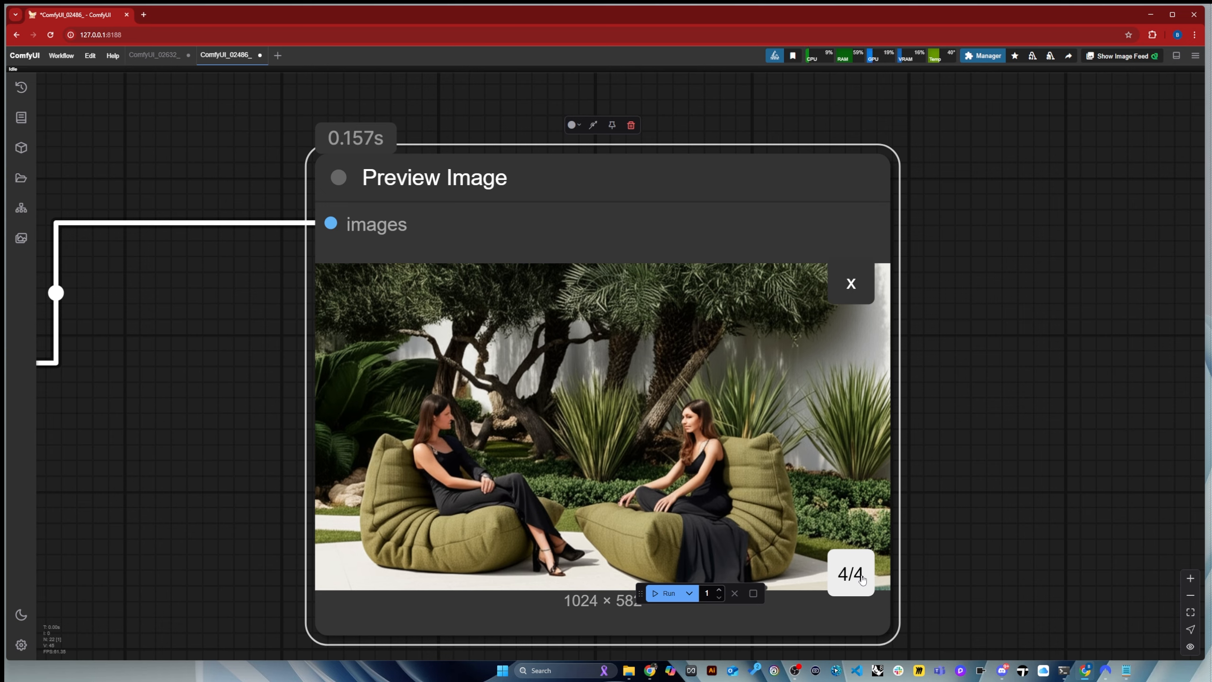
scroll(583, 176, "down", 8)
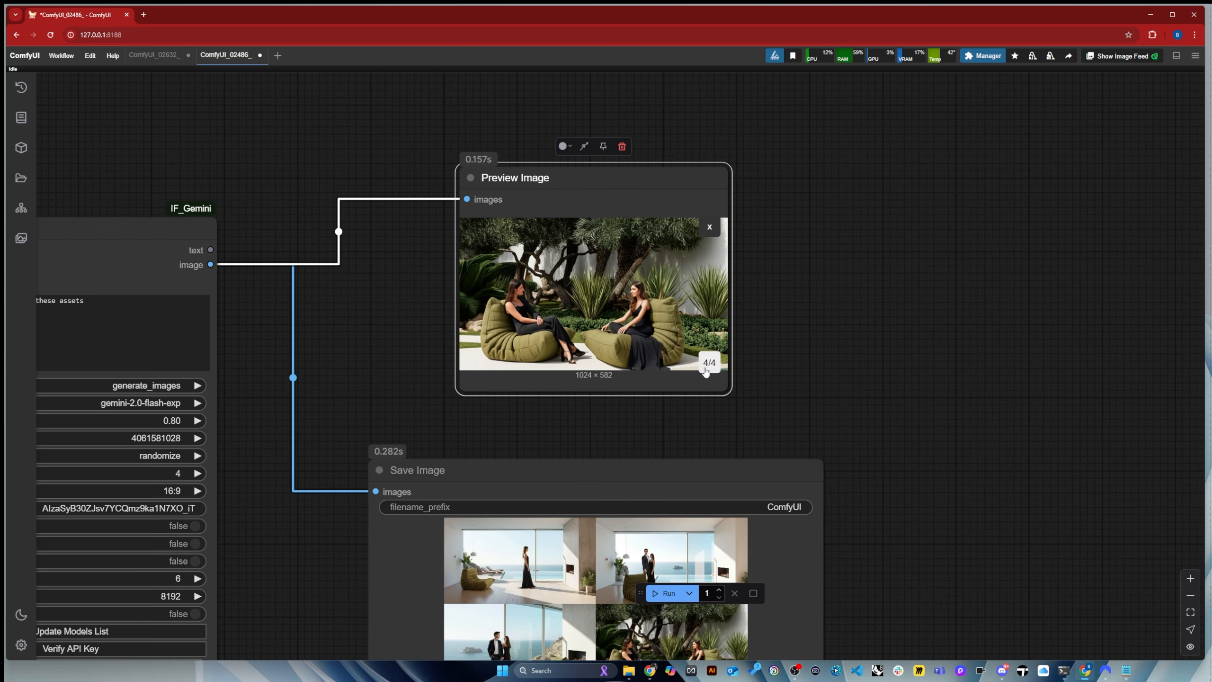
left_click(708, 366)
scroll(528, 225, "up", 15)
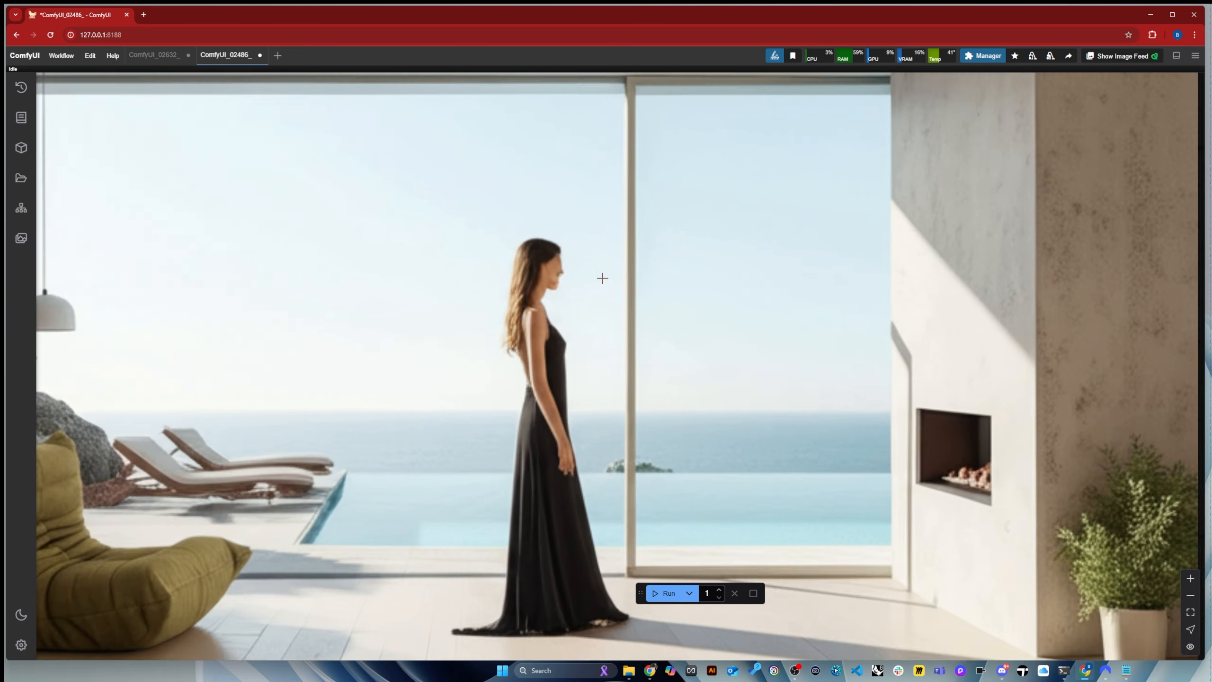
scroll(603, 278, "down", 5)
left_click(835, 519)
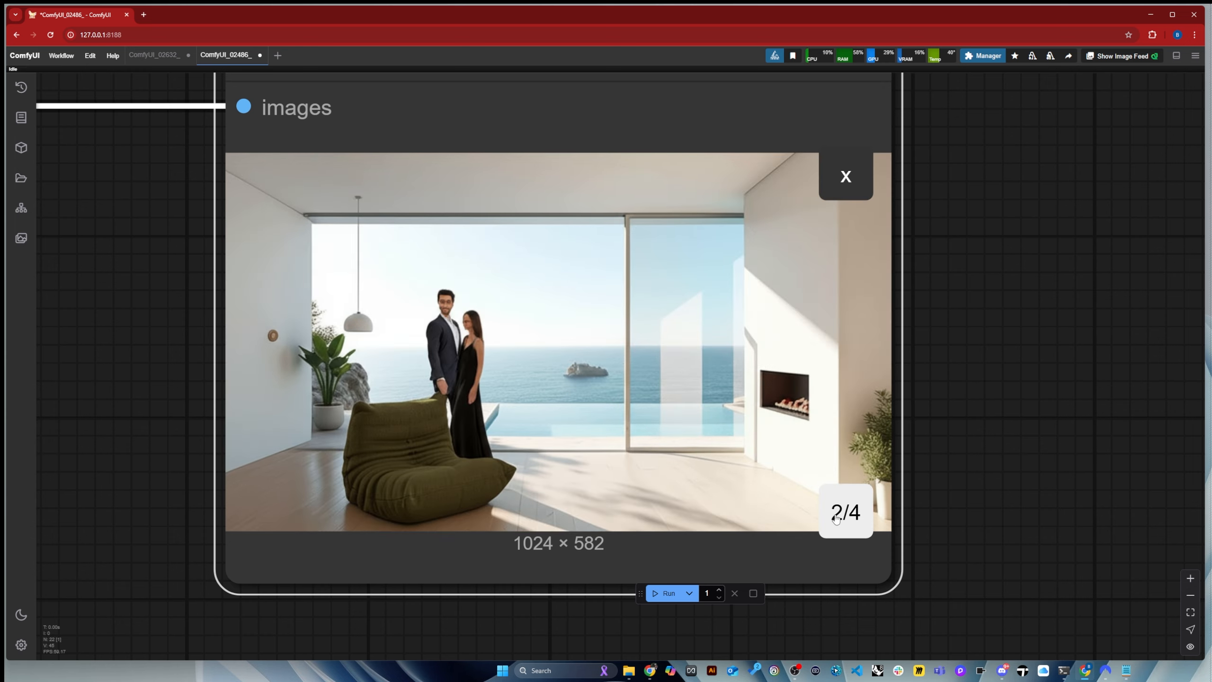
left_click(835, 519)
left_click(835, 519)
left_click(846, 176)
Inspect the next batch of green-chair interiors as a grid and one by one at enlarged size
scroll(958, 360, "up", 3)
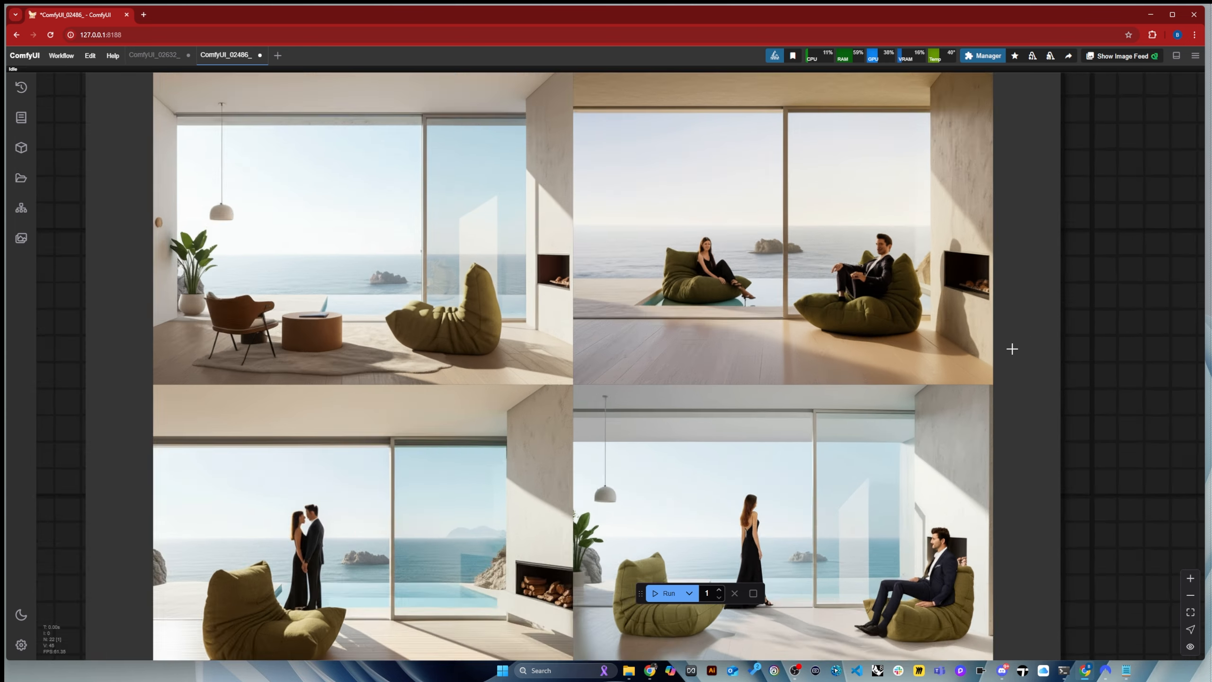
scroll(957, 360, "down", 2)
scroll(269, 285, "up", 4)
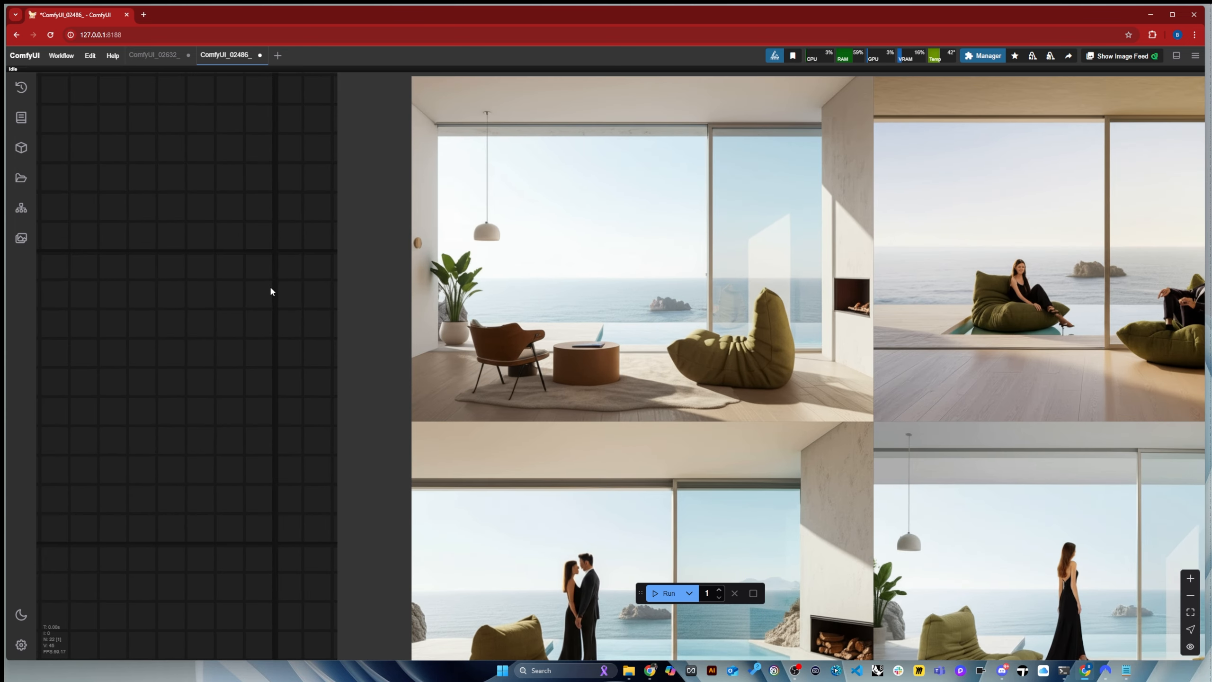
scroll(281, 292, "down", 4)
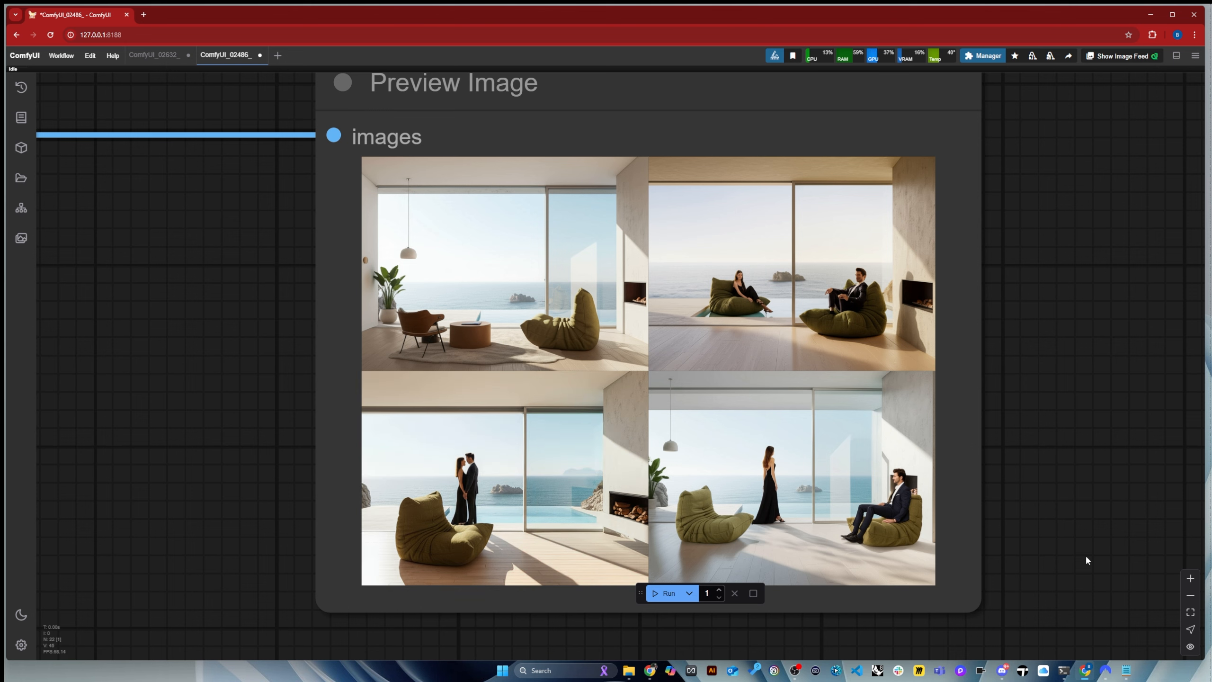
left_click(969, 549)
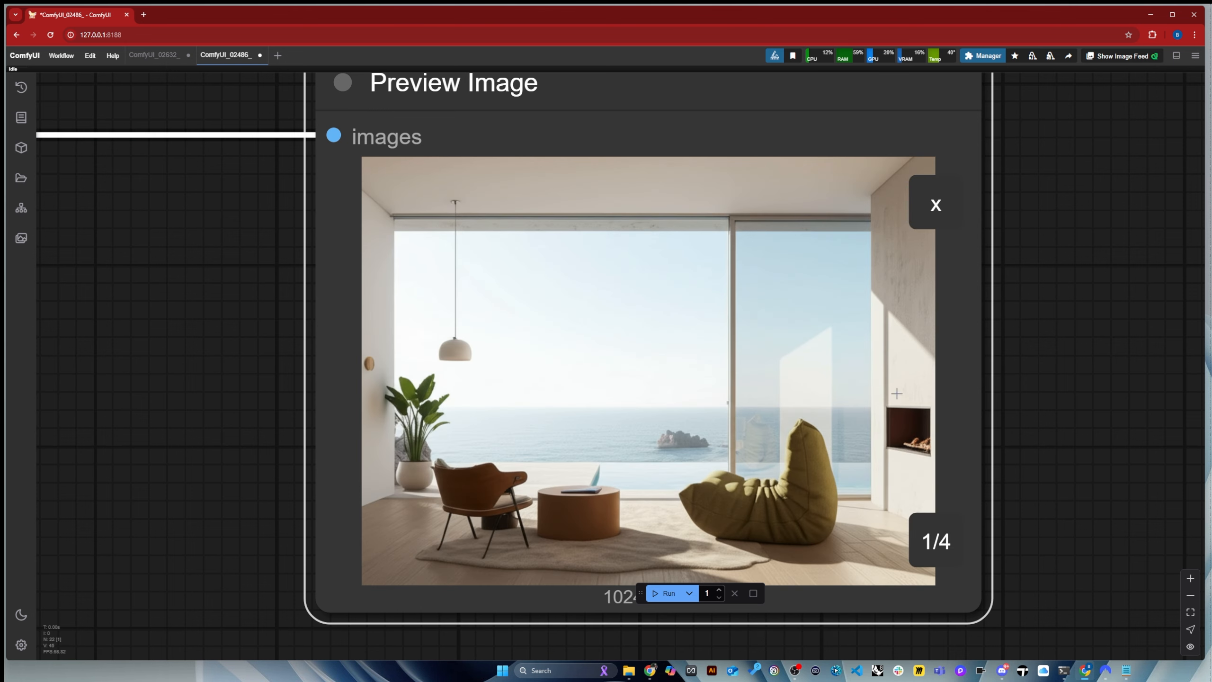
left_click(948, 547)
left_click(948, 547)
left_click(948, 547)
scroll(943, 542, "down", 3)
left_click(929, 525)
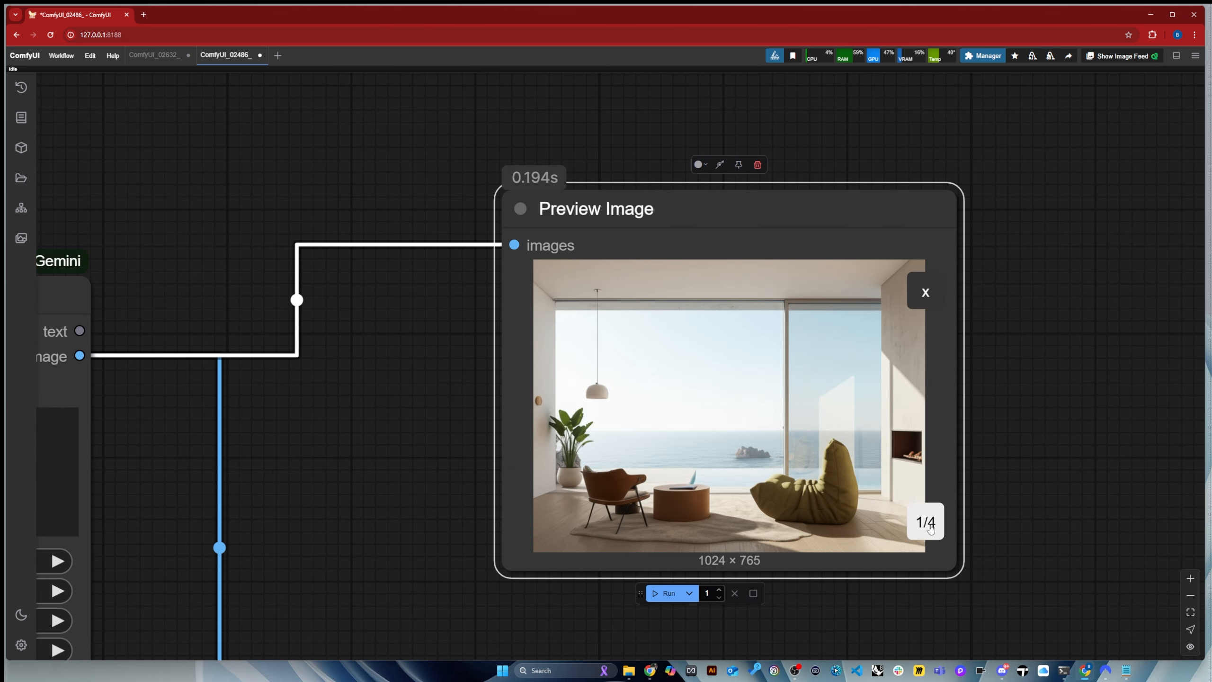
Load the red sofa image 15720004_115_i_vue_1 from the Sofa_Togo folder in place of the green chair and run the workflow
scroll(1001, 283, "down", 5)
scroll(1002, 282, "up", 2)
scroll(1002, 282, "down", 10)
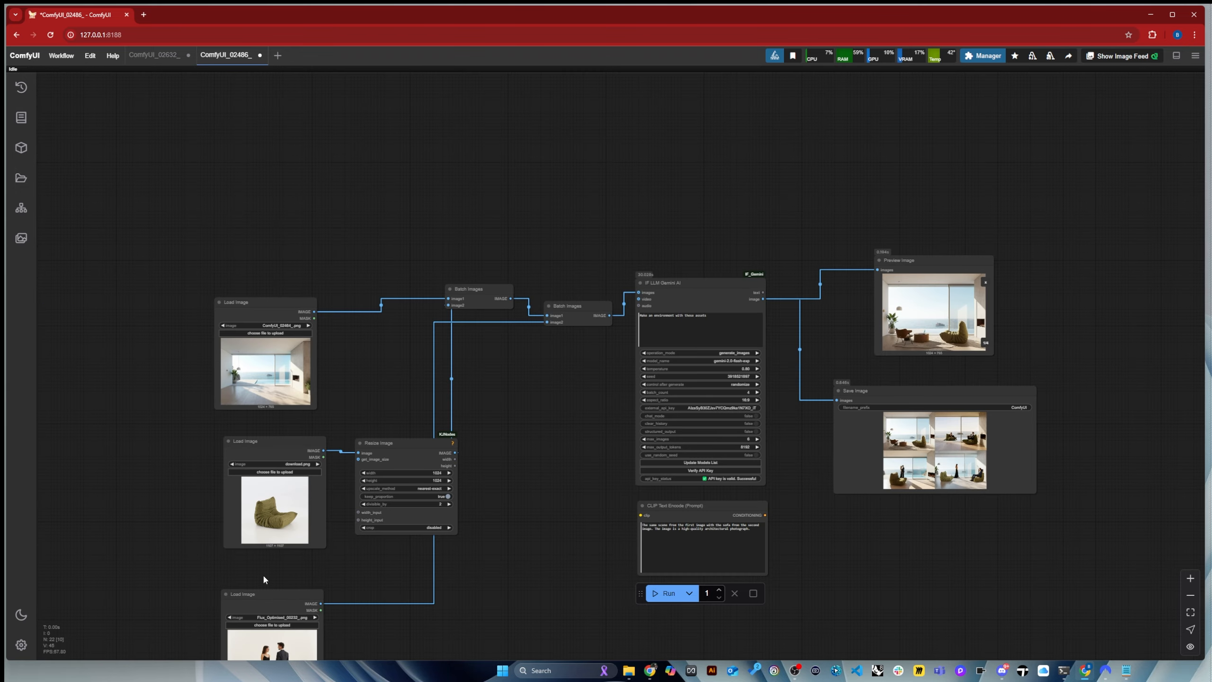
scroll(264, 579, "up", 10)
left_click(344, 298)
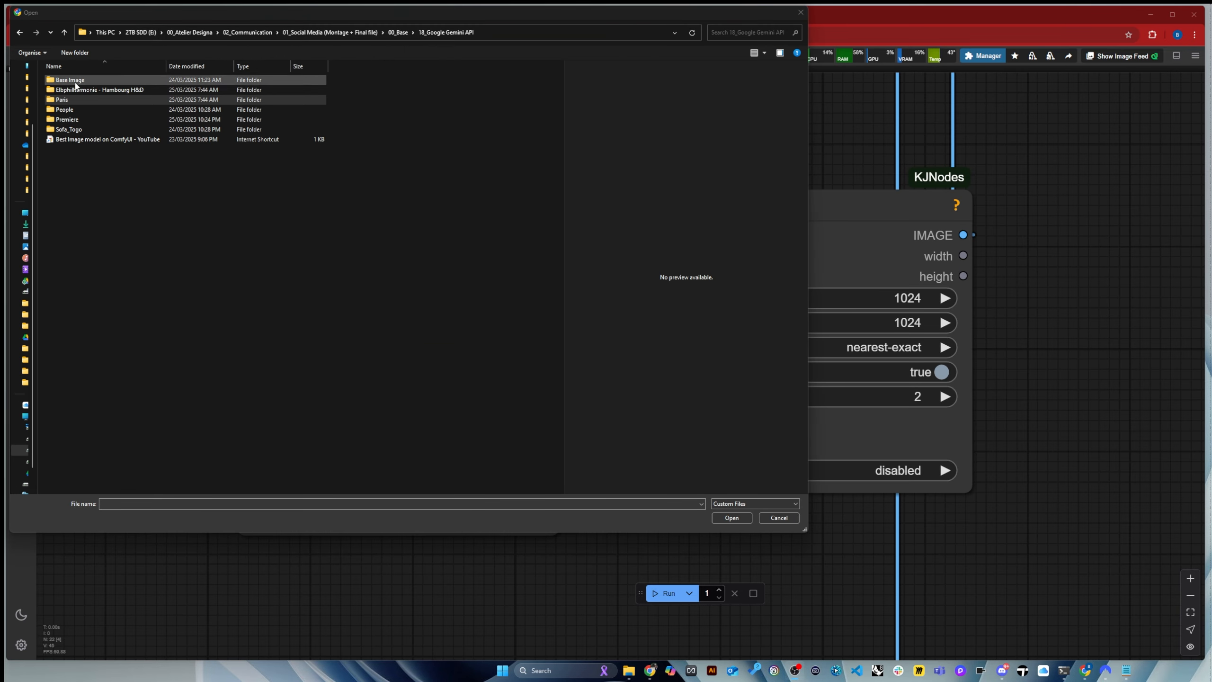
left_click(69, 129)
double_click(69, 129)
left_click(121, 89)
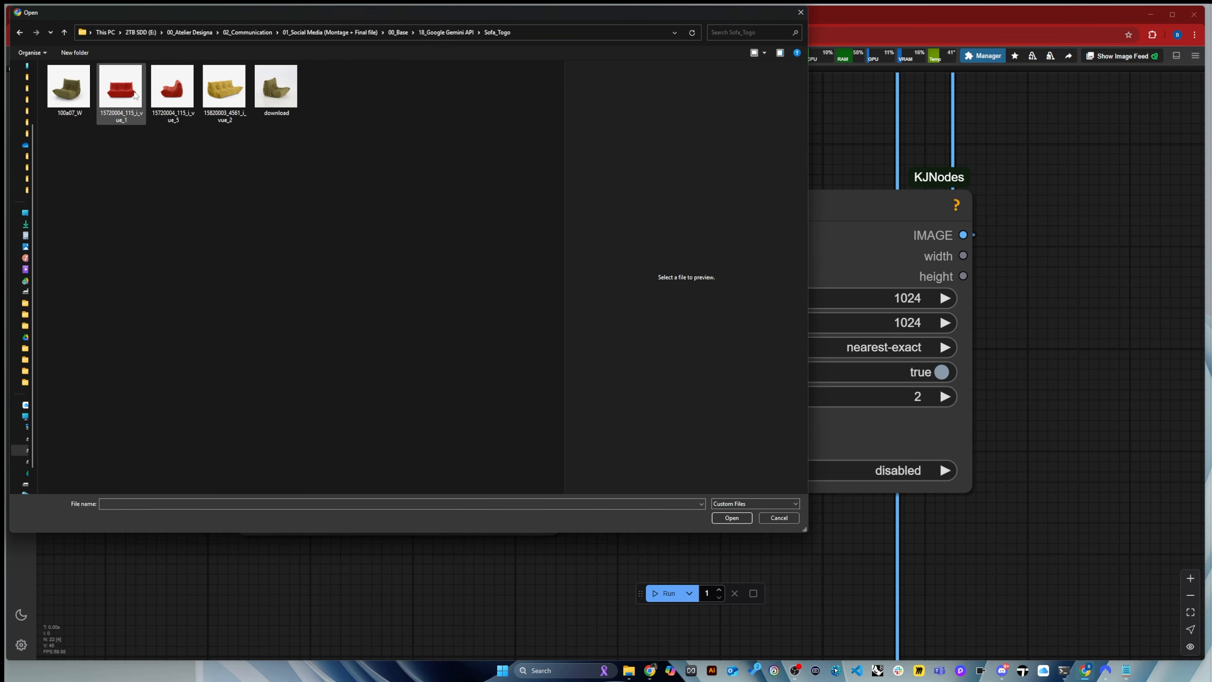
left_click(730, 518)
scroll(275, 581, "down", 6)
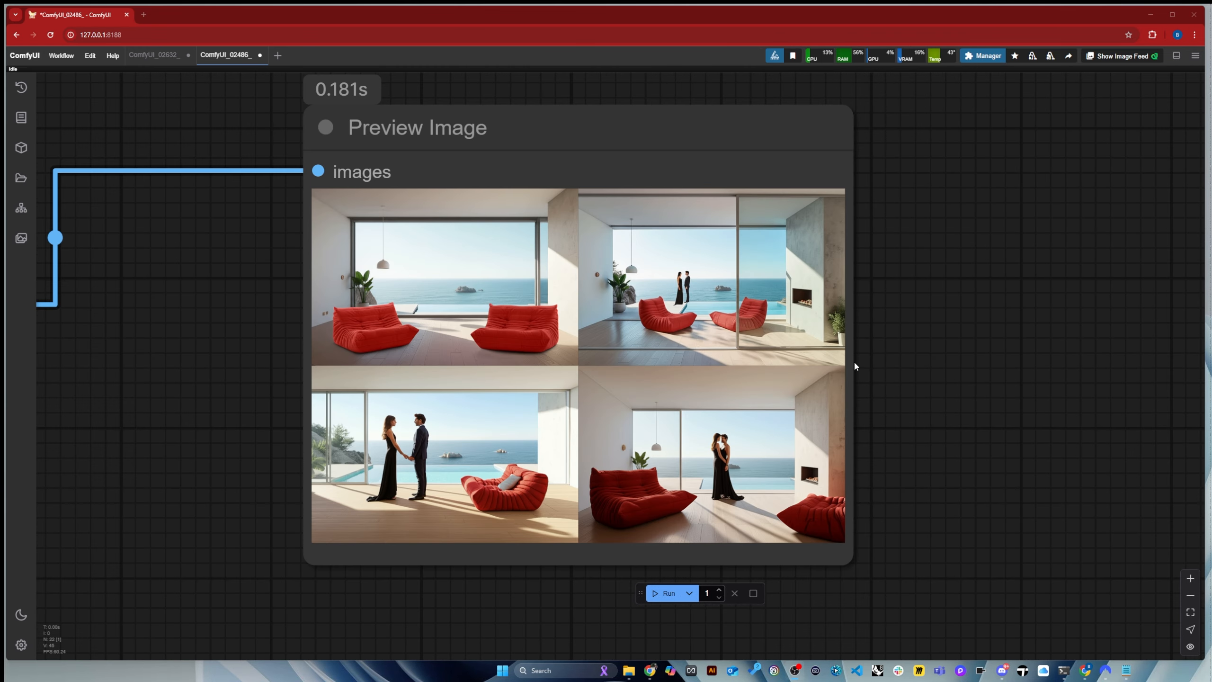
Examine the four red-sofa interiors in the Preview Image node, comparing the sofas and the couple in each
scroll(893, 401, "up", 5)
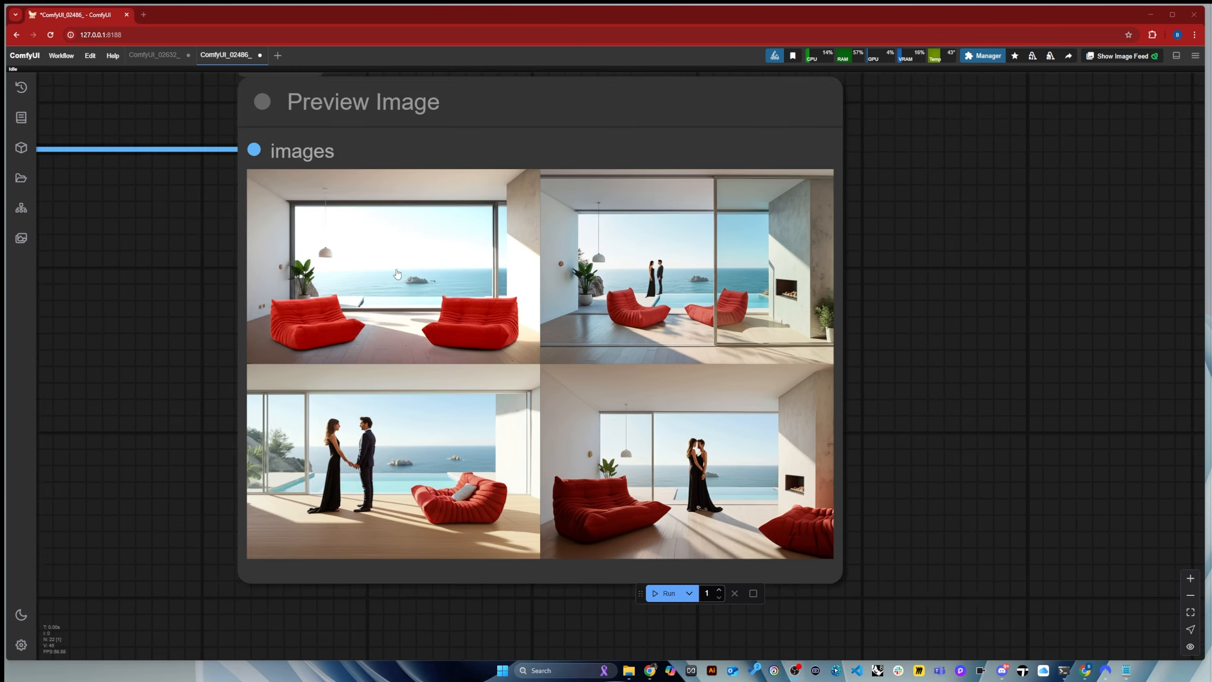
scroll(678, 230, "up", 1)
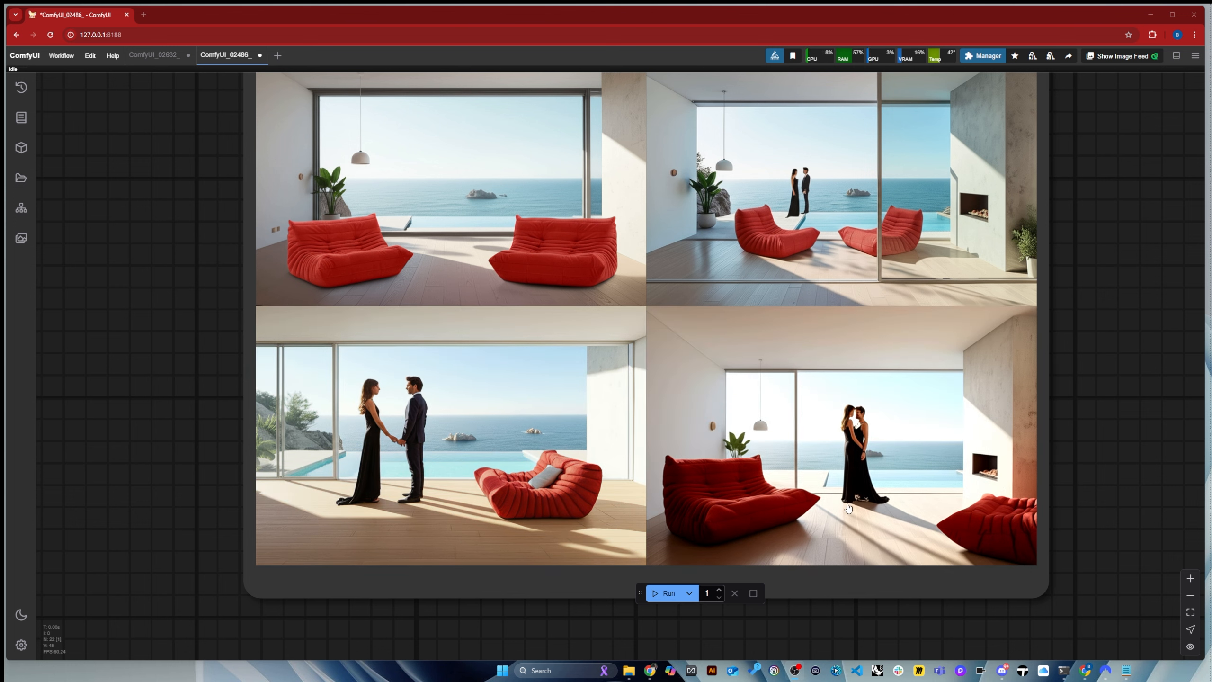
scroll(663, 505, "down", 1)
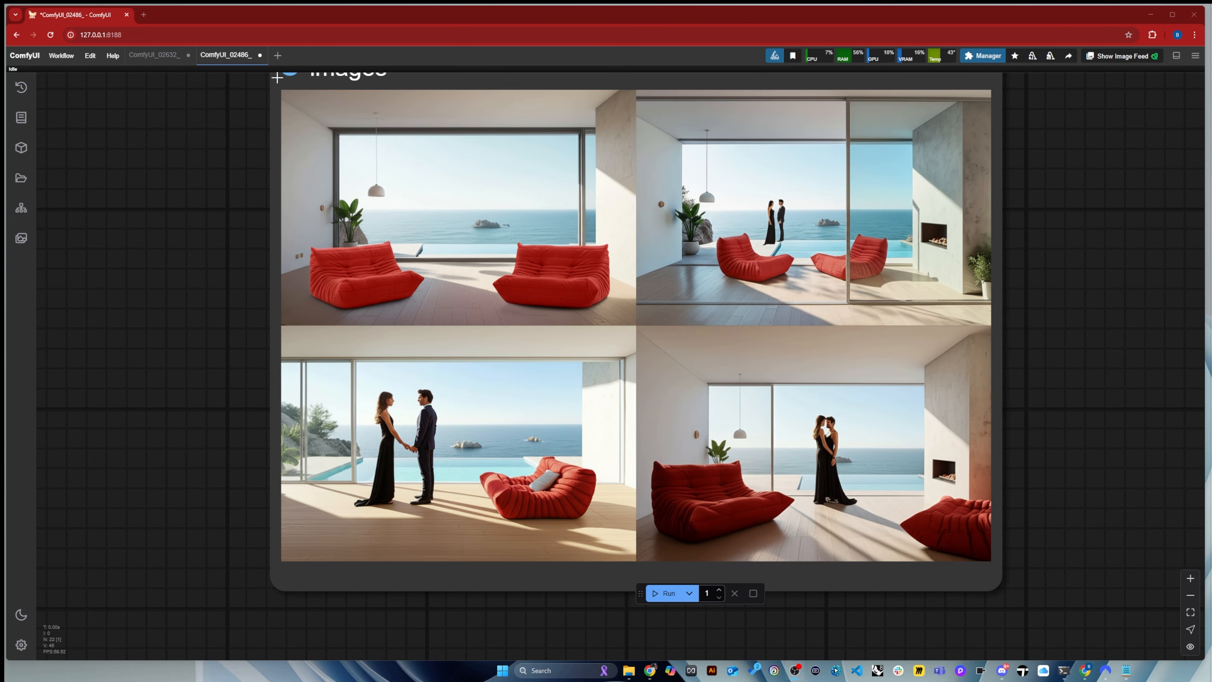
scroll(206, 163, "up", 2)
scroll(573, 181, "down", 1)
scroll(928, 187, "up", 3)
scroll(920, 187, "down", 7)
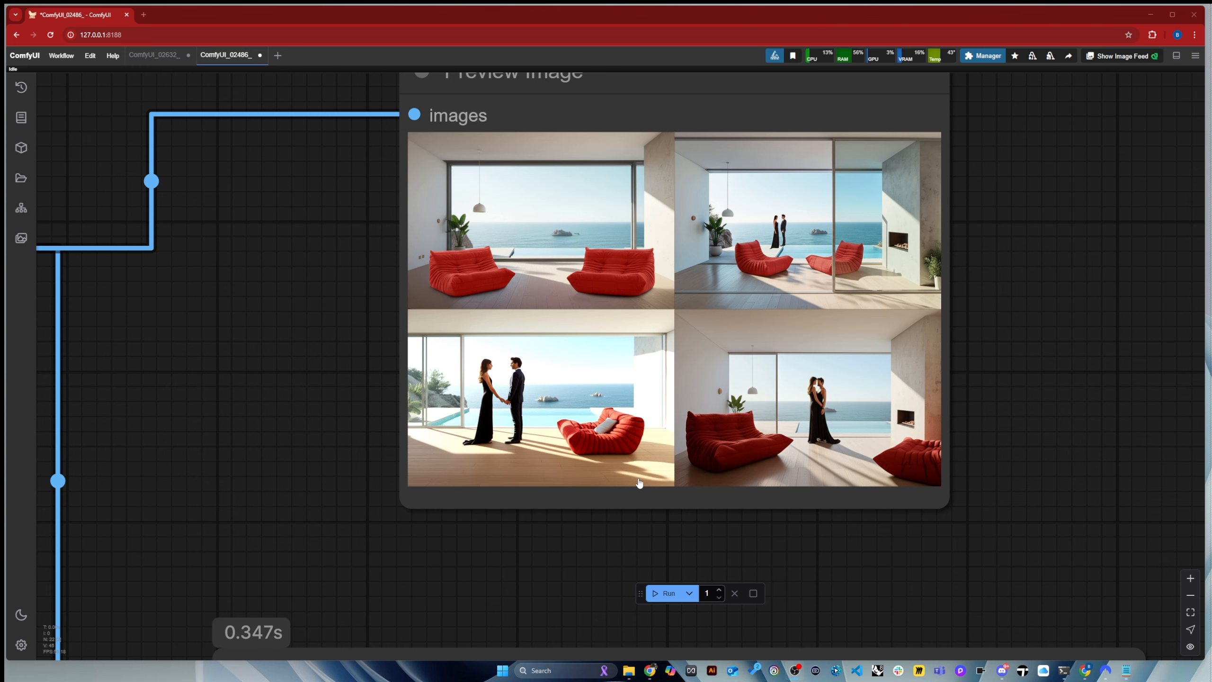
scroll(941, 406, "up", 2)
scroll(1009, 463, "down", 1)
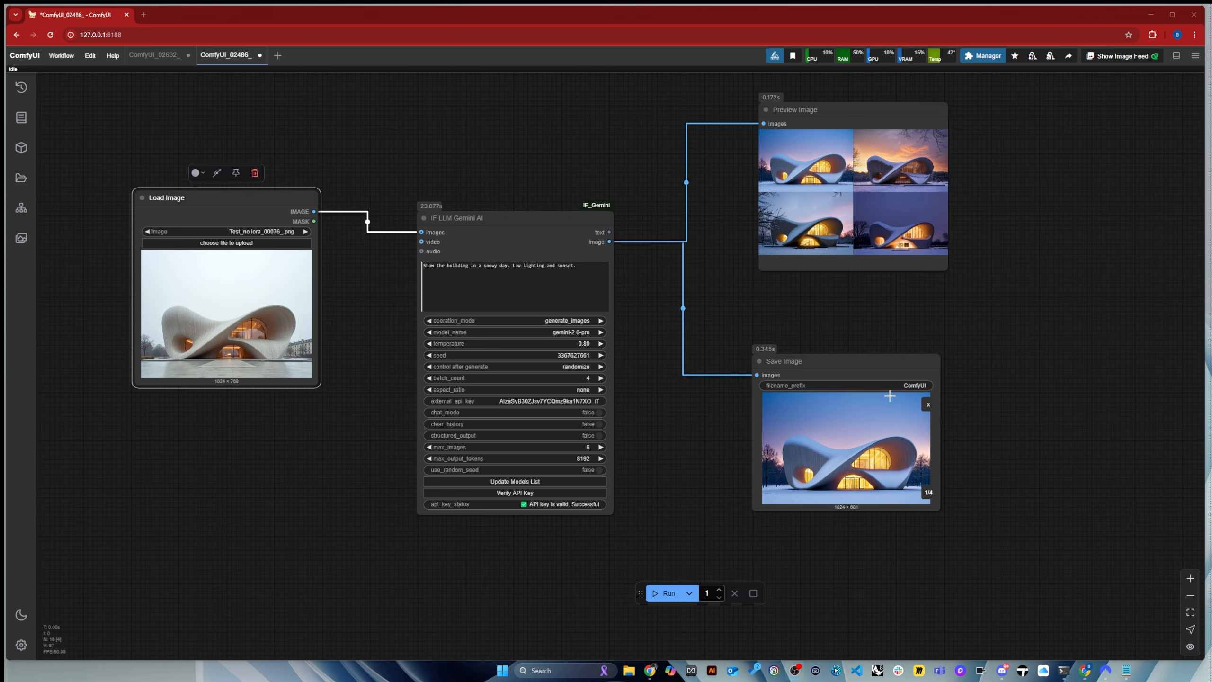
Move the Load Image node with the curved building closer to the IF LLM Gemini AI node
left_click_drag(236, 198, 265, 221)
scroll(346, 296, "up", 1)
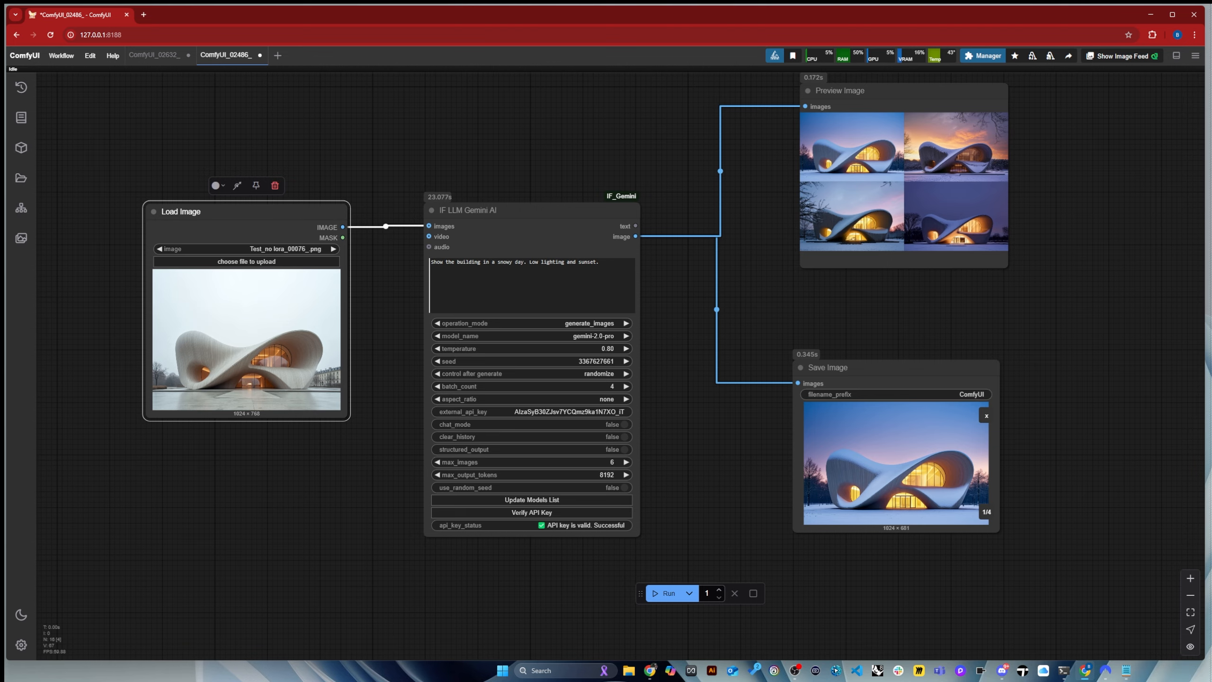
scroll(334, 314, "down", 2)
scroll(416, 319, "up", 5)
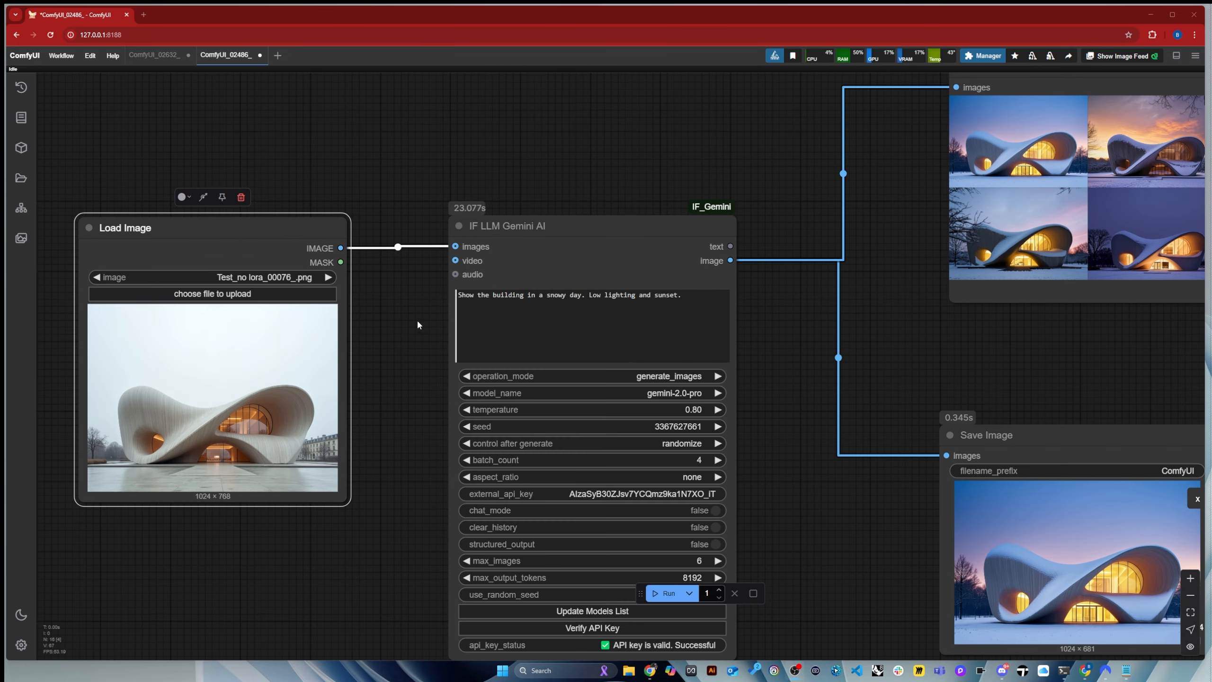
Reword the start of the building prompt to "Change the building facade color in black timber"
scroll(409, 320, "up", 2)
left_click(552, 290)
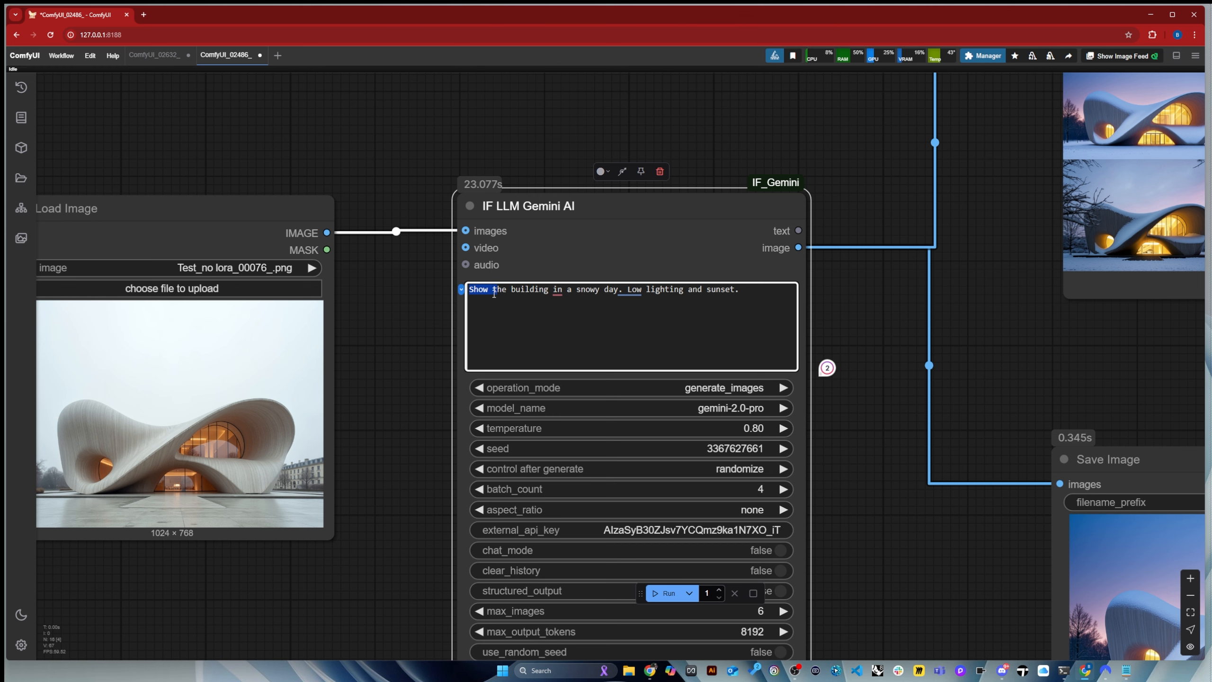
type("change")
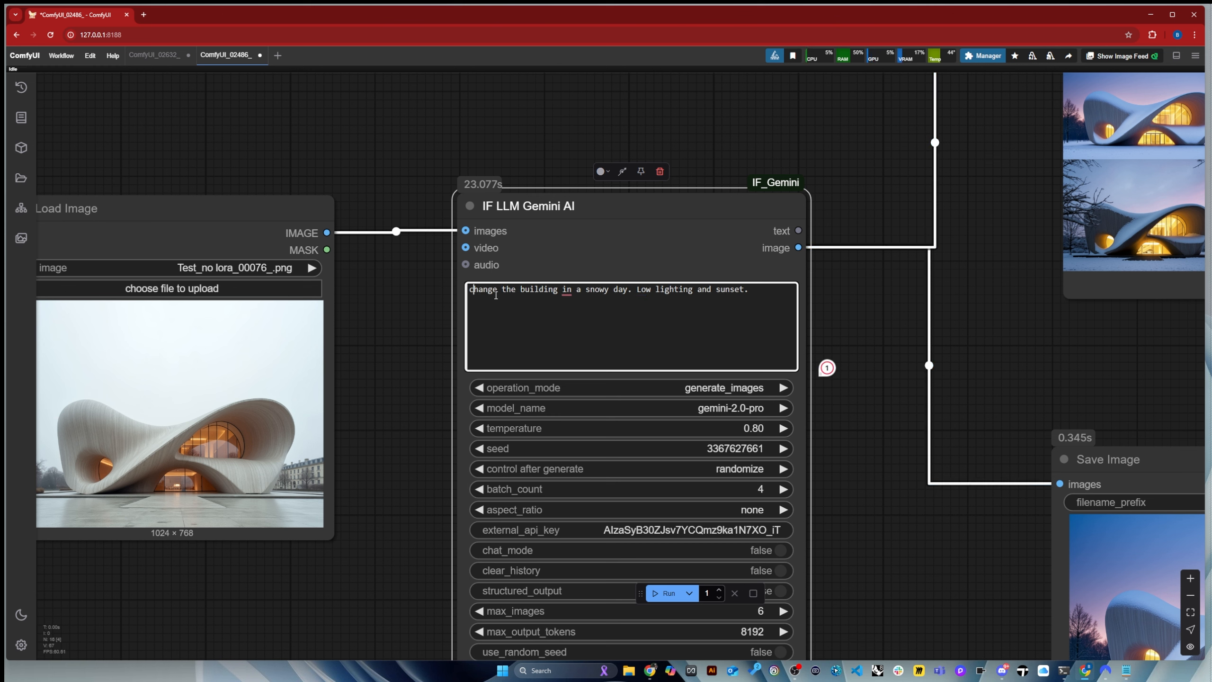
key("Delete")
type("C")
key("Right")
key("Right")
type("color in ")
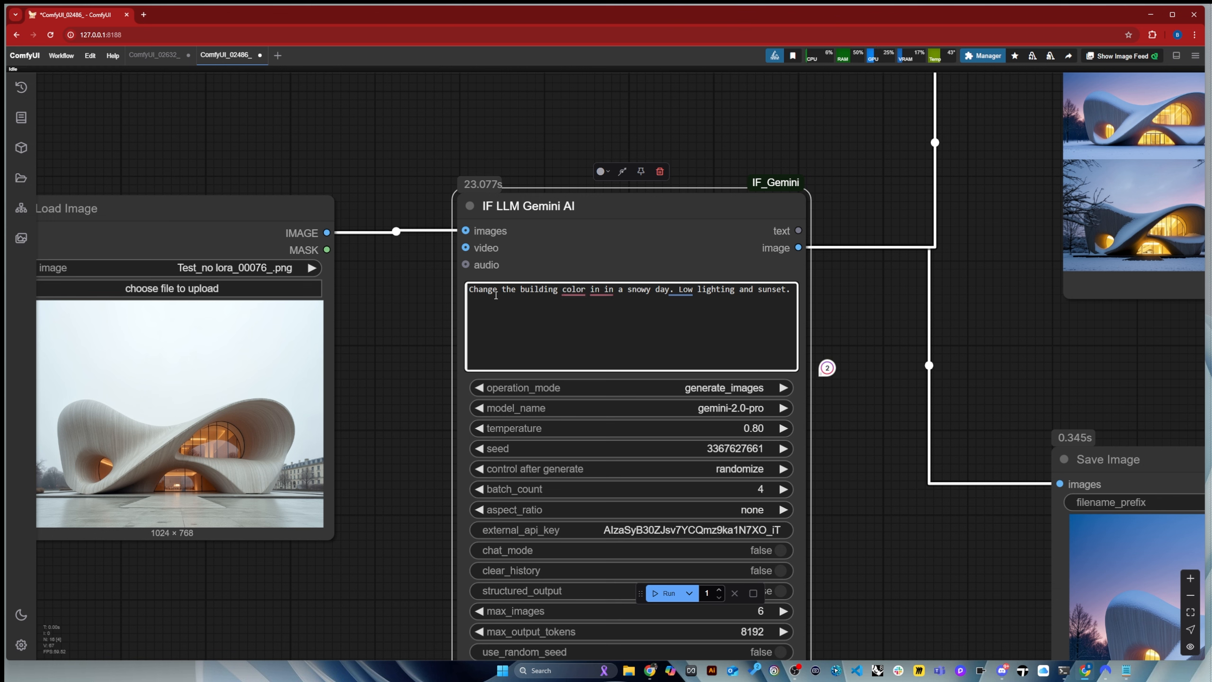
type("black timeber")
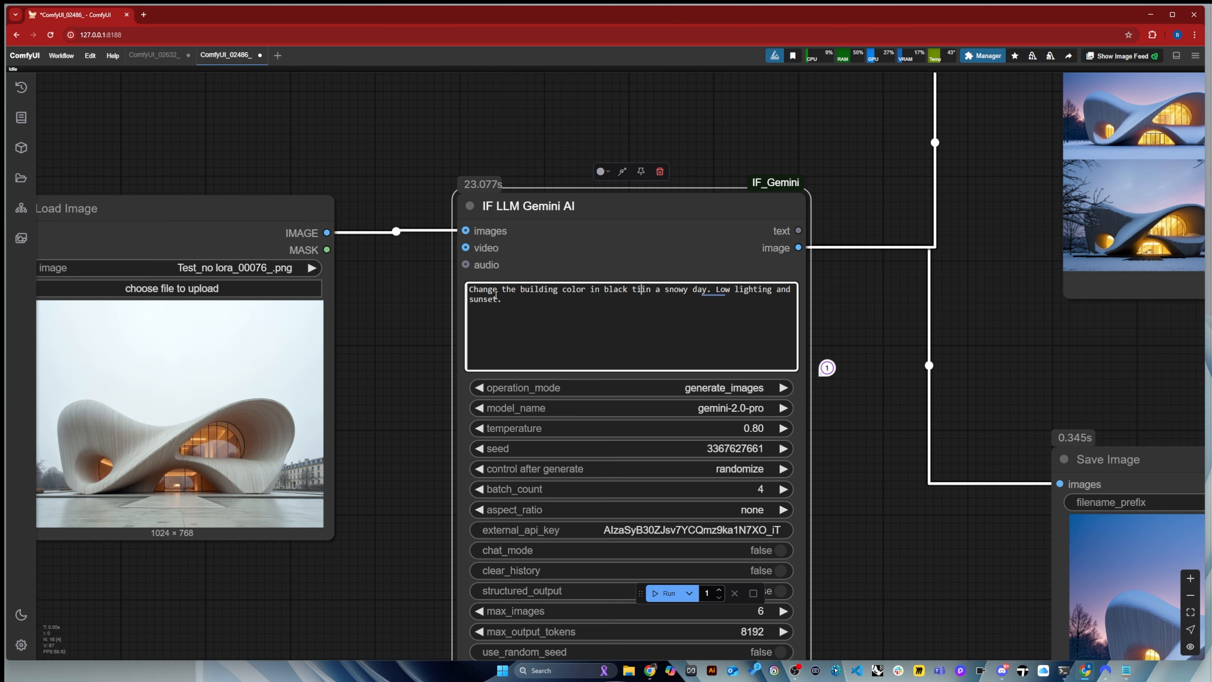
key("Left")
key("Left")
key("Left")
key("Left")
key("BackSpace")
key("Left")
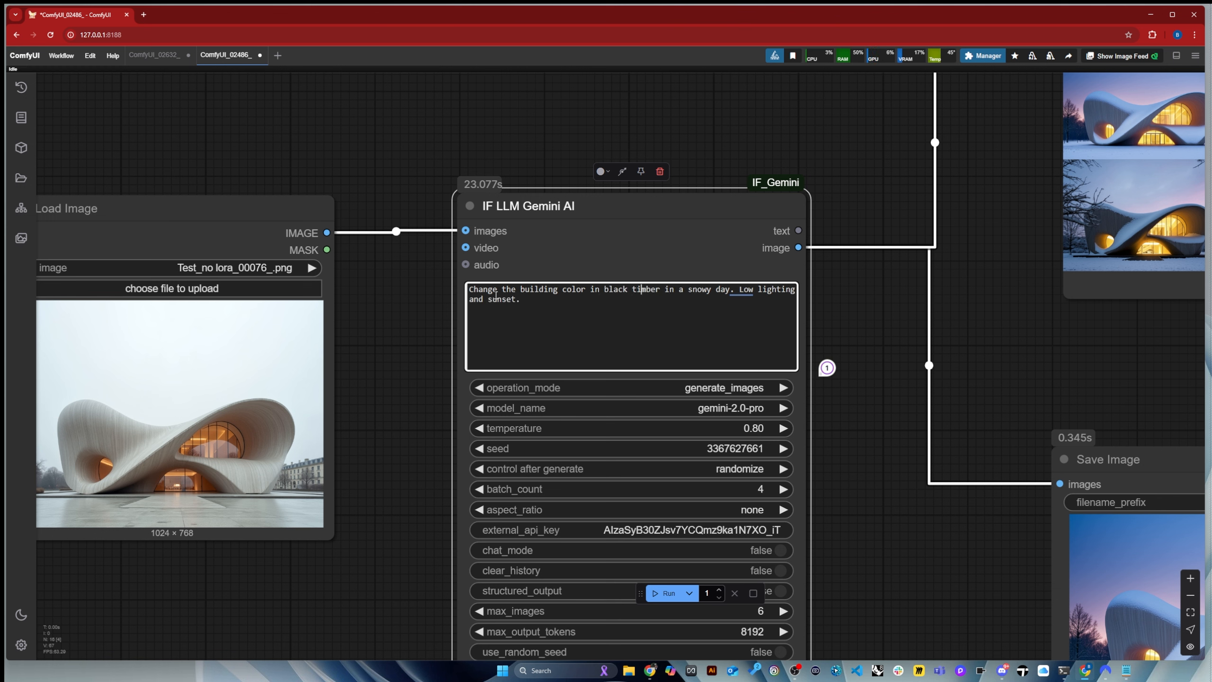
type("facade")
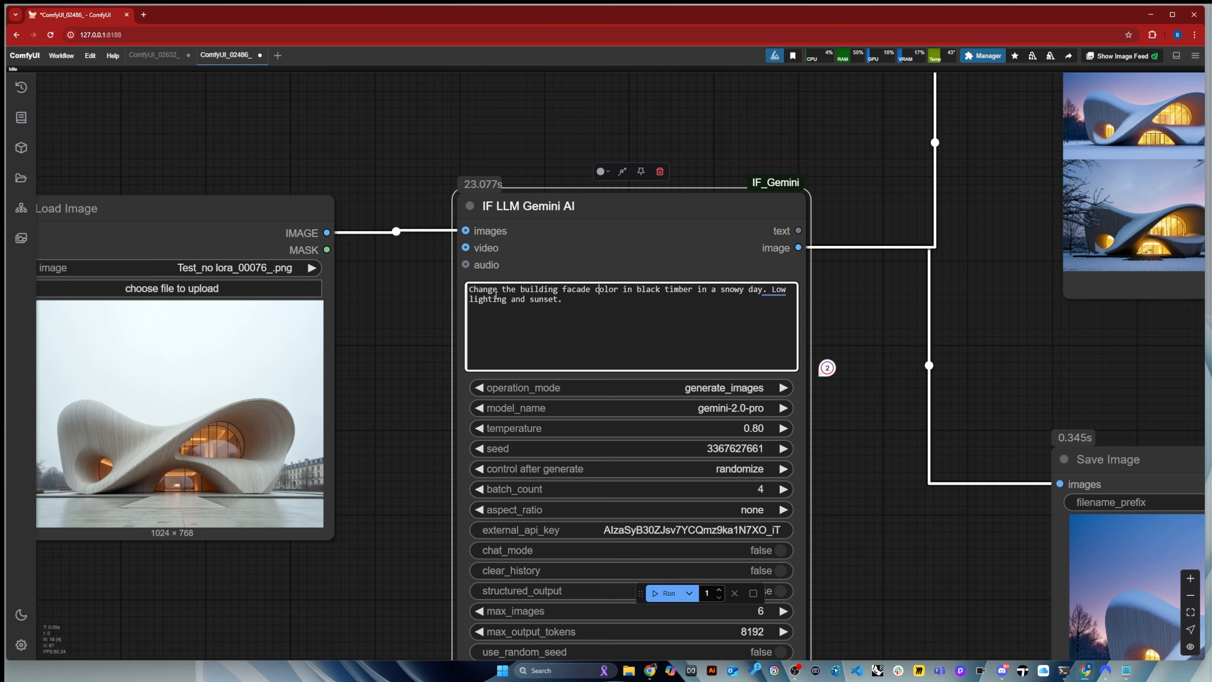
Replace the snowy-day and sunset wording in the prompt with "Bright summer days, strong shadows." and run the workflow
key("BackSpace")
key("BackSpace")
key("BackSpace")
key("BackSpace")
key("BackSpace")
key("BackSpace")
key("BackSpace")
key("BackSpace")
key("BackSpace")
key("BackSpace")
key("BackSpace")
key("BackSpace")
key("BackSpace")
key("BackSpace")
key("BackSpace")
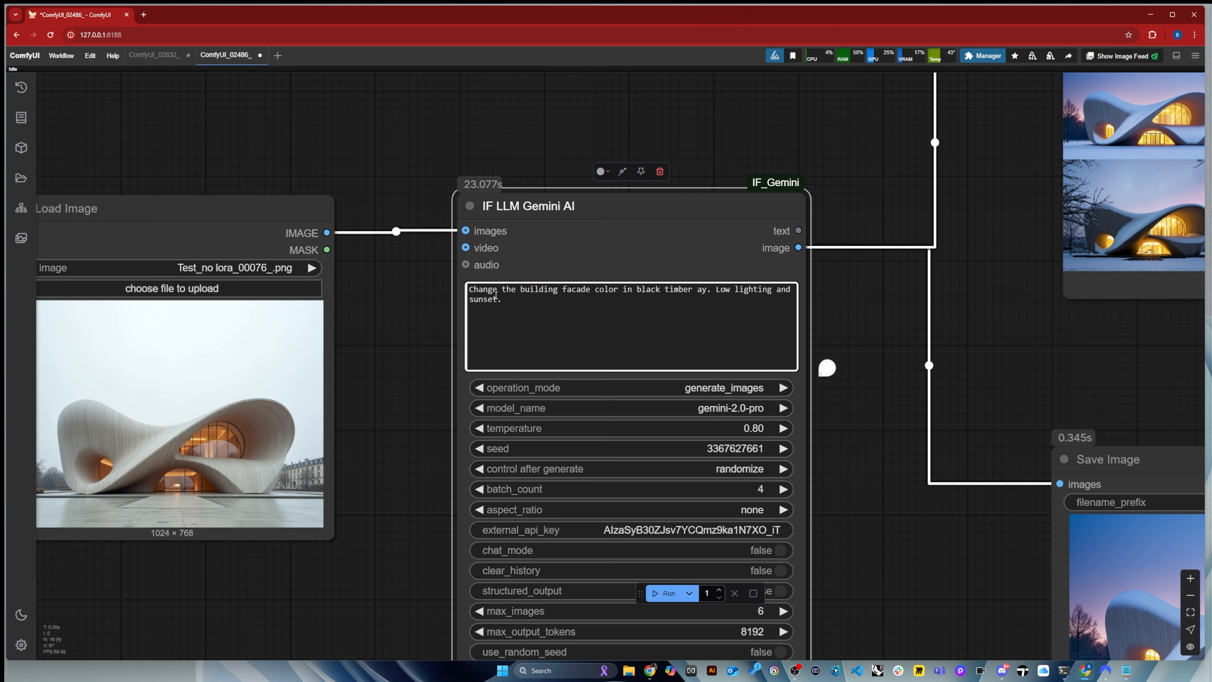
key("Delete")
key("Delete")
key("Delete")
key("Delete")
key("Delete")
key("Delete")
key("Delete")
key("Delete")
key("Delete")
key("Delete")
key("Delete")
key("Delete")
key("Delete")
key("Delete")
key("Delete")
key("Delete")
key("Delete")
key("Delete")
key("Delete")
key("Delete")
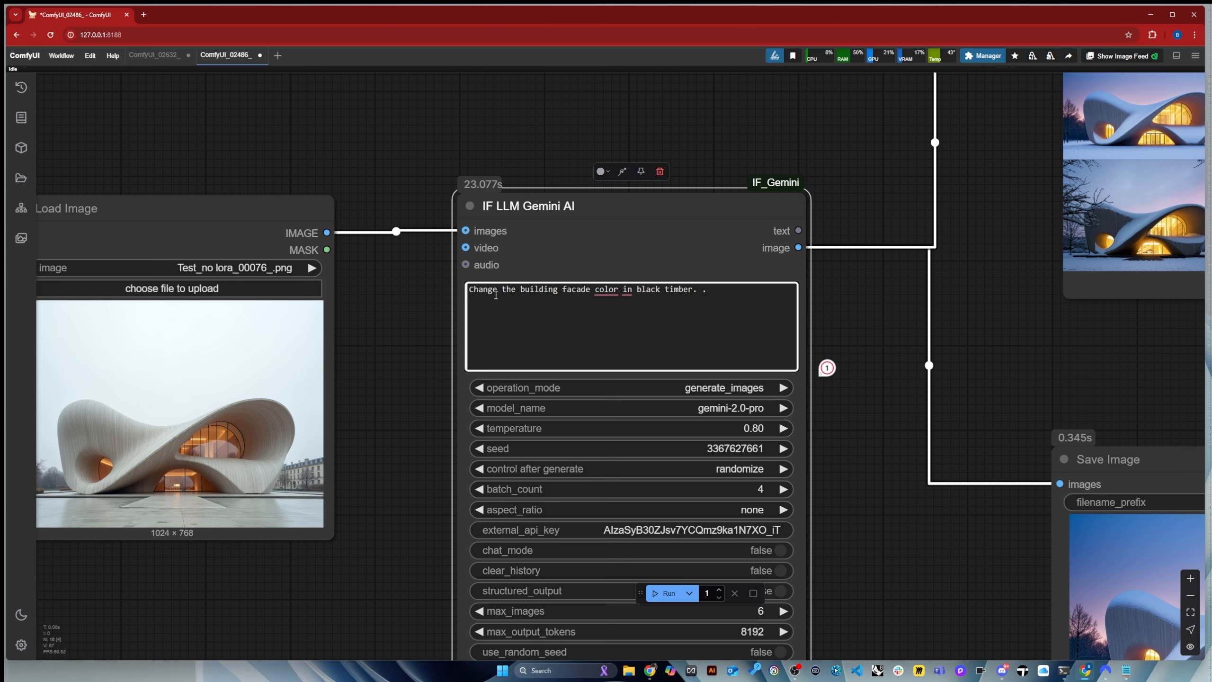
type("Bright summer days, strong shadows")
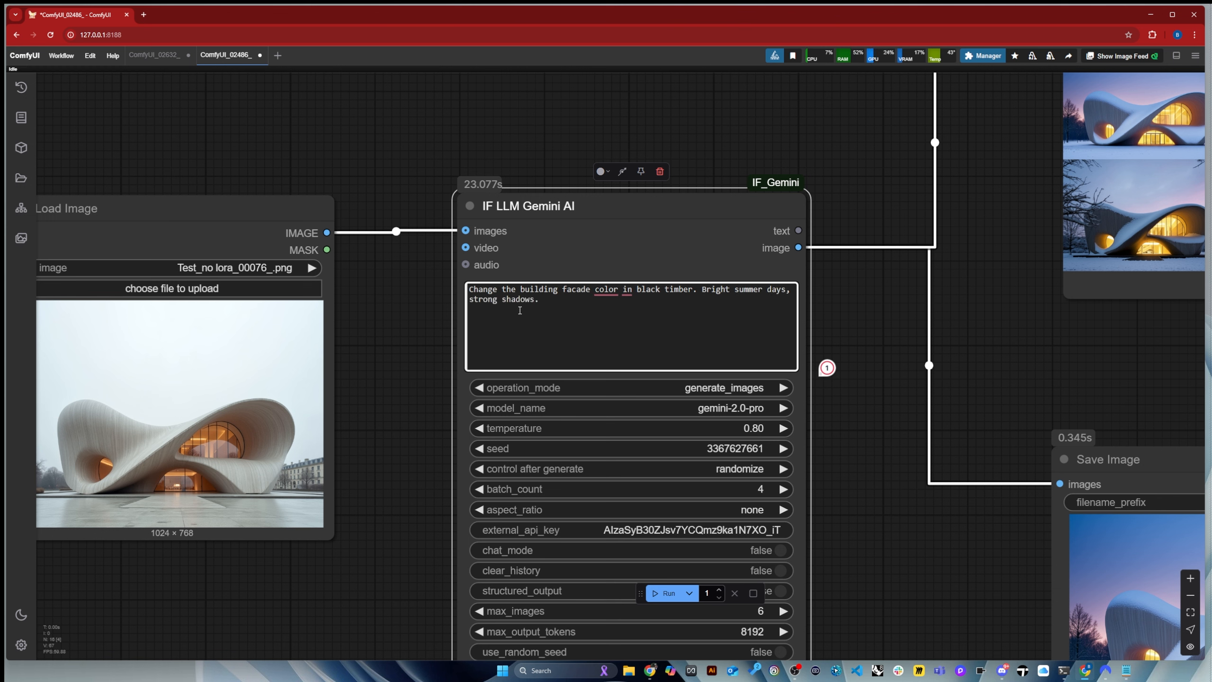
left_click(667, 593)
Move the Load Image node right beside the Gemini node and set the Gemini aspect_ratio to 16:9
left_click_drag(234, 205, 317, 193)
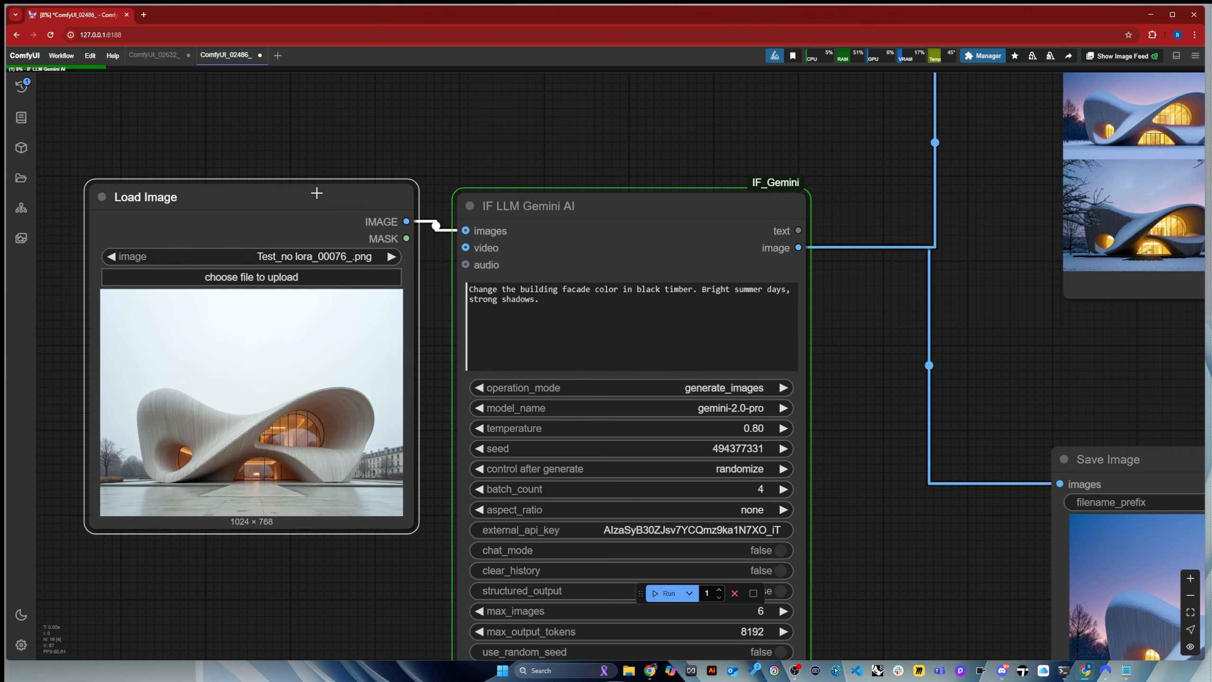
scroll(236, 454, "up", 1)
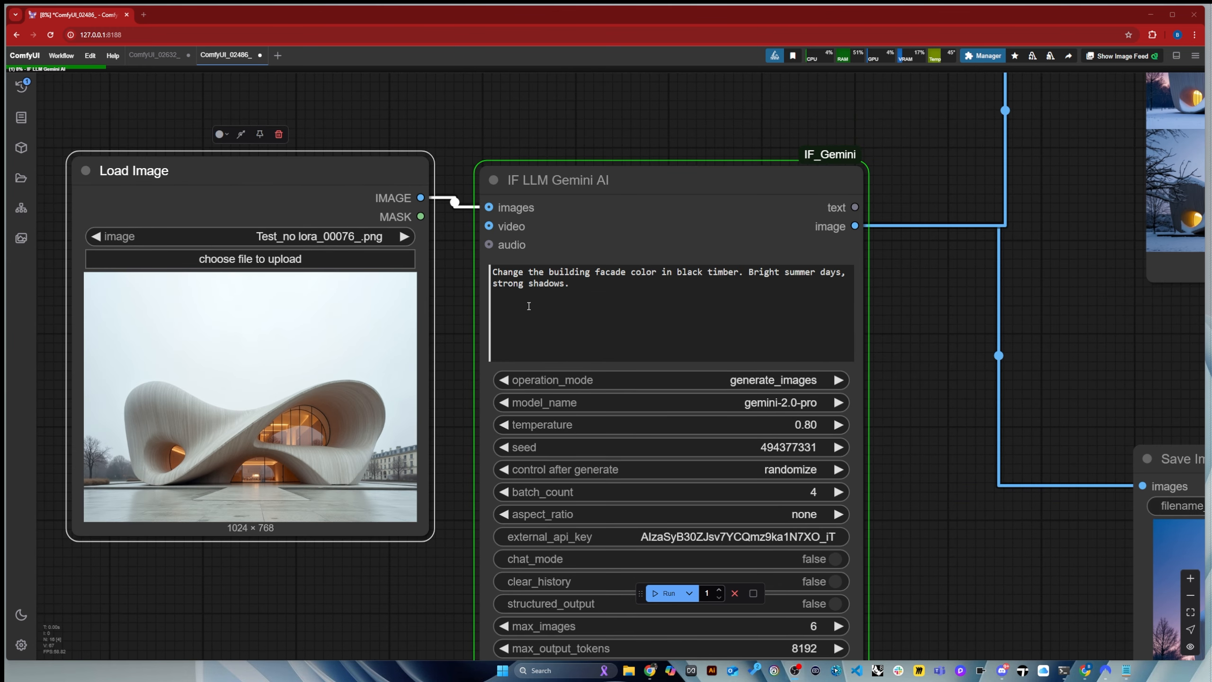
left_click(529, 306)
key("ctrl+a")
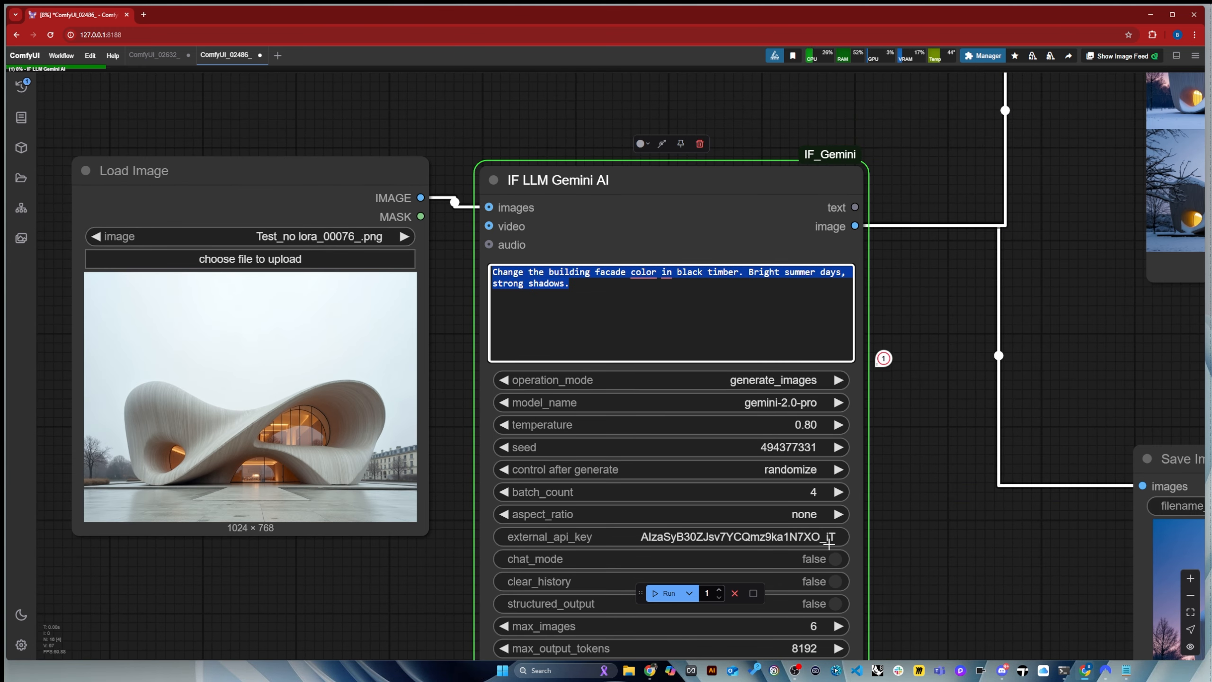
left_click(803, 514)
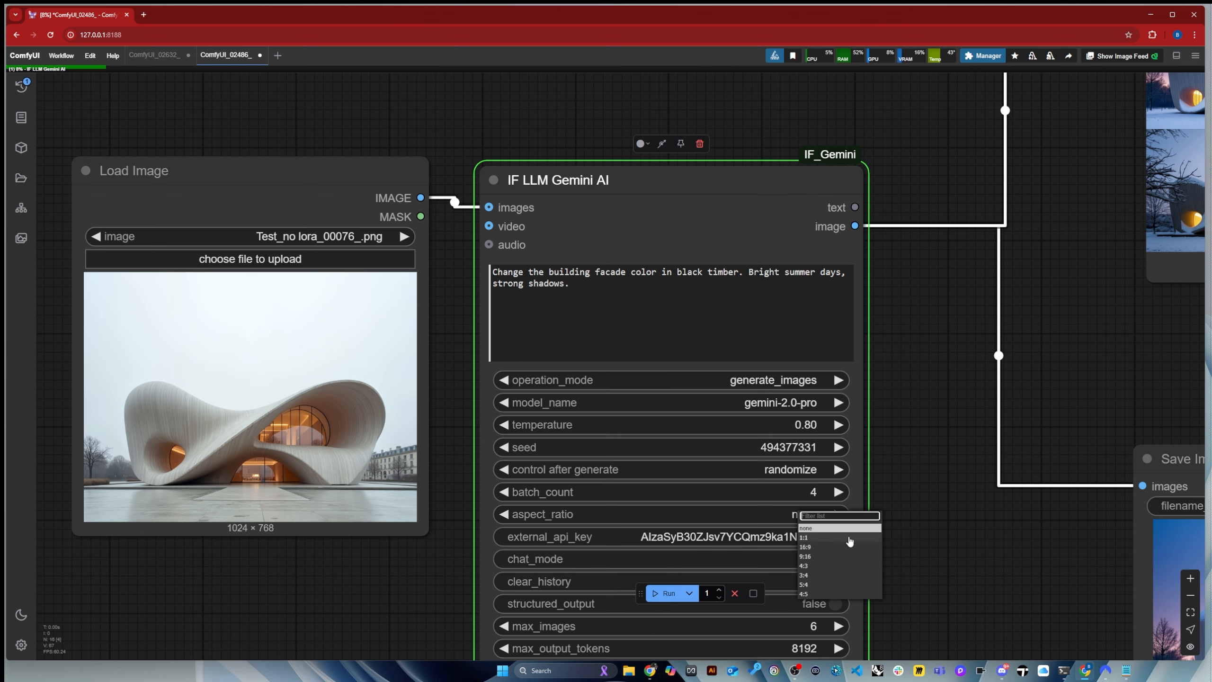
left_click(840, 549)
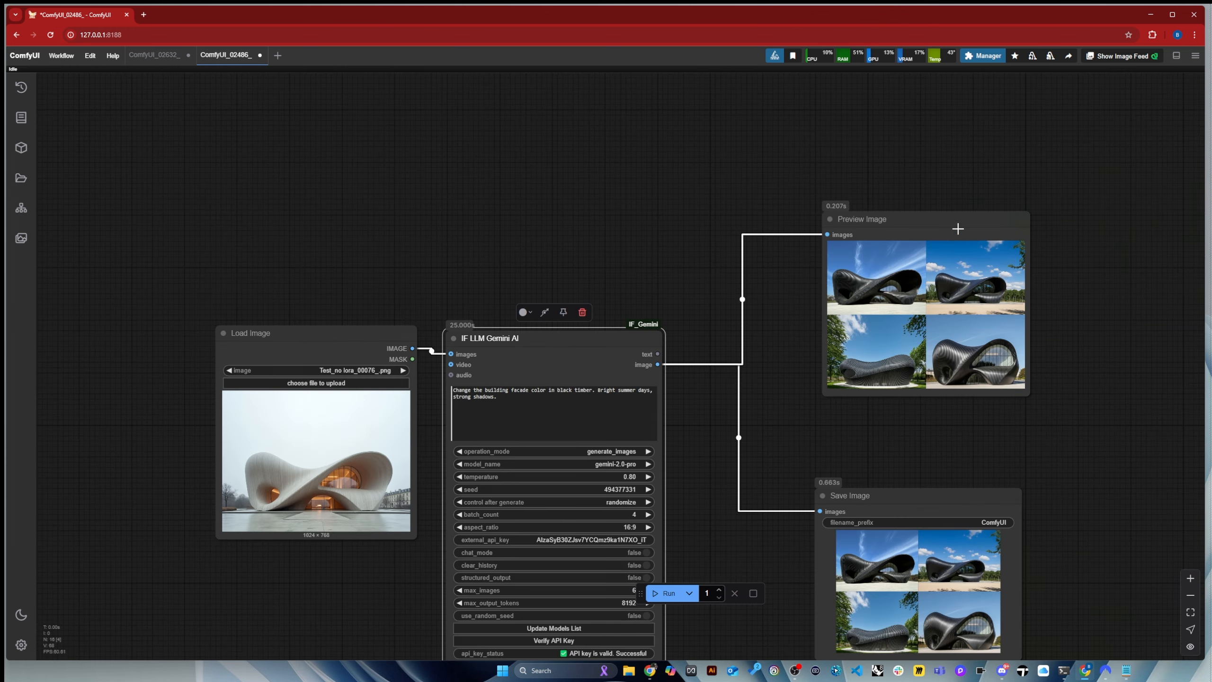
Inspect the black timber building results in the Preview Image node and enlarge the first one
scroll(987, 258, "up", 10)
scroll(1034, 302, "up", 6)
scroll(904, 259, "down", 13)
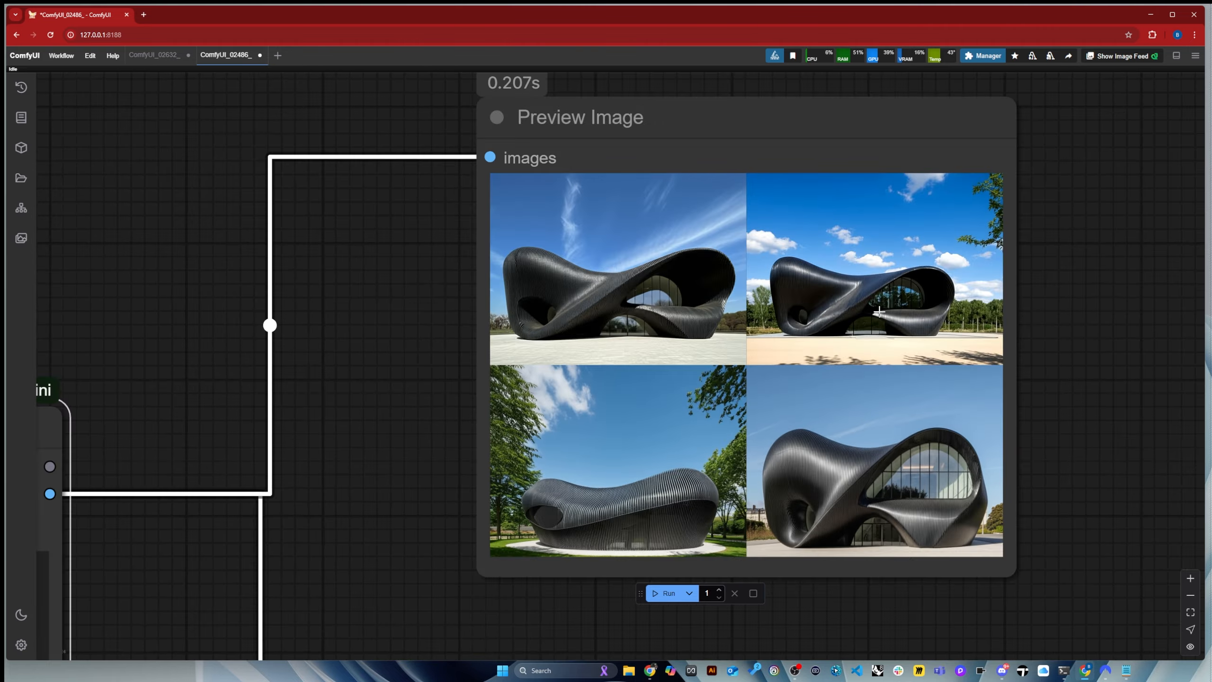
left_click(794, 321)
scroll(891, 350, "up", 4)
scroll(972, 176, "down", 6)
Place the Preview Image node directly above the original building image for comparison, and move the floating run controls out of the way
left_click_drag(880, 161, 319, 152)
scroll(320, 152, "up", 6)
scroll(287, 436, "down", 3)
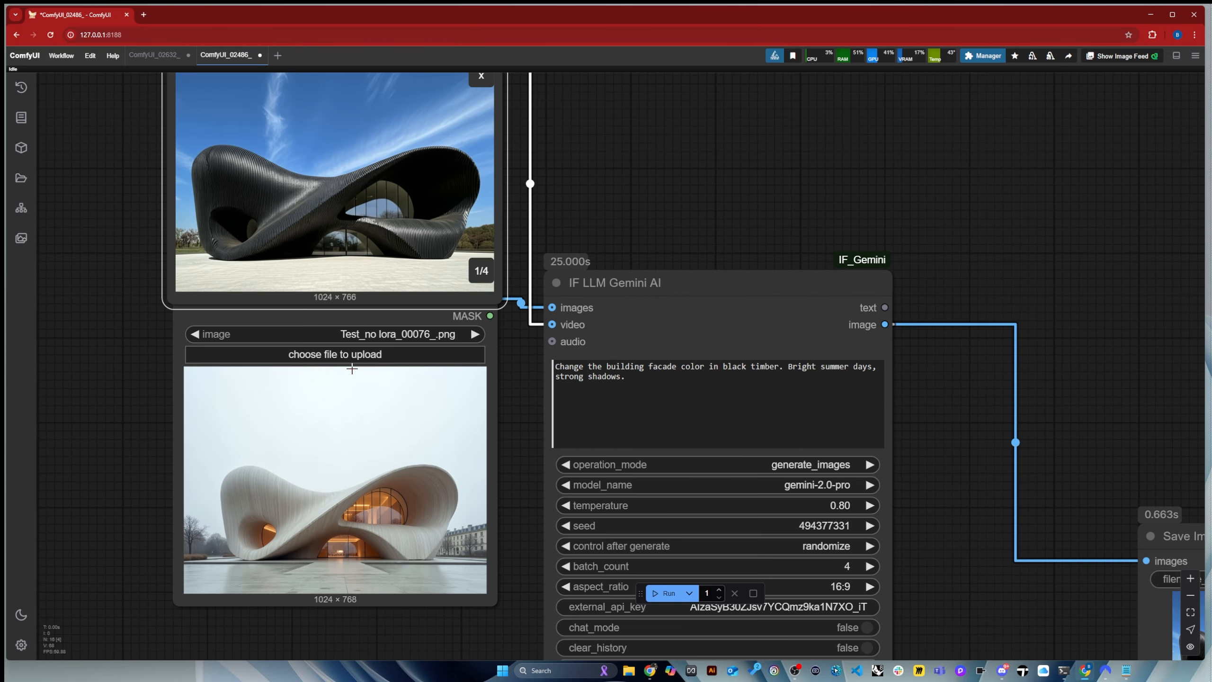
scroll(179, 238, "up", 1)
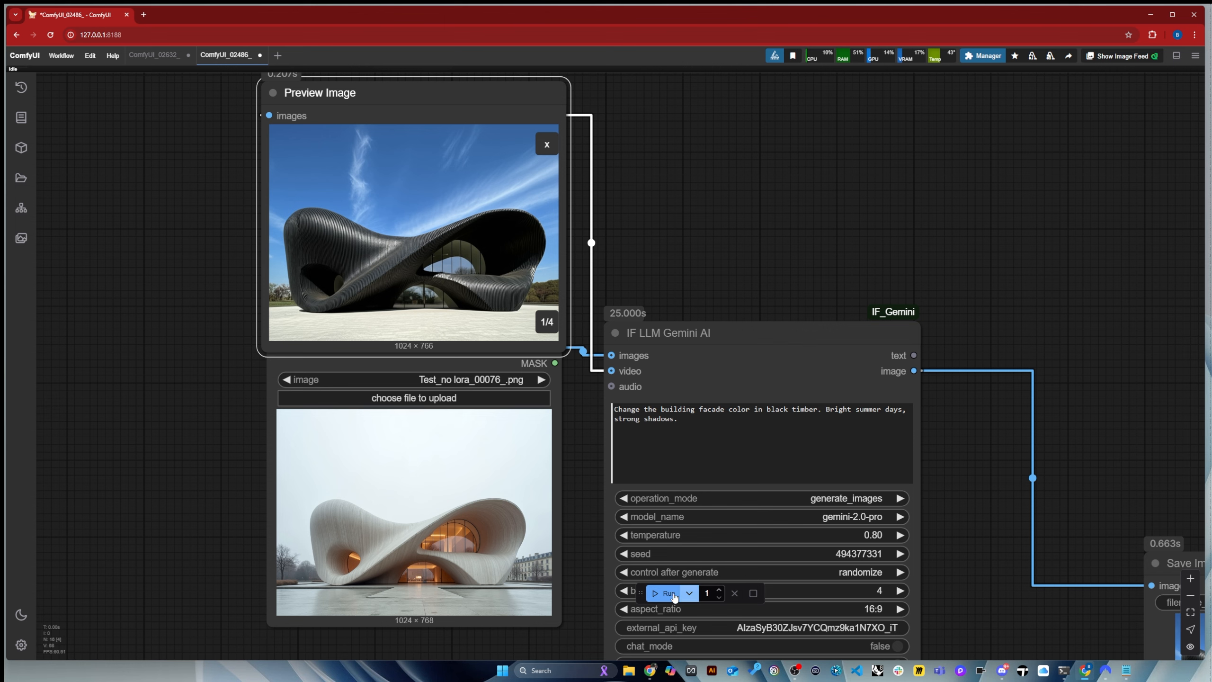
left_click_drag(641, 598, 761, 636)
Compare the enlarged black timber facades one by one with the original building, ending on the fourth image
scroll(494, 299, "up", 5)
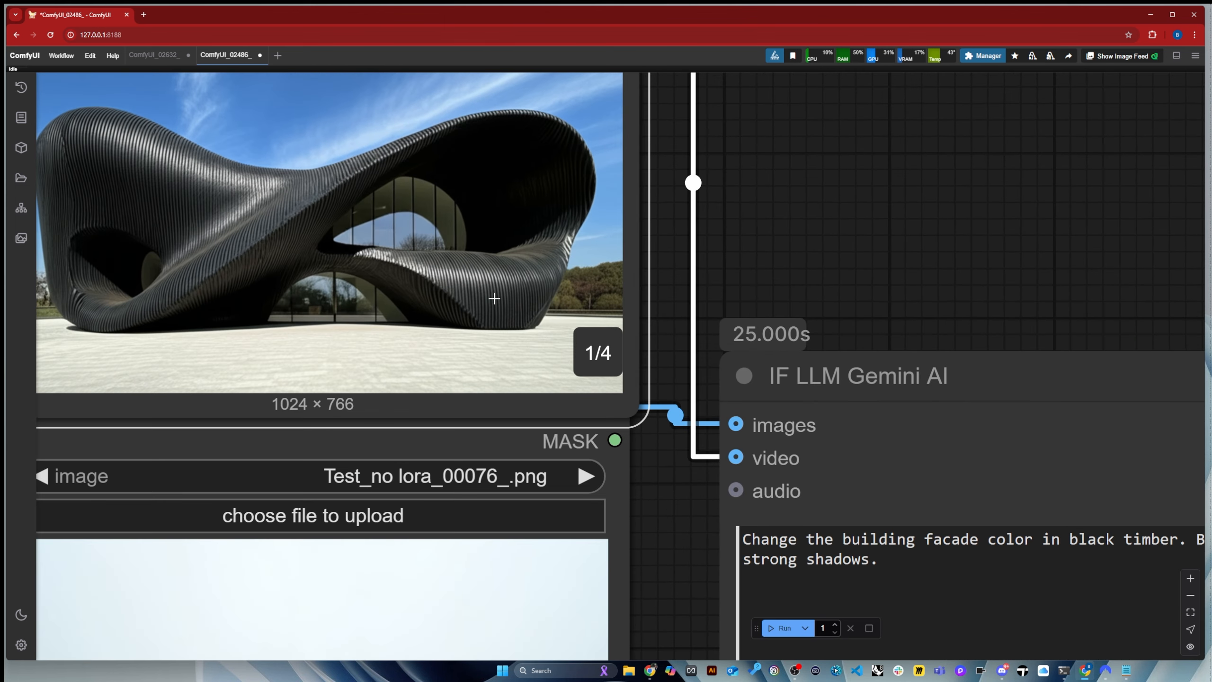
scroll(316, 232, "down", 6)
left_click(477, 295)
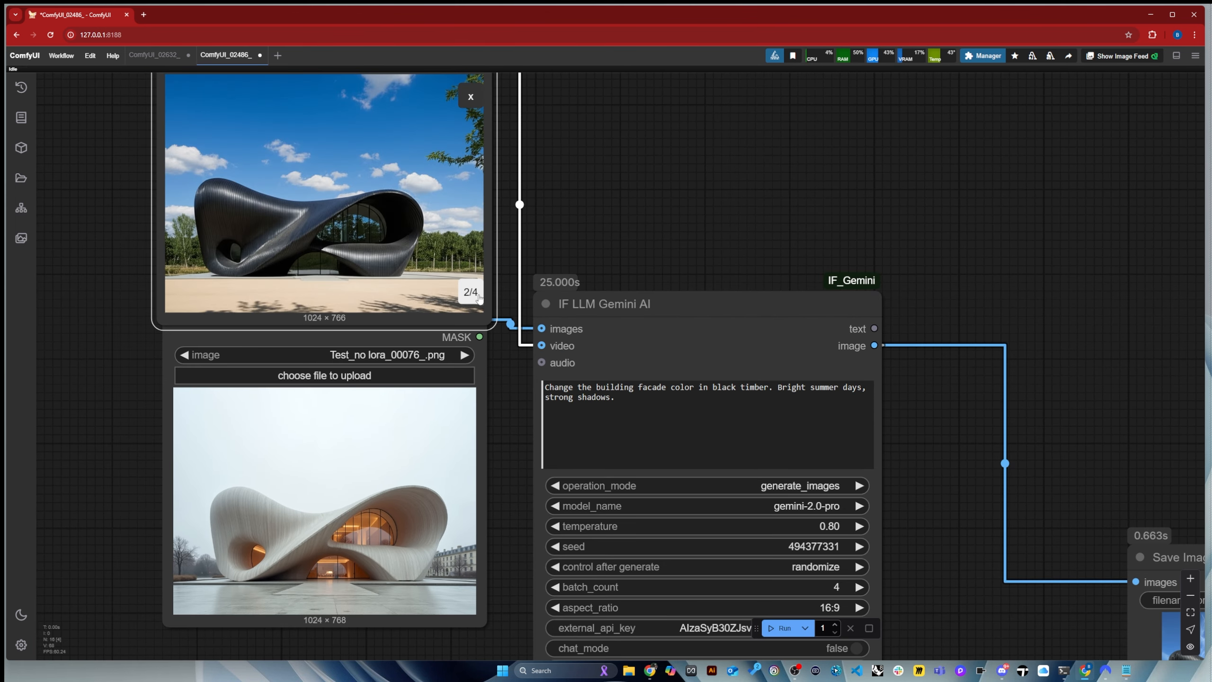
left_click(477, 295)
left_click(478, 295)
Replace the summer lighting text in the prompt with "Sunrise, dust," and run the workflow
left_click(760, 388)
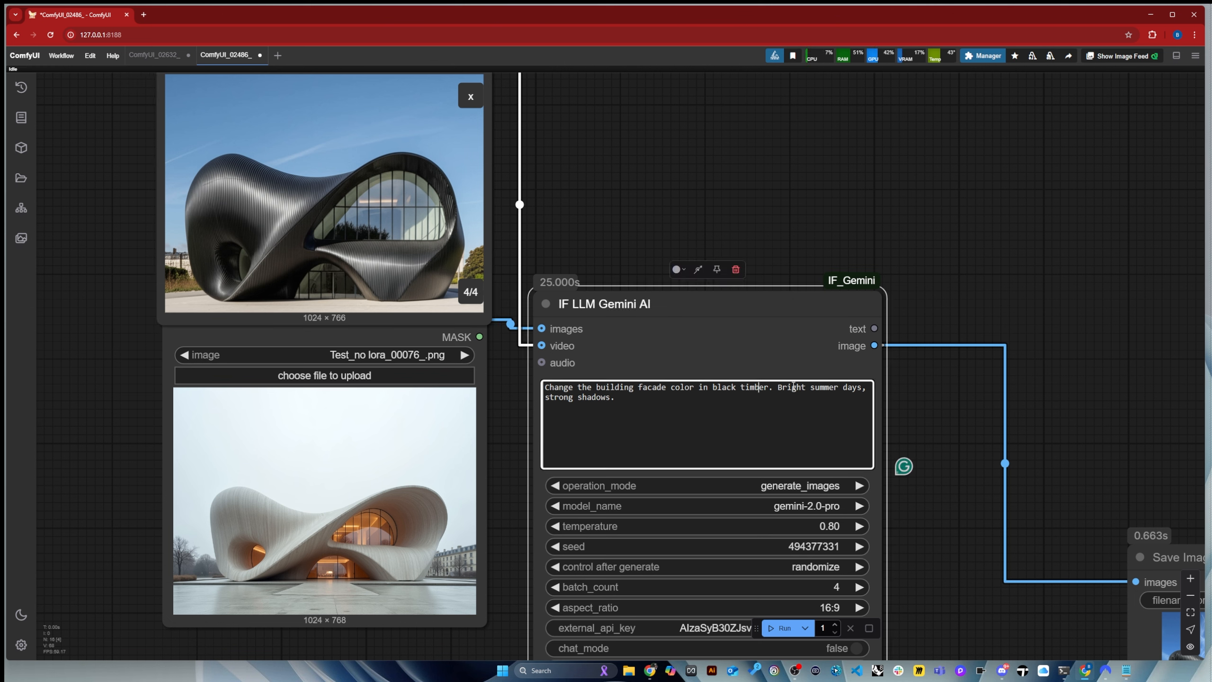
left_click_drag(780, 388, 808, 400)
type("Sun")
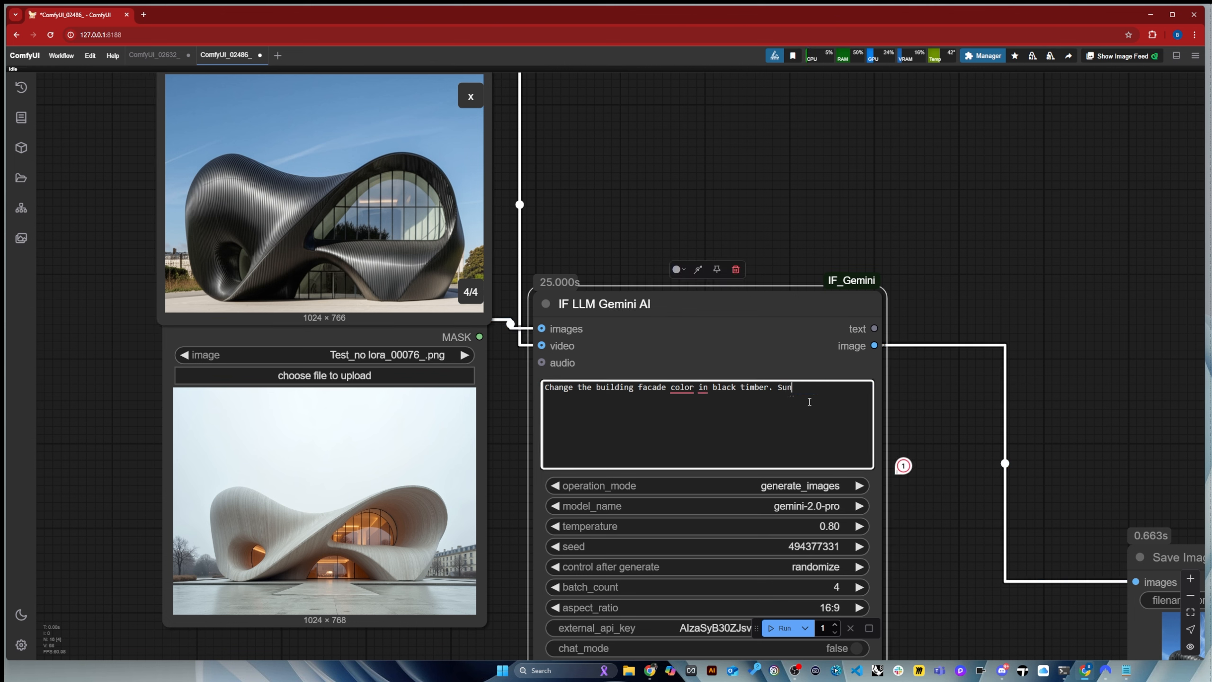
type("rise")
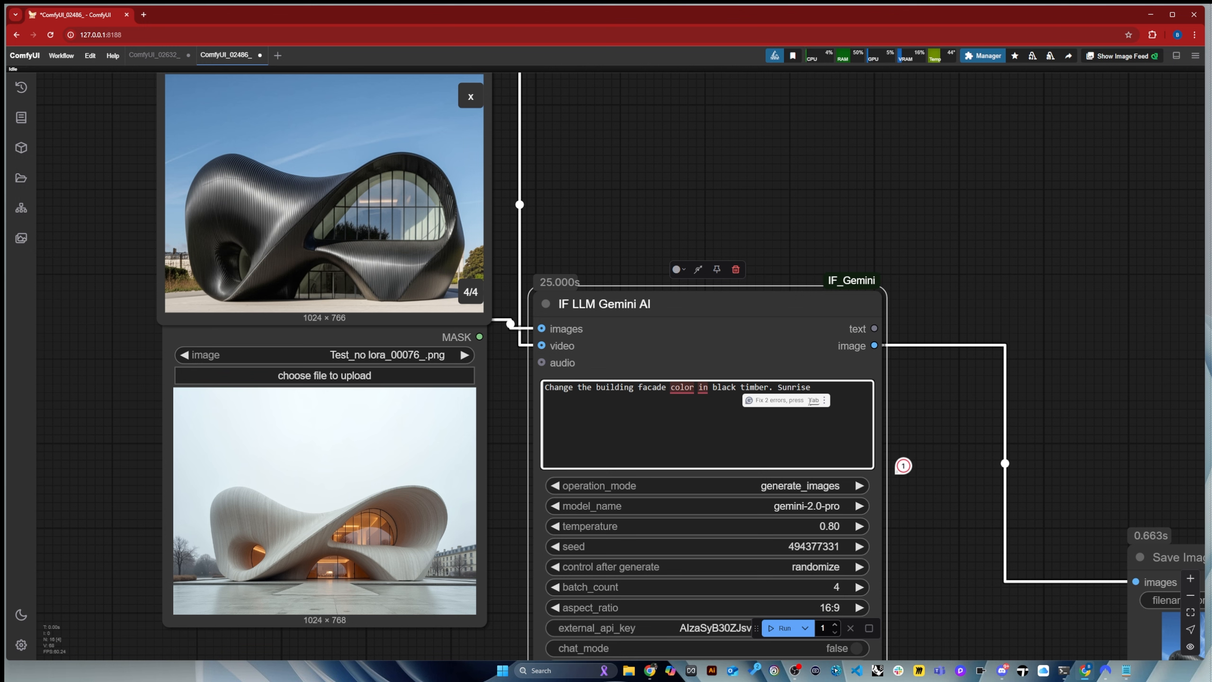
type(", dust,")
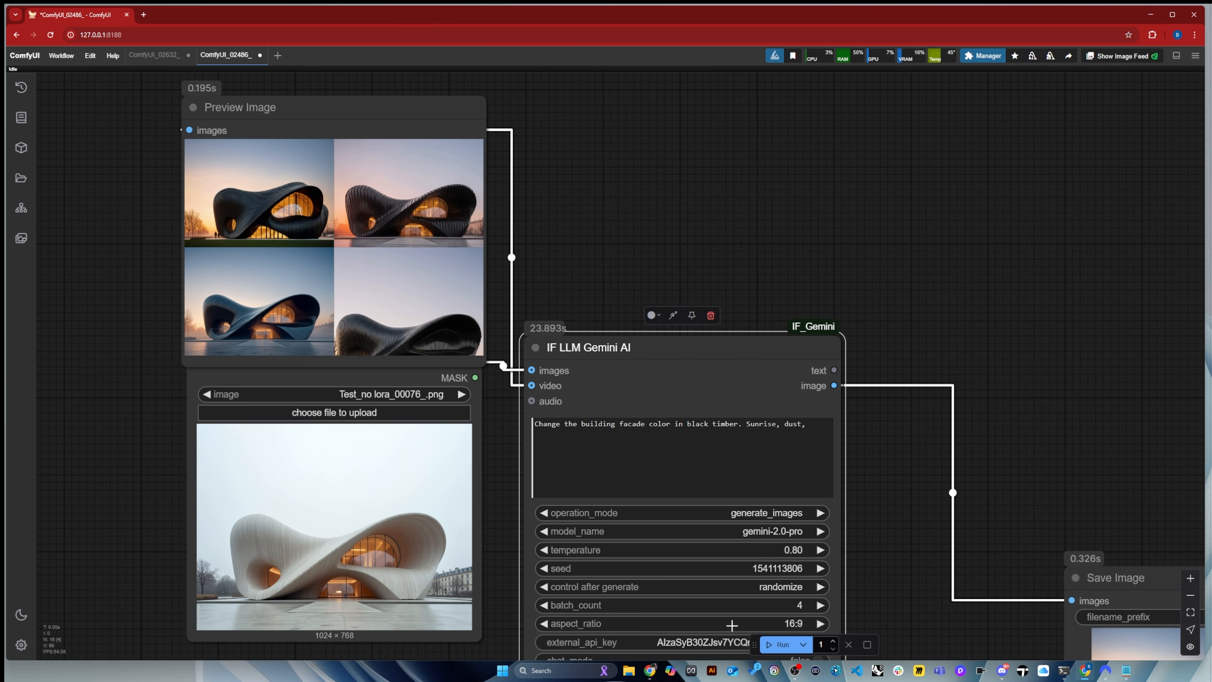
Enlarge the third sunrise variation in the Preview Image node and compare it with the original building
left_click(277, 316)
scroll(362, 288, "up", 3)
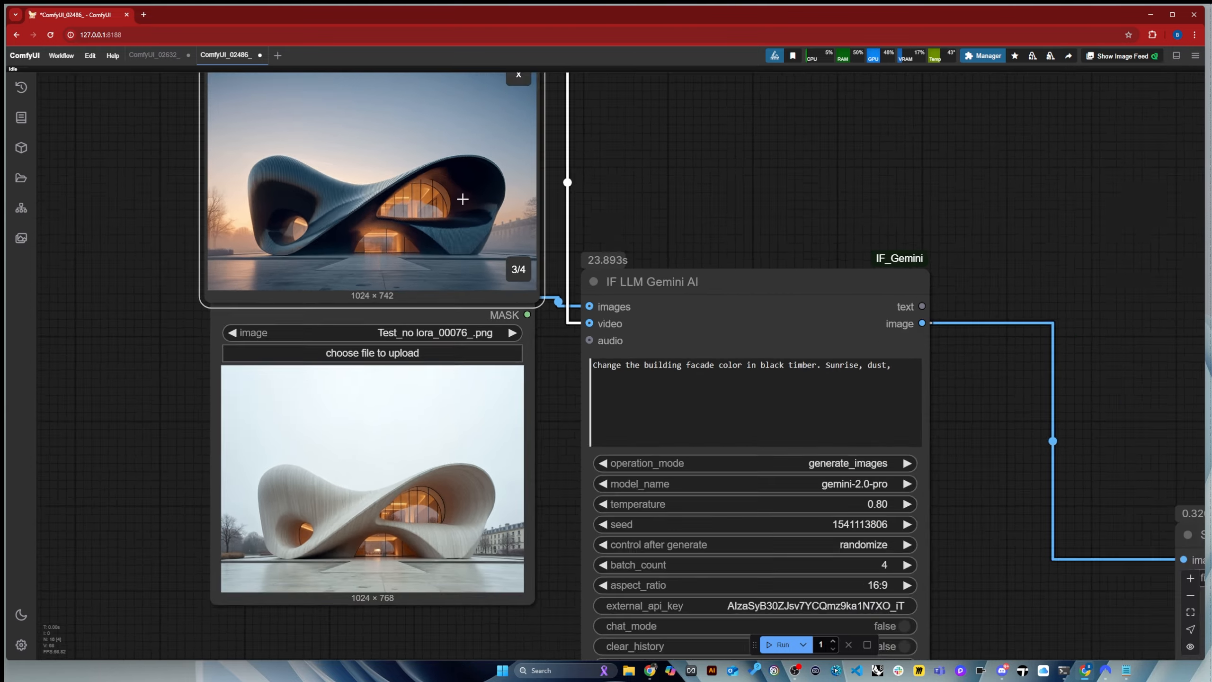
Examine the third sunrise variation's facade, openings and surroundings up close against the original building image
scroll(462, 198, "up", 2)
scroll(461, 210, "down", 3)
scroll(497, 564, "up", 4)
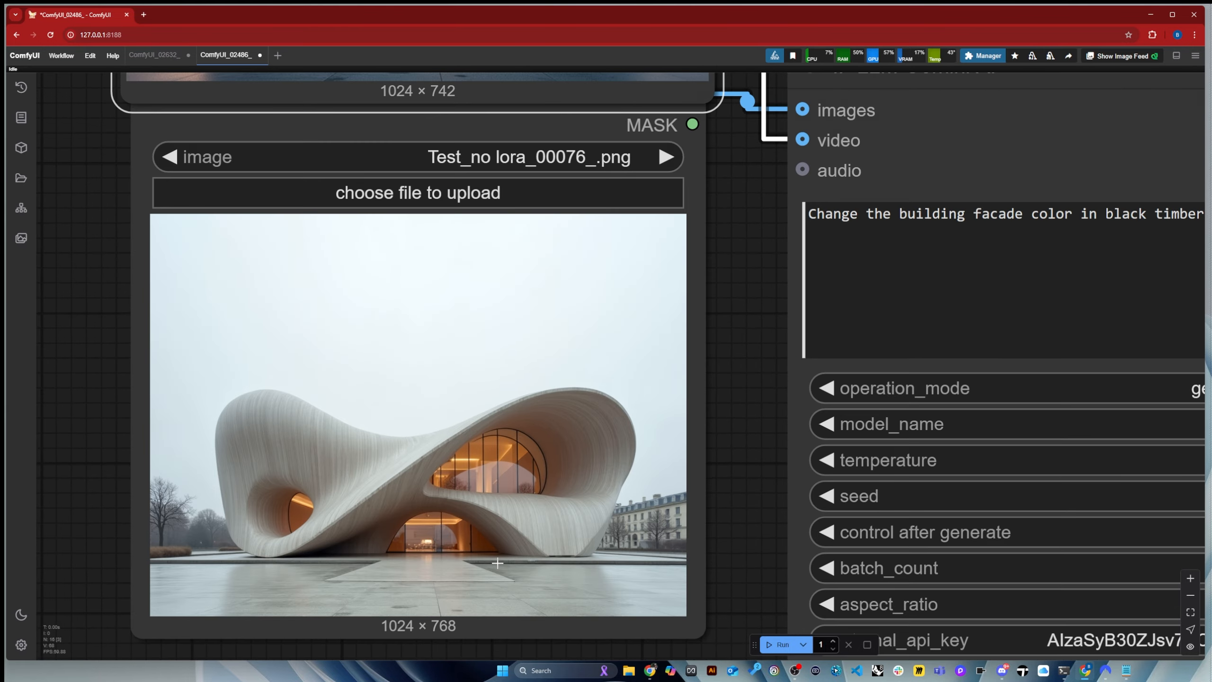
scroll(498, 563, "down", 6)
scroll(464, 149, "up", 9)
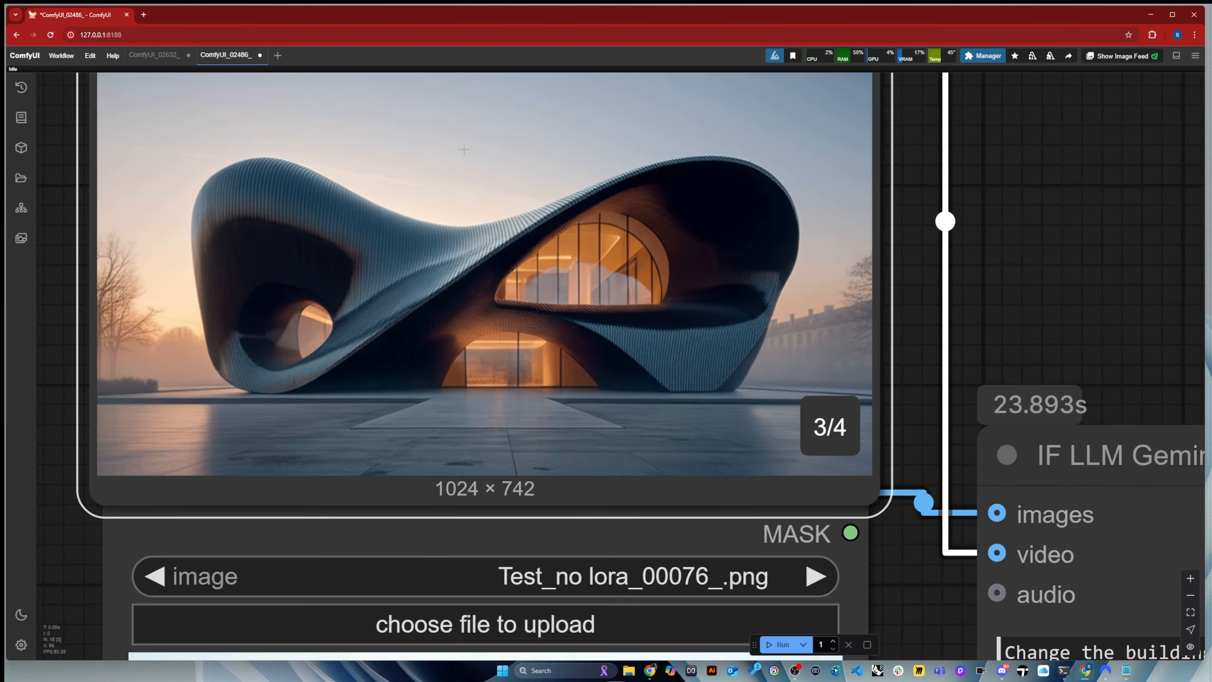
scroll(464, 149, "up", 2)
scroll(620, 265, "down", 4)
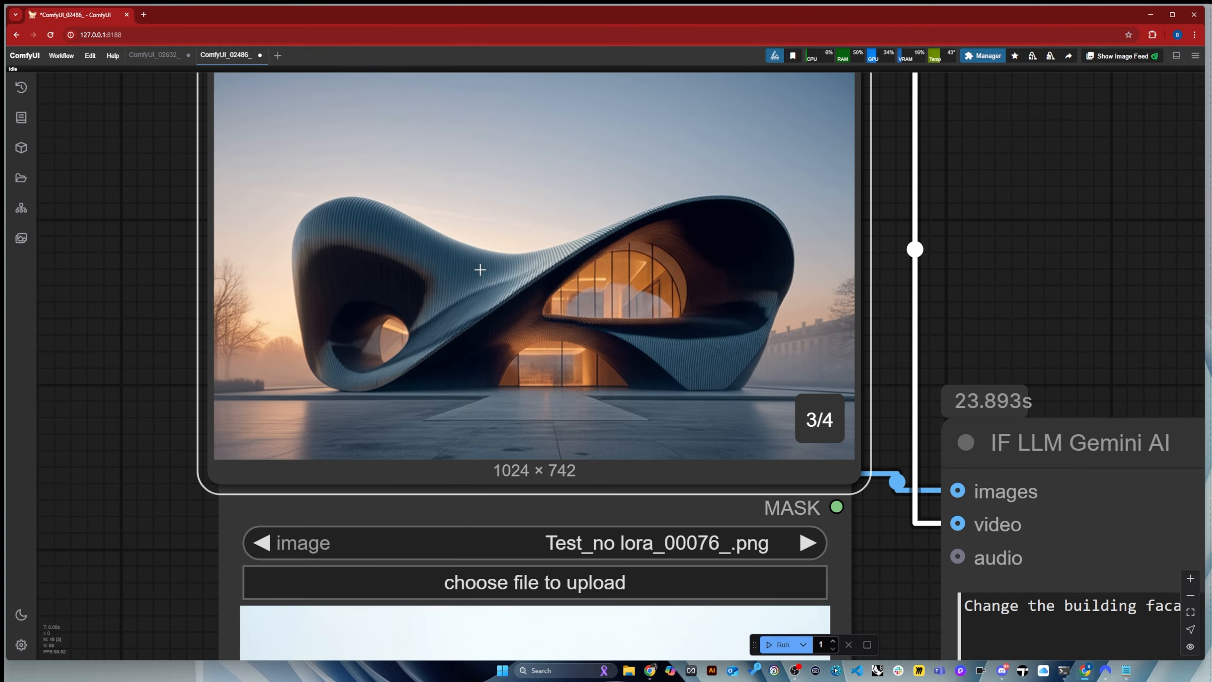
scroll(479, 270, "down", 5)
scroll(527, 607, "up", 6)
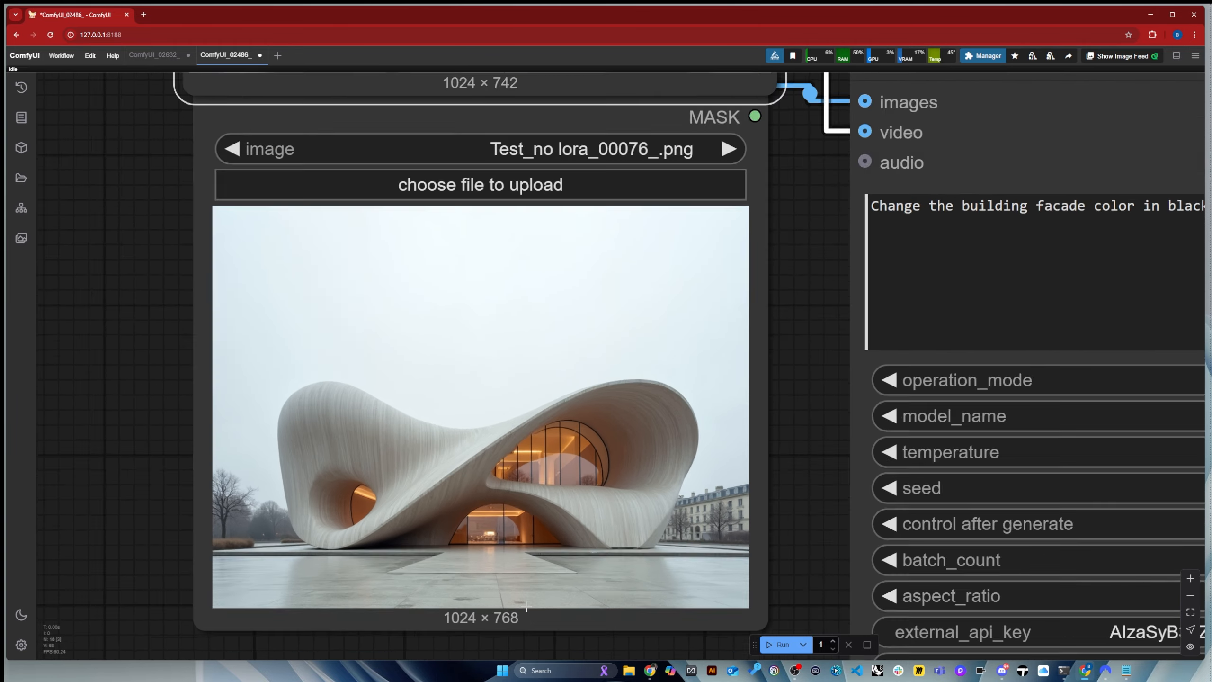
scroll(526, 606, "down", 7)
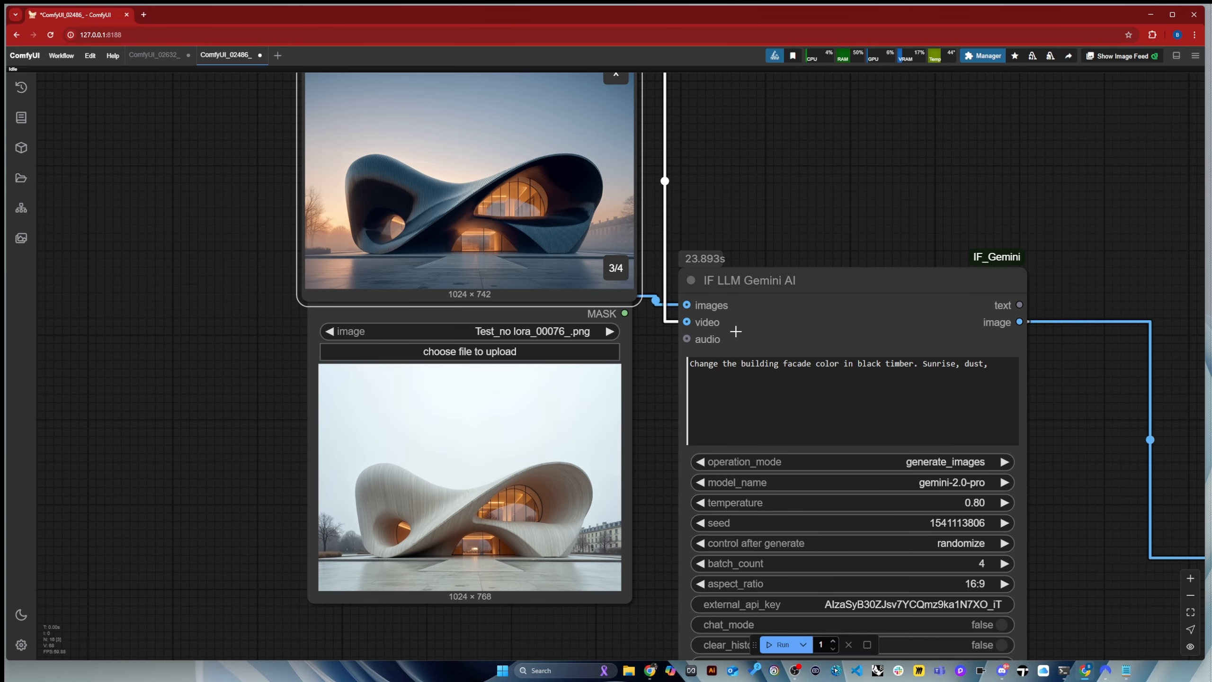
Replace "color in black timber" in the Gemini node's prompt with "and cover it"
scroll(793, 280, "up", 2)
left_click(782, 383)
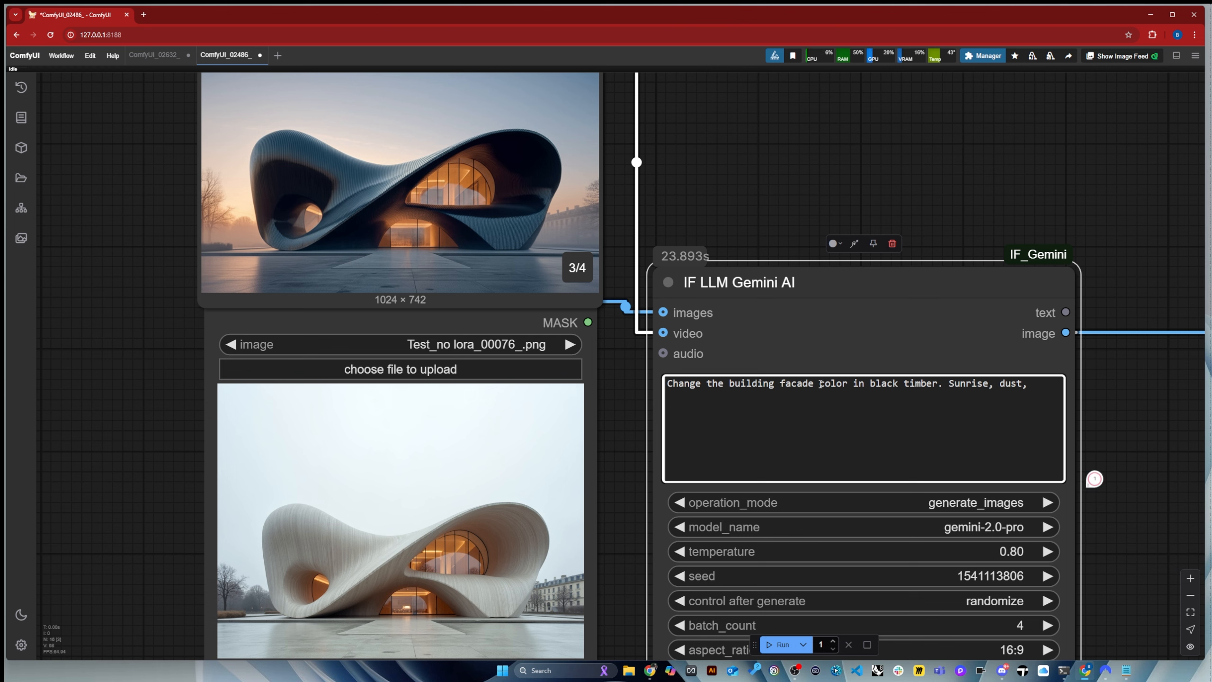
left_click_drag(821, 384, 939, 385)
type("with")
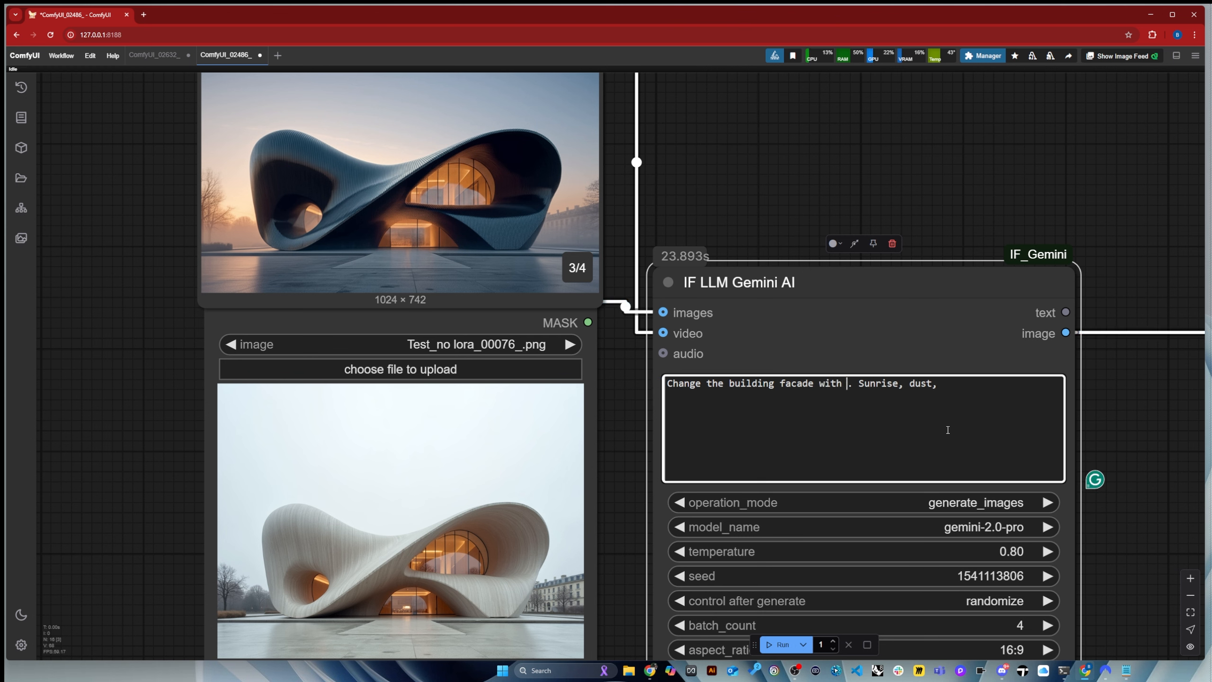
key("BackSpace")
key("BackSpace")
key("BackSpace")
key("BackSpace")
key("BackSpace")
type("and cover it")
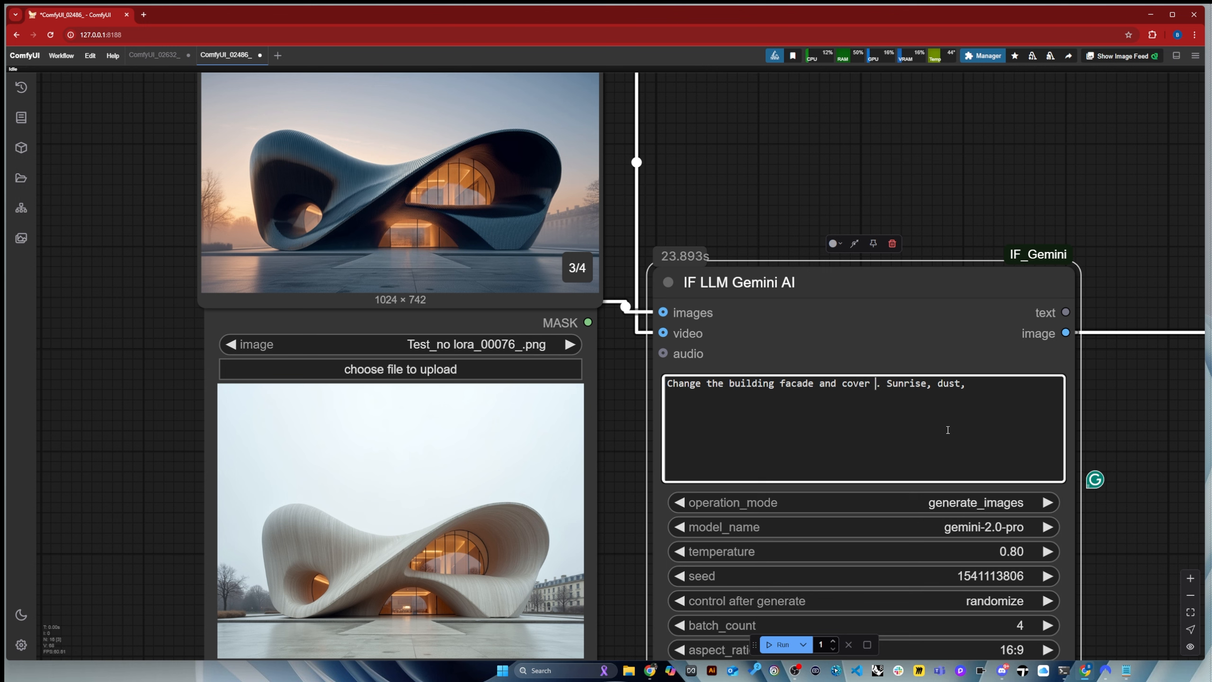
Continue the facade sentence of the prompt with "in trianglular aluminium panels" and run the workflow
type(" in triangl")
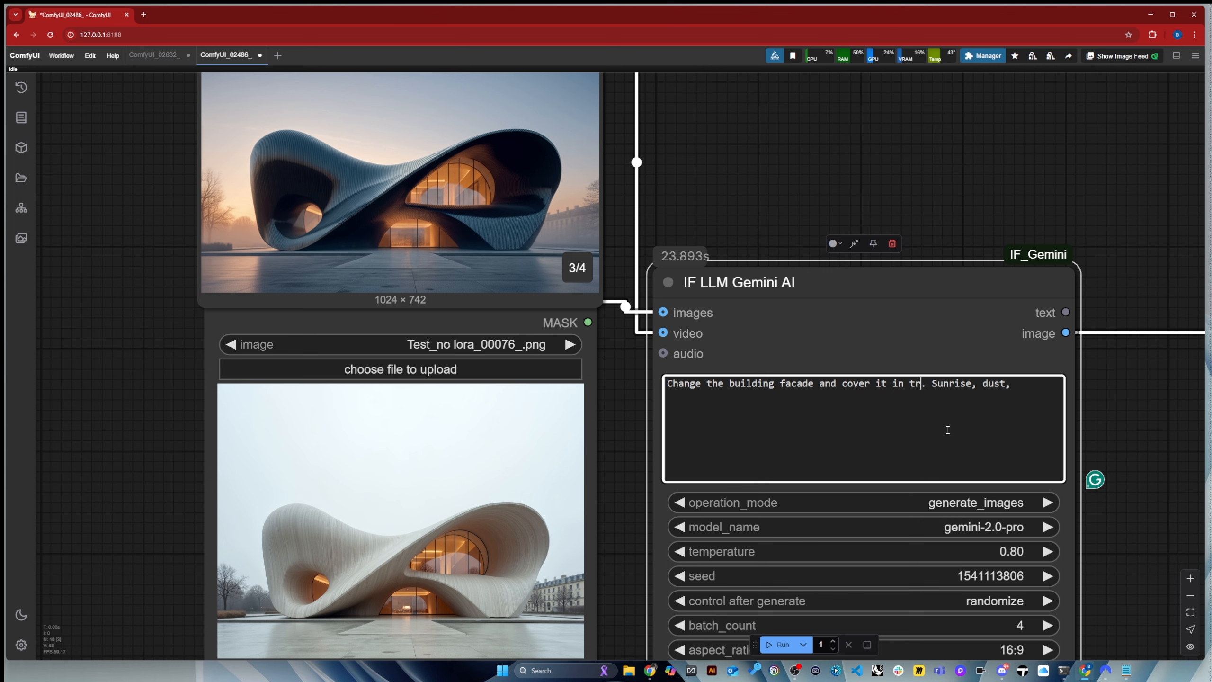
type("e")
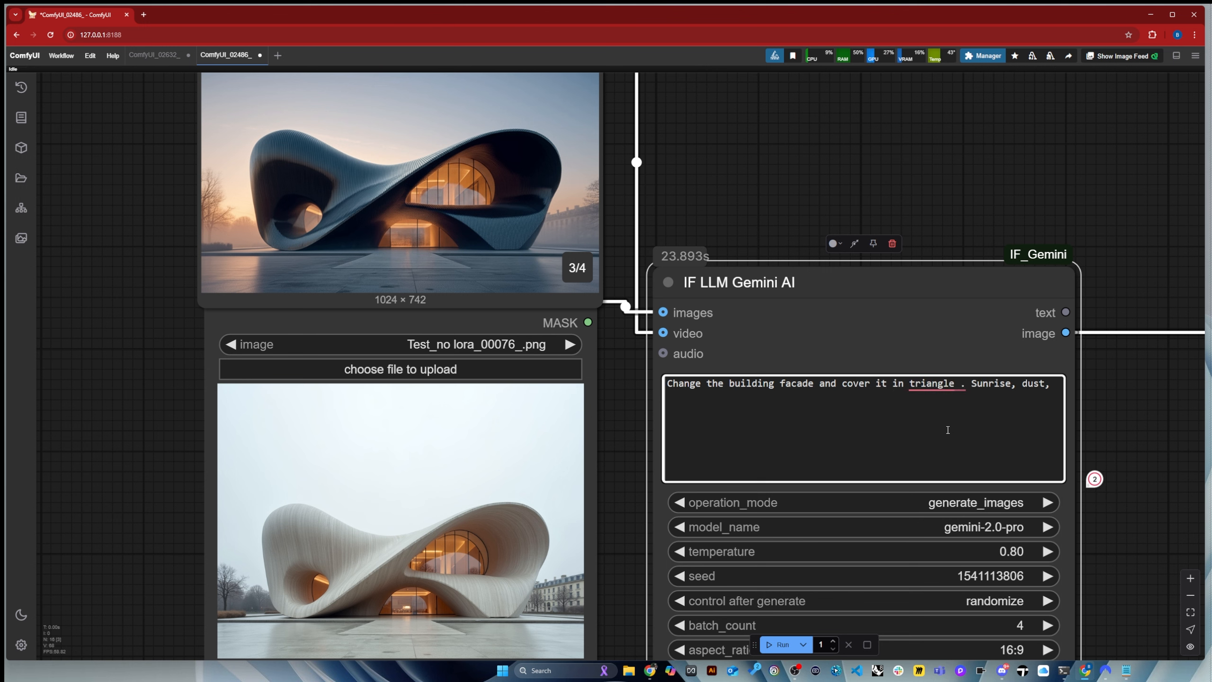
key("BackSpace")
key("BackSpace")
type("ular ")
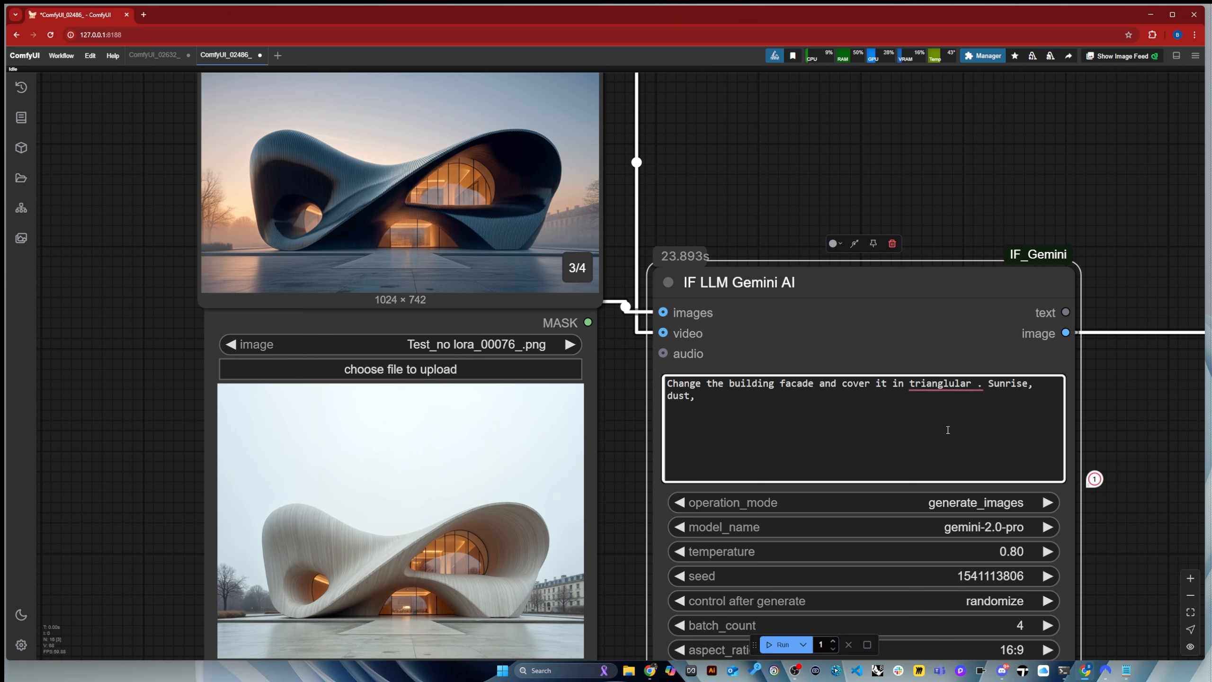
type("aluminium")
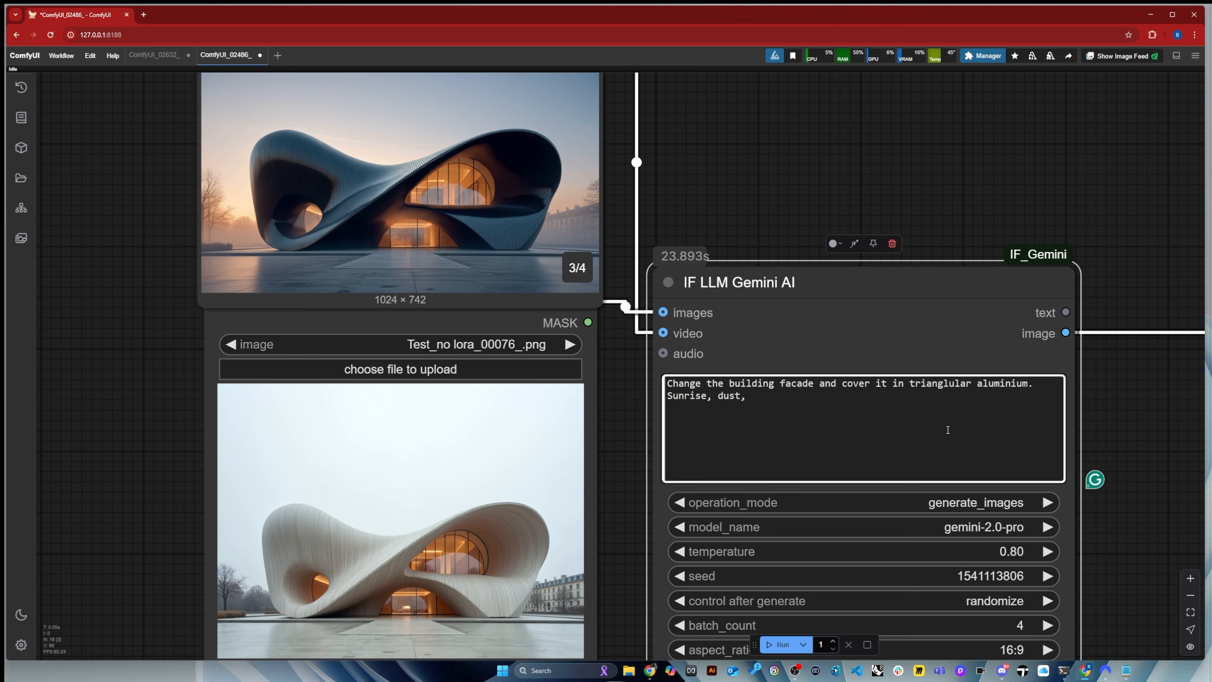
type(" f")
key("BackSpace")
type("panels")
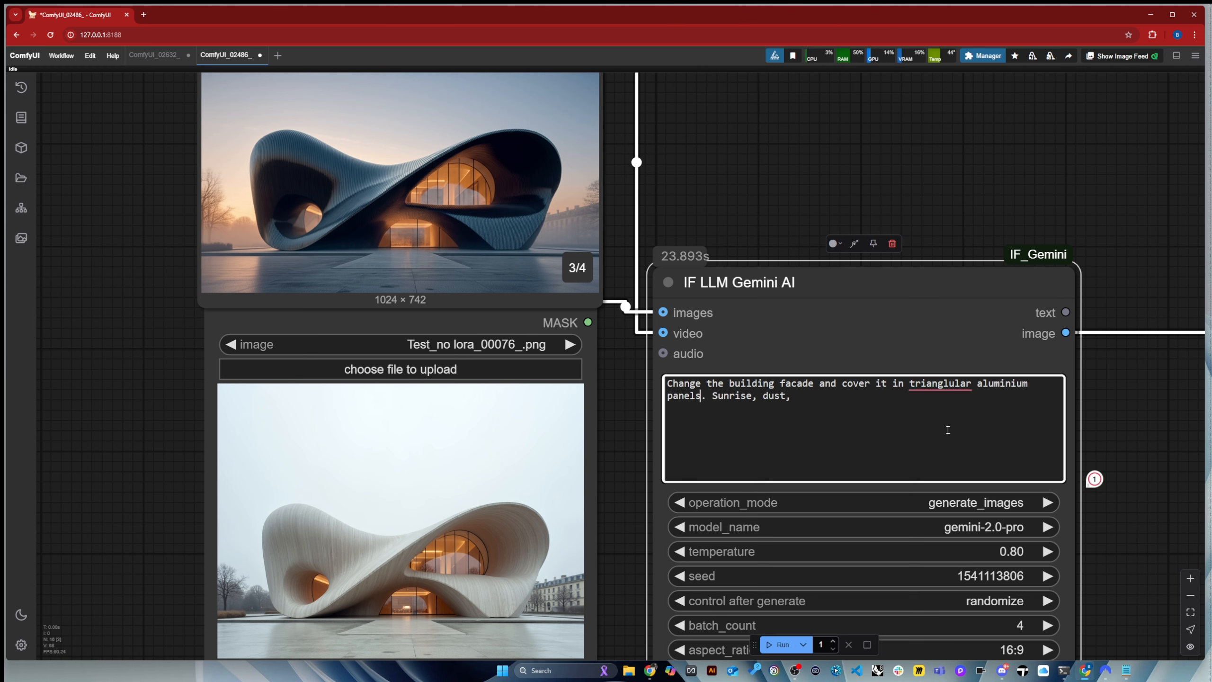
key("ctrl+Return")
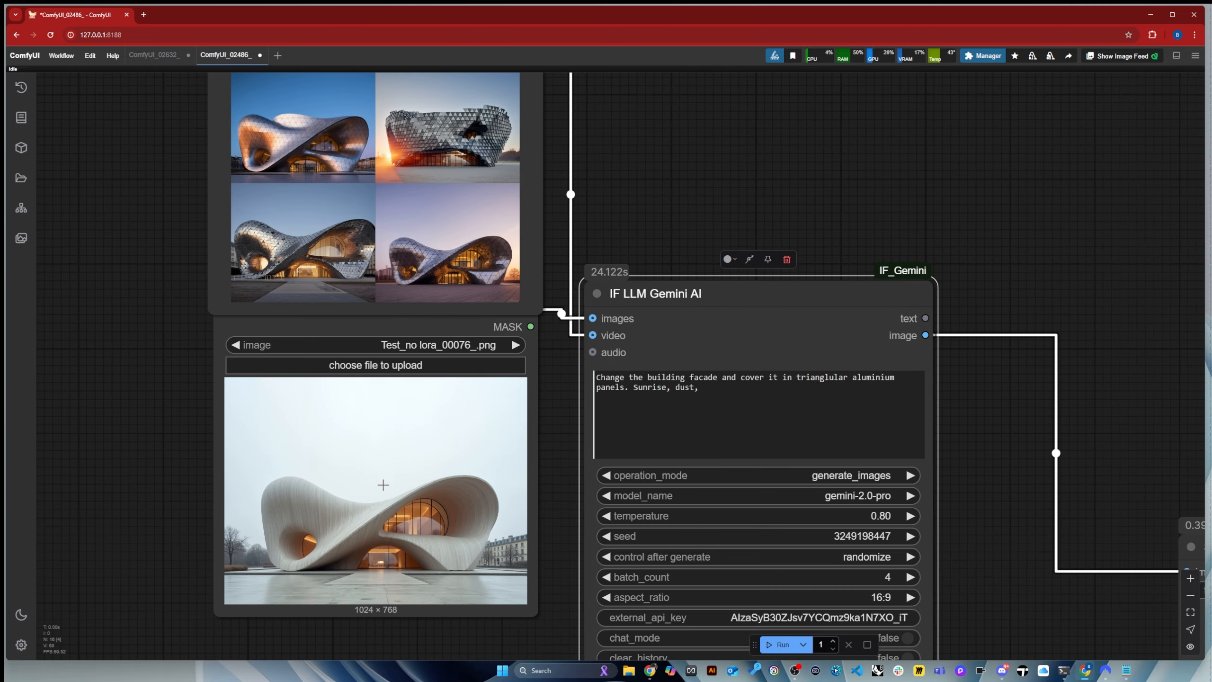
Enlarge the fourth triangular-panel variation in the Preview Image node and compare it with the original building
left_click(448, 241)
scroll(439, 467, "up", 3)
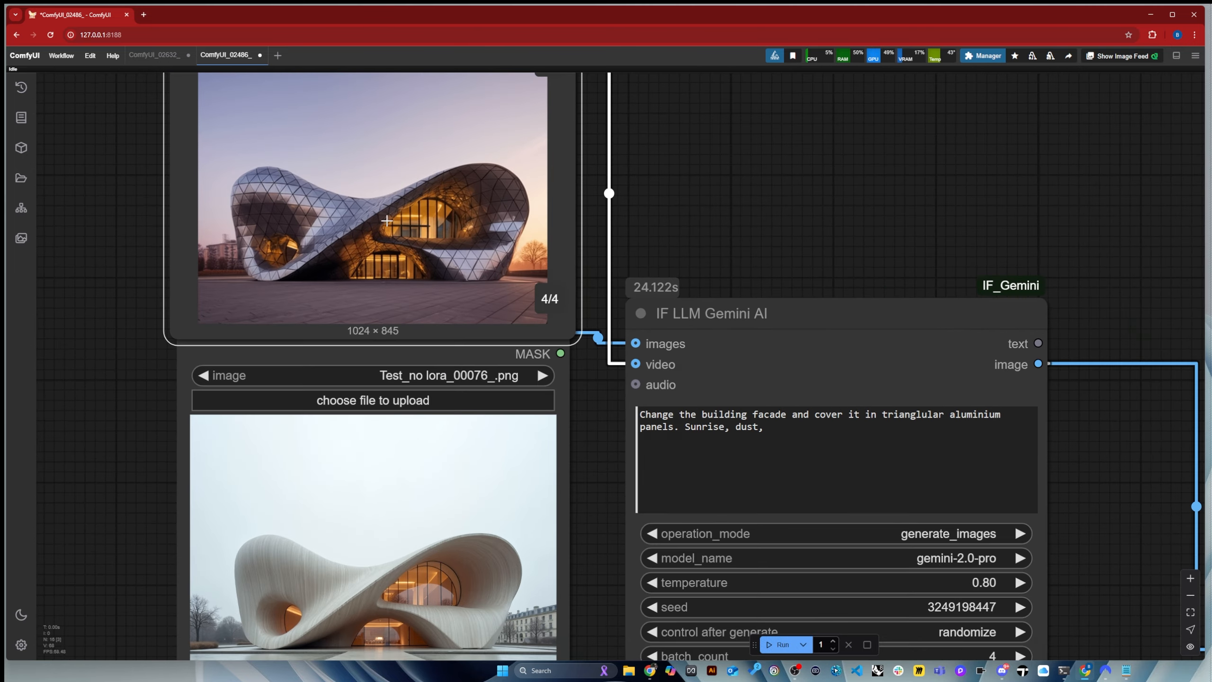
scroll(439, 467, "up", 7)
scroll(444, 497, "down", 10)
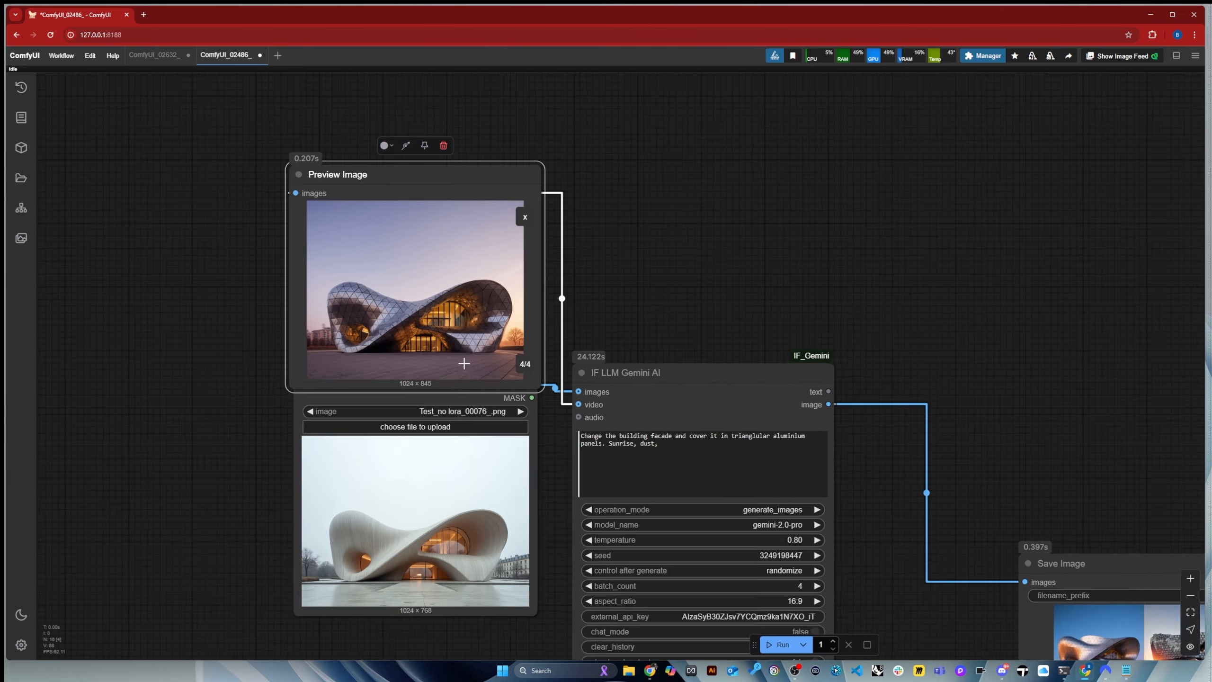
scroll(449, 531, "up", 3)
scroll(449, 531, "down", 2)
scroll(495, 292, "up", 2)
Step through the enlarged variations to the third one and examine its facade panels up close
left_click(541, 337)
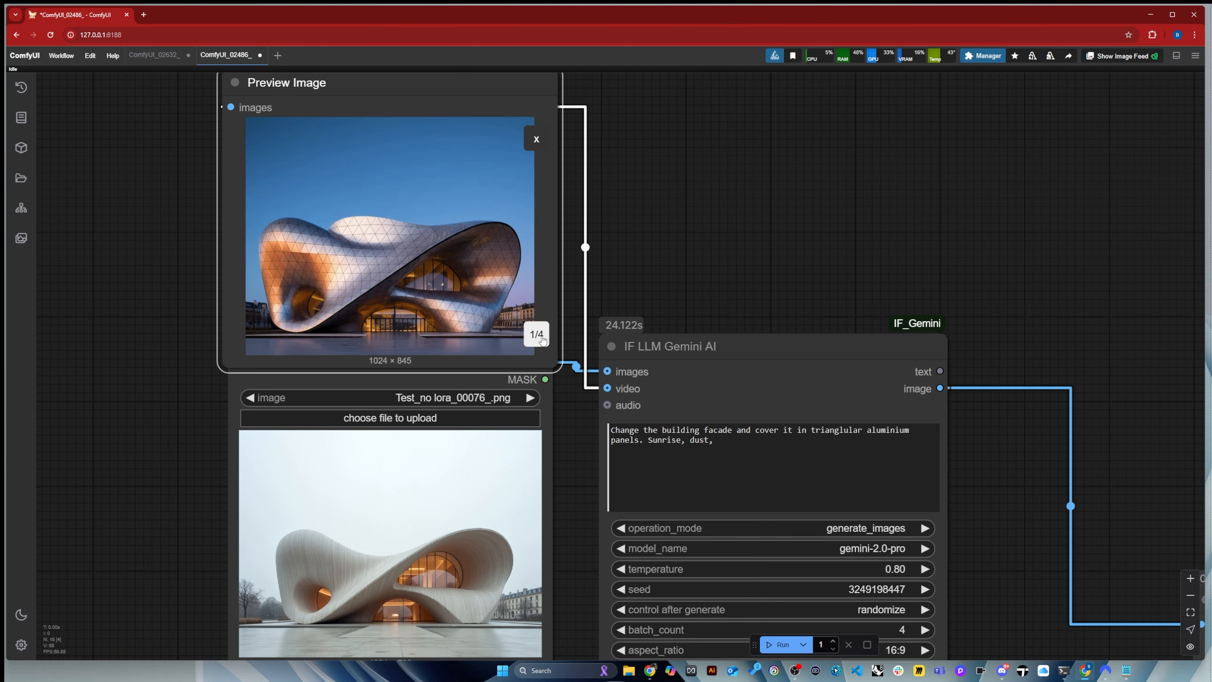
left_click(541, 337)
left_click(541, 337)
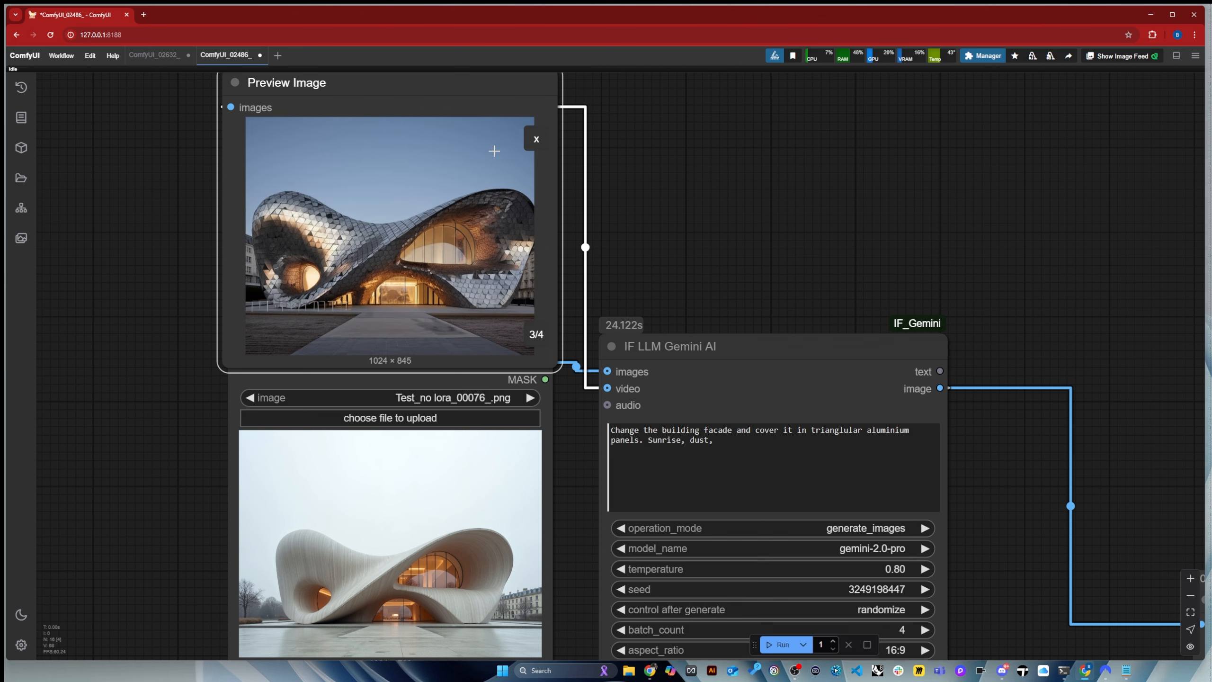
scroll(415, 206, "up", 8)
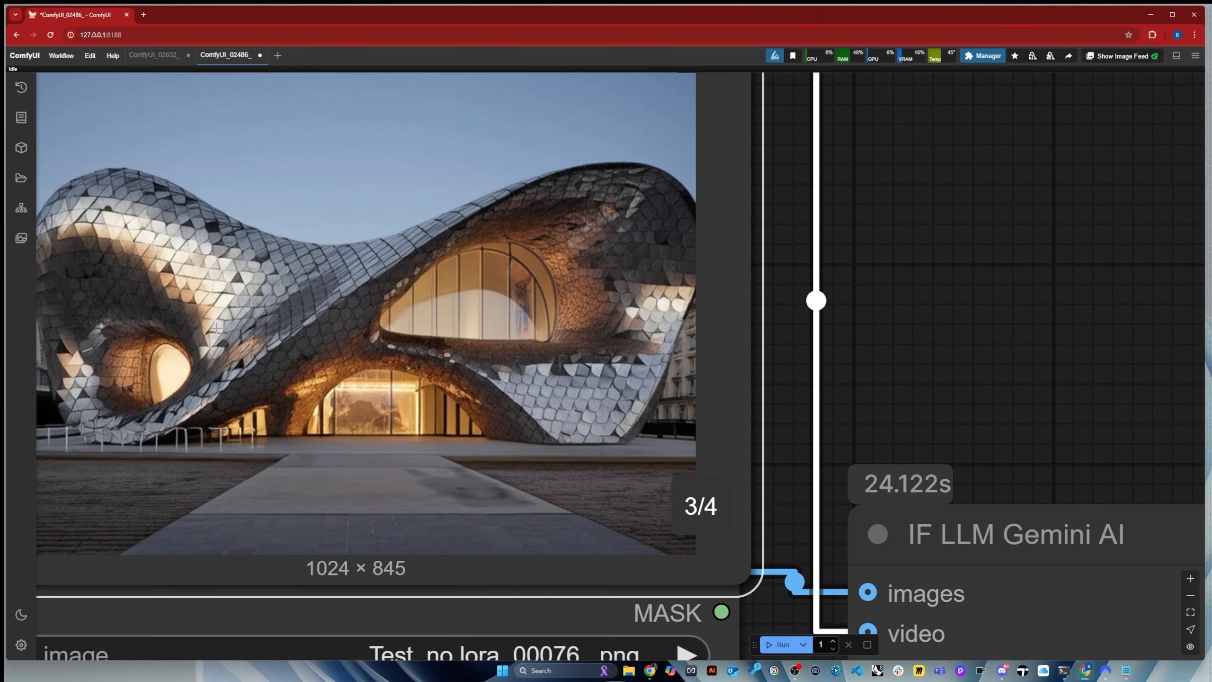
scroll(342, 254, "down", 10)
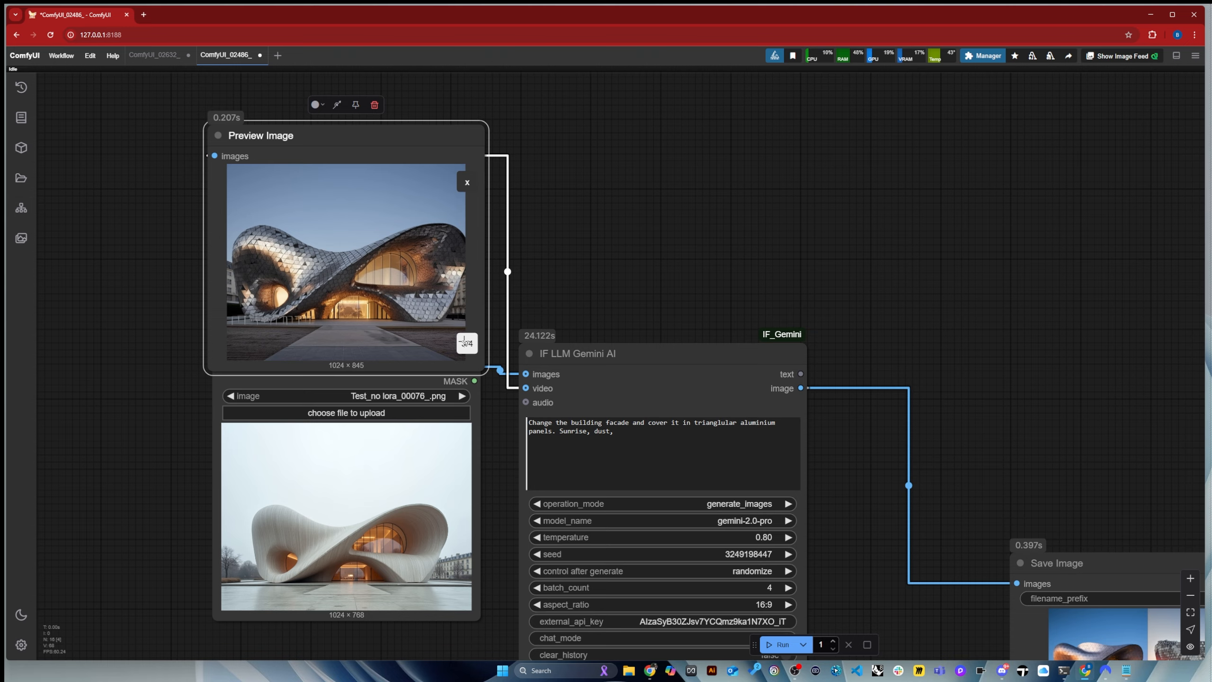
Go on to the fourth variation and inspect its triangular panels in detail beside the original building
left_click(468, 344)
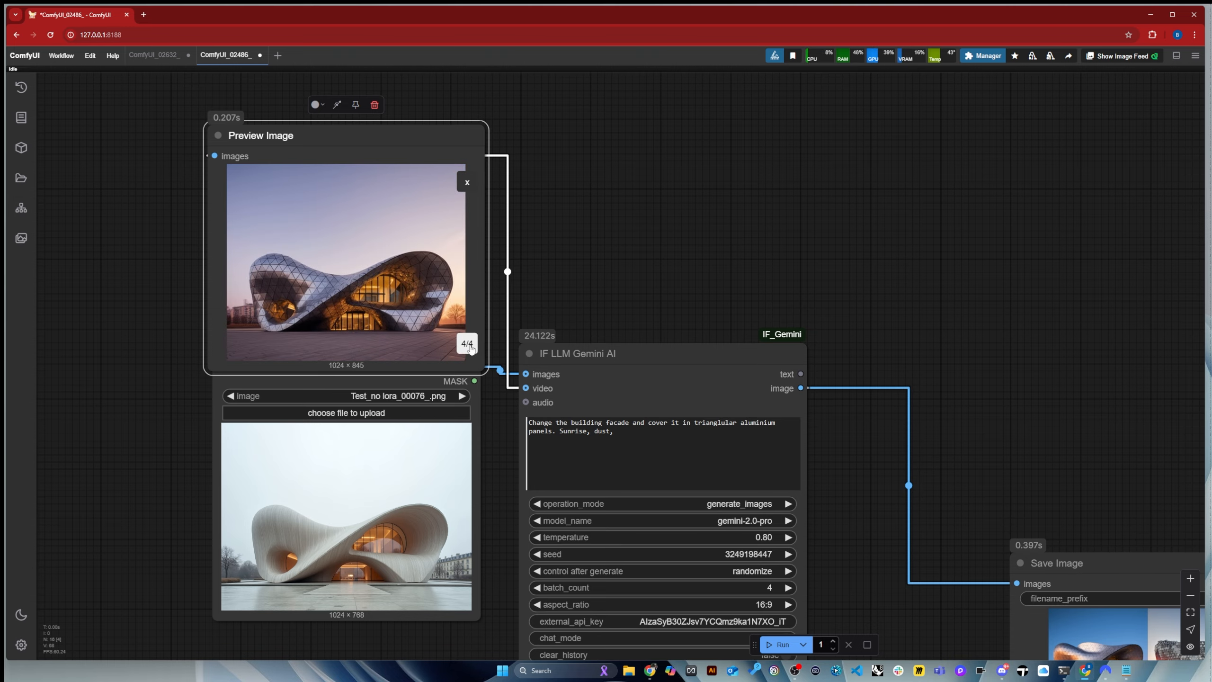
scroll(300, 305, "up", 10)
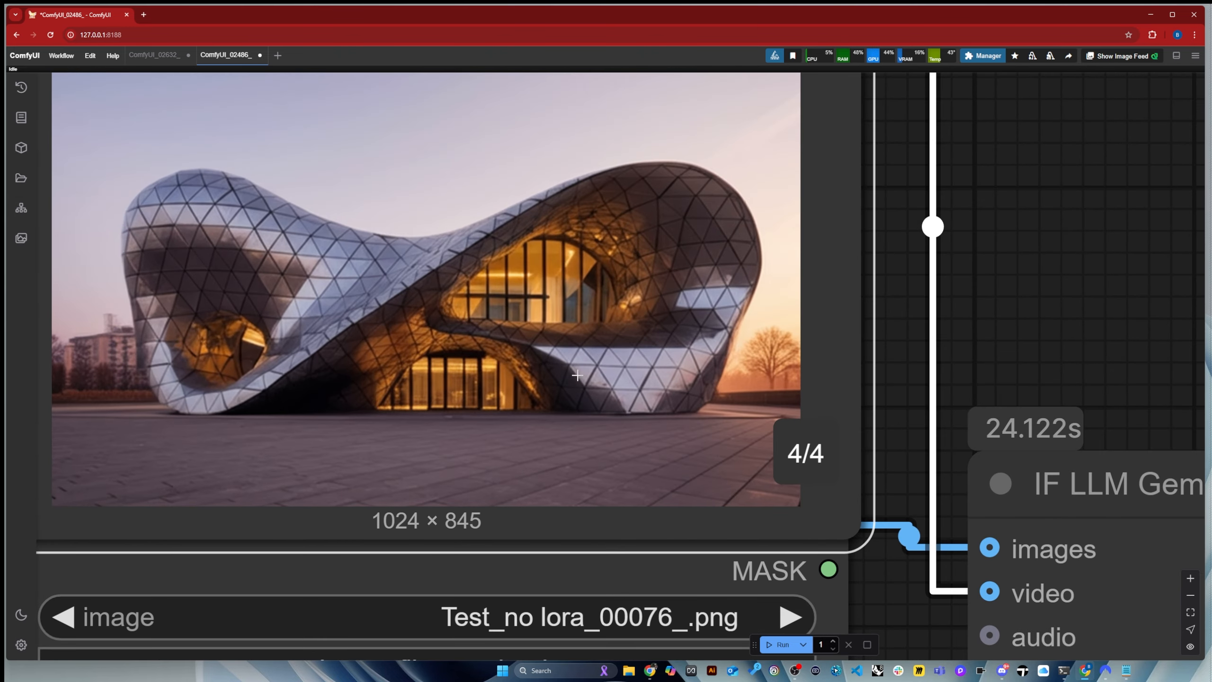
scroll(578, 377, "down", 10)
scroll(412, 204, "up", 2)
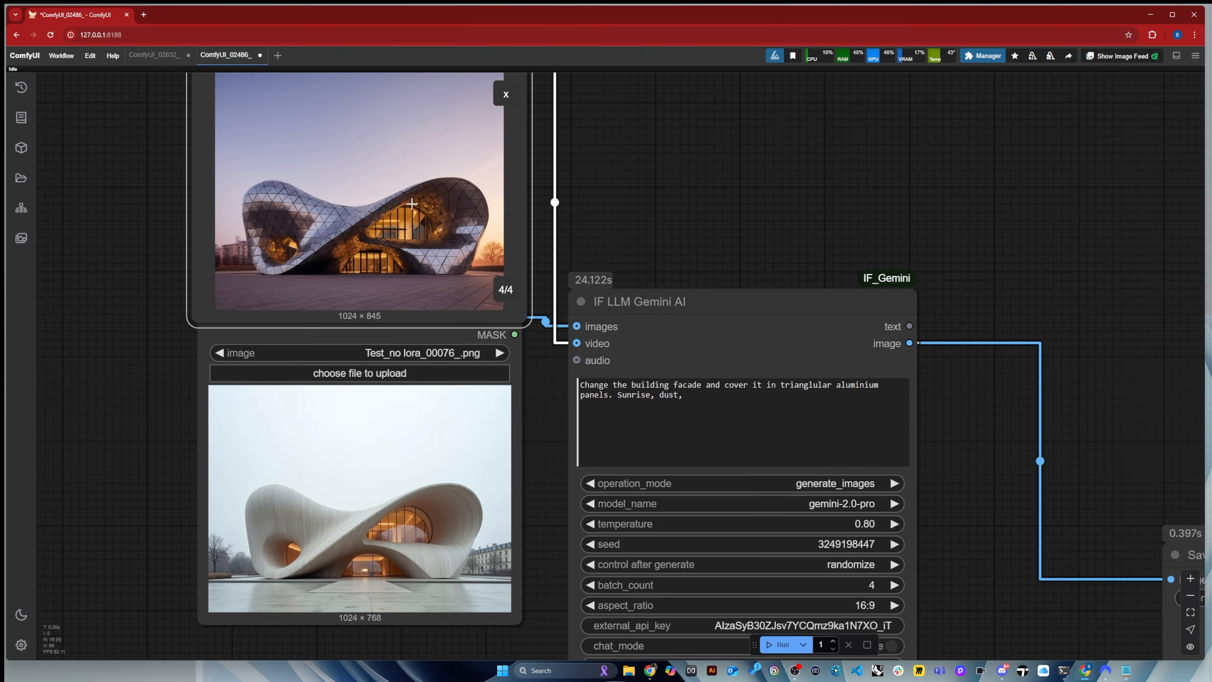
Change the panel shape in the prompt to "rectangular" and run the workflow
left_click(745, 399)
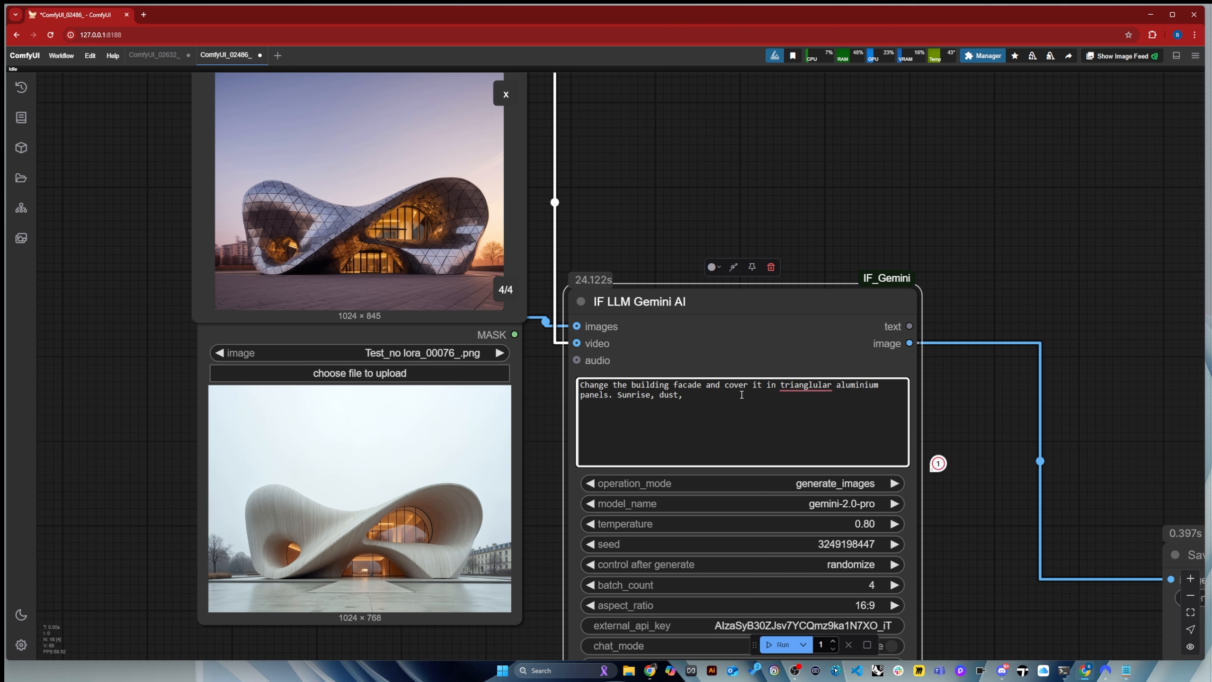
mouse_move(813, 387)
left_click(813, 415)
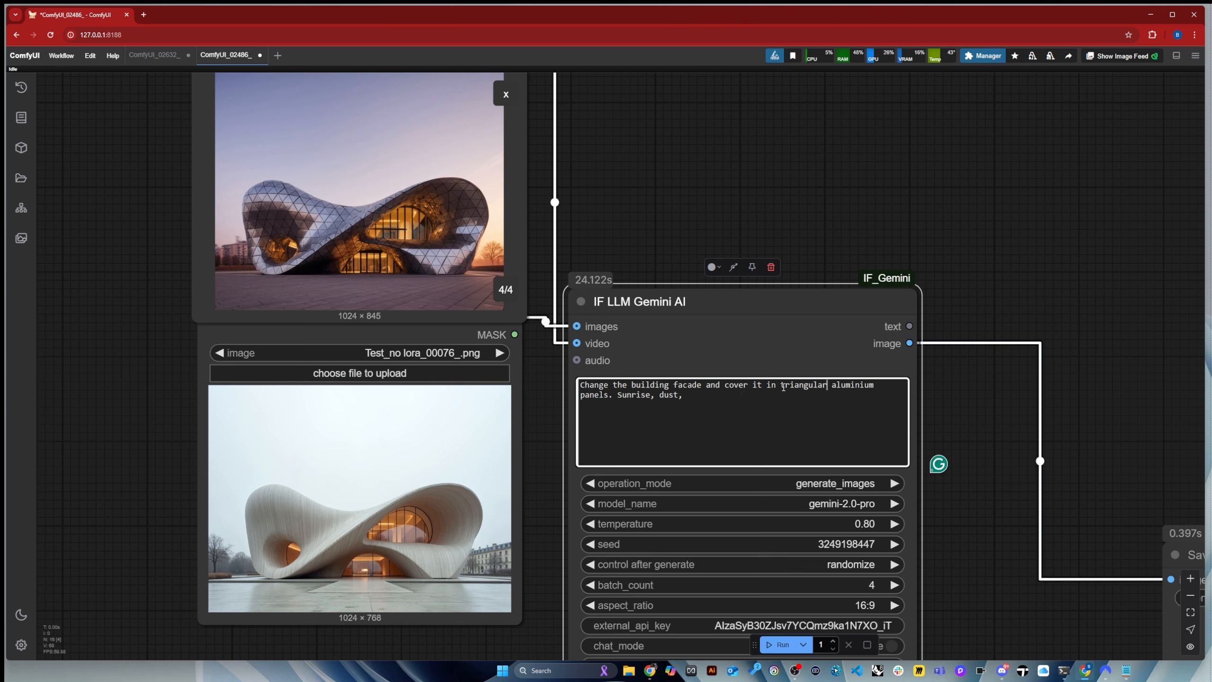
left_click_drag(783, 387, 812, 386)
type("rectangular")
scroll(600, 577, "down", 1)
key("ctrl+Return")
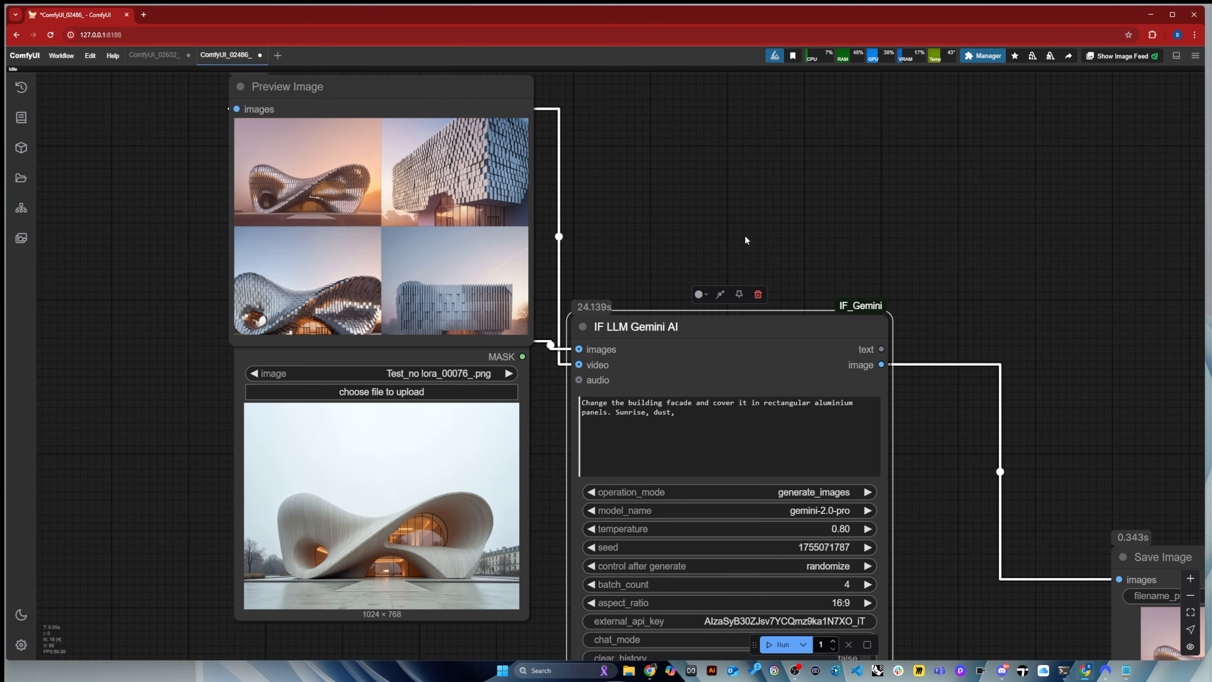
Enlarge the first rectangular-panel variation in the Preview Image node and compare it with the original building
scroll(234, 605, "down", 2)
scroll(342, 296, "up", 5)
left_click(319, 198)
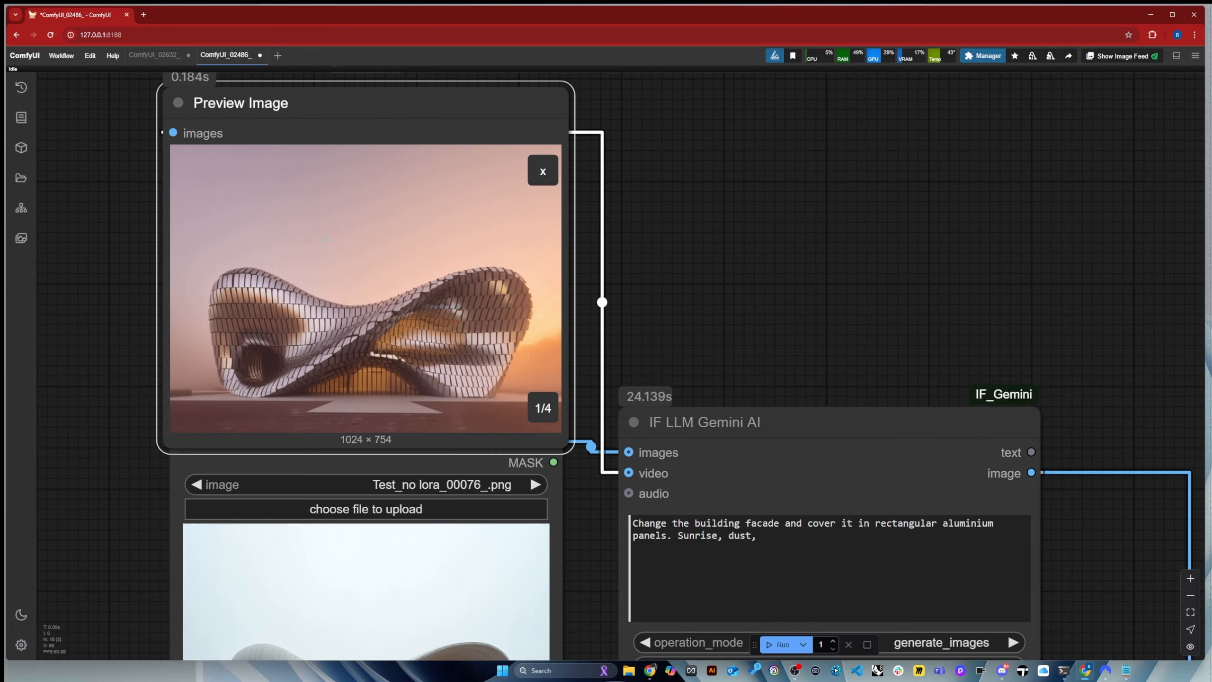
scroll(399, 208, "down", 5)
scroll(396, 492, "up", 5)
scroll(401, 449, "up", 2)
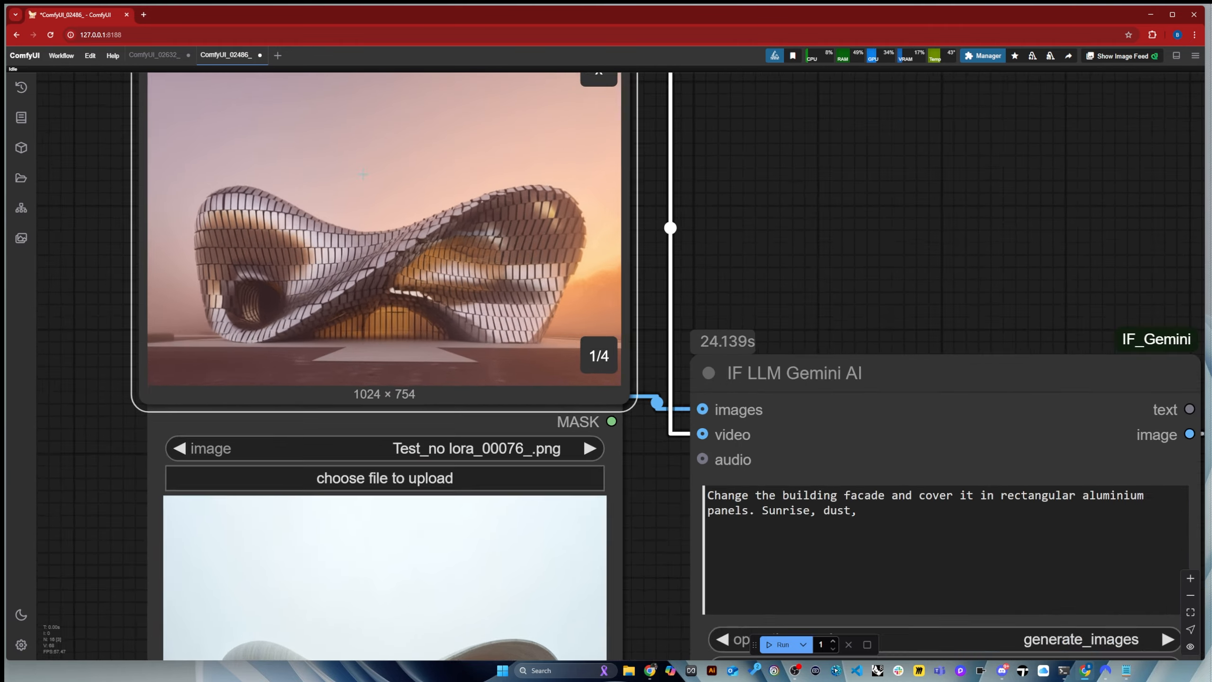
scroll(436, 210, "up", 5)
scroll(592, 196, "down", 6)
scroll(509, 183, "down", 2)
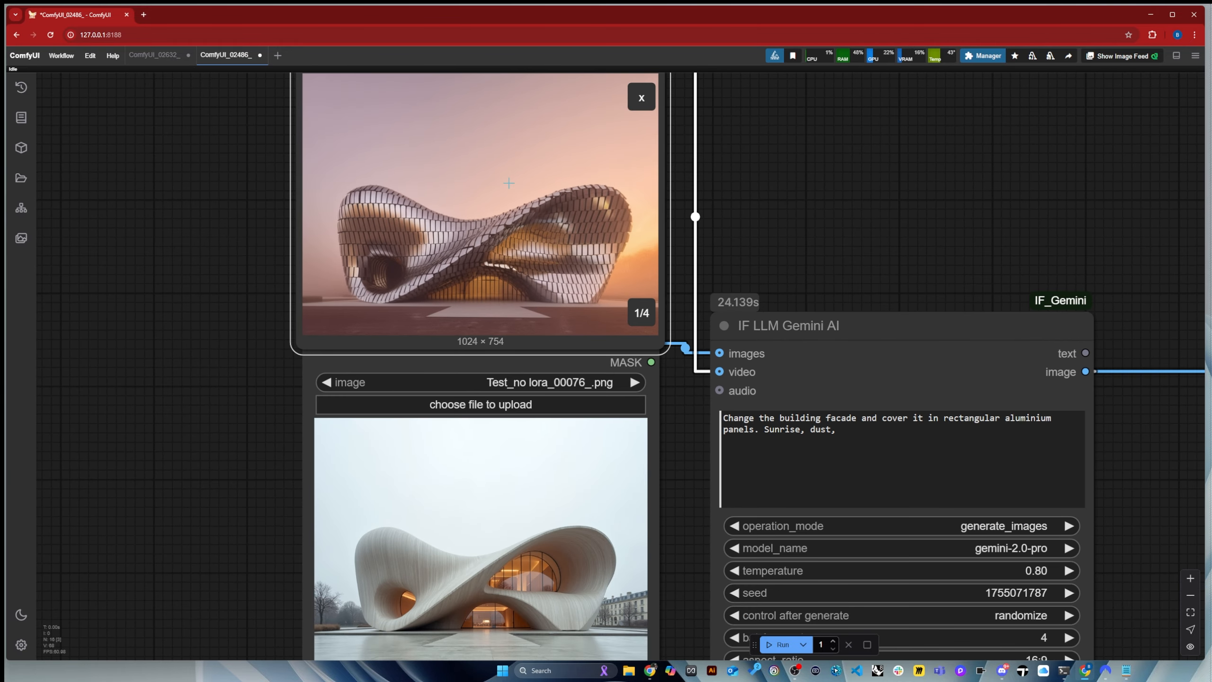
Check the first variation's panelled facade in detail against the original building and the rectangular aluminium wording of the prompt
scroll(509, 183, "up", 6)
scroll(497, 264, "down", 2)
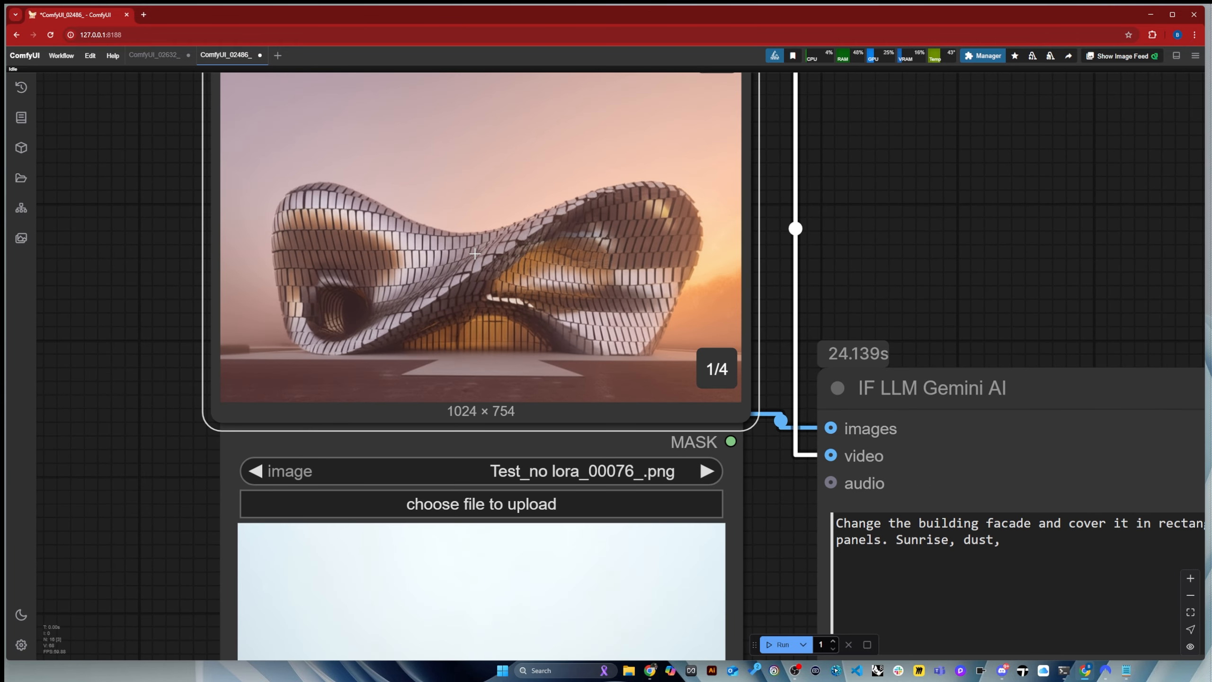
scroll(474, 253, "down", 5)
scroll(503, 547, "up", 8)
scroll(367, 552, "down", 3)
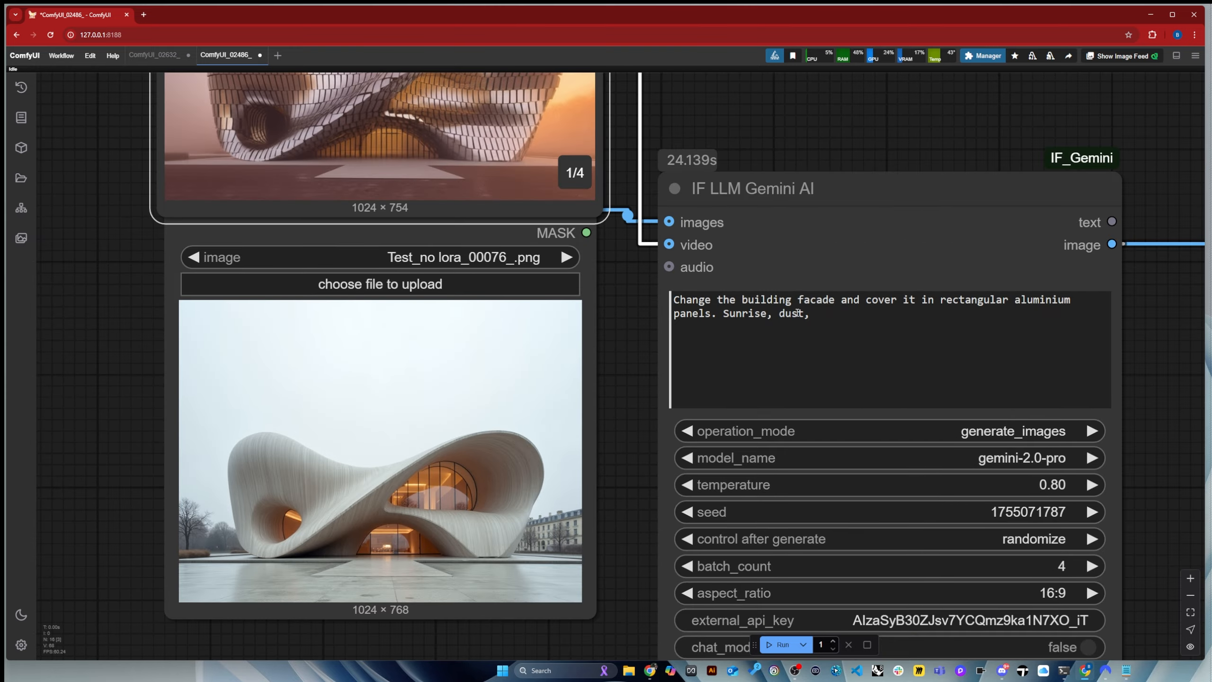
left_click_drag(893, 303, 1031, 301)
scroll(565, 487, "down", 4)
scroll(479, 230, "up", 10)
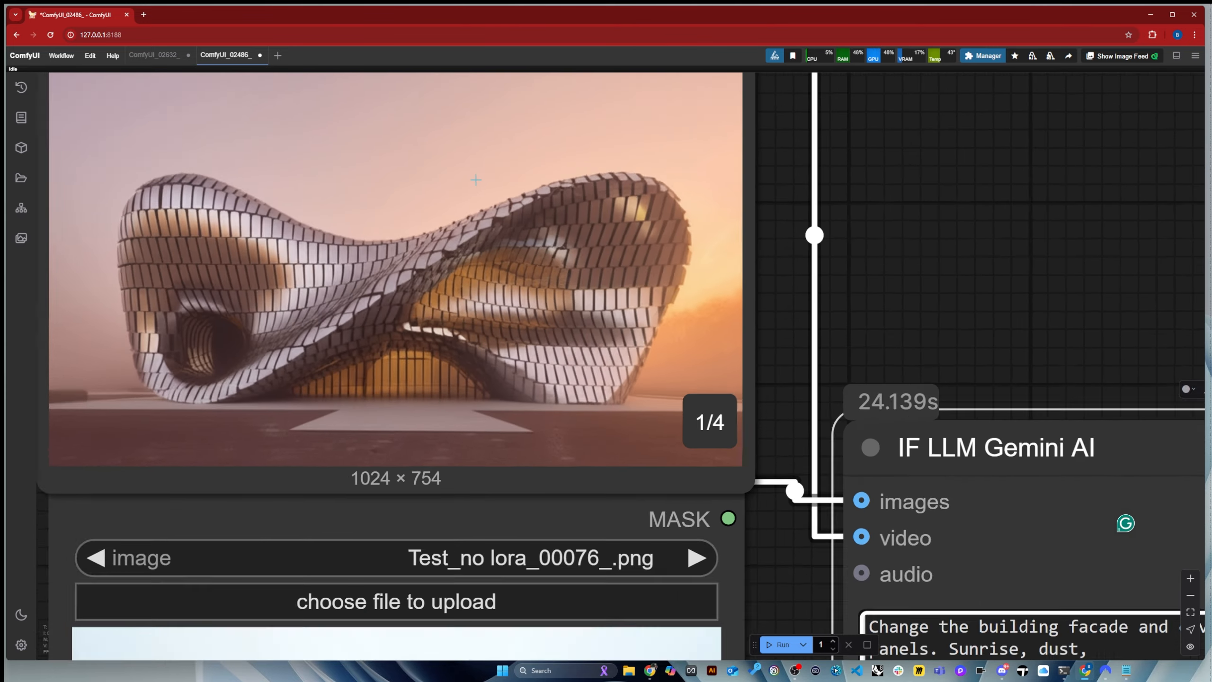
scroll(479, 231, "down", 5)
scroll(494, 577, "down", 1)
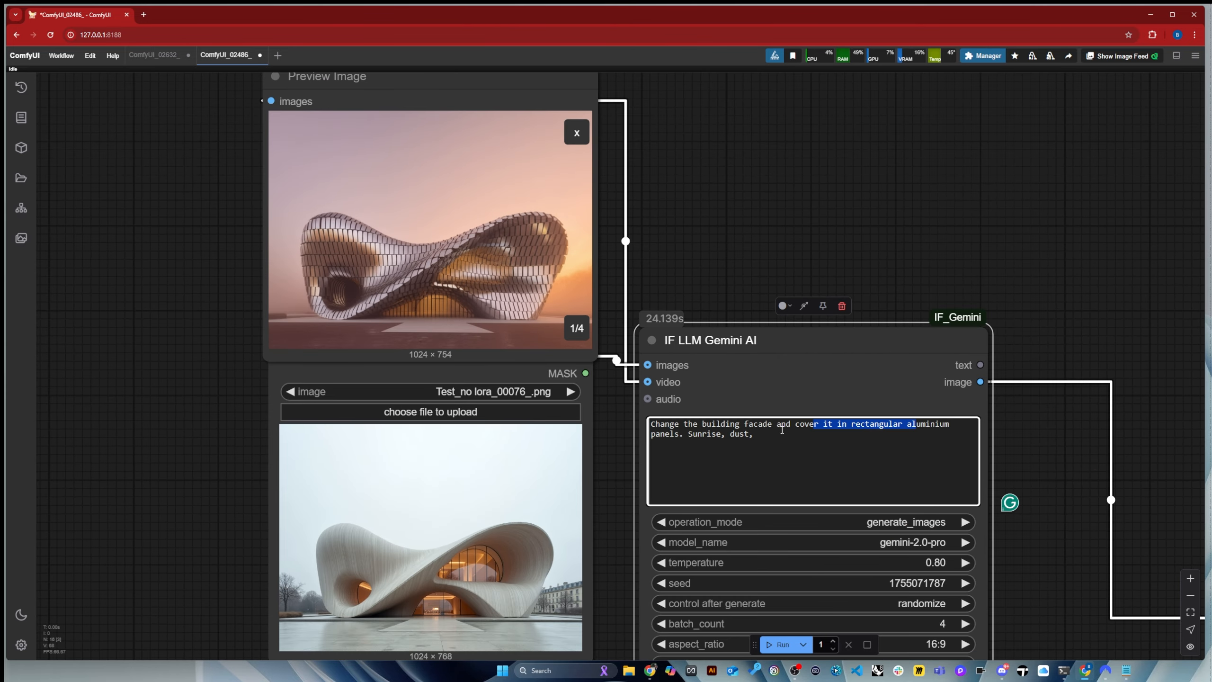
Replace "Sunrise, dust," in the prompt with "Snowy days"
left_click(739, 454)
left_click_drag(739, 454, 688, 434)
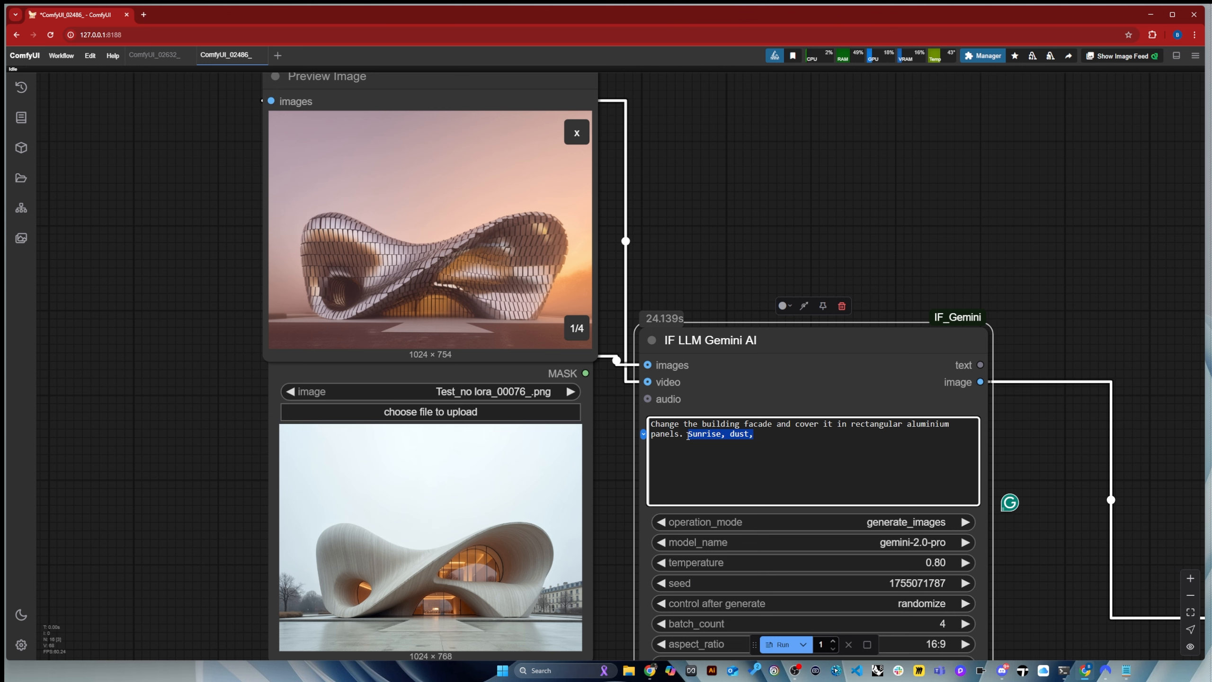
type("Snowy")
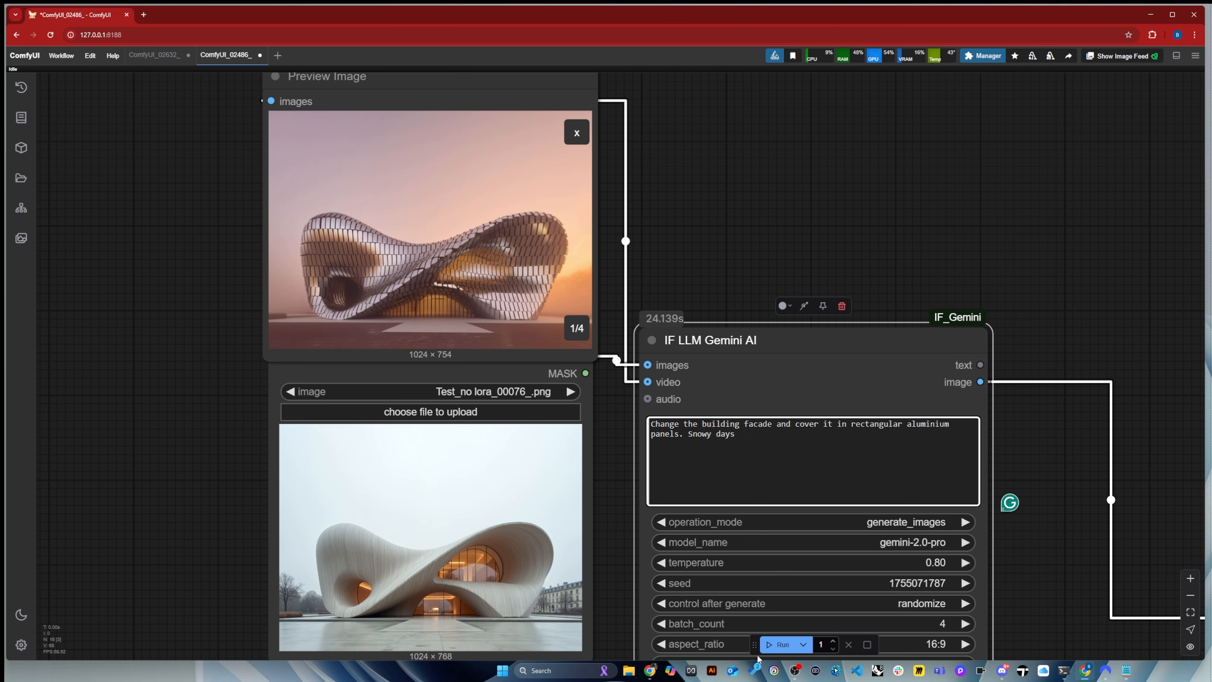
Run the workflow with the snowy-day prompt and enlarge the fourth variation in the Preview Image node to compare it with the original building
left_click(779, 644)
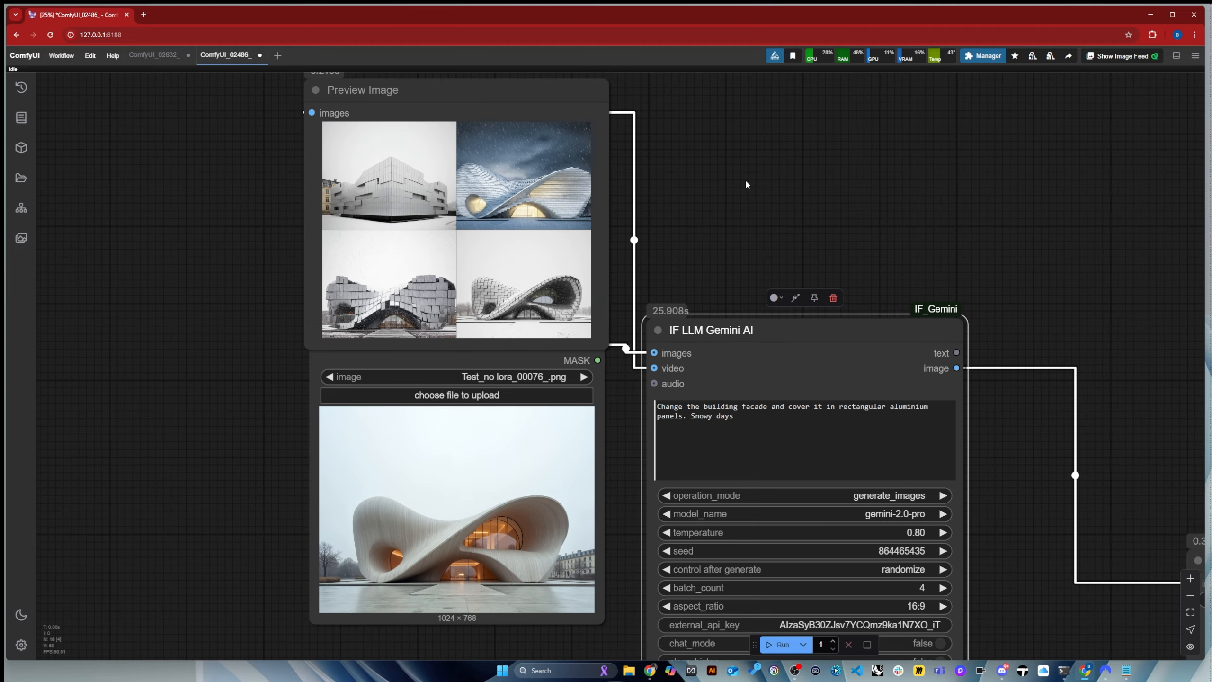
scroll(539, 158, "up", 4)
left_click(529, 349)
scroll(529, 349, "down", 4)
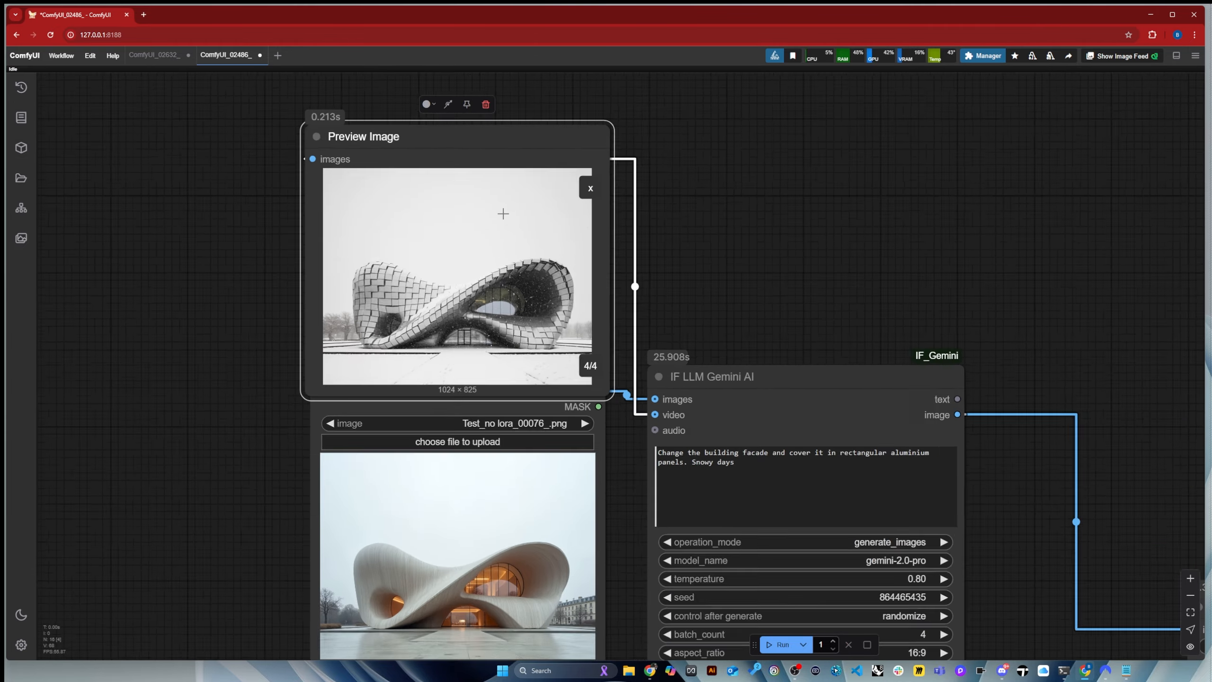
scroll(488, 578, "up", 2)
scroll(491, 586, "down", 1)
scroll(531, 408, "up", 10)
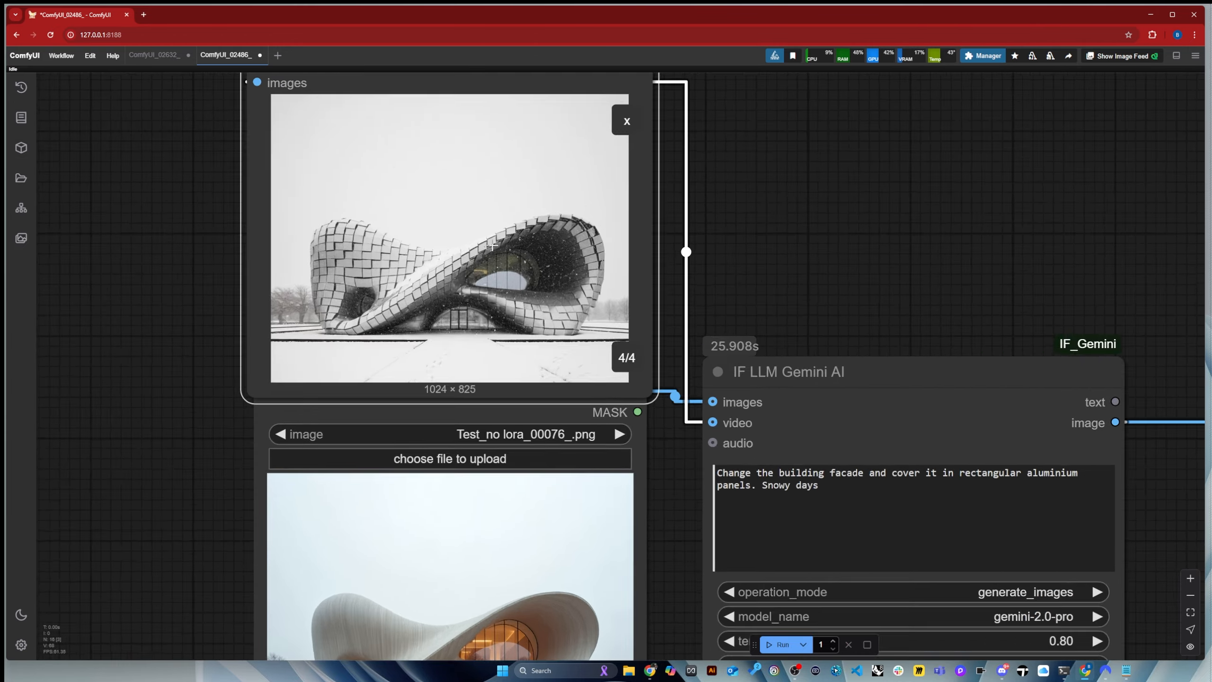
scroll(501, 579, "down", 7)
scroll(502, 580, "up", 2)
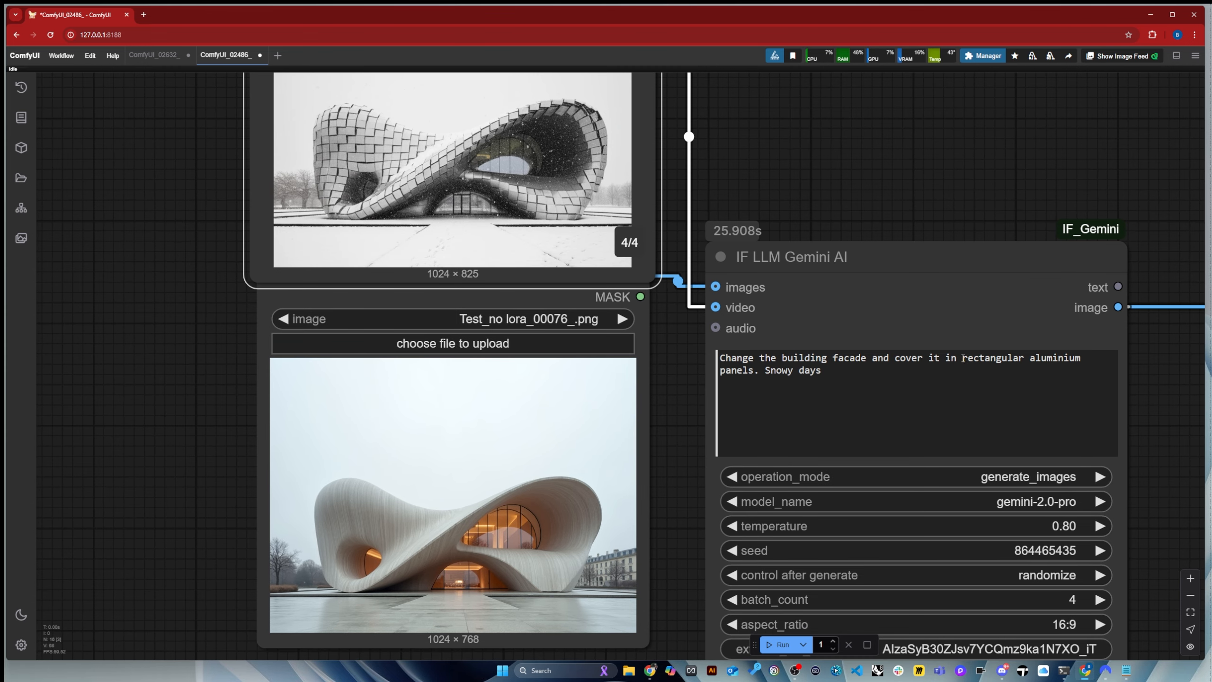
Change "rectangular" to "triangular" in the Gemini prompt and run the workflow
left_click_drag(962, 358, 1023, 359)
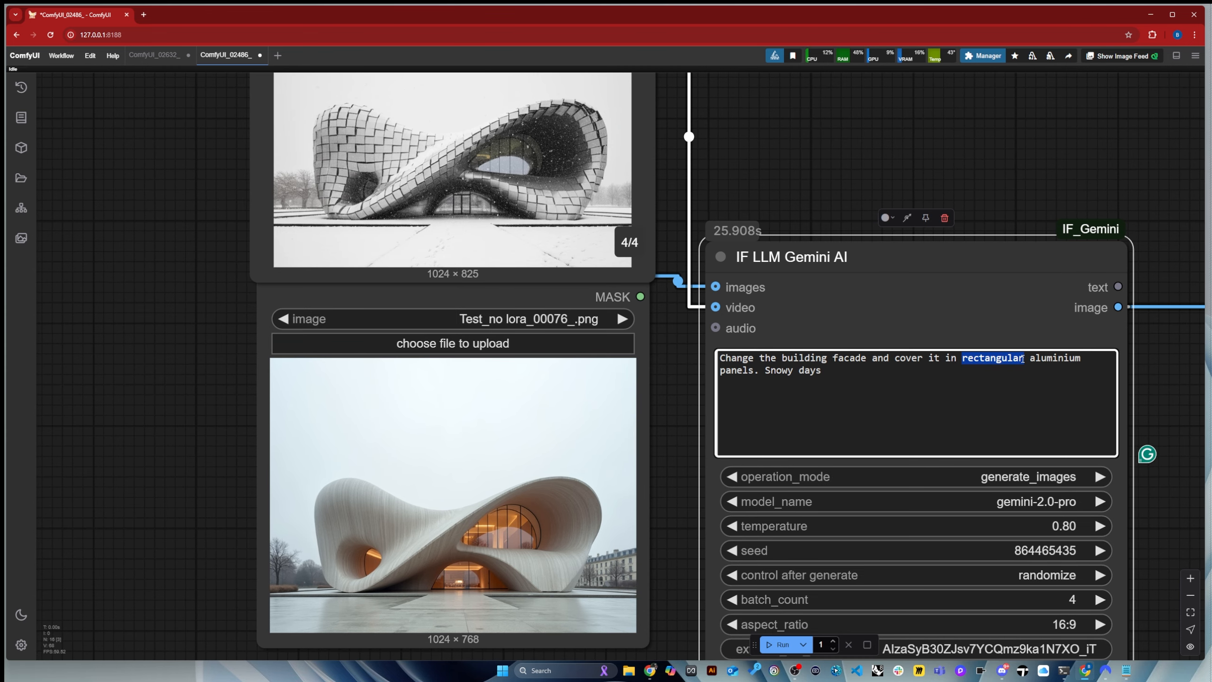
type("tri")
type("lar")
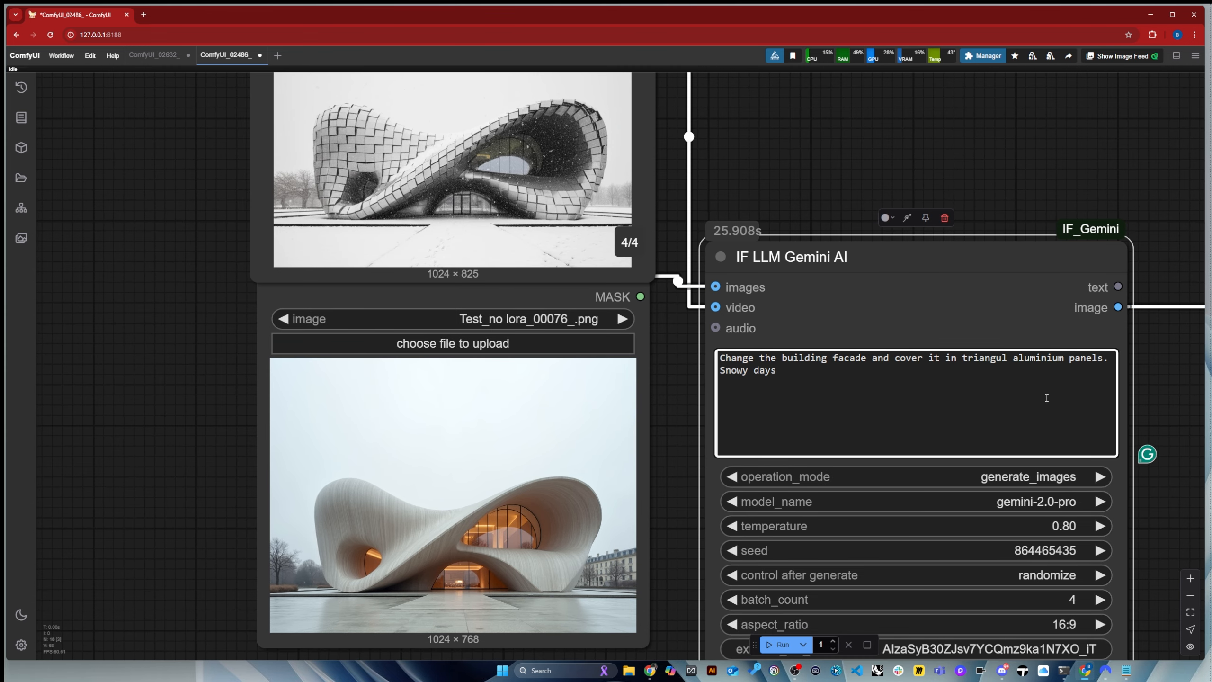
key("ctrl+Return")
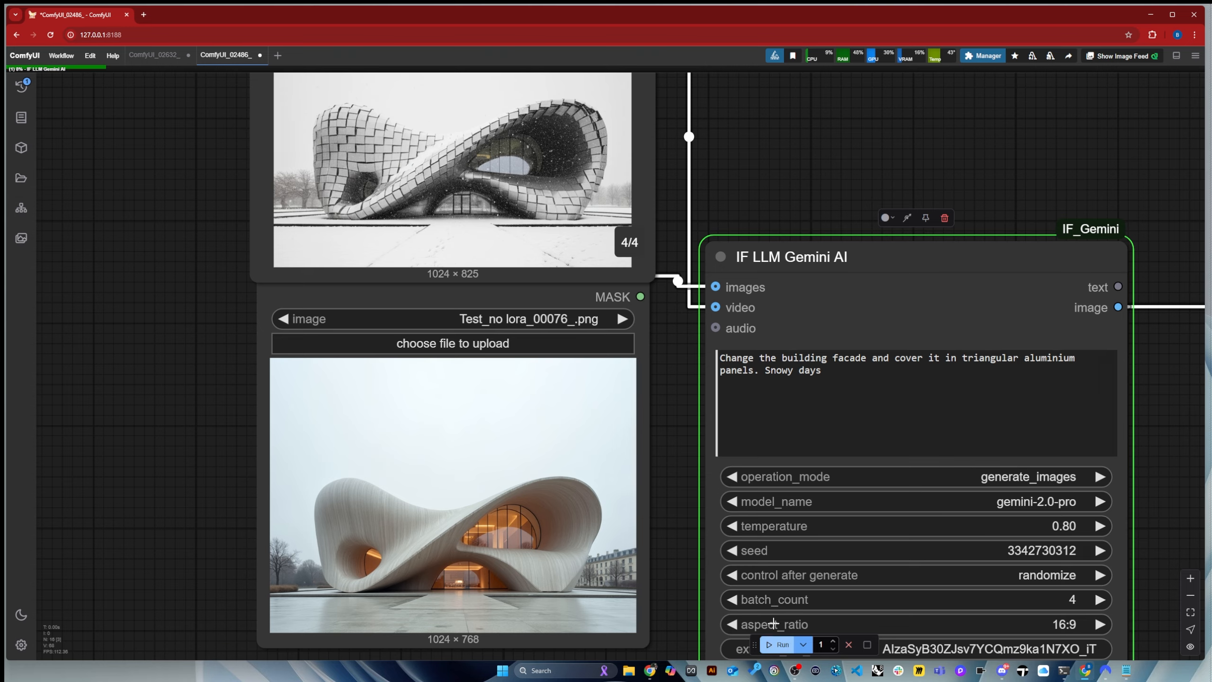
Enlarge the fourth triangular-panel variation in the Preview Image node and examine its facade up close
scroll(641, 583, "down", 2)
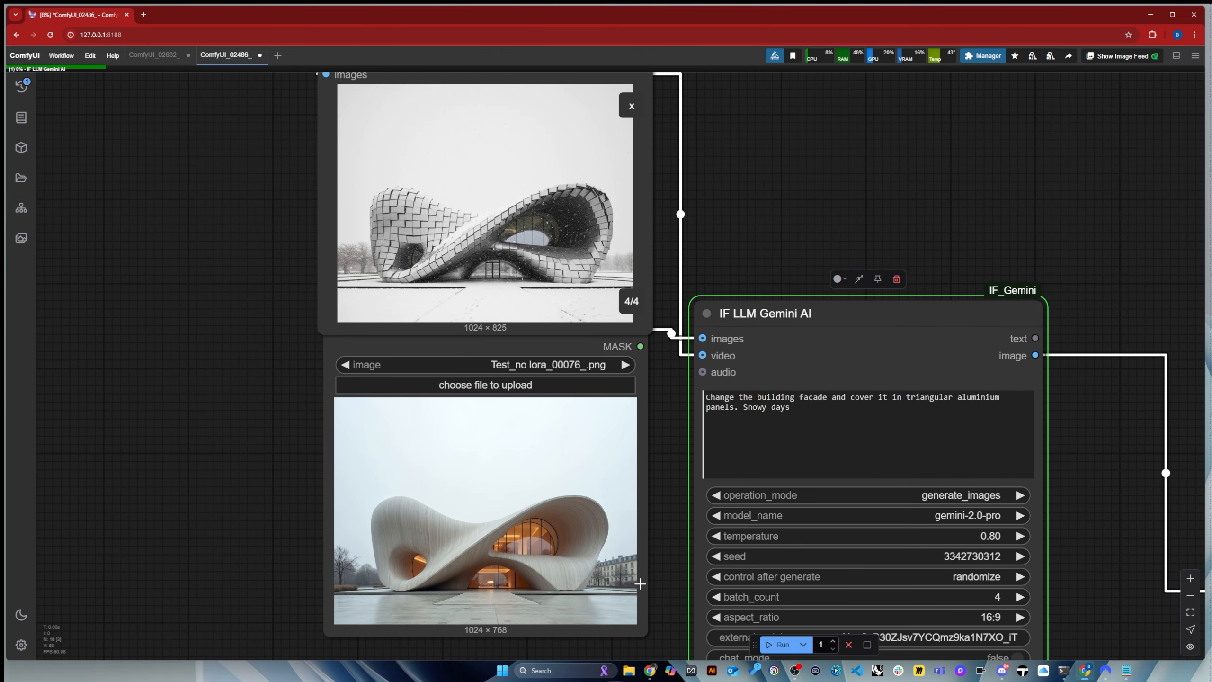
scroll(672, 262, "up", 4)
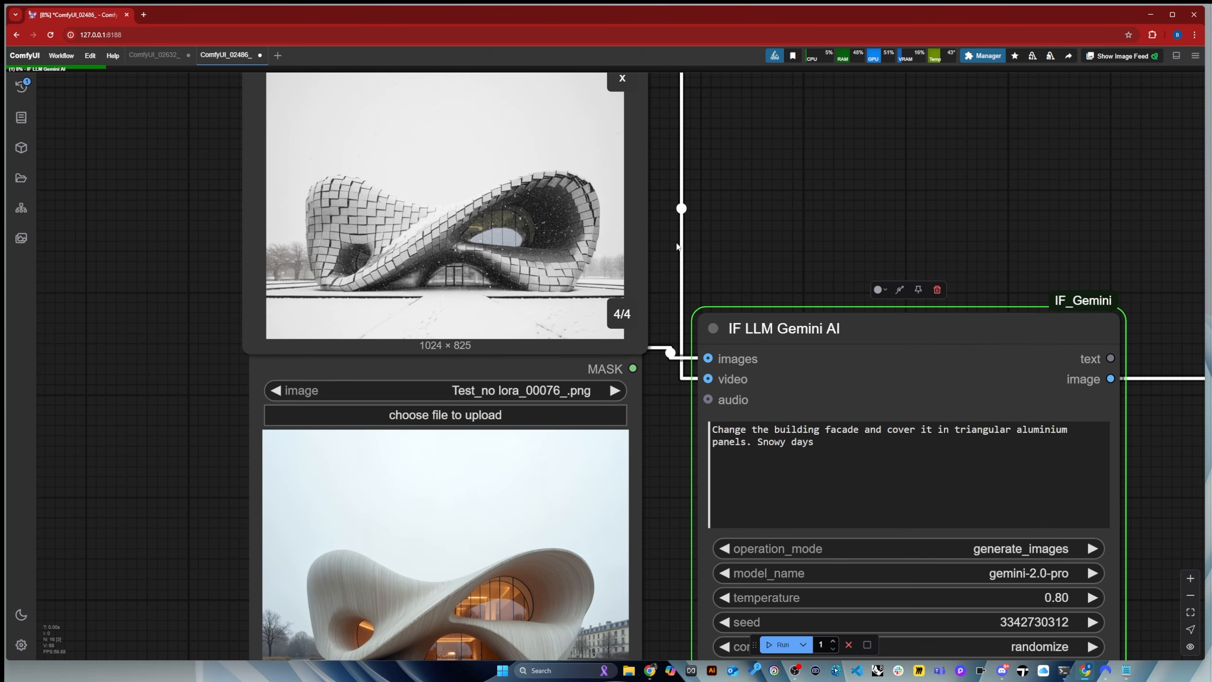
scroll(395, 257, "down", 3)
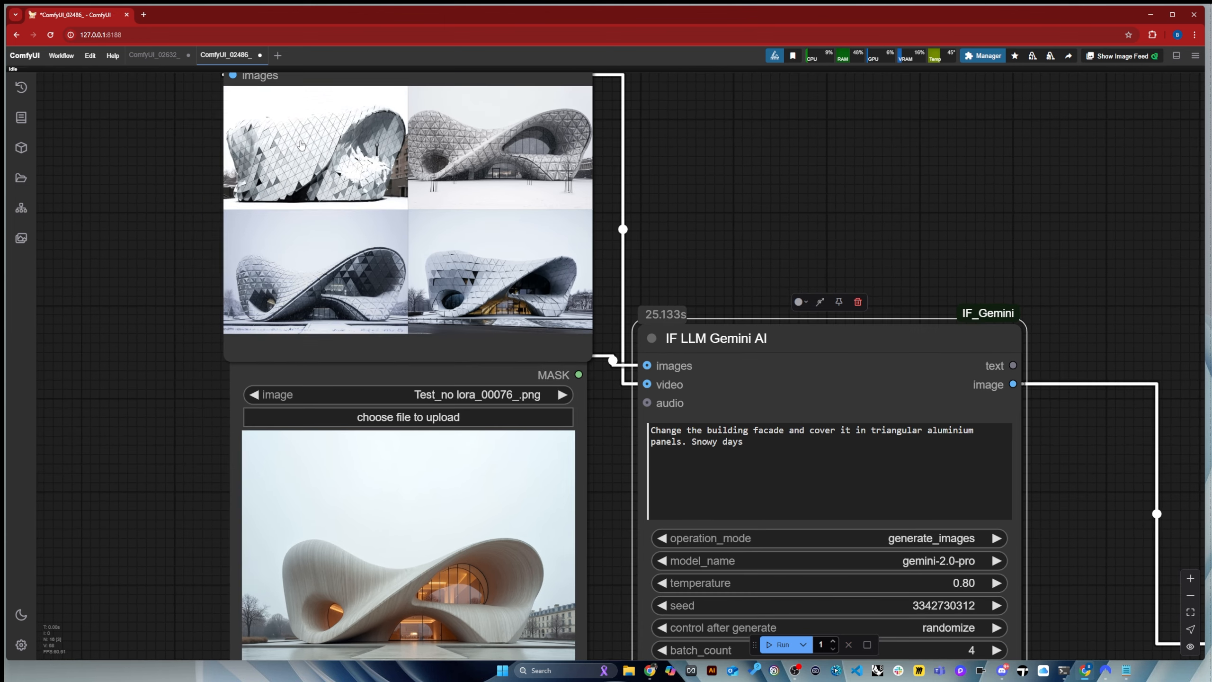
left_click(350, 299)
scroll(392, 253, "down", 2)
left_click(538, 313)
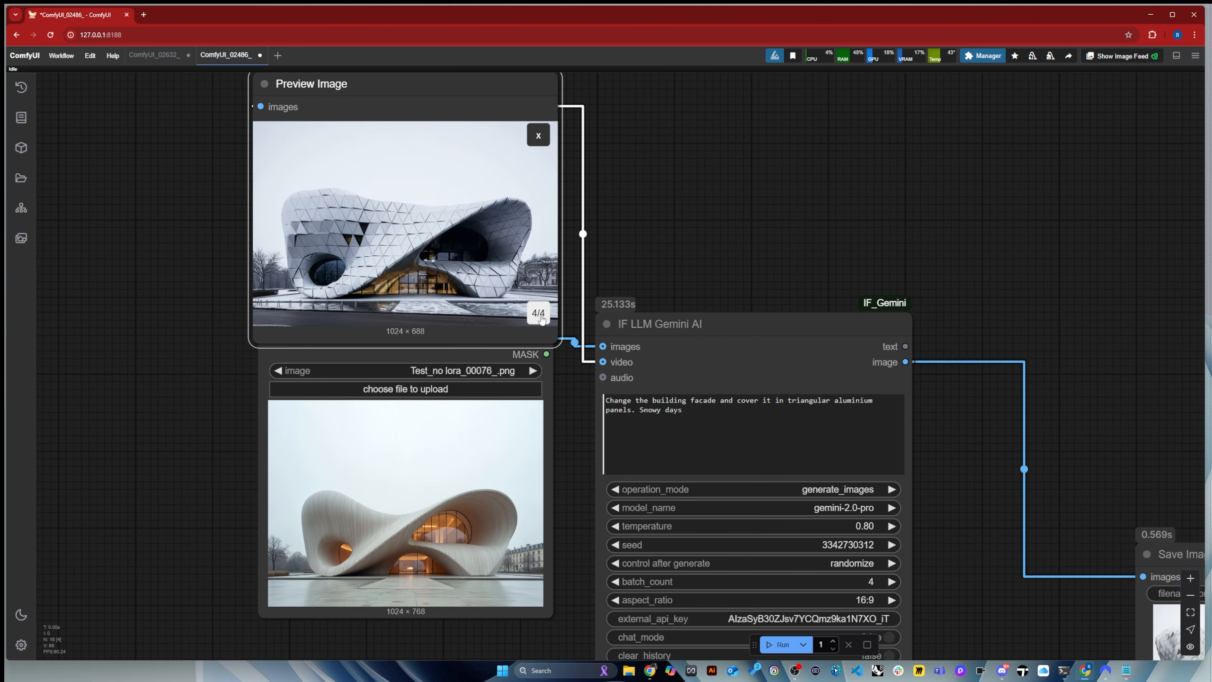
scroll(417, 219, "up", 3)
scroll(654, 406, "down", 1)
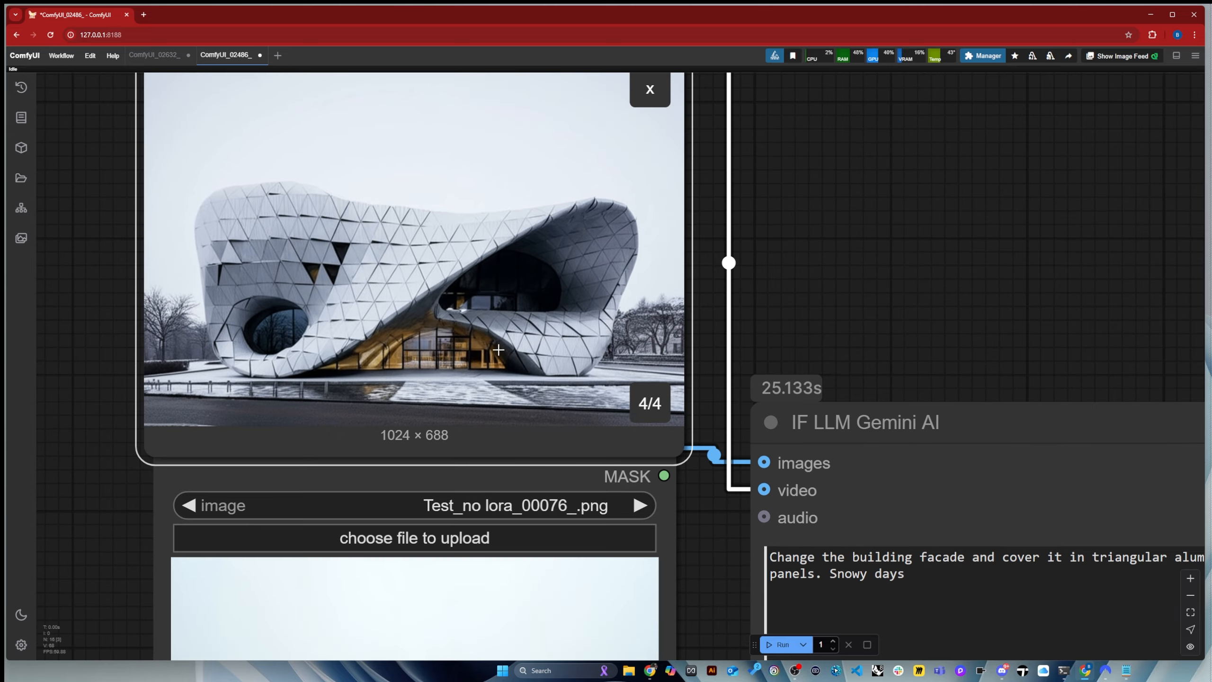
Switch the preview to the second triangular-panel variation and inspect its facade against the original building
left_click(659, 410)
left_click(659, 410)
scroll(654, 406, "down", 3)
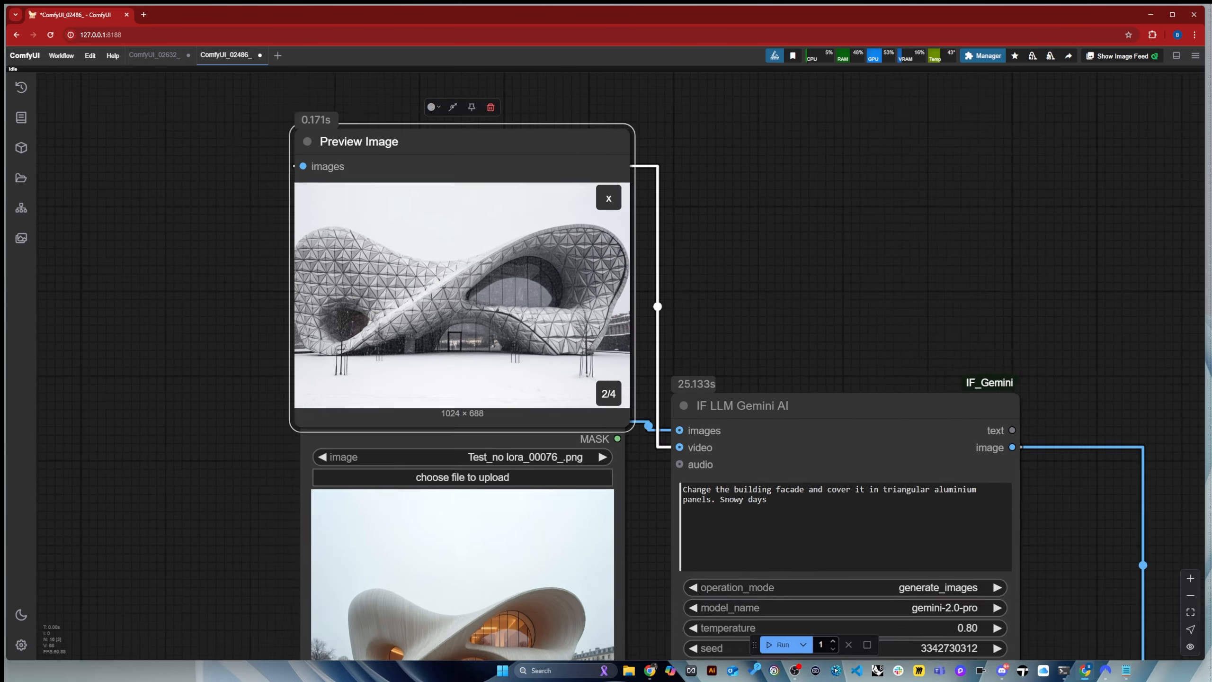
scroll(422, 261, "up", 2)
scroll(422, 261, "down", 1)
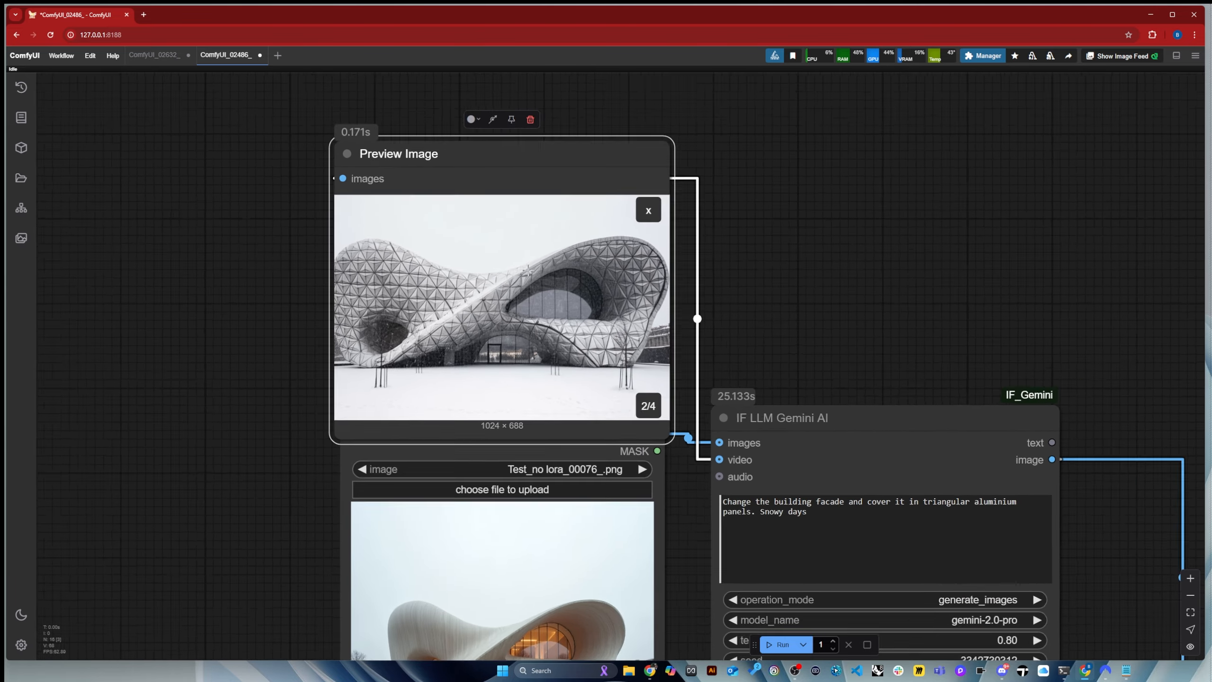
scroll(411, 270, "up", 4)
scroll(392, 282, "down", 4)
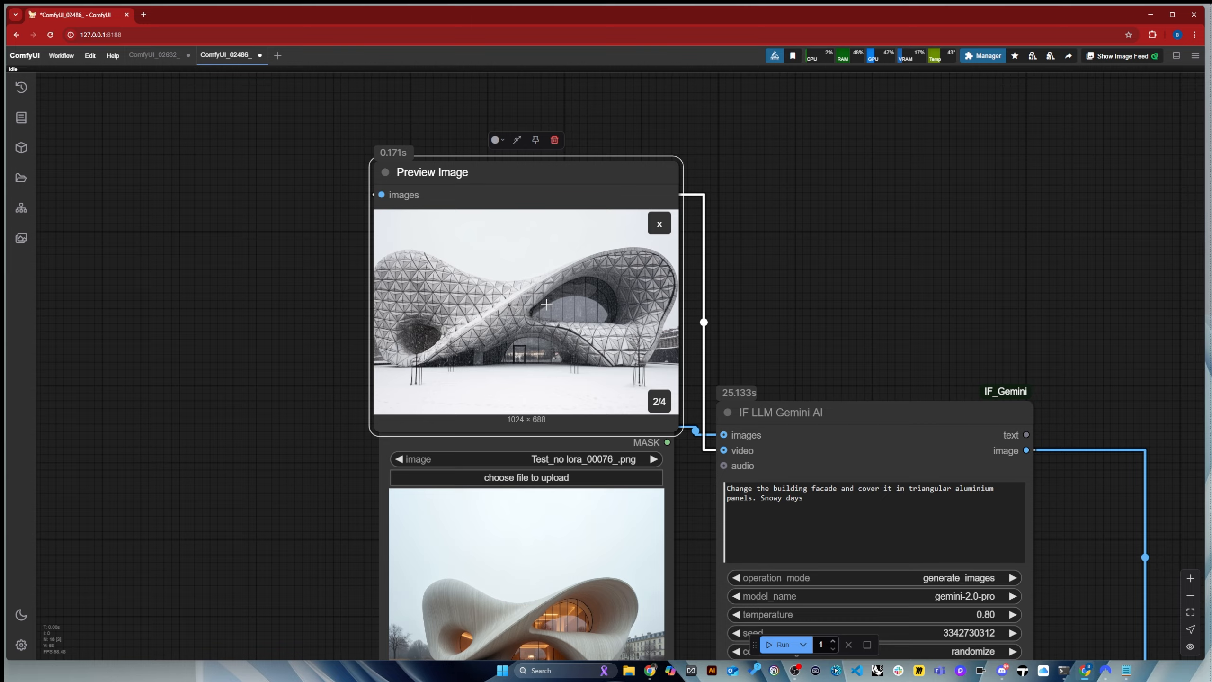
Show the third triangular-panel variation and compare its shape with the original building image
left_click(676, 411)
scroll(657, 298, "up", 4)
scroll(657, 299, "down", 4)
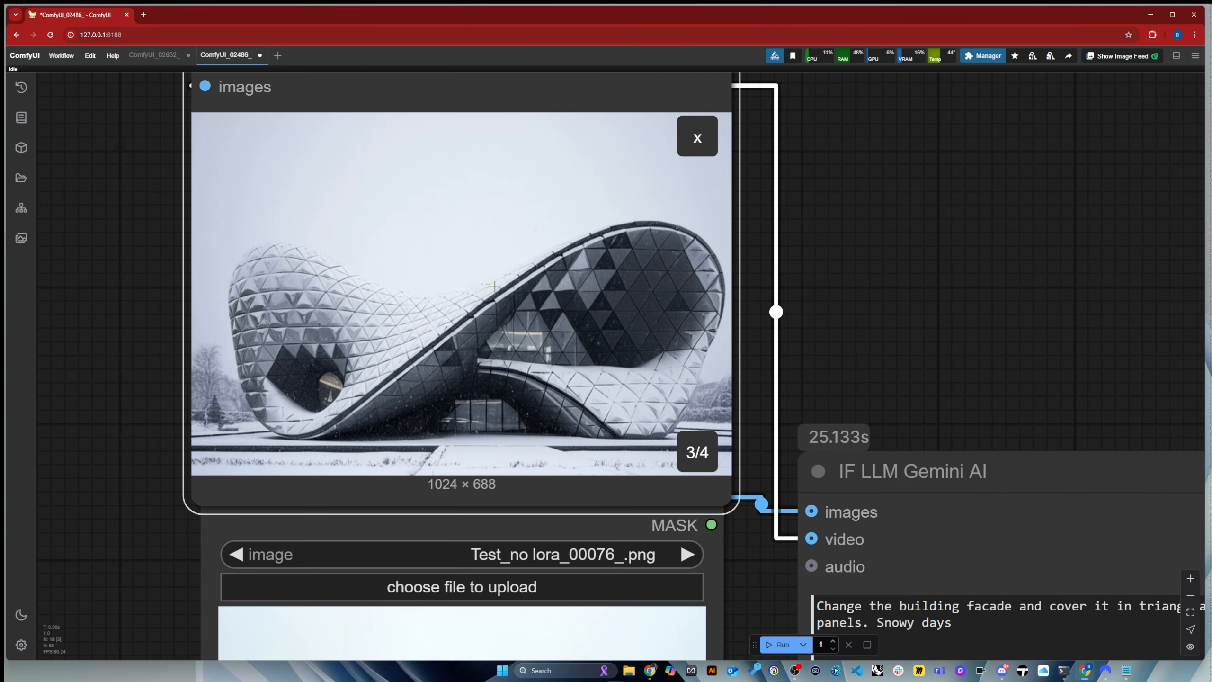
scroll(548, 292, "up", 5)
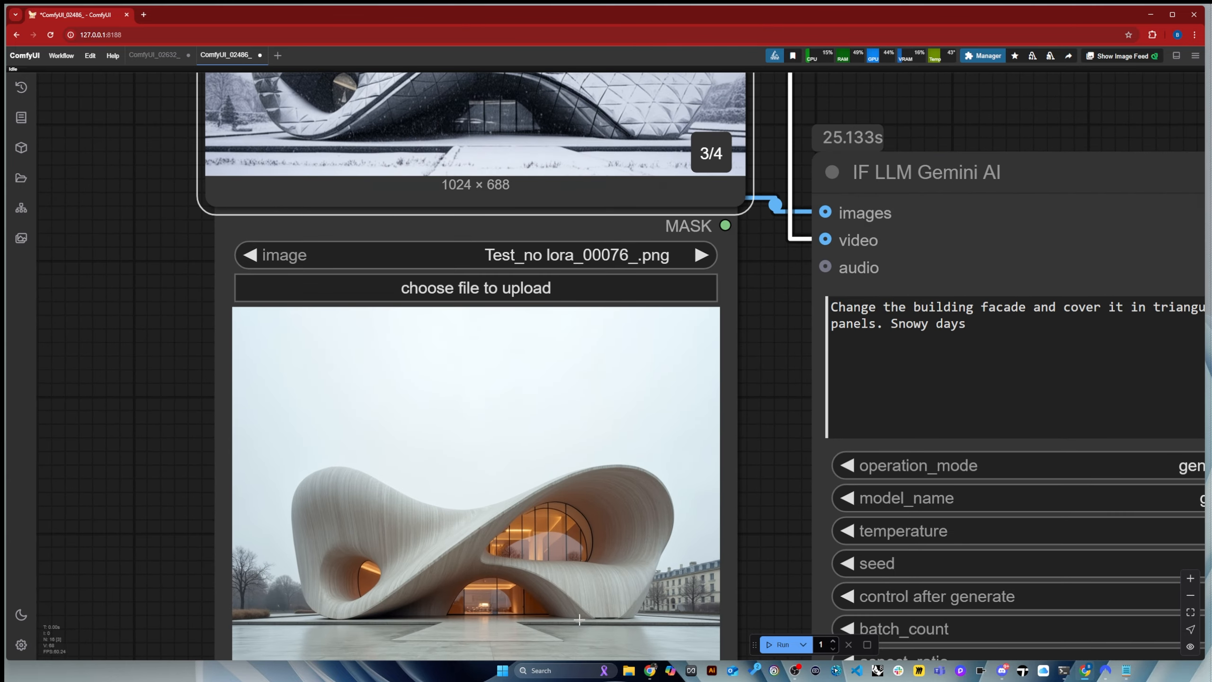
scroll(513, 382, "down", 5)
scroll(513, 382, "up", 3)
Cycle through the triangular-panel variations once more, ending on the third one
left_click(680, 305)
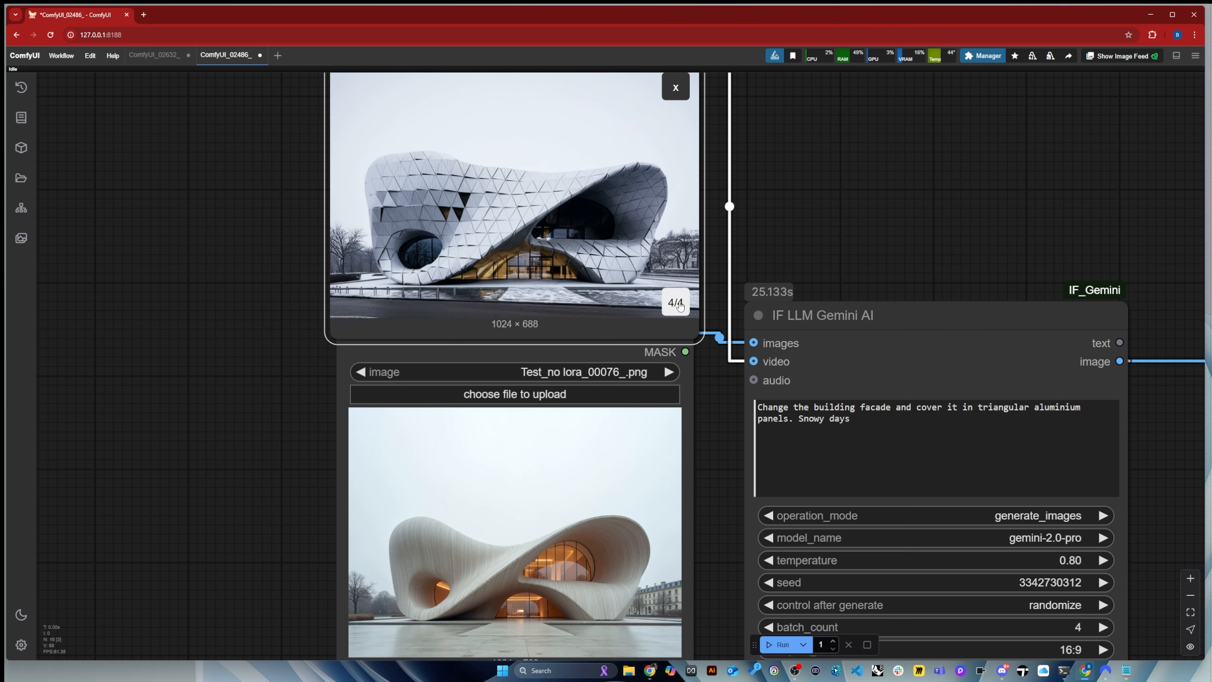
left_click(680, 305)
left_click(680, 306)
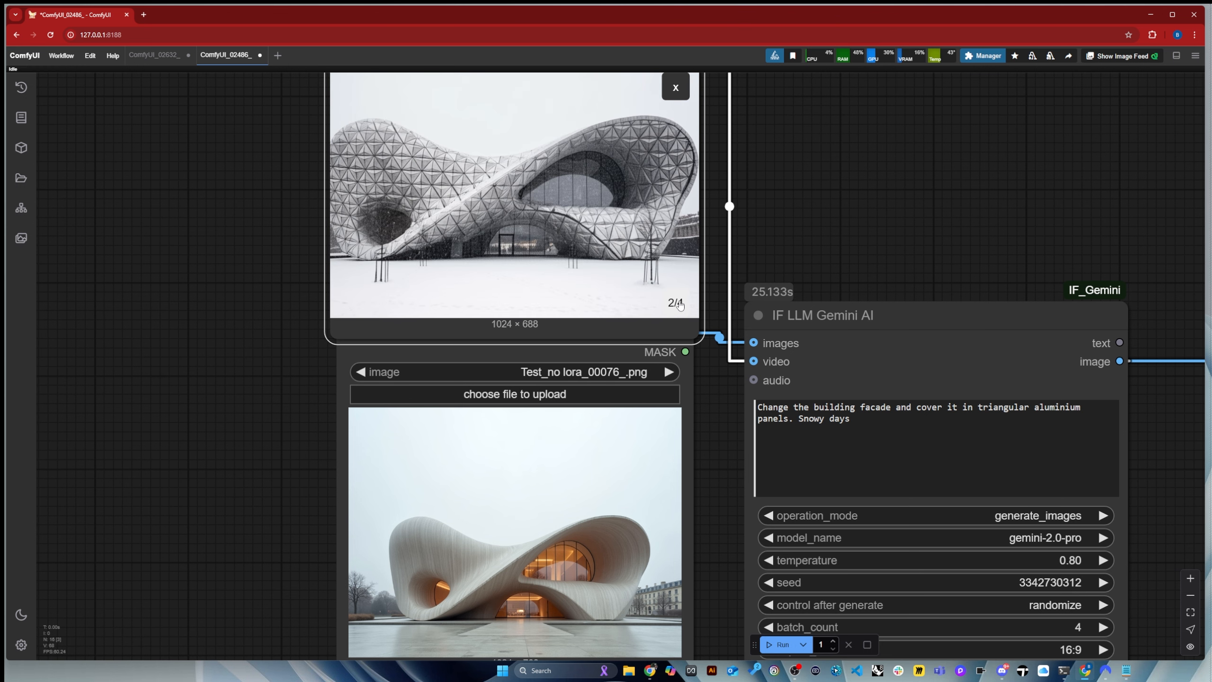
left_click(680, 305)
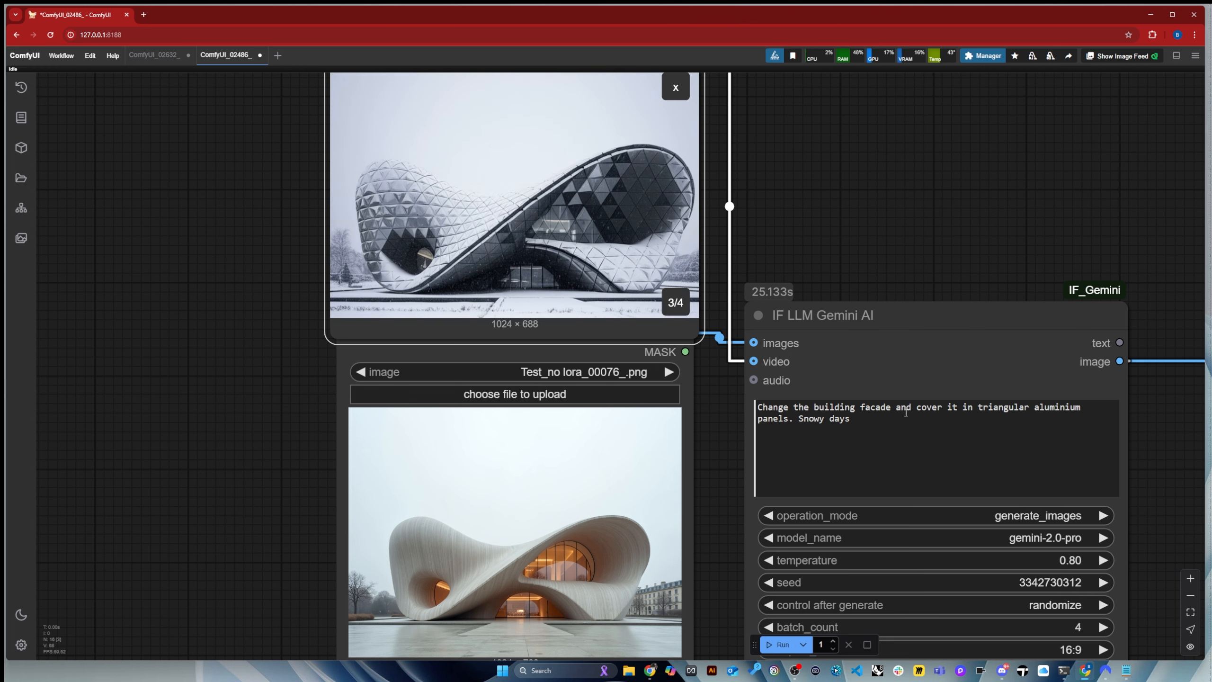
Change "triangular" to "hexagons" in the prompt, extend its ending to "Snowy days, dust, sunset." and run the workflow
double_click(980, 406)
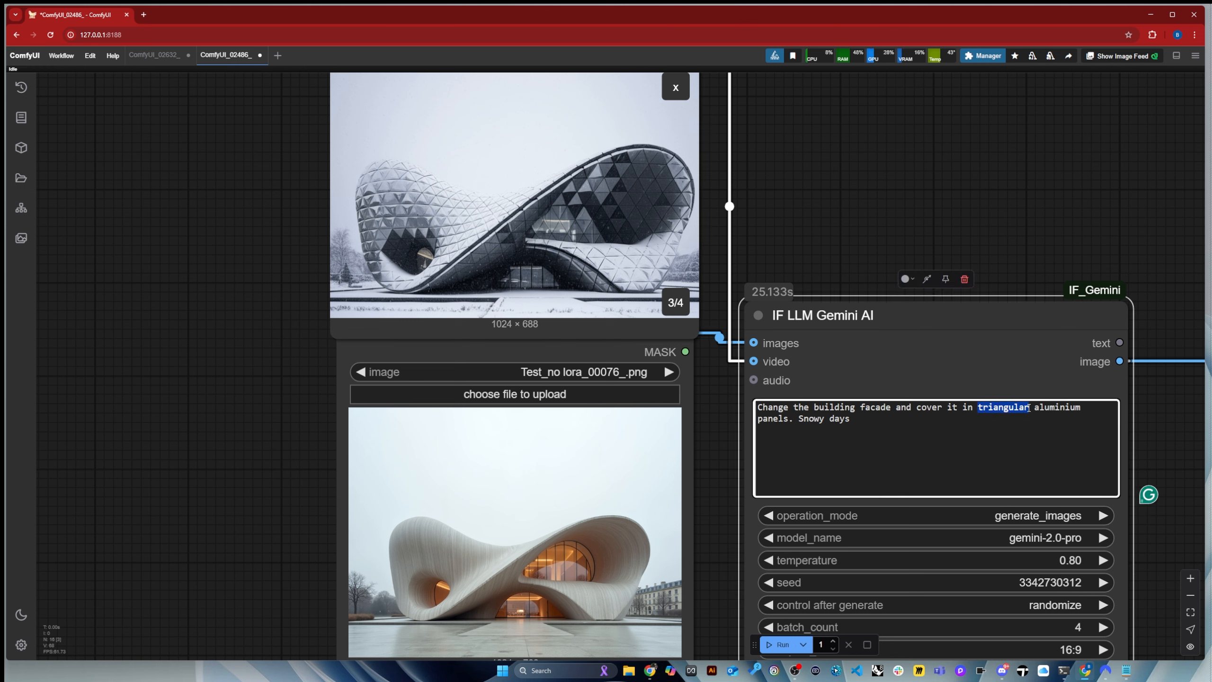
type("hexagons")
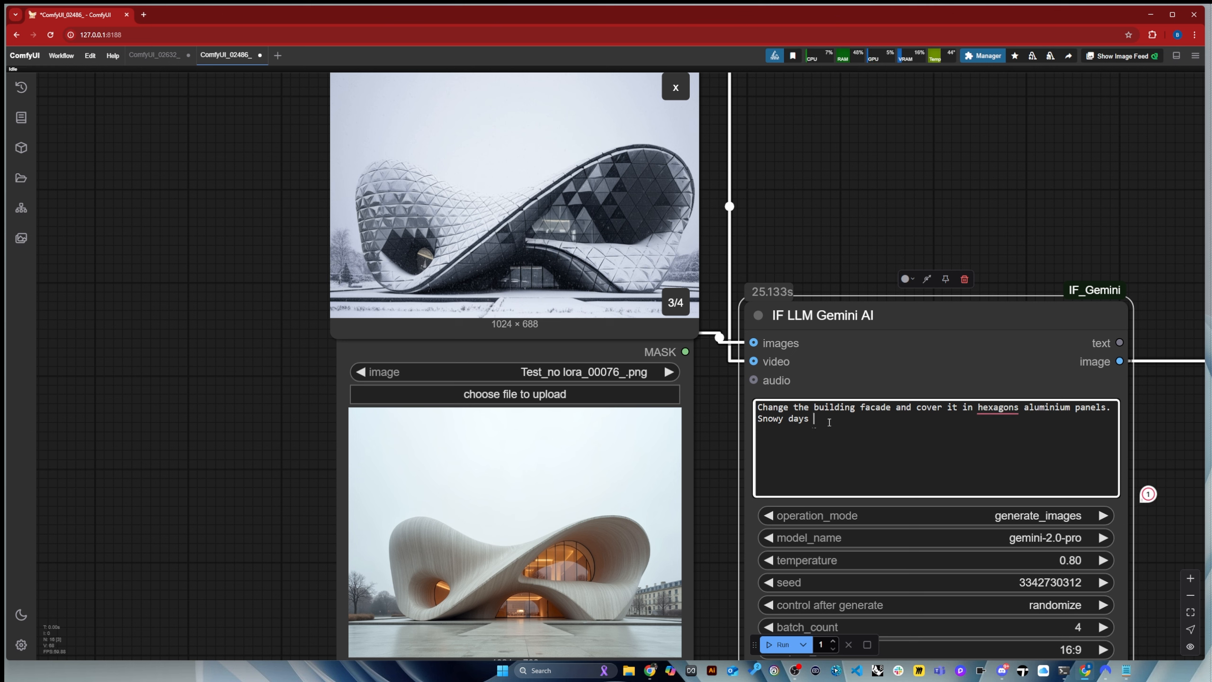
type(", dust, sunset.")
scroll(526, 310, "down", 2)
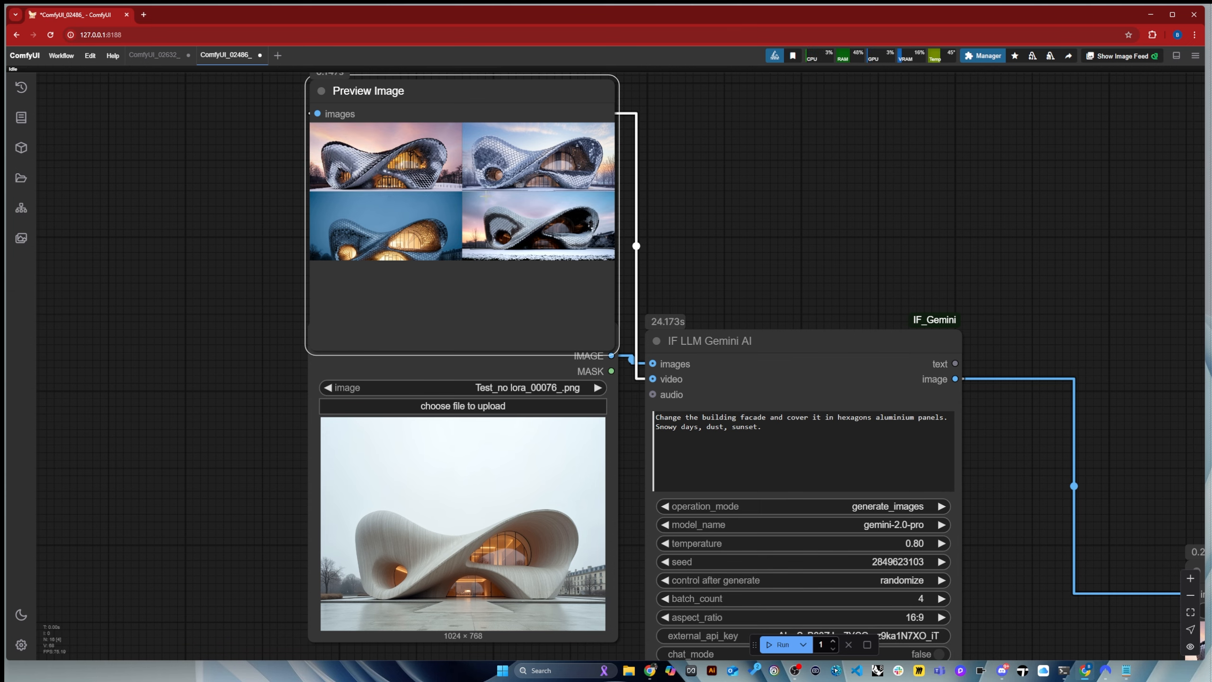
Enlarge the first and second hexagonal-panel variations in the Preview Image node and inspect their facades in detail
left_click(382, 165)
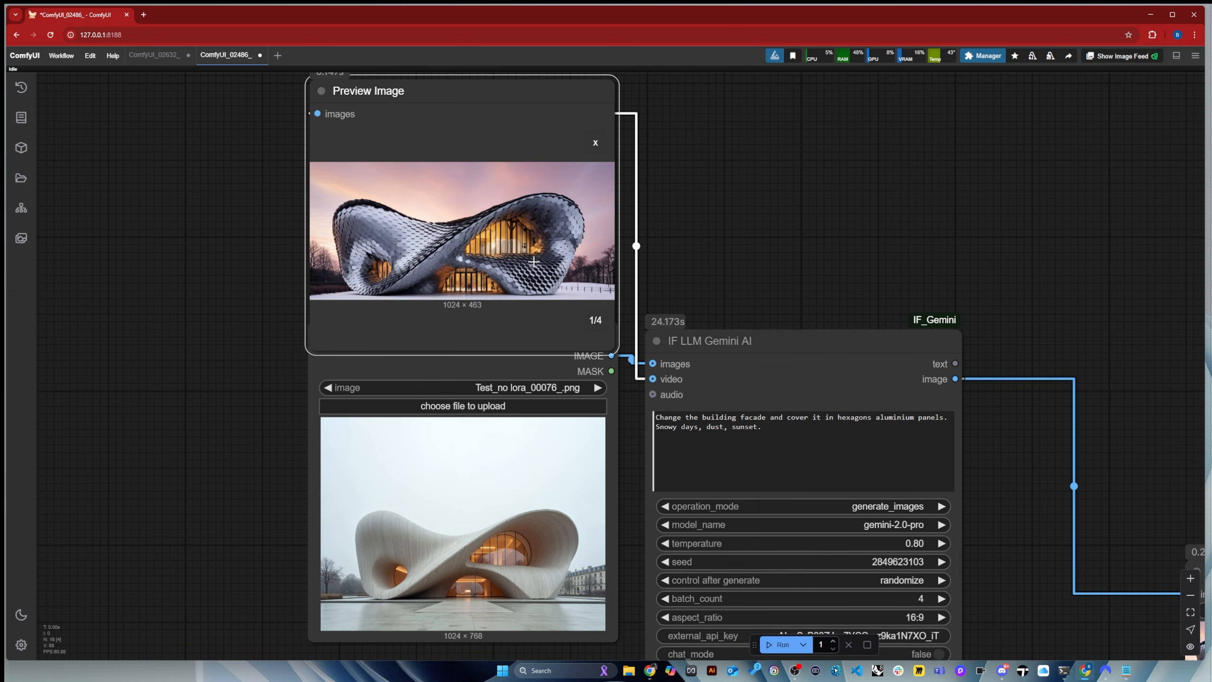
scroll(528, 260, "up", 10)
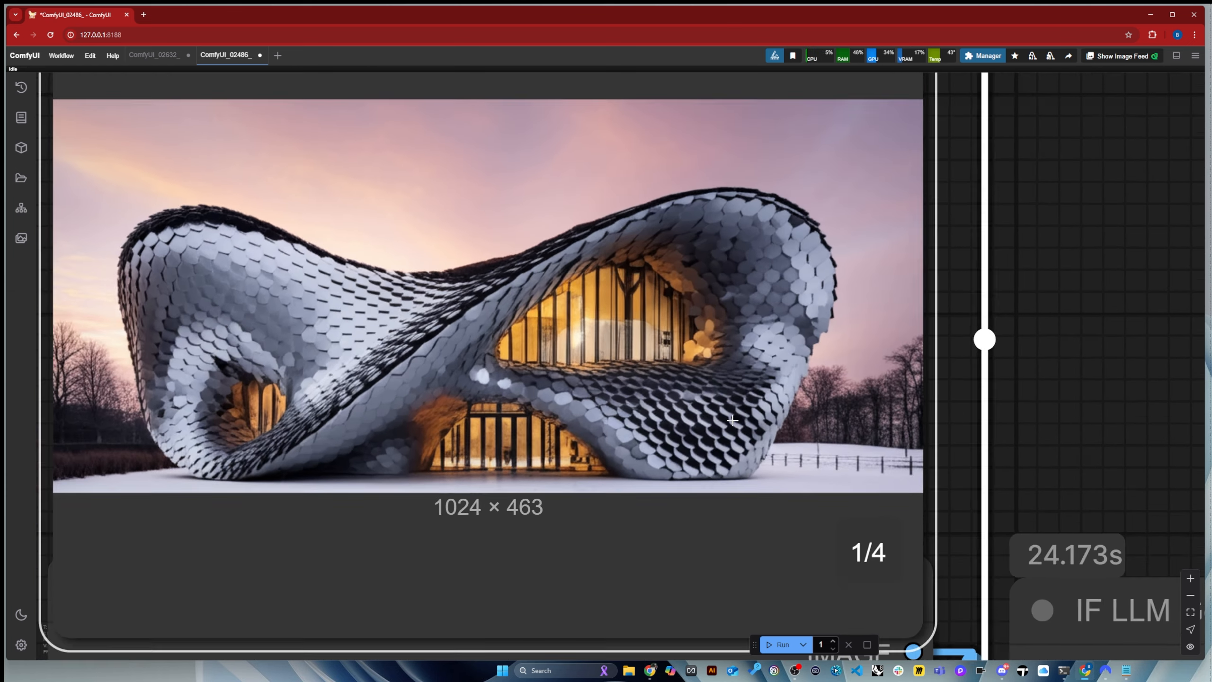
scroll(733, 420, "down", 2)
left_click(854, 537)
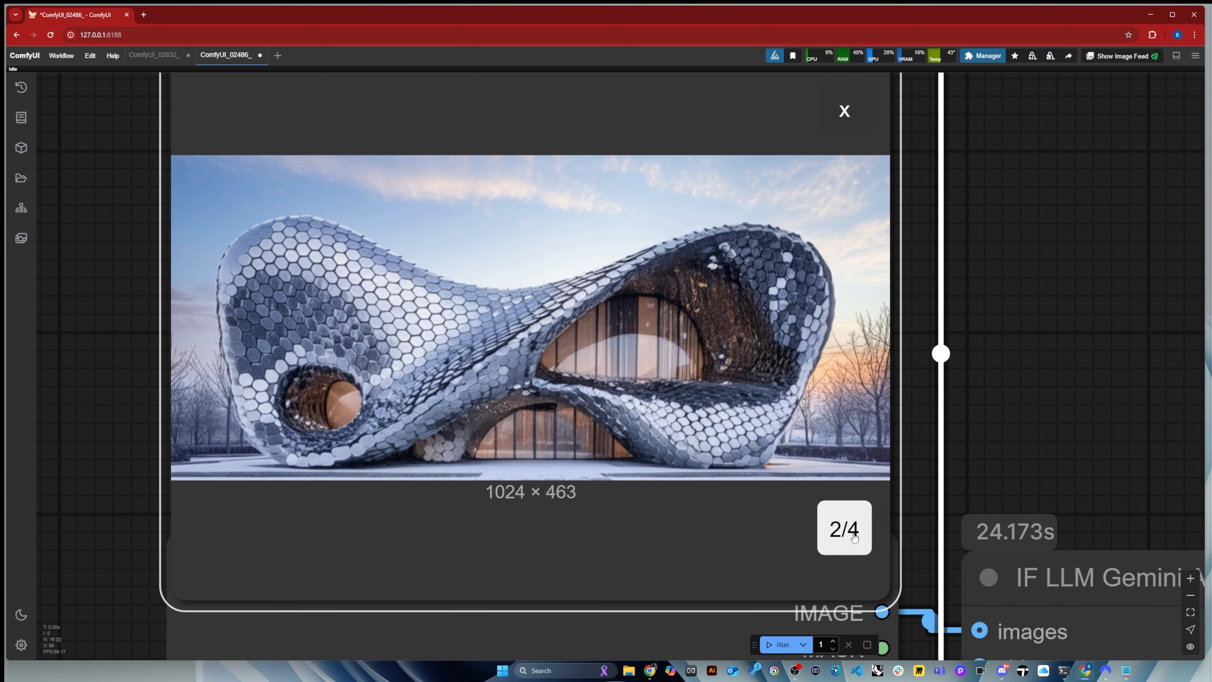
scroll(466, 286, "down", 10)
scroll(476, 286, "up", 11)
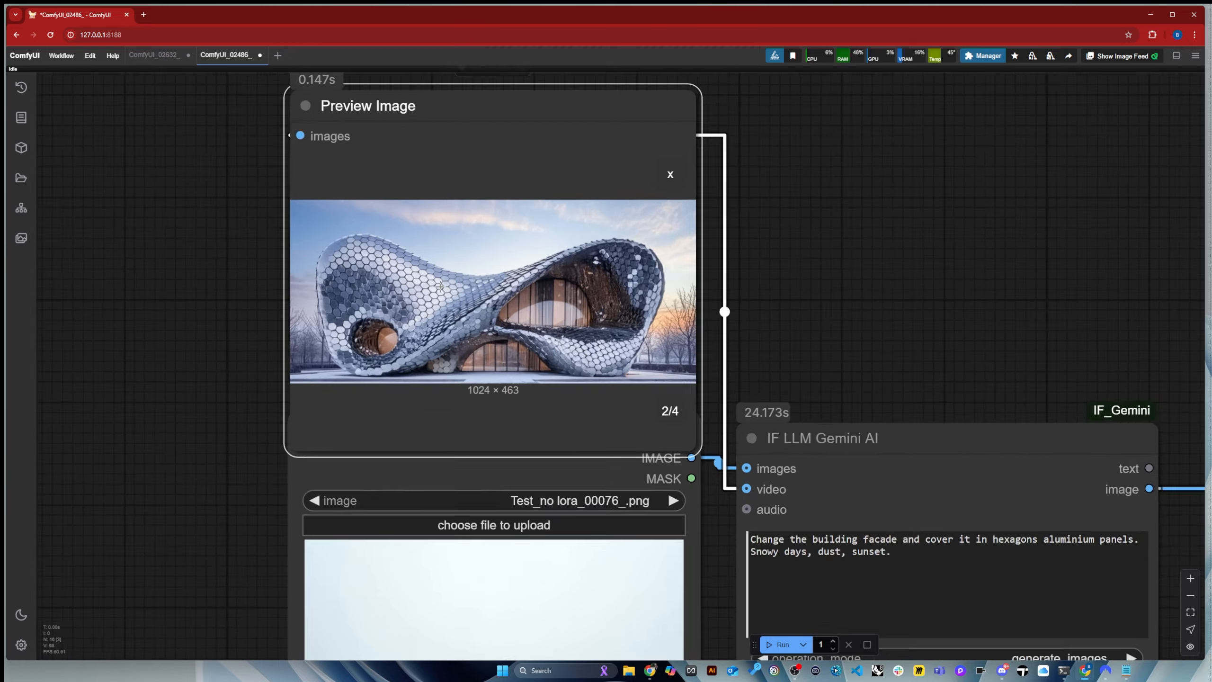
Advance the preview through the third to the fourth hexagonal-panel variation and compare the fourth with the original building
left_click(888, 526)
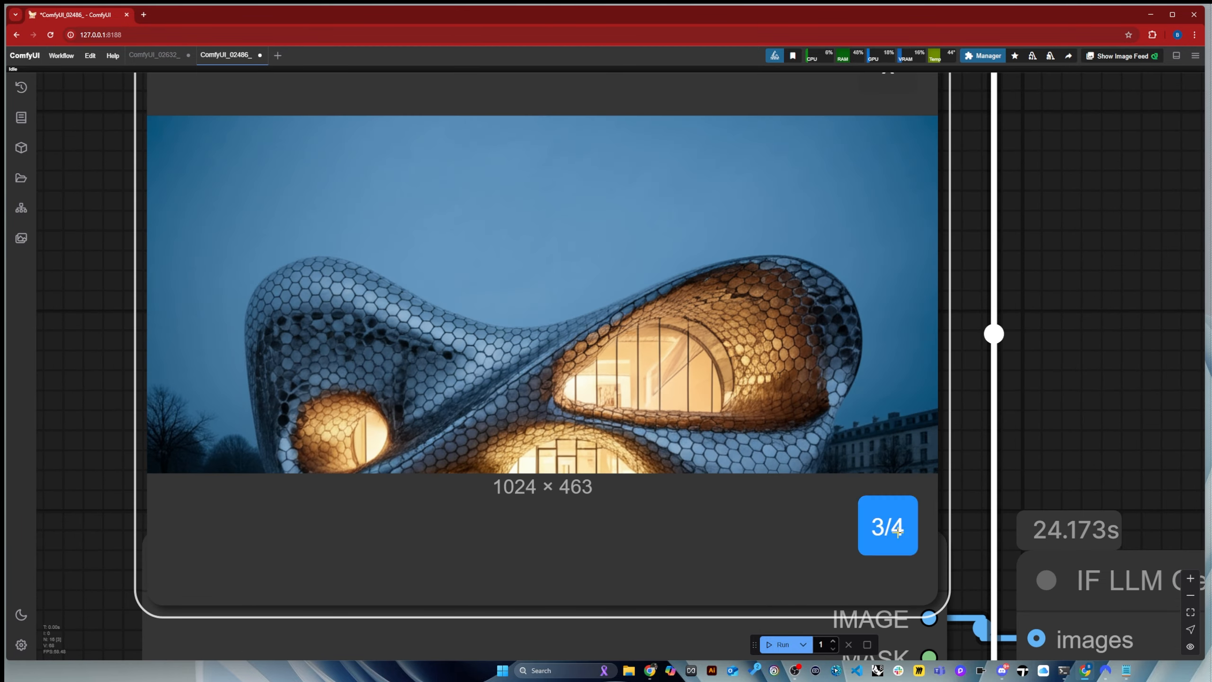
left_click(888, 527)
scroll(480, 283, "down", 10)
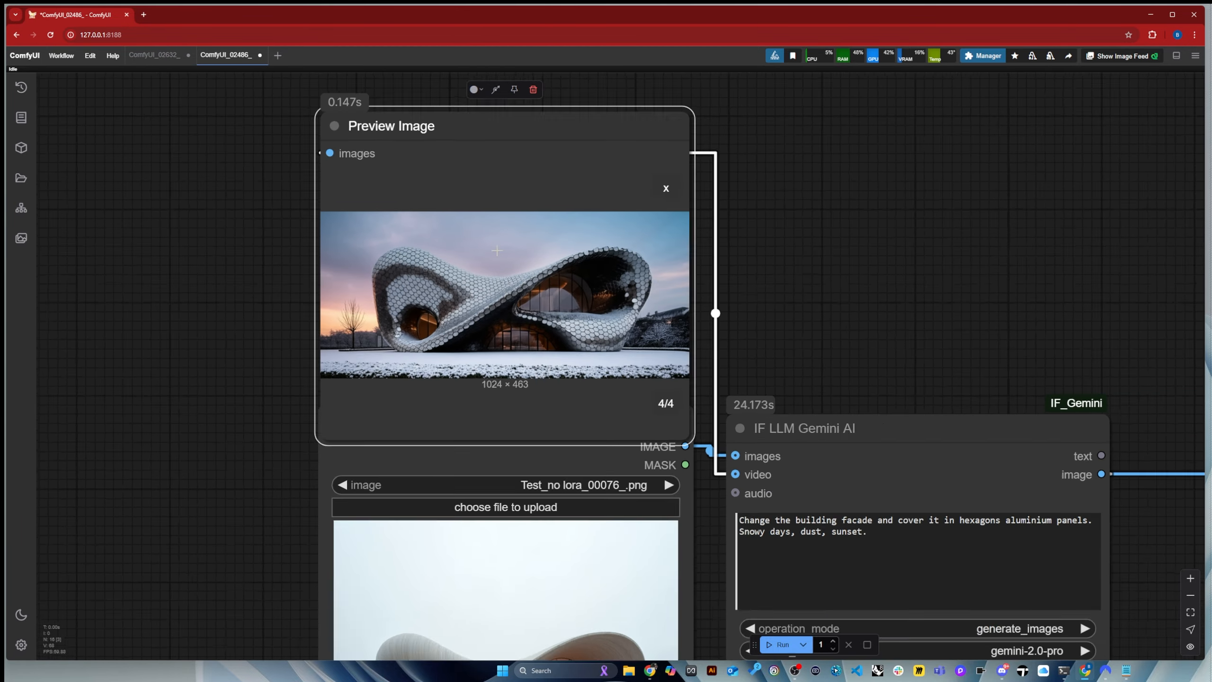
scroll(518, 582, "down", 7)
scroll(521, 614, "up", 18)
scroll(524, 608, "down", 11)
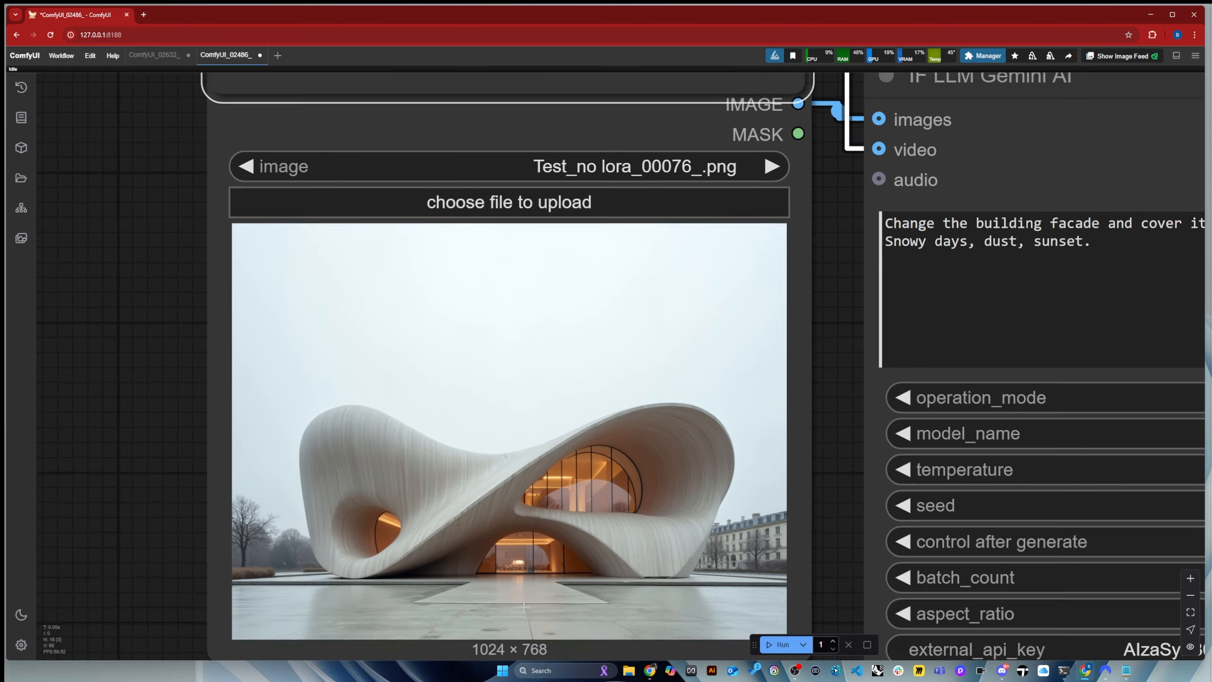
scroll(524, 608, "down", 3)
scroll(519, 286, "up", 8)
scroll(521, 311, "down", 6)
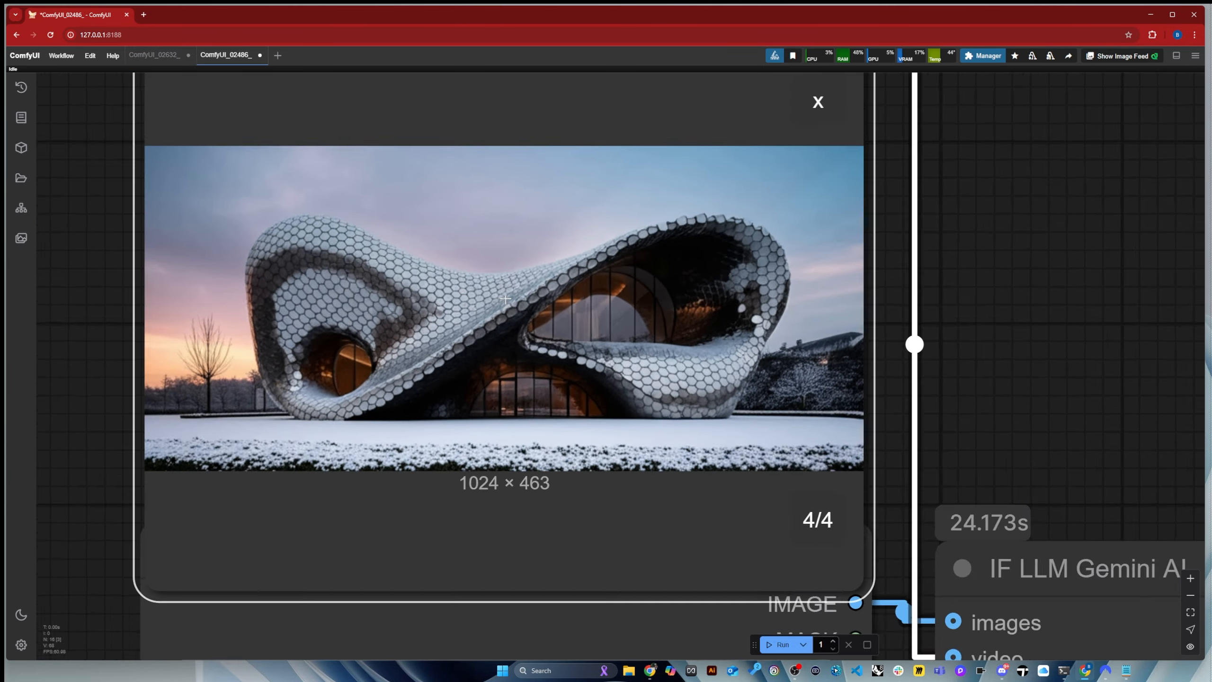
Replace "aluminium" with "timber" in the prompt and run the workflow
scroll(509, 282, "down", 3)
double_click(940, 481)
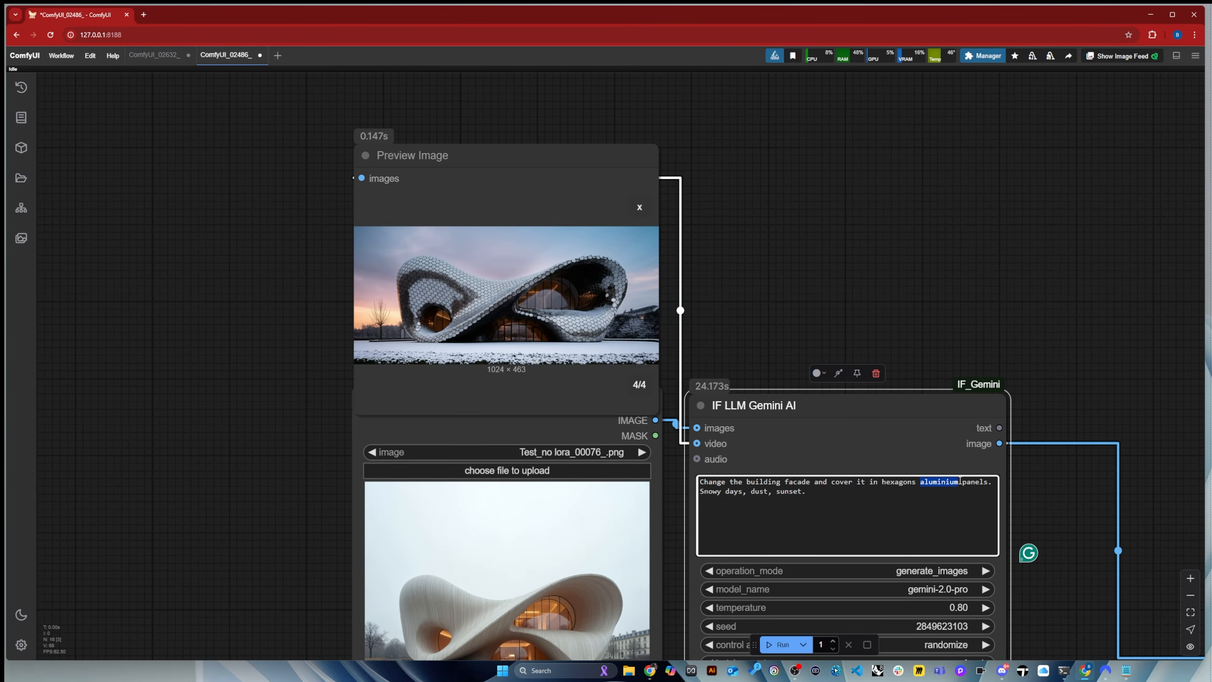
type("timber")
key("ctrl+Return")
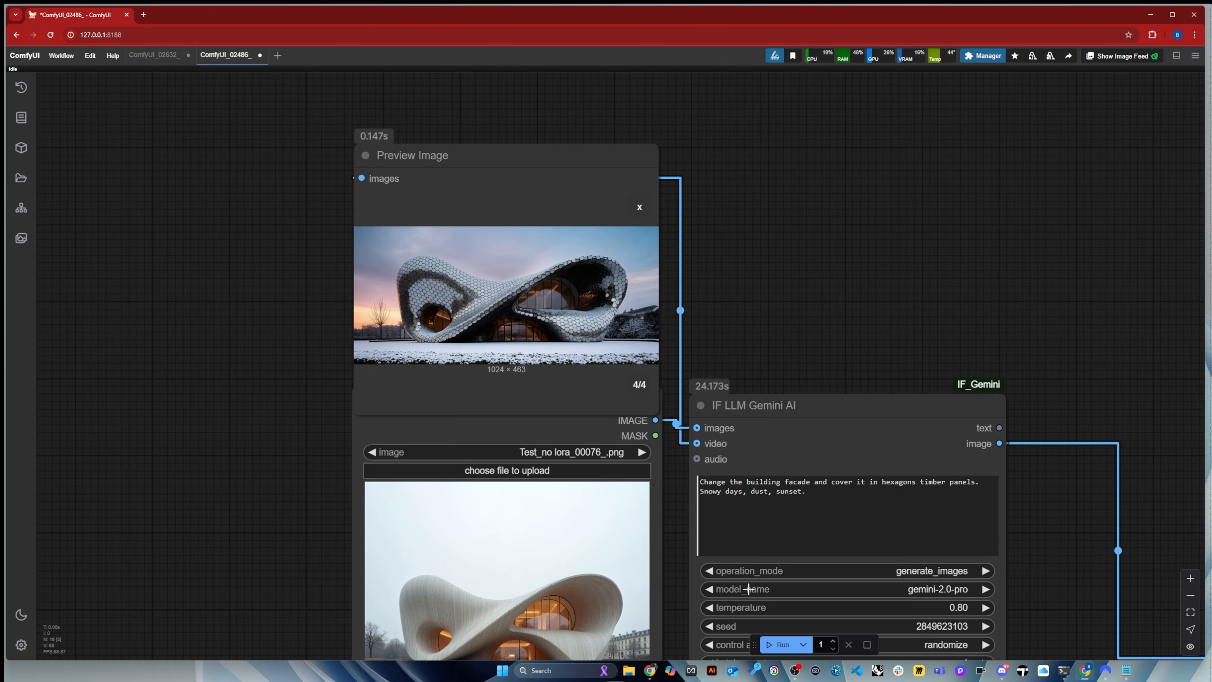
Page through the previous hexagonal aluminium variations at close range, stopping on the third one
scroll(528, 211, "up", 5)
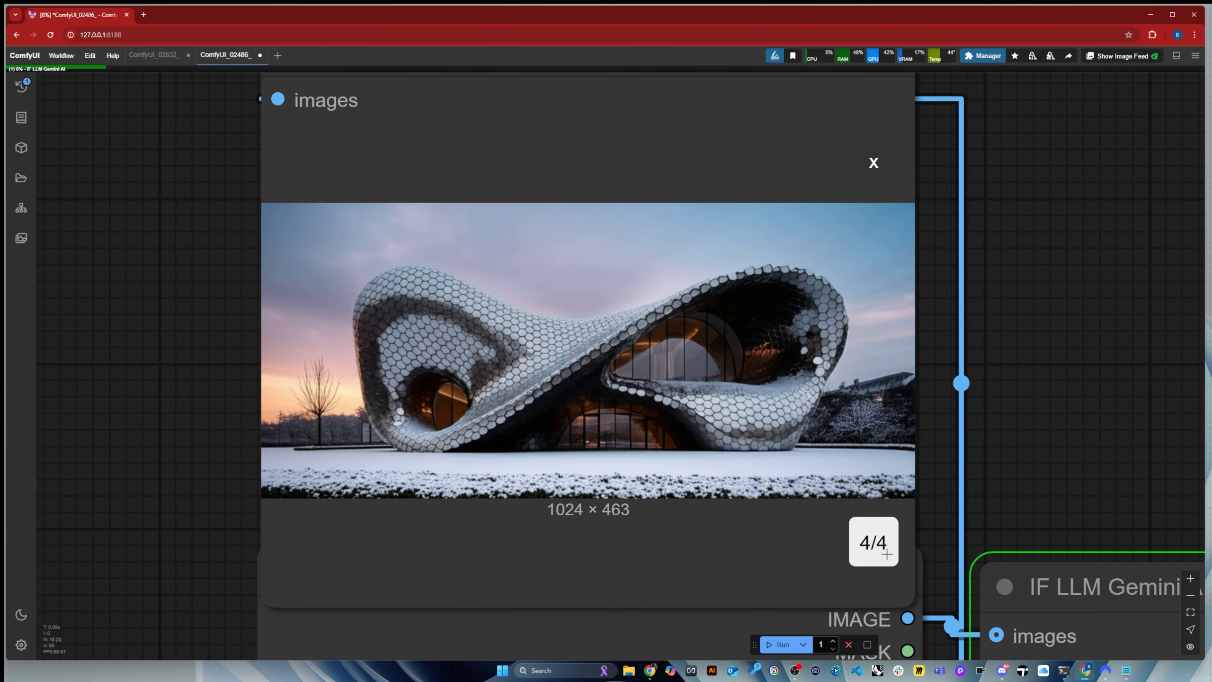
left_click(872, 550)
left_click(874, 550)
left_click(883, 549)
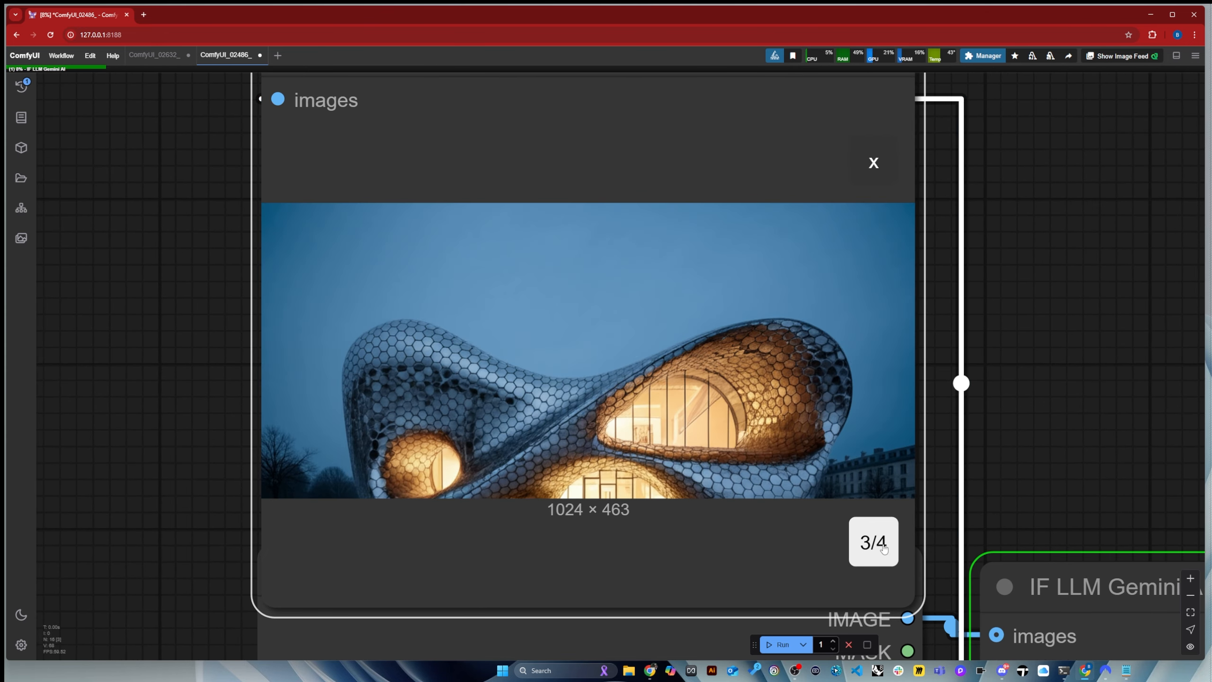
Advance the preview to the fourth hexagonal aluminium variation and compare it with the original building image
left_click(884, 550)
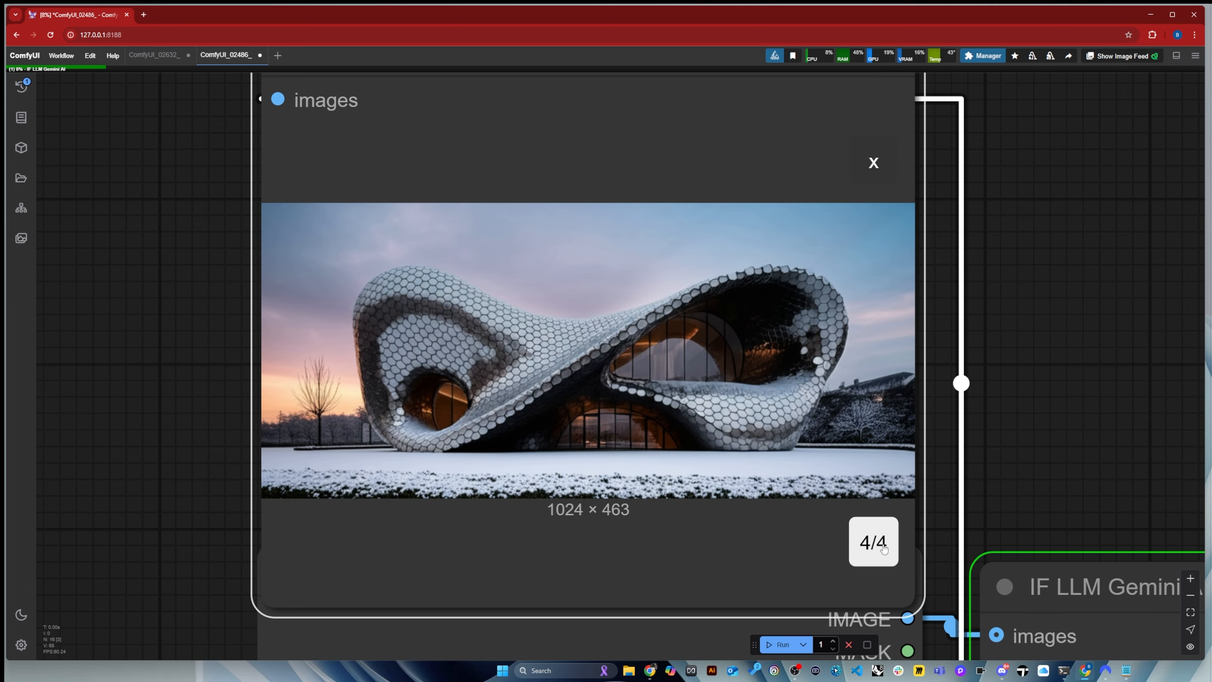
scroll(422, 276, "down", 8)
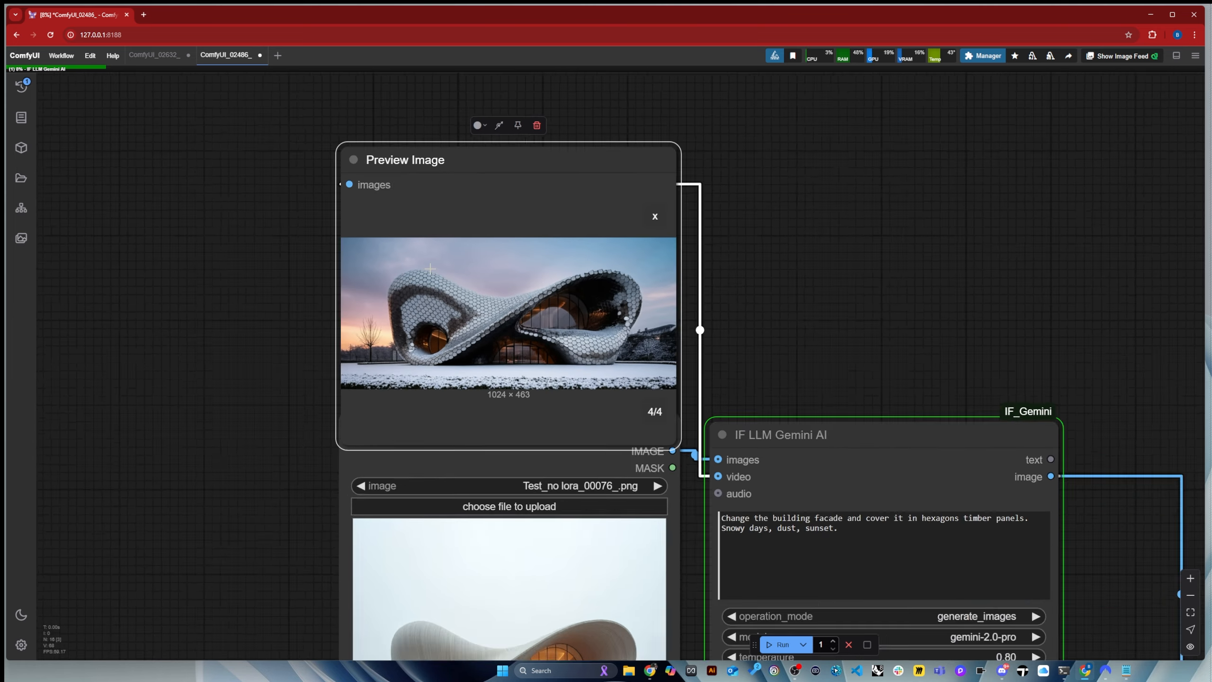
scroll(480, 515, "up", 4)
scroll(480, 516, "down", 1)
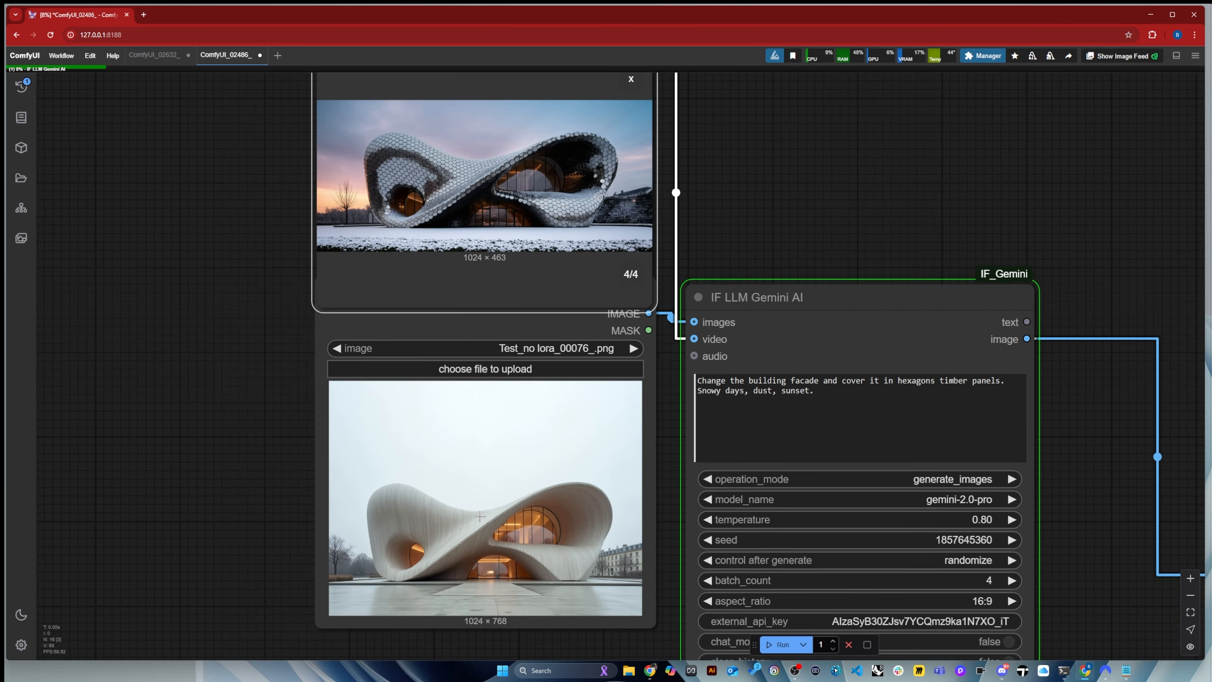
scroll(480, 515, "down", 1)
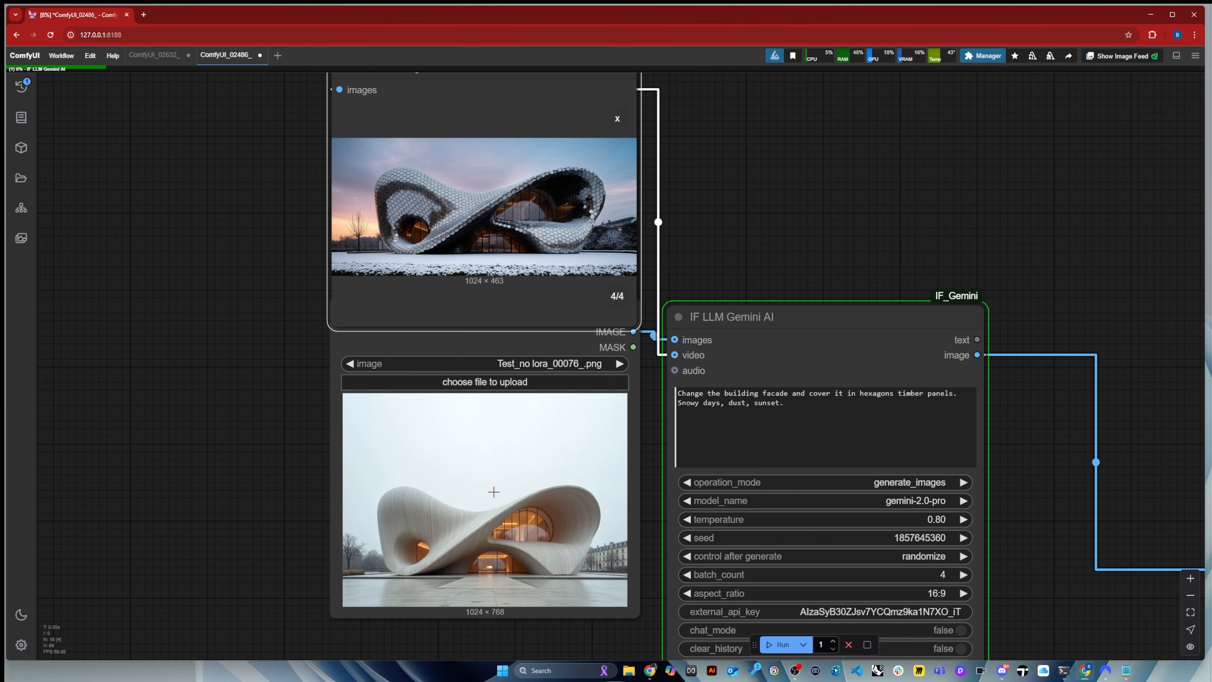
scroll(460, 126, "up", 10)
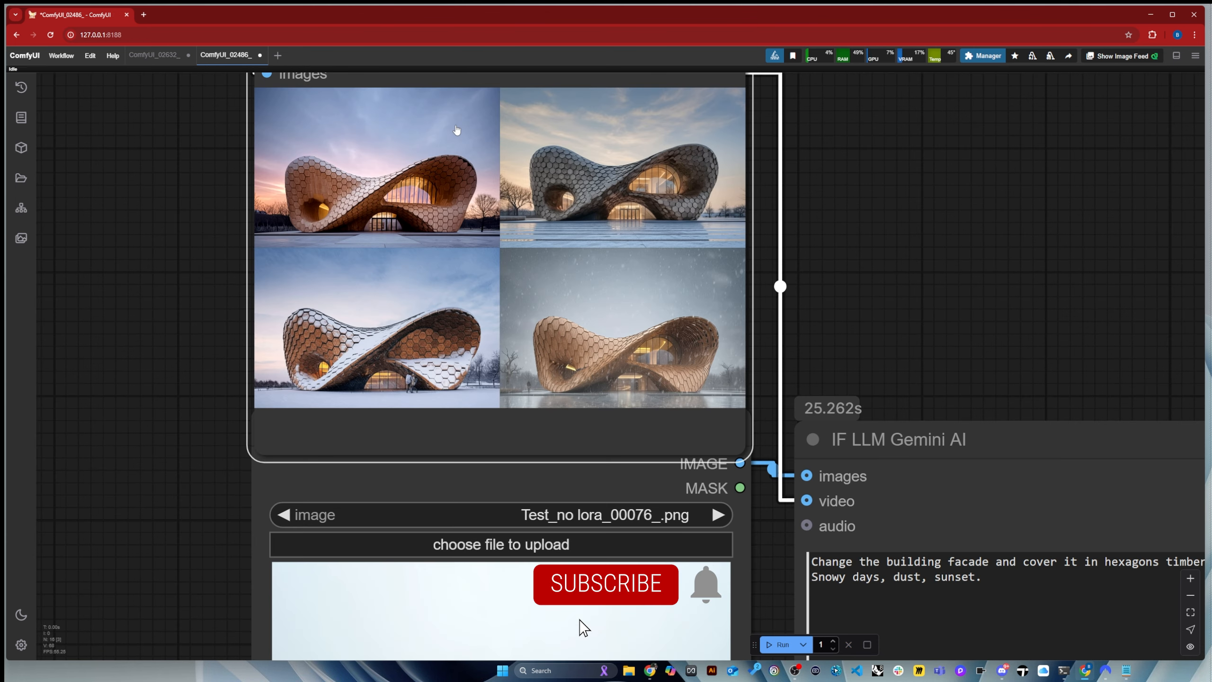
Enlarge the hexagonal timber results in the Preview Image node and page through all four, stopping on the third
left_click(338, 244)
left_click(931, 616)
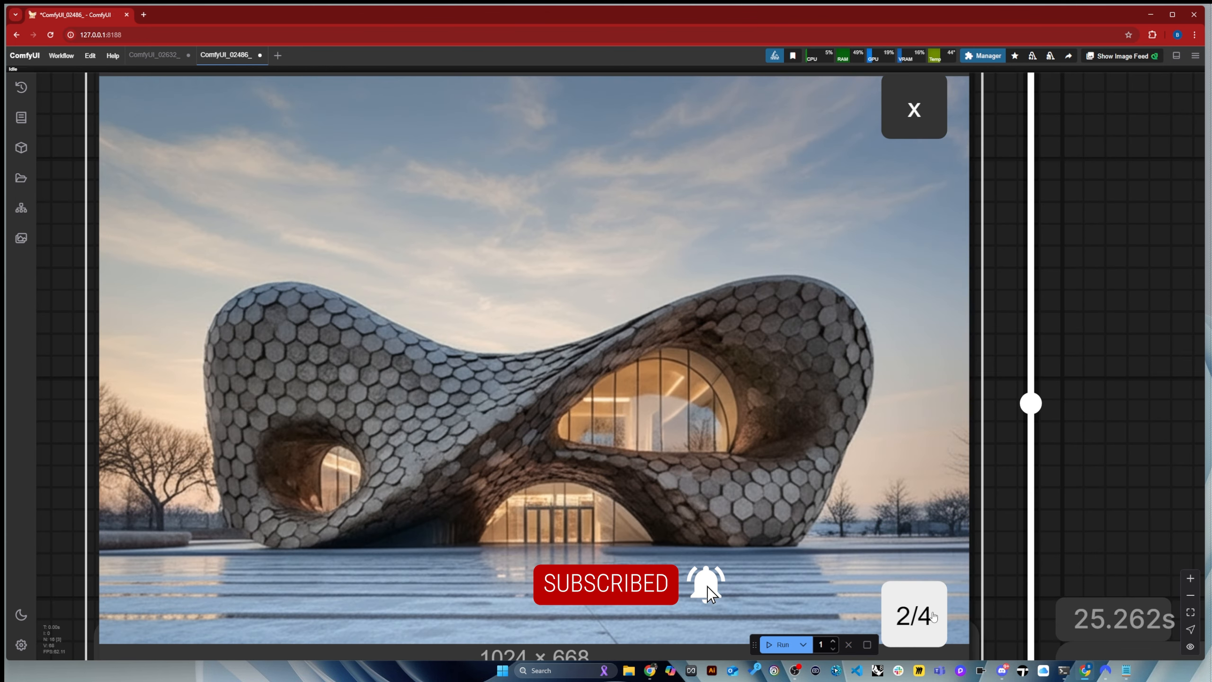
left_click(932, 616)
left_click(932, 616)
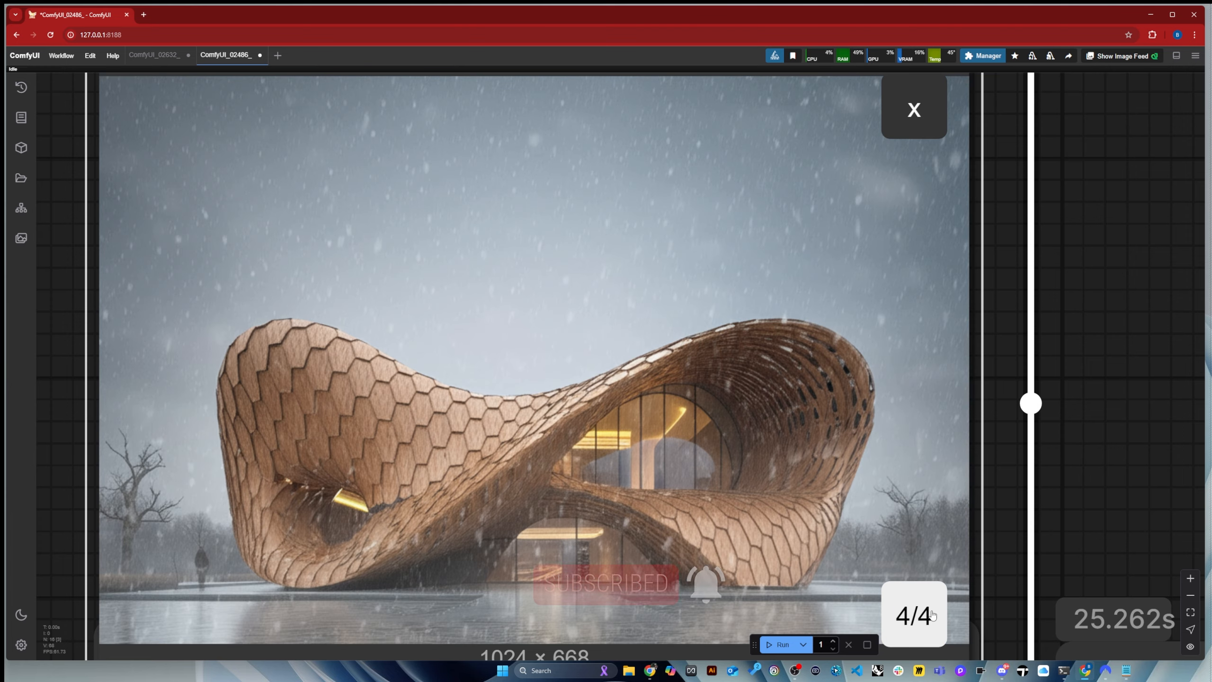
left_click(932, 616)
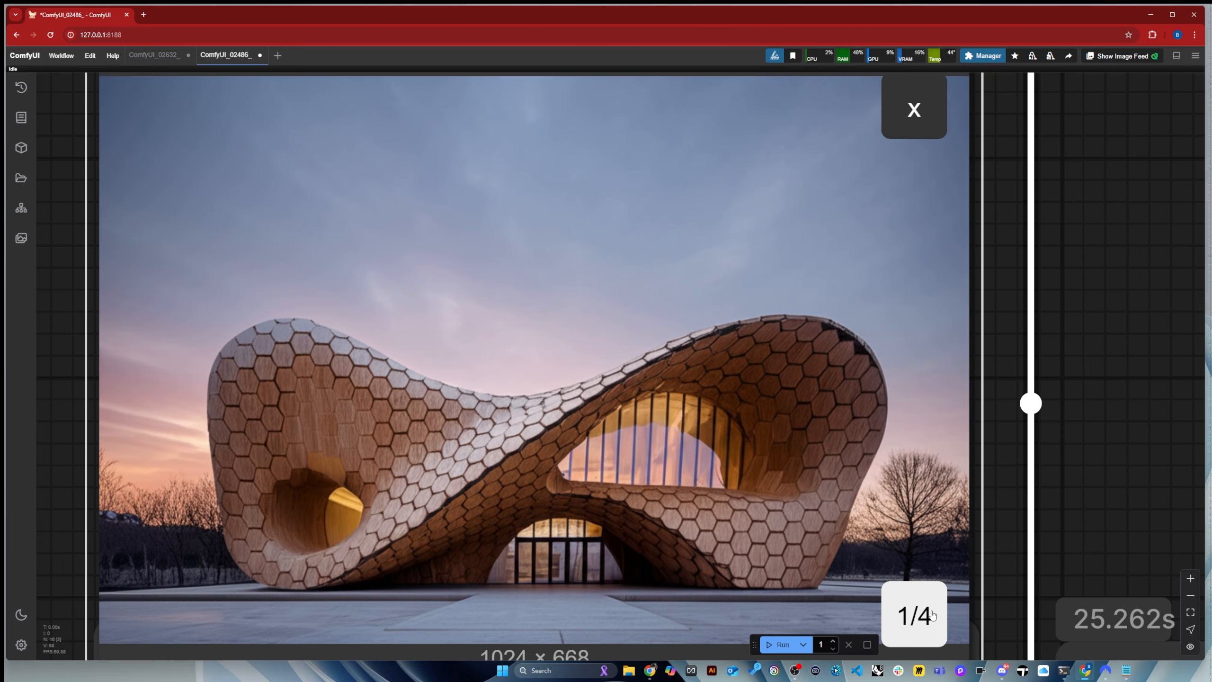
left_click(932, 616)
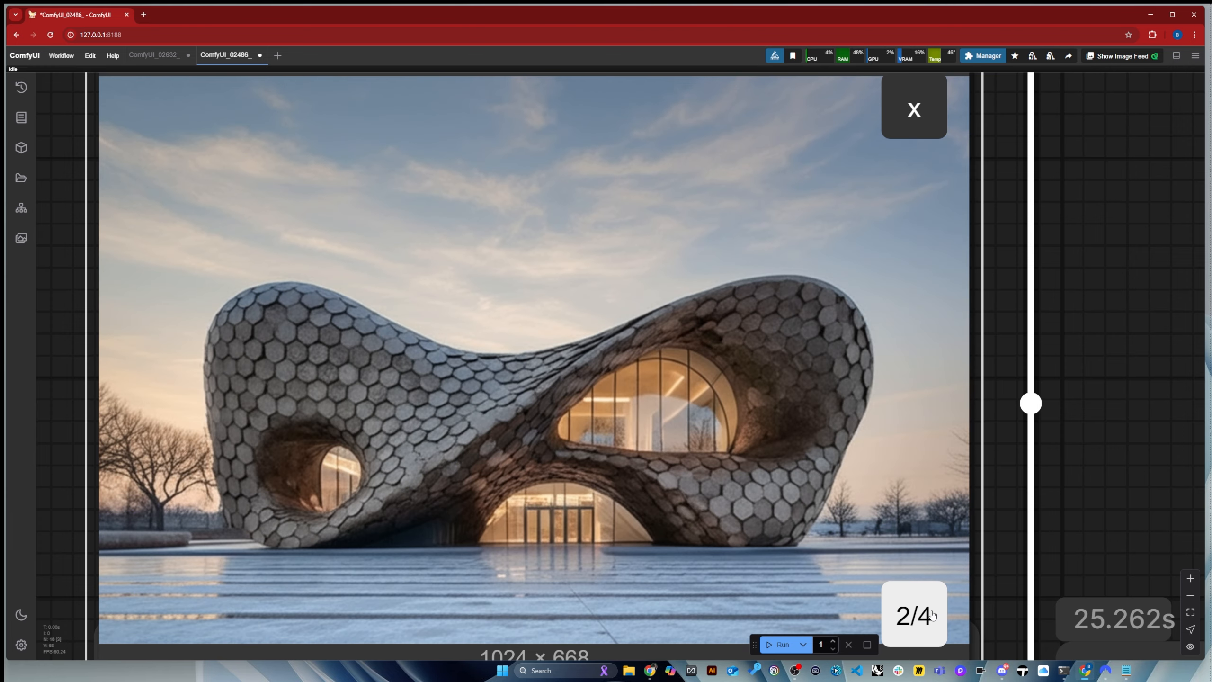
left_click(933, 616)
key("Escape")
Page through the timber variations alongside the original building for comparison, ending on the fourth one
scroll(624, 520, "down", 10)
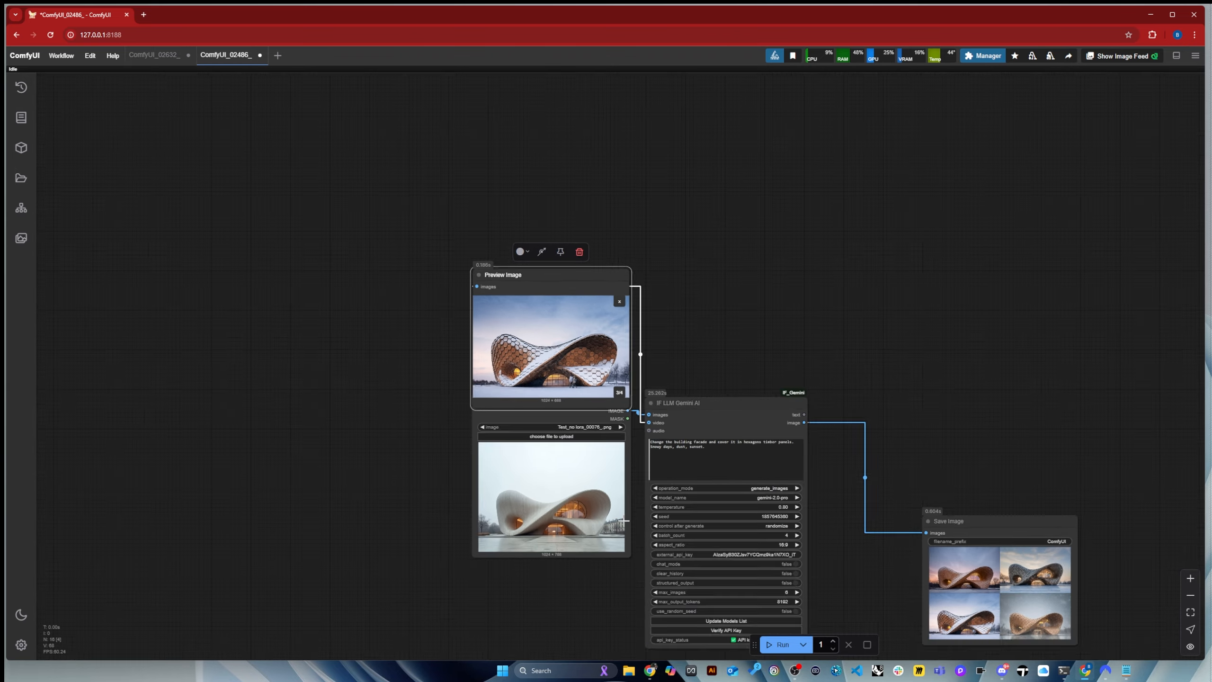
scroll(615, 458, "up", 8)
left_click(636, 335)
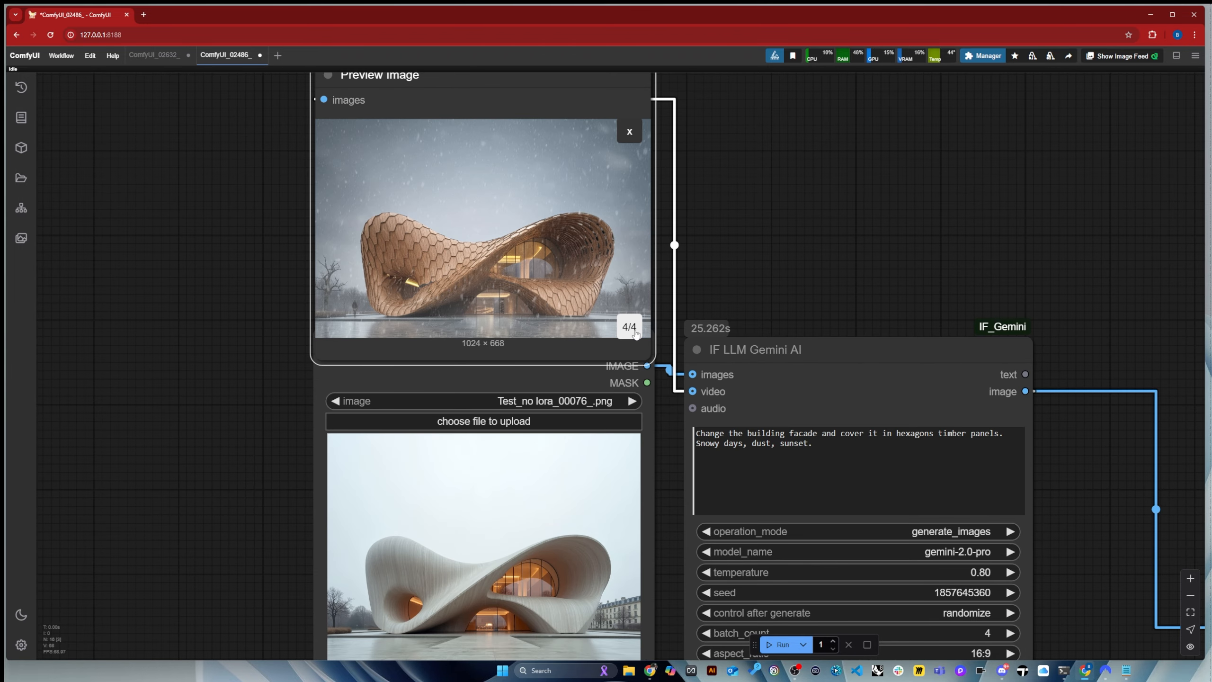
left_click(636, 334)
left_click(636, 334)
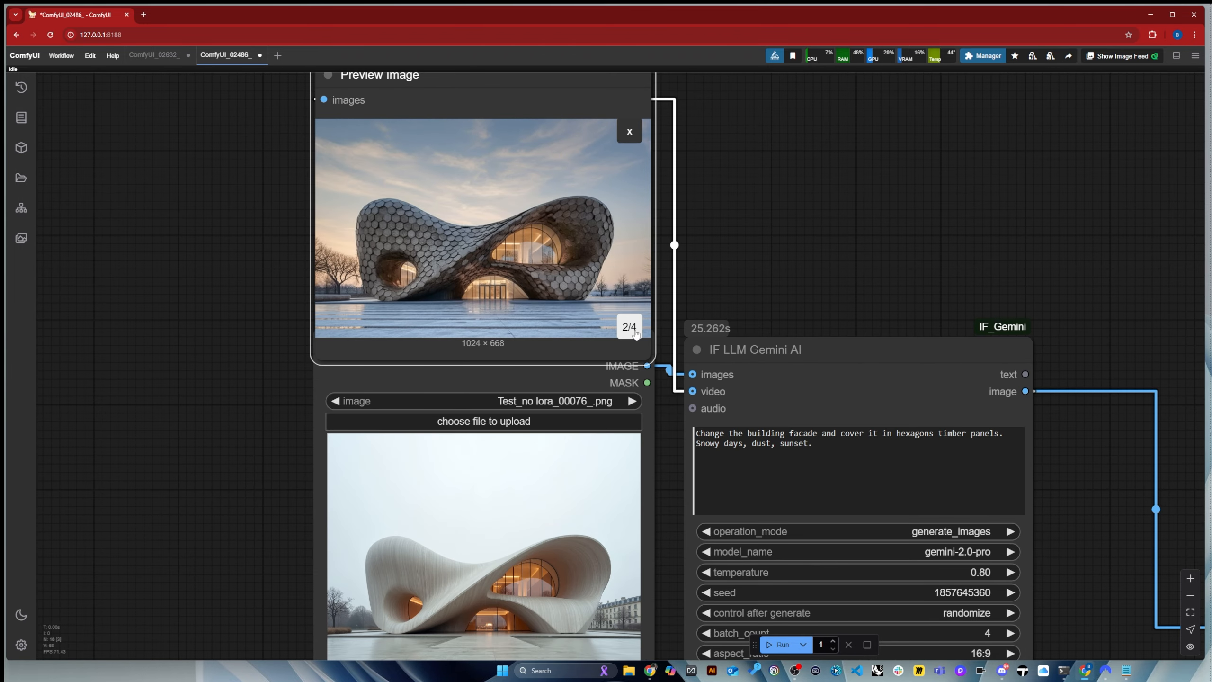
left_click(636, 334)
left_click(636, 334)
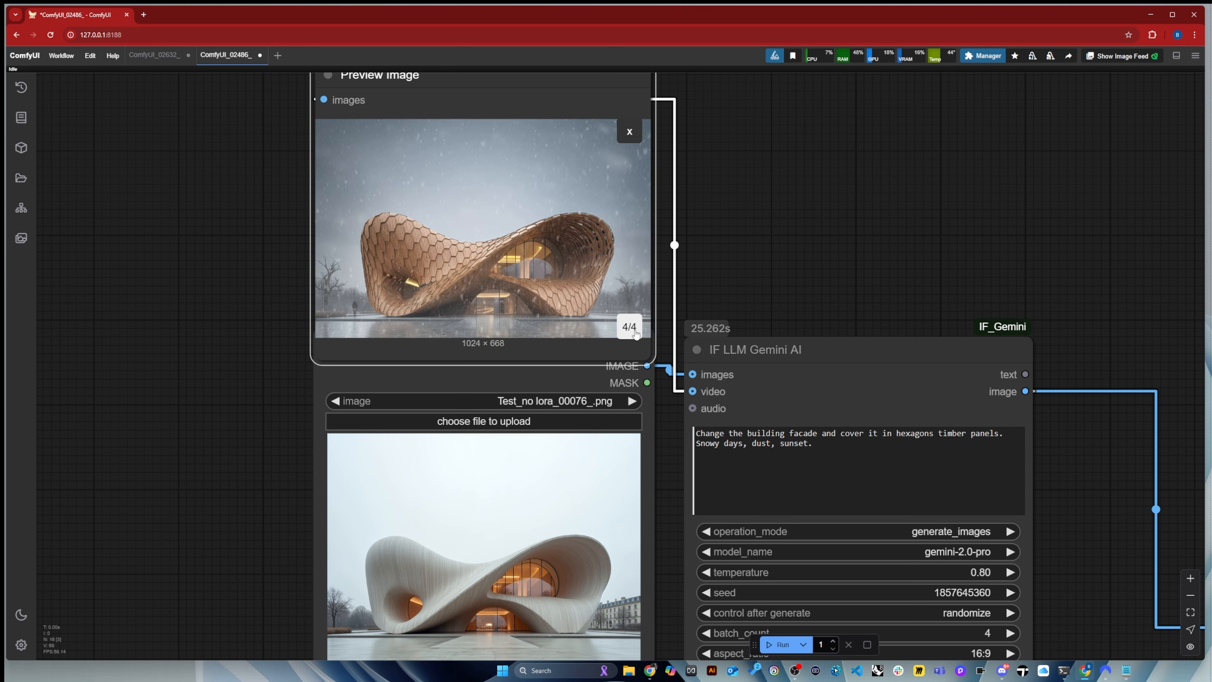
Replace "hexagons" with "triangular" in the Gemini node's prompt and run the workflow
double_click(897, 433)
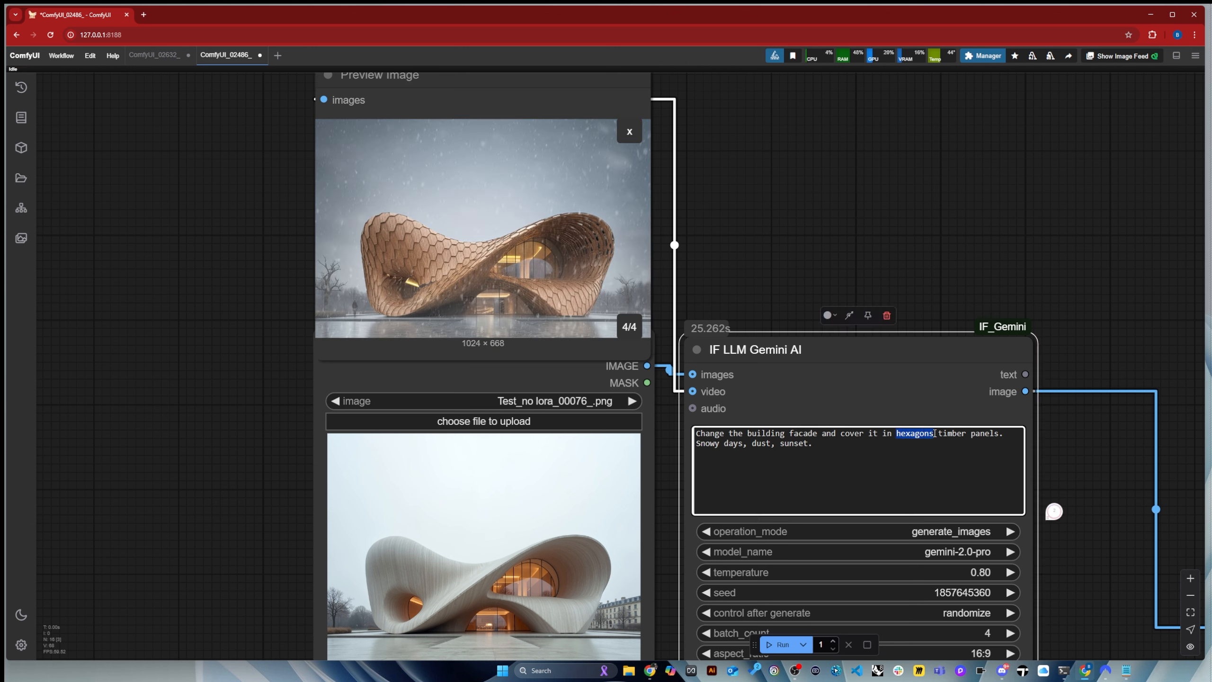
type("triangu")
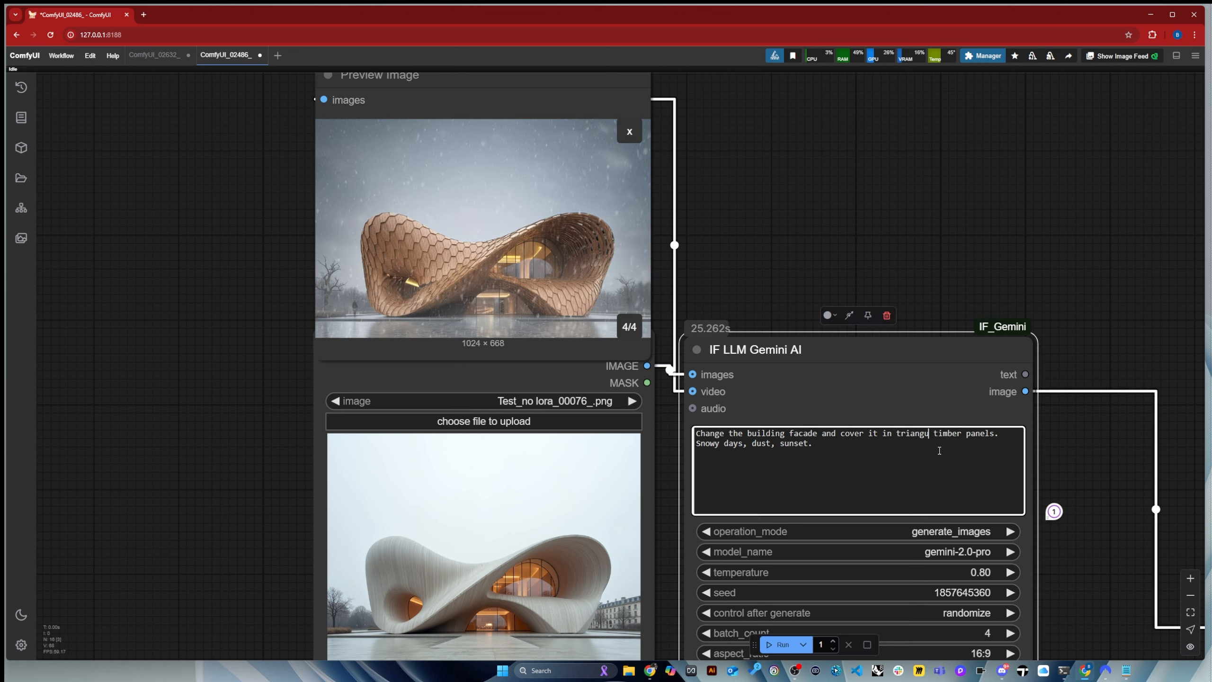
type("lar")
left_click(779, 644)
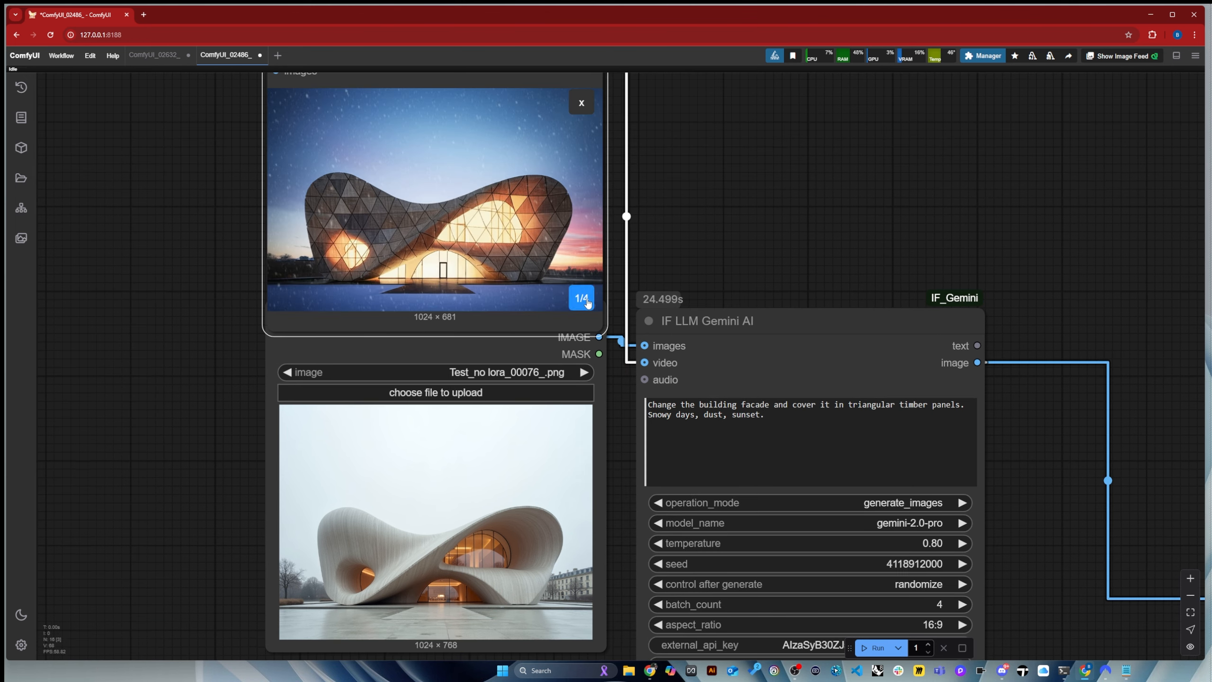
Page through the four triangular timber variations and return to the first to inspect its facade closely
left_click(583, 299)
left_click(582, 298)
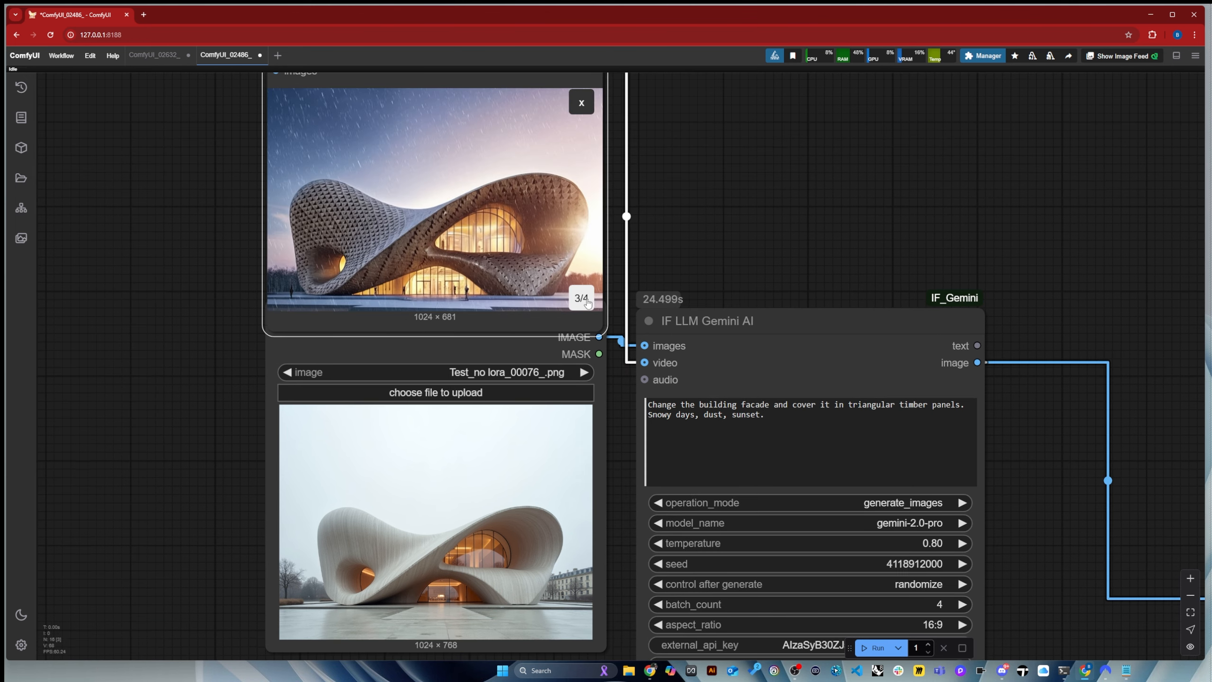
scroll(587, 302, "up", 5)
scroll(641, 377, "down", 2)
left_click(622, 380)
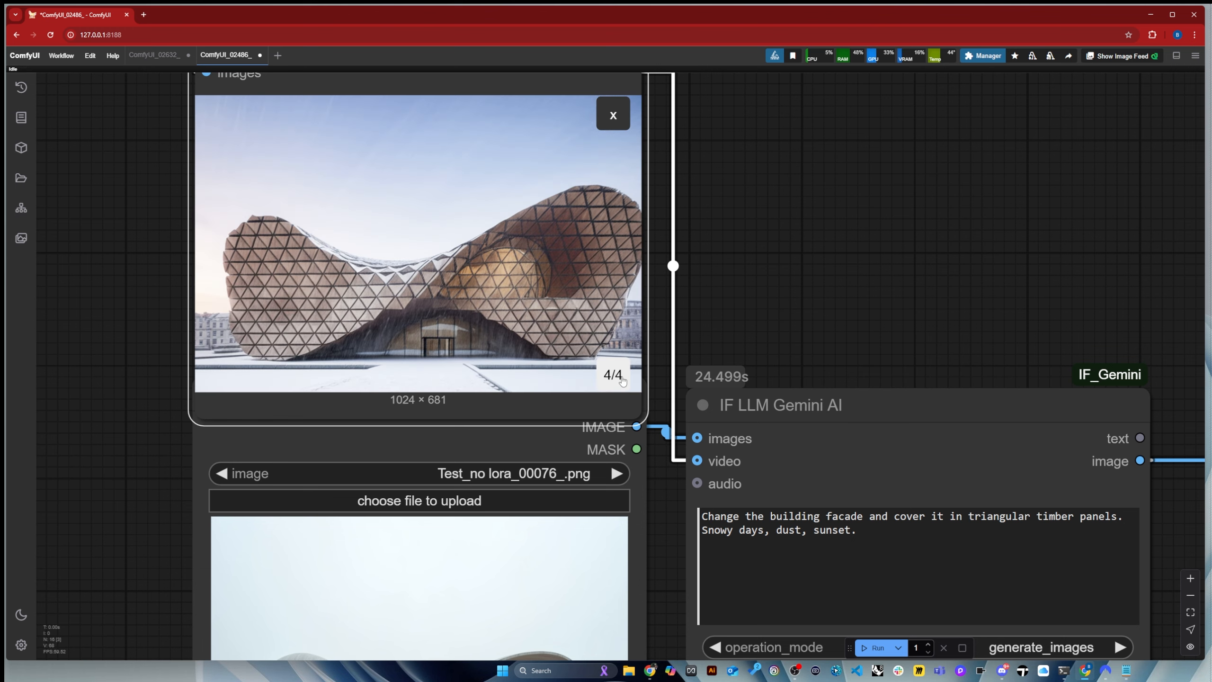
left_click(622, 381)
scroll(406, 260, "up", 5)
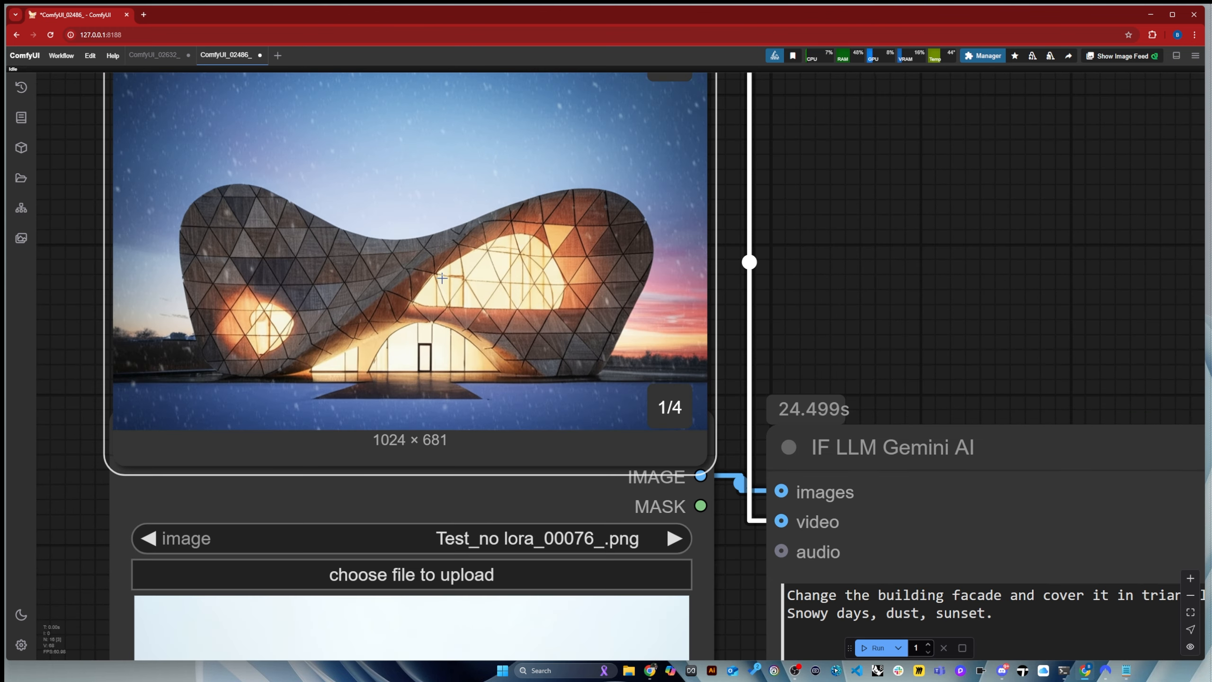
scroll(420, 273, "down", 9)
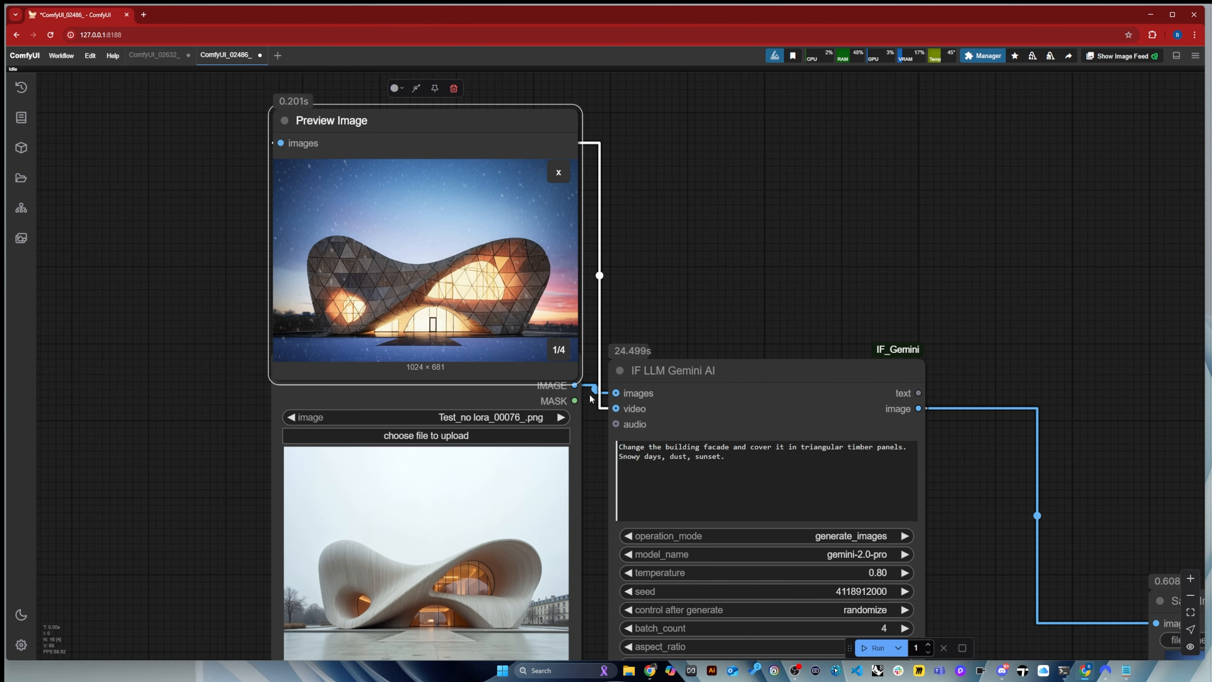
Cycle through the triangular timber variations again beside the original building, stopping on the fourth one
left_click(563, 353)
left_click(563, 353)
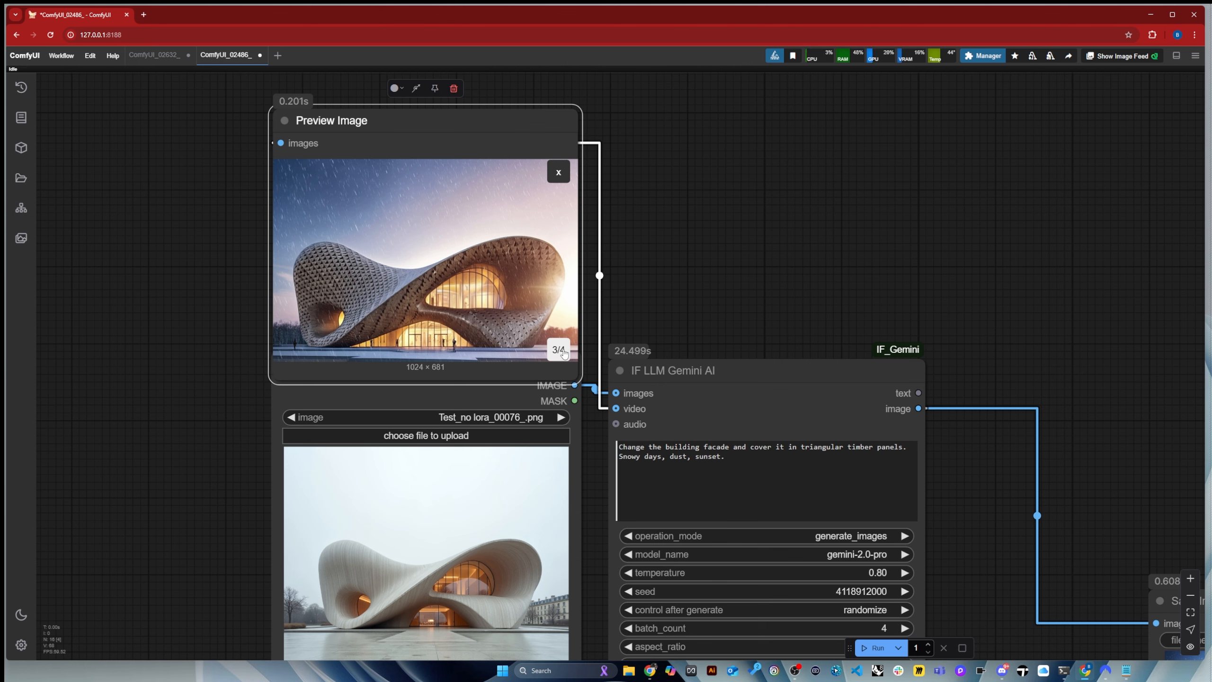
left_click(563, 354)
left_click(563, 353)
left_click(563, 353)
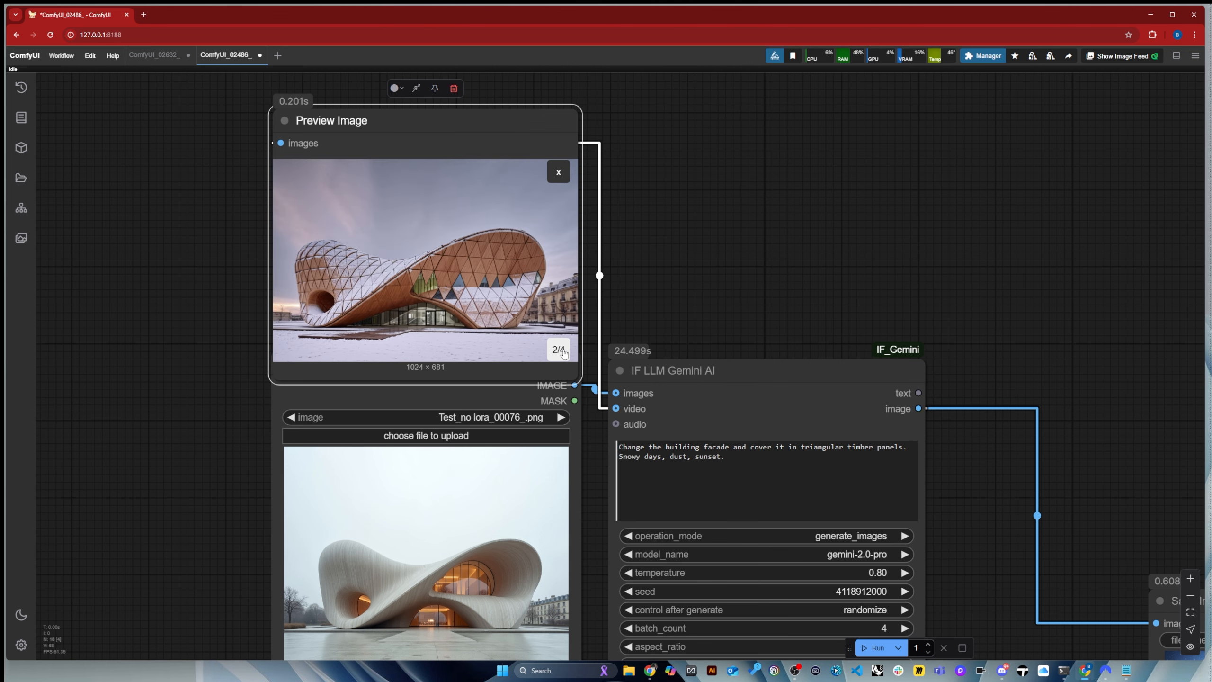
left_click(563, 353)
left_click(563, 354)
scroll(431, 248, "down", 3)
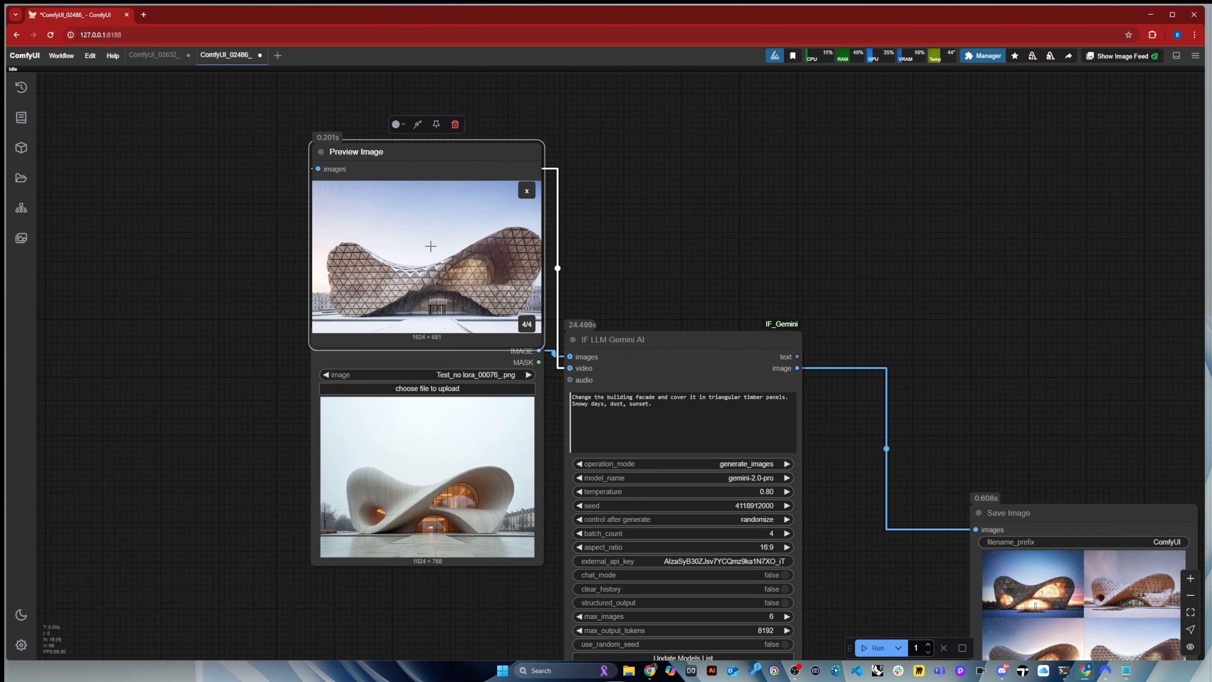
scroll(431, 248, "up", 3)
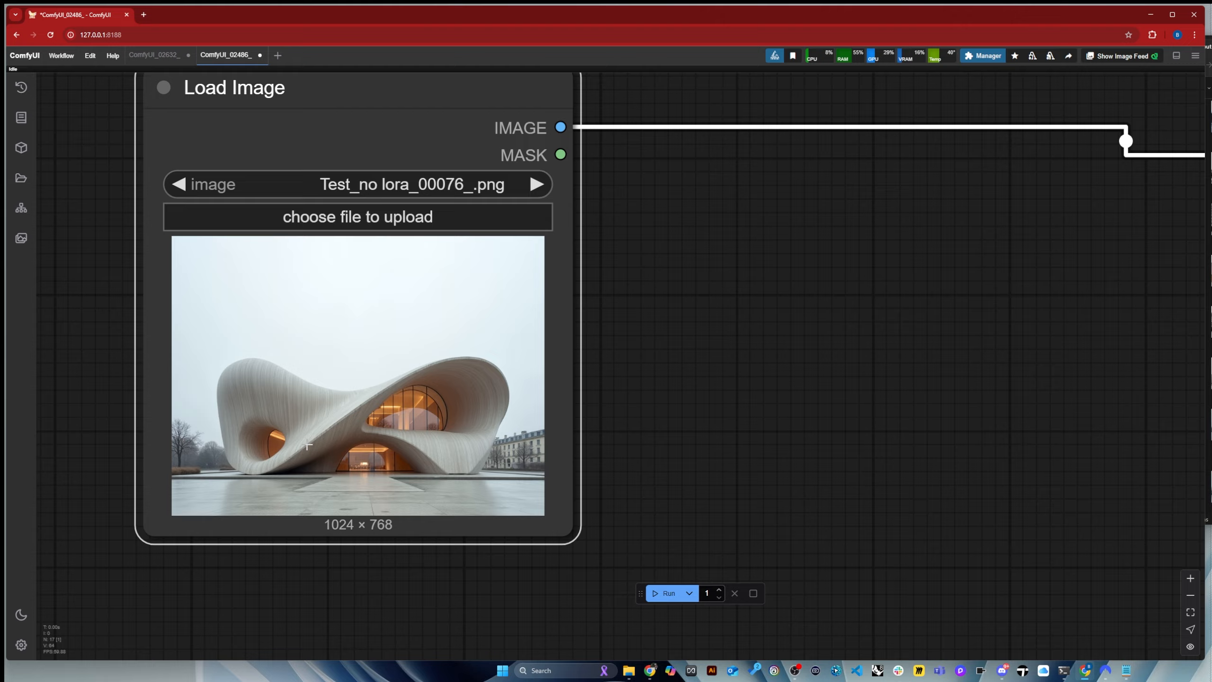
Examine the loaded building image, and replace the Gemini node's prompt with "Show the building in a snowy day"
scroll(291, 458, "up", 3)
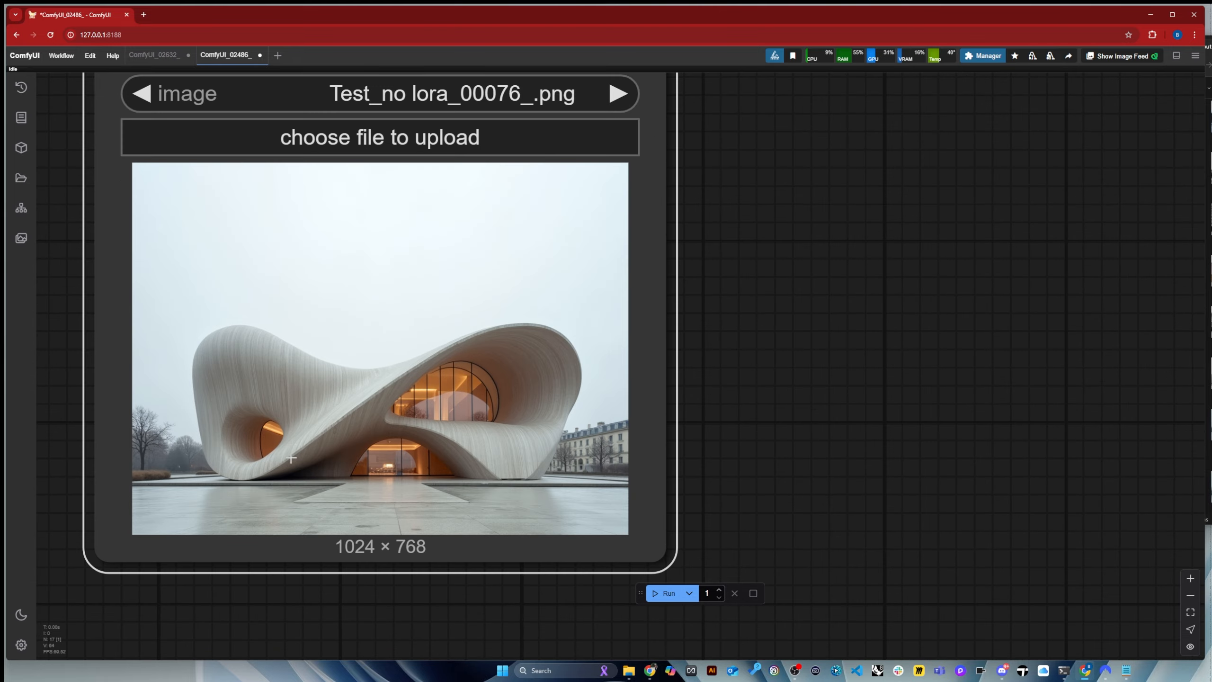
scroll(287, 354, "down", 10)
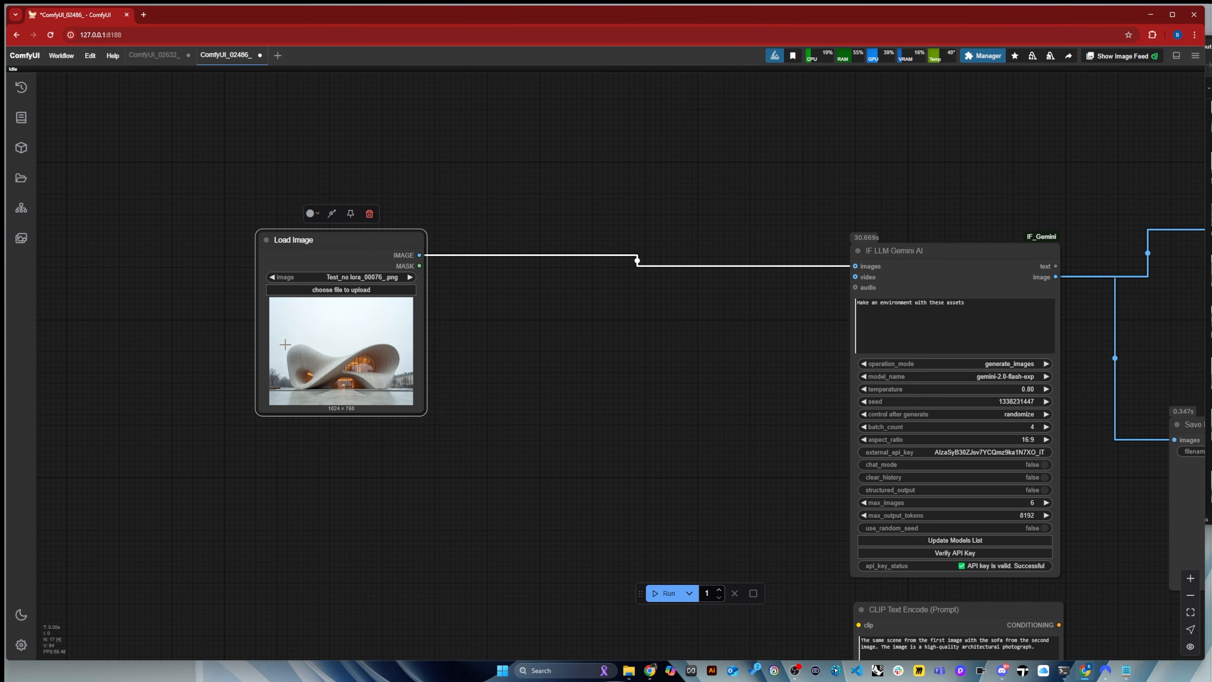
scroll(1055, 245, "up", 5)
scroll(1054, 245, "up", 5)
left_click(855, 447)
key("ctrl+a")
type("SHow the")
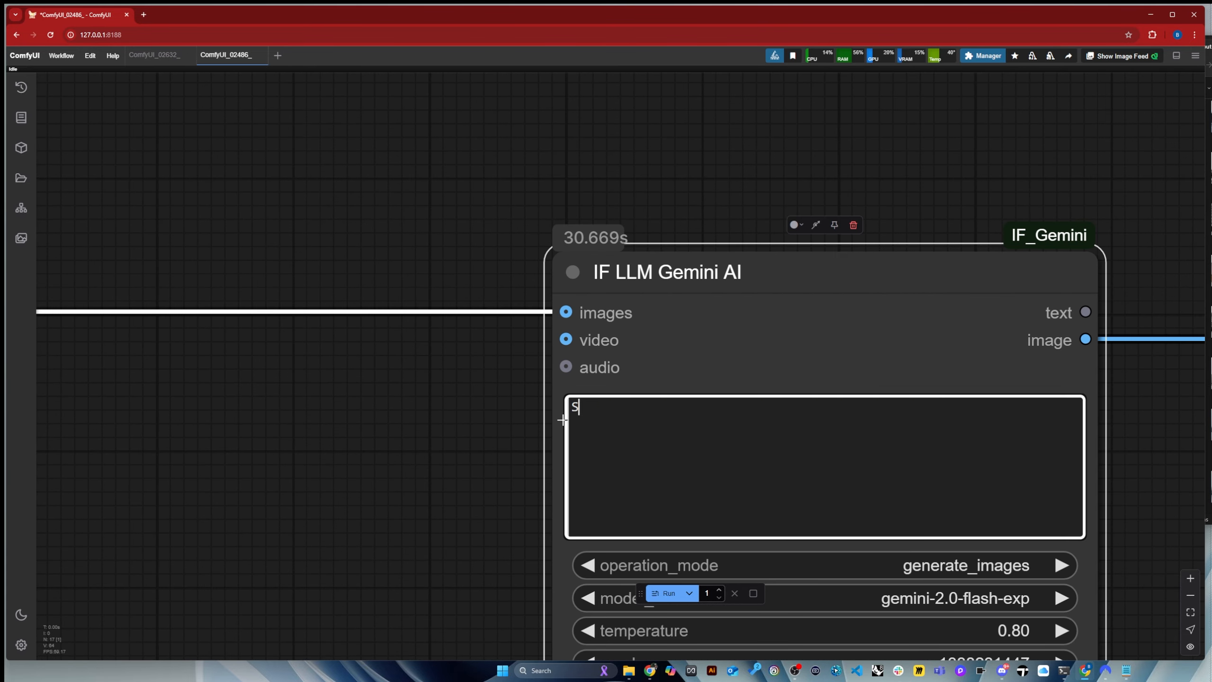
key("BackSpace")
key("BackSpace")
key("BackSpace")
key("BackSpace")
key("BackSpace")
key("BackSpace")
key("BackSpace")
key("BackSpace")
type("how the builsi")
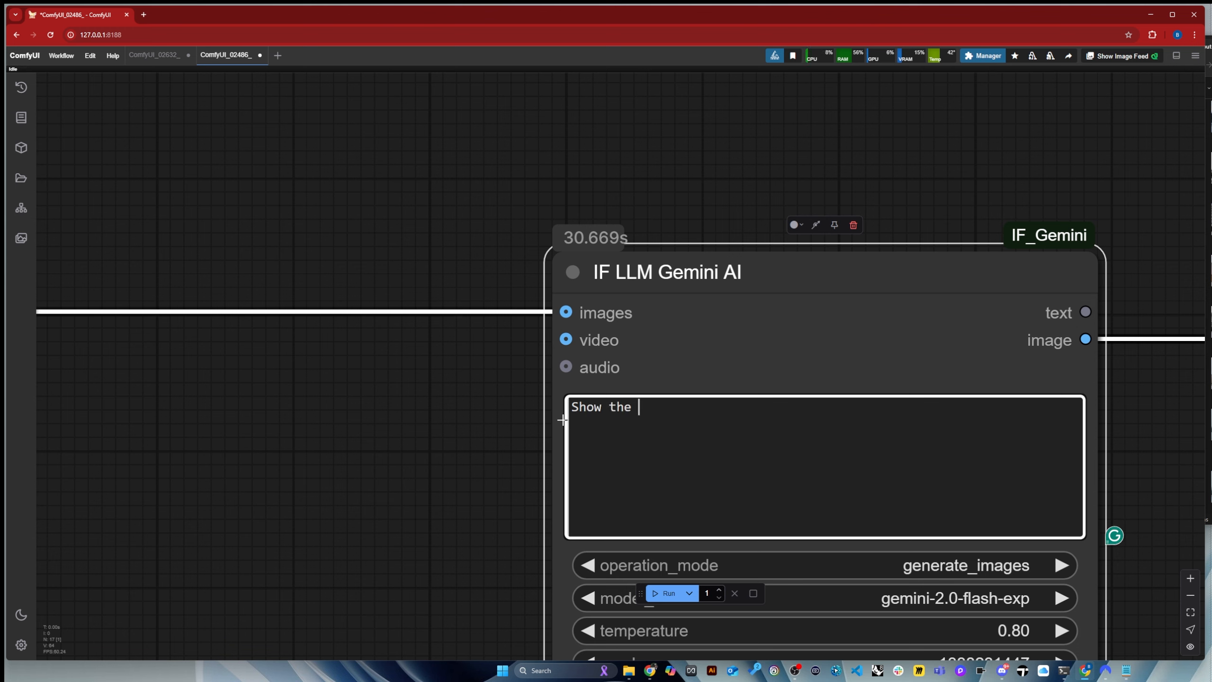
key("BackSpace")
key("BackSpace")
type("ding in a s")
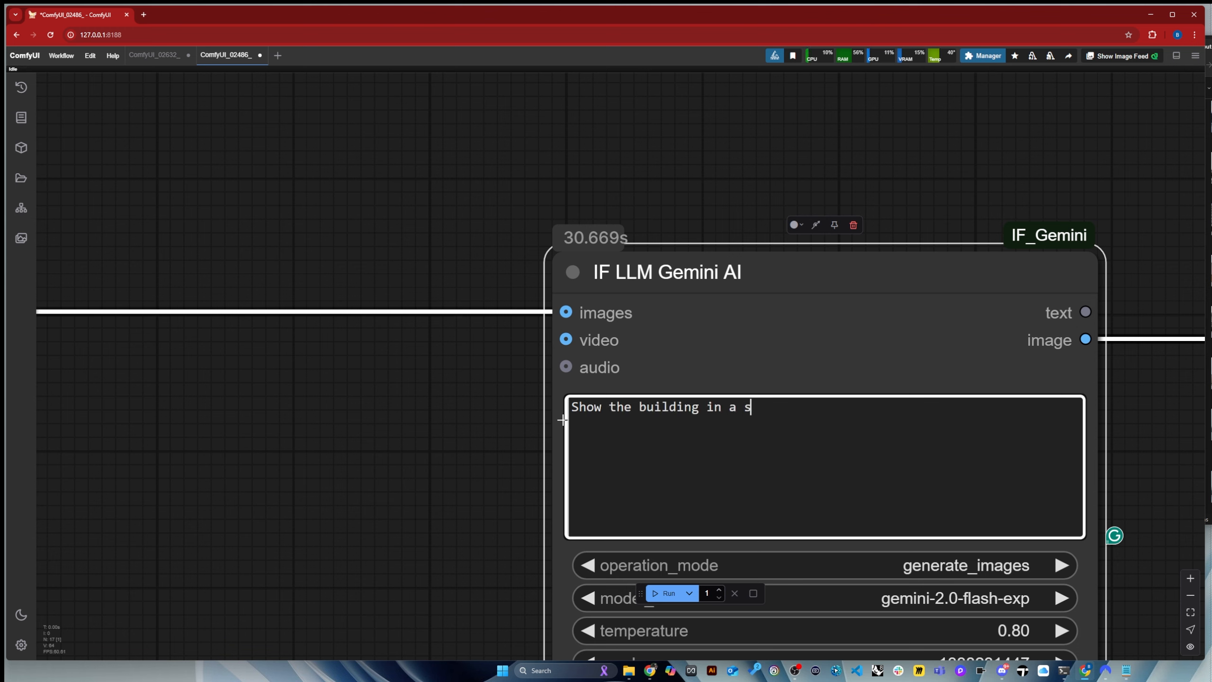
type("nowy day")
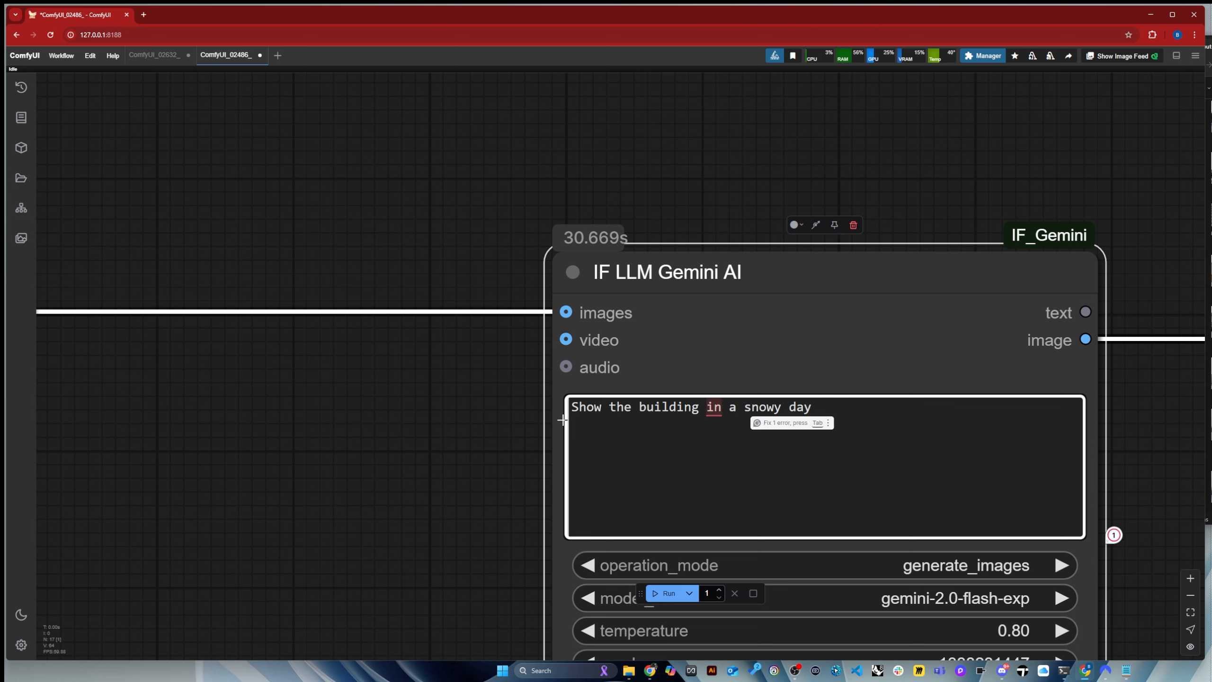
Extend the snowy-day prompt with the ending ". Low lighting and sunset."
type(" in ")
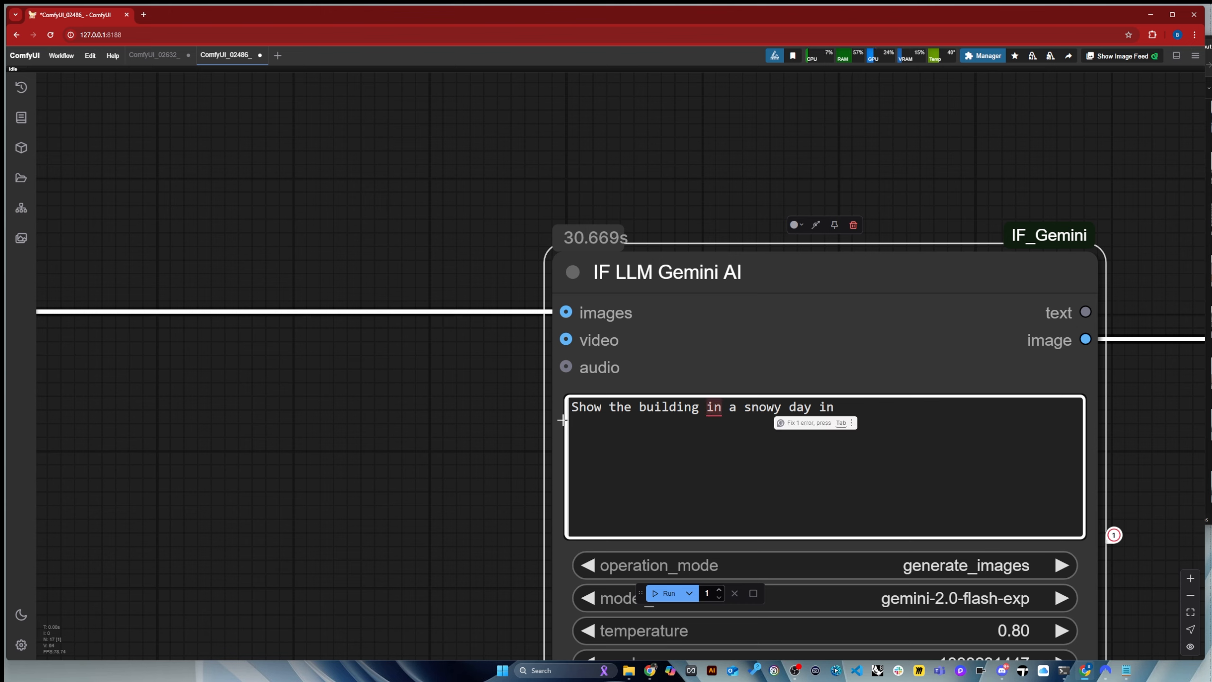
type("lu")
key("BackSpace")
key("BackSpace")
key("BackSpace")
key("BackSpace")
key("BackSpace")
key("BackSpace")
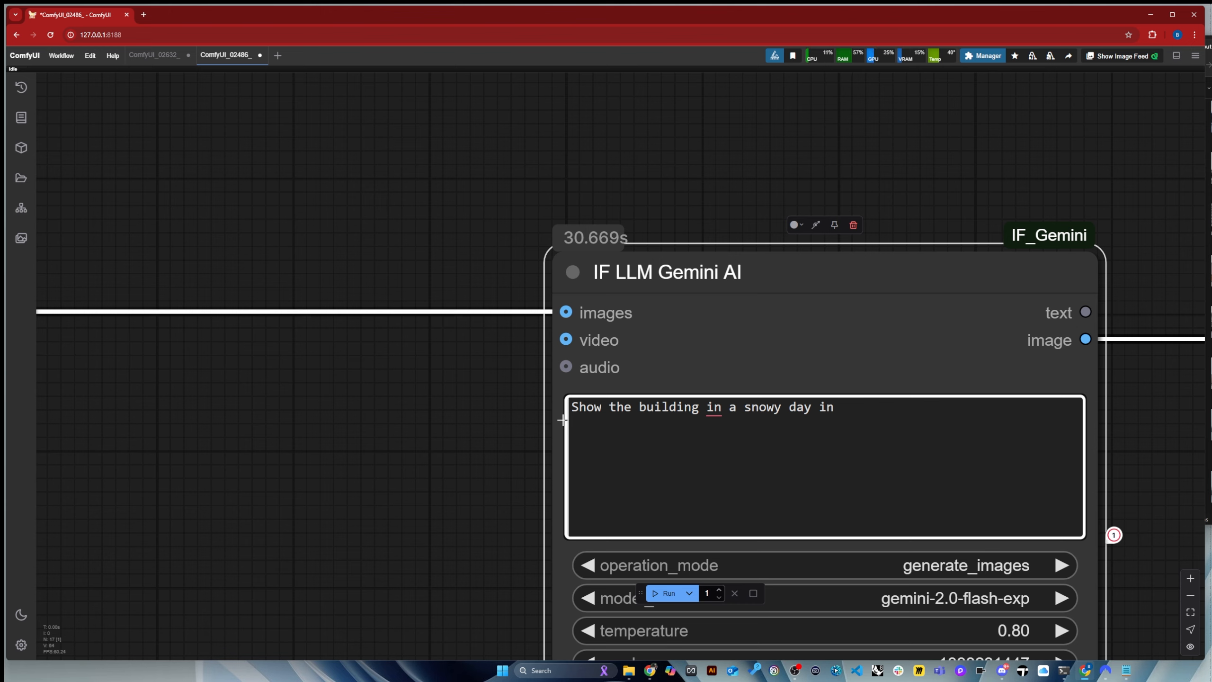
type(". Low lighting and sunset.")
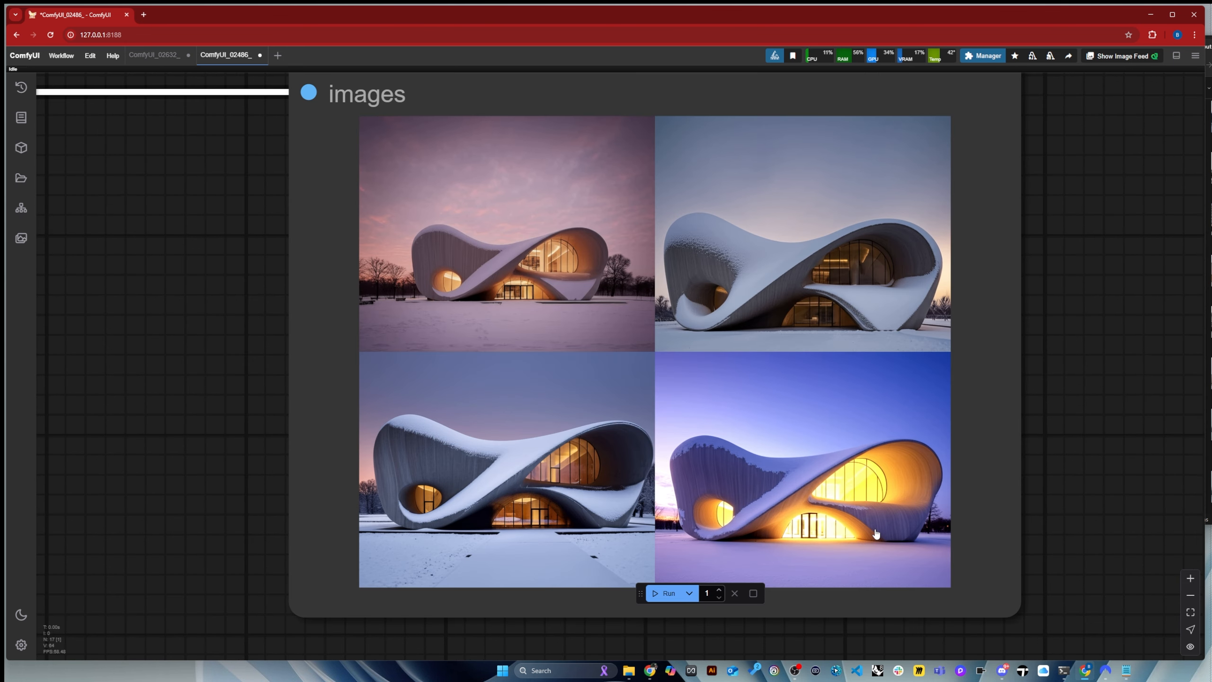
Inspect the four snowy sunset variations in the preview one by one, returning to the first
scroll(877, 533, "up", 1)
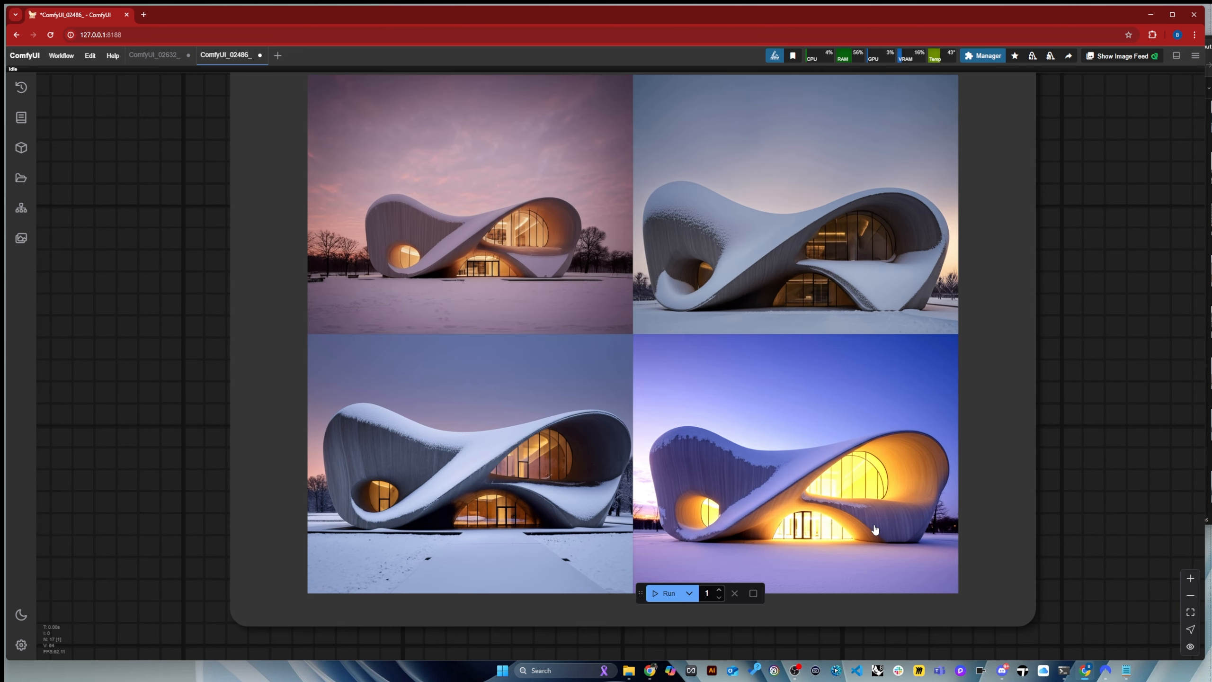
left_click(671, 346)
scroll(985, 548, "down", 1)
left_click(939, 527)
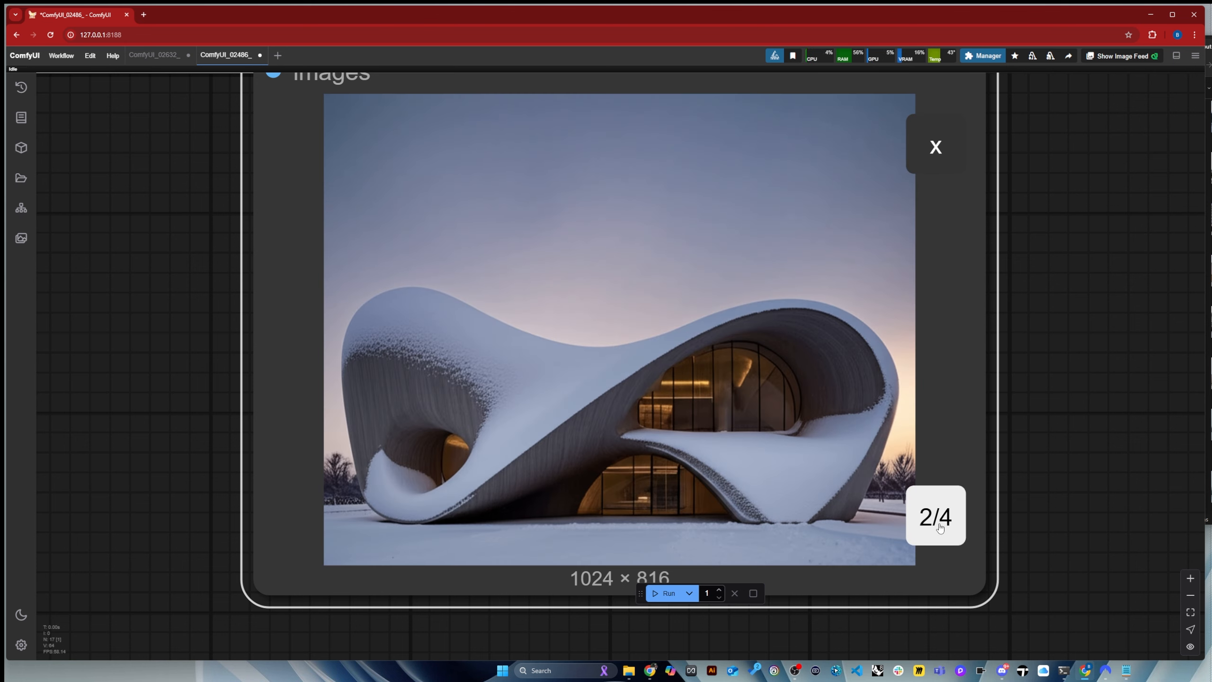
left_click(943, 526)
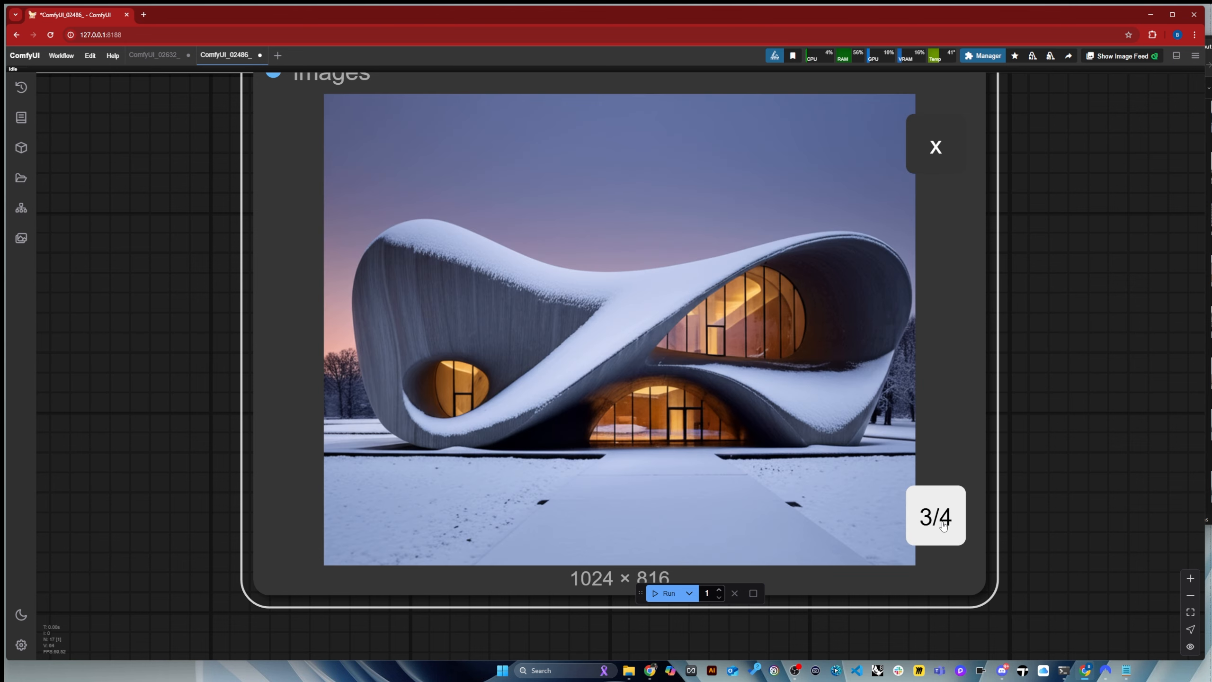
left_click(944, 526)
left_click(944, 526)
Set the Gemini node's aspect ratio to none and run the generation, and move the Load Image node slightly up
scroll(1116, 382, "down", 6)
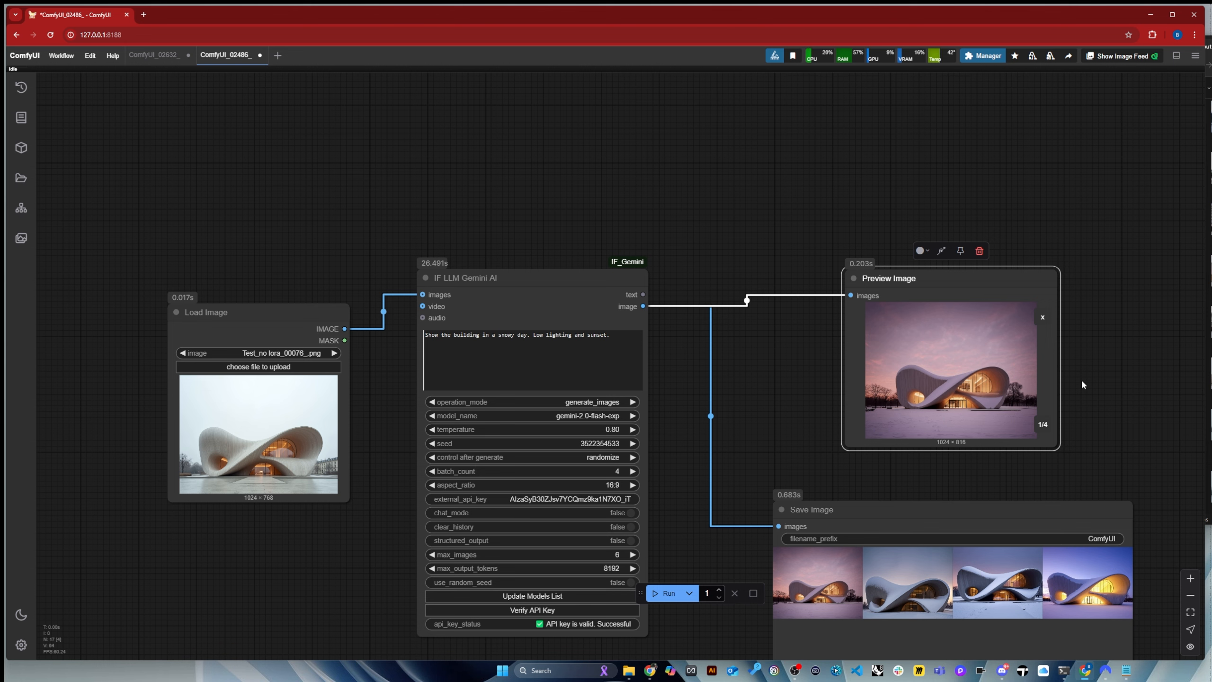
left_click(614, 488)
left_click(621, 485)
left_click(663, 597)
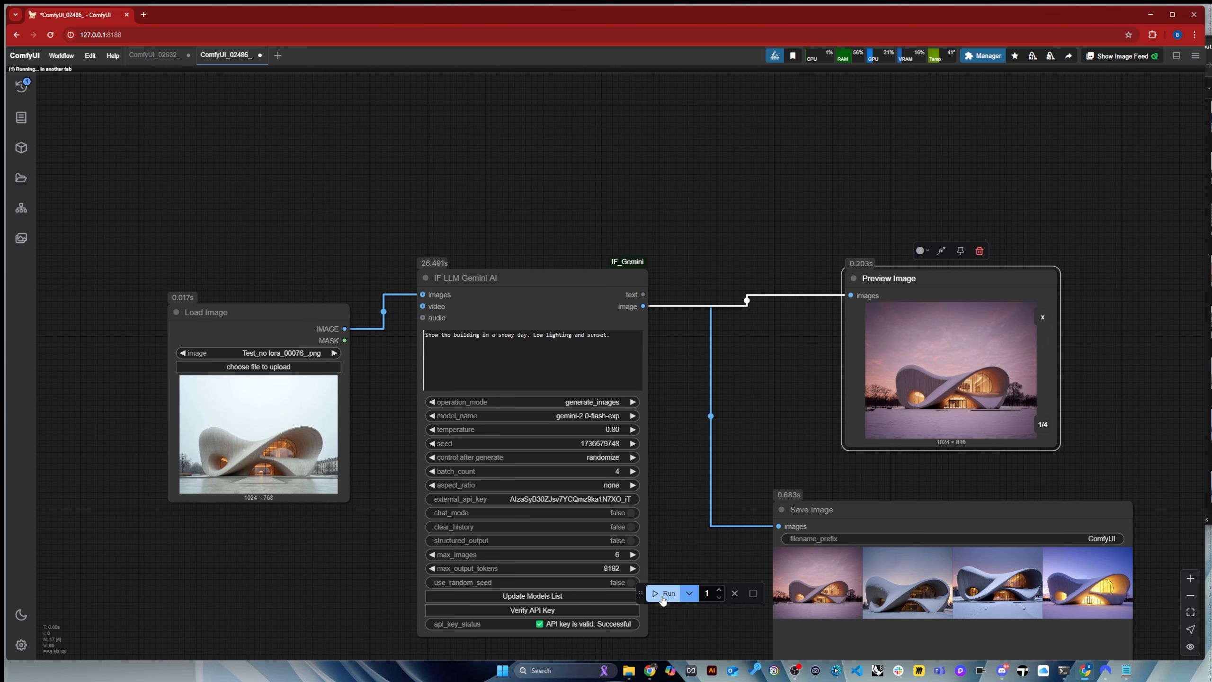
left_click_drag(280, 314, 279, 249)
Inspect the saved snowy variations in the Save Image node, from the fourth through to the second
scroll(817, 333, "down", 2)
scroll(1080, 582, "up", 16)
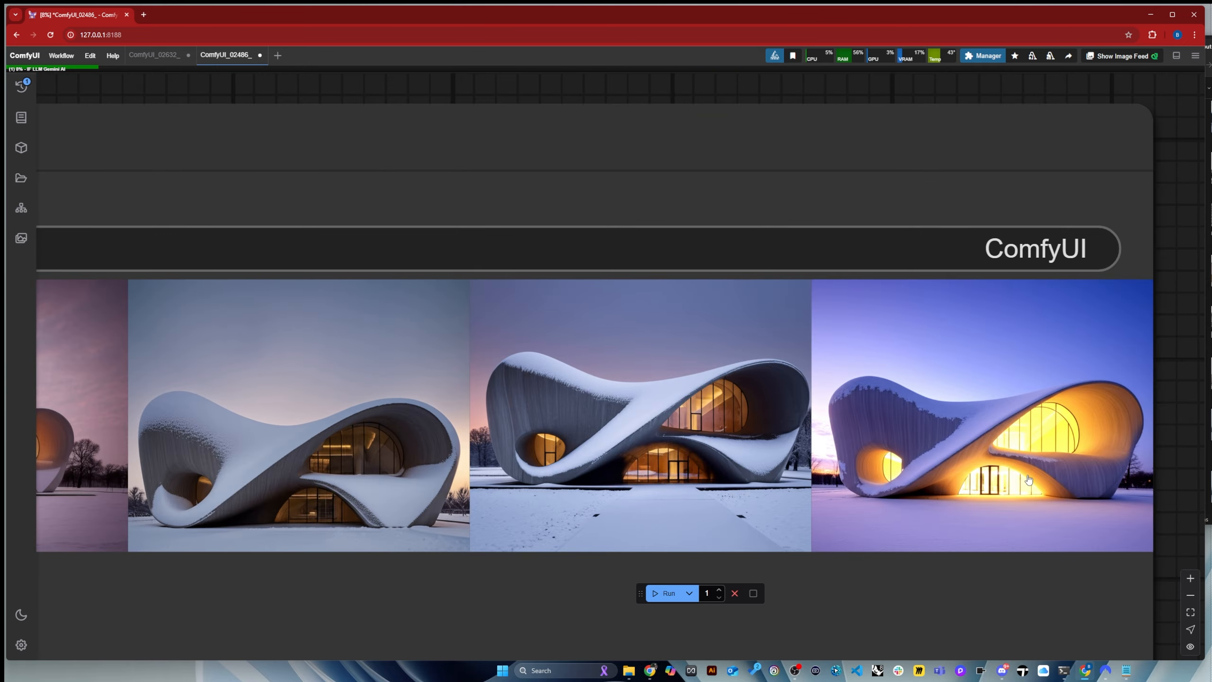
left_click(1029, 479)
scroll(747, 374, "down", 5)
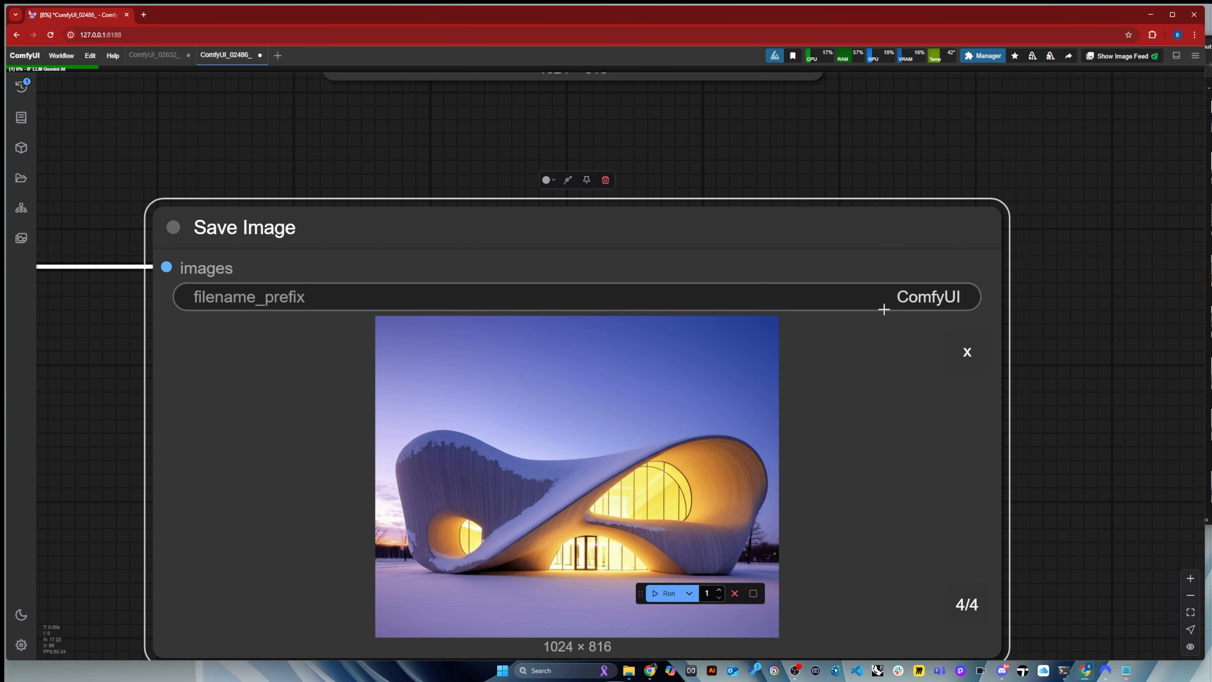
scroll(882, 308, "down", 2)
left_click(922, 550)
left_click(922, 550)
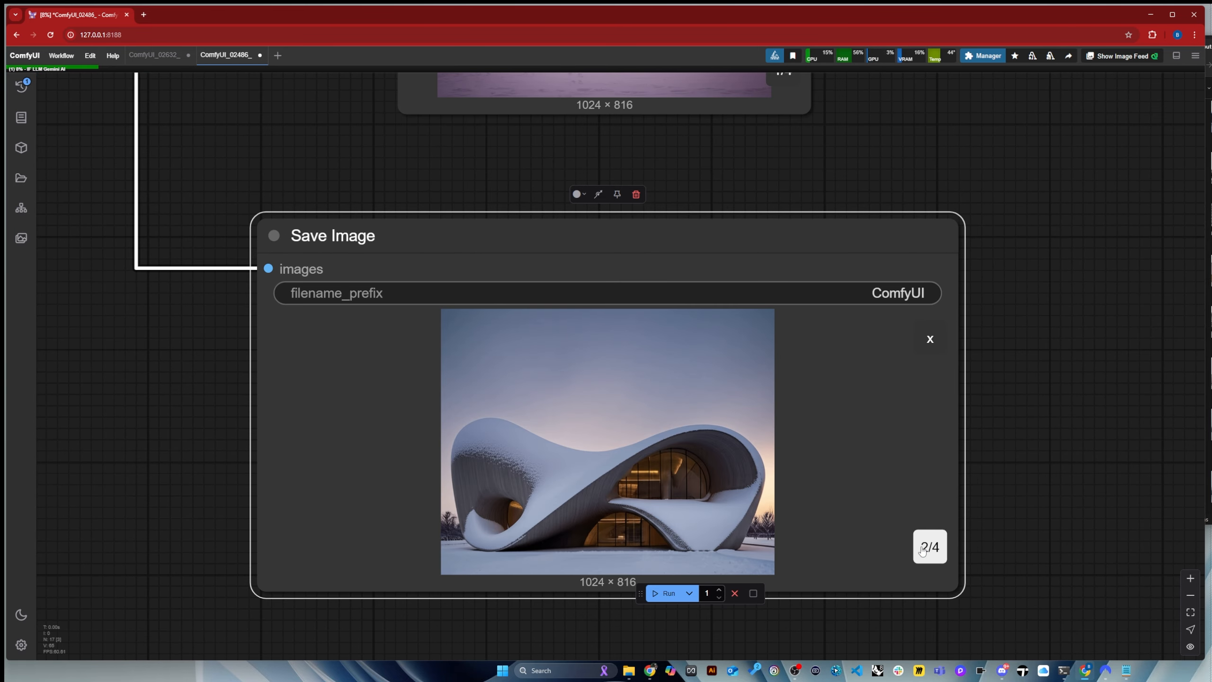
Place the Load Image node directly beside the Preview Image node and enlarge the preview for a side-by-side comparison
scroll(923, 549, "down", 8)
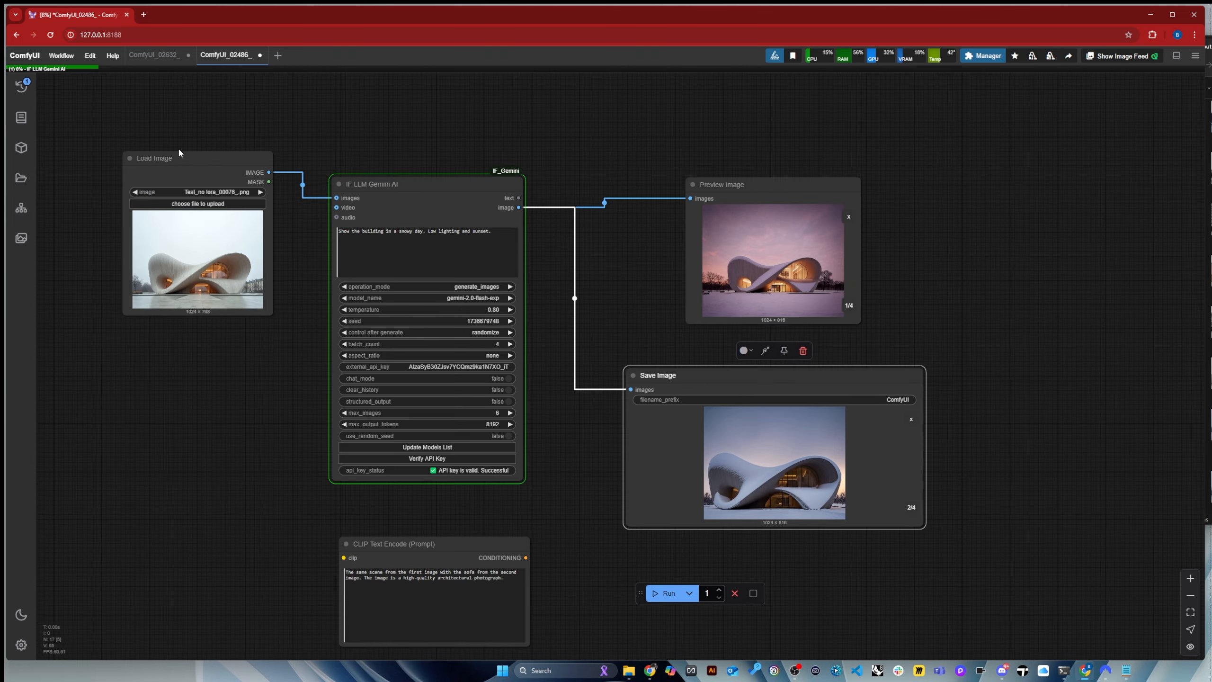
left_click_drag(190, 162, 938, 177)
scroll(938, 176, "up", 3)
scroll(974, 210, "up", 6)
left_click_drag(482, 162, 447, 184)
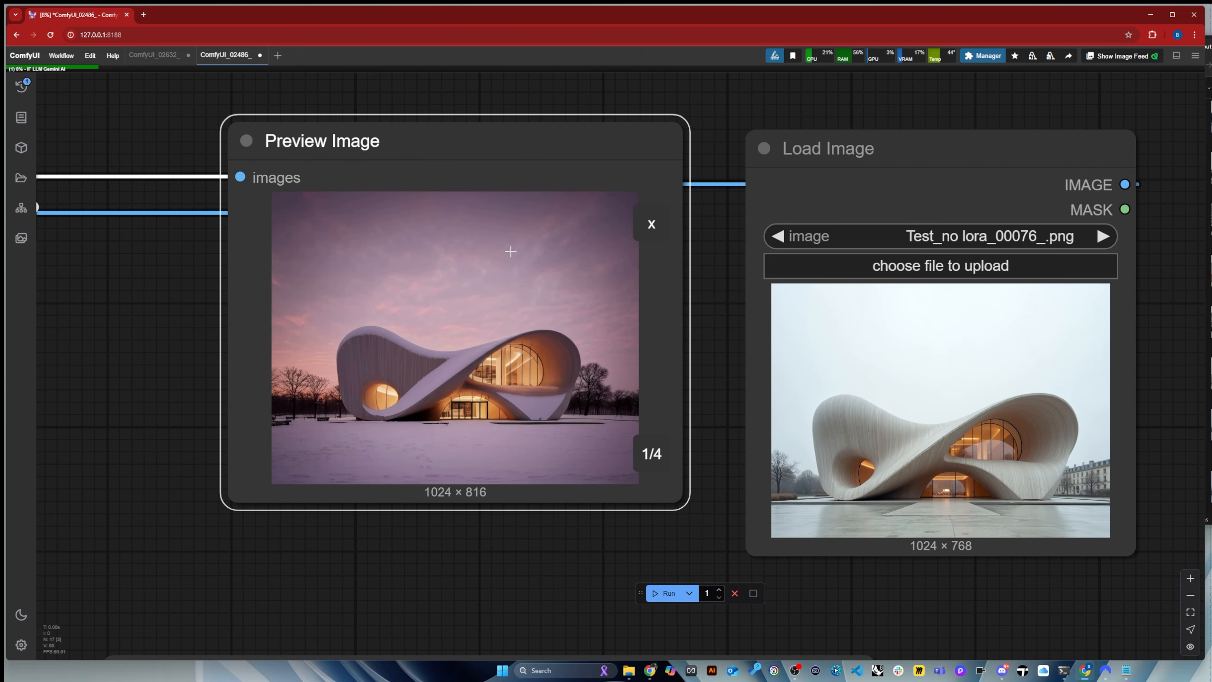
left_click_drag(690, 507, 714, 555)
left_click(700, 513)
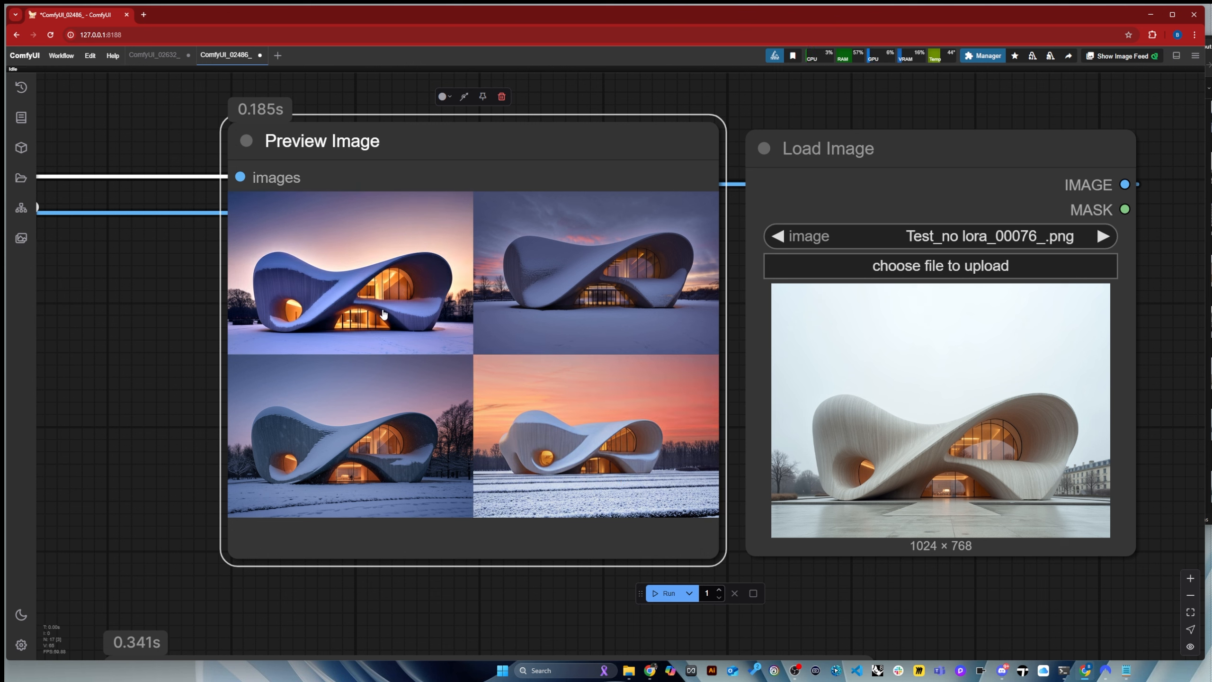
Cycle through the new snowy variations beside the original building, stopping on the third one
left_click(381, 309)
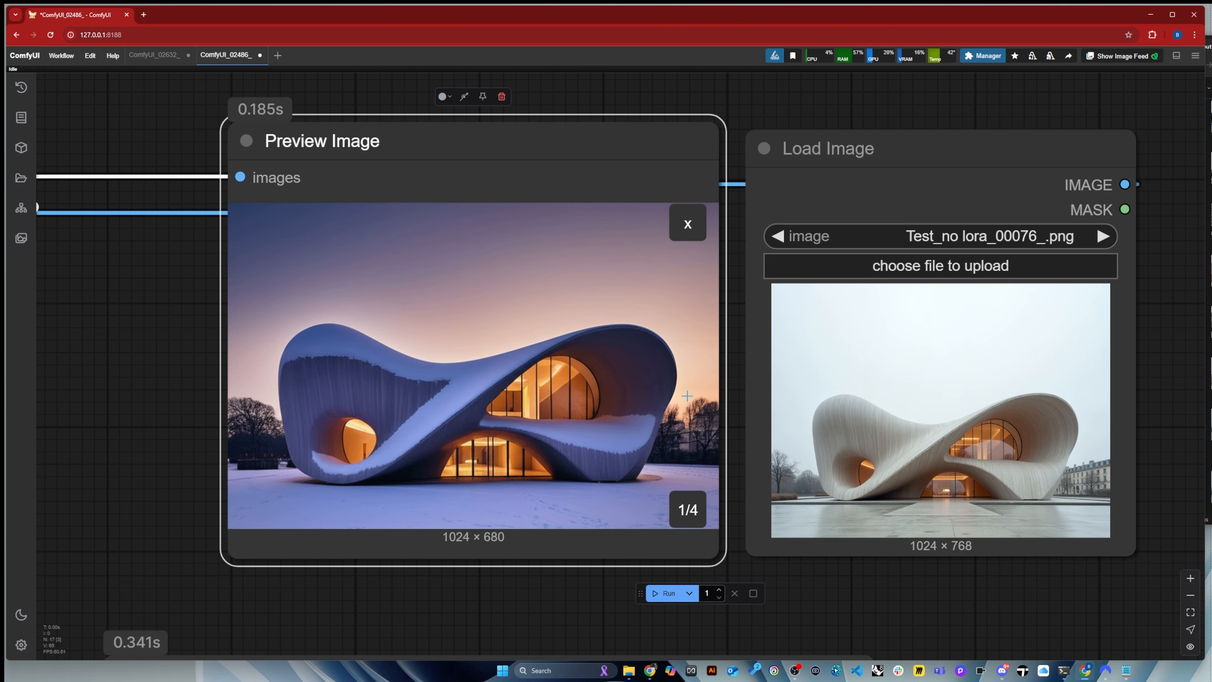
left_click(694, 519)
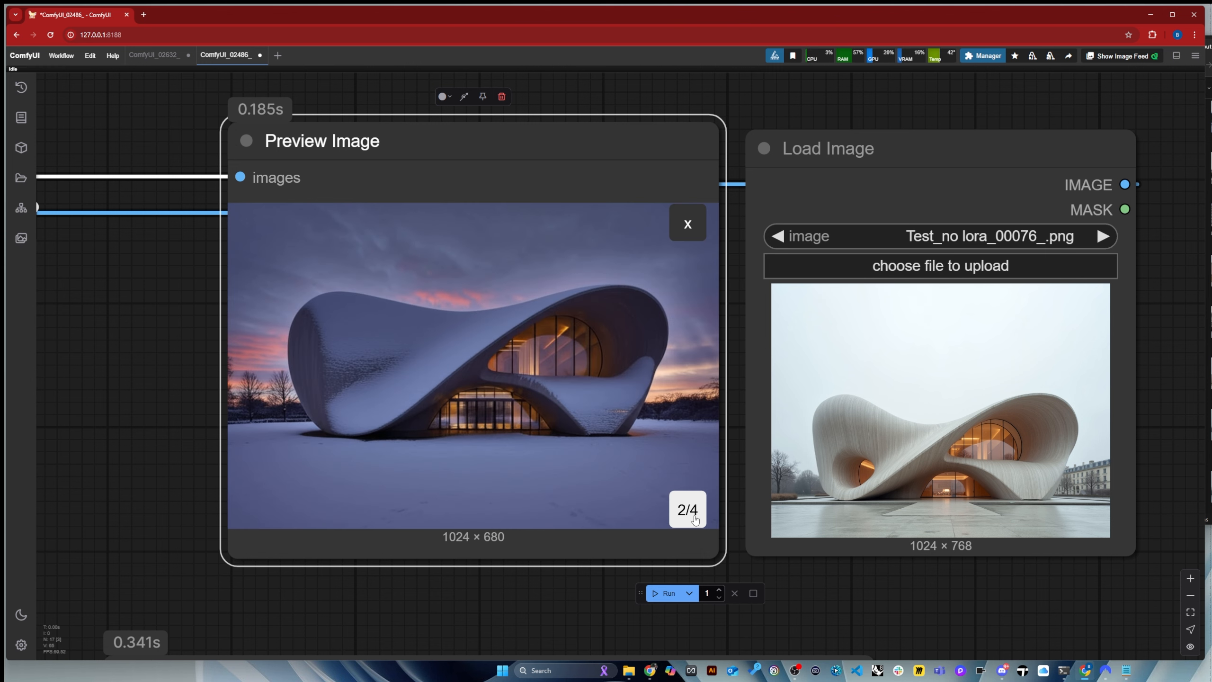
left_click(695, 518)
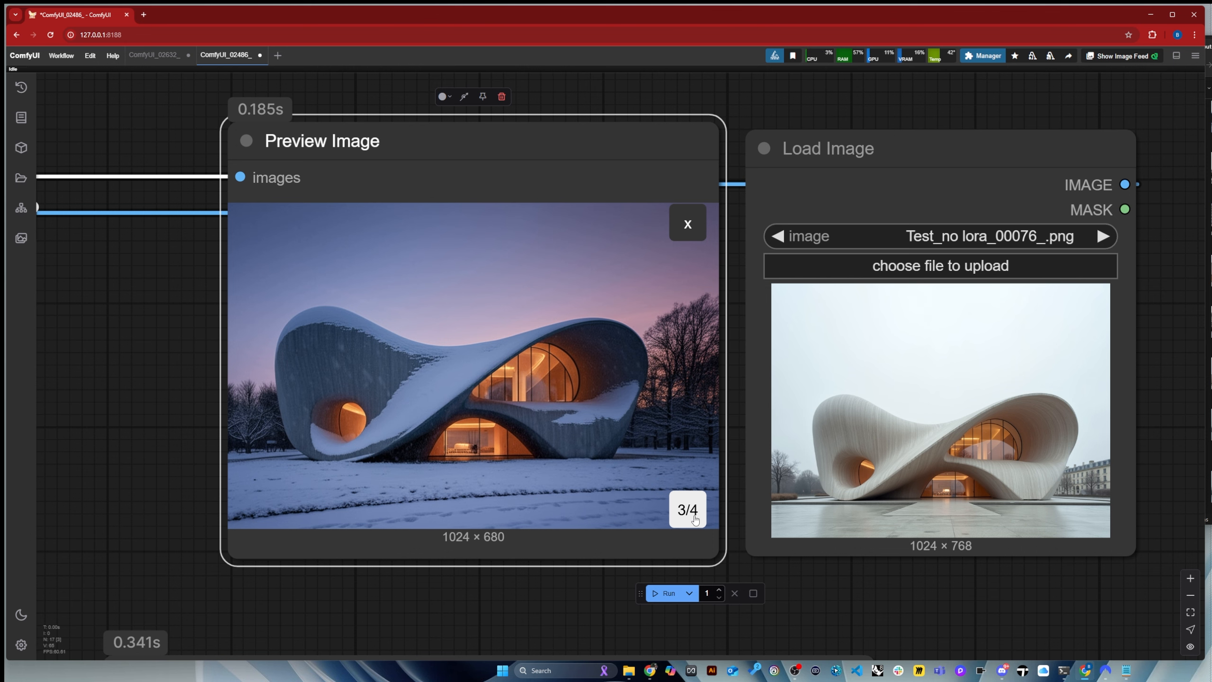
left_click(694, 518)
left_click(695, 518)
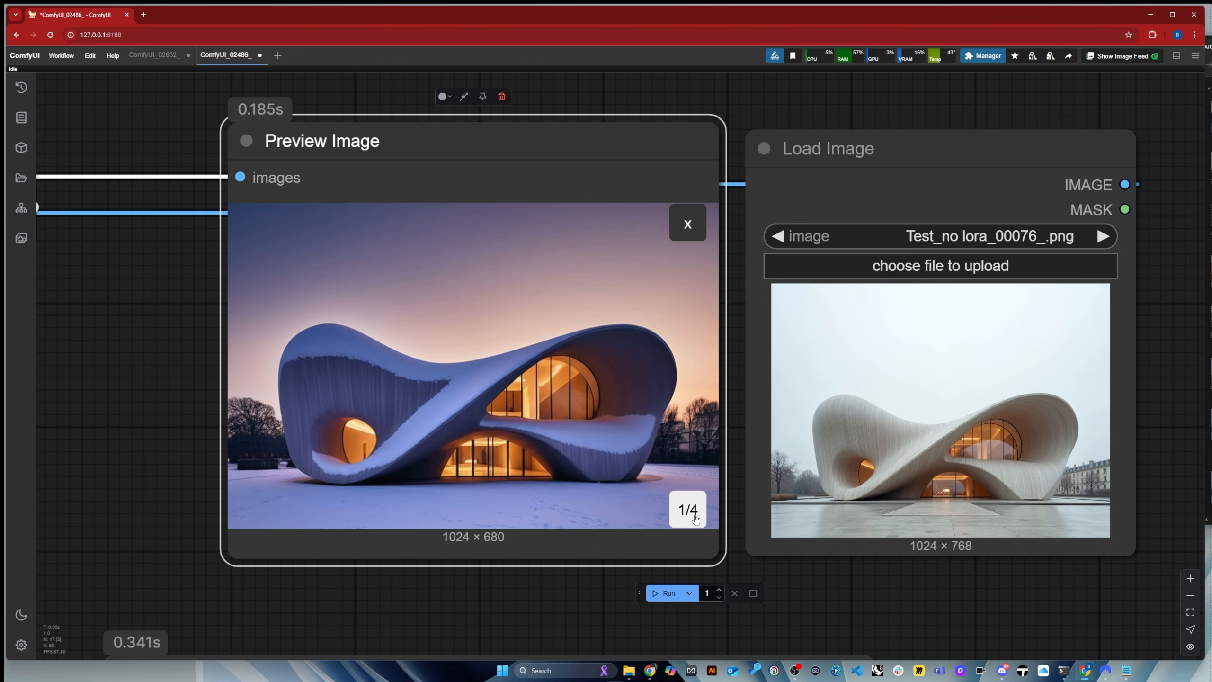
left_click(695, 518)
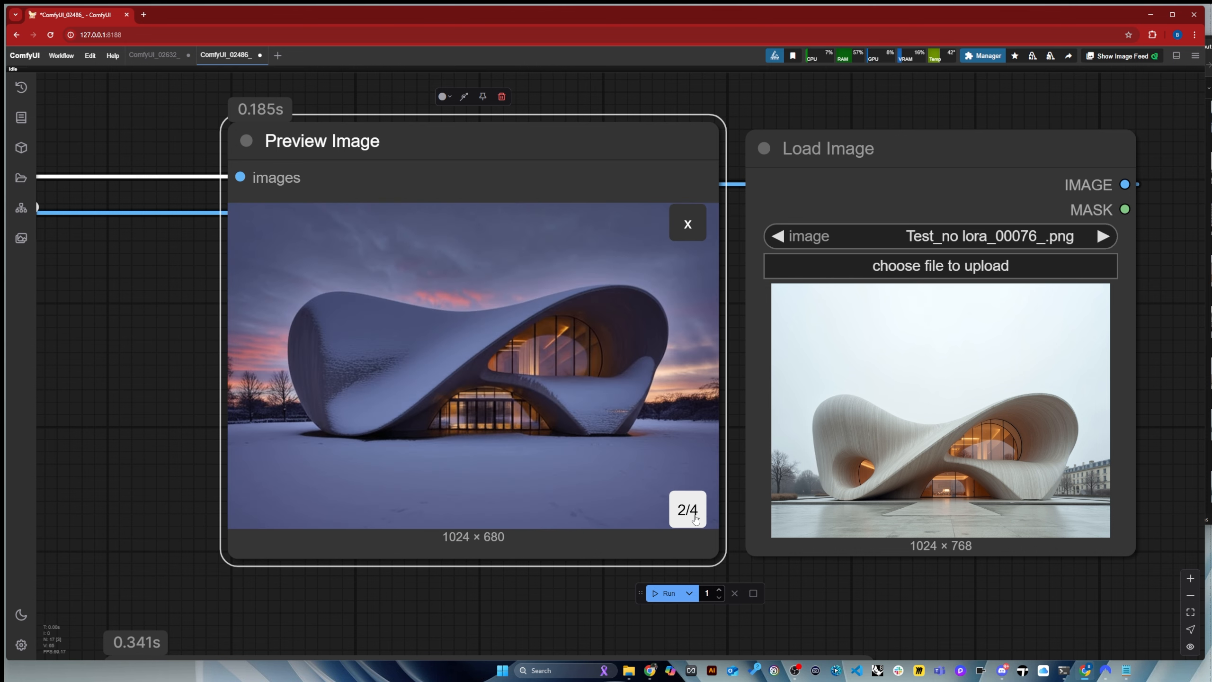
left_click(695, 518)
Switch the Gemini node's model to gemini-2.0-pro and run the generation with the snowy sunset prompt
scroll(777, 366, "down", 5)
scroll(76, 450, "up", 5)
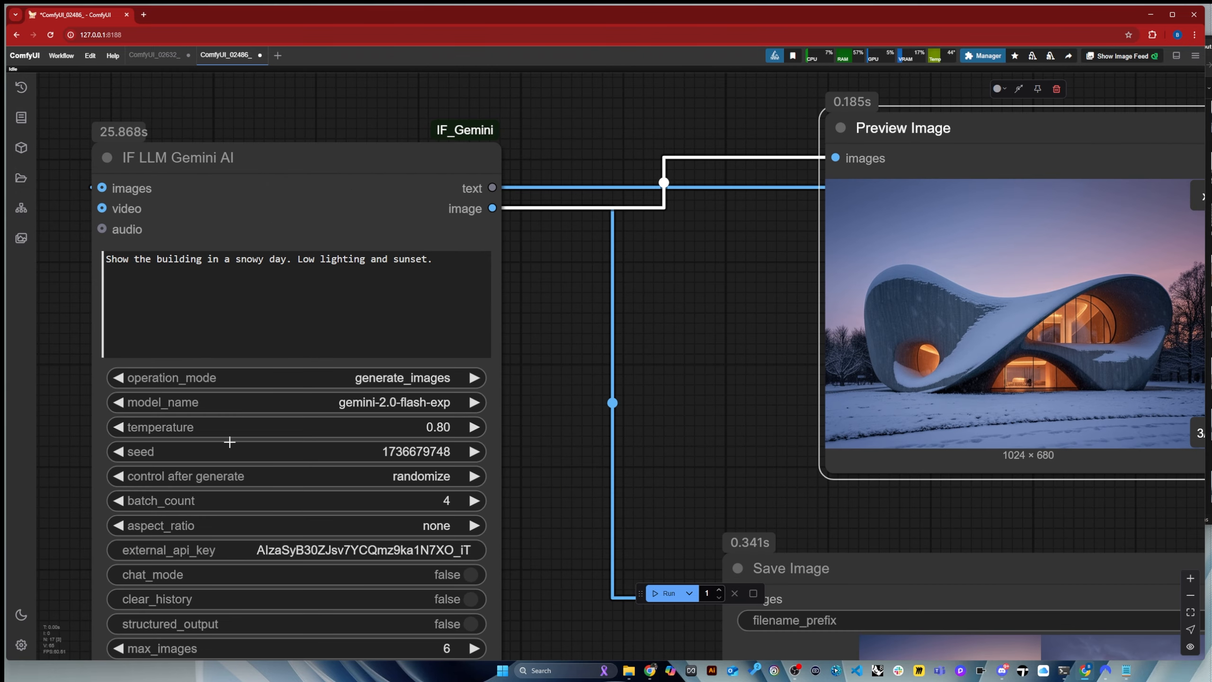
left_click(395, 402)
scroll(421, 657, "down", 1)
left_click(421, 657)
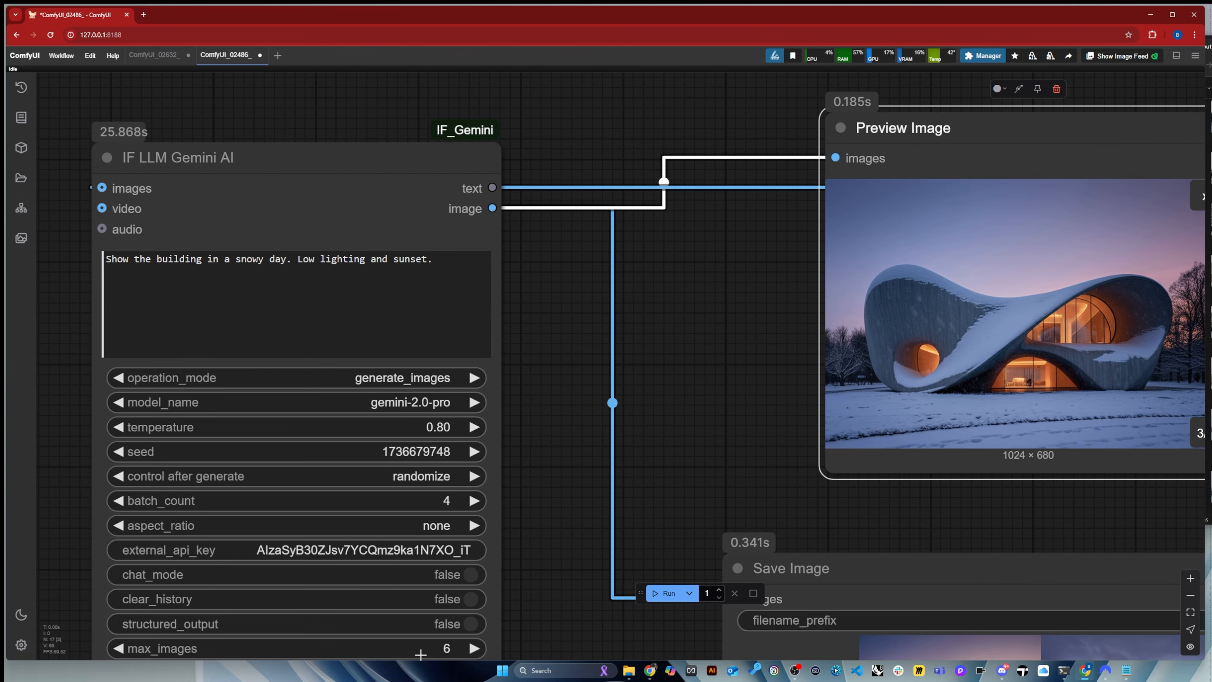
left_click(666, 593)
Compare the existing snowy variations with the original once more, and return the preview to the four-image grid
scroll(1107, 403, "down", 2)
scroll(1107, 403, "up", 3)
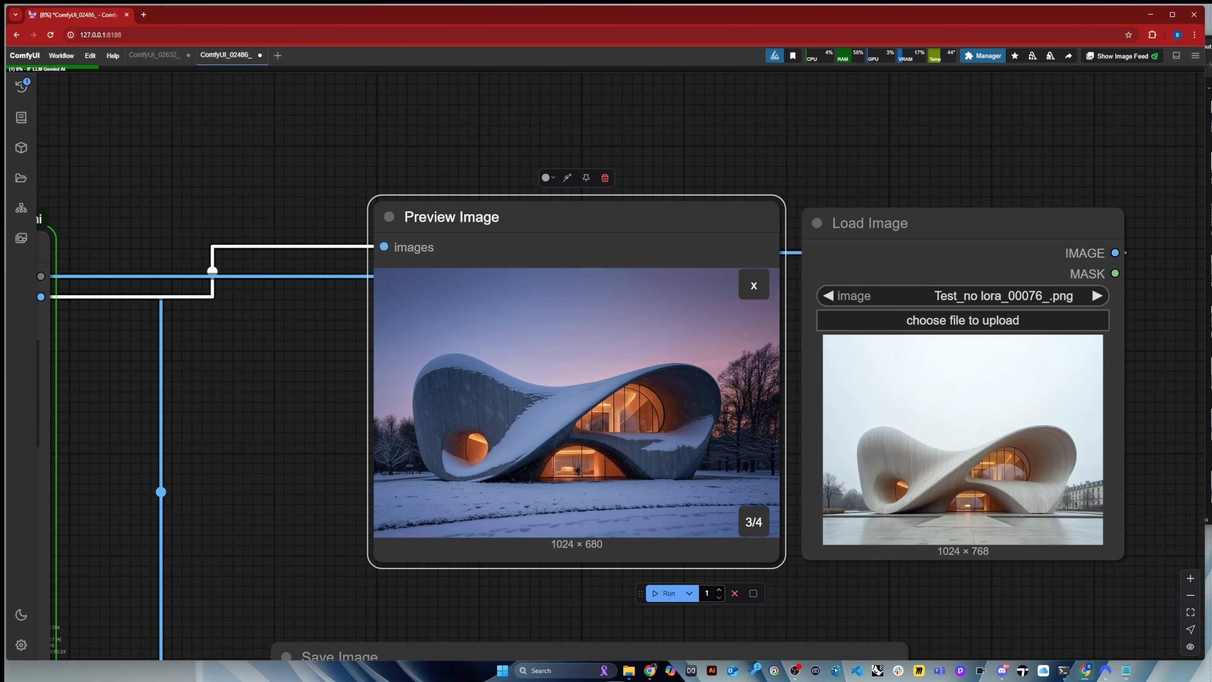
left_click(724, 534)
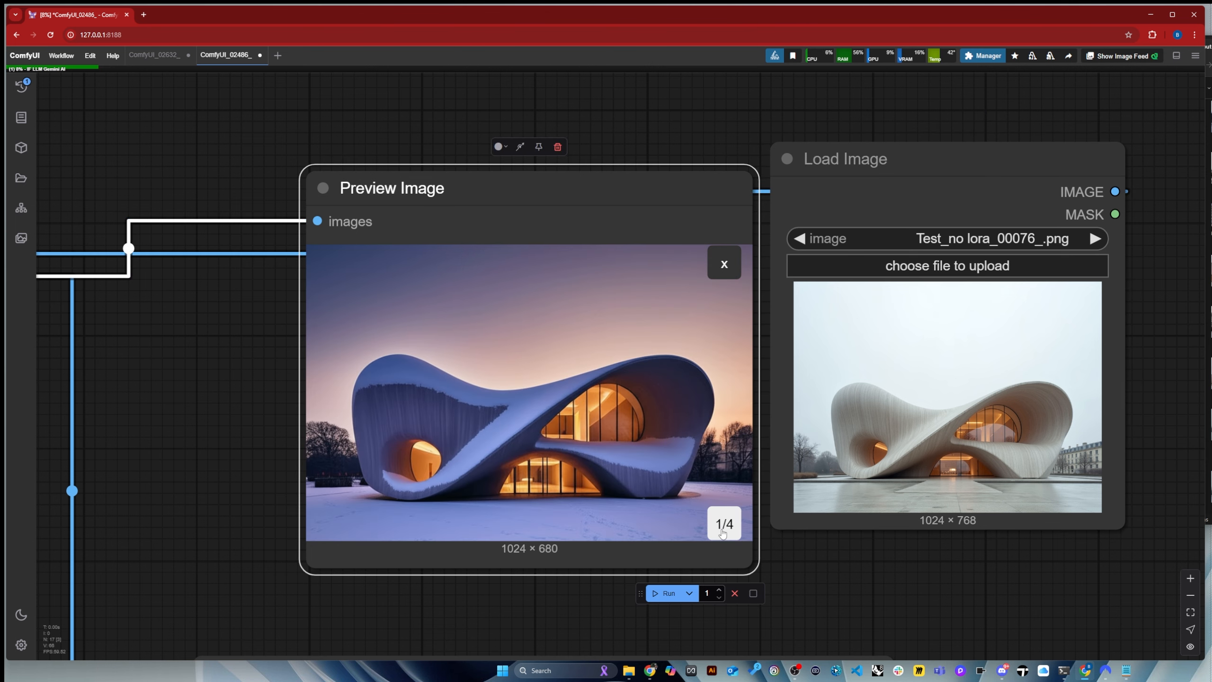
left_click(724, 533)
left_click(723, 530)
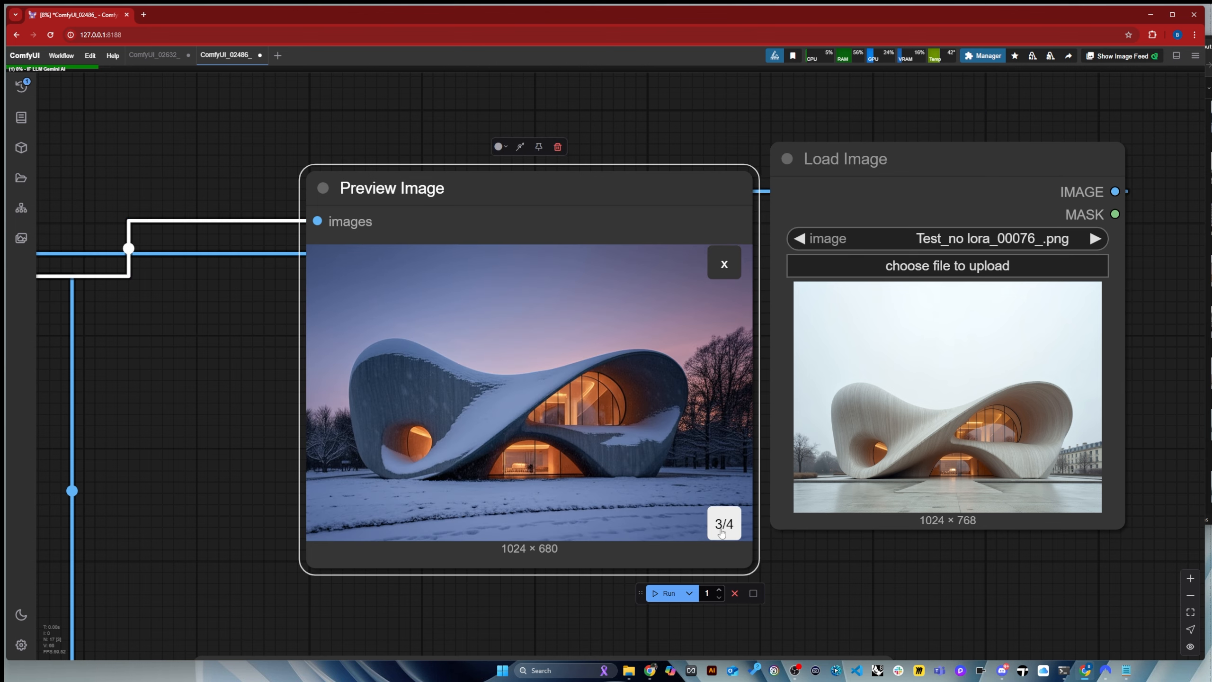
left_click(721, 533)
left_click(722, 532)
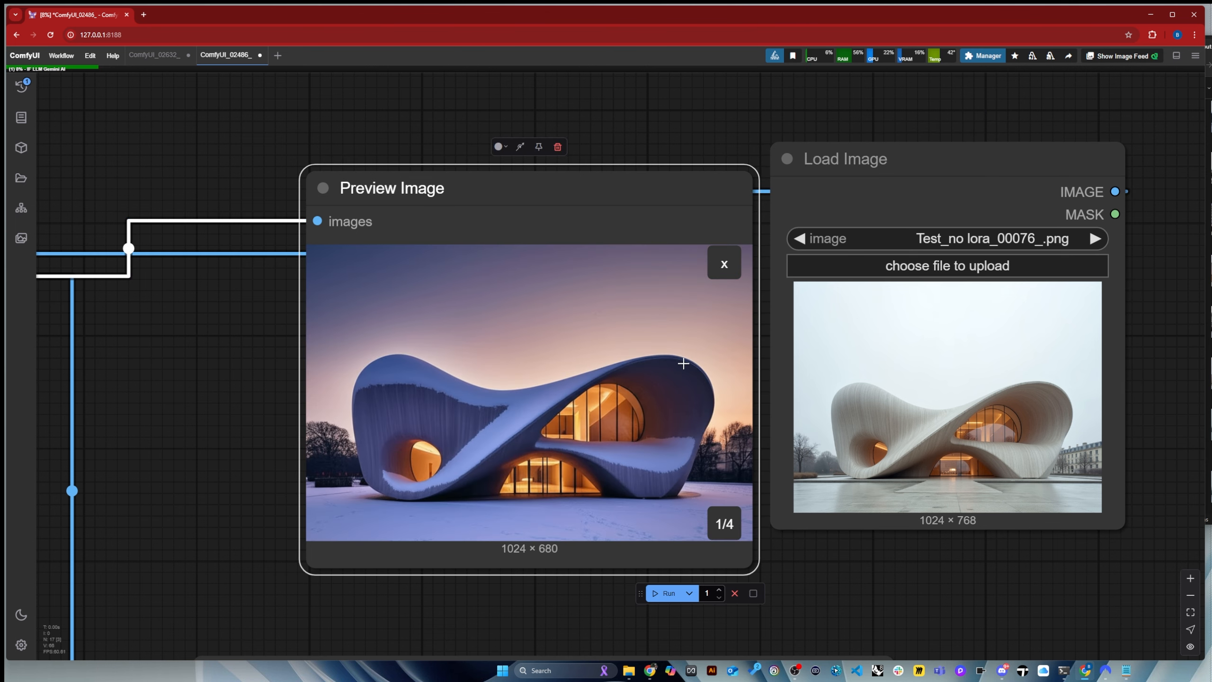
scroll(684, 363, "down", 5)
left_click(676, 295)
Enlarge the Load Image node and shift it up beside the preview grid
scroll(644, 335, "up", 5)
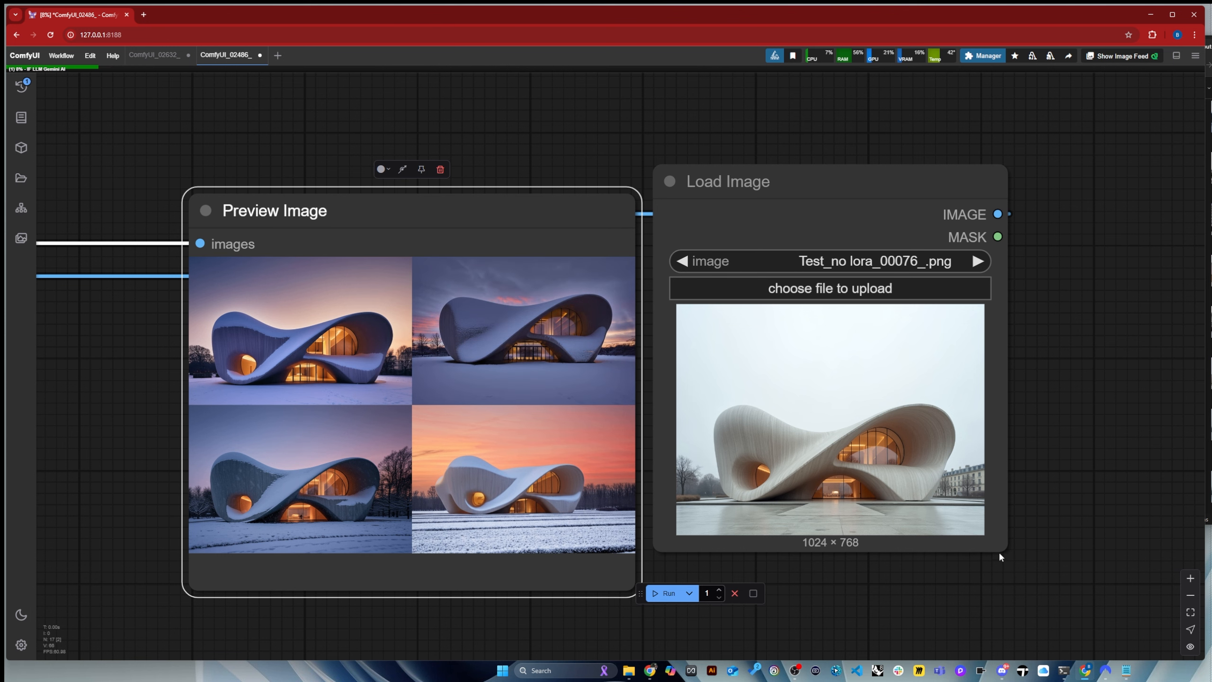
left_click_drag(1001, 556, 1045, 596)
left_click_drag(782, 192, 792, 143)
scroll(400, 365, "up", 2)
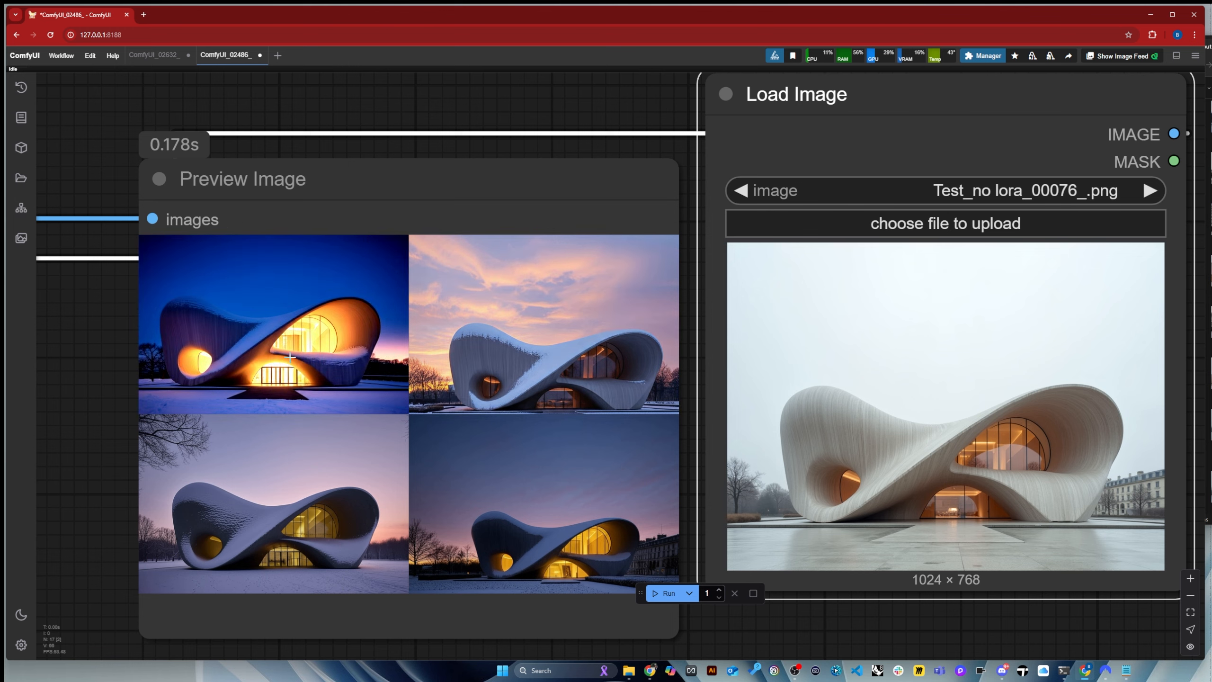
Inspect the second and third gemini-2.0-pro results beside the original building
left_click(399, 365)
left_click(645, 583)
scroll(431, 429, "down", 3)
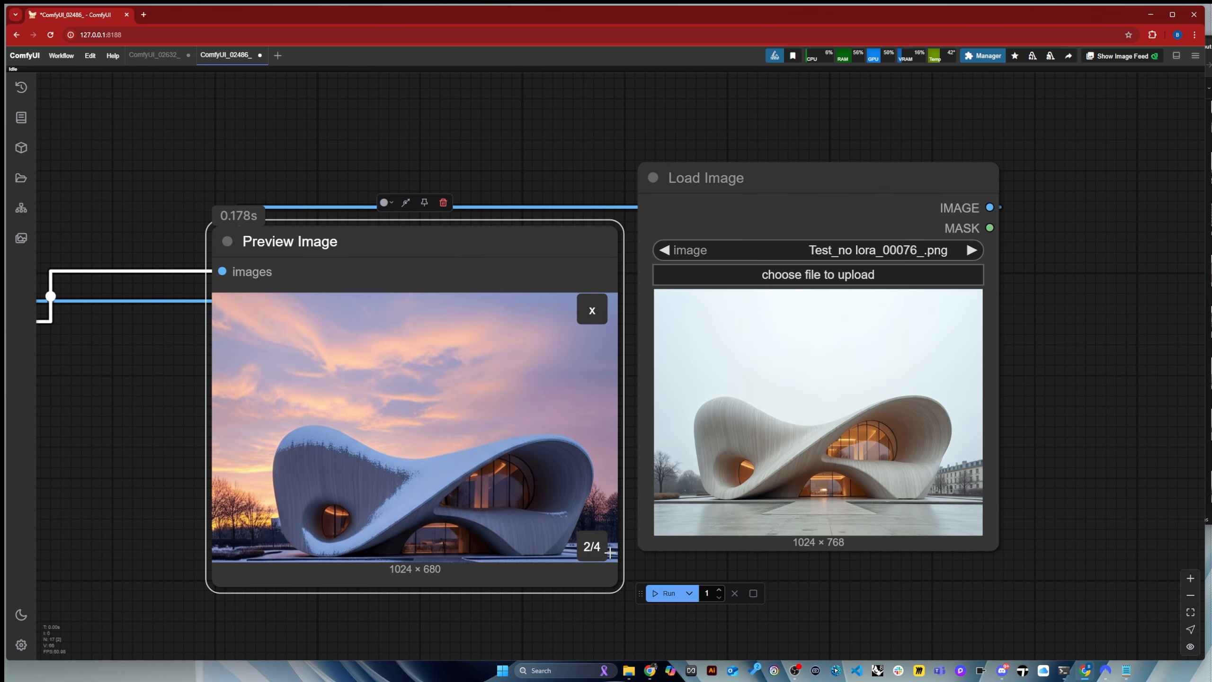
left_click(604, 553)
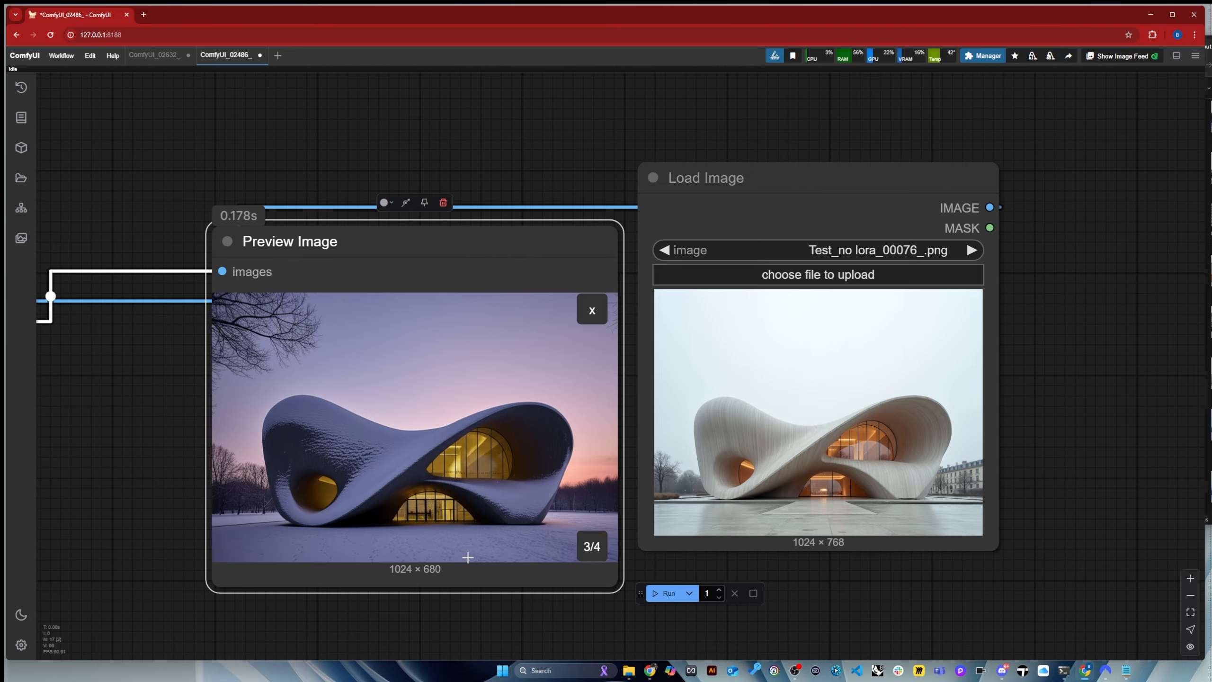
Move the Load Image node directly above the Preview Image node and enlarge it to about the preview's width
scroll(467, 558, "down", 3)
left_click_drag(722, 274, 384, 81)
scroll(498, 380, "down", 5)
scroll(499, 363, "up", 5)
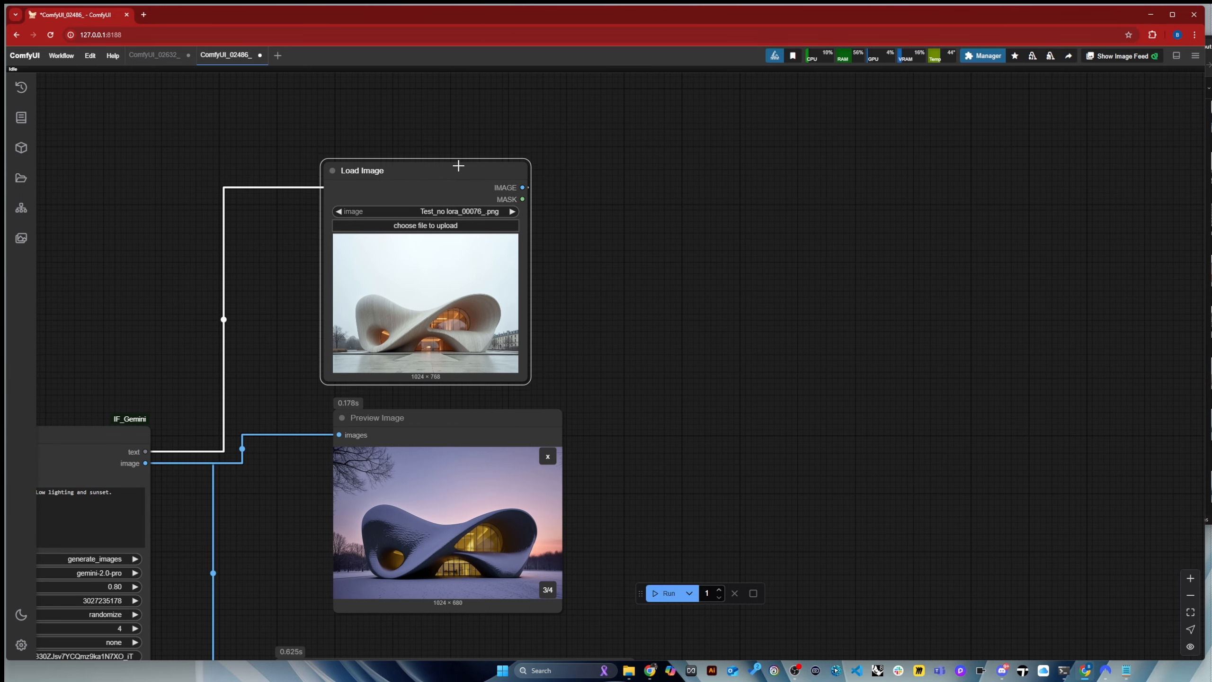
left_click(458, 165)
left_click_drag(530, 384, 564, 406)
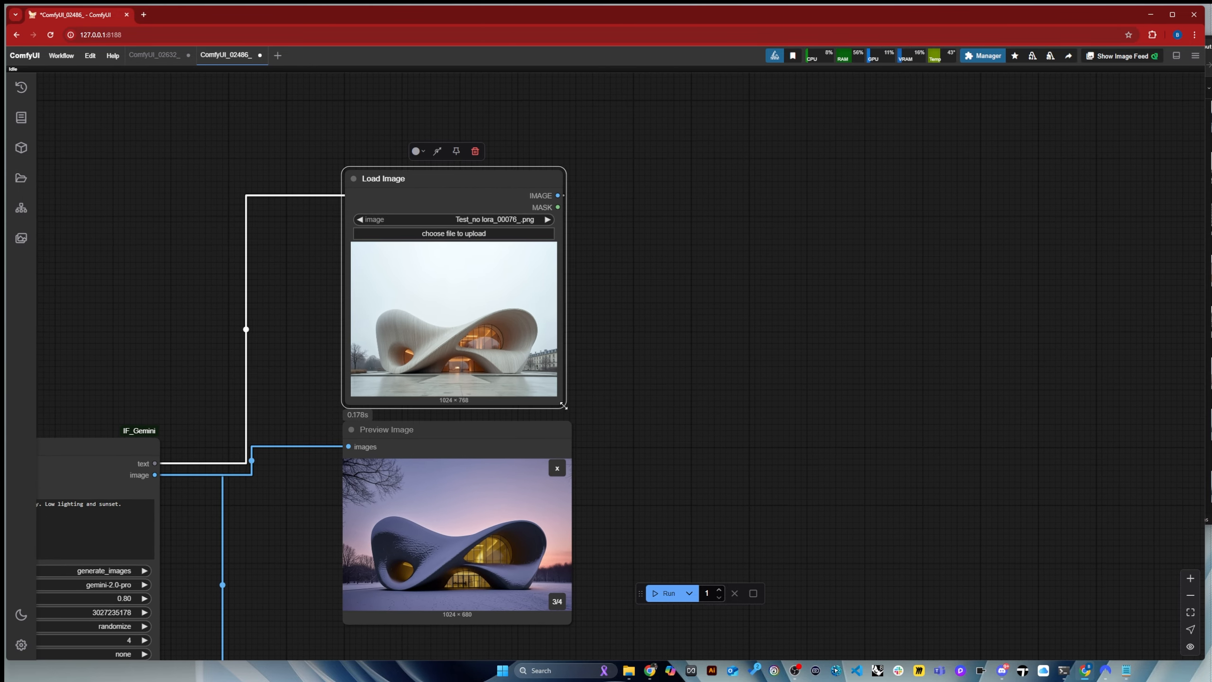
scroll(488, 626, "up", 3)
scroll(503, 592, "down", 1)
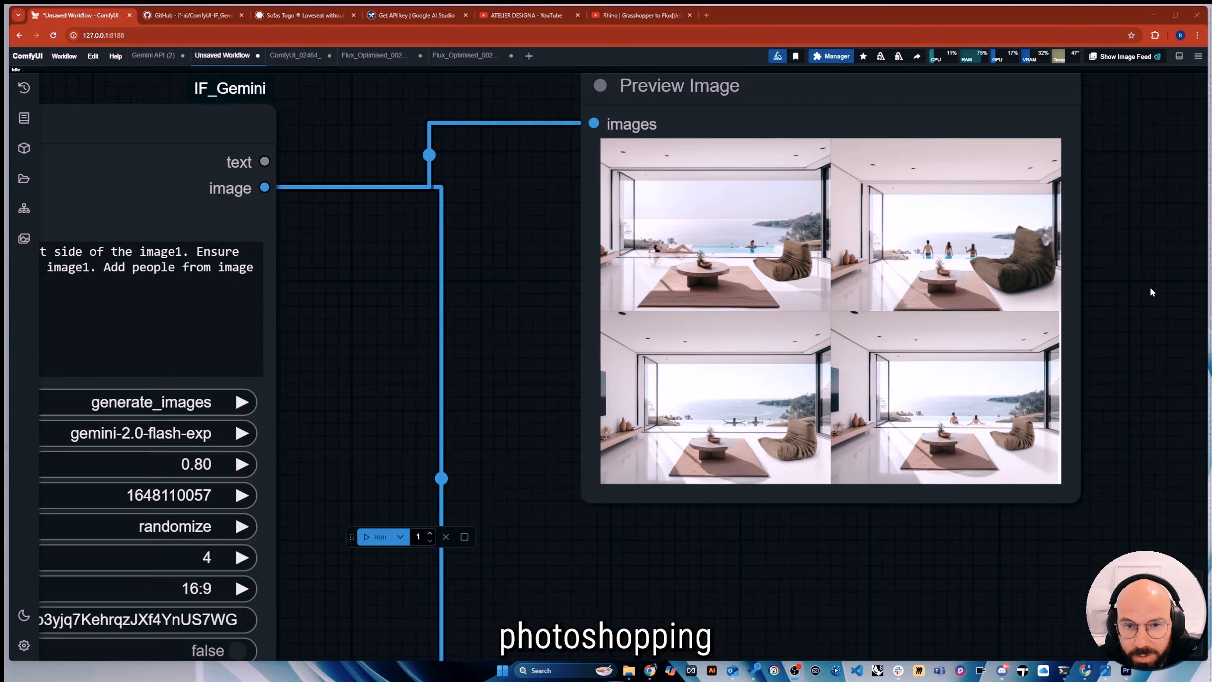
Examine the four living-room composites closely, checking the brown lounge chair's scale and edges, the people in the pool and the shadows
scroll(516, 249, "up", 6)
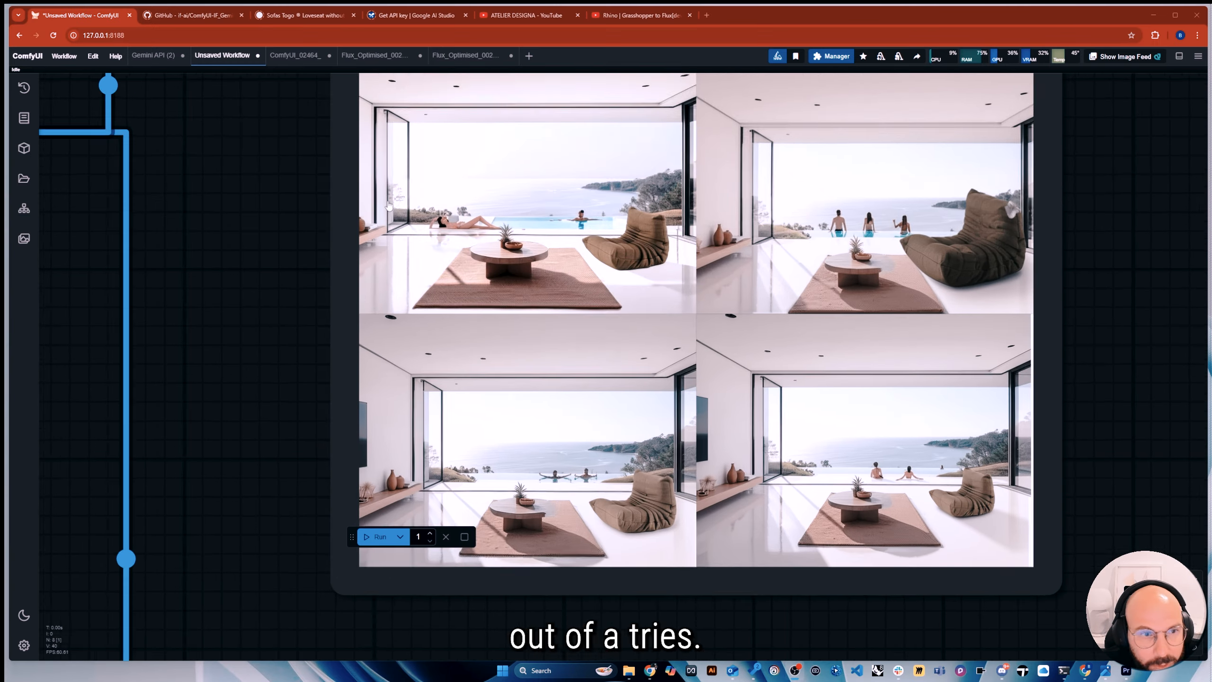
scroll(517, 249, "down", 3)
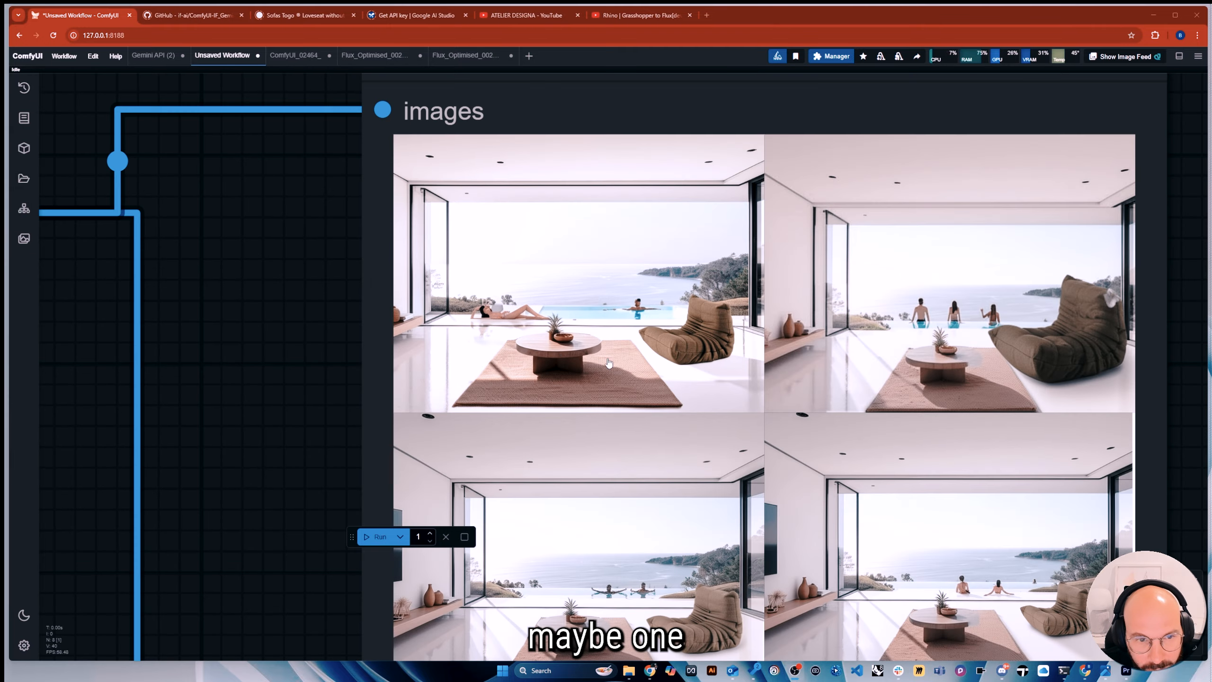
scroll(517, 249, "up", 3)
scroll(803, 340, "down", 4)
scroll(802, 340, "up", 10)
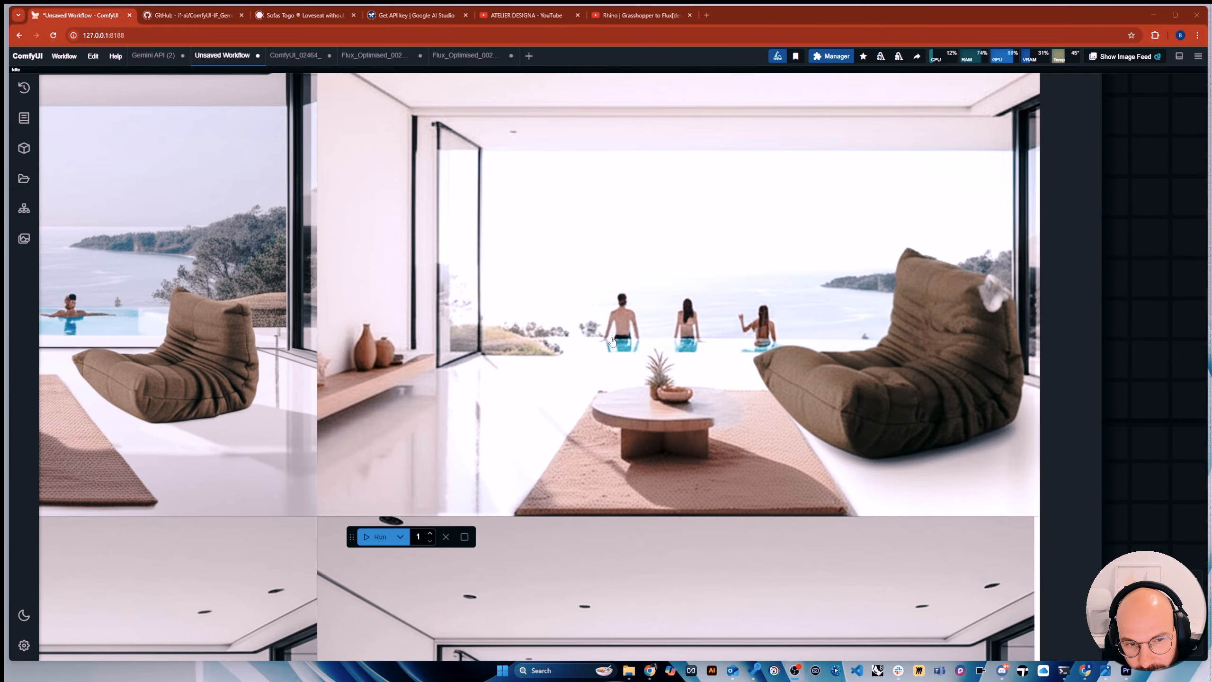
scroll(562, 345, "down", 4)
scroll(526, 382, "up", 4)
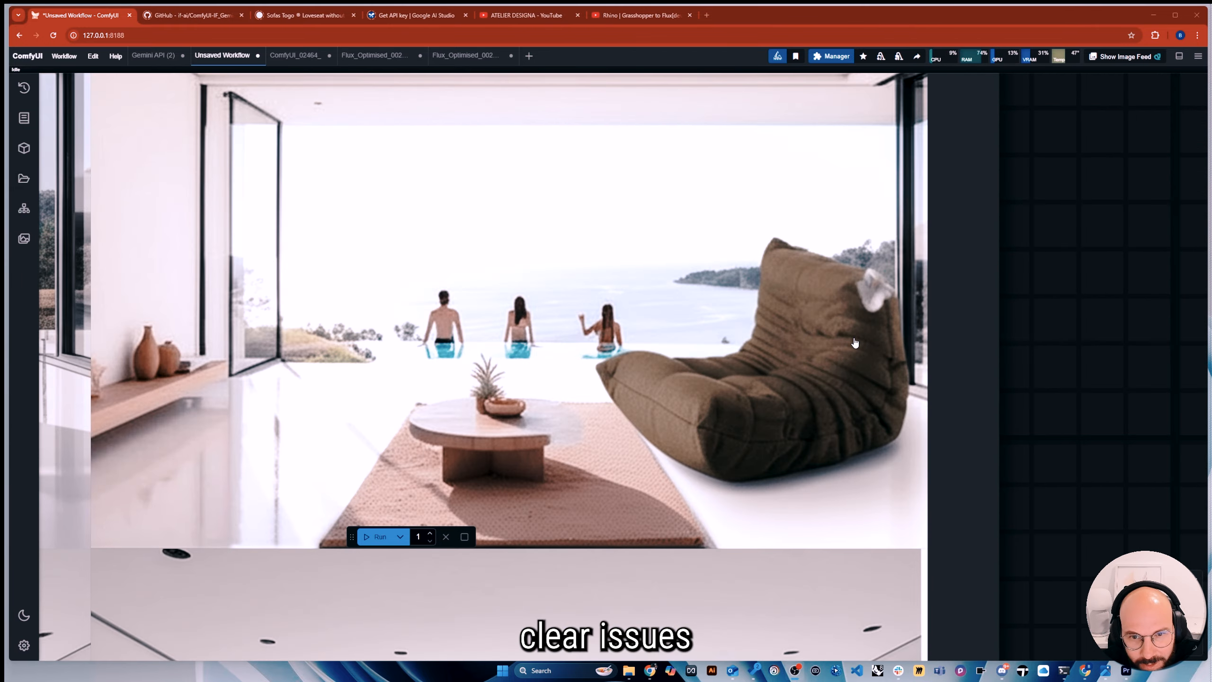
scroll(477, 454, "down", 4)
scroll(443, 503, "up", 5)
scroll(442, 503, "down", 10)
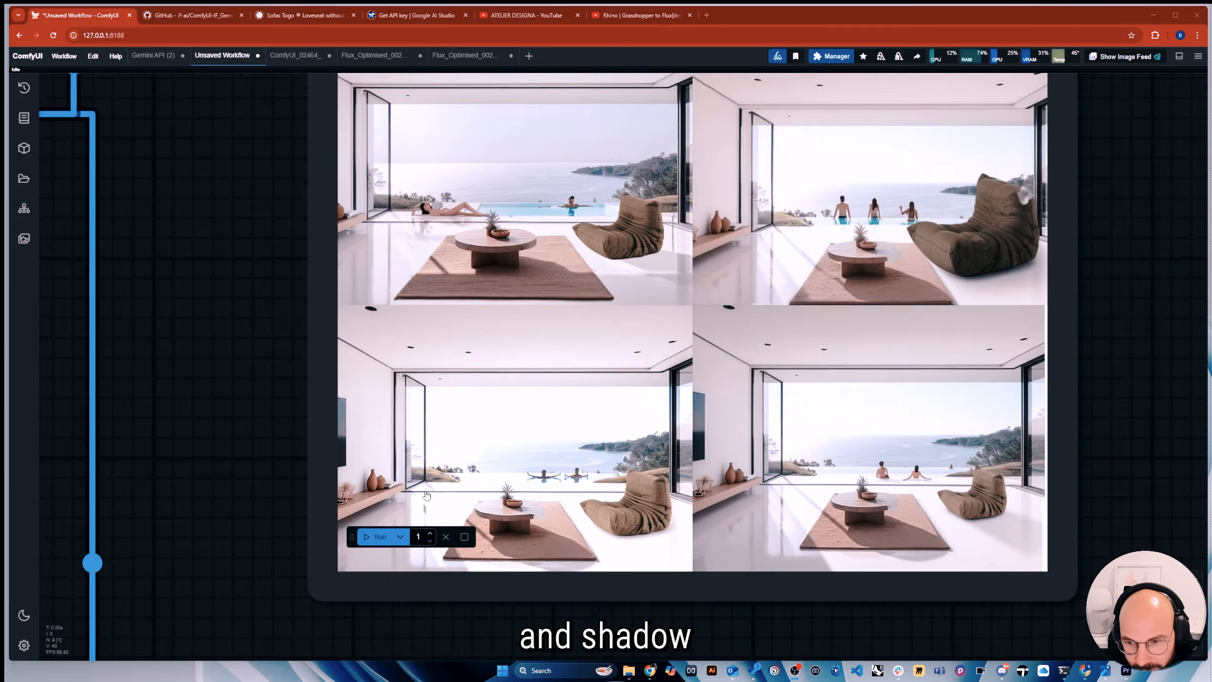
scroll(343, 451, "up", 3)
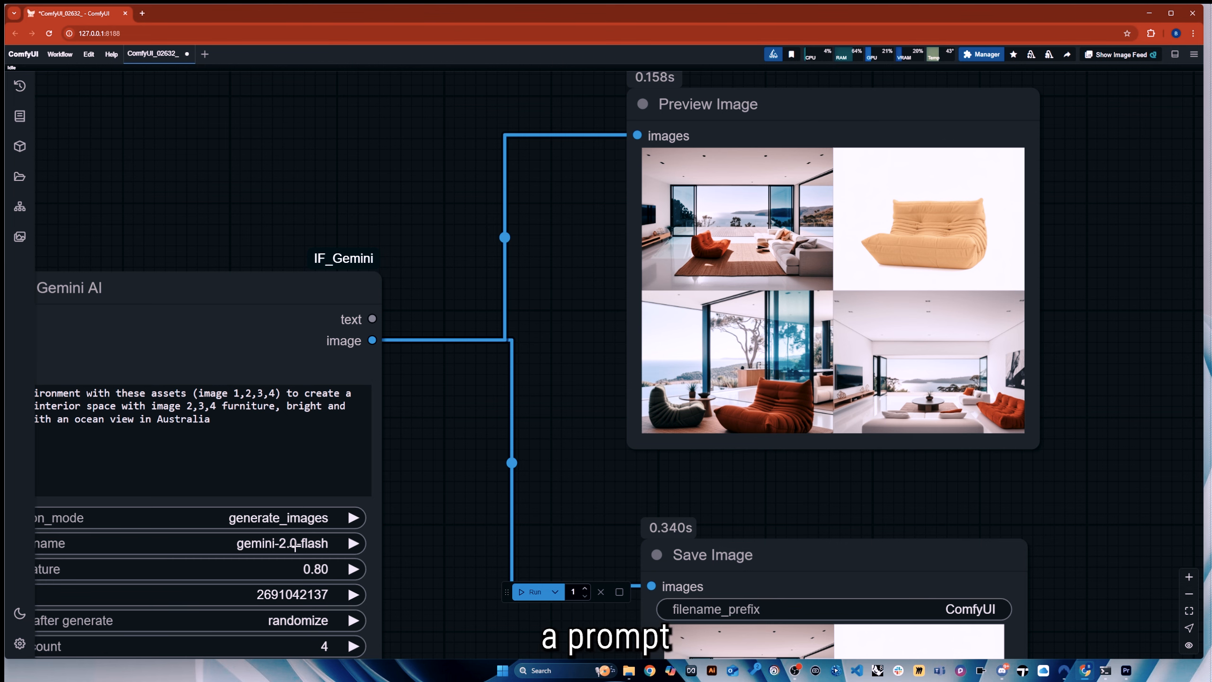
Examine the four minimalist ocean-view interior results closely, checking the architecture, the orange sofas, the lounge chairs and the room's atmosphere
scroll(1101, 271, "up", 4)
scroll(1079, 534, "up", 3)
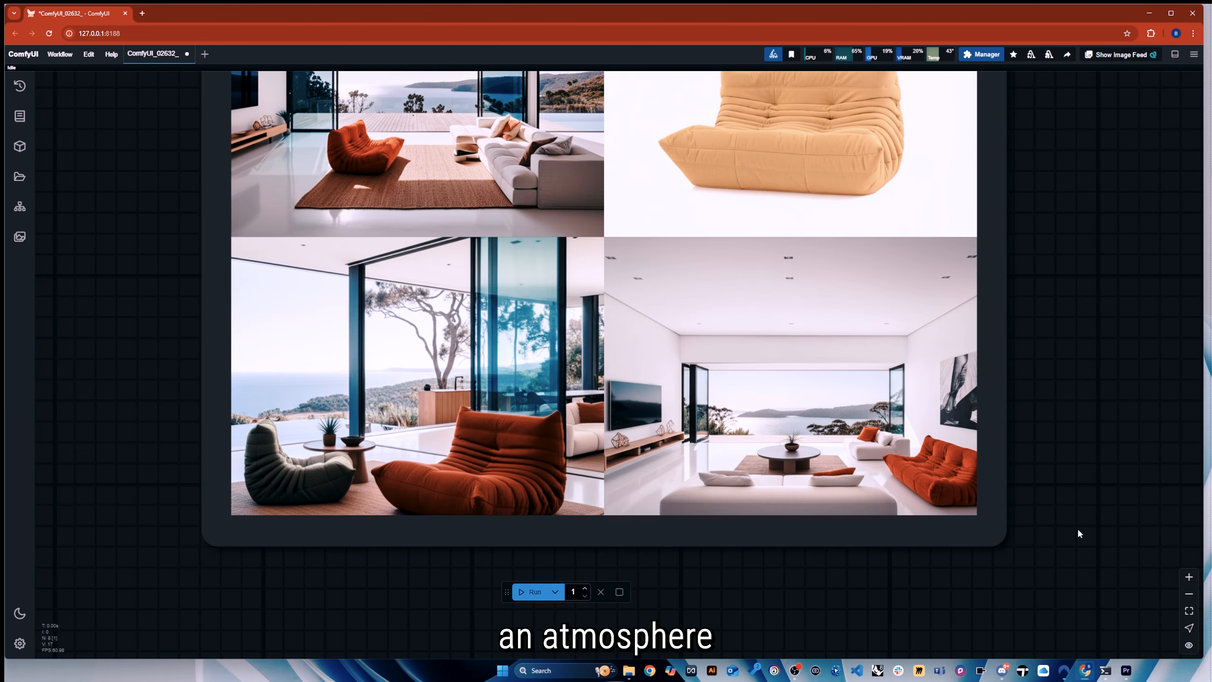
scroll(127, 502, "down", 5)
scroll(157, 269, "up", 12)
scroll(370, 258, "down", 11)
scroll(571, 573, "up", 8)
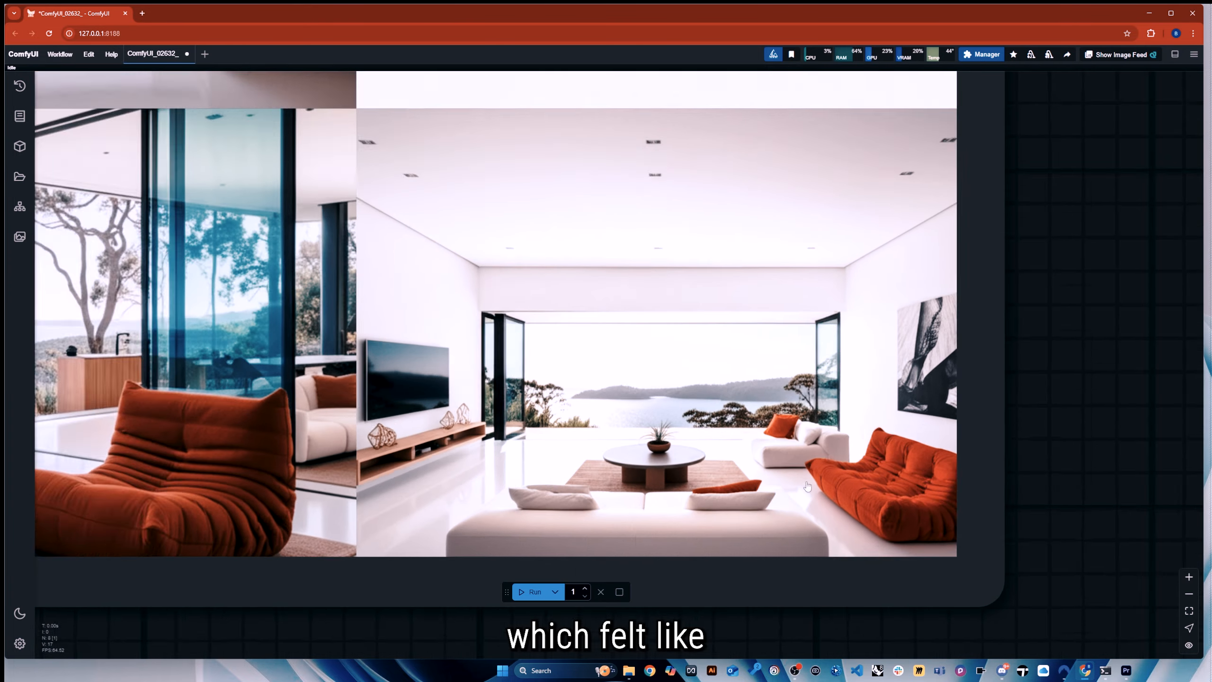
scroll(1106, 454, "down", 5)
scroll(1107, 460, "down", 5)
scroll(508, 444, "up", 6)
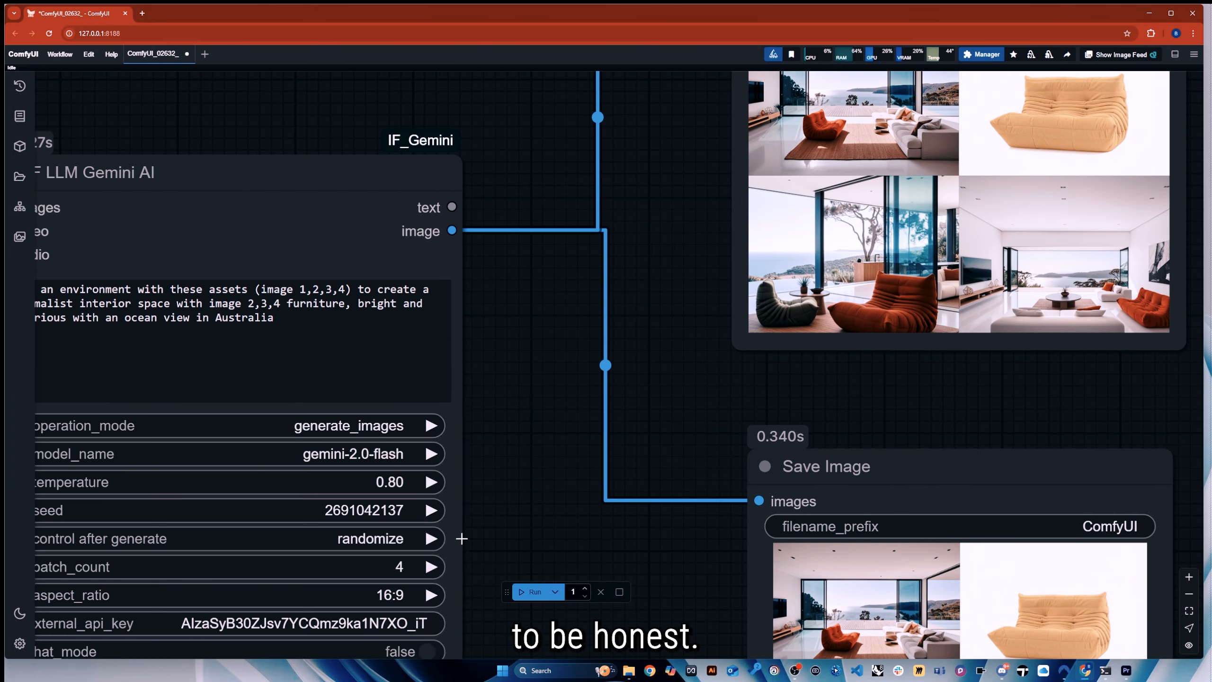
Try to generate the interior images with the Gemini node's model set to gemini-2.0-pro-exp
left_click(377, 453)
left_click(416, 587)
left_click(534, 592)
left_click(603, 382)
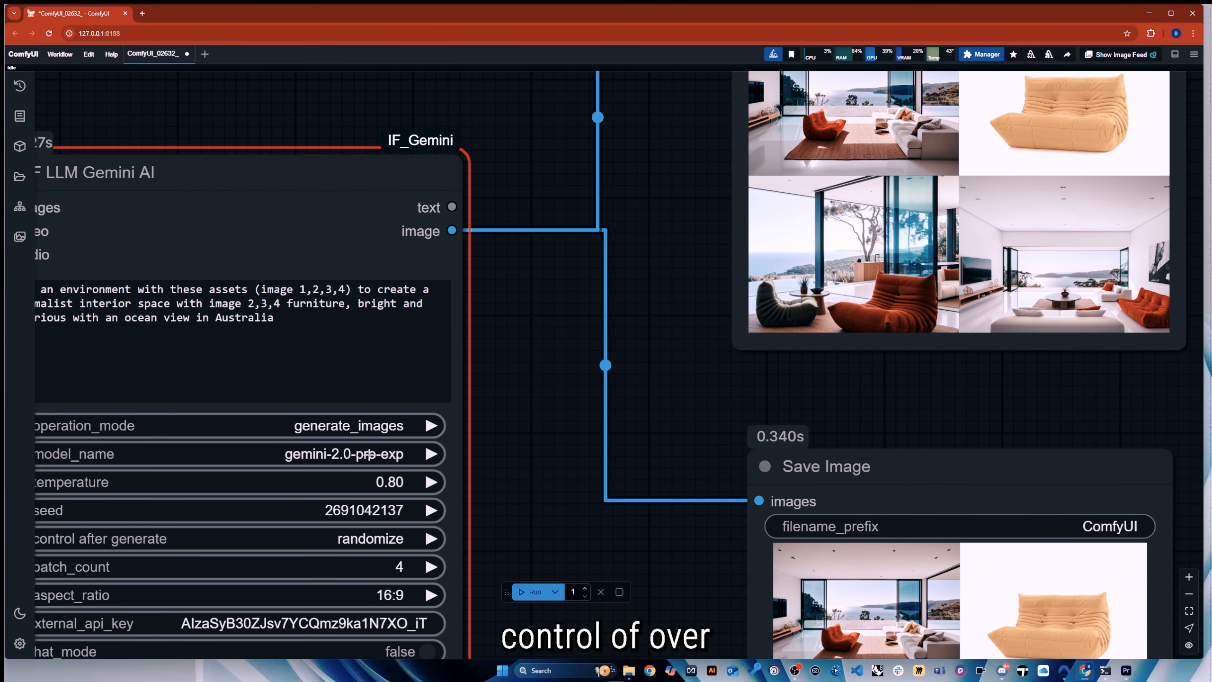
Choose a different model in place of gemini-2.0-pro-exp and try to generate the interior images again
left_click(369, 454)
left_click(409, 408)
left_click(535, 592)
left_click(603, 382)
Change the Gemini node's model once more and queue a new run of the interior workflow
left_click(388, 456)
left_click(413, 406)
left_click(534, 592)
Review the composition and furniture placement in the interior images of the preview grid, comparing the living-room views with the isolated sofa image
scroll(535, 573, "down", 5)
scroll(835, 305, "up", 8)
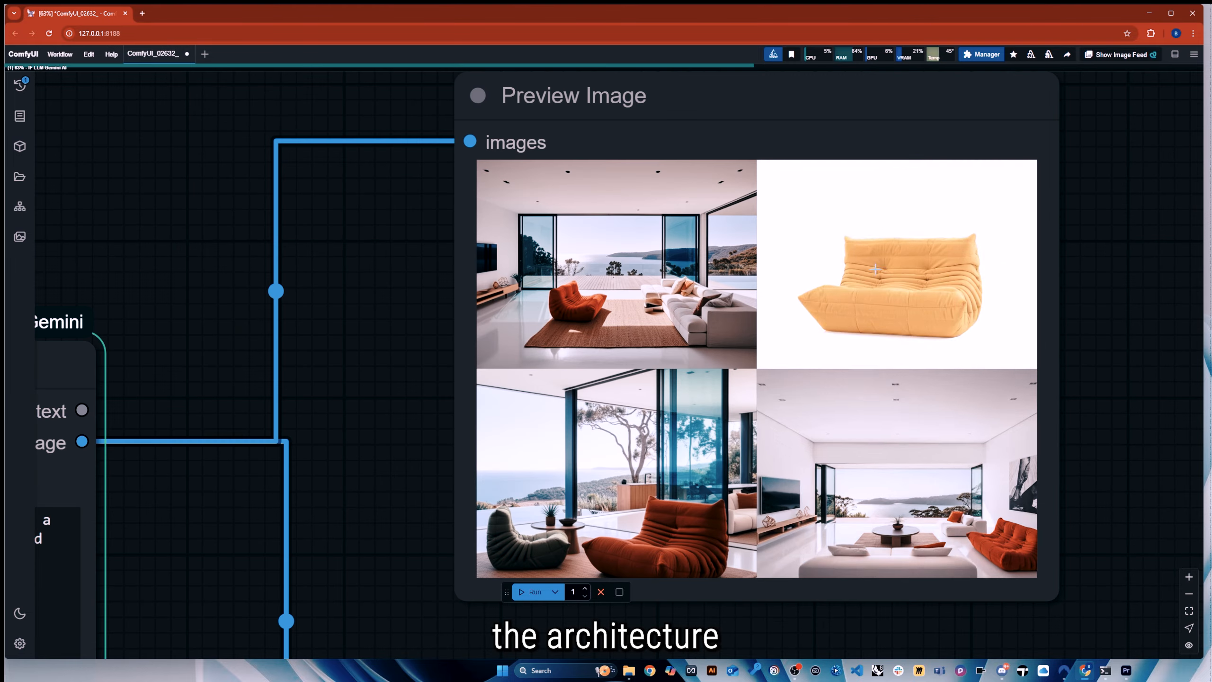
scroll(957, 525, "up", 3)
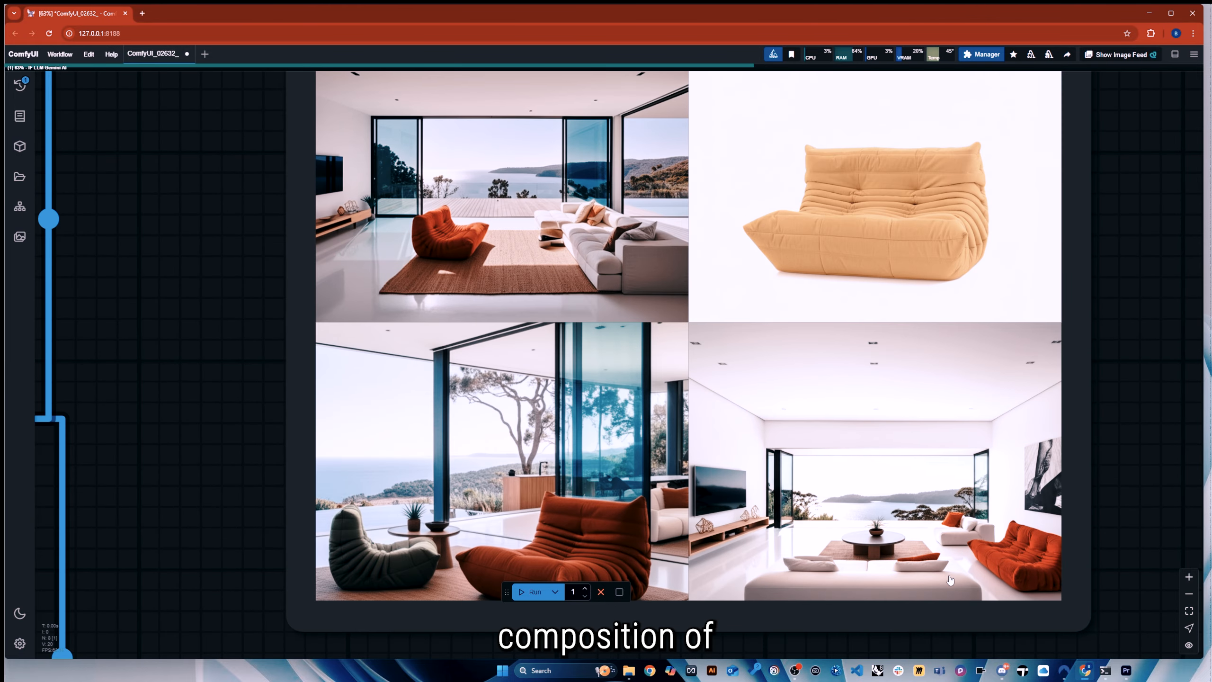
scroll(836, 430, "down", 3)
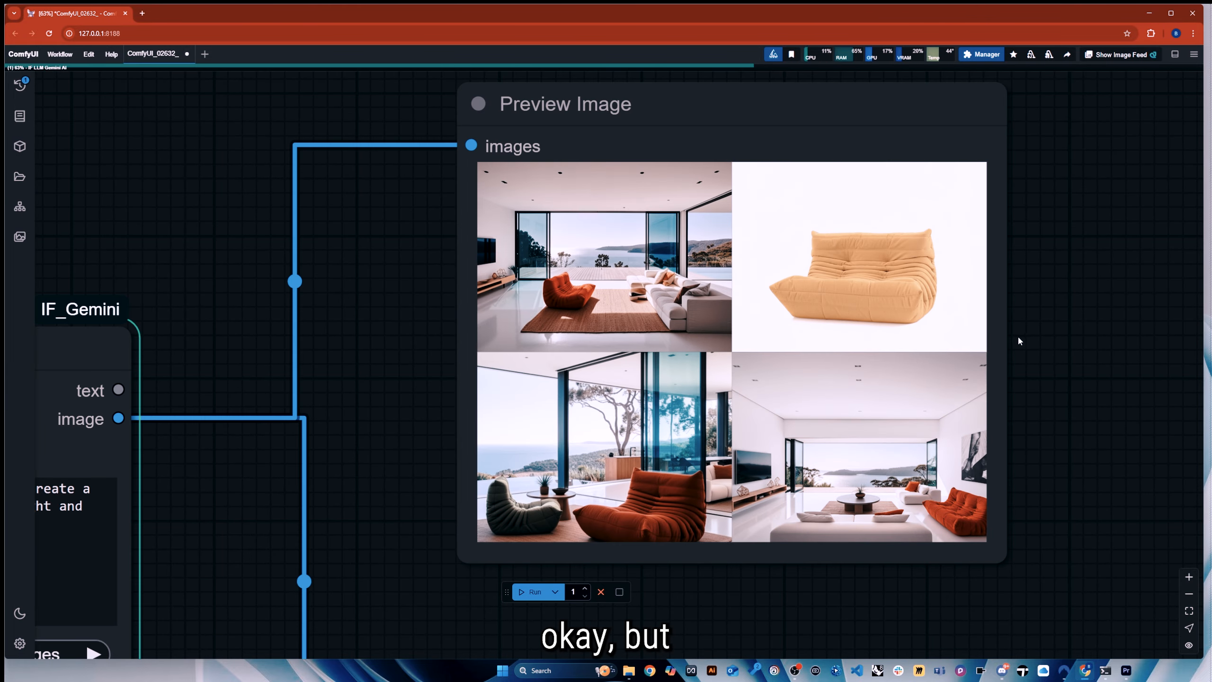
left_click(601, 217)
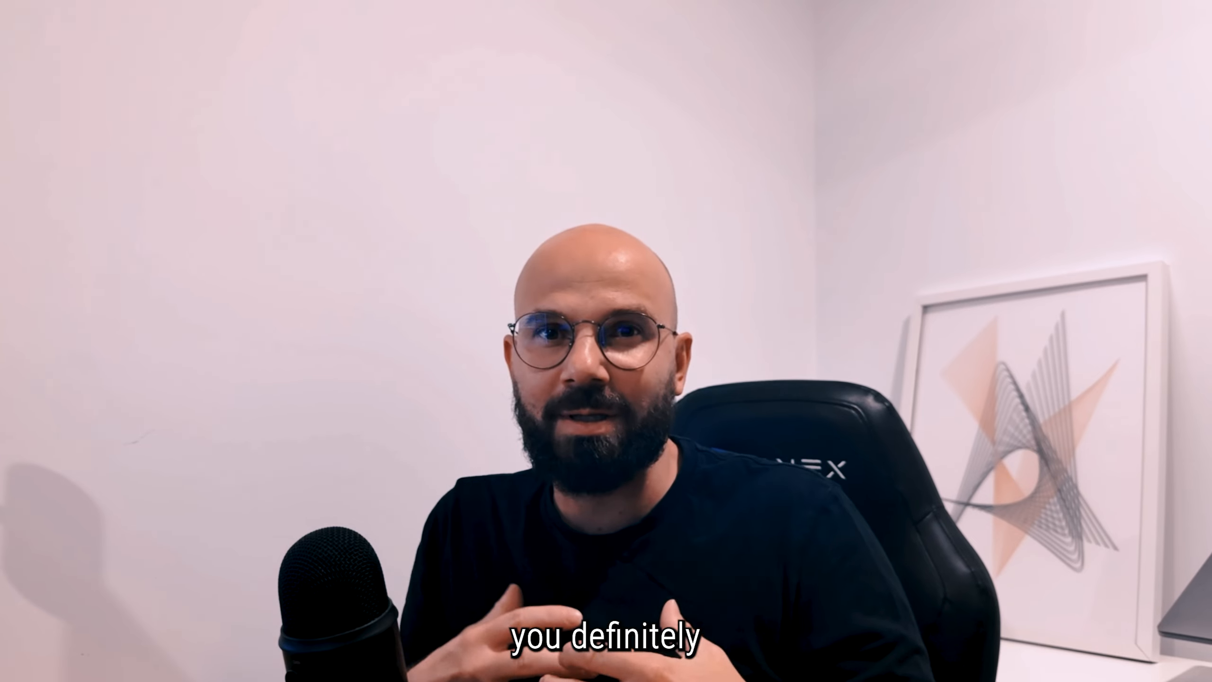